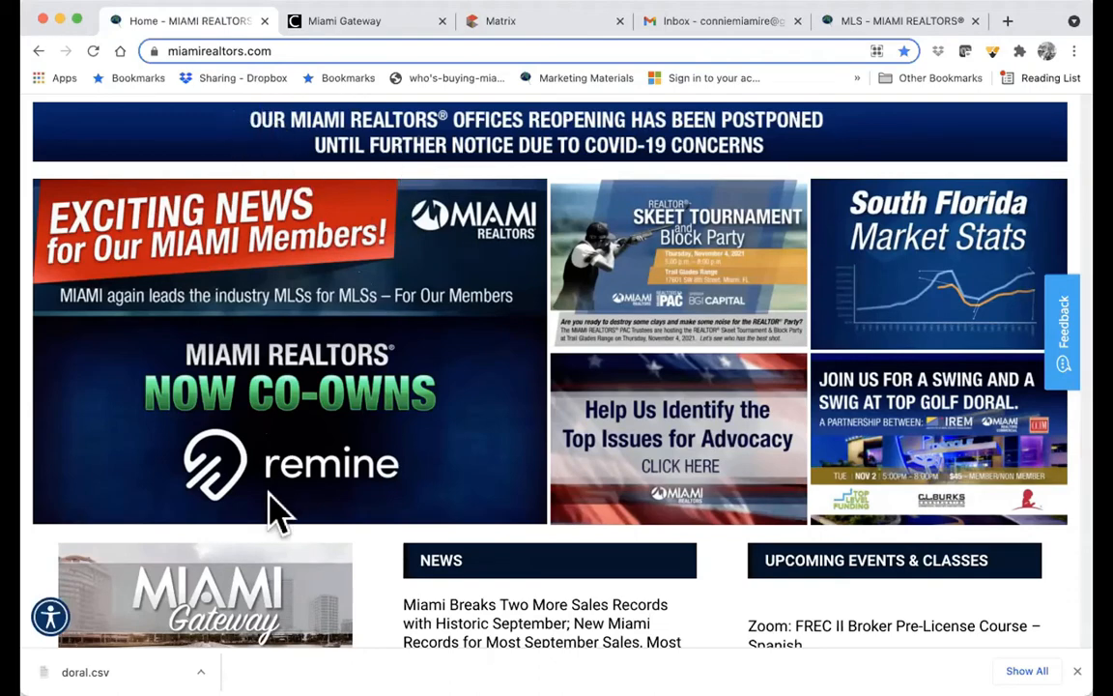
- Switch from the Miami Realtors home page to the MLS - MIAMI REALTORS page
{"action": "scroll", "coordinate": [274, 498], "scroll_direction": "down", "scroll_amount": 1}
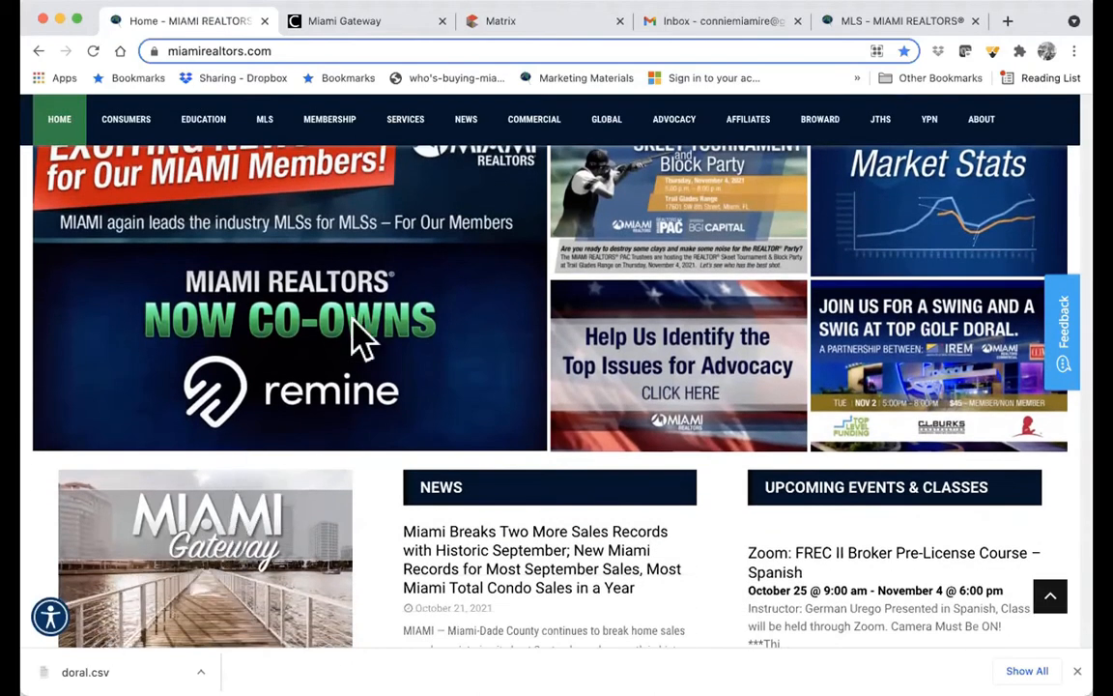
{"action": "scroll", "coordinate": [360, 336], "scroll_direction": "up", "scroll_amount": 3}
{"action": "scroll", "coordinate": [360, 335], "scroll_direction": "up", "scroll_amount": 1}
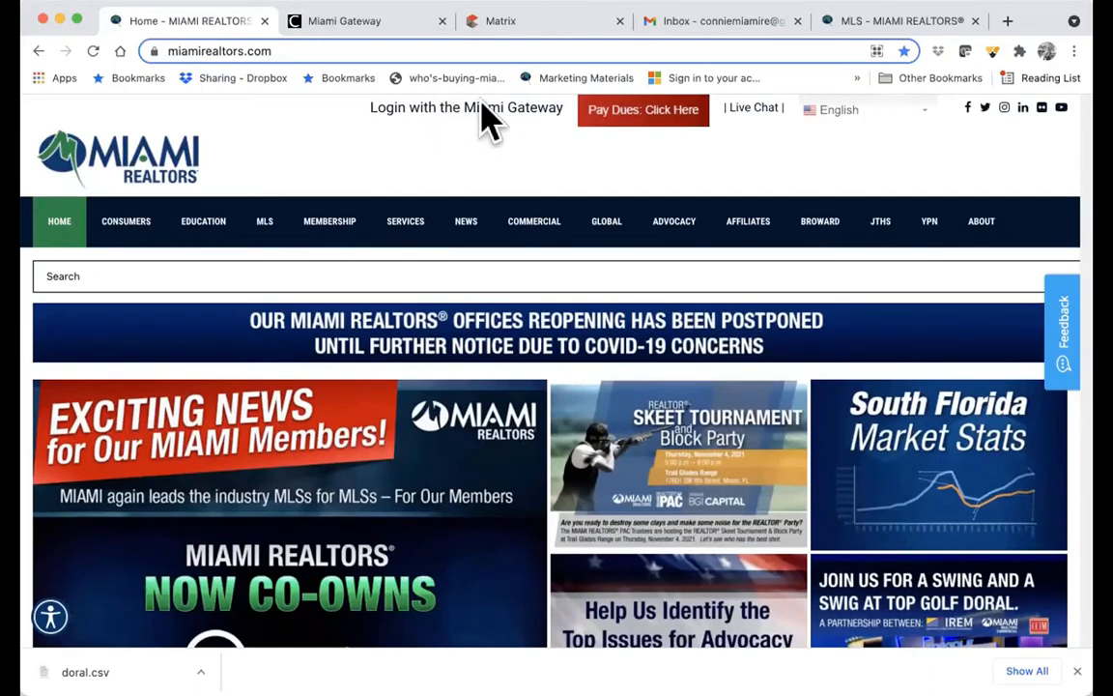
{"action": "left_click", "coordinate": [860, 21]}
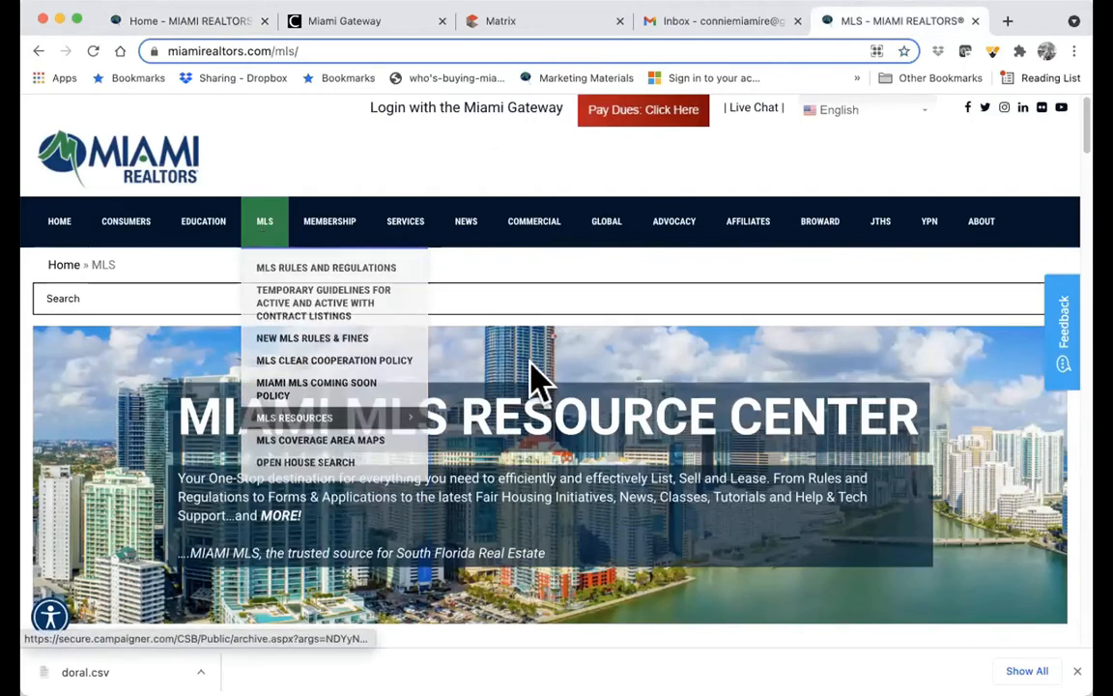
- Browse the MLS forms and applications, hot topics, tutorials and upcoming MLS classes
{"action": "scroll", "coordinate": [536, 376], "scroll_direction": "down", "scroll_amount": 5}
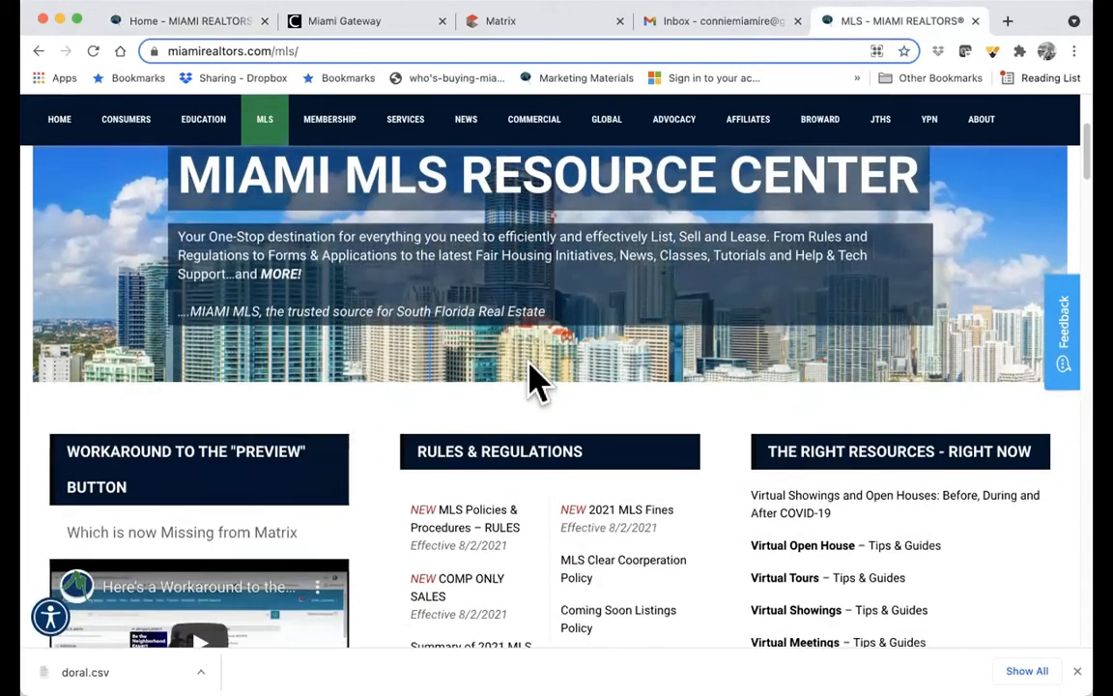
{"action": "scroll", "coordinate": [530, 380], "scroll_direction": "down", "scroll_amount": 3}
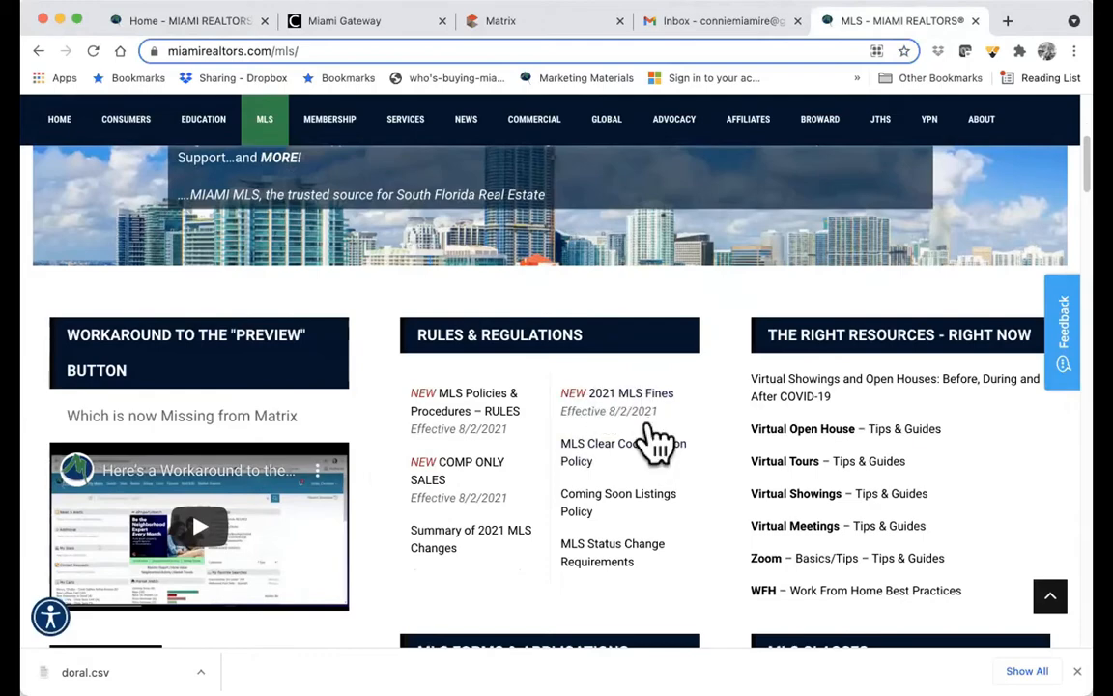
{"action": "scroll", "coordinate": [654, 442], "scroll_direction": "down", "scroll_amount": 3}
{"action": "scroll", "coordinate": [609, 530], "scroll_direction": "down", "scroll_amount": 5}
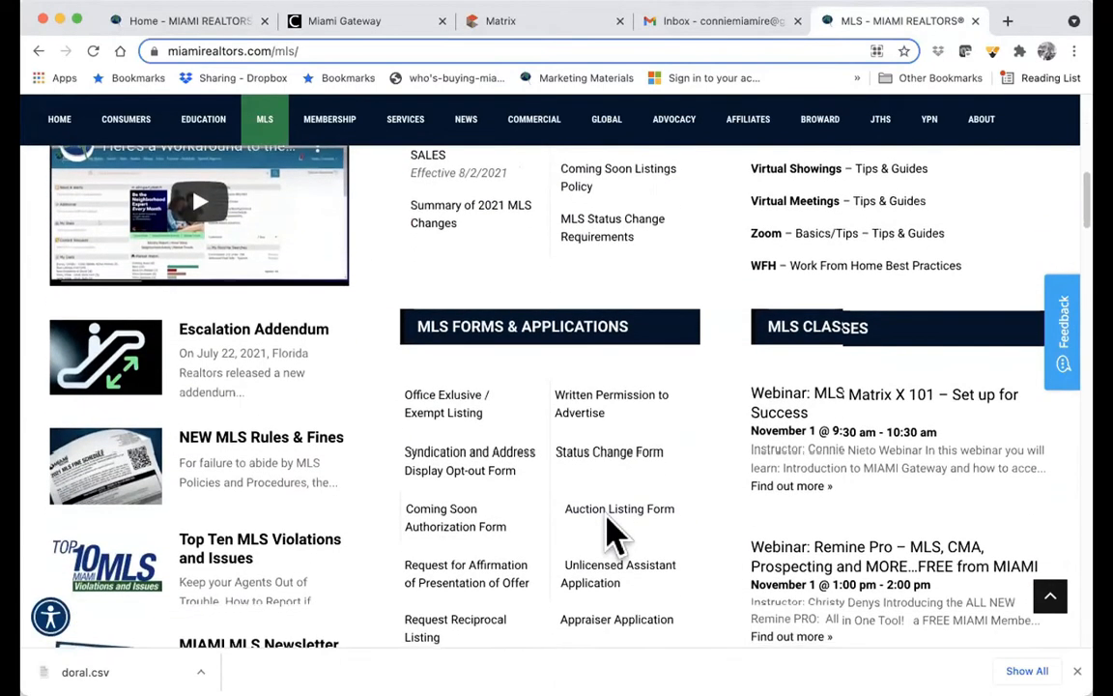
{"action": "scroll", "coordinate": [609, 530], "scroll_direction": "down", "scroll_amount": 6}
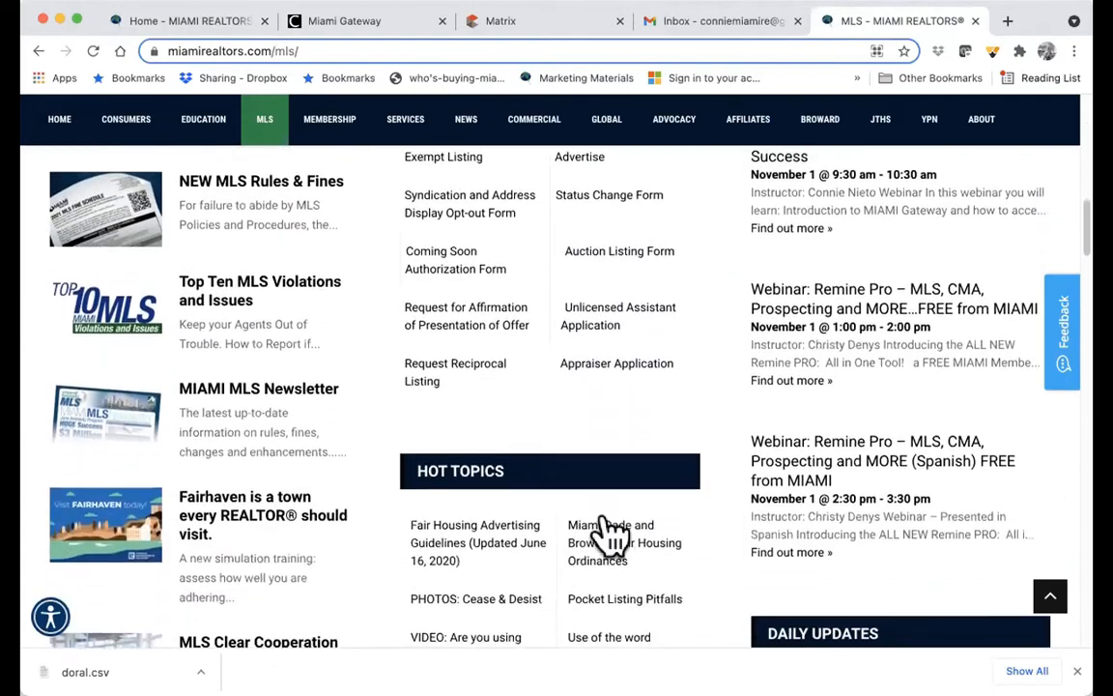
{"action": "scroll", "coordinate": [614, 535], "scroll_direction": "down", "scroll_amount": 1}
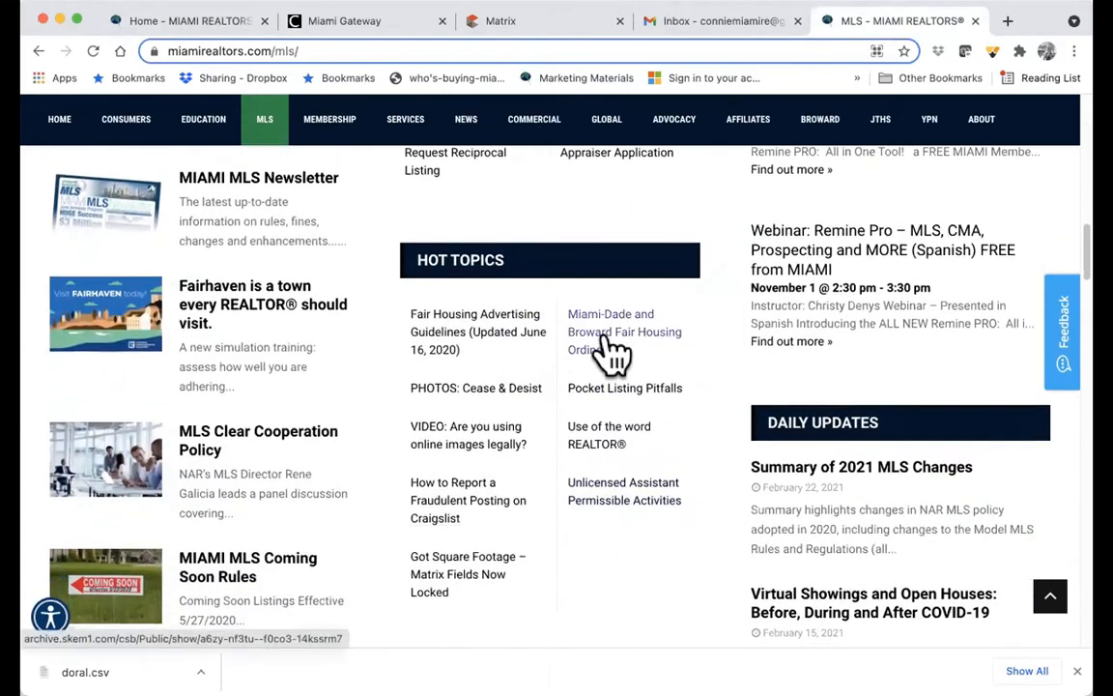
{"action": "scroll", "coordinate": [618, 357], "scroll_direction": "down", "scroll_amount": 6}
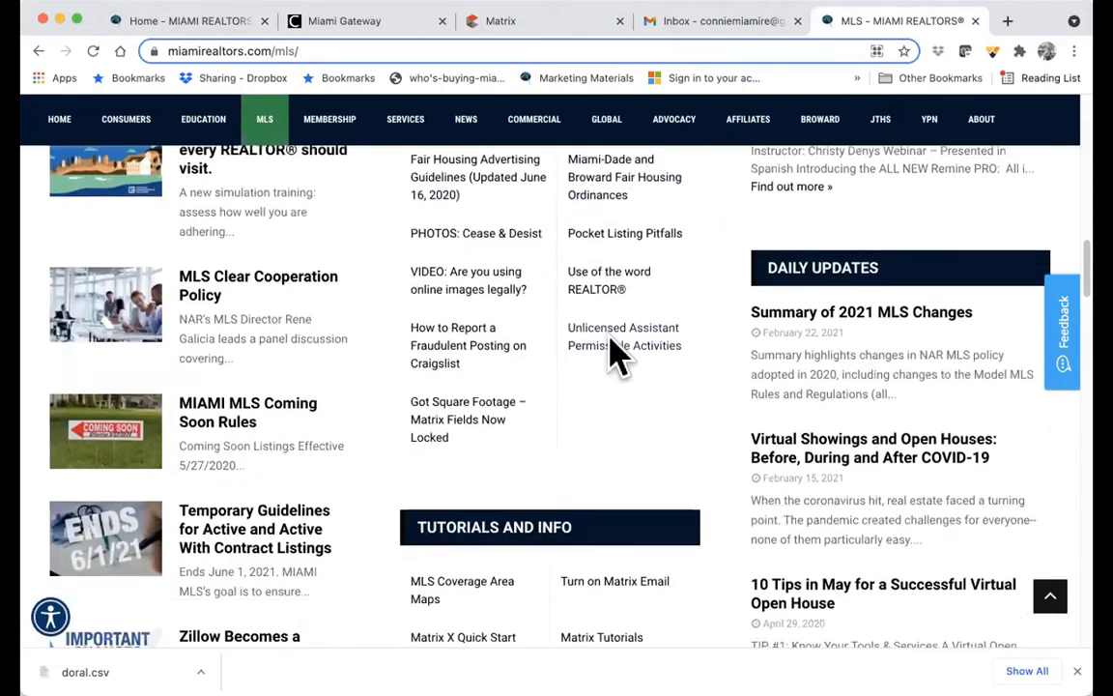
{"action": "scroll", "coordinate": [619, 358], "scroll_direction": "down", "scroll_amount": 2}
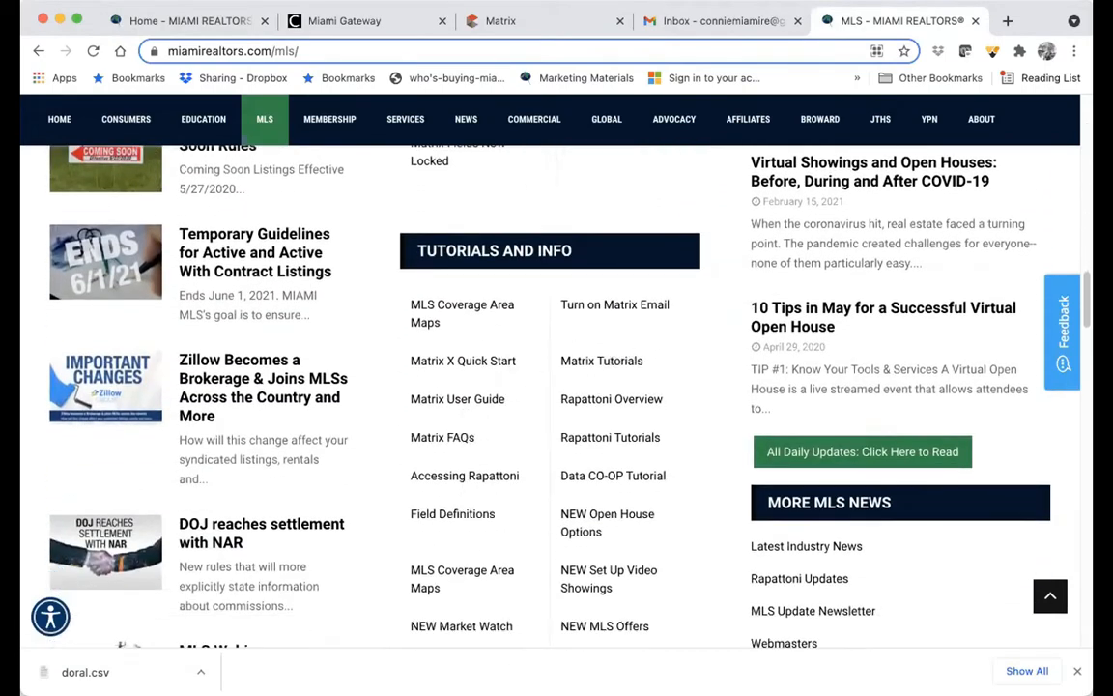
{"action": "scroll", "coordinate": [598, 439], "scroll_direction": "up", "scroll_amount": 16}
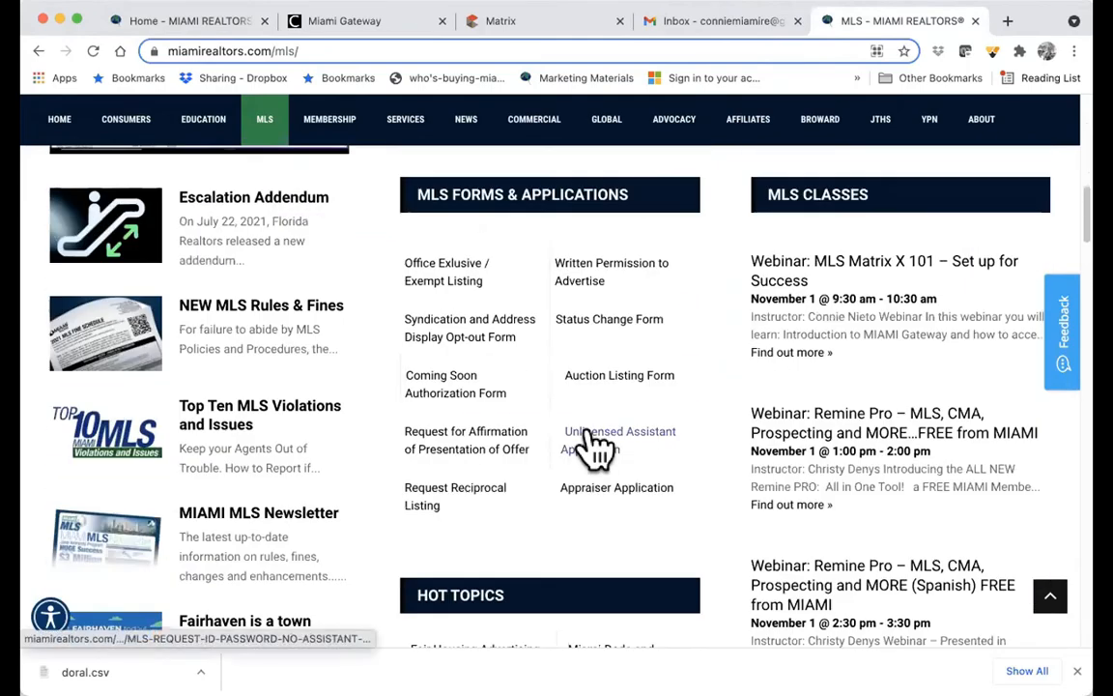
{"action": "scroll", "coordinate": [589, 441], "scroll_direction": "up", "scroll_amount": 3}
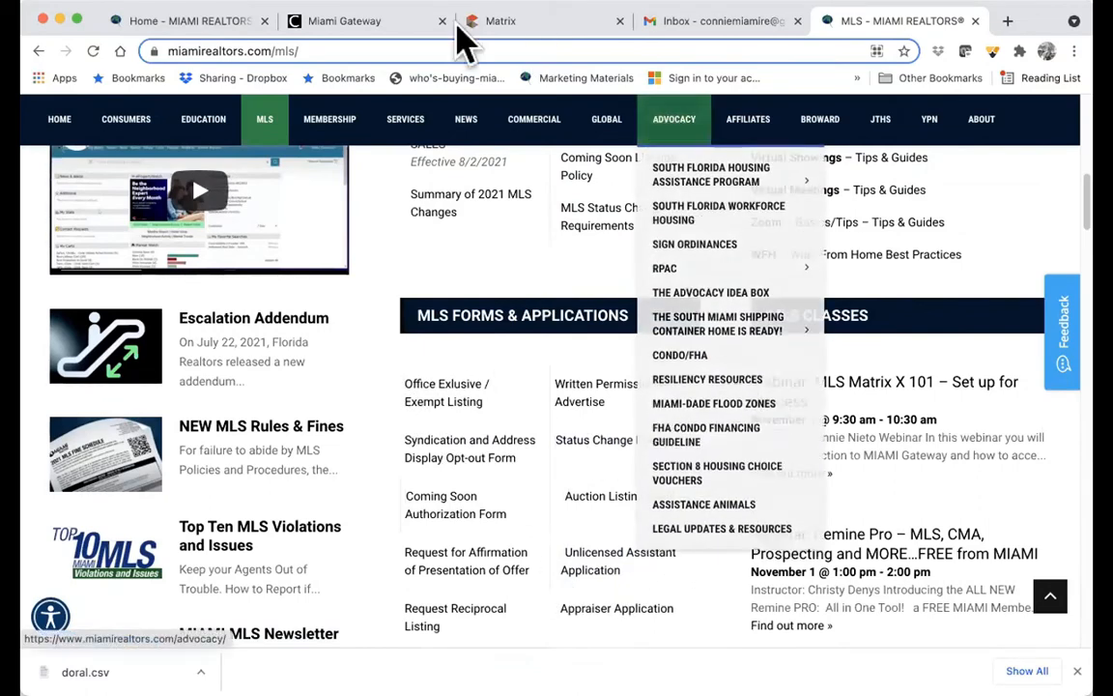
- Go to the Miami Gateway dashboard and launch the Matrix Learning Lab in a new tab
{"action": "left_click", "coordinate": [343, 21]}
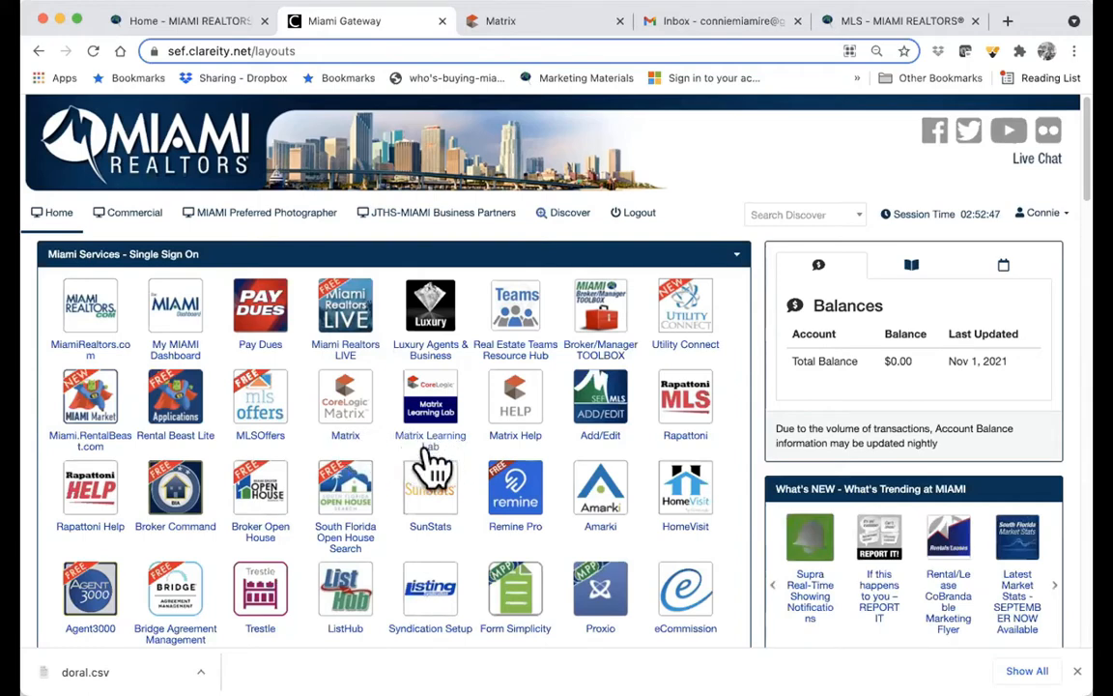
{"action": "left_click", "coordinate": [435, 420]}
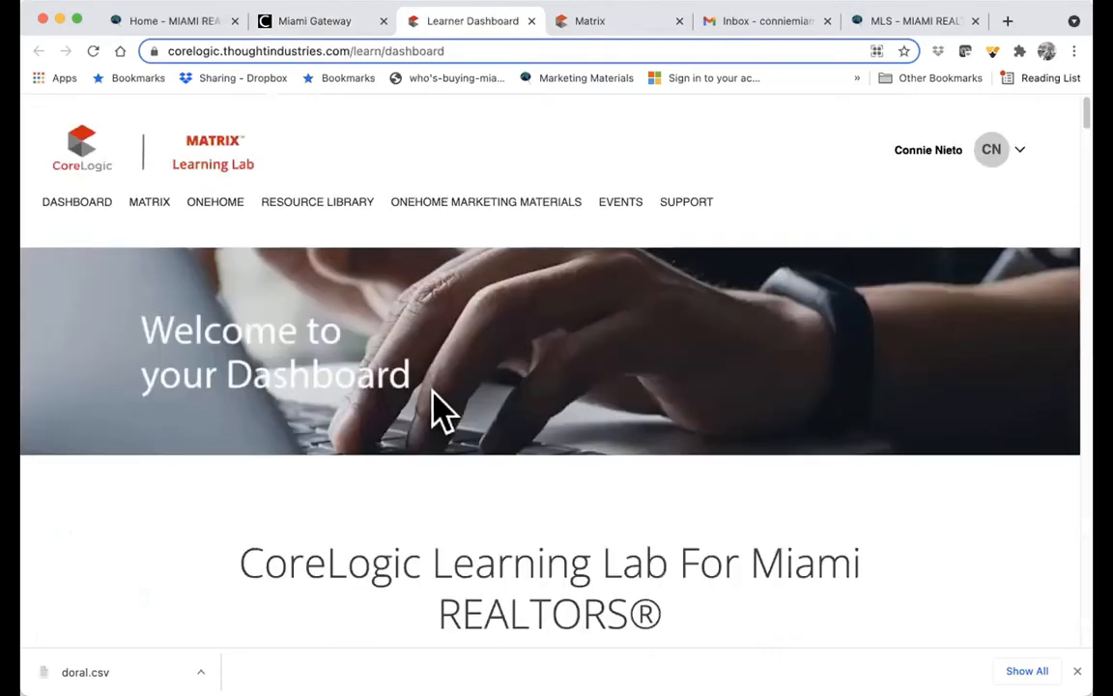
- Review the 475-point leaderboard standing and the OneHome Expert and Ready badges
{"action": "scroll", "coordinate": [434, 415], "scroll_direction": "down", "scroll_amount": 1}
{"action": "scroll", "coordinate": [435, 416], "scroll_direction": "down", "scroll_amount": 7}
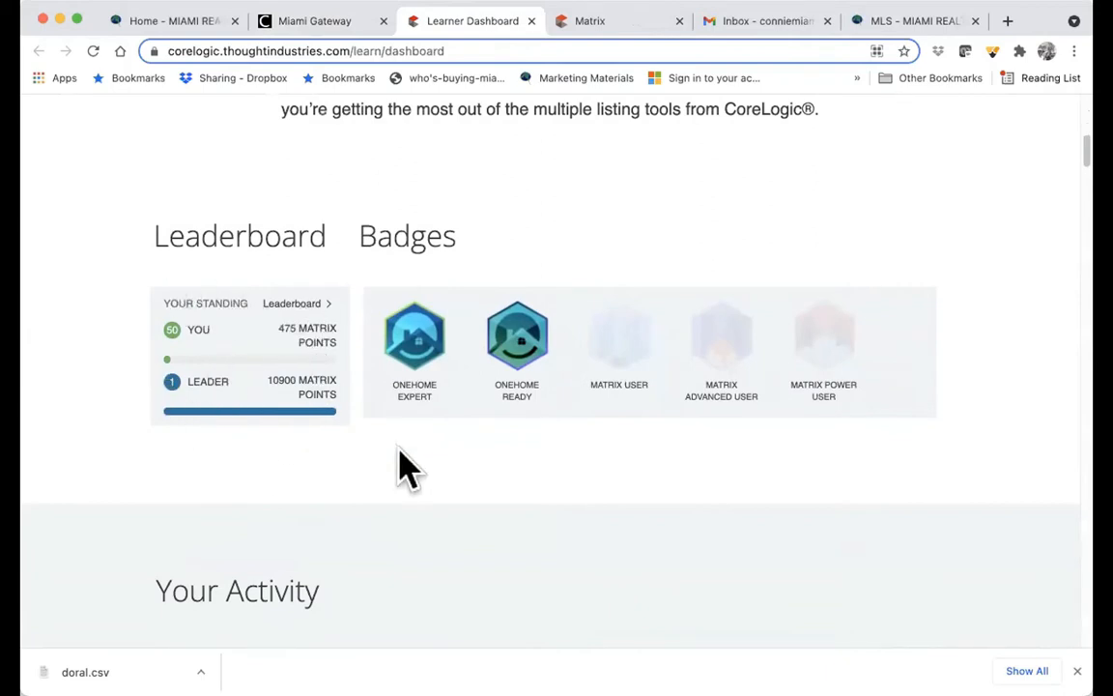
{"action": "scroll", "coordinate": [404, 468], "scroll_direction": "up", "scroll_amount": 5}
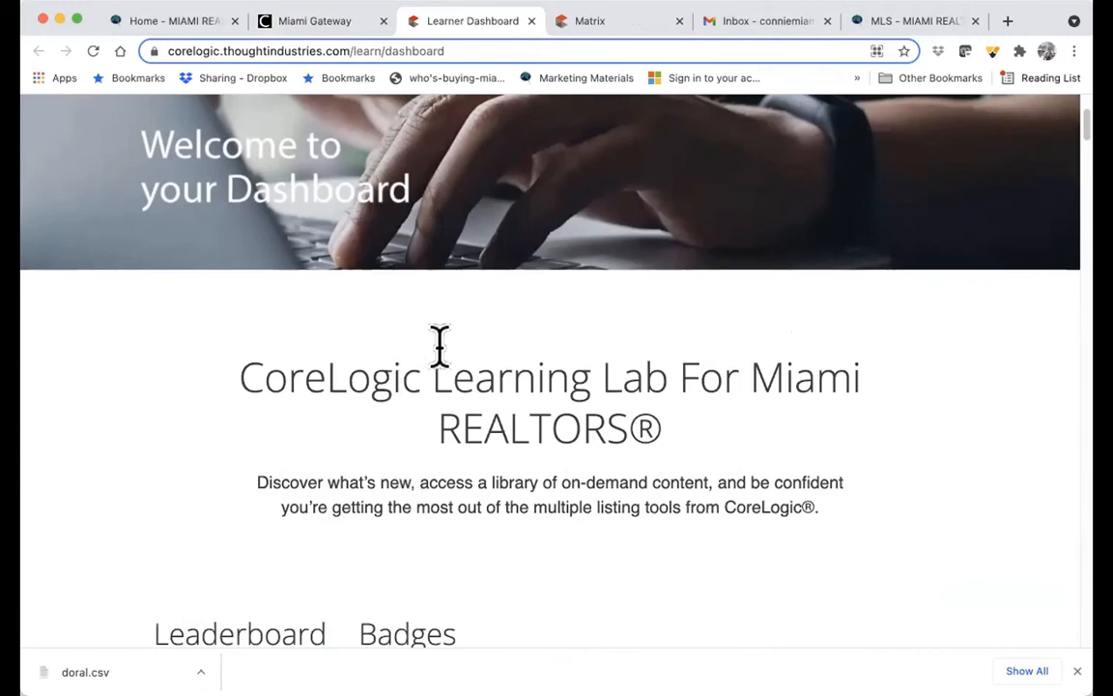
- Return to Miami Gateway and open CoreLogic Matrix to its My Matrix home page
{"action": "left_click", "coordinate": [311, 22]}
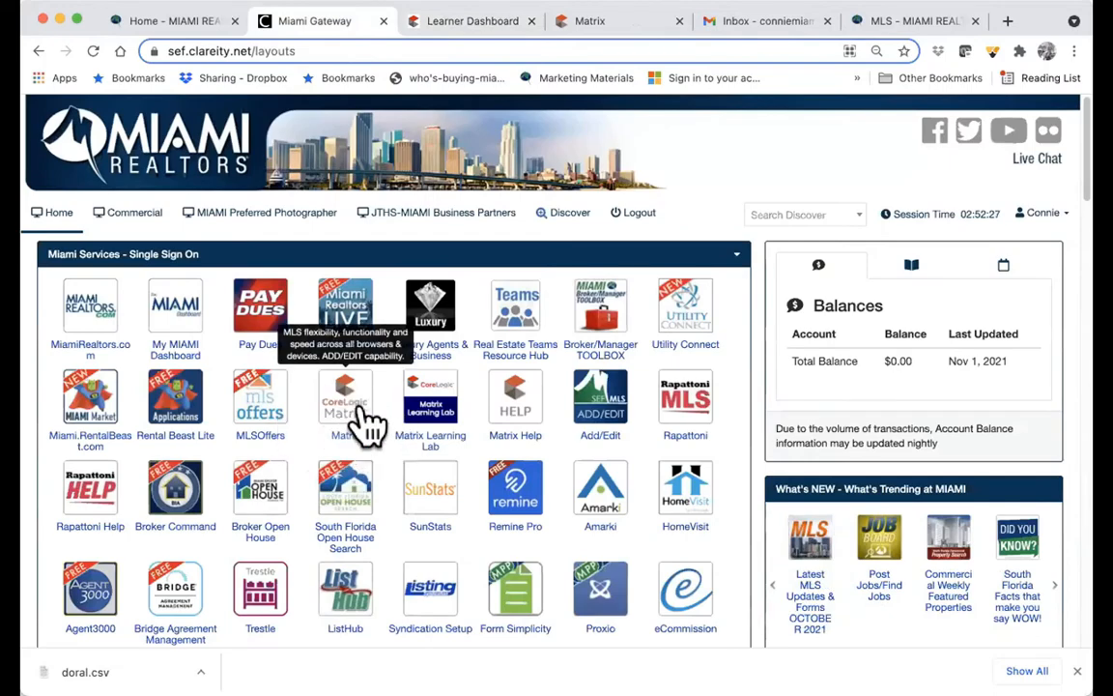
{"action": "left_click", "coordinate": [623, 22]}
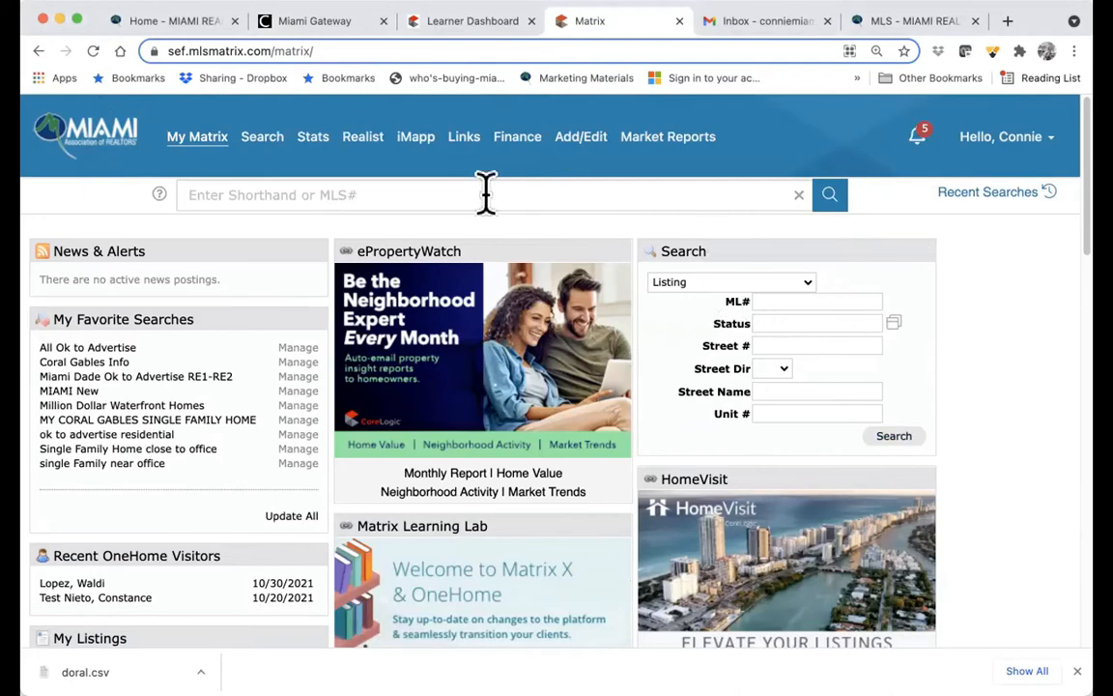
- Move My Listings above Recent OneHome Visitors and bring Market Watch into the left column
{"action": "scroll", "coordinate": [630, 440], "scroll_direction": "down", "scroll_amount": 1}
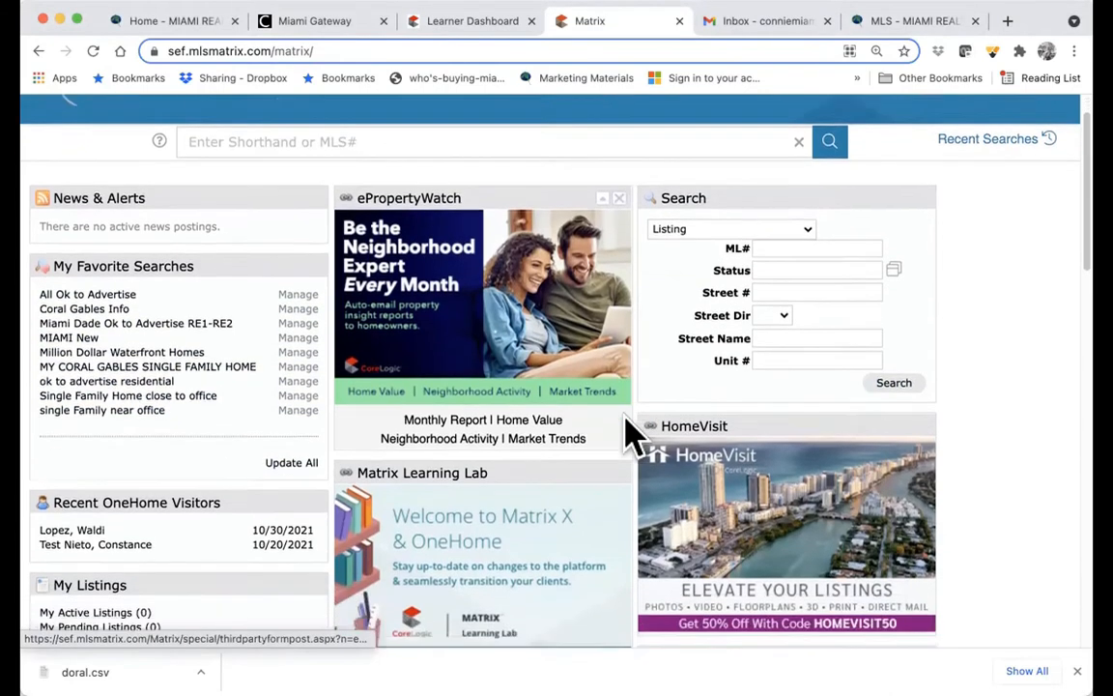
{"action": "scroll", "coordinate": [623, 436], "scroll_direction": "down", "scroll_amount": 2}
{"action": "scroll", "coordinate": [539, 439], "scroll_direction": "down", "scroll_amount": 2}
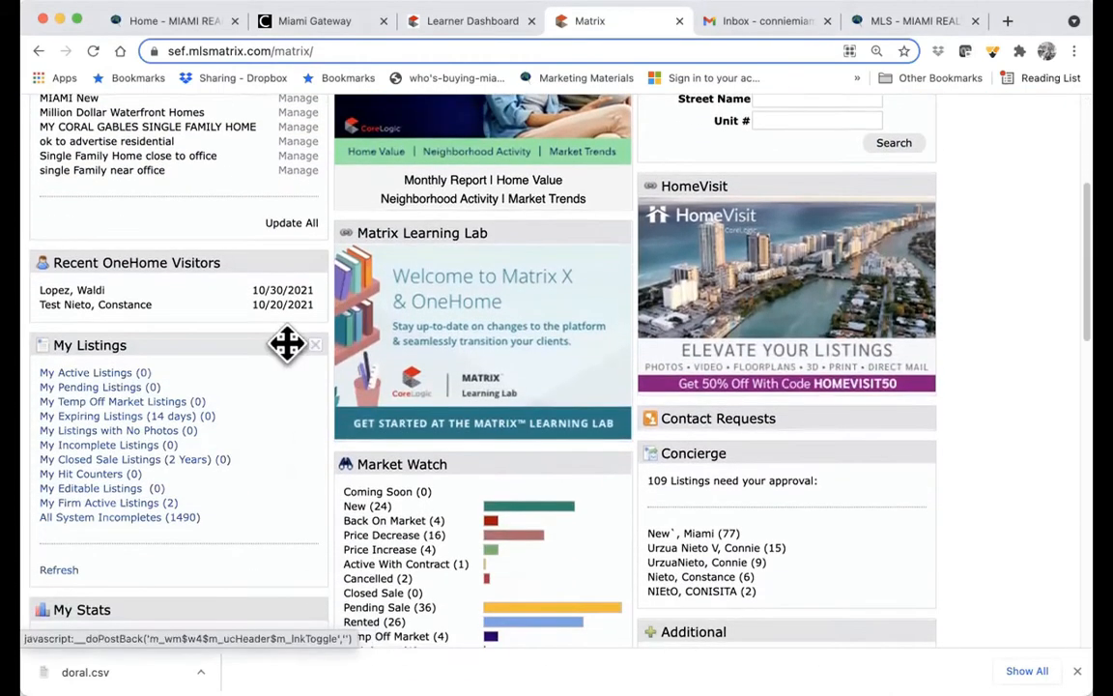
{"action": "left_click_drag", "start_coordinate": [286, 343], "coordinate": [215, 259]}
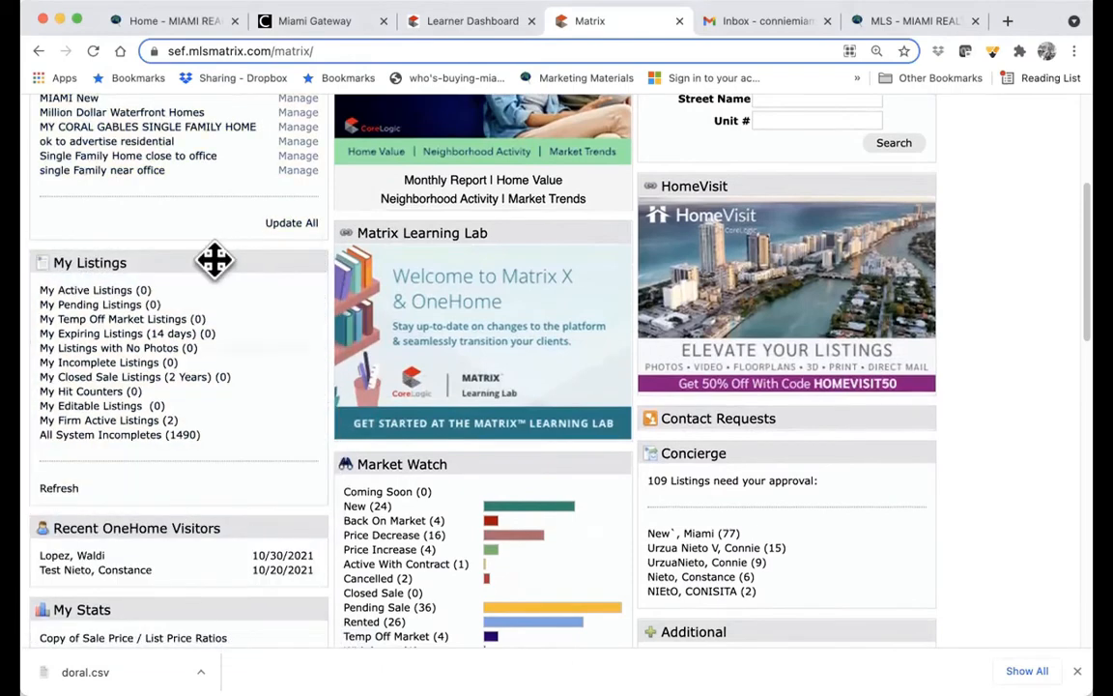
{"action": "left_click_drag", "start_coordinate": [496, 462], "coordinate": [232, 256]}
{"action": "scroll", "coordinate": [435, 338], "scroll_direction": "up", "scroll_amount": 2}
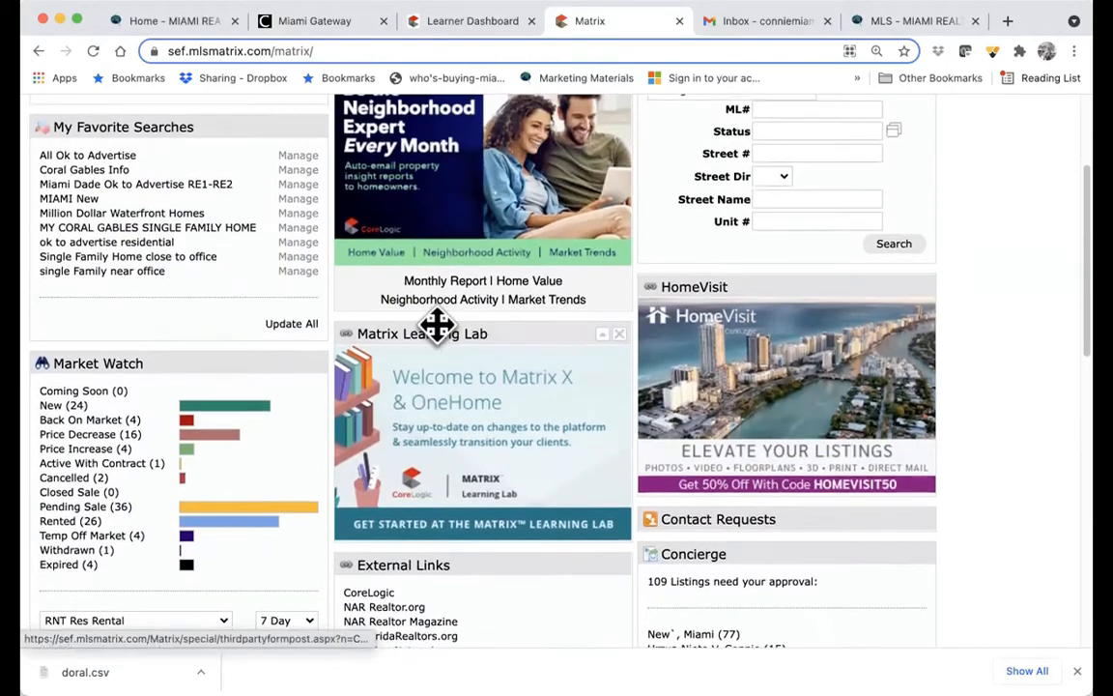
{"action": "scroll", "coordinate": [434, 323], "scroll_direction": "up", "scroll_amount": 2}
{"action": "scroll", "coordinate": [460, 356], "scroll_direction": "down", "scroll_amount": 8}
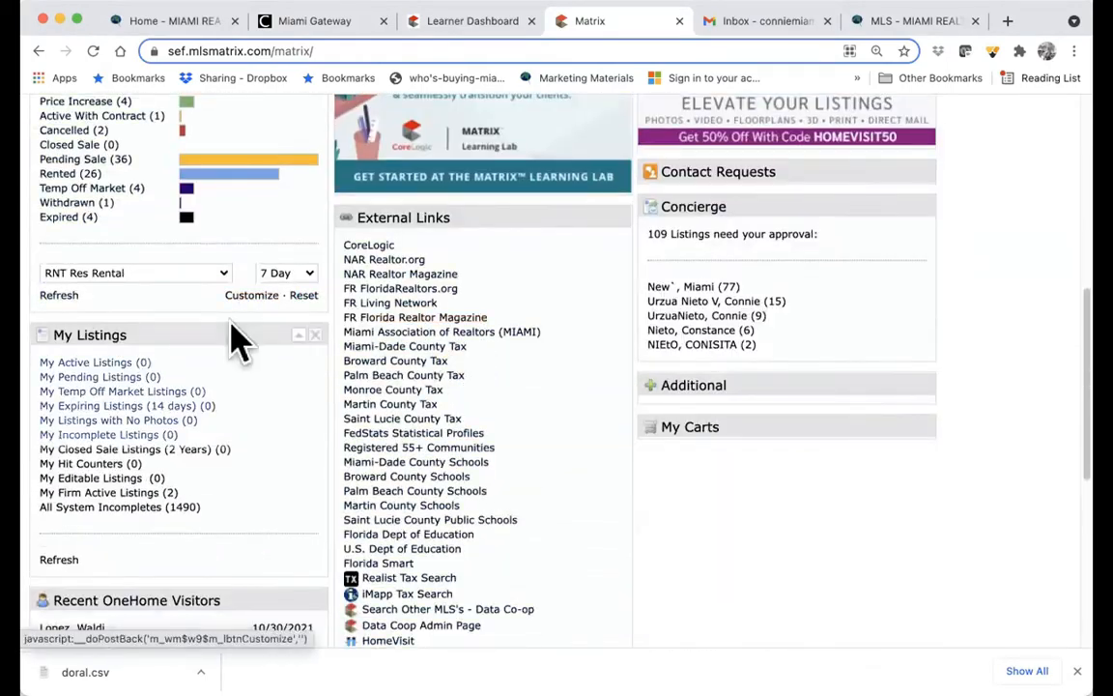
- Adjust the panel order so My Listings sits under My Favorite Searches, Market Watch below
{"action": "left_click_drag", "start_coordinate": [232, 327], "coordinate": [184, 237]}
{"action": "left_click_drag", "start_coordinate": [191, 166], "coordinate": [157, 201]}
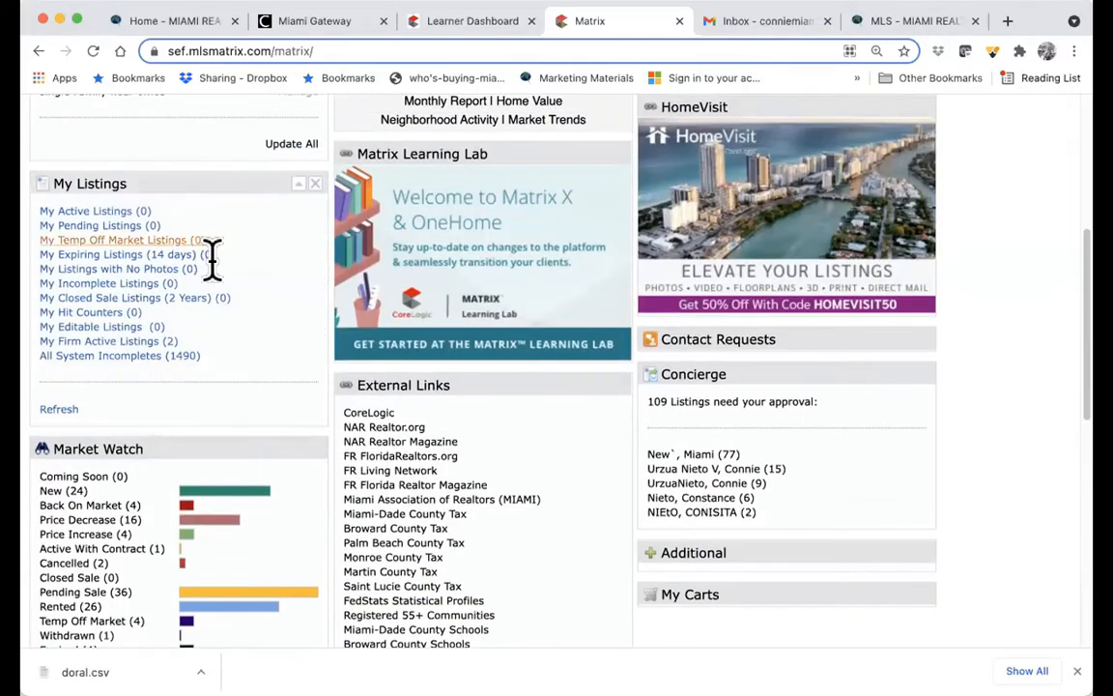
{"action": "scroll", "coordinate": [261, 380], "scroll_direction": "up", "scroll_amount": 5}
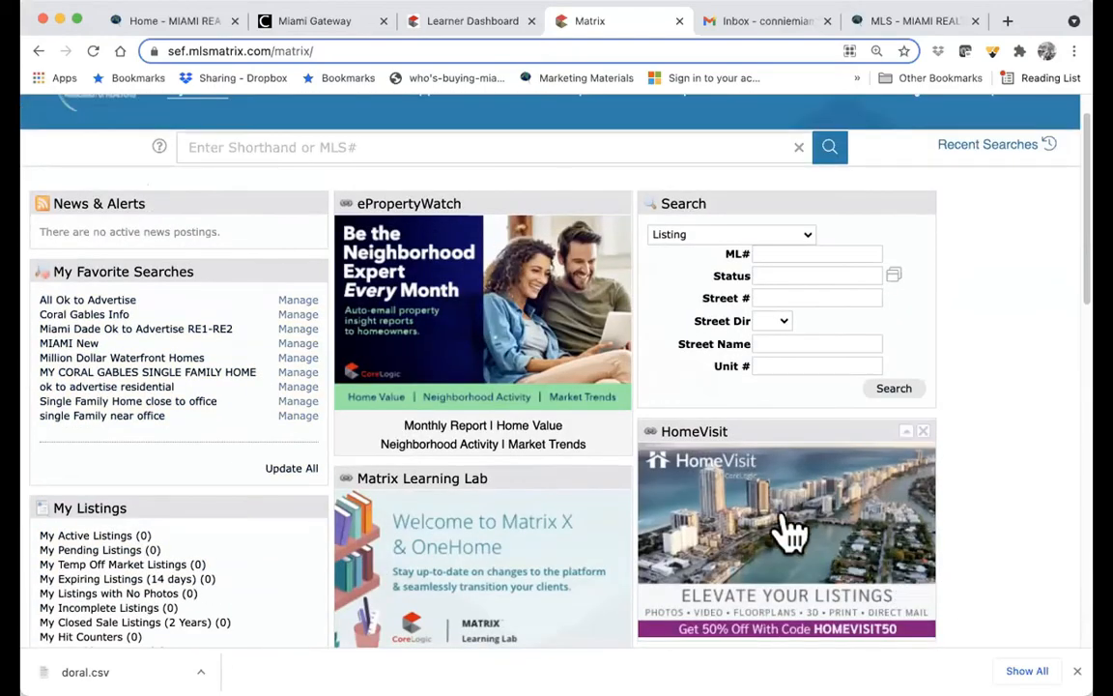
{"action": "scroll", "coordinate": [784, 522], "scroll_direction": "down", "scroll_amount": 2}
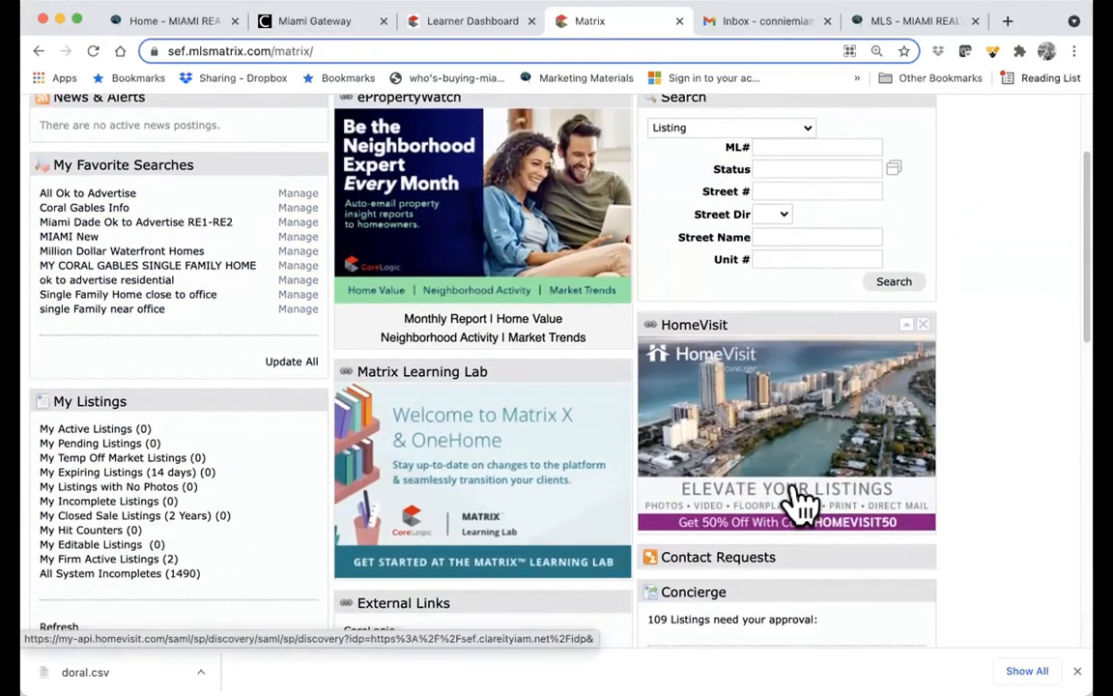
{"action": "scroll", "coordinate": [784, 496], "scroll_direction": "up", "scroll_amount": 1}
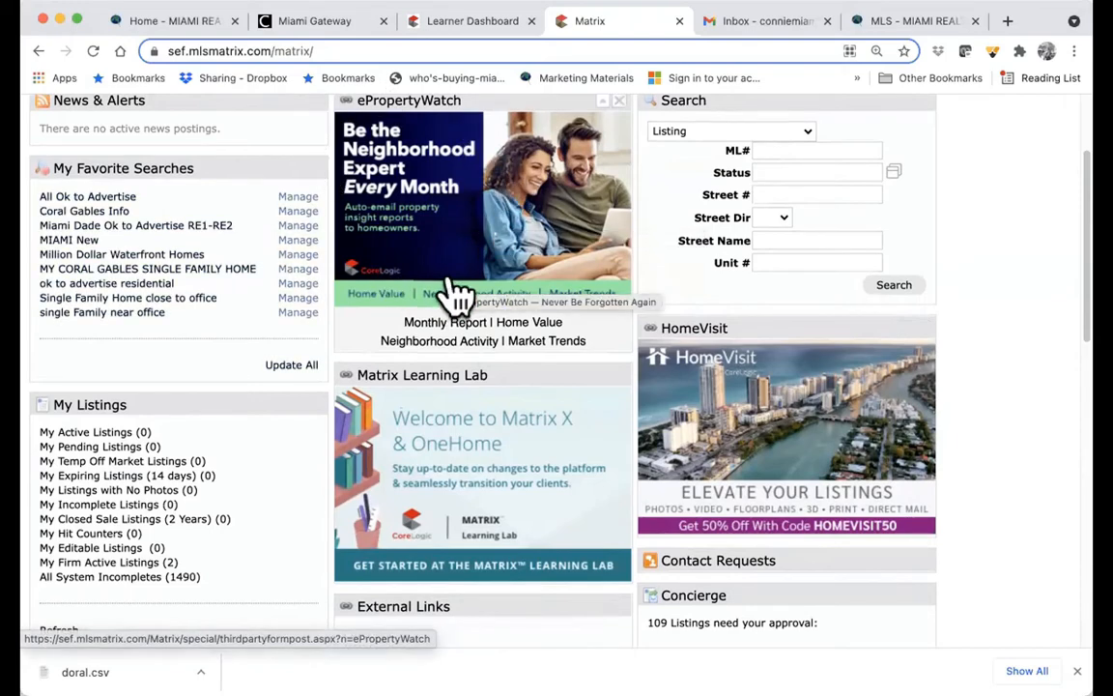
{"action": "scroll", "coordinate": [454, 295], "scroll_direction": "up", "scroll_amount": 1}
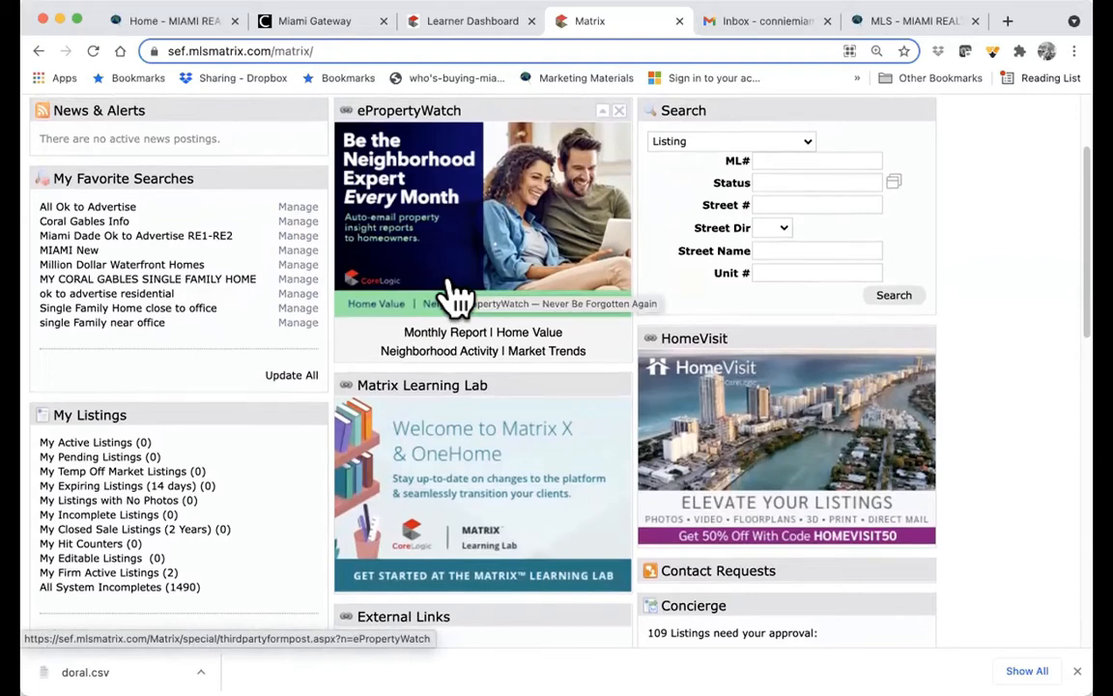
{"action": "scroll", "coordinate": [454, 294], "scroll_direction": "down", "scroll_amount": 2}
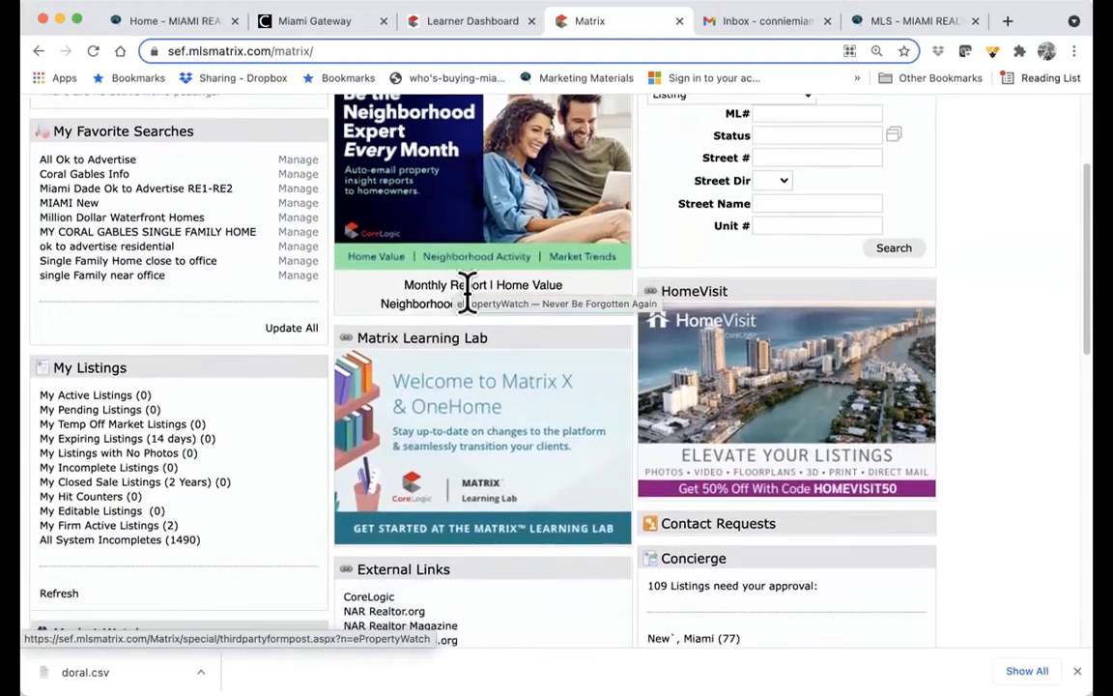
{"action": "scroll", "coordinate": [440, 282], "scroll_direction": "up", "scroll_amount": 3}
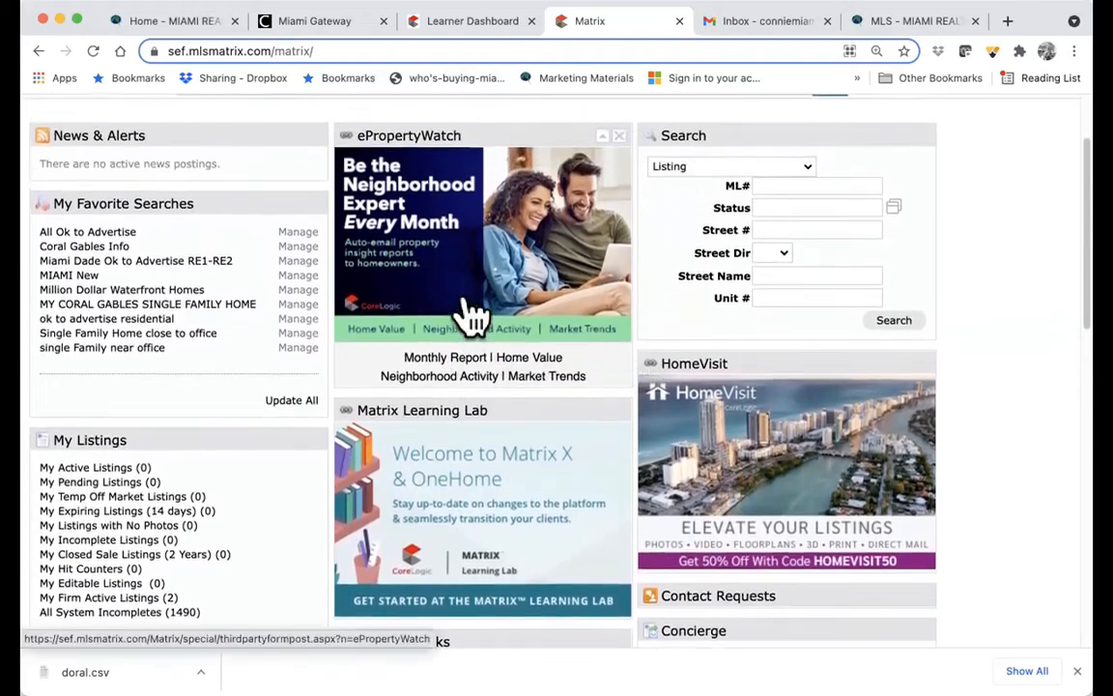
{"action": "left_click", "coordinate": [786, 184]}
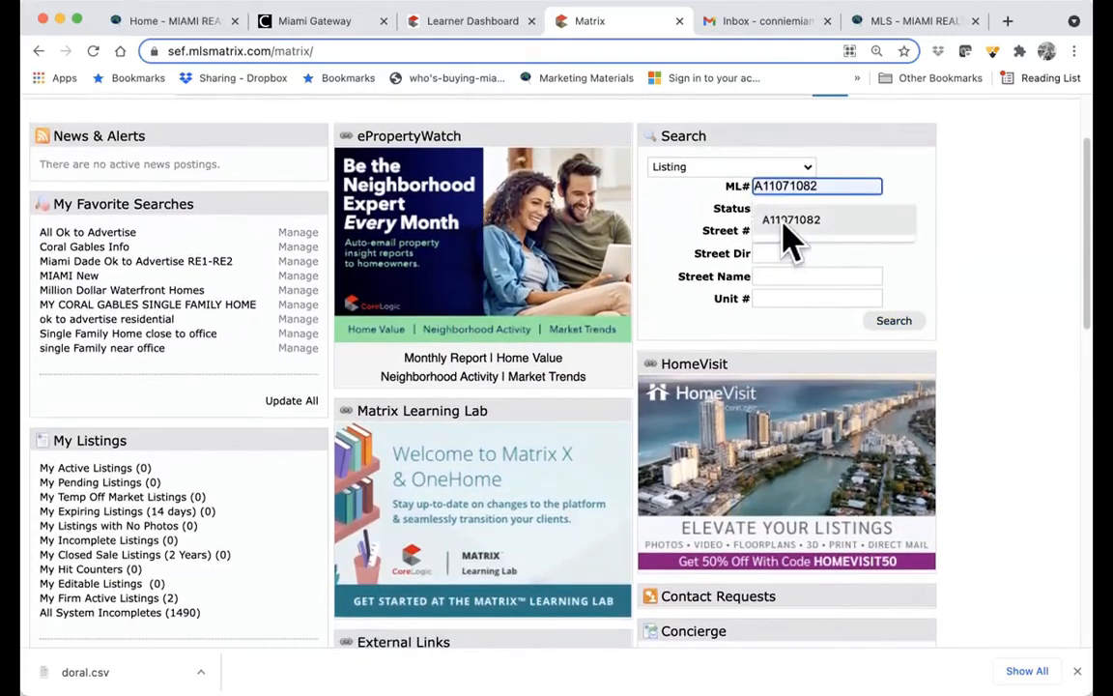
{"action": "left_click", "coordinate": [785, 228]}
{"action": "left_click", "coordinate": [874, 320]}
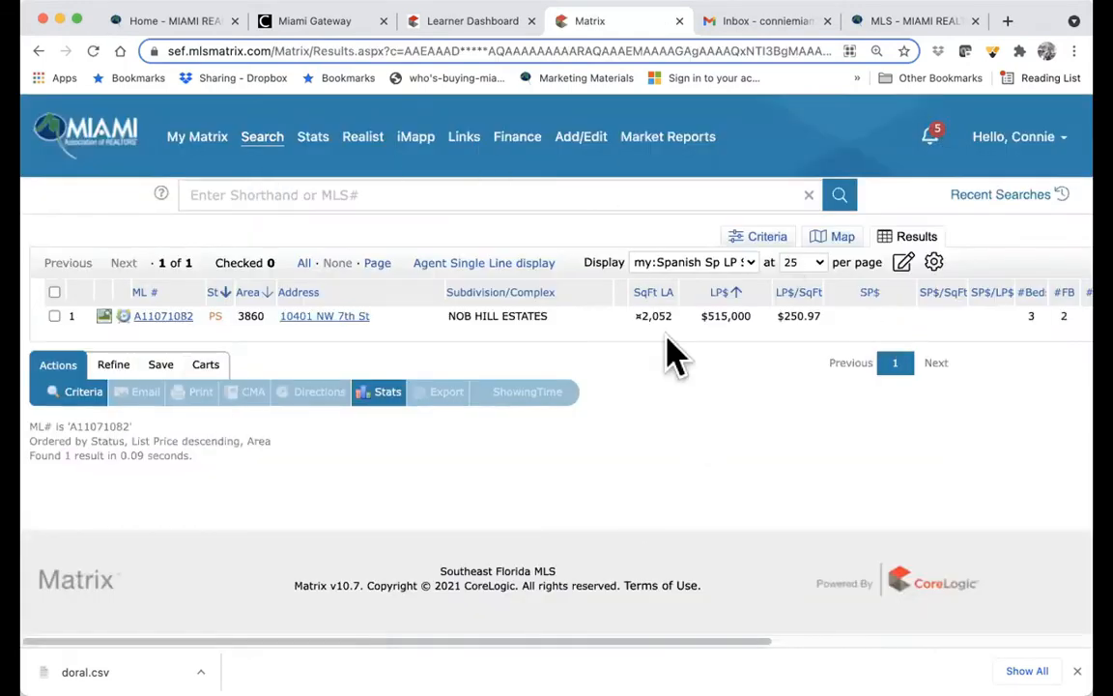
{"action": "left_click", "coordinate": [39, 50]}
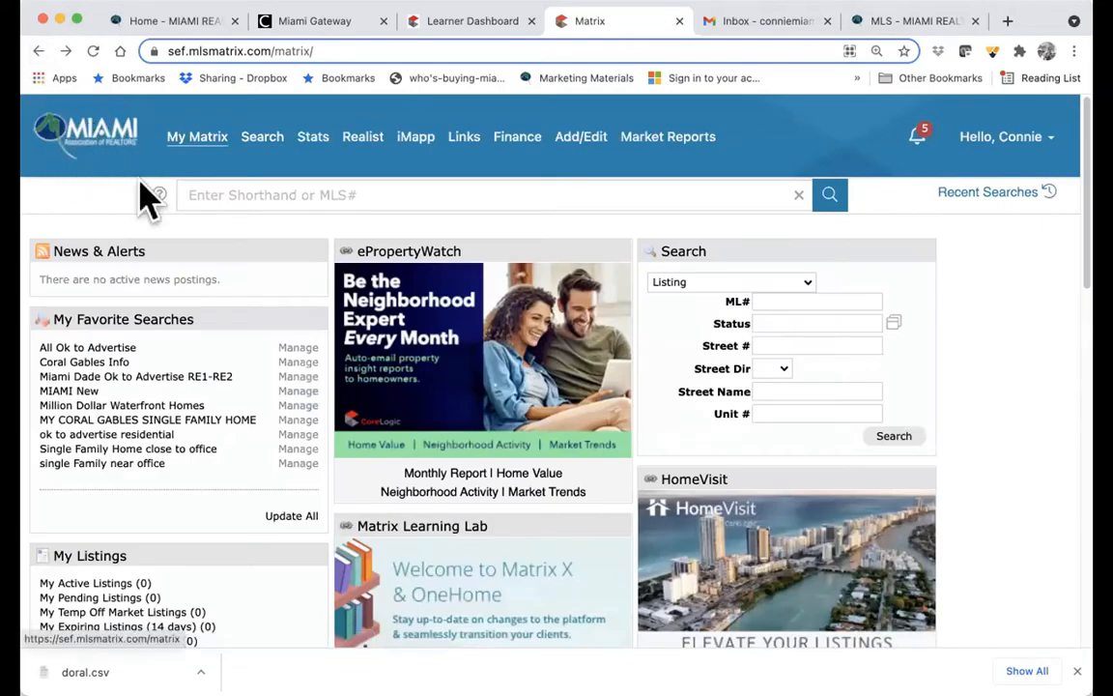
{"action": "scroll", "coordinate": [763, 452], "scroll_direction": "down", "scroll_amount": 4}
{"action": "scroll", "coordinate": [762, 452], "scroll_direction": "down", "scroll_amount": 5}
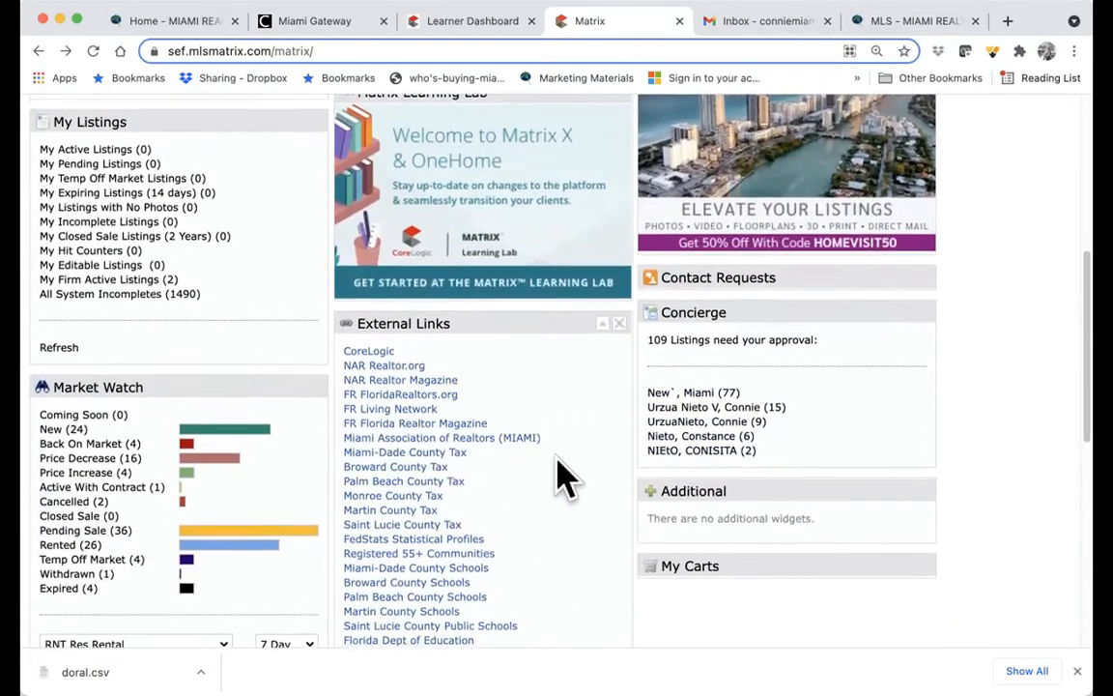
{"action": "scroll", "coordinate": [564, 474], "scroll_direction": "down", "scroll_amount": 1}
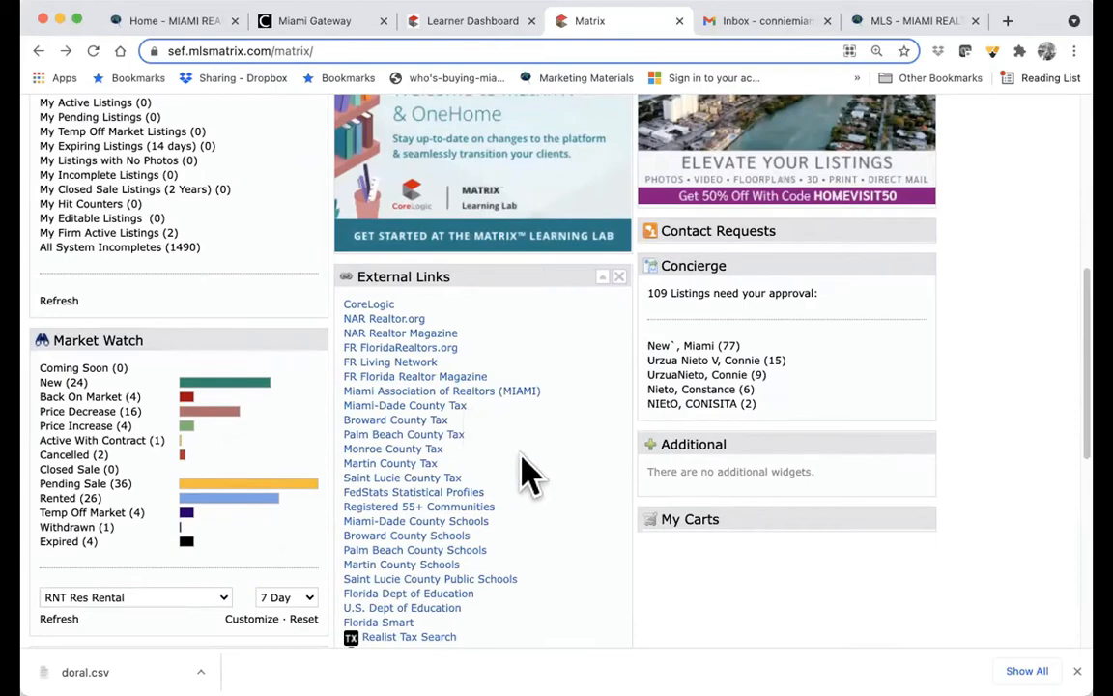
{"action": "scroll", "coordinate": [538, 476], "scroll_direction": "down", "scroll_amount": 2}
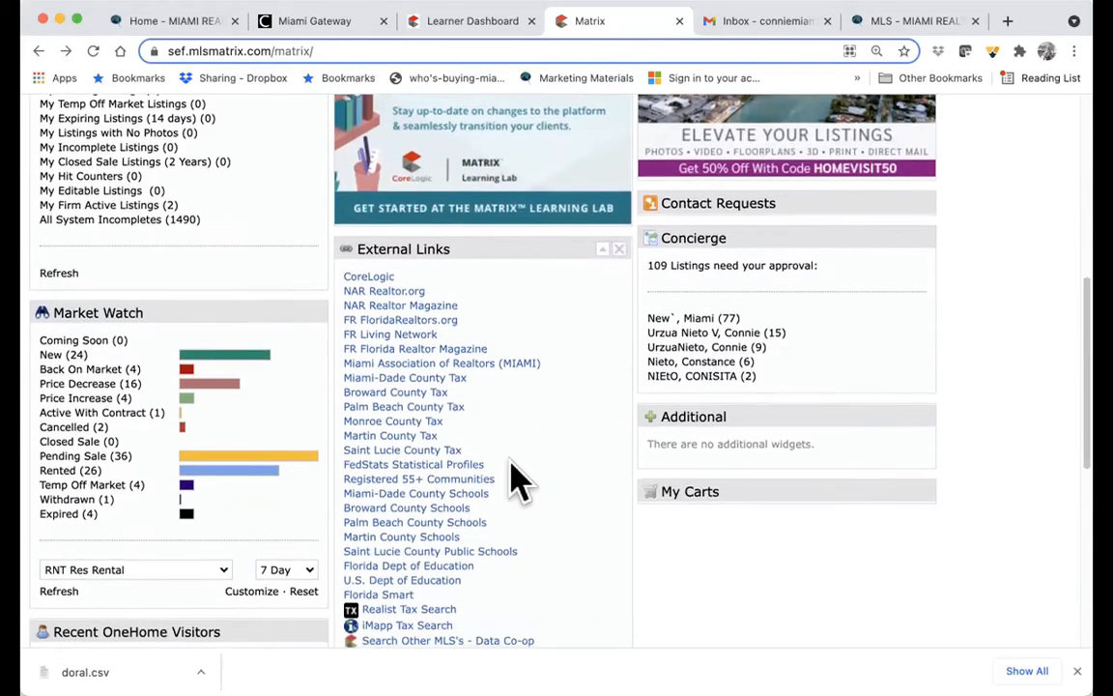
{"action": "scroll", "coordinate": [537, 501], "scroll_direction": "down", "scroll_amount": 4}
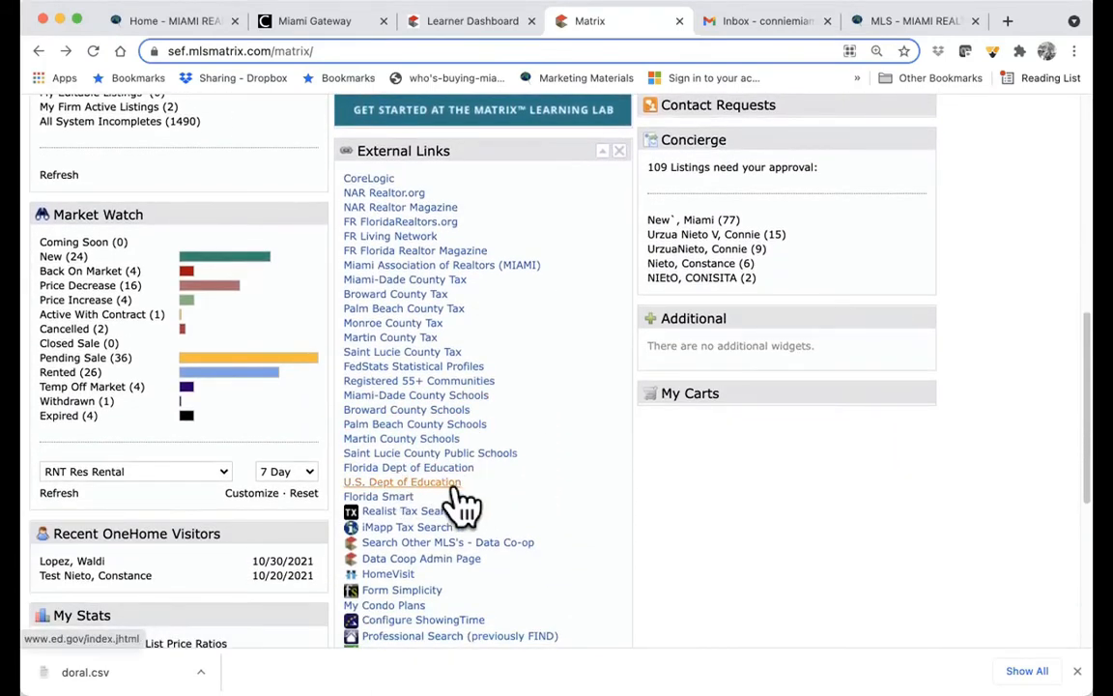
{"action": "scroll", "coordinate": [608, 493], "scroll_direction": "down", "scroll_amount": 3}
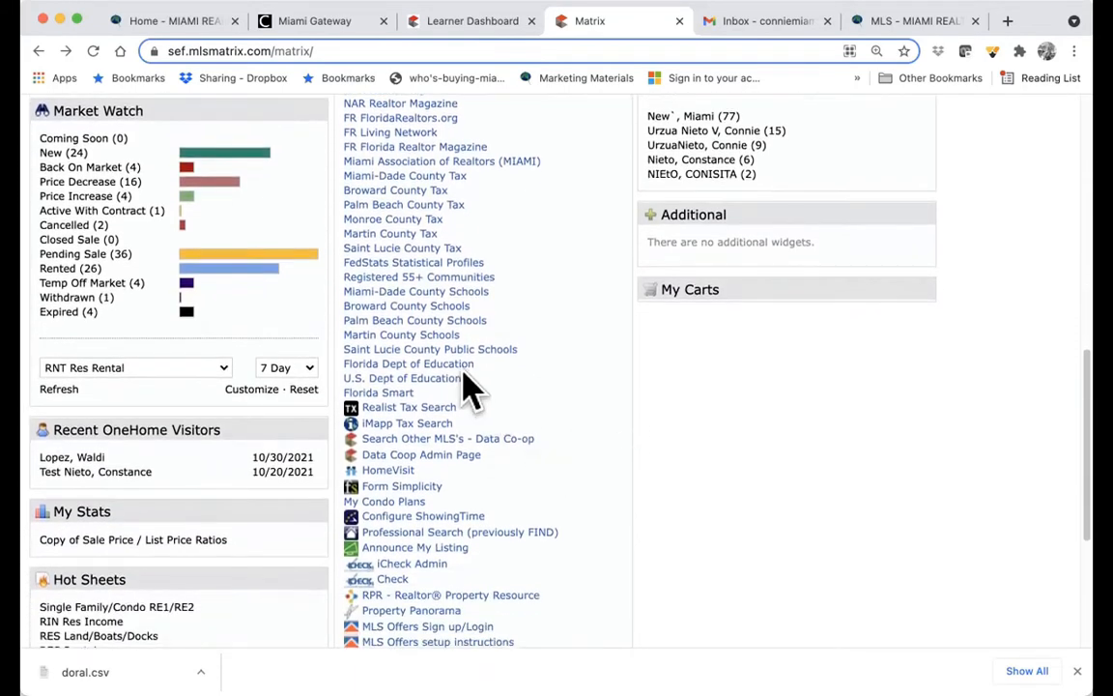
{"action": "scroll", "coordinate": [560, 481], "scroll_direction": "down", "scroll_amount": 3}
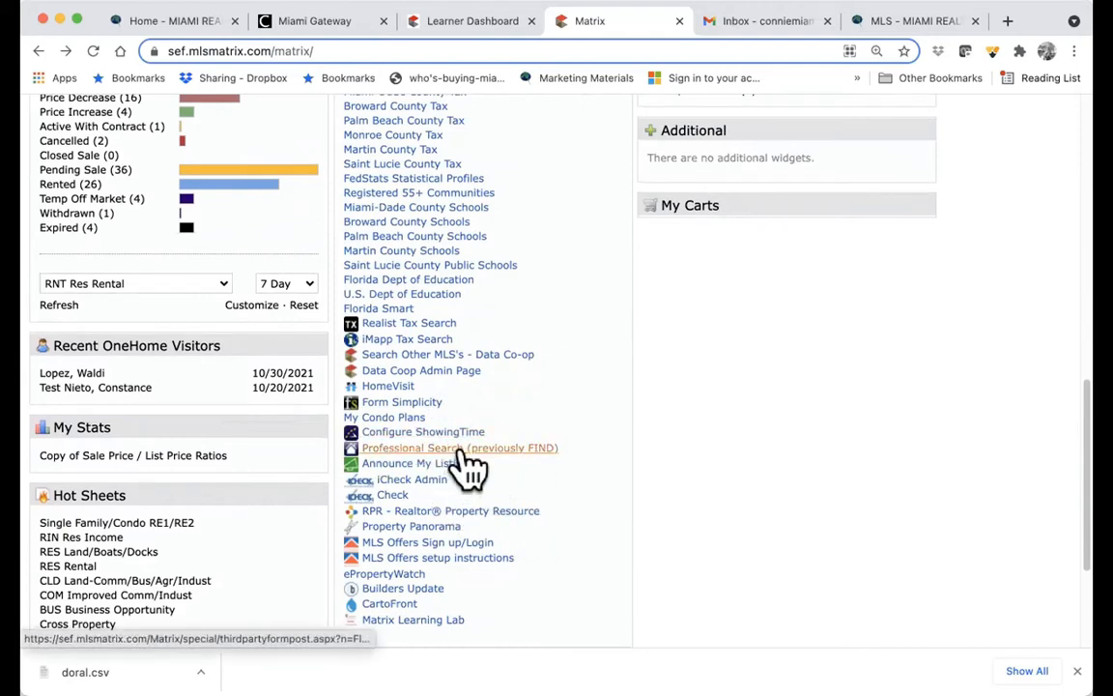
{"action": "scroll", "coordinate": [493, 483], "scroll_direction": "down", "scroll_amount": 1}
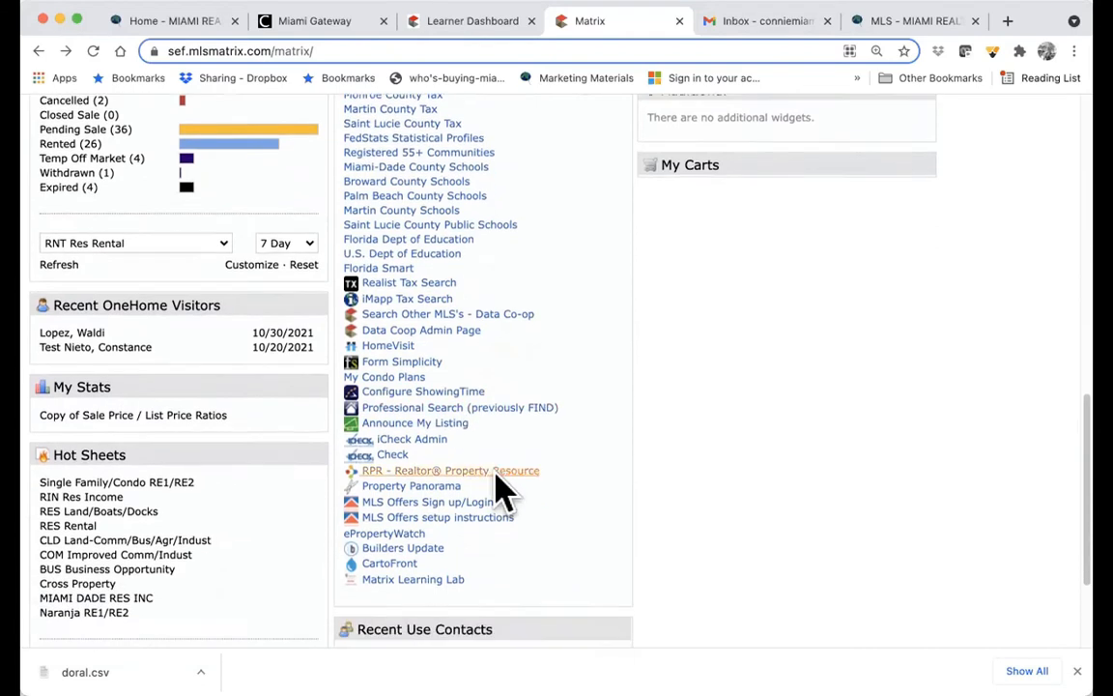
{"action": "scroll", "coordinate": [498, 483], "scroll_direction": "down", "scroll_amount": 1}
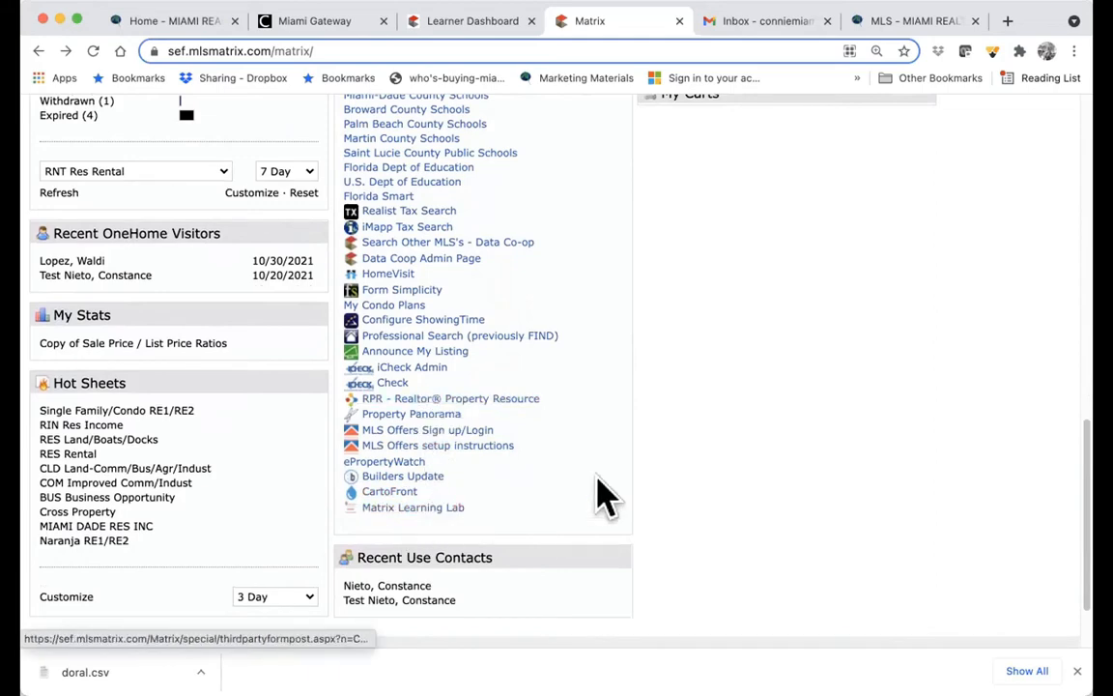
{"action": "scroll", "coordinate": [739, 460], "scroll_direction": "up", "scroll_amount": 5}
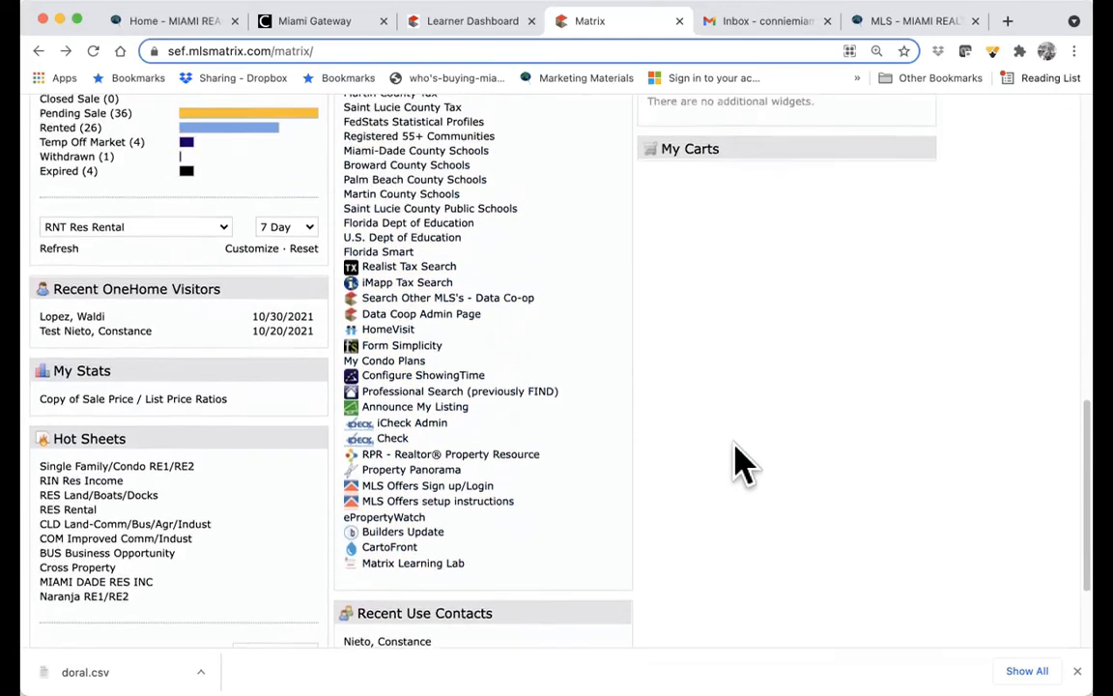
{"action": "scroll", "coordinate": [740, 464], "scroll_direction": "up", "scroll_amount": 4}
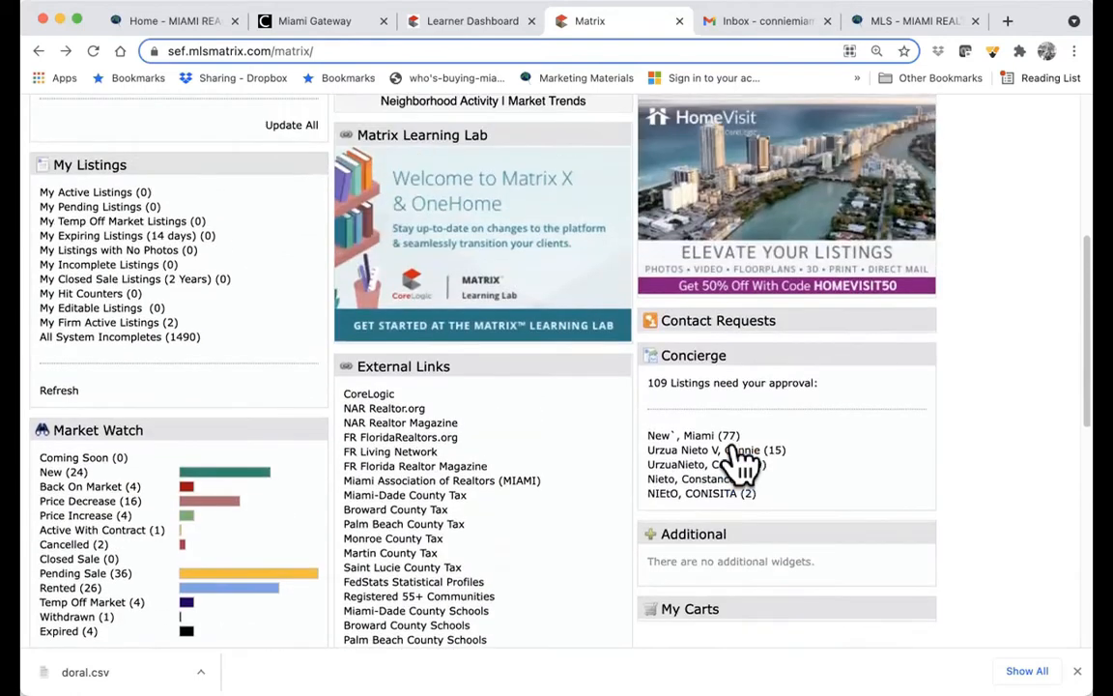
{"action": "scroll", "coordinate": [739, 465], "scroll_direction": "up", "scroll_amount": 4}
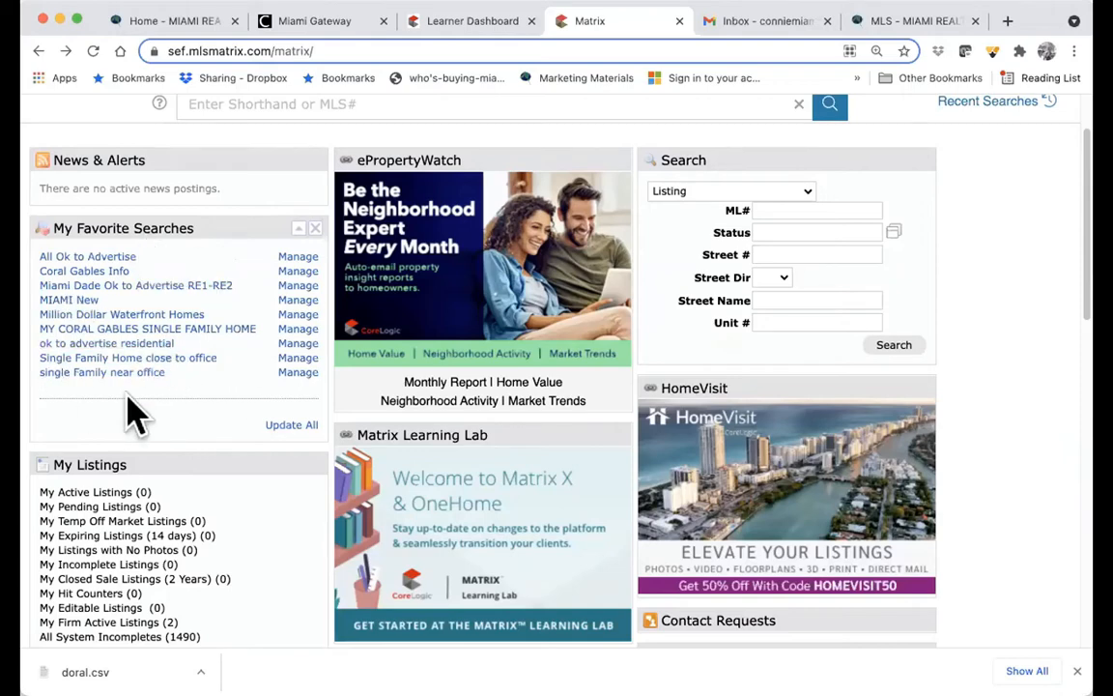
- Update new-listing counts for all favorite searches and bring up the account menu
{"action": "scroll", "coordinate": [174, 420], "scroll_direction": "up", "scroll_amount": 1}
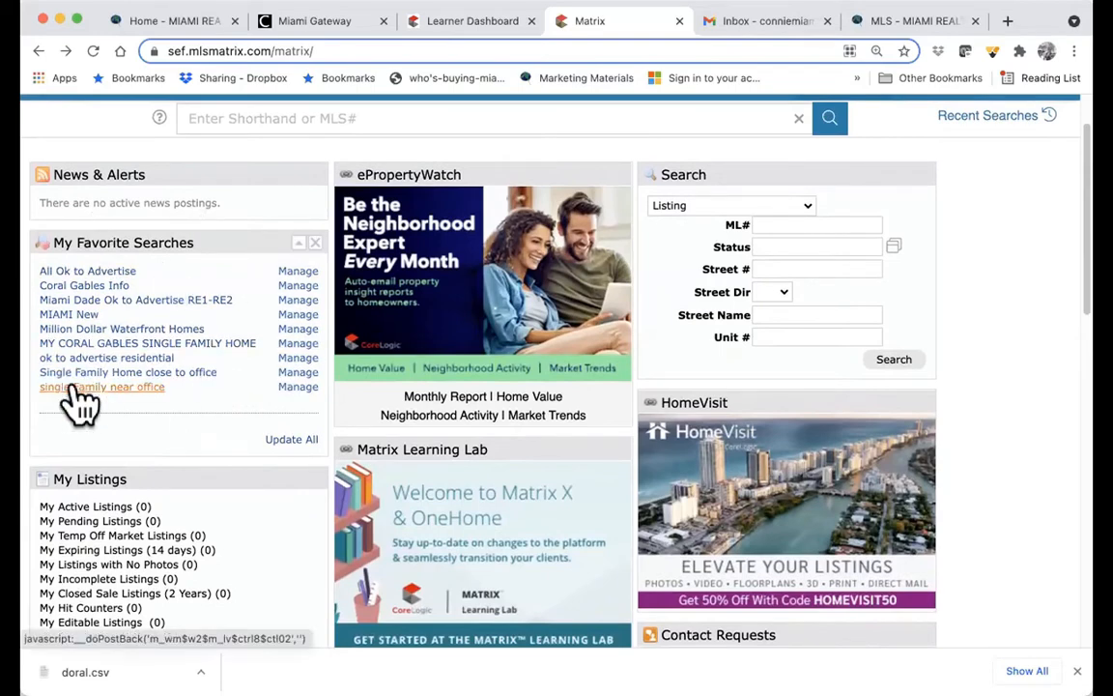
{"action": "left_click", "coordinate": [286, 447]}
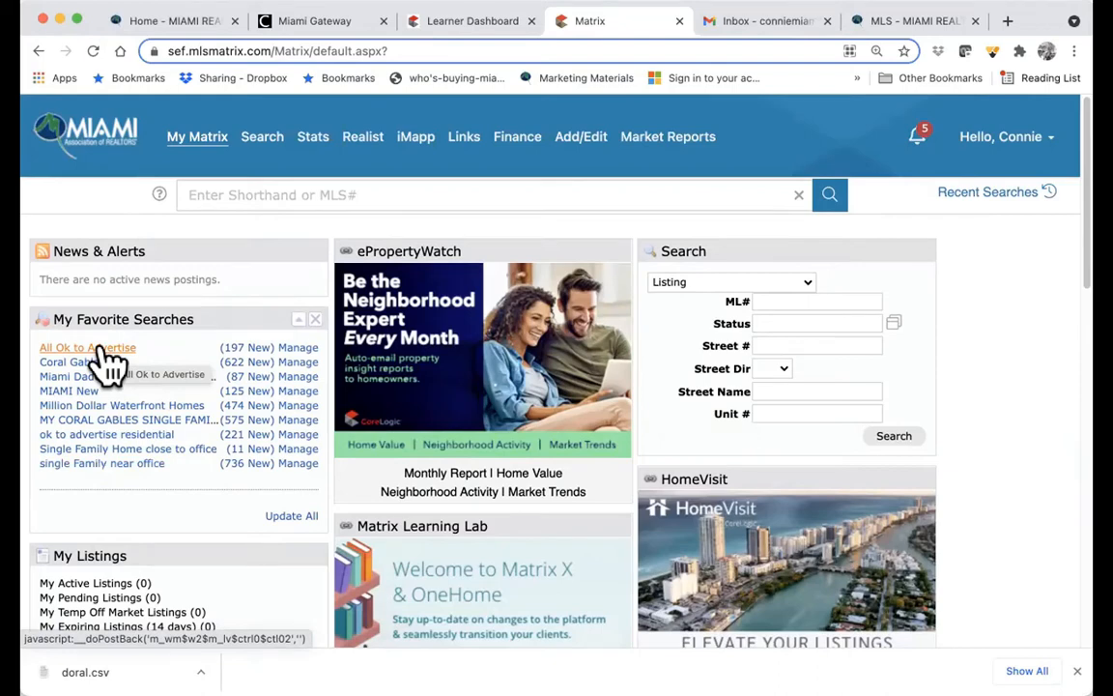
{"action": "left_click", "coordinate": [1037, 140]}
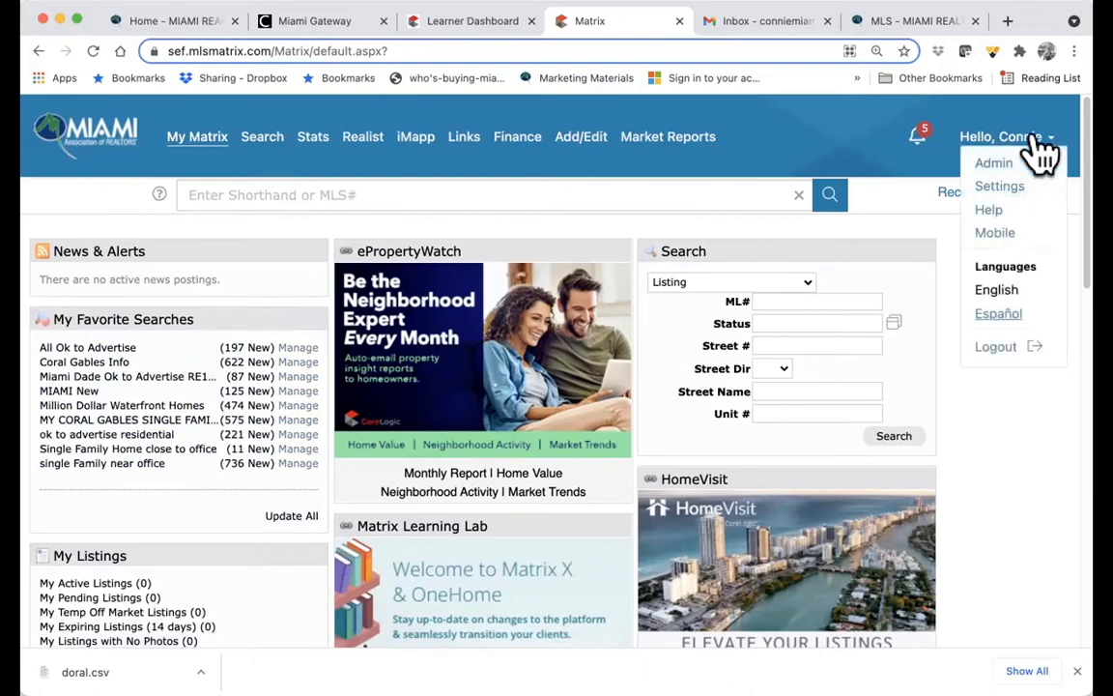
- Open System Help and view Data Input Form's Miami Paper Input Forms article
{"action": "left_click", "coordinate": [1005, 214]}
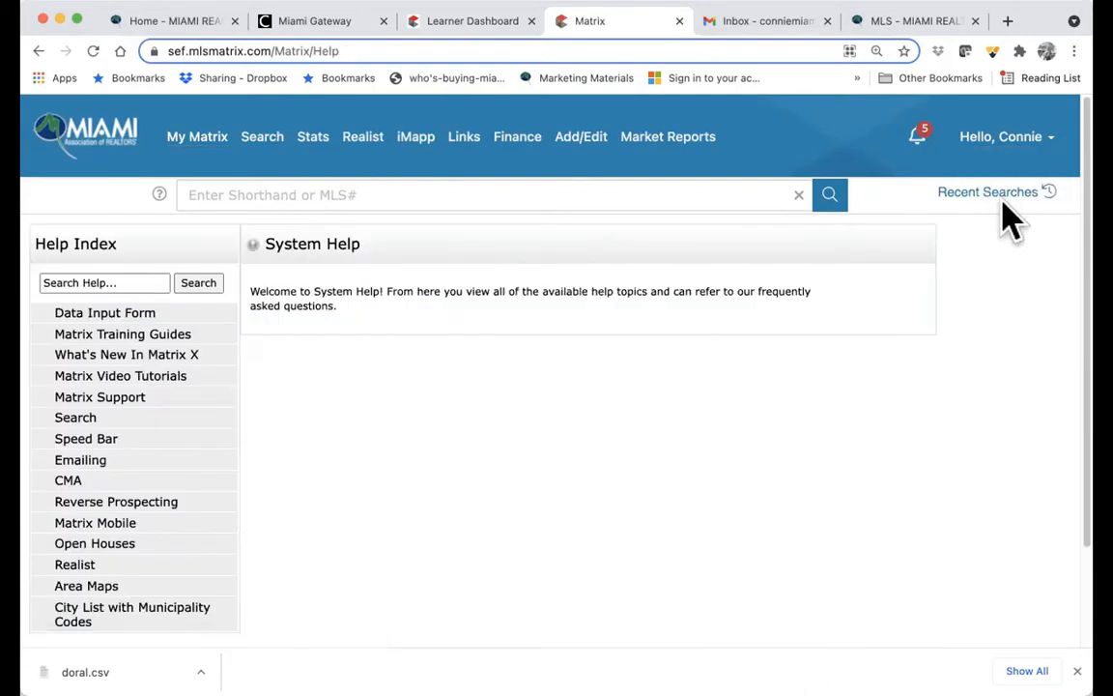
{"action": "scroll", "coordinate": [199, 410], "scroll_direction": "down", "scroll_amount": 1}
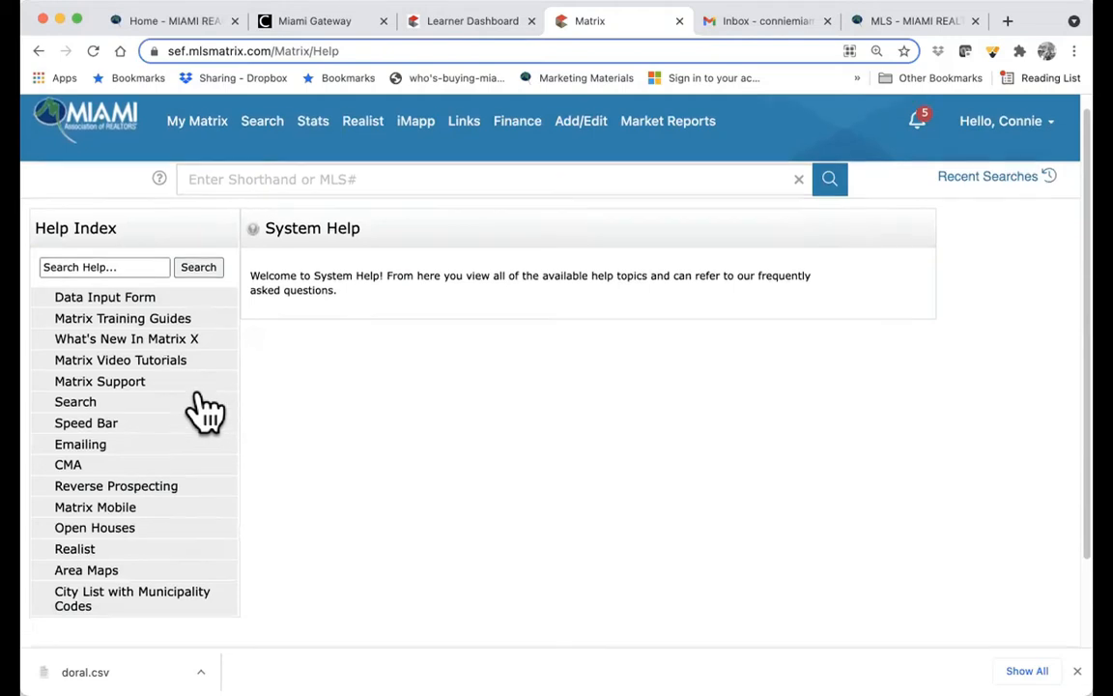
{"action": "left_click", "coordinate": [104, 299]}
{"action": "left_click", "coordinate": [98, 327]}
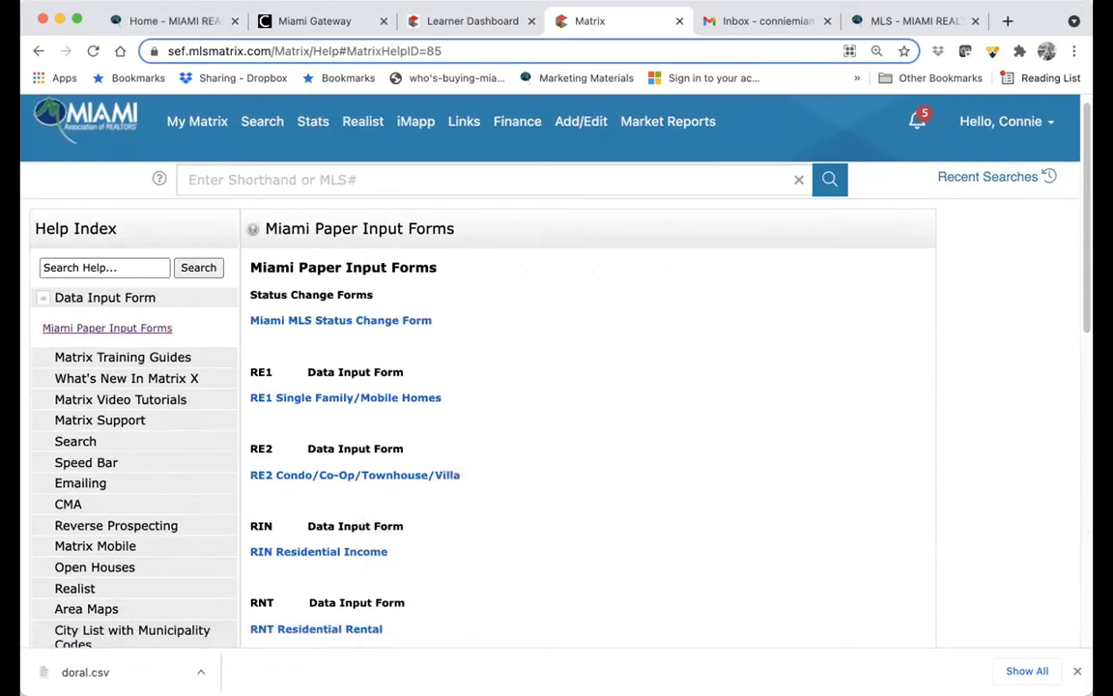
{"action": "scroll", "coordinate": [585, 454], "scroll_direction": "down", "scroll_amount": 2}
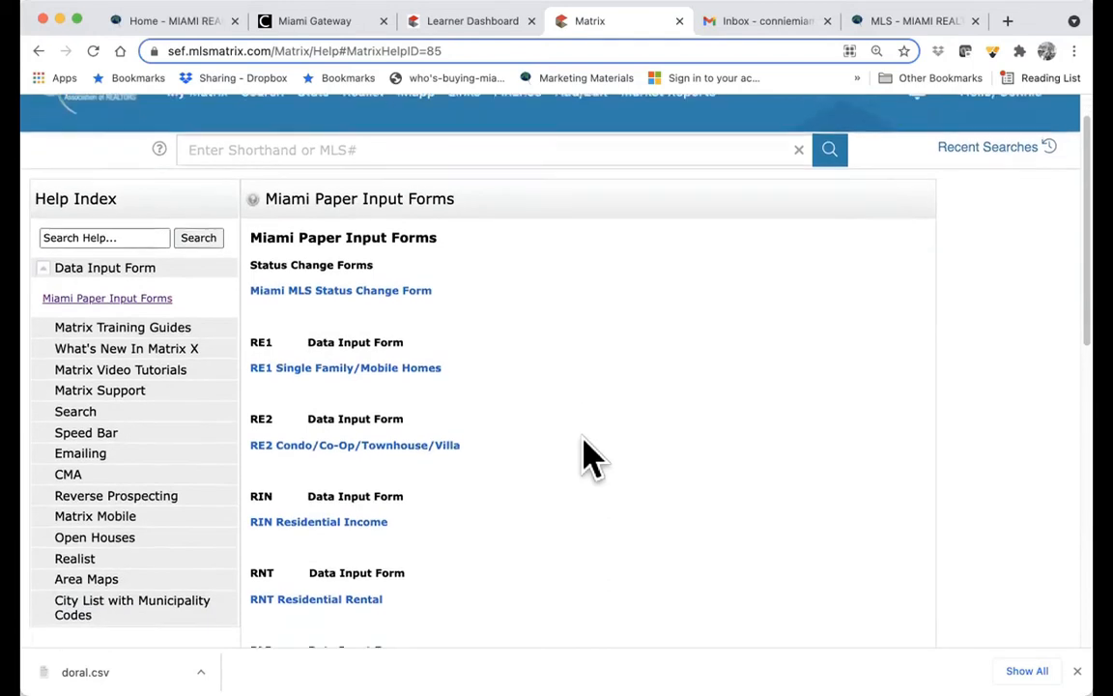
{"action": "scroll", "coordinate": [585, 454], "scroll_direction": "up", "scroll_amount": 2}
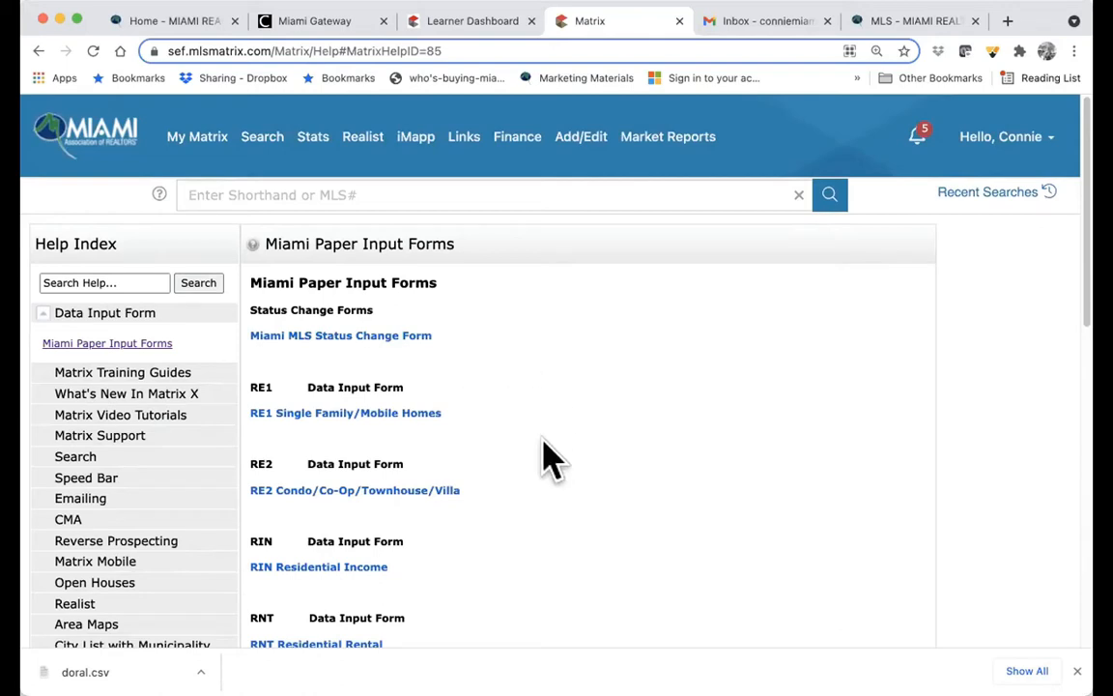
{"action": "scroll", "coordinate": [546, 454], "scroll_direction": "down", "scroll_amount": 2}
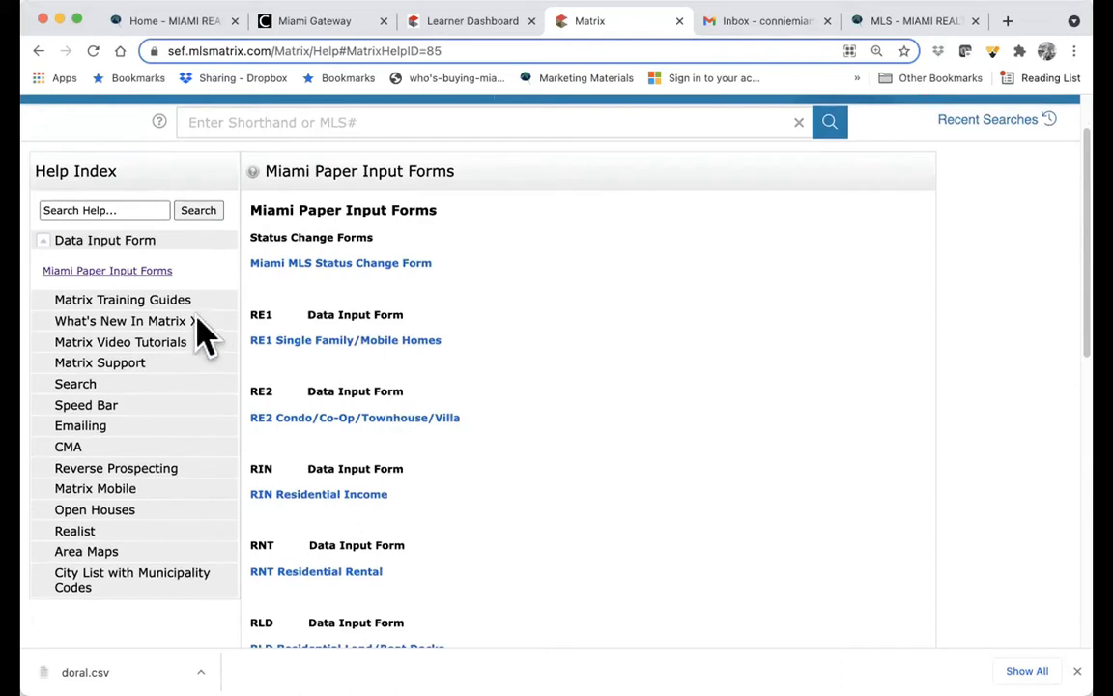
- Browse the Matrix Training Guides, What's New In Matrix X and Video Tutorials help topics
{"action": "left_click", "coordinate": [141, 304]}
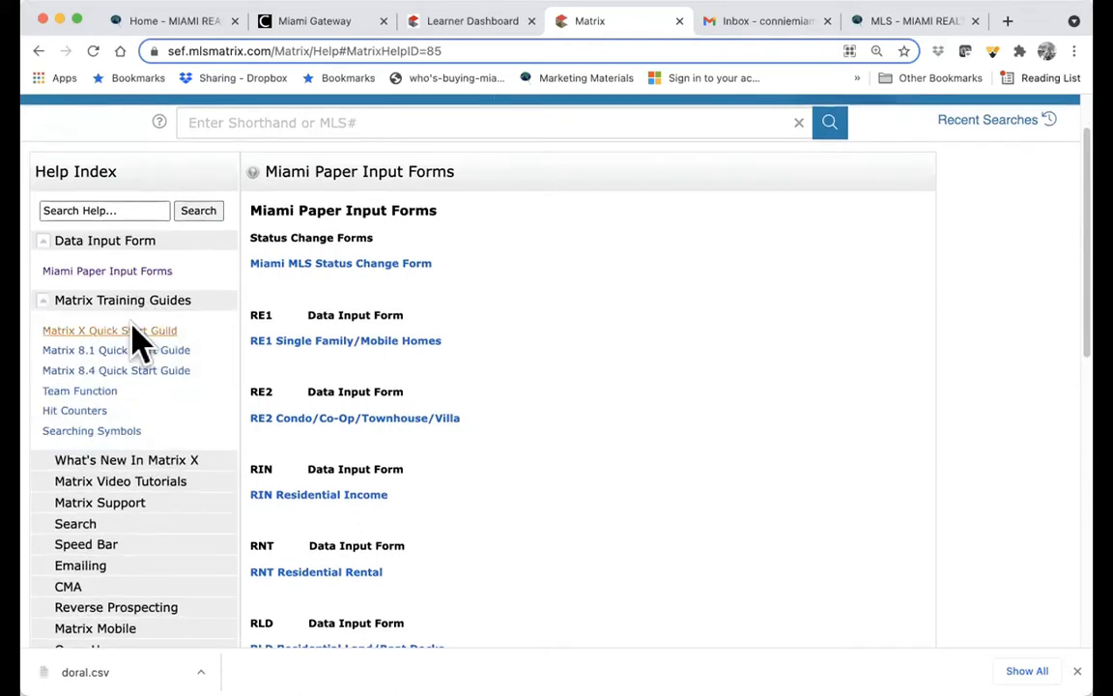
{"action": "left_click", "coordinate": [116, 462]}
{"action": "scroll", "coordinate": [193, 509], "scroll_direction": "down", "scroll_amount": 1}
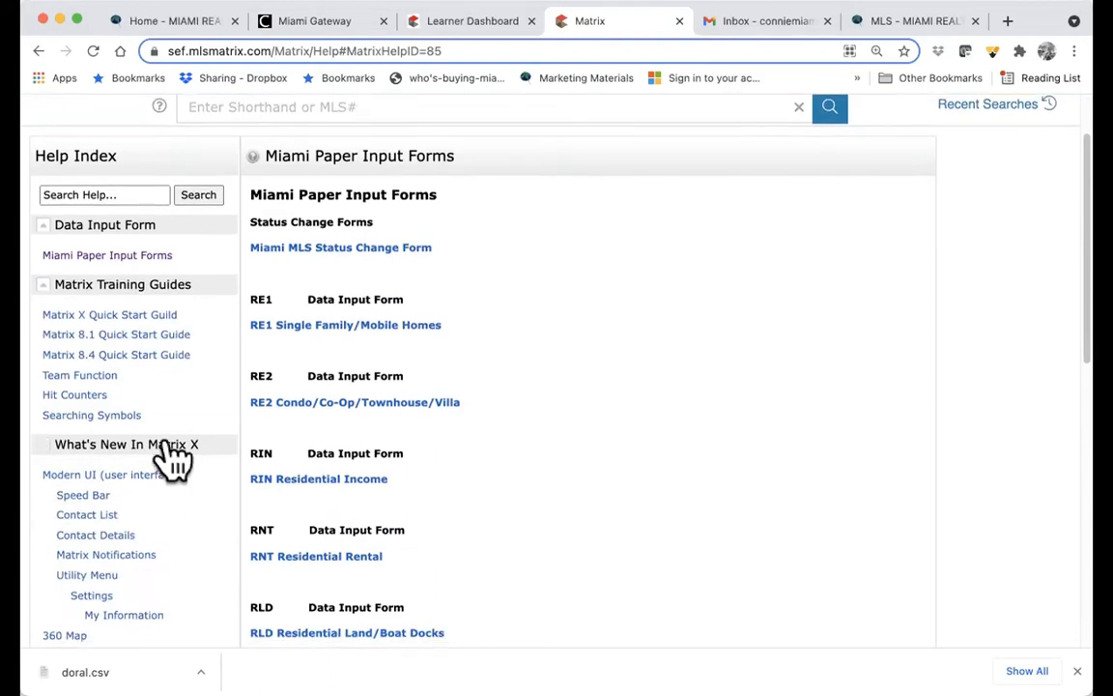
{"action": "left_click", "coordinate": [169, 446]}
{"action": "scroll", "coordinate": [193, 469], "scroll_direction": "down", "scroll_amount": 1}
{"action": "left_click", "coordinate": [159, 428]}
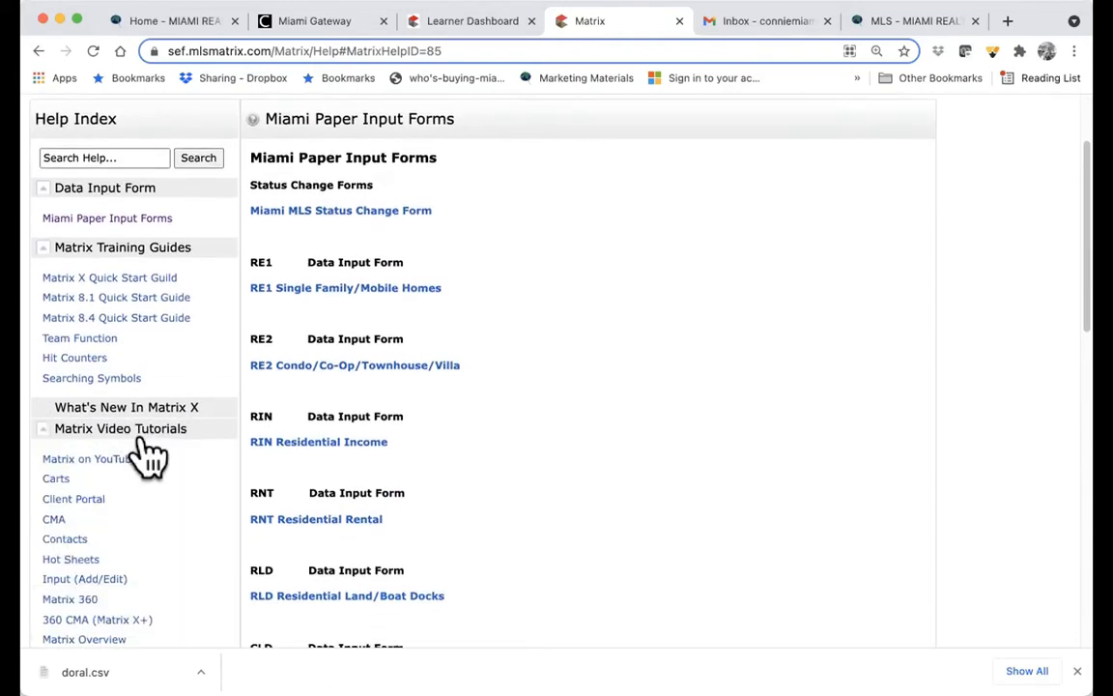
{"action": "scroll", "coordinate": [178, 485], "scroll_direction": "down", "scroll_amount": 2}
{"action": "scroll", "coordinate": [182, 483], "scroll_direction": "down", "scroll_amount": 1}
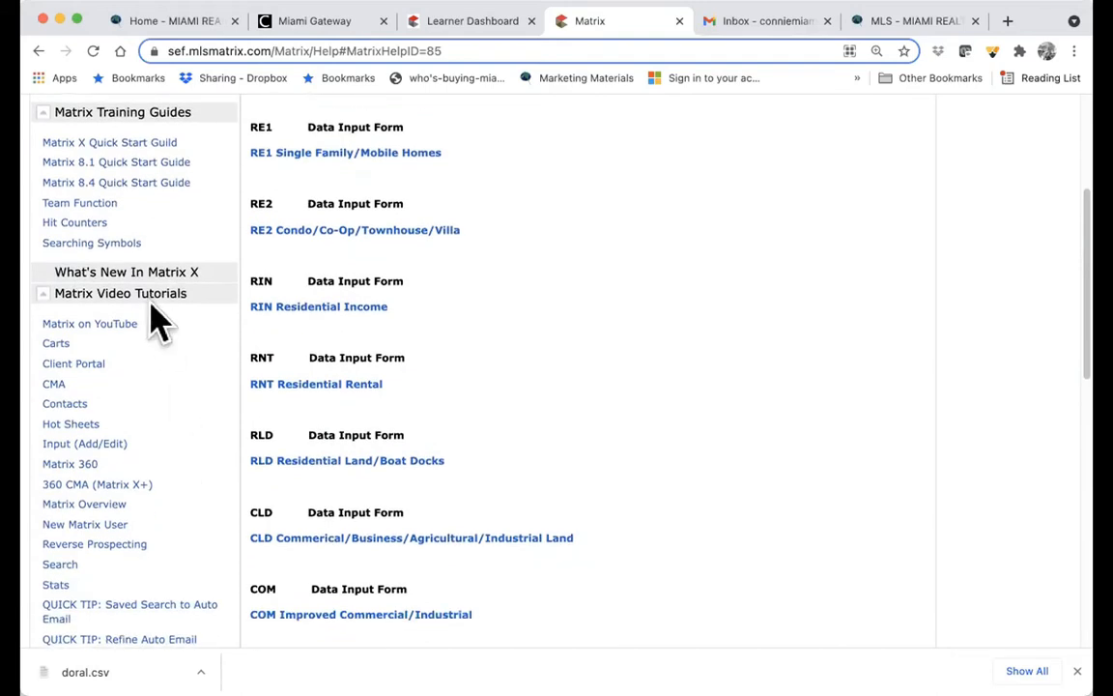
{"action": "left_click", "coordinate": [145, 294]}
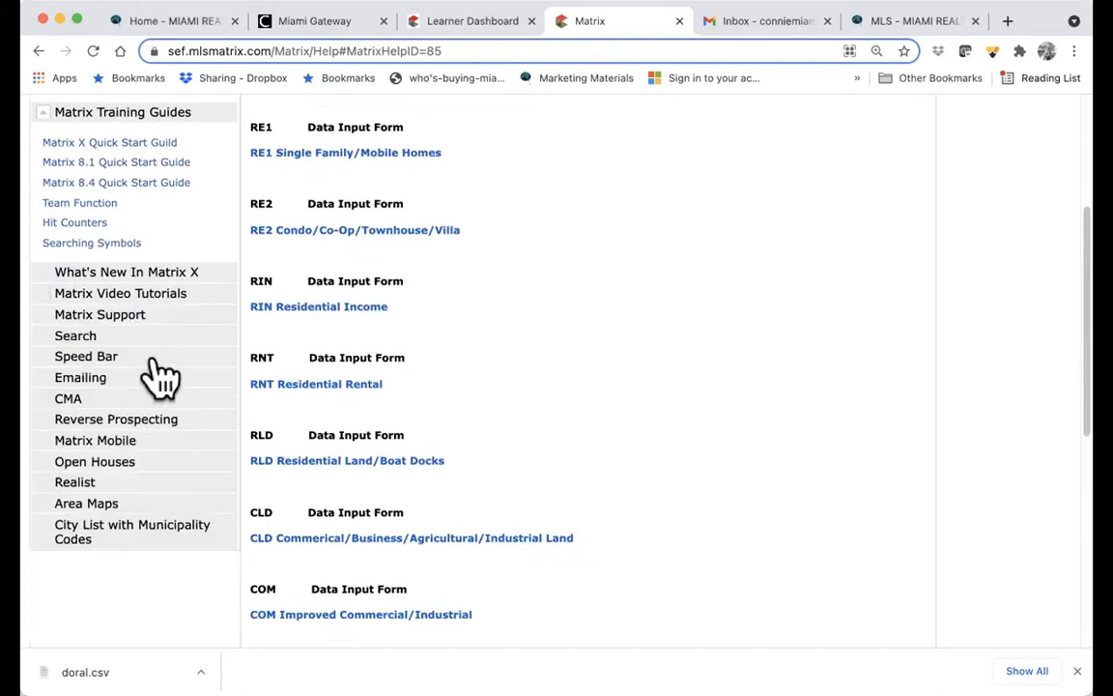
- Open Matrix Support help and its Corelogic Answerlinx Live Chat page
{"action": "left_click", "coordinate": [108, 316]}
{"action": "scroll", "coordinate": [58, 348], "scroll_direction": "up", "scroll_amount": 1}
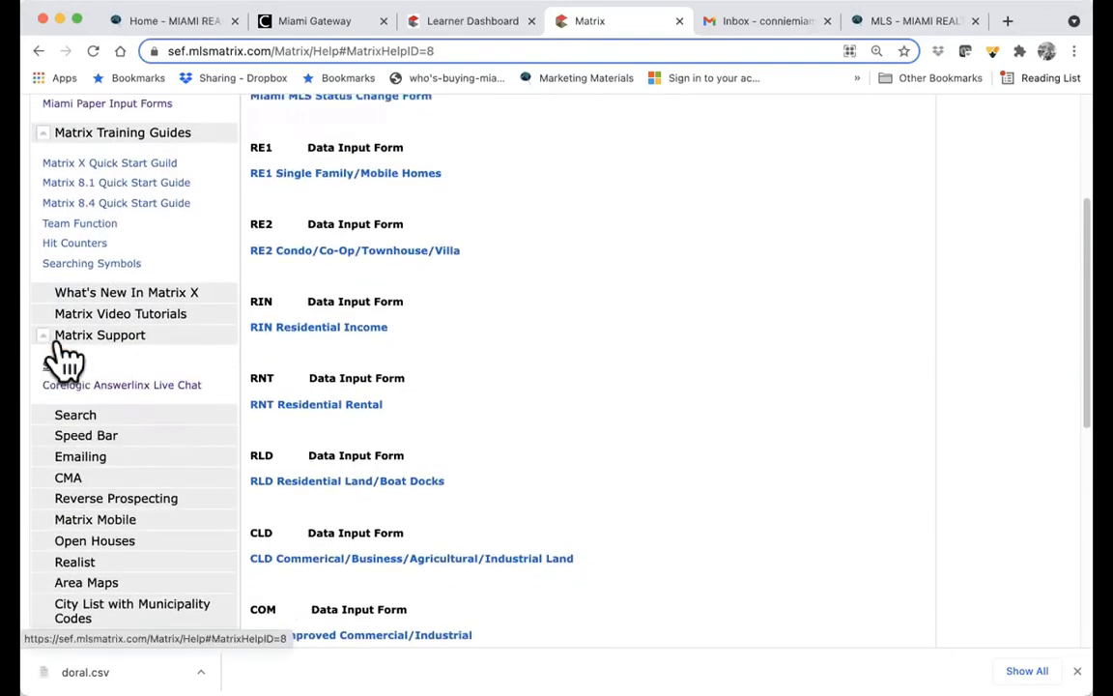
{"action": "left_click", "coordinate": [58, 350]}
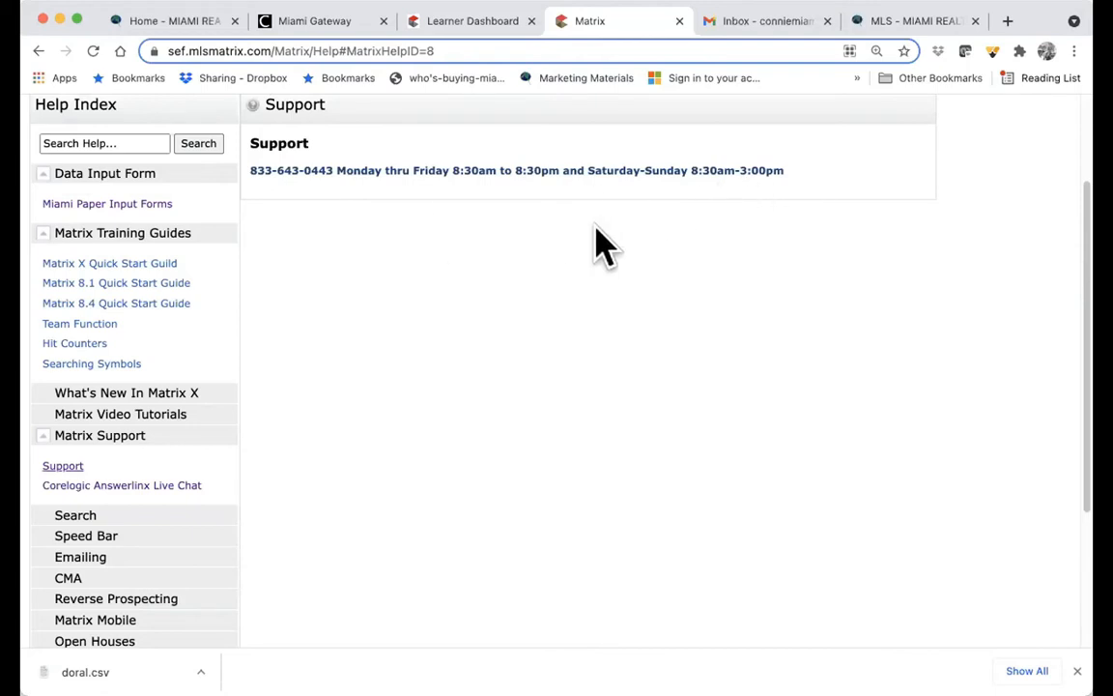
{"action": "left_click", "coordinate": [135, 493]}
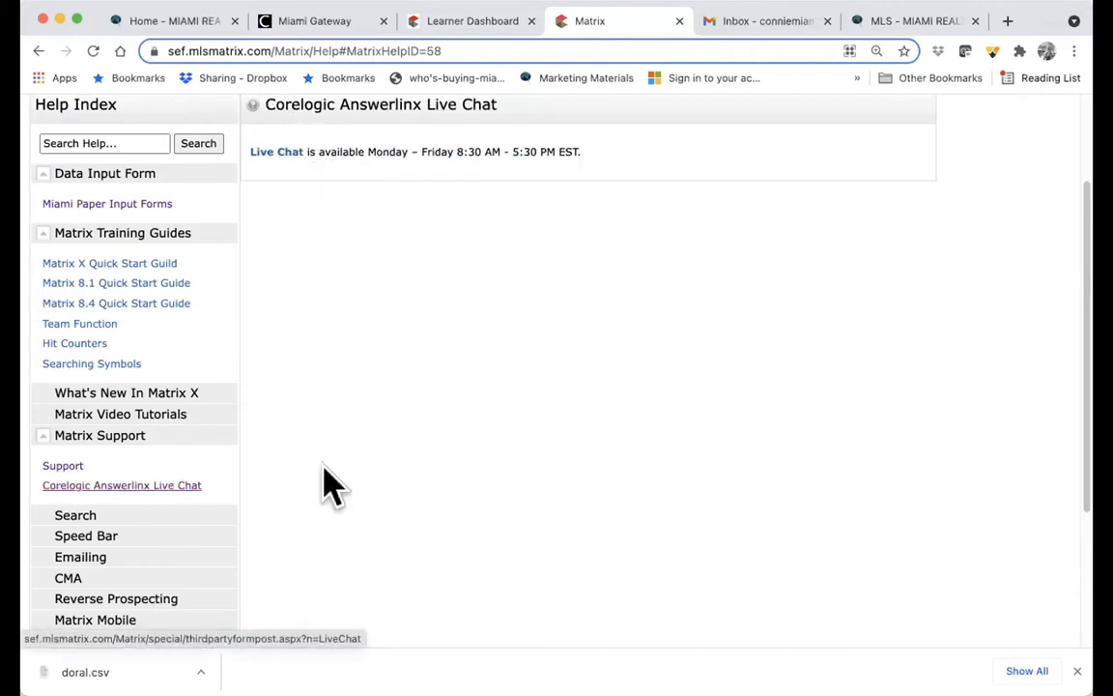
{"action": "scroll", "coordinate": [357, 486], "scroll_direction": "down", "scroll_amount": 2}
- Browse the Search help questions, then expand the Speed Bar help topics
{"action": "left_click", "coordinate": [126, 415]}
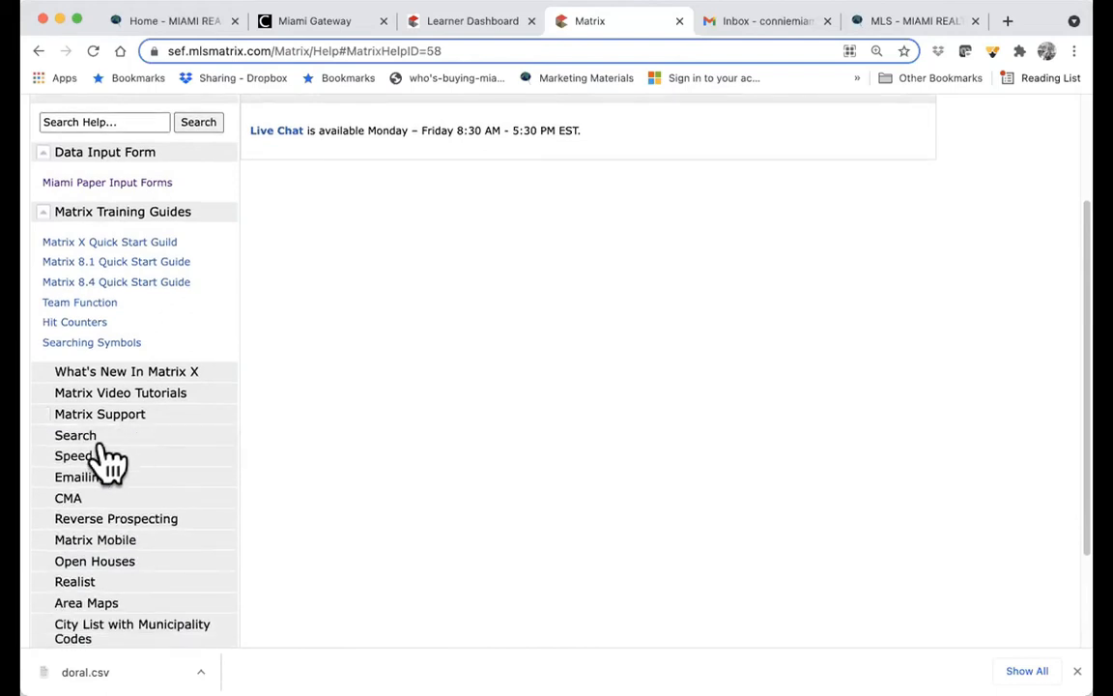
{"action": "left_click", "coordinate": [92, 440]}
{"action": "scroll", "coordinate": [199, 461], "scroll_direction": "down", "scroll_amount": 4}
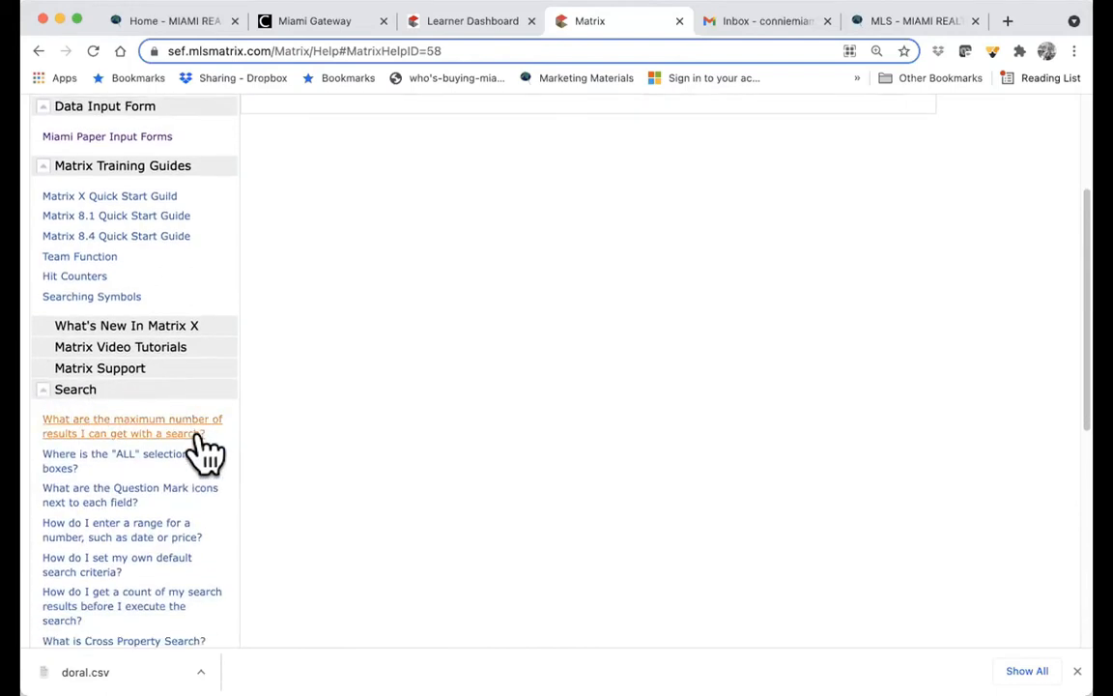
{"action": "scroll", "coordinate": [208, 451], "scroll_direction": "down", "scroll_amount": 10}
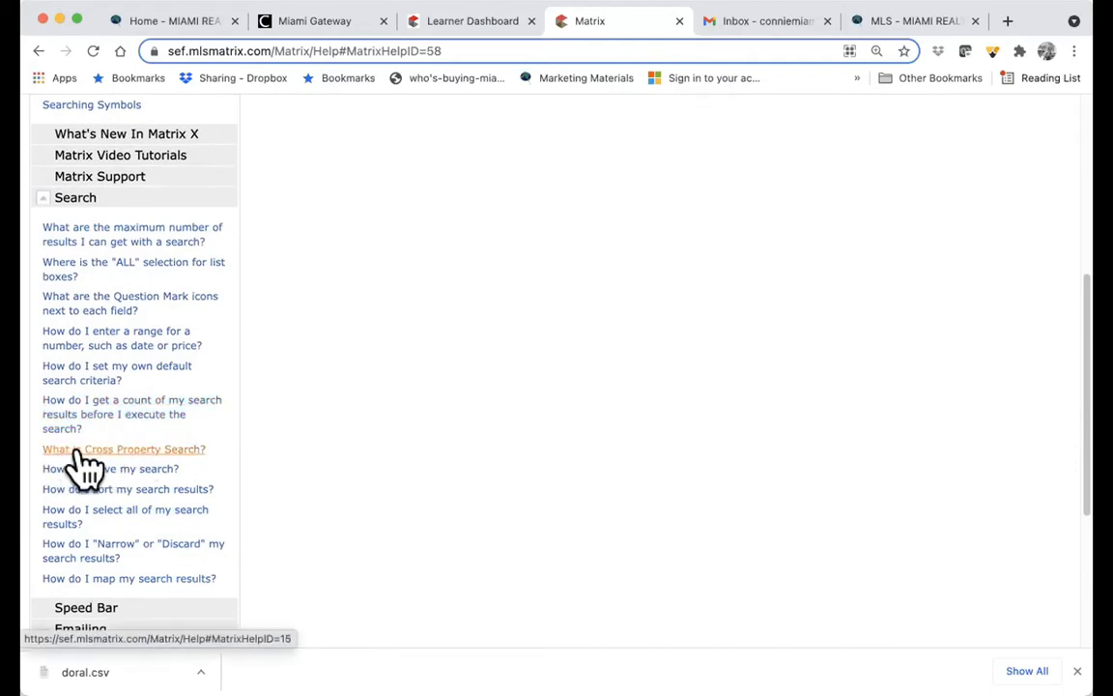
{"action": "left_click", "coordinate": [77, 198]}
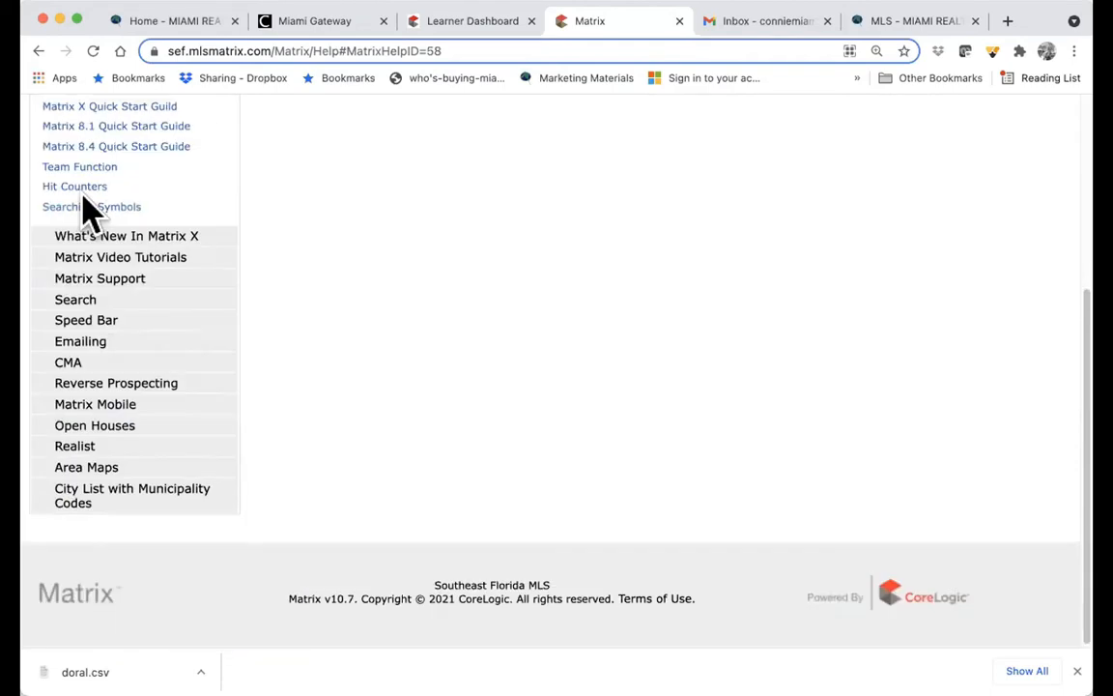
{"action": "left_click", "coordinate": [78, 322]}
- Open the Speed Bar help page and expand the Emailing and CMA questions
{"action": "left_click", "coordinate": [77, 311]}
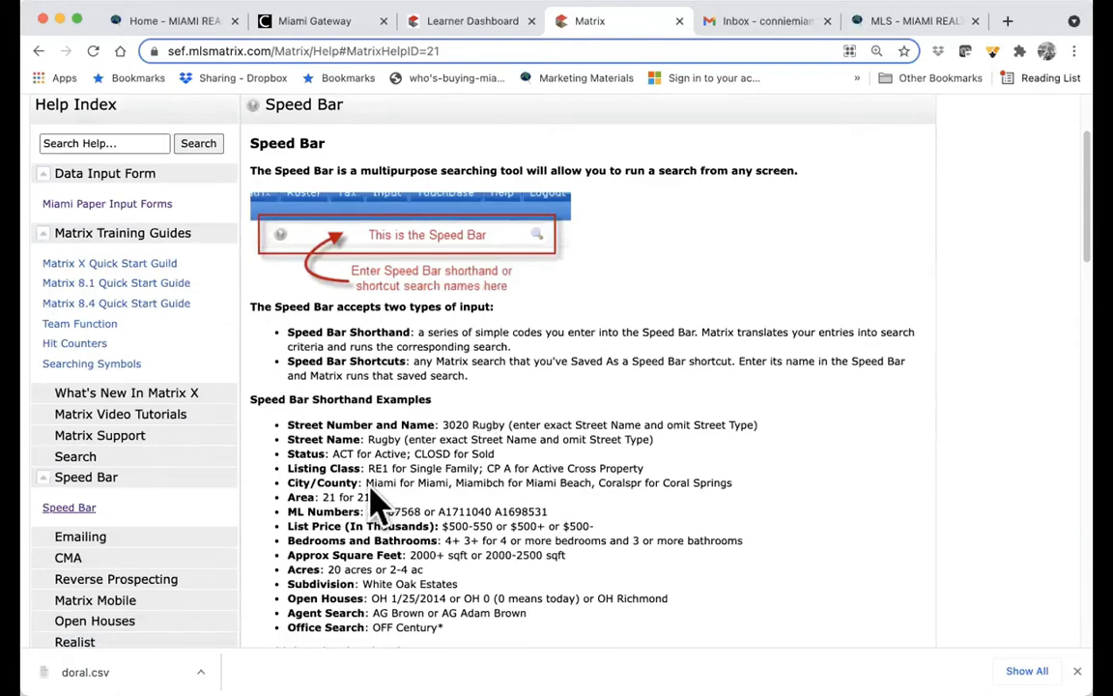
{"action": "scroll", "coordinate": [159, 536], "scroll_direction": "down", "scroll_amount": 2}
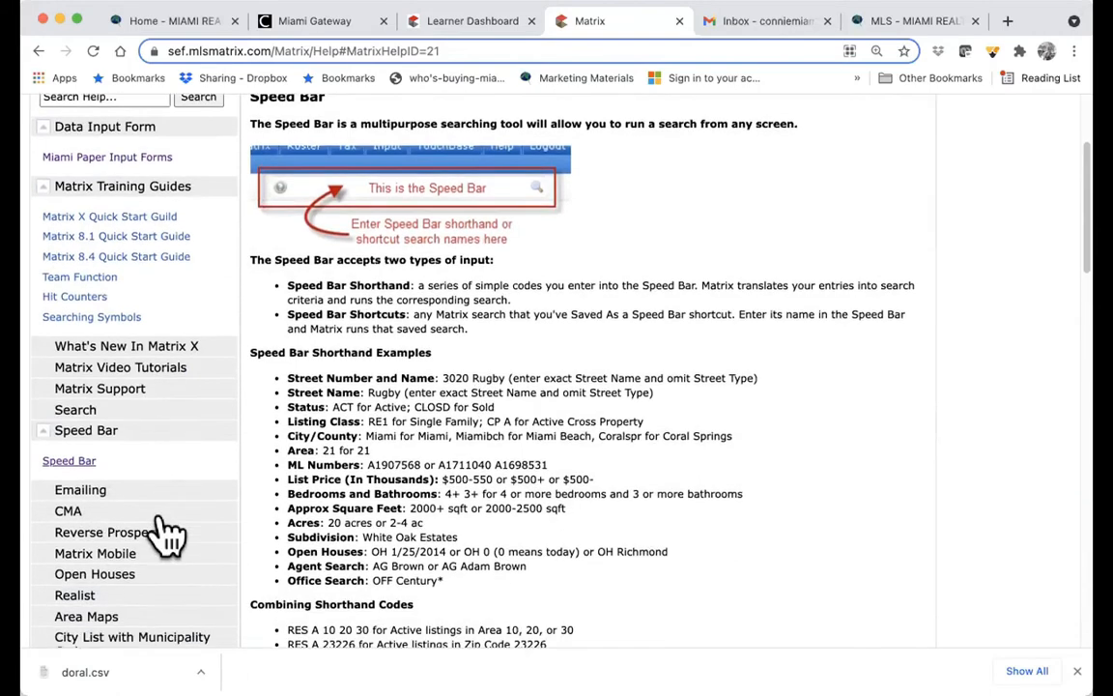
{"action": "left_click", "coordinate": [83, 479]}
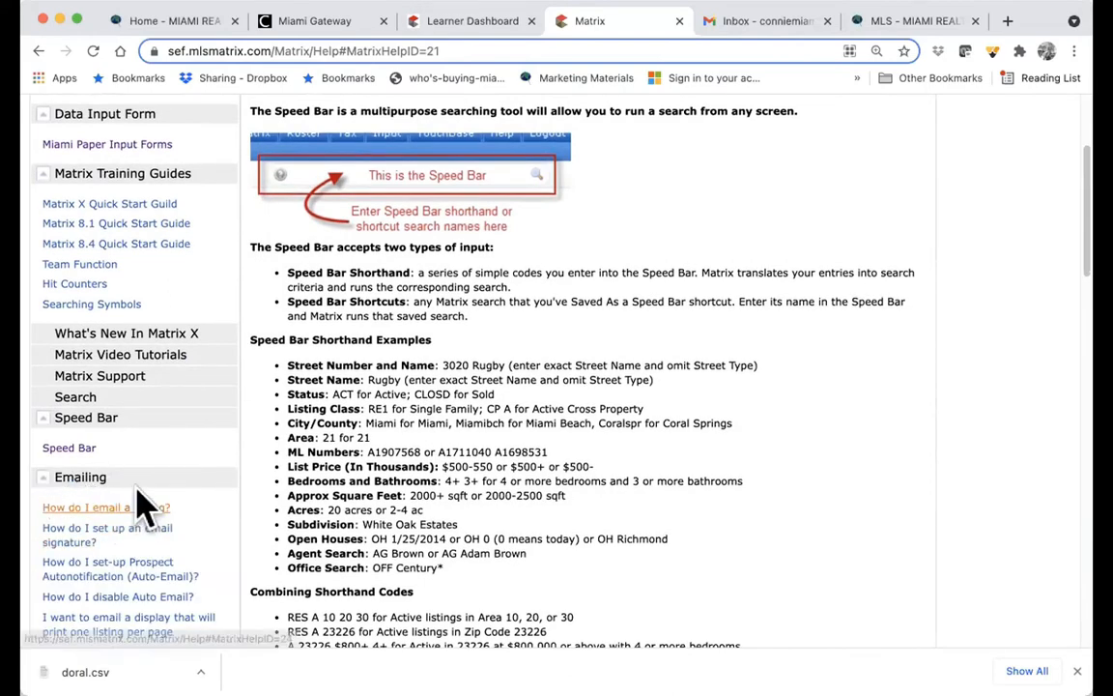
{"action": "scroll", "coordinate": [147, 589], "scroll_direction": "down", "scroll_amount": 2}
{"action": "scroll", "coordinate": [159, 580], "scroll_direction": "down", "scroll_amount": 5}
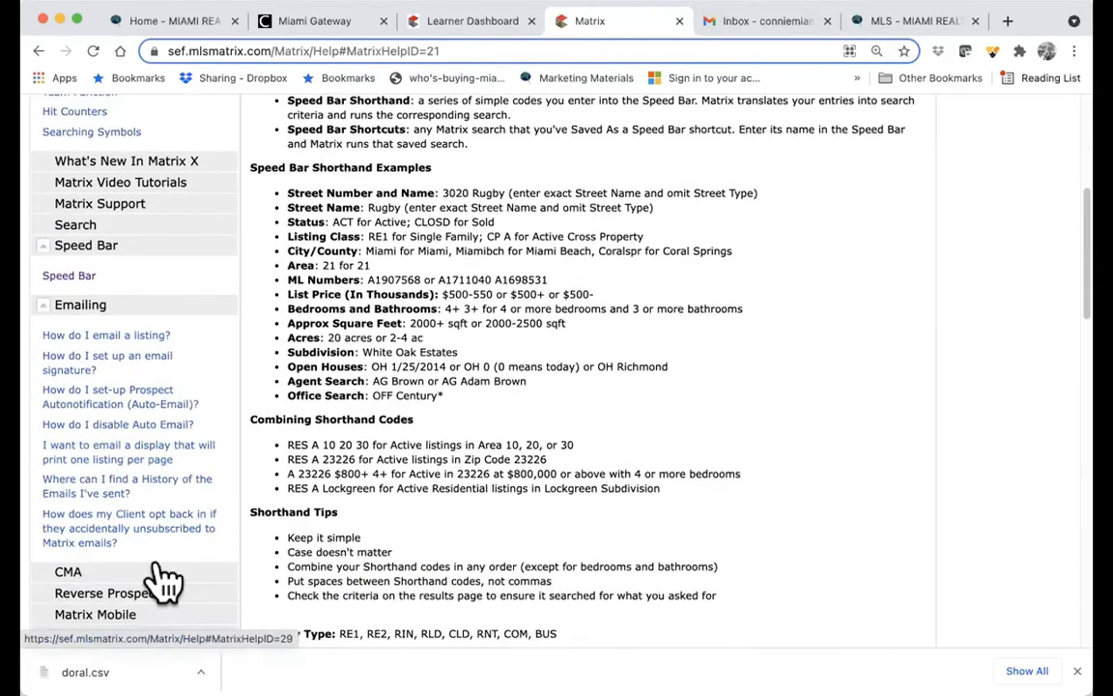
{"action": "left_click", "coordinate": [34, 481]}
{"action": "scroll", "coordinate": [145, 546], "scroll_direction": "down", "scroll_amount": 1}
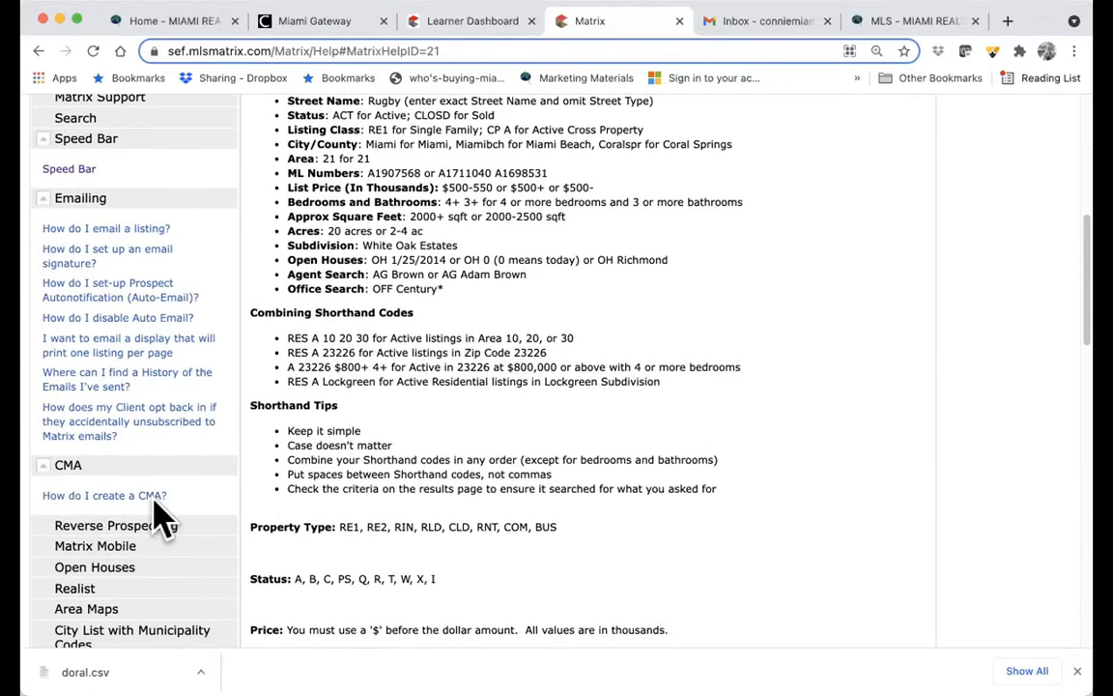
- Expand Reverse Prospecting and Area Maps, then open the Ft. Lauderdale area map page
{"action": "left_click", "coordinate": [145, 525]}
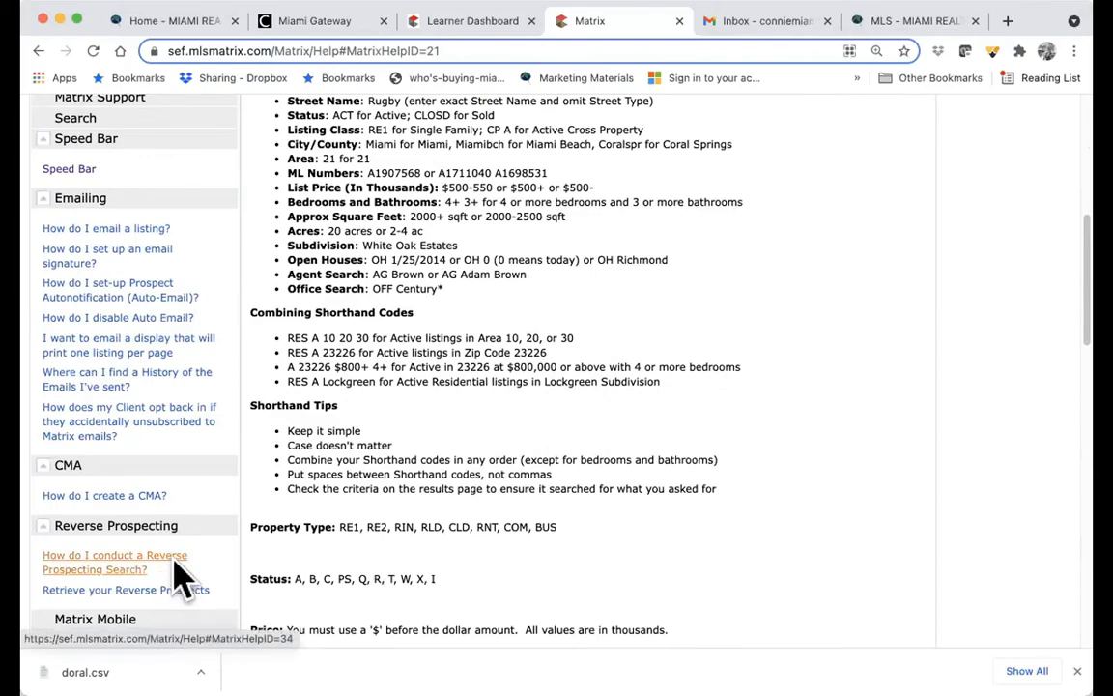
{"action": "scroll", "coordinate": [203, 579], "scroll_direction": "down", "scroll_amount": 1}
{"action": "scroll", "coordinate": [218, 578], "scroll_direction": "down", "scroll_amount": 5}
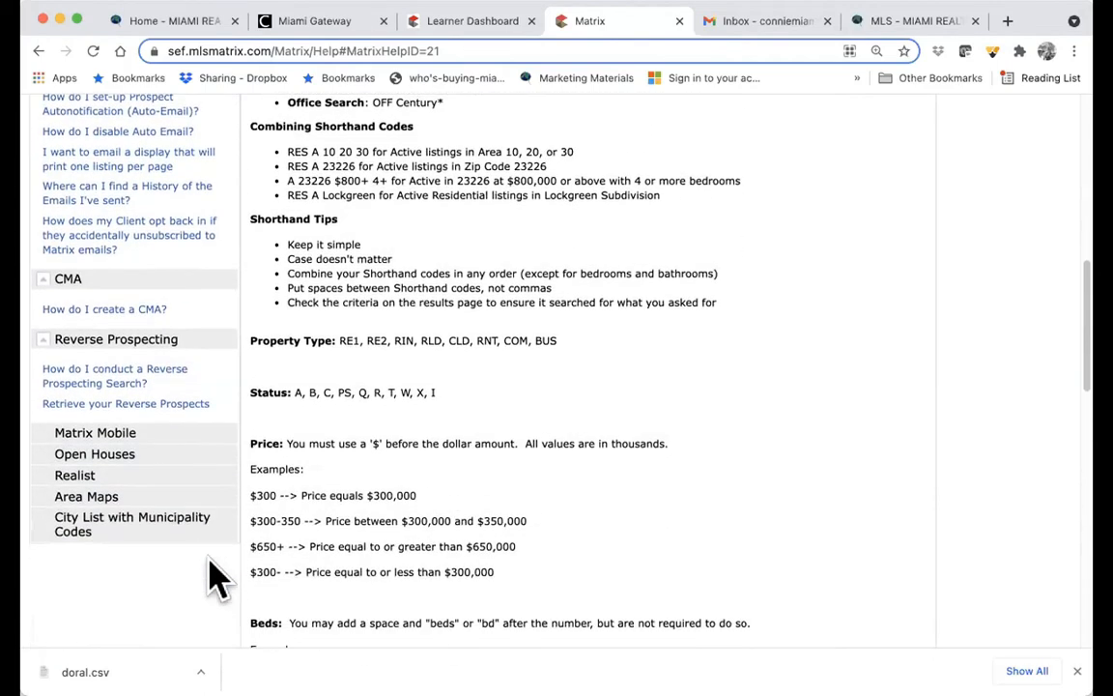
{"action": "left_click", "coordinate": [105, 498]}
{"action": "scroll", "coordinate": [166, 547], "scroll_direction": "down", "scroll_amount": 3}
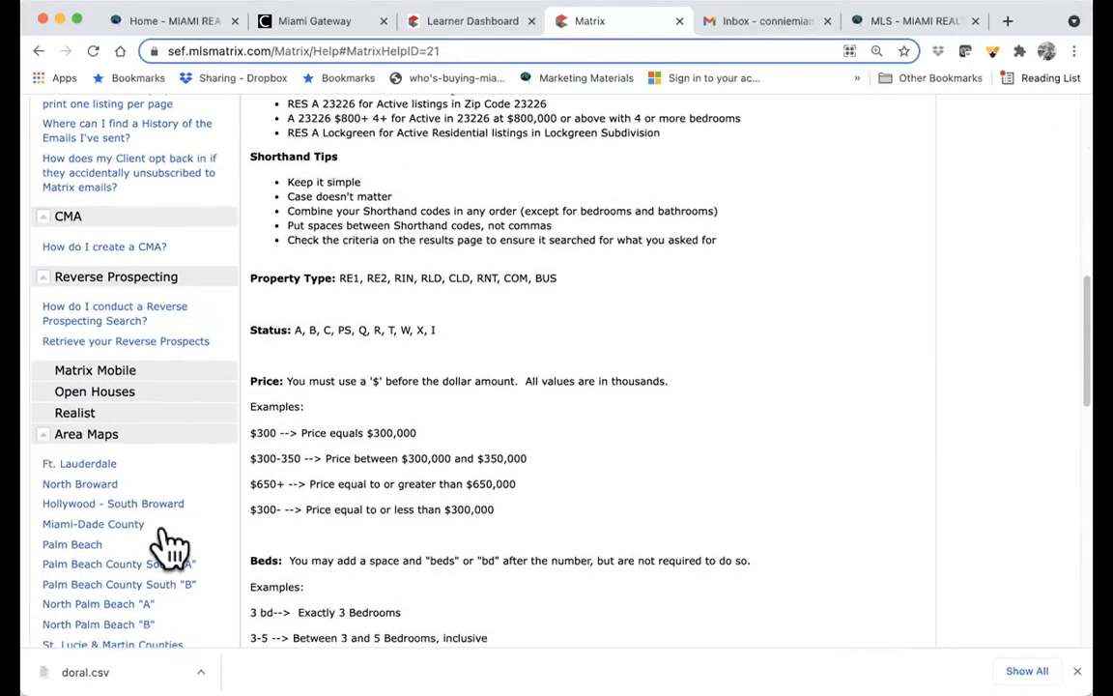
{"action": "left_click", "coordinate": [97, 368]}
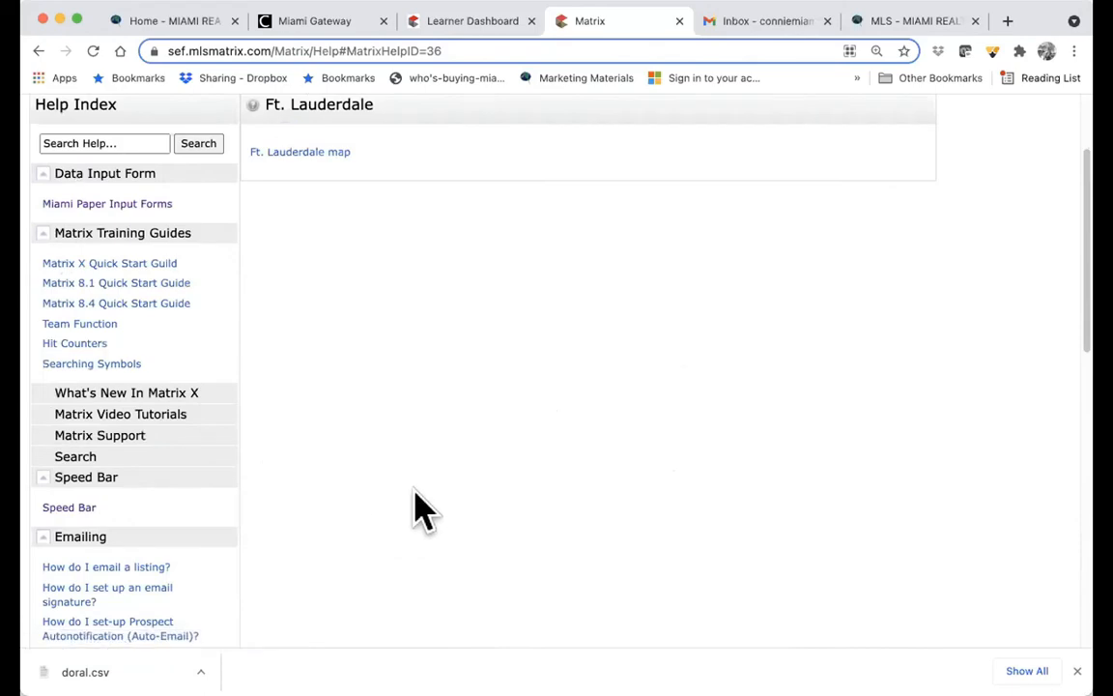
- Open the Ft. Lauderdale Area Map PDF in a new tab, then return to Matrix Help
{"action": "left_click", "coordinate": [318, 152]}
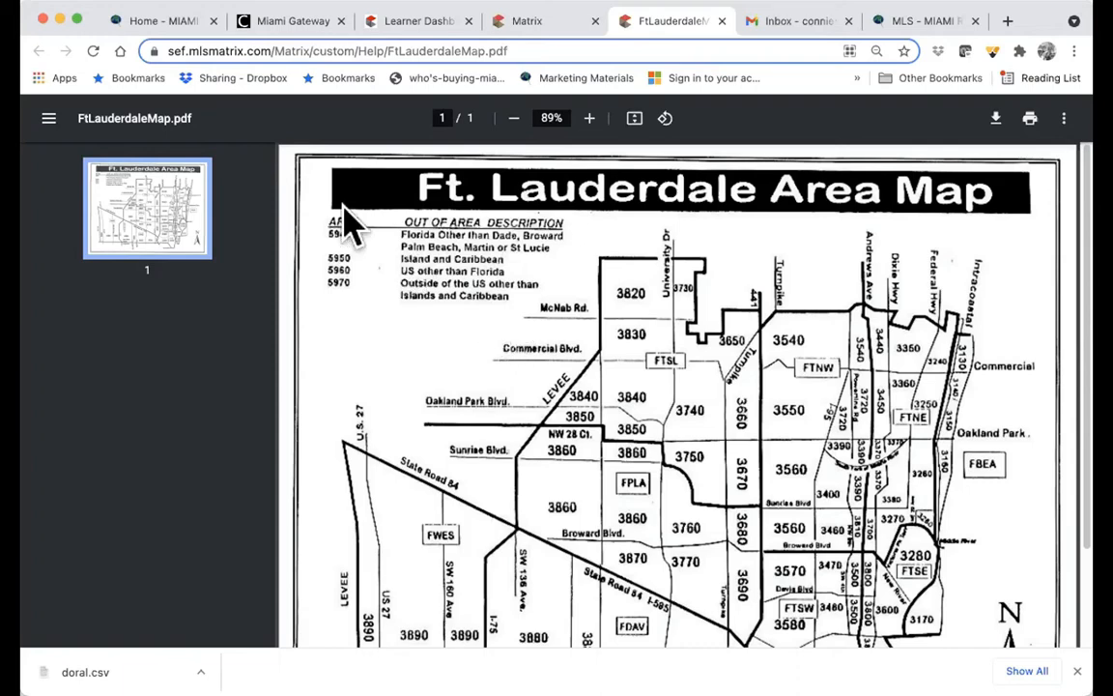
{"action": "left_click", "coordinate": [539, 27]}
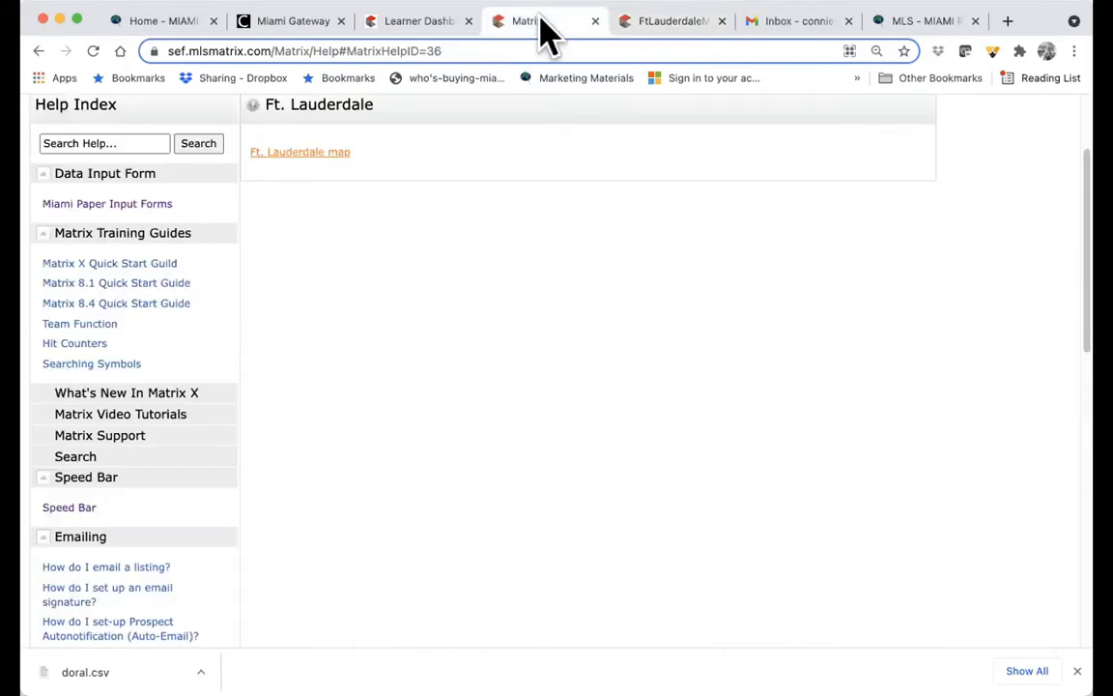
{"action": "scroll", "coordinate": [217, 477], "scroll_direction": "down", "scroll_amount": 6}
{"action": "scroll", "coordinate": [216, 477], "scroll_direction": "down", "scroll_amount": 5}
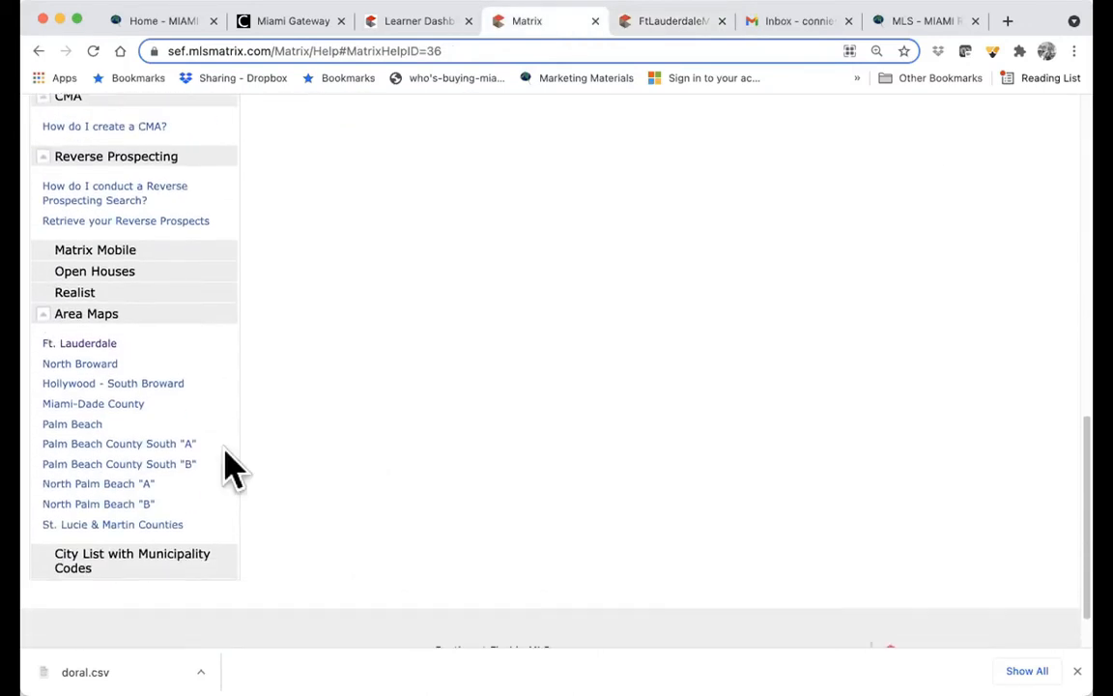
- Open the Miami-Dade County area map PDF in its own tab and return to the Matrix help page
{"action": "left_click", "coordinate": [72, 340]}
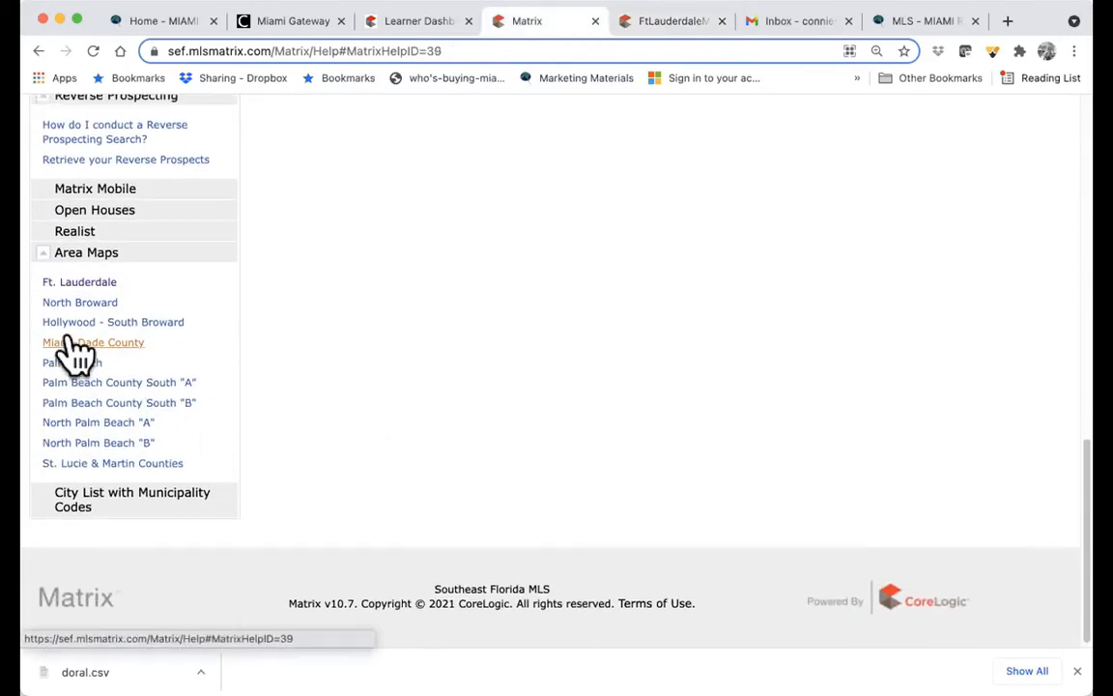
{"action": "left_click", "coordinate": [283, 154]}
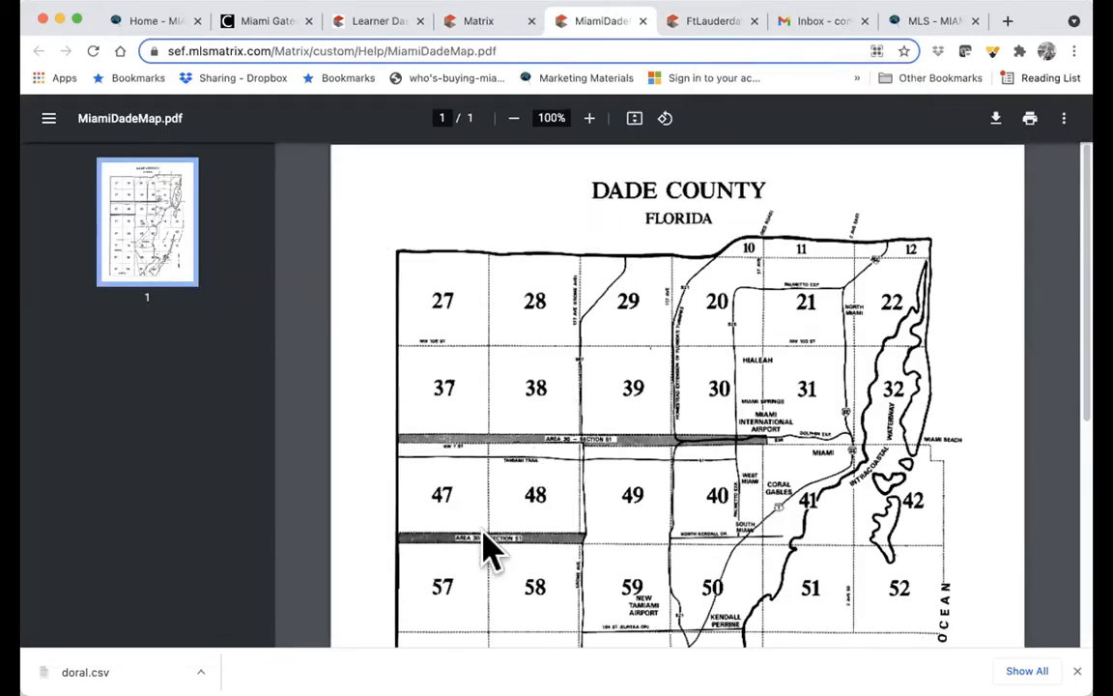
{"action": "left_click", "coordinate": [488, 29]}
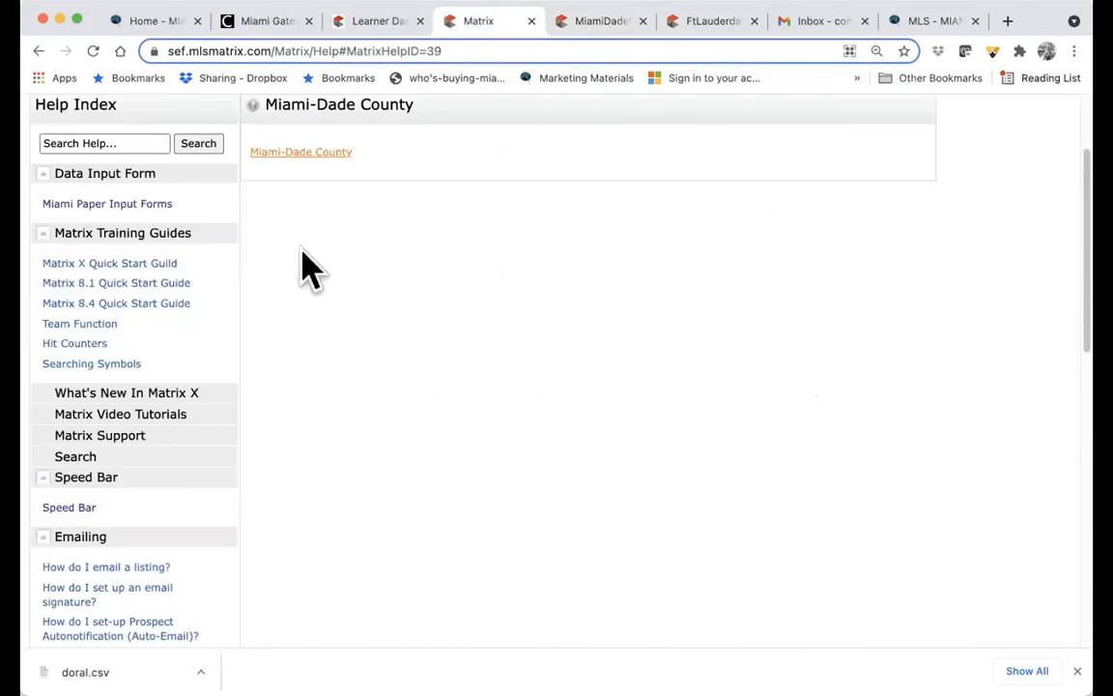
- Open the Palm Beach area map PDF in a separate tab, then go back to the Matrix help page
{"action": "scroll", "coordinate": [193, 497], "scroll_direction": "down", "scroll_amount": 5}
{"action": "scroll", "coordinate": [193, 495], "scroll_direction": "down", "scroll_amount": 3}
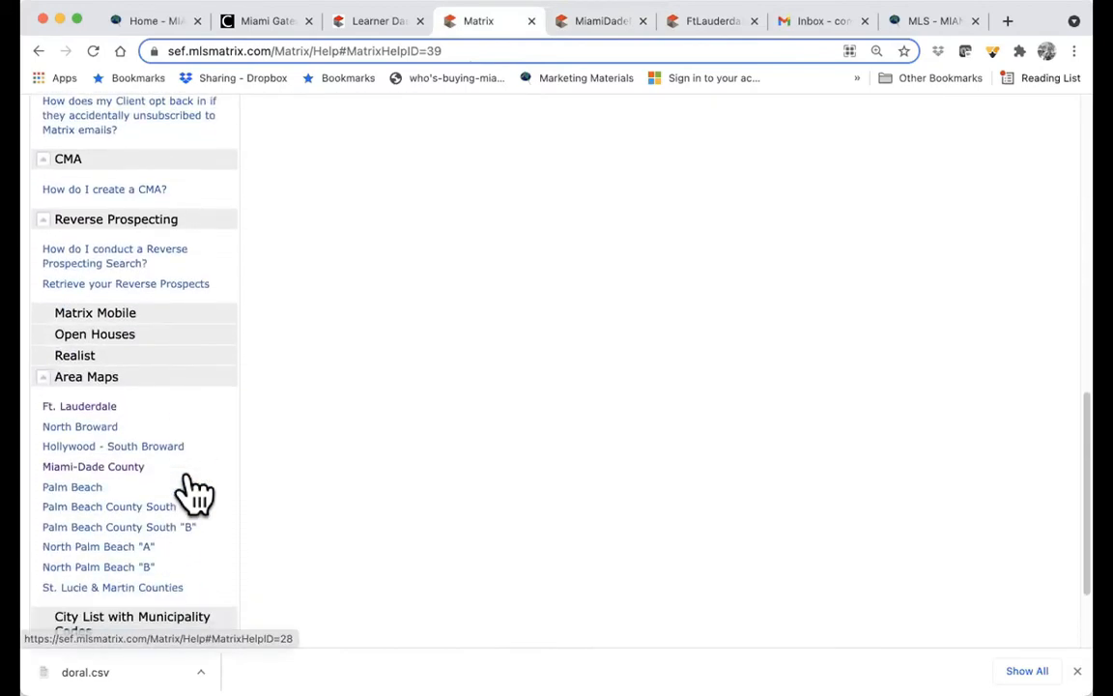
{"action": "left_click", "coordinate": [73, 399]}
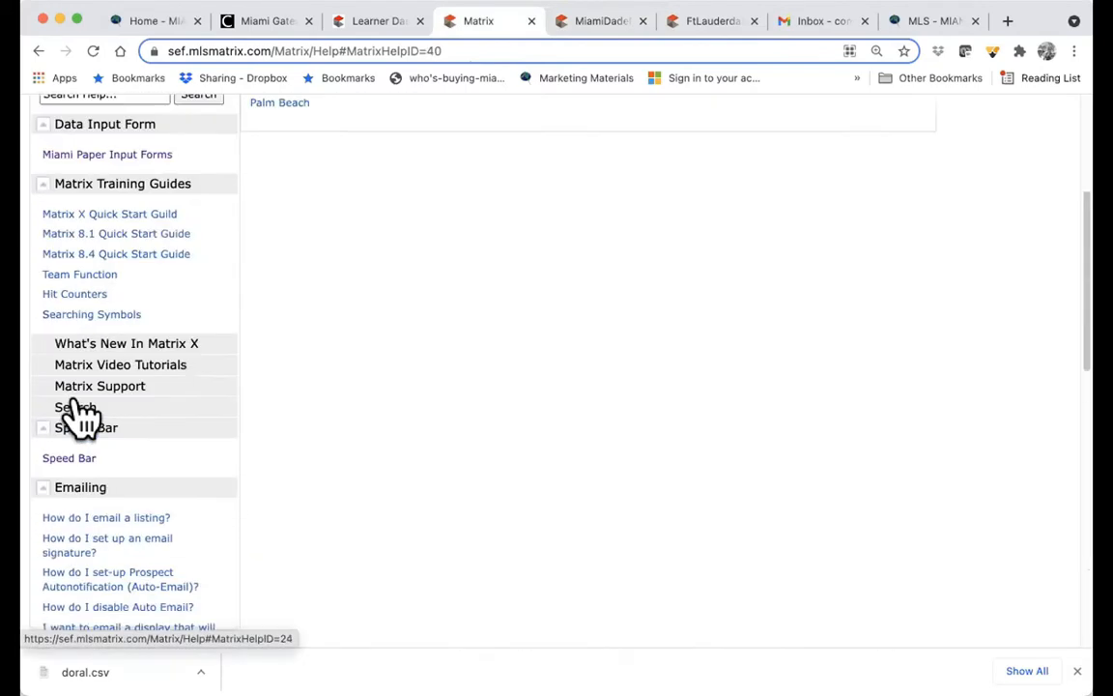
{"action": "left_click", "coordinate": [280, 153]}
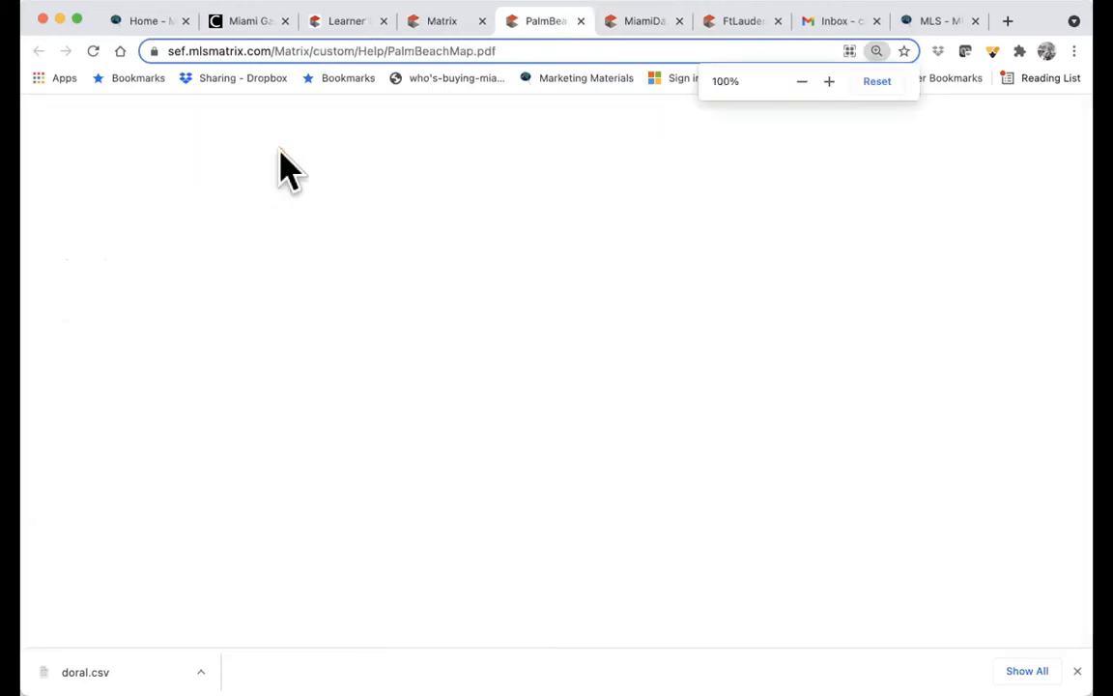
{"action": "scroll", "coordinate": [417, 455], "scroll_direction": "down", "scroll_amount": 3}
{"action": "scroll", "coordinate": [417, 455], "scroll_direction": "down", "scroll_amount": 1}
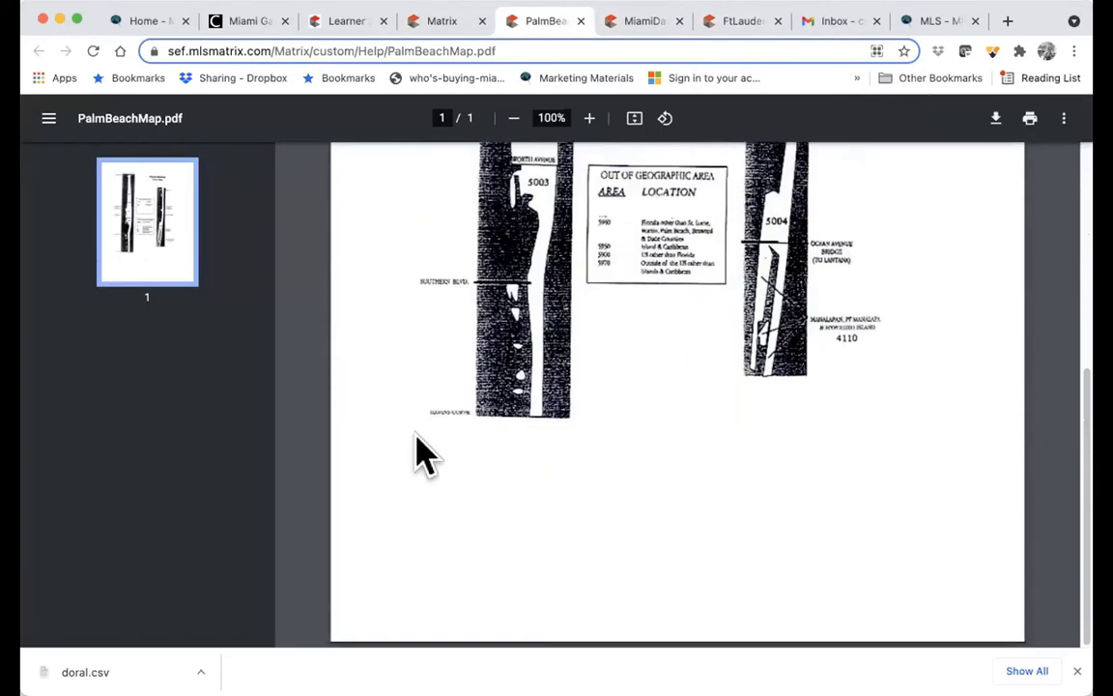
{"action": "scroll", "coordinate": [417, 455], "scroll_direction": "up", "scroll_amount": 4}
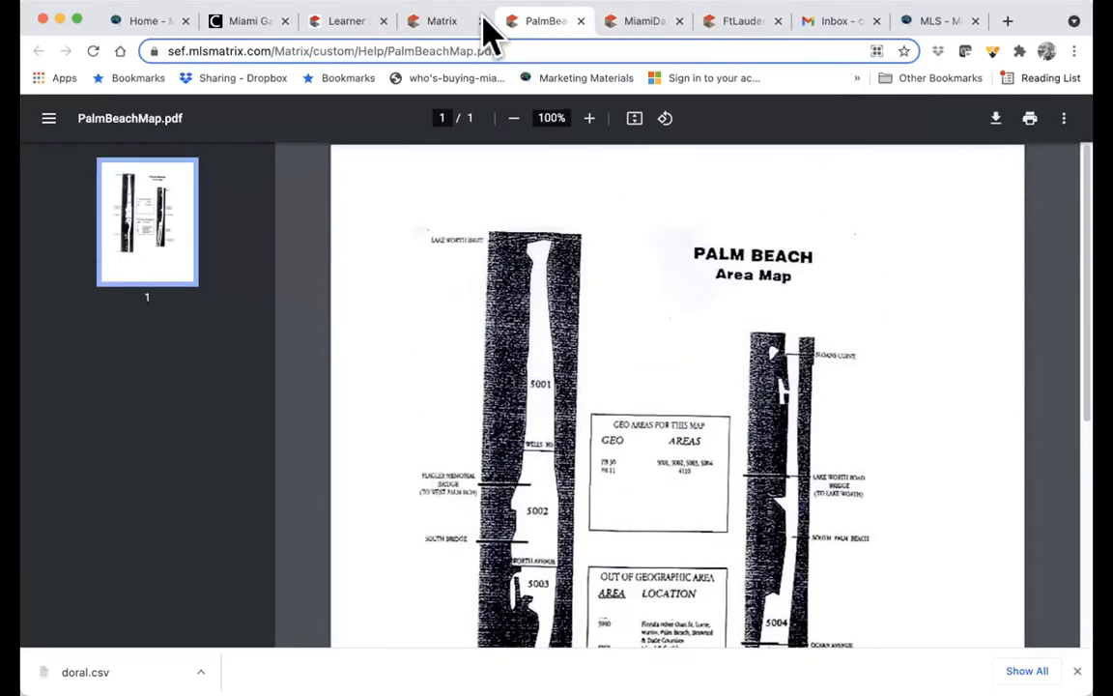
{"action": "left_click", "coordinate": [440, 21]}
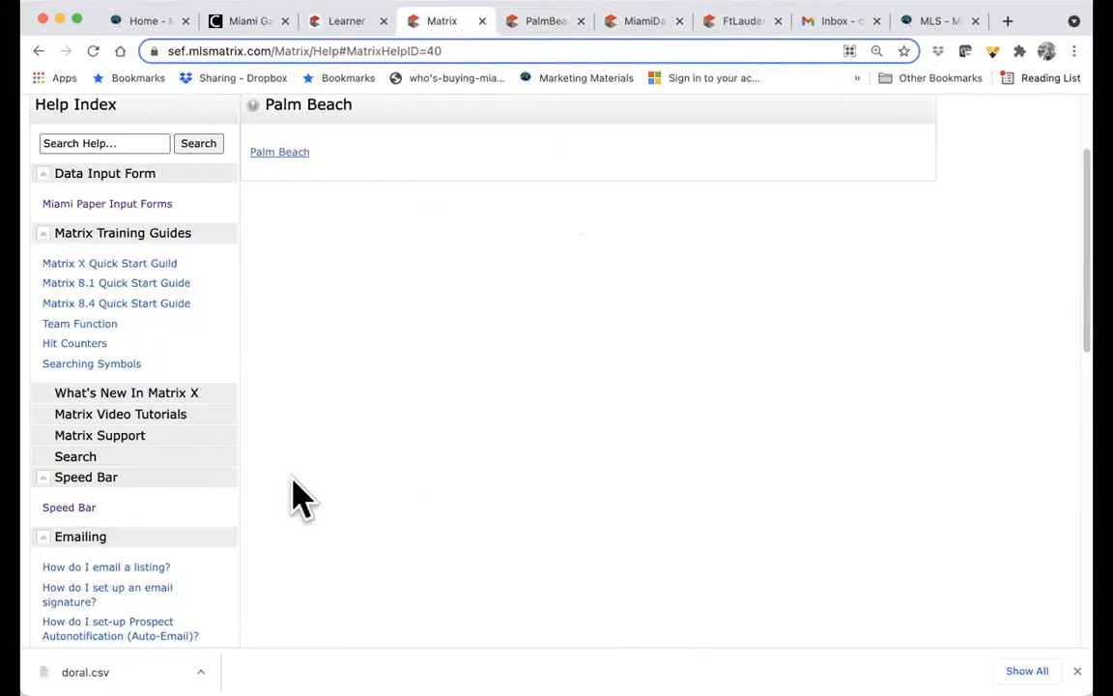
{"action": "scroll", "coordinate": [299, 498], "scroll_direction": "down", "scroll_amount": 10}
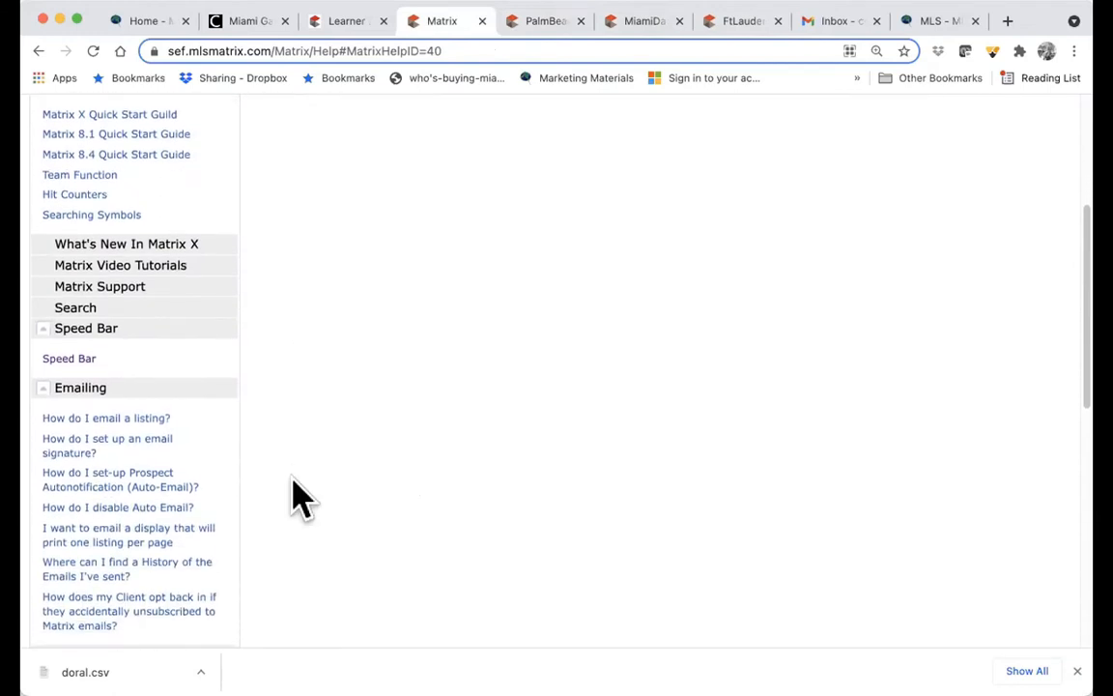
{"action": "scroll", "coordinate": [285, 508], "scroll_direction": "down", "scroll_amount": 1}
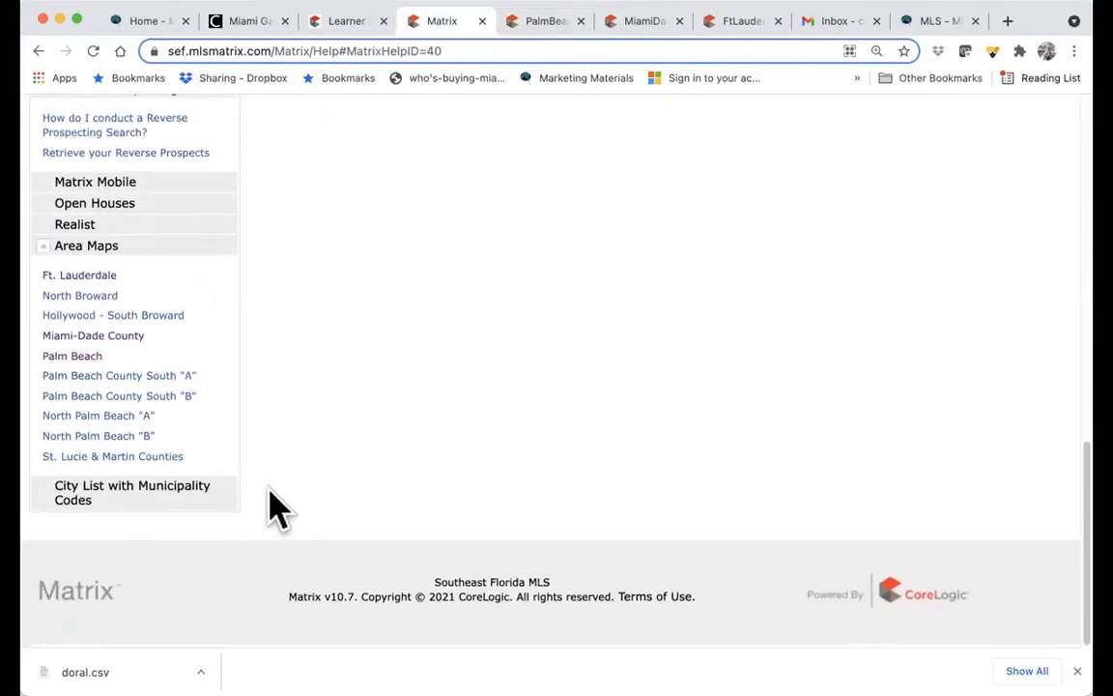
{"action": "left_click", "coordinate": [163, 491]}
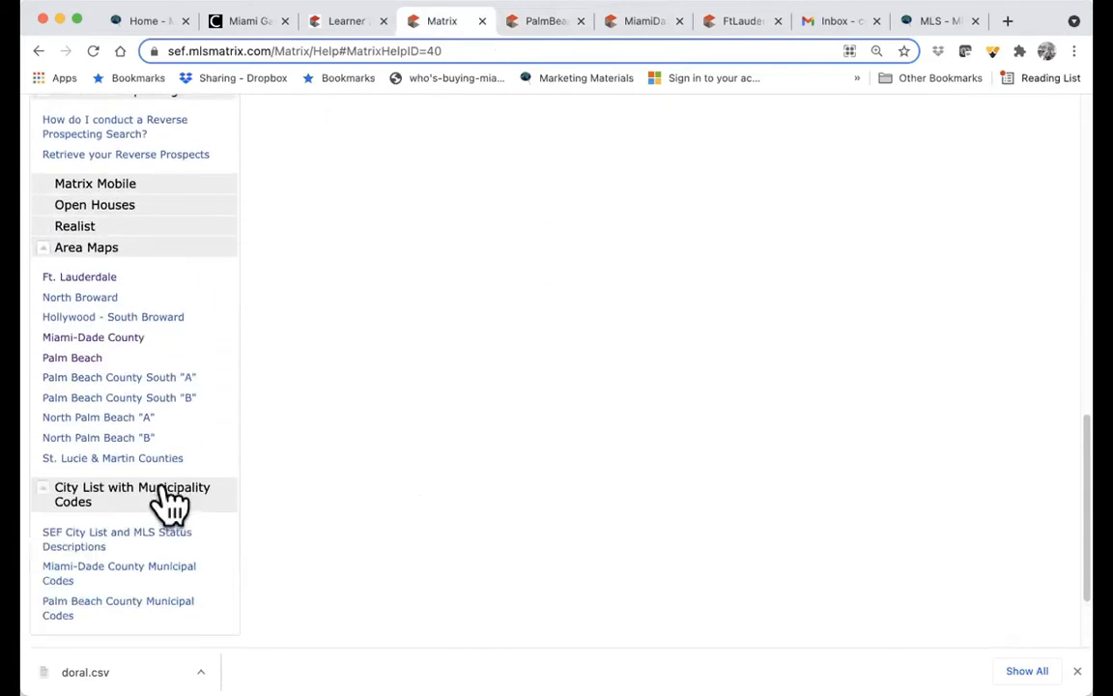
{"action": "left_click", "coordinate": [96, 577]}
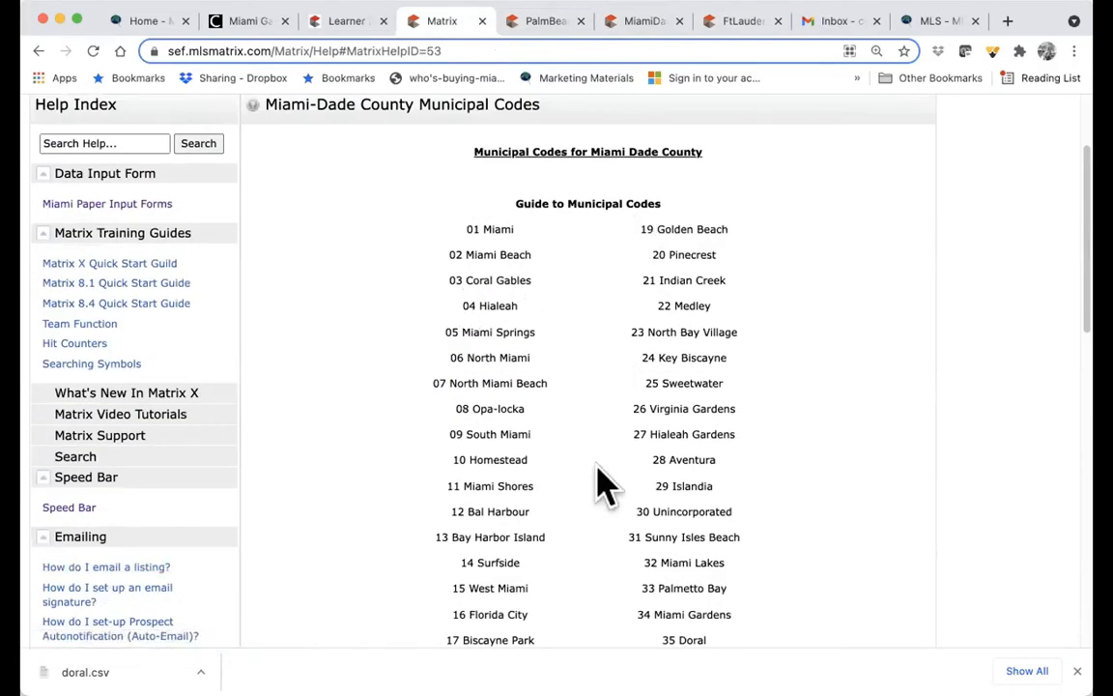
{"action": "scroll", "coordinate": [604, 484], "scroll_direction": "down", "scroll_amount": 5}
{"action": "scroll", "coordinate": [601, 483], "scroll_direction": "up", "scroll_amount": 3}
{"action": "scroll", "coordinate": [603, 483], "scroll_direction": "up", "scroll_amount": 3}
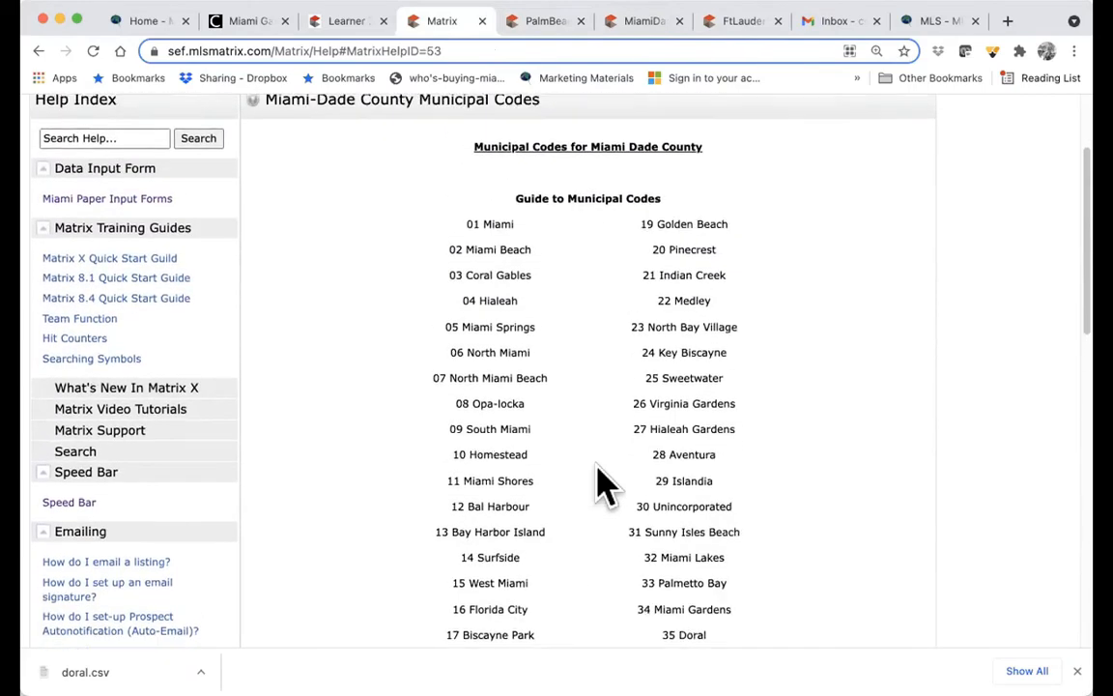
{"action": "scroll", "coordinate": [604, 483], "scroll_direction": "up", "scroll_amount": 5}
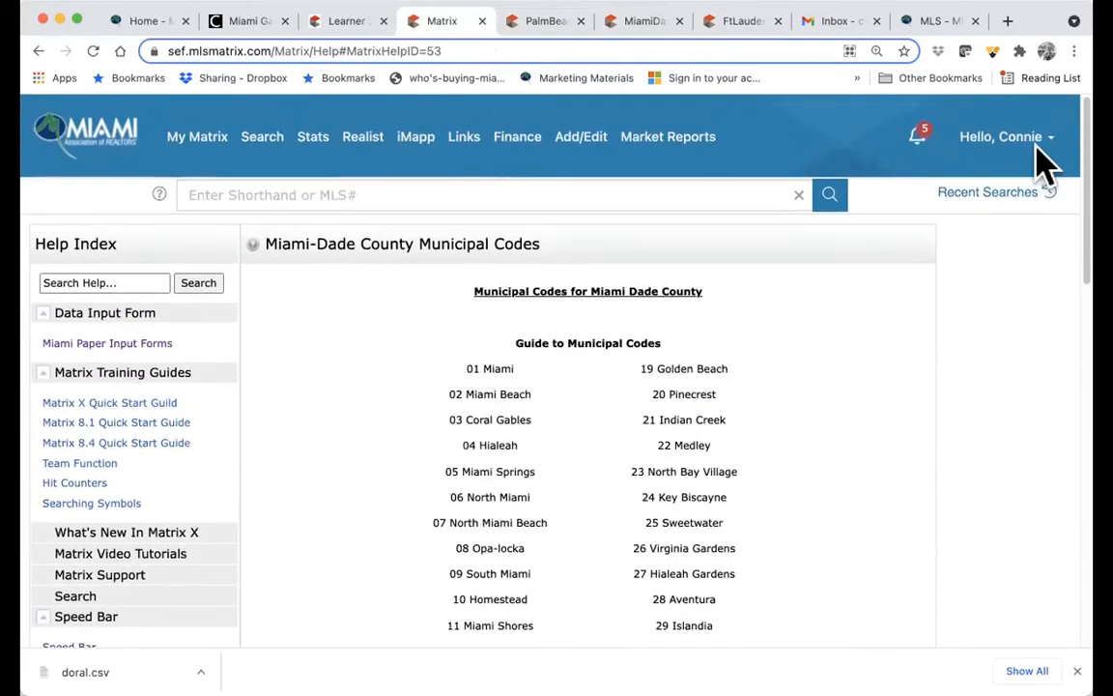
- Switch the Matrix language to Español and back to English, then open Settings
{"action": "left_click", "coordinate": [1034, 145]}
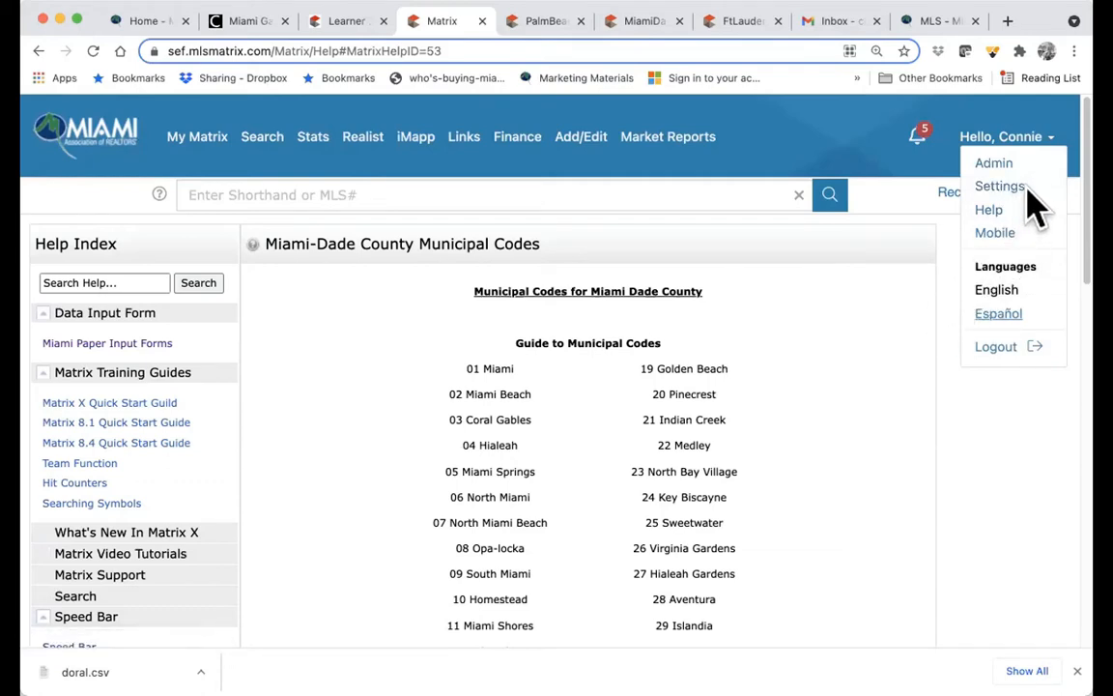
{"action": "left_click", "coordinate": [1005, 321]}
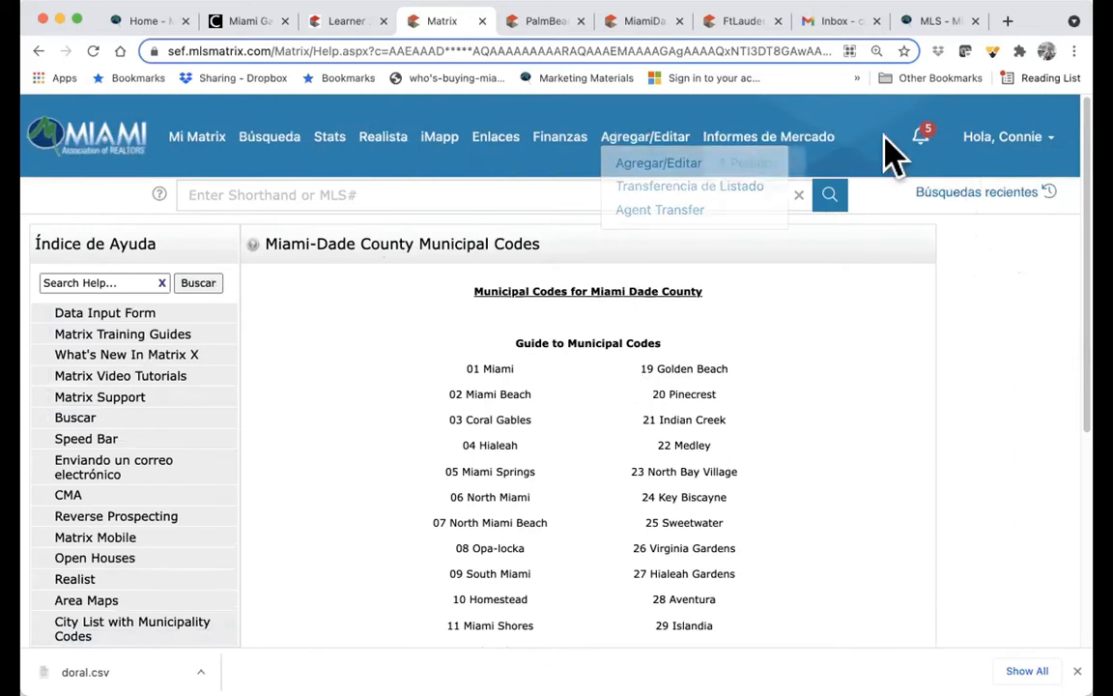
{"action": "mouse_move", "coordinate": [1043, 163]}
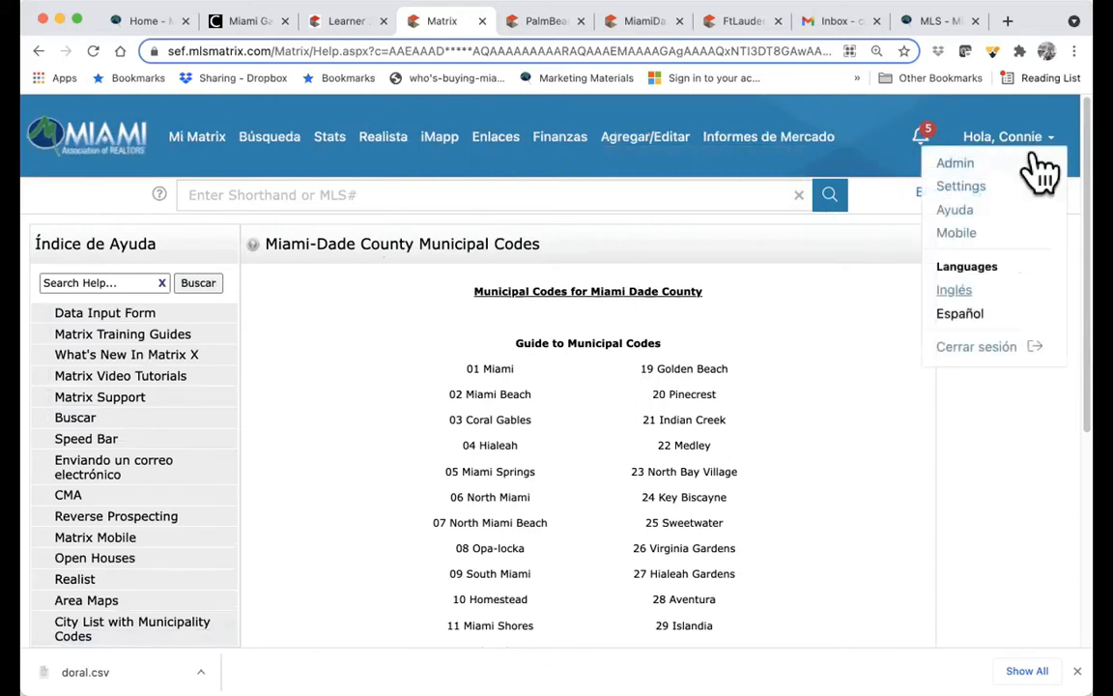
{"action": "left_click", "coordinate": [961, 296]}
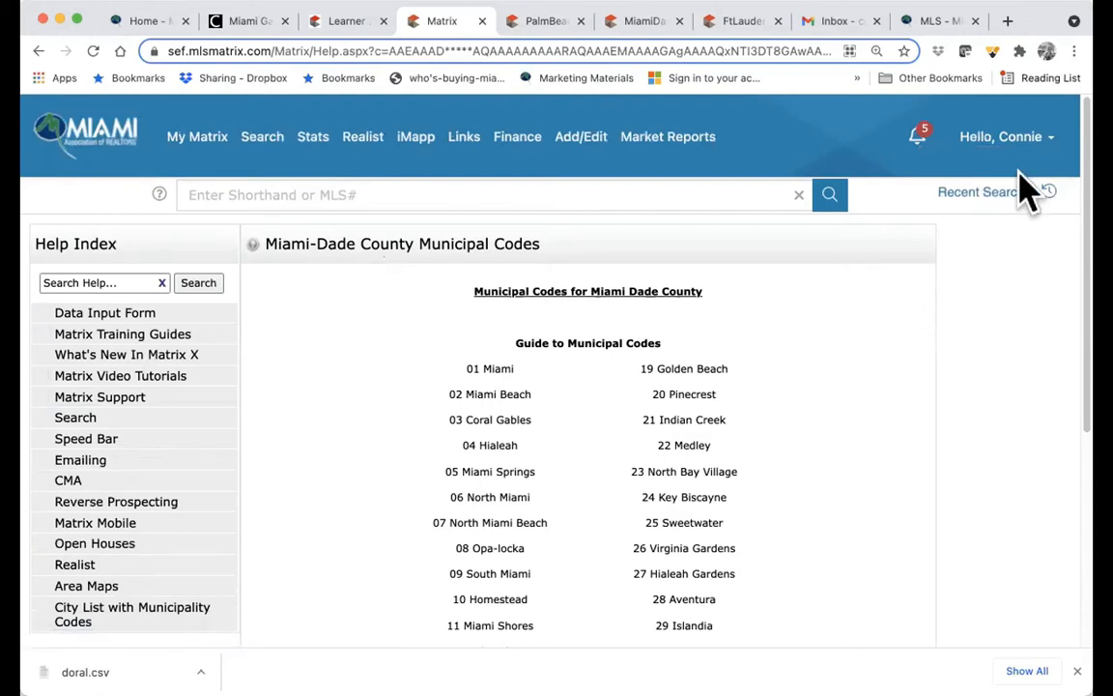
{"action": "mouse_move", "coordinate": [1026, 155]}
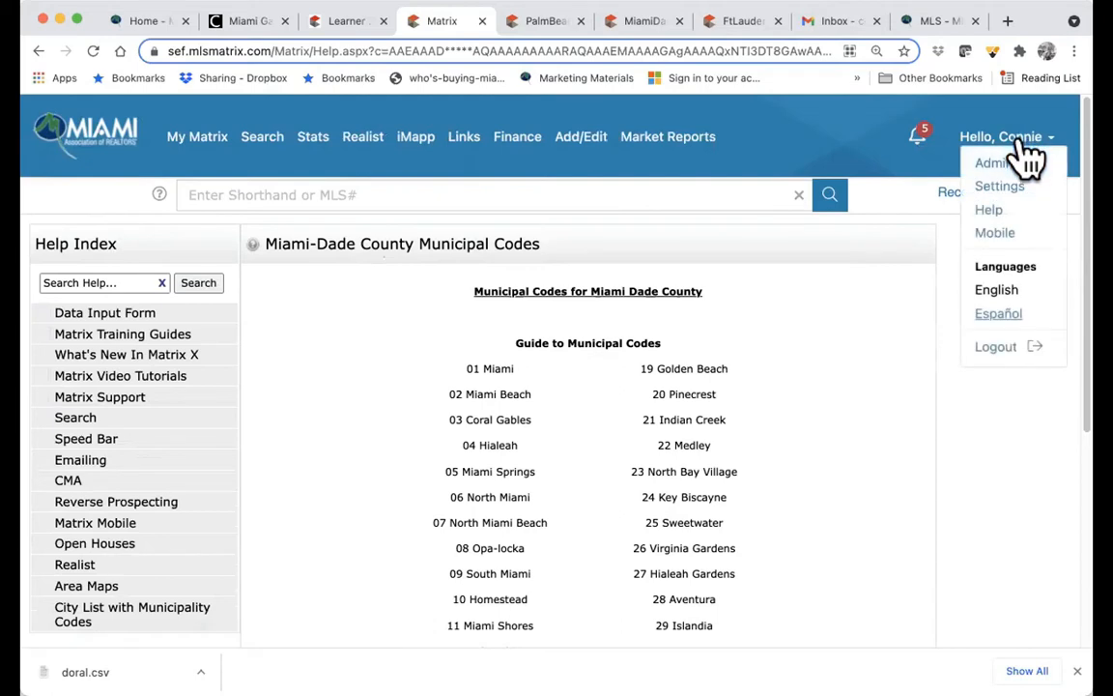
{"action": "left_click", "coordinate": [999, 187]}
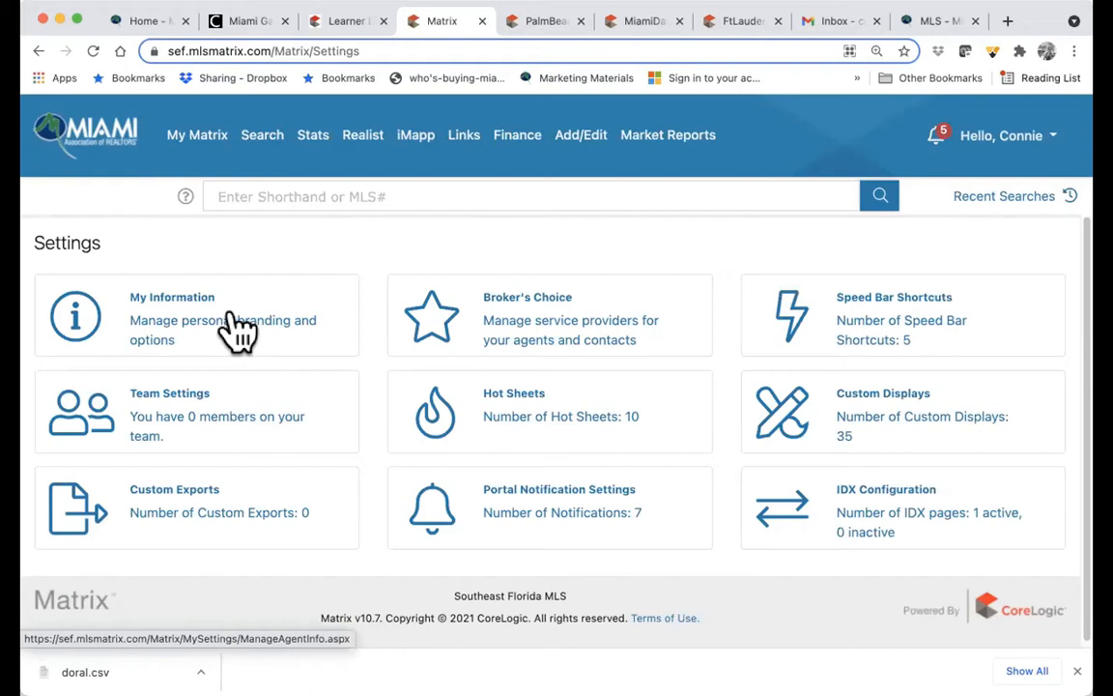
- Open the My Information card and review the agent's personal and office detail fields
{"action": "left_click", "coordinate": [179, 311]}
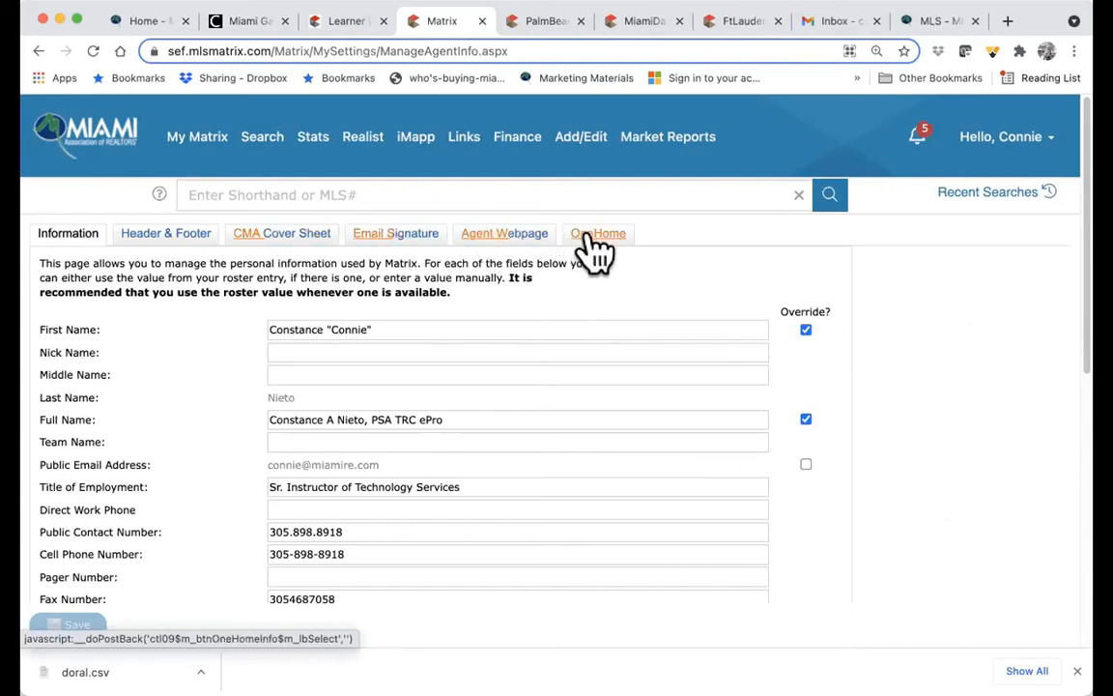
{"action": "scroll", "coordinate": [359, 444], "scroll_direction": "down", "scroll_amount": 2}
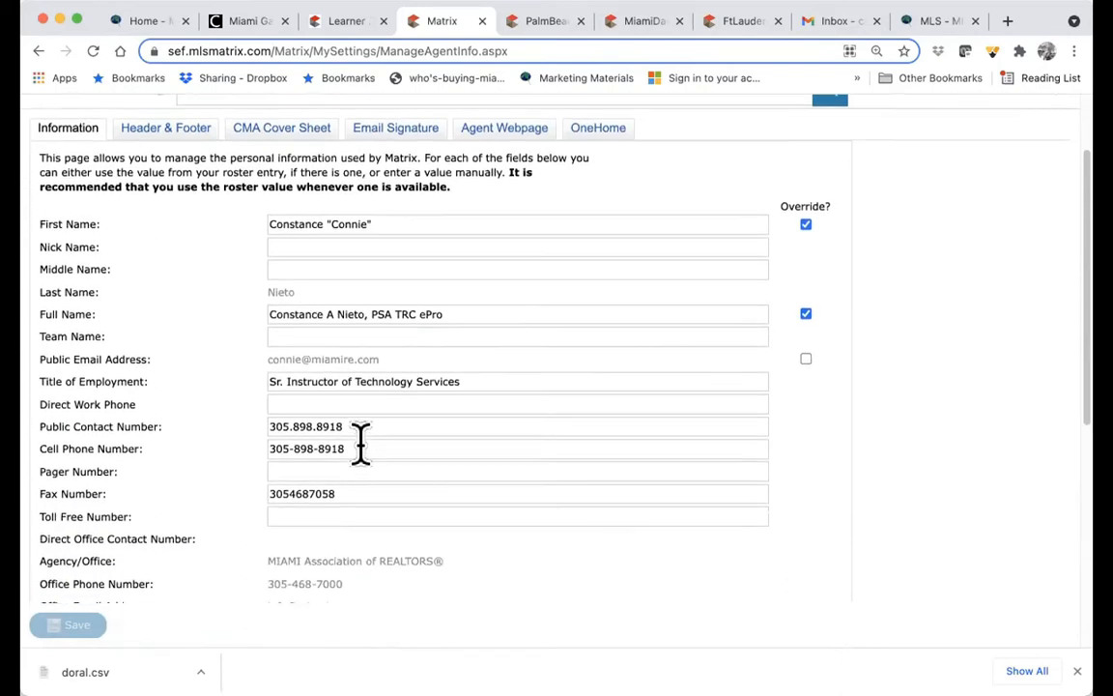
{"action": "scroll", "coordinate": [359, 445], "scroll_direction": "down", "scroll_amount": 1}
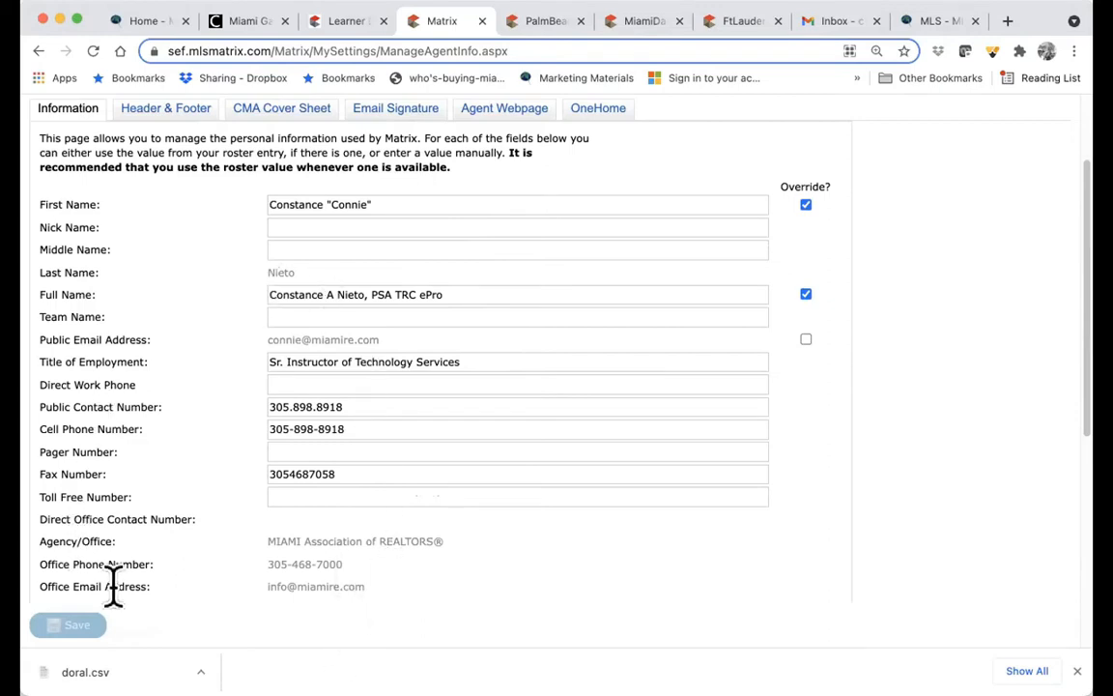
{"action": "scroll", "coordinate": [345, 464], "scroll_direction": "down", "scroll_amount": 3}
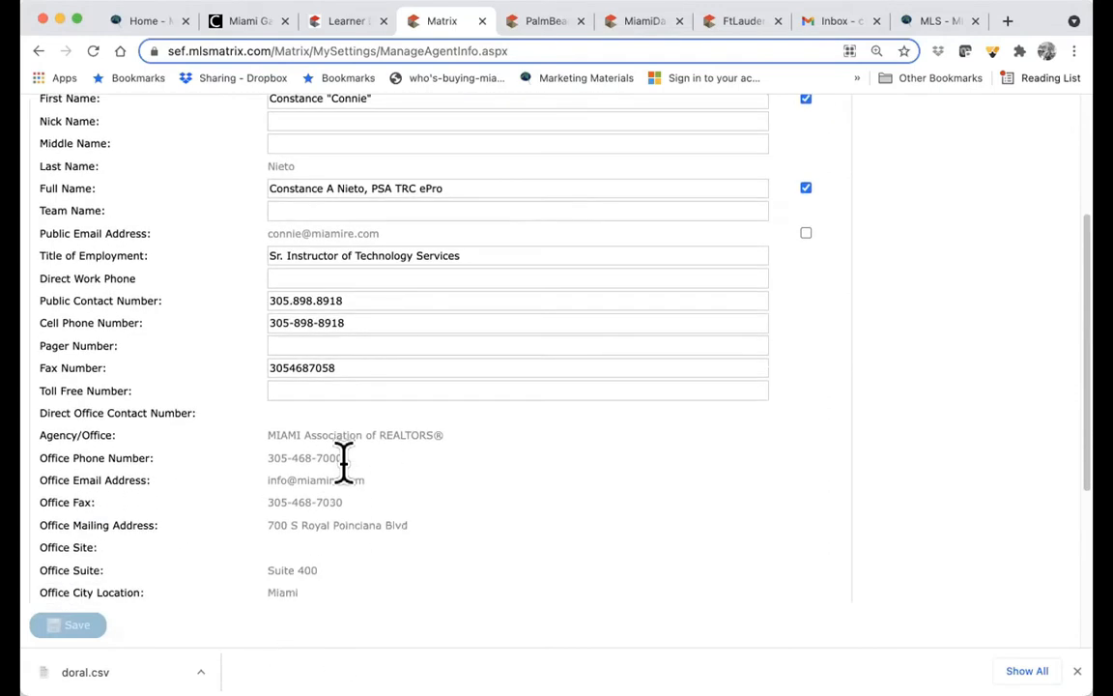
{"action": "scroll", "coordinate": [345, 464], "scroll_direction": "down", "scroll_amount": 2}
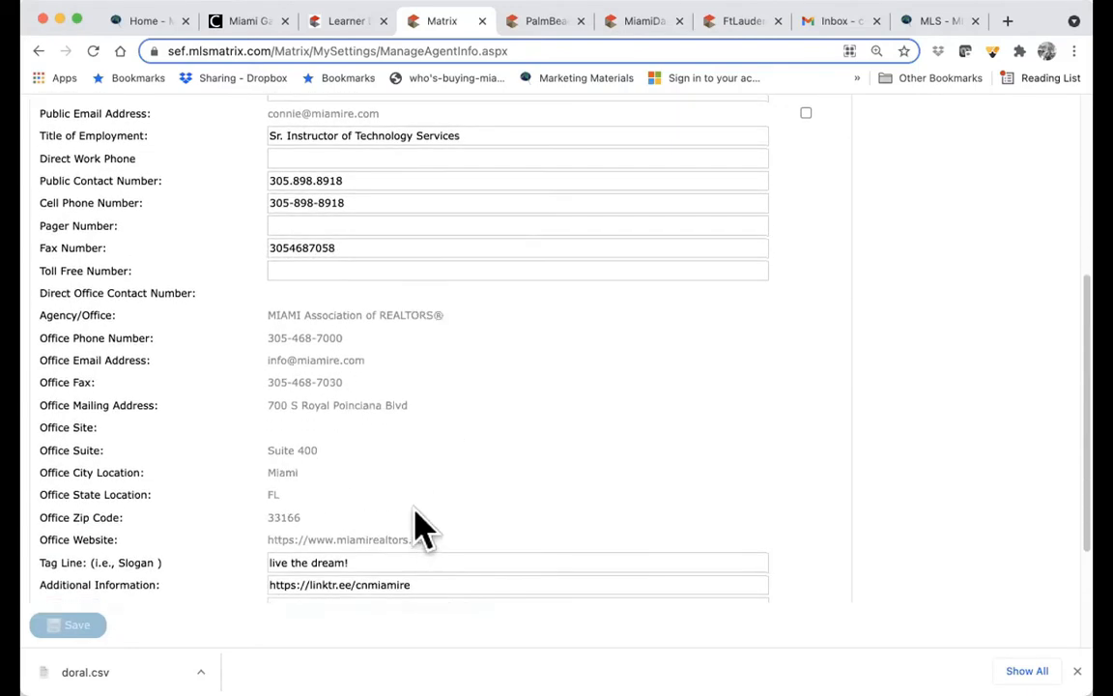
{"action": "scroll", "coordinate": [422, 527], "scroll_direction": "up", "scroll_amount": 2}
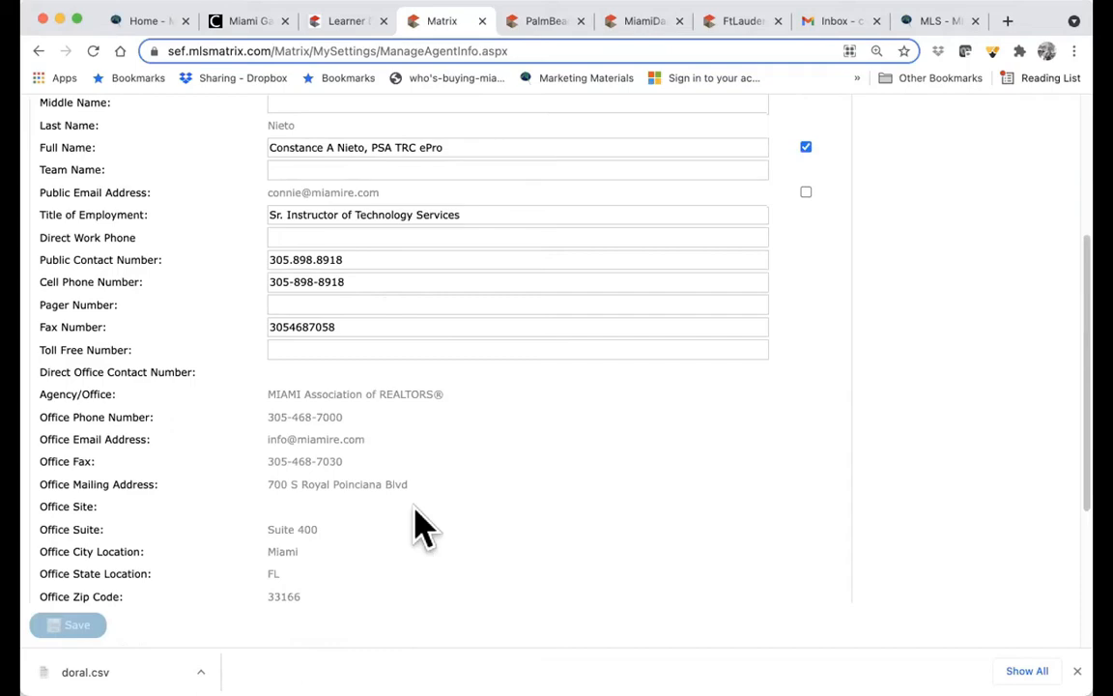
{"action": "scroll", "coordinate": [423, 526], "scroll_direction": "down", "scroll_amount": 2}
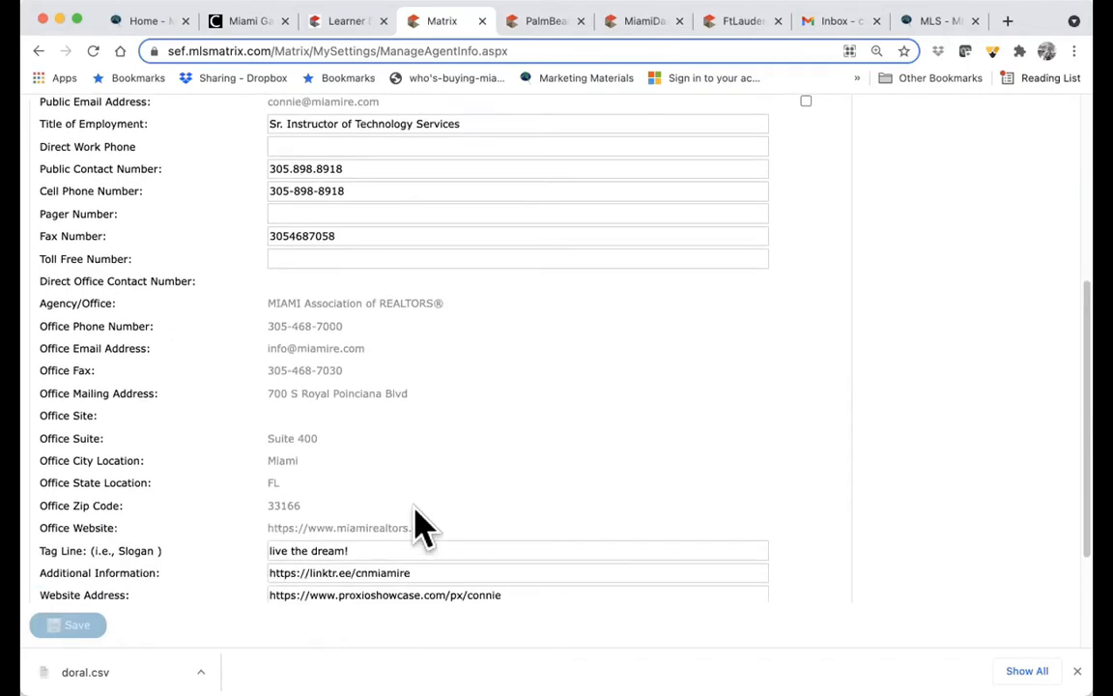
{"action": "scroll", "coordinate": [422, 526], "scroll_direction": "up", "scroll_amount": 7}
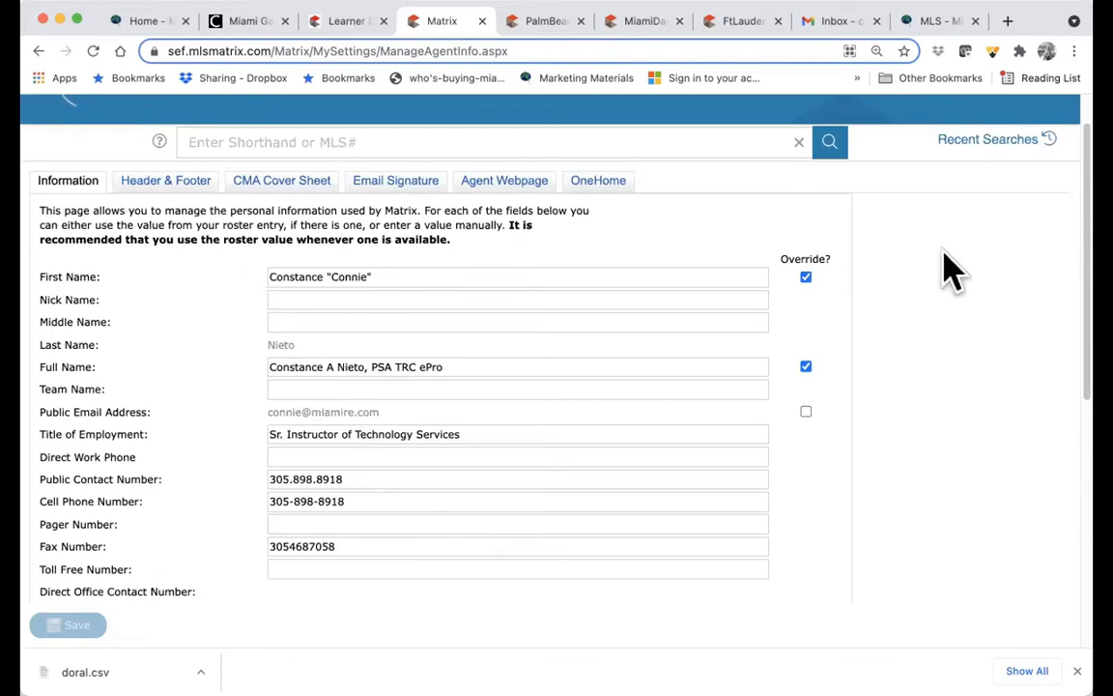
{"action": "left_click", "coordinate": [806, 279]}
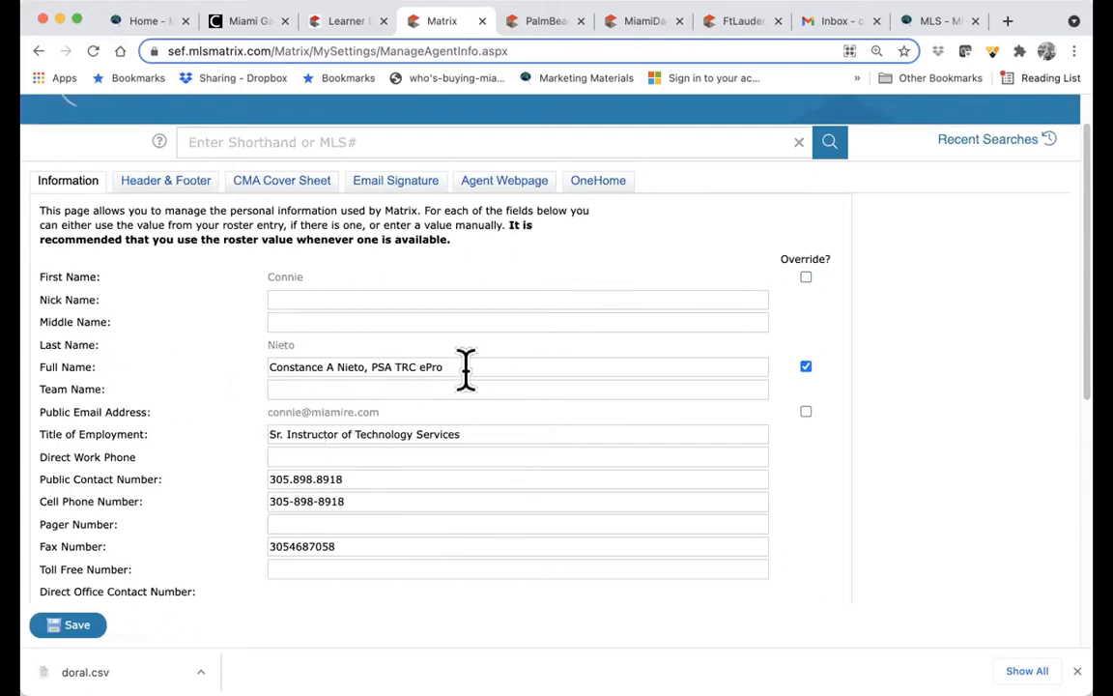
{"action": "left_click", "coordinate": [804, 367]}
{"action": "left_click", "coordinate": [805, 367]}
{"action": "left_click", "coordinate": [806, 278]}
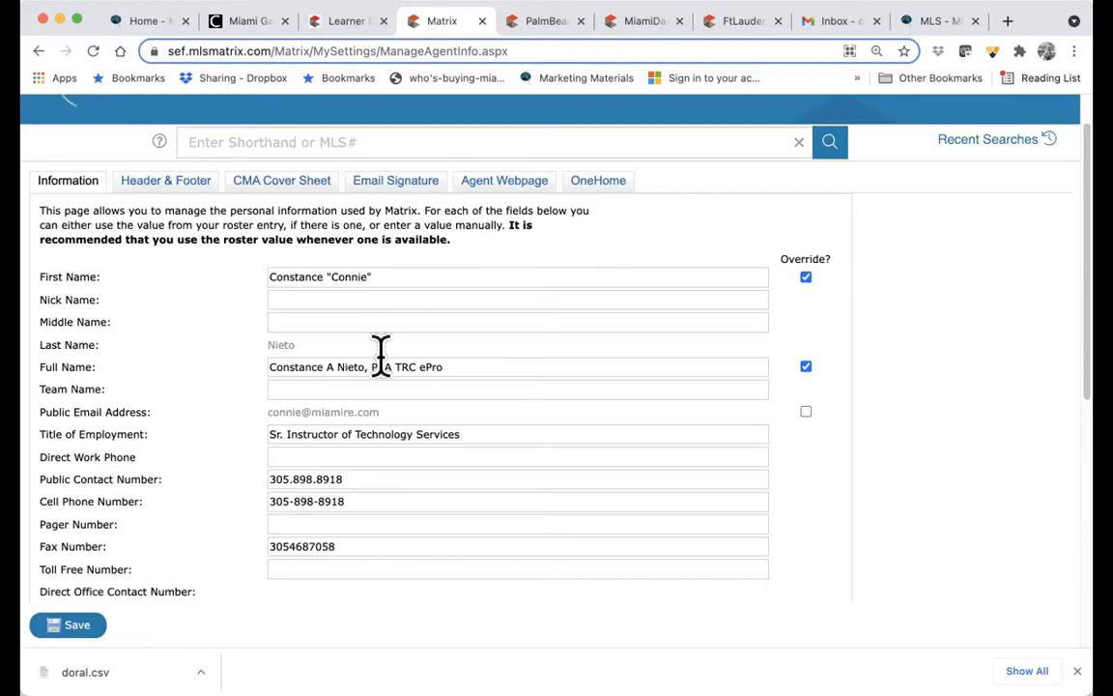
{"action": "left_click", "coordinate": [318, 367]}
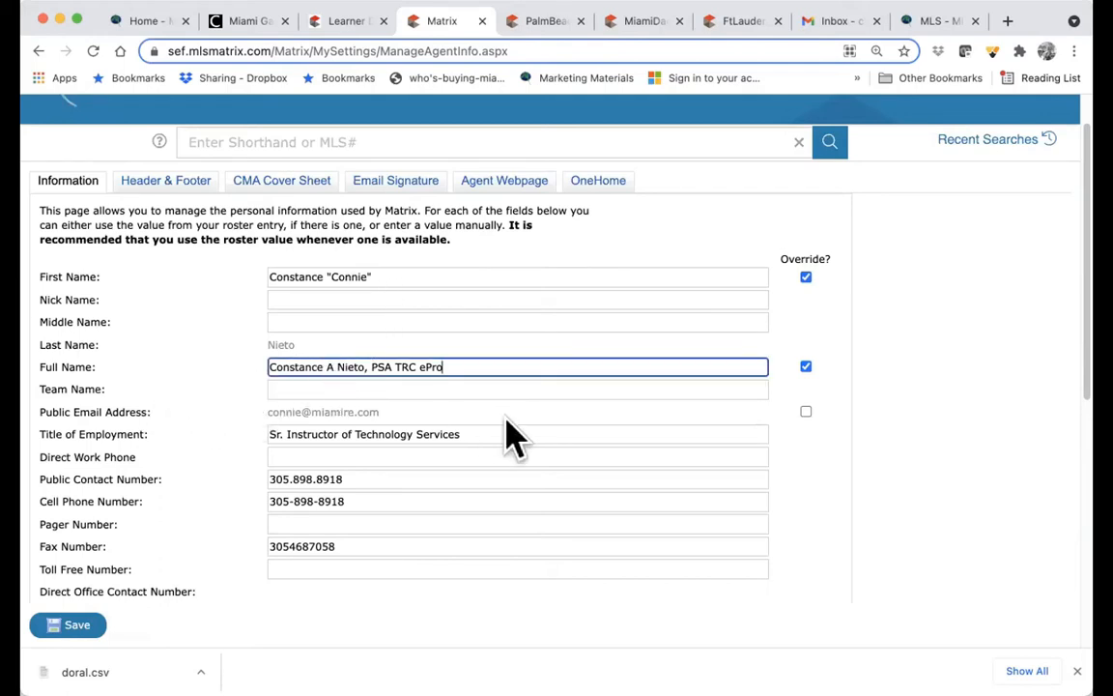
{"action": "scroll", "coordinate": [479, 409], "scroll_direction": "down", "scroll_amount": 2}
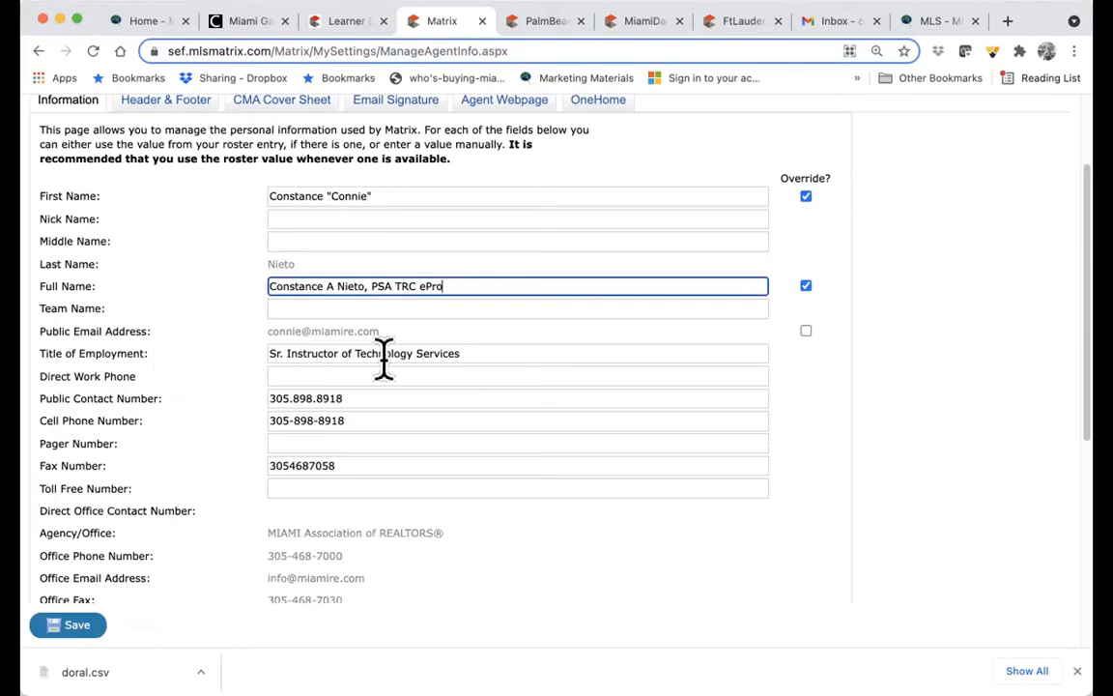
{"action": "left_click_drag", "start_coordinate": [479, 355], "coordinate": [264, 355]}
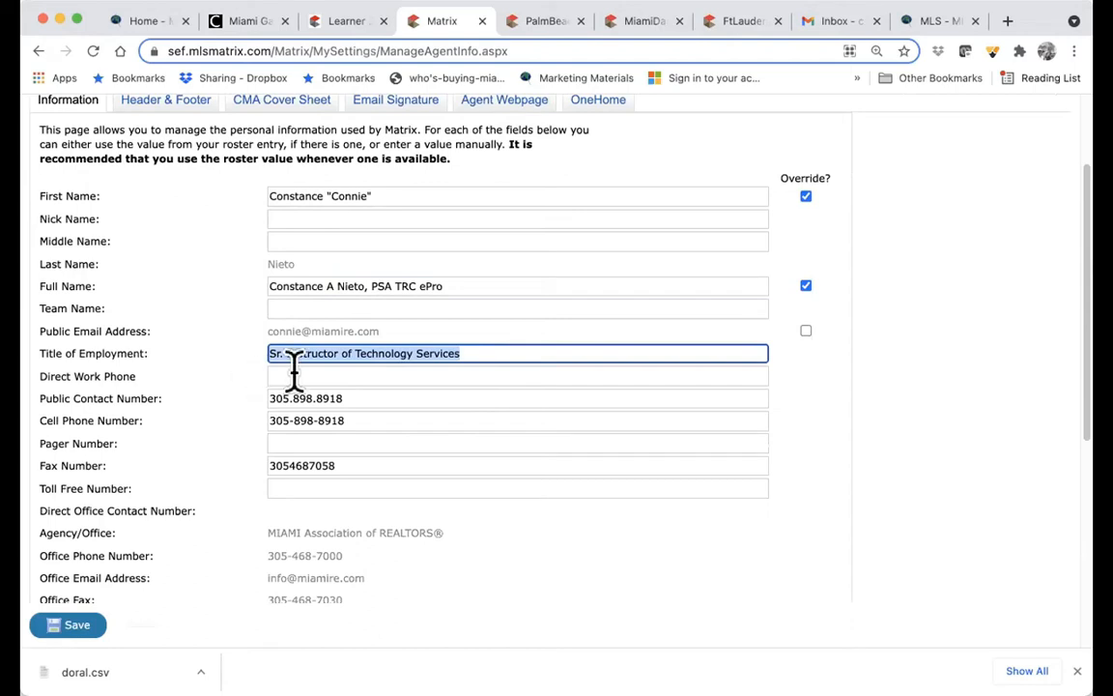
{"action": "left_click", "coordinate": [294, 376]}
{"action": "left_click", "coordinate": [554, 439]}
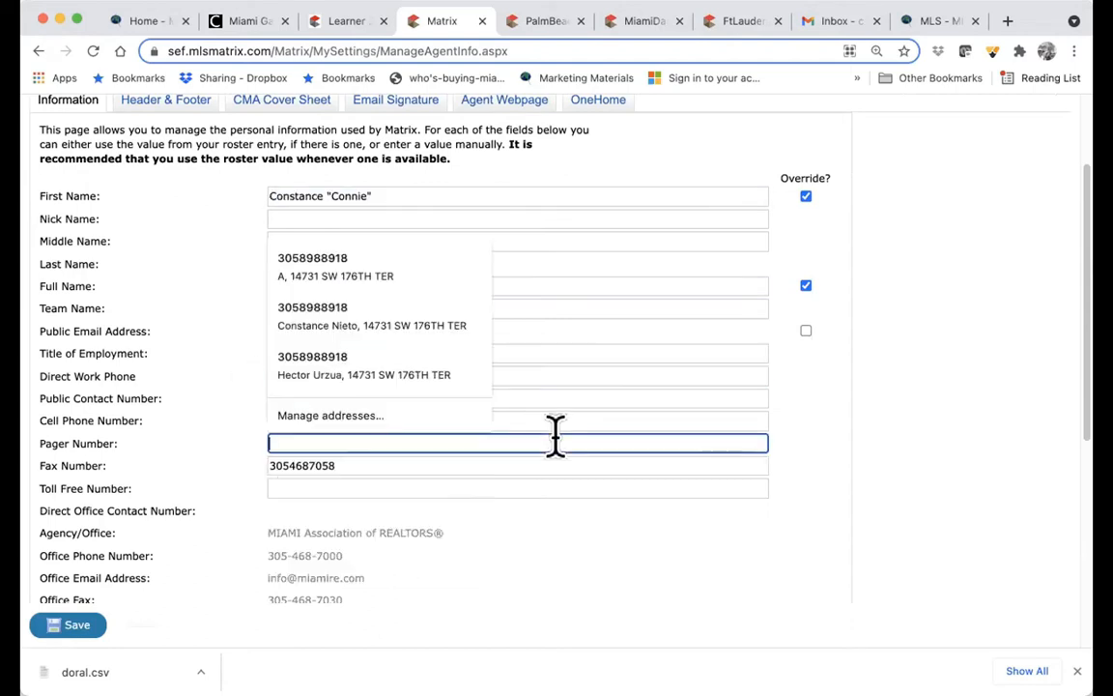
{"action": "left_click", "coordinate": [443, 489]}
{"action": "left_click", "coordinate": [166, 483]}
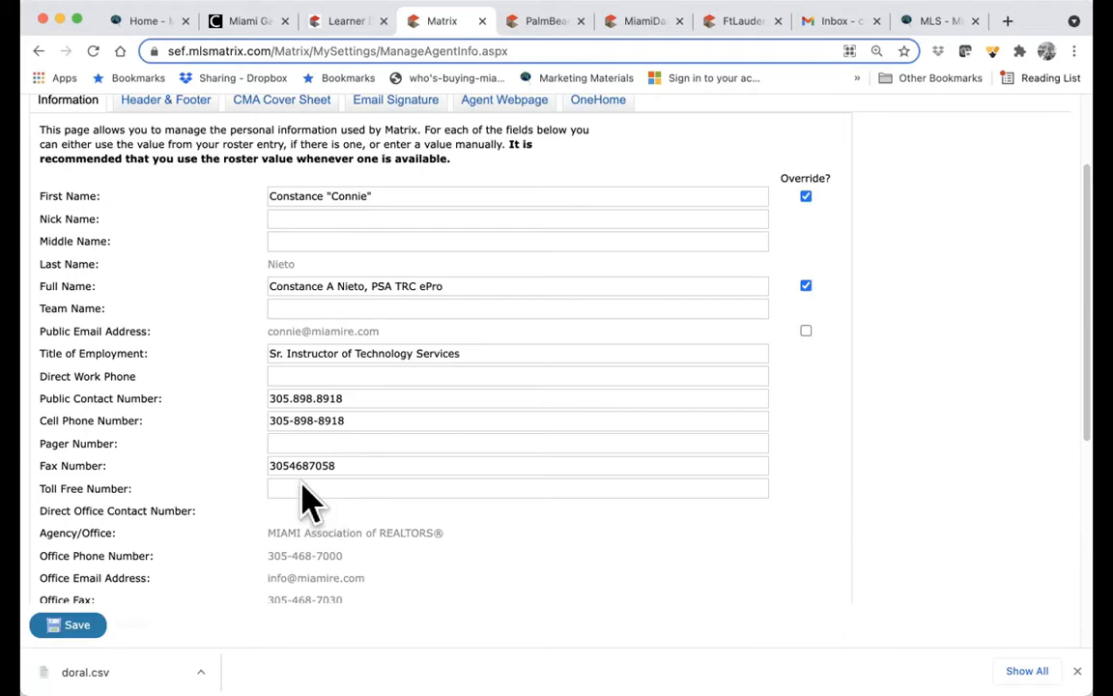
{"action": "scroll", "coordinate": [308, 500], "scroll_direction": "down", "scroll_amount": 2}
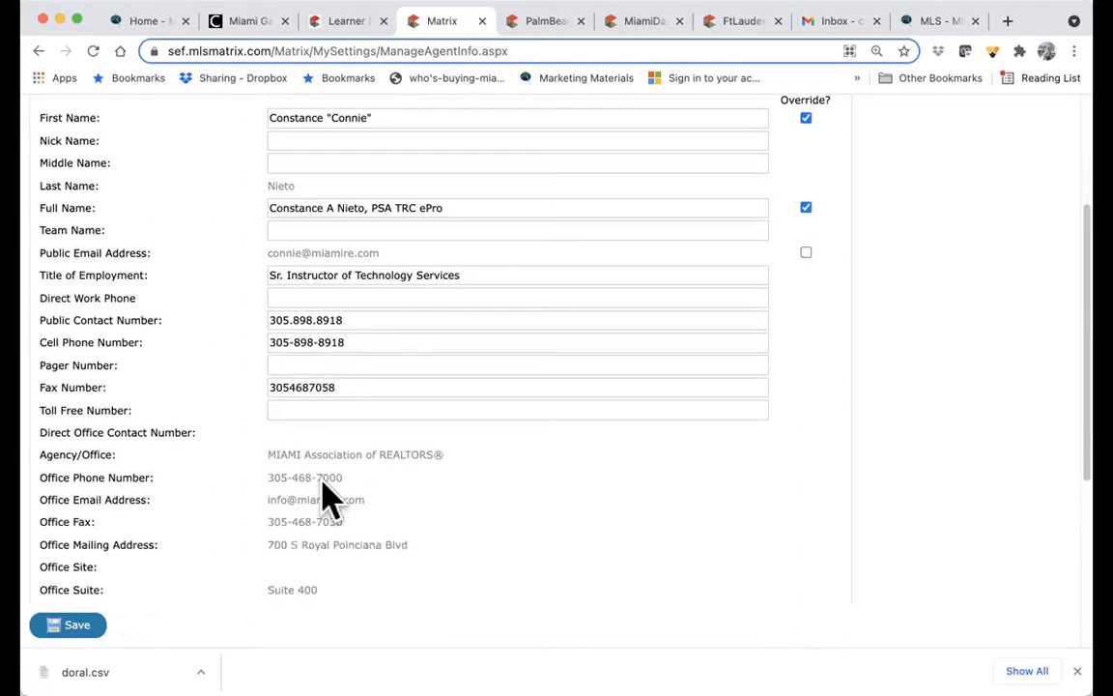
{"action": "scroll", "coordinate": [334, 526], "scroll_direction": "down", "scroll_amount": 5}
{"action": "scroll", "coordinate": [333, 529], "scroll_direction": "down", "scroll_amount": 2}
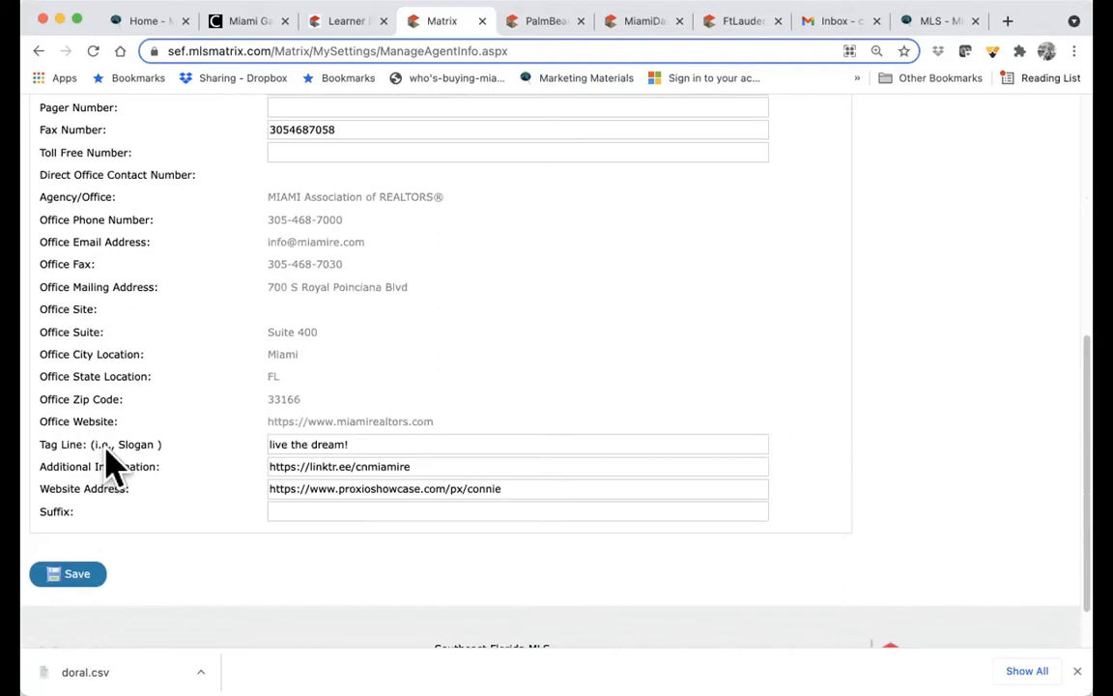
{"action": "left_click_drag", "start_coordinate": [375, 444], "coordinate": [269, 443]}
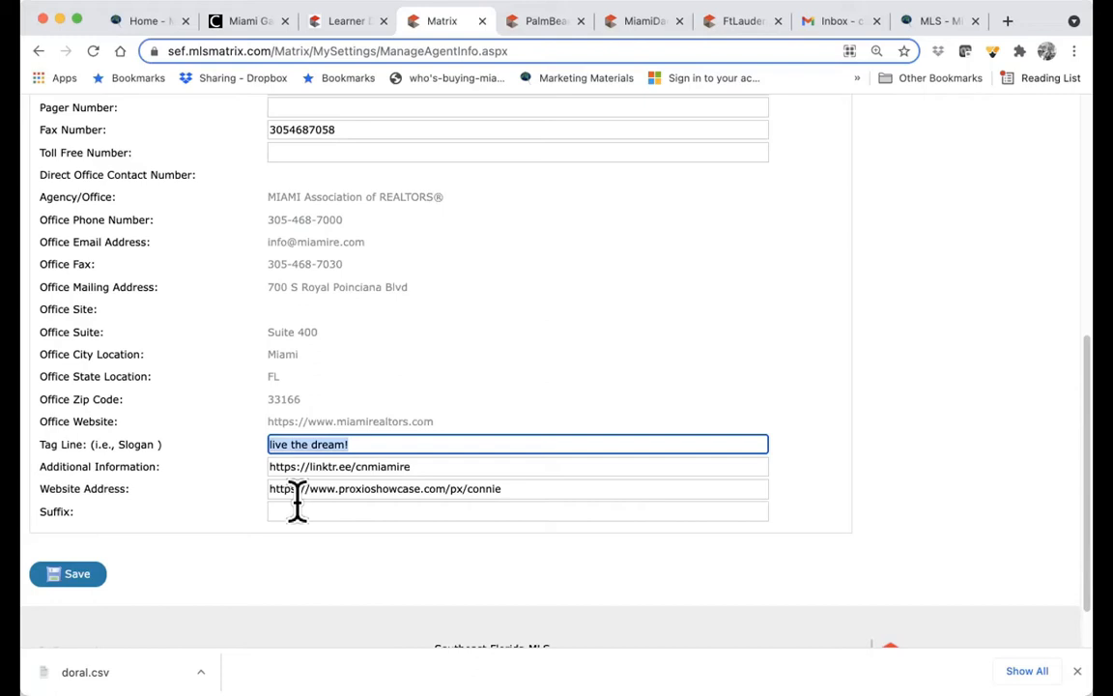
- In a new tab, search Google for 'linktr' and open the Linktree website
{"action": "left_click", "coordinate": [1008, 23]}
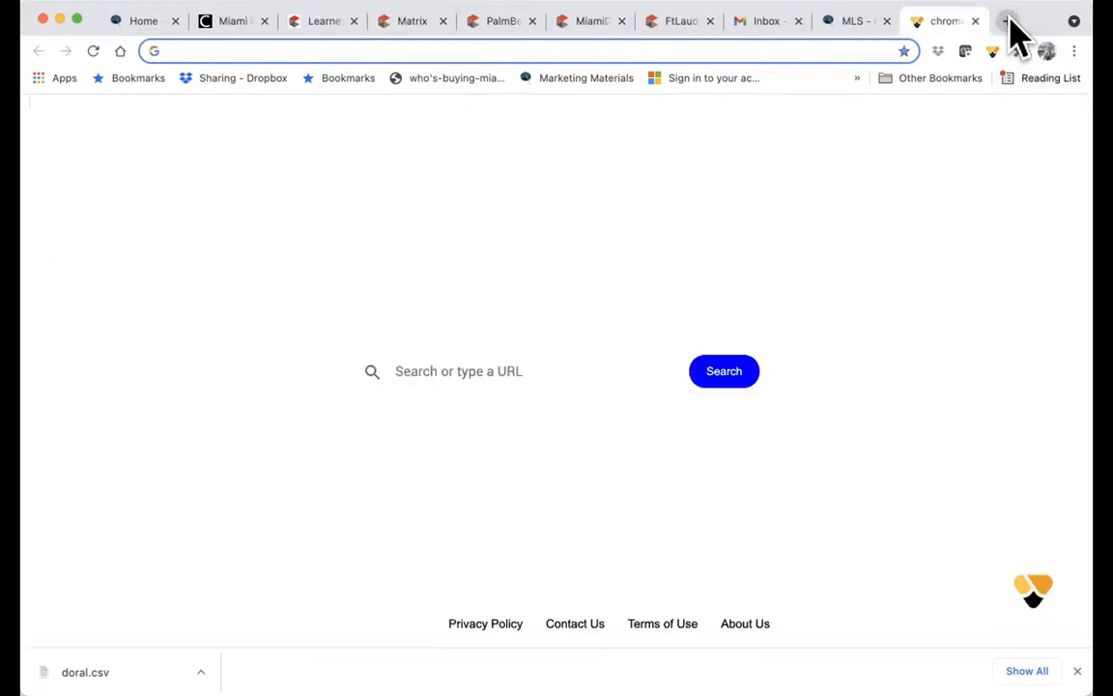
{"action": "type", "text": "link"}
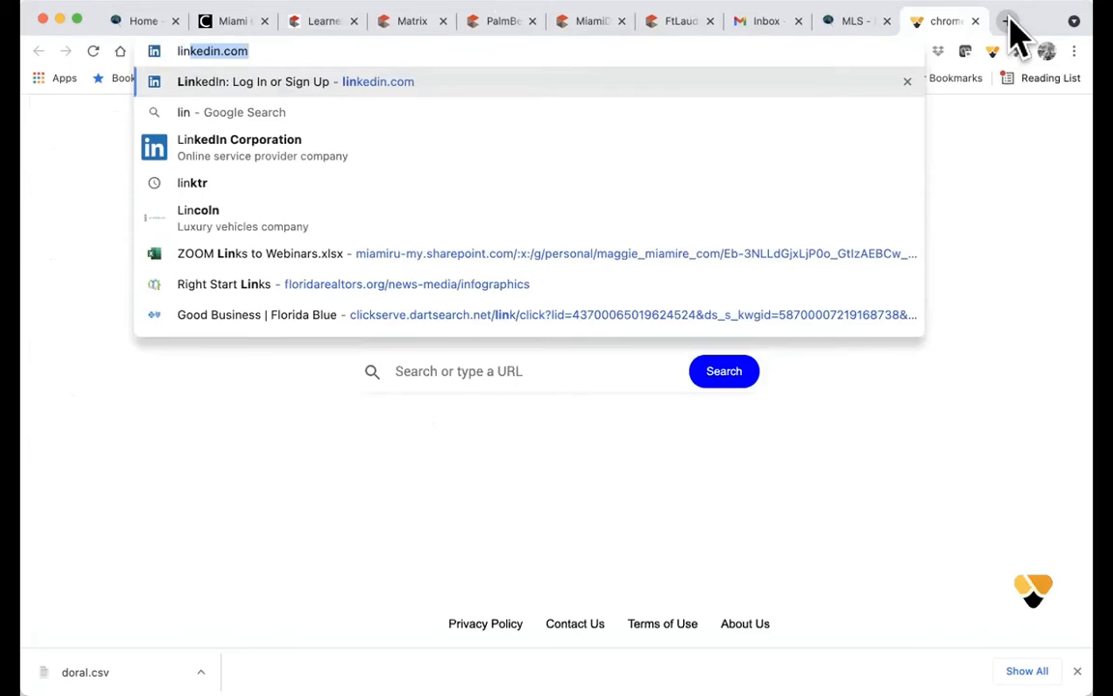
{"action": "type", "text": "tr"}
{"action": "key", "text": "BackSpace"}
{"action": "key", "text": "BackSpace"}
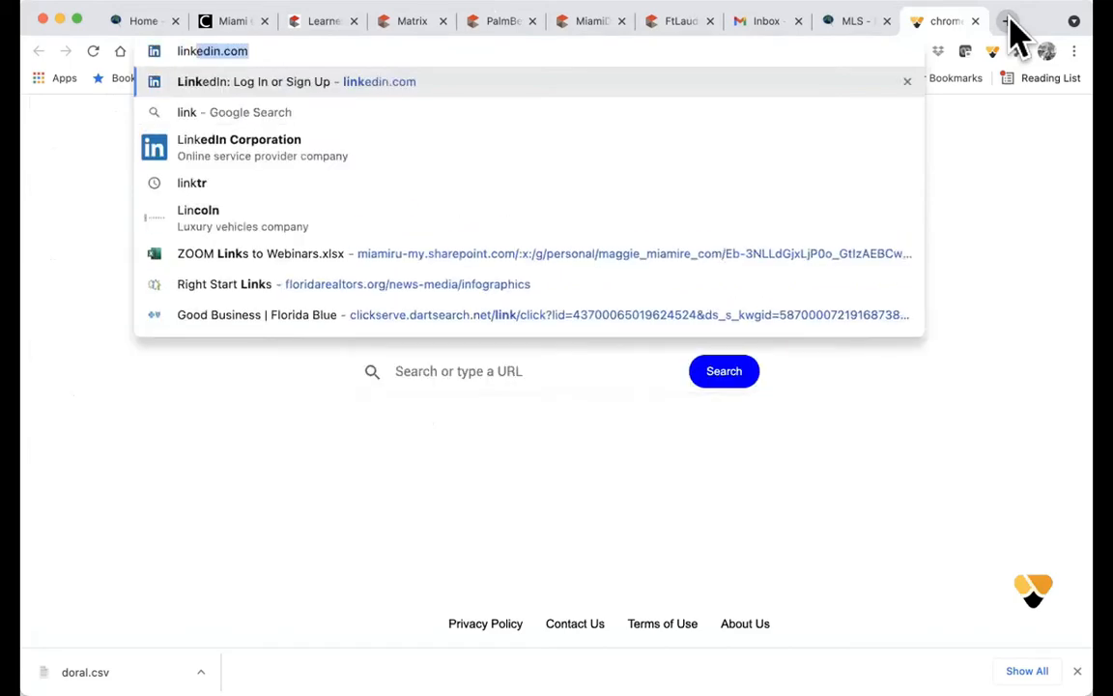
{"action": "type", "text": "ktr"}
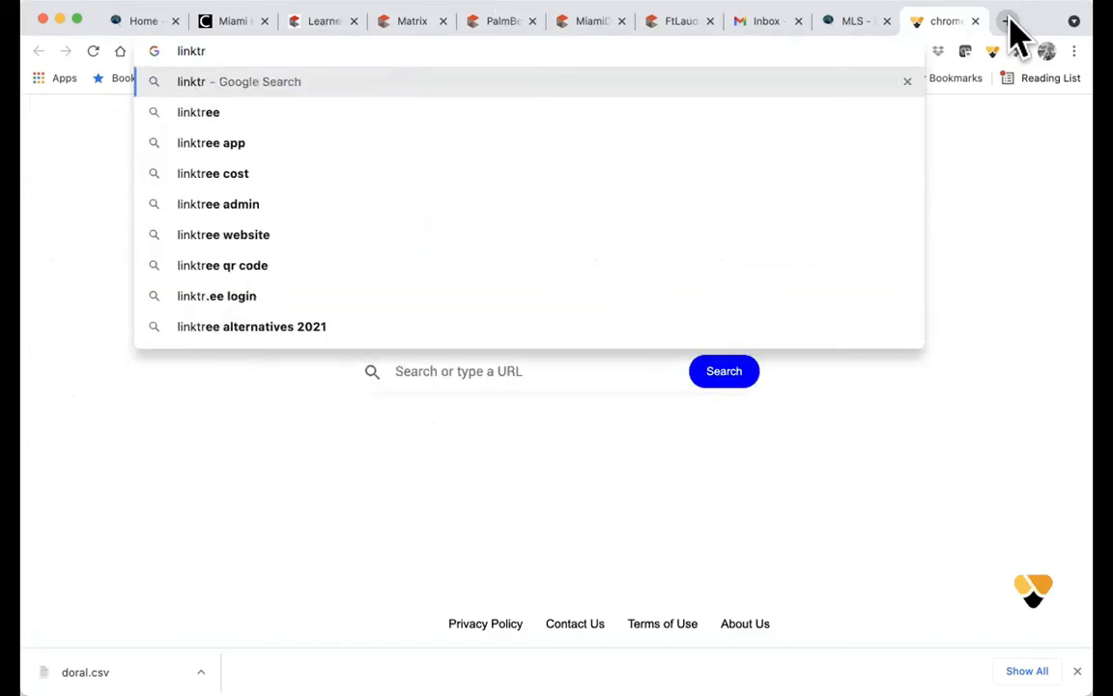
{"action": "key", "text": "Return"}
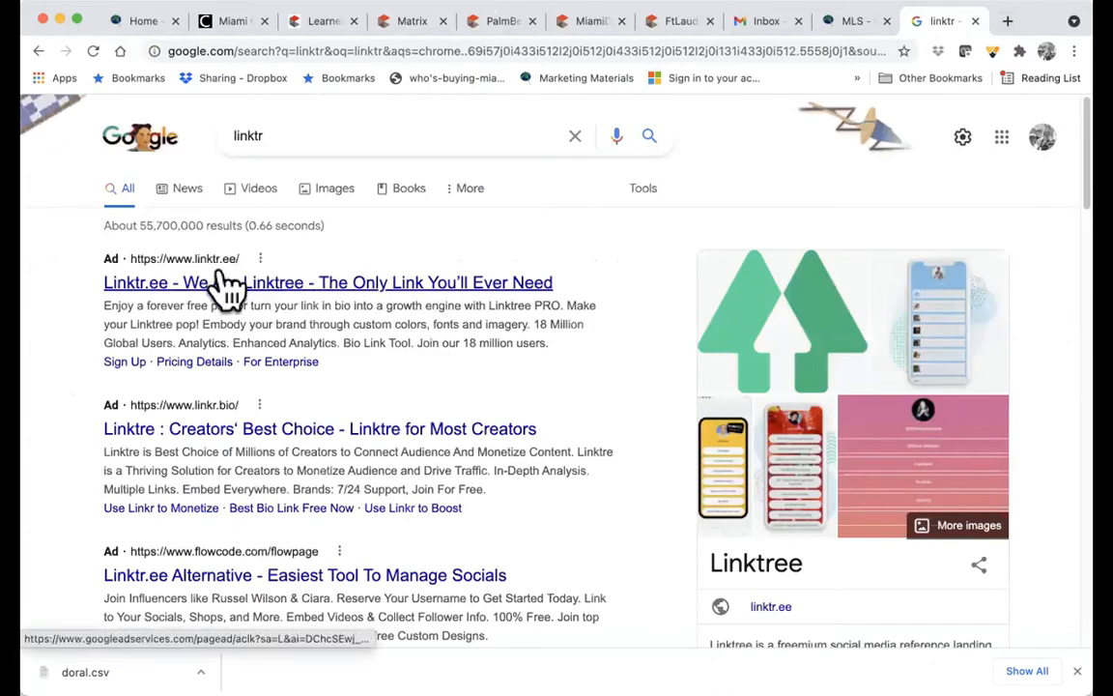
{"action": "left_click", "coordinate": [223, 282]}
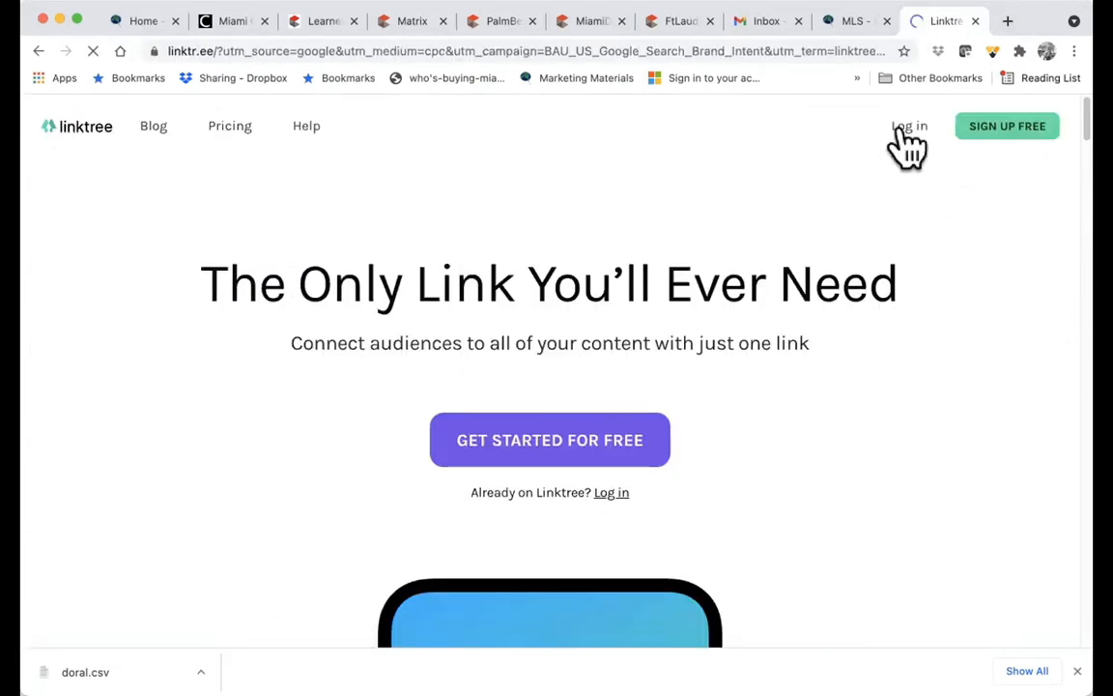
- Log in to Linktree with the saved account credentials
{"action": "left_click", "coordinate": [899, 132]}
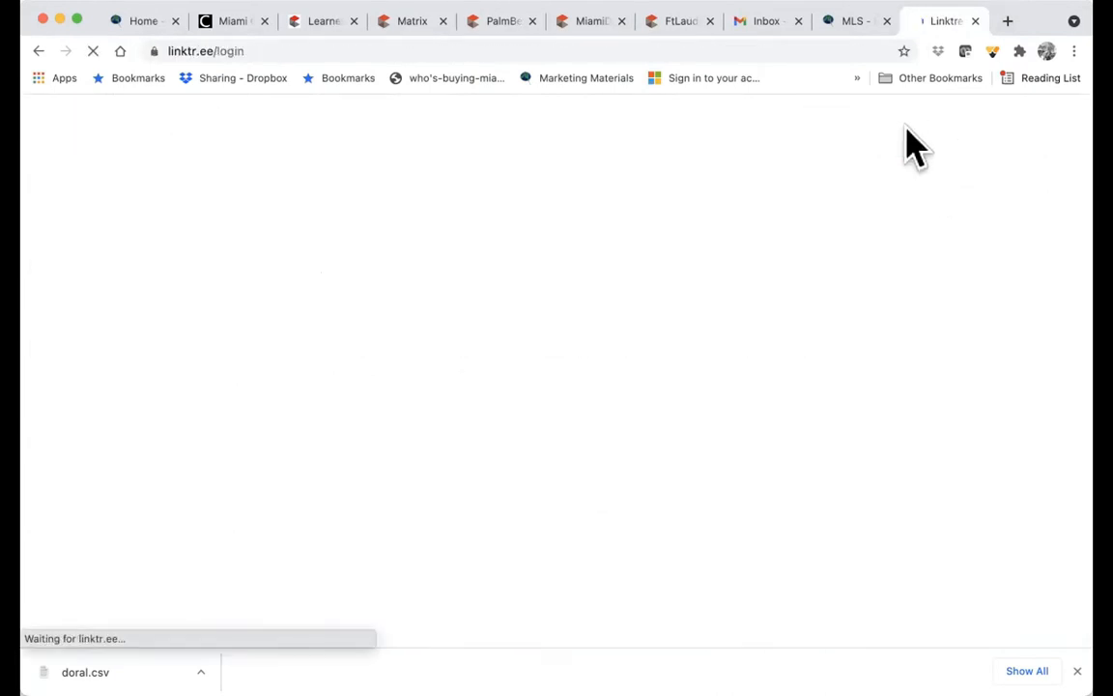
{"action": "left_click", "coordinate": [444, 347]}
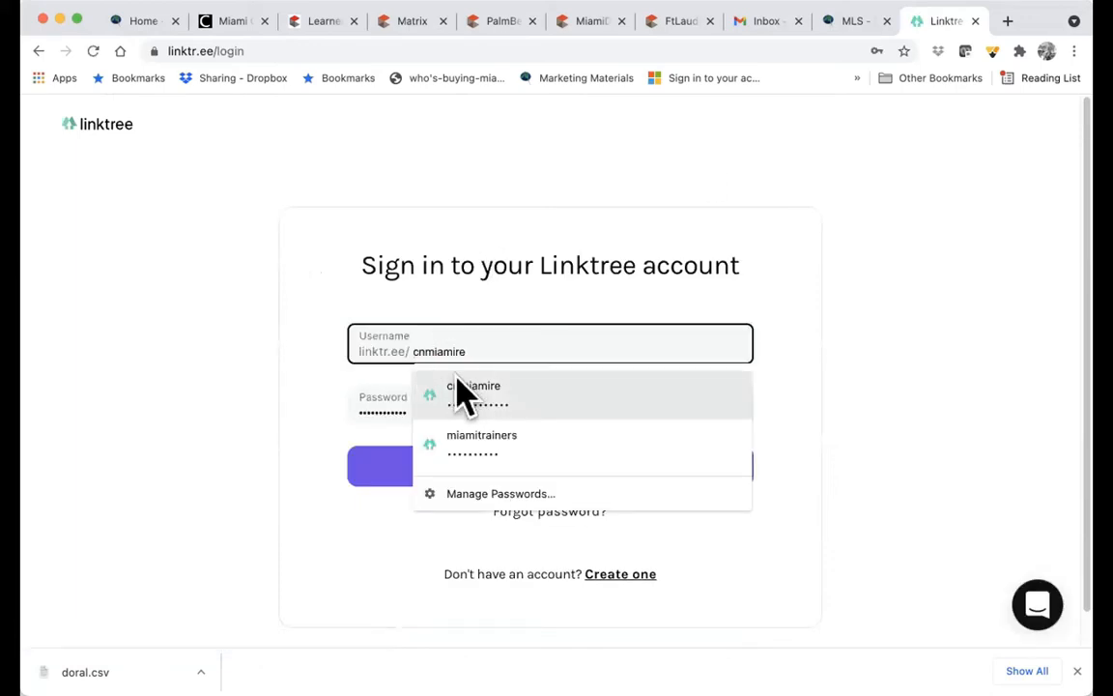
{"action": "left_click", "coordinate": [457, 393]}
{"action": "left_click", "coordinate": [437, 467]}
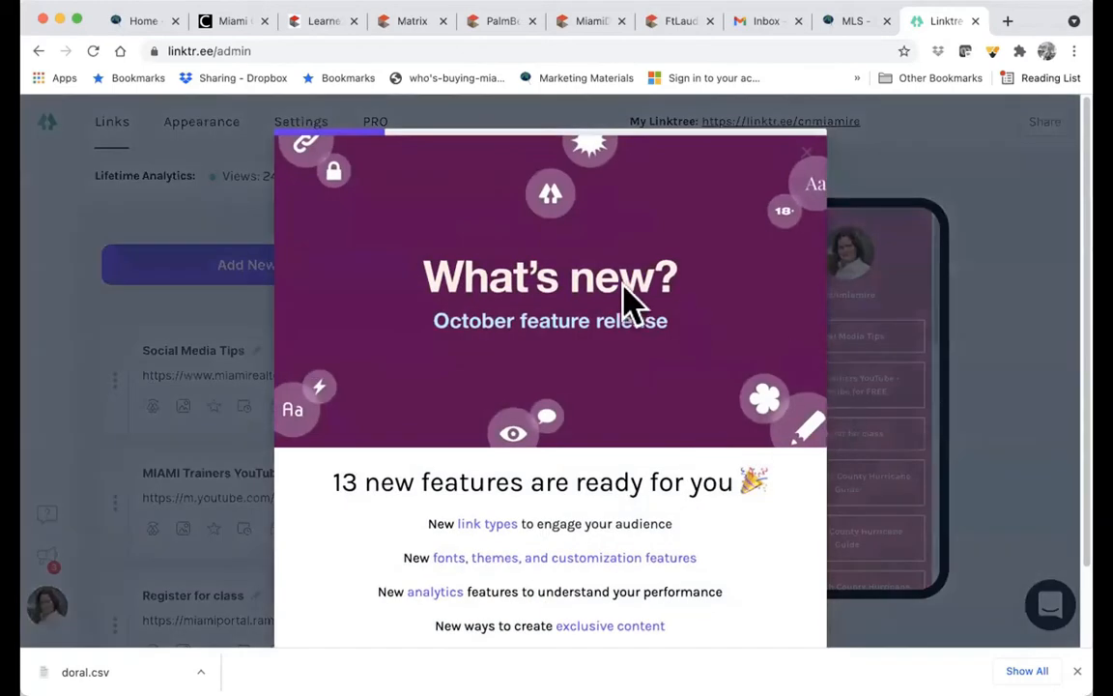
- Dismiss the What's new announcement, open the public Linktree profile and select its URL
{"action": "scroll", "coordinate": [597, 435], "scroll_direction": "down", "scroll_amount": 2}
{"action": "left_click", "coordinate": [550, 583]}
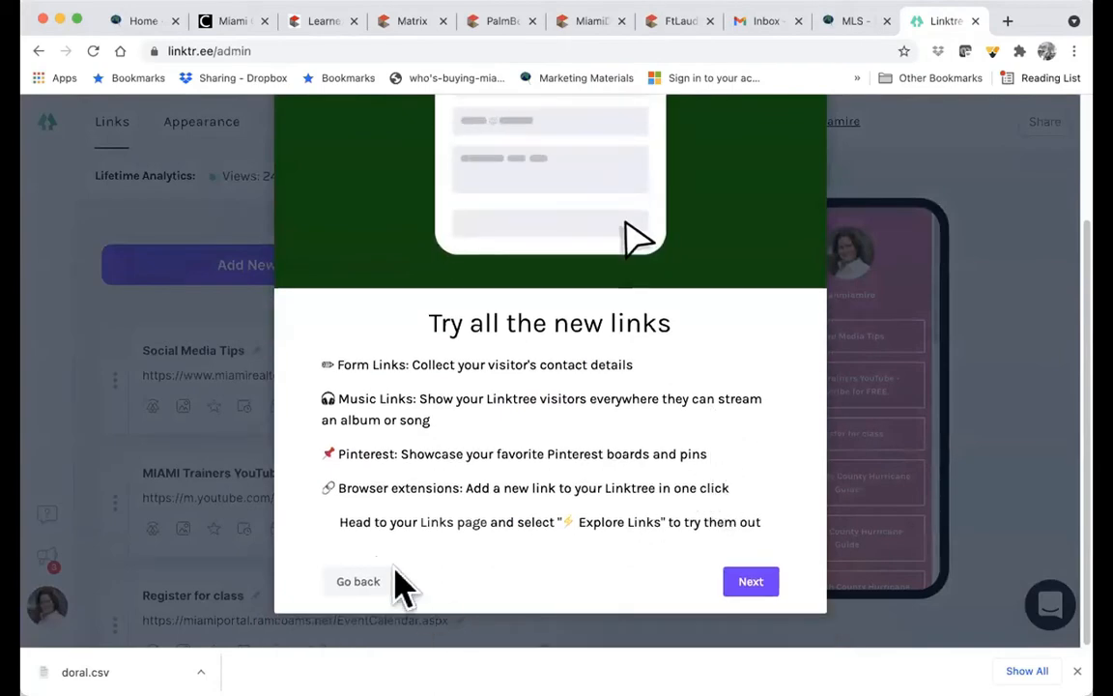
{"action": "left_click", "coordinate": [954, 286]}
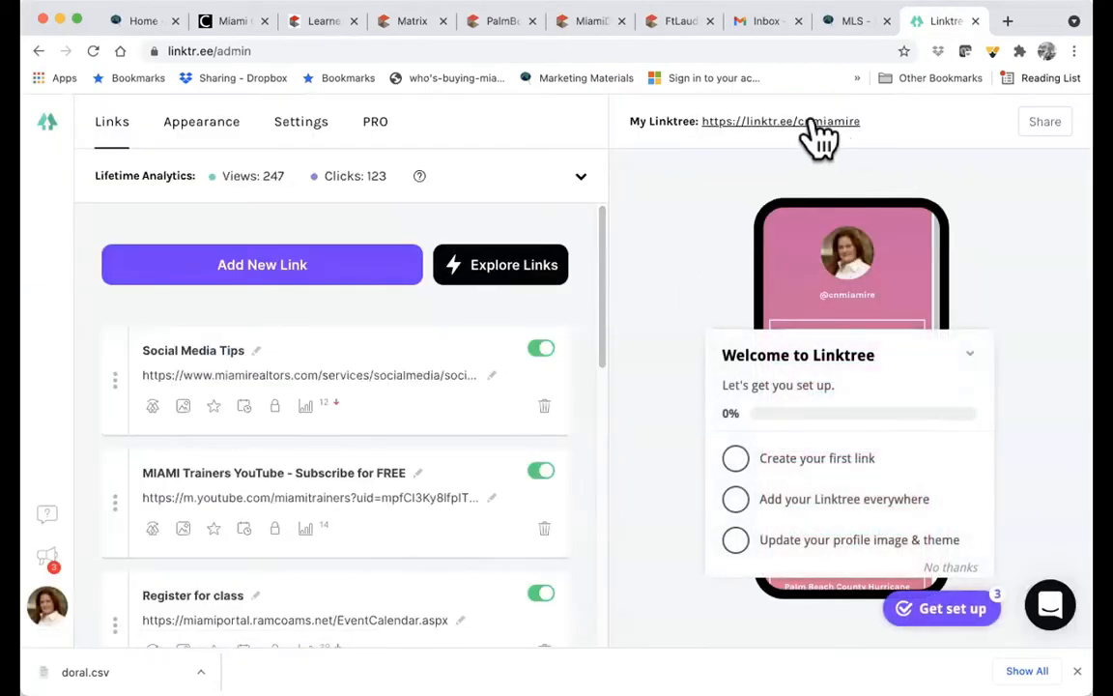
{"action": "left_click", "coordinate": [746, 132]}
{"action": "left_click", "coordinate": [311, 45]}
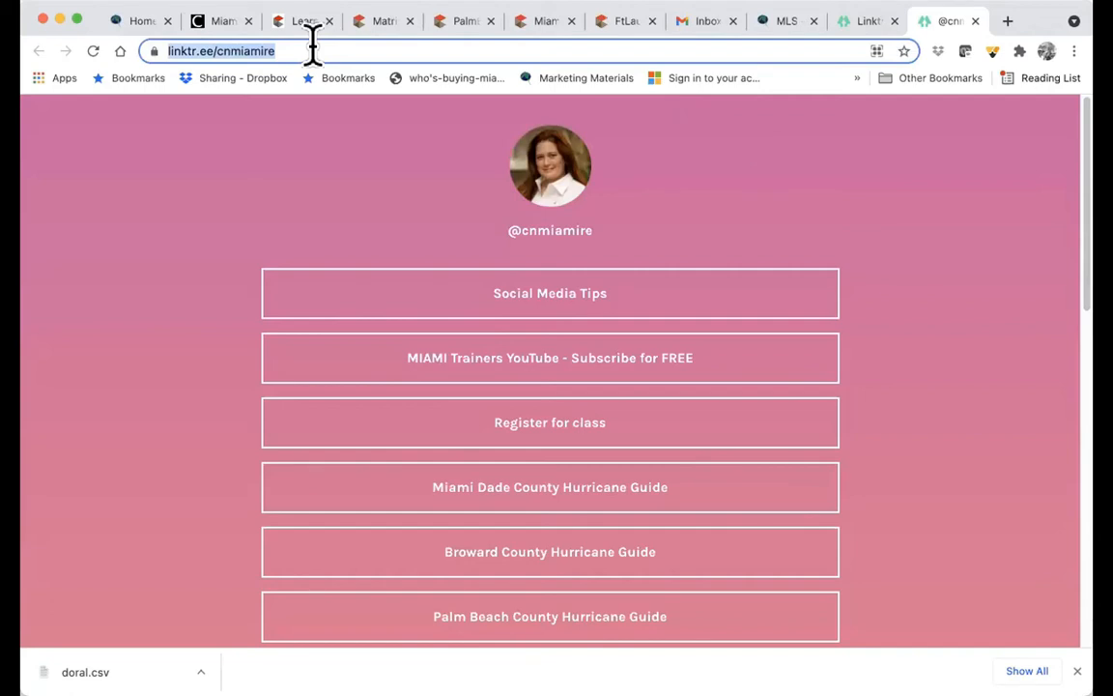
- Paste the Linktree profile URL over the Additional Information field in Matrix
{"action": "left_click", "coordinate": [385, 26]}
{"action": "left_click", "coordinate": [427, 465]}
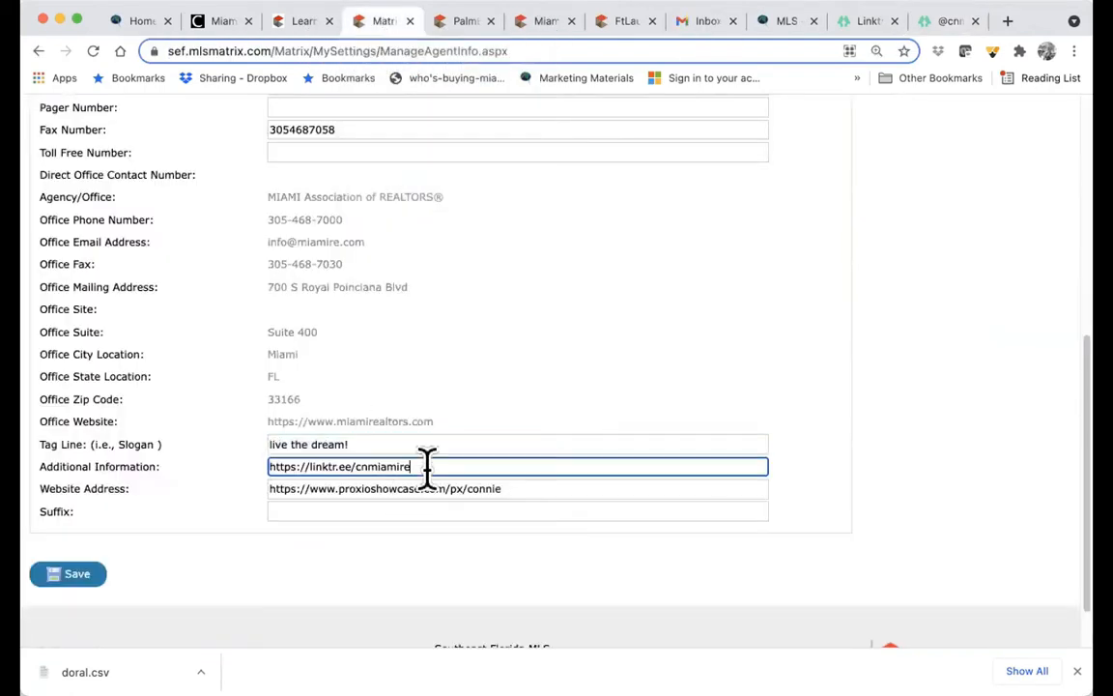
{"action": "left_click_drag", "start_coordinate": [427, 465], "coordinate": [260, 464]}
{"action": "key", "text": "Right"}
- In a new tab, load the agent's old Proxio showcase address, which returns Not Found
{"action": "left_click", "coordinate": [1008, 20]}
{"action": "type", "text": "proxzo"}
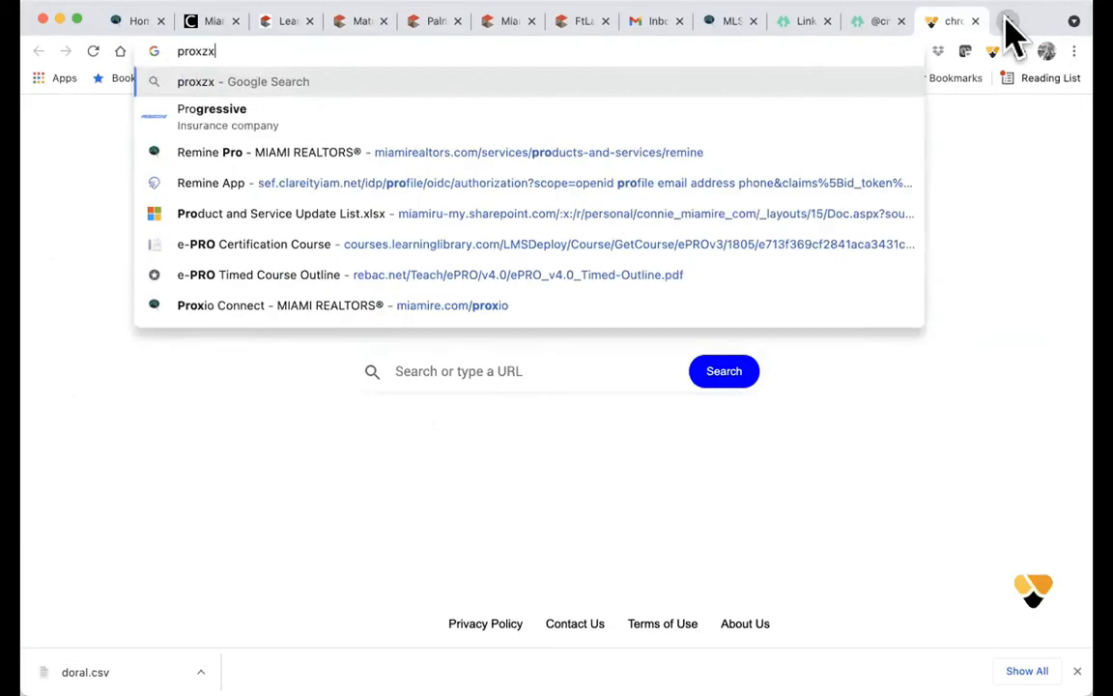
{"action": "key", "text": "BackSpace"}
{"action": "key", "text": "BackSpace"}
{"action": "key", "text": "BackSpace"}
{"action": "type", "text": "xio"}
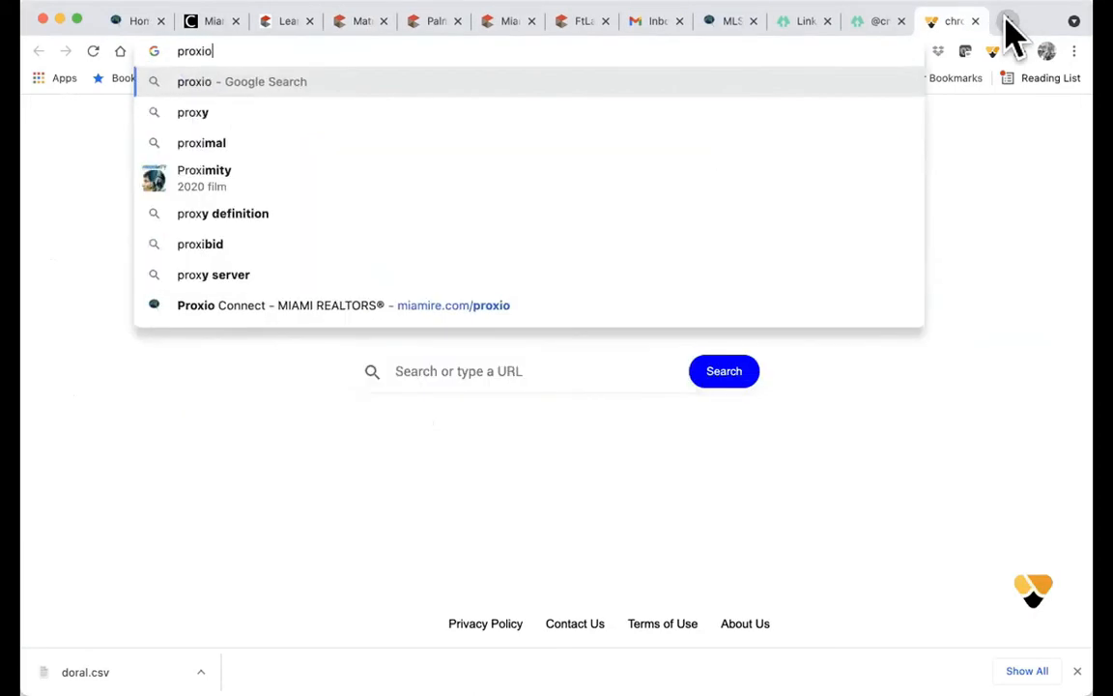
{"action": "type", "text": "showcase"}
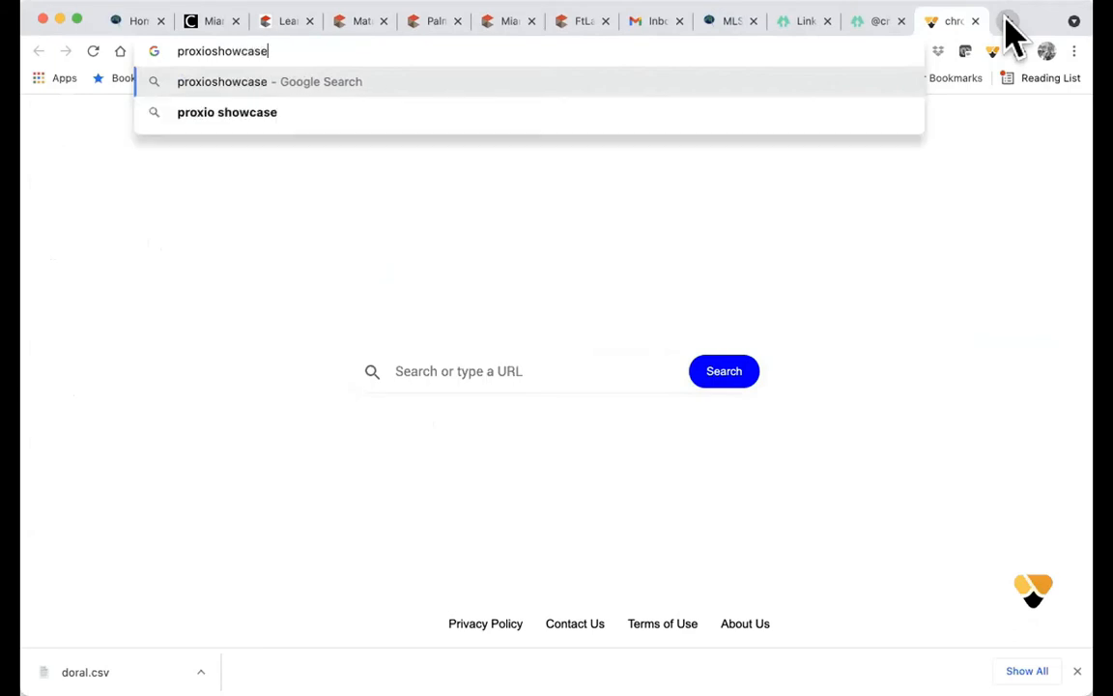
{"action": "type", "text": ".com/px/connie"}
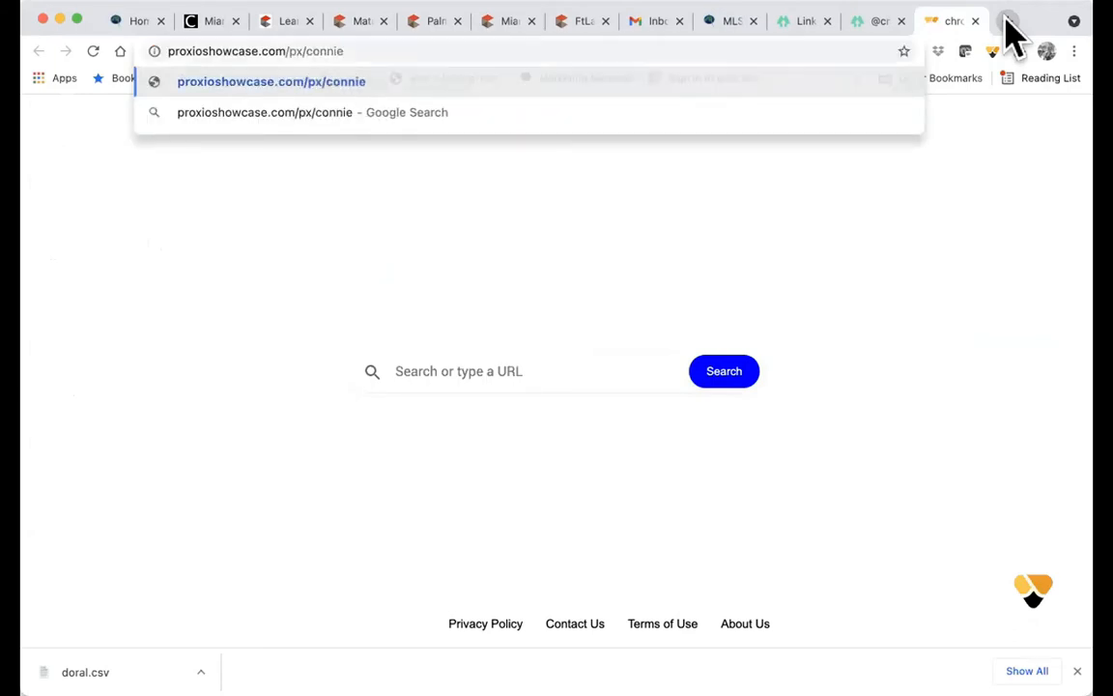
{"action": "key", "text": "Return"}
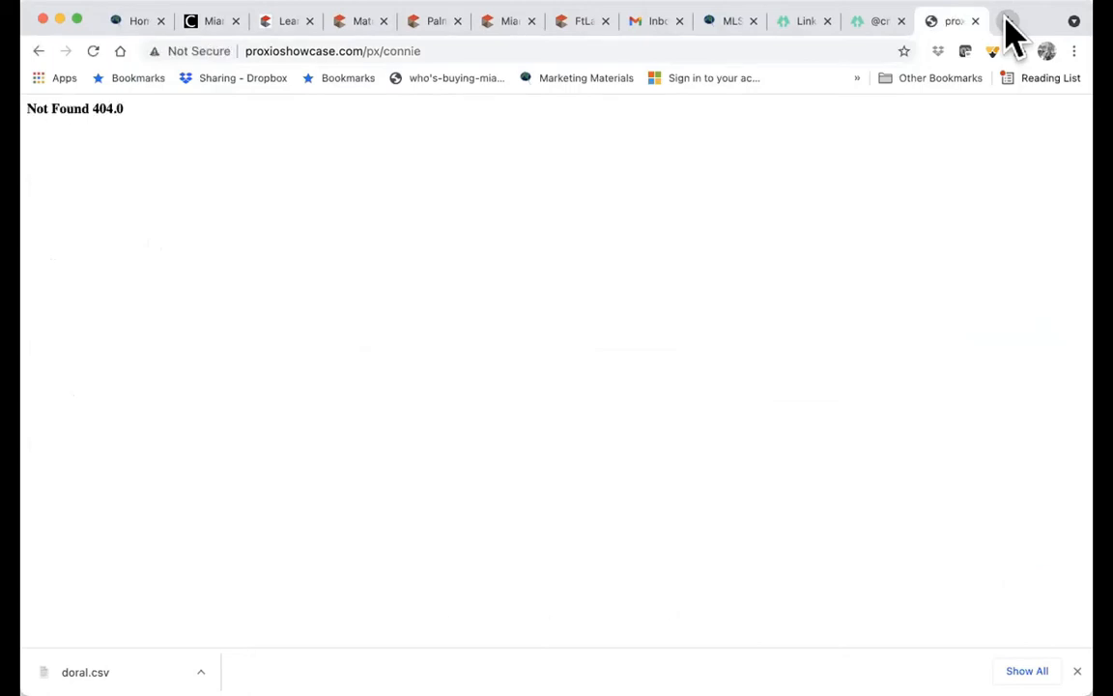
{"action": "left_click", "coordinate": [447, 50]}
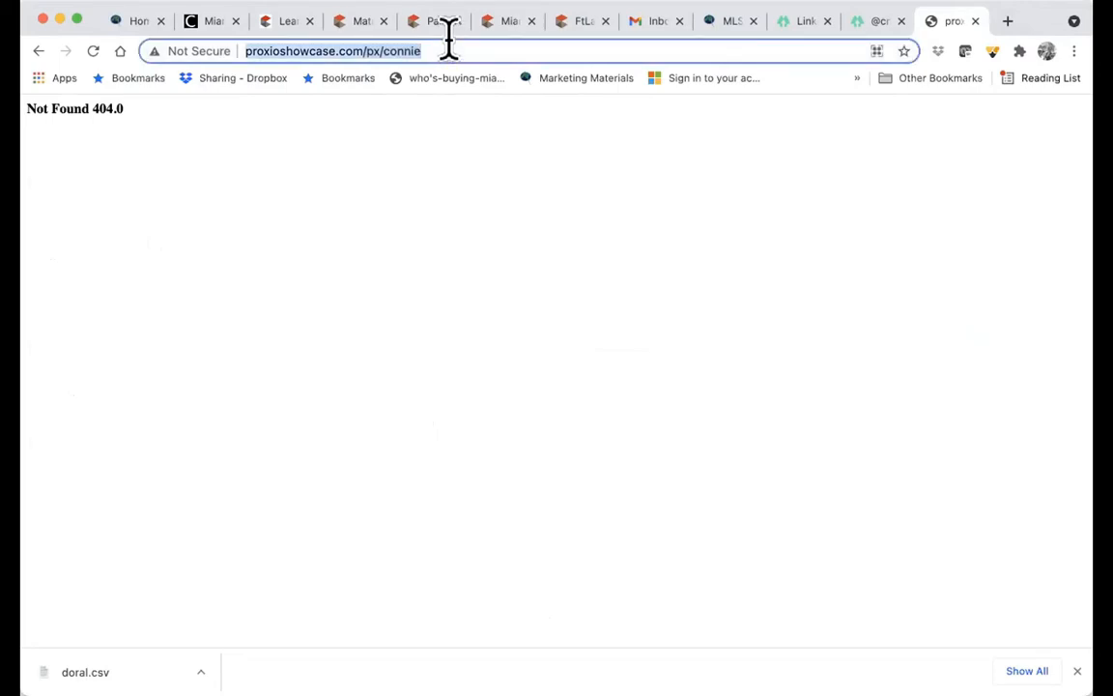
- Load miamirealtors.com/trainers in that tab and select the resulting page address
{"action": "type", "text": "miamire"}
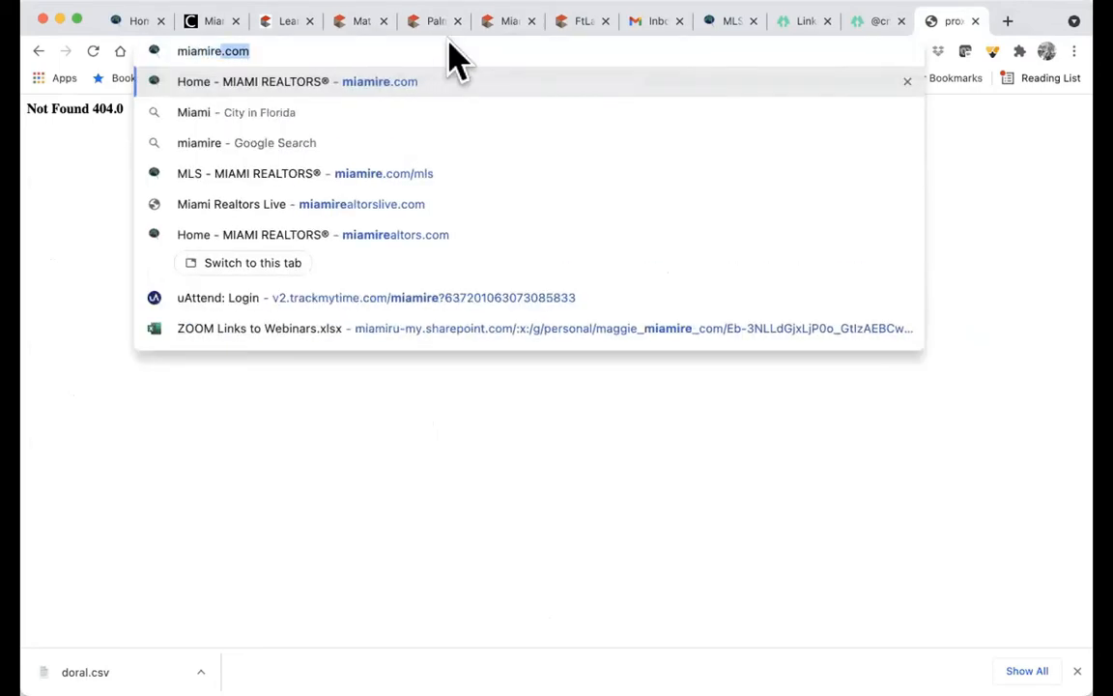
{"action": "type", "text": "atlrors"}
{"action": "key", "text": "BackSpace"}
{"action": "key", "text": "BackSpace"}
{"action": "key", "text": "BackSpace"}
{"action": "key", "text": "BackSpace"}
{"action": "key", "text": "BackSpace"}
{"action": "key", "text": "BackSpace"}
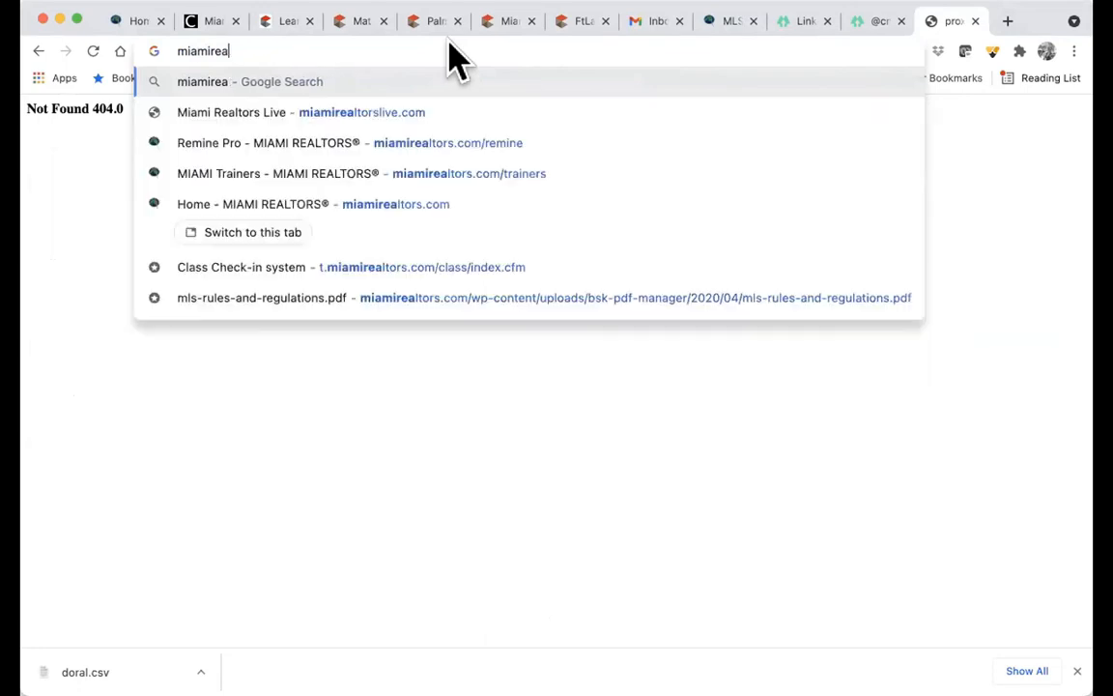
{"action": "type", "text": "ltors.com/tr"}
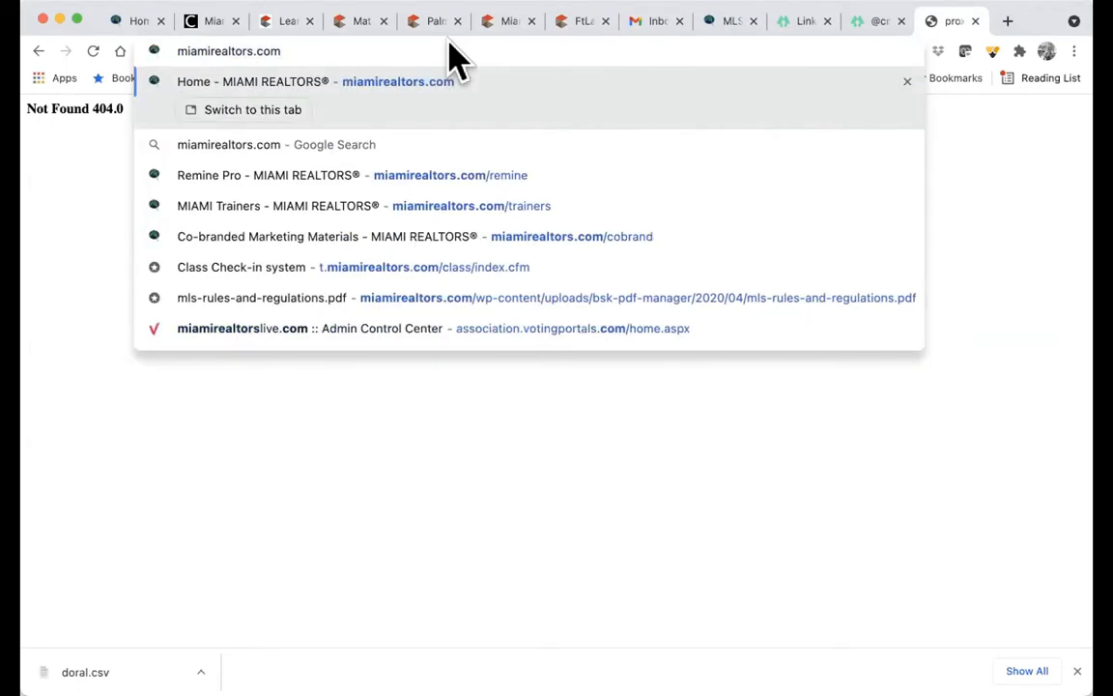
{"action": "type", "text": "ainers"}
{"action": "key", "text": "Return"}
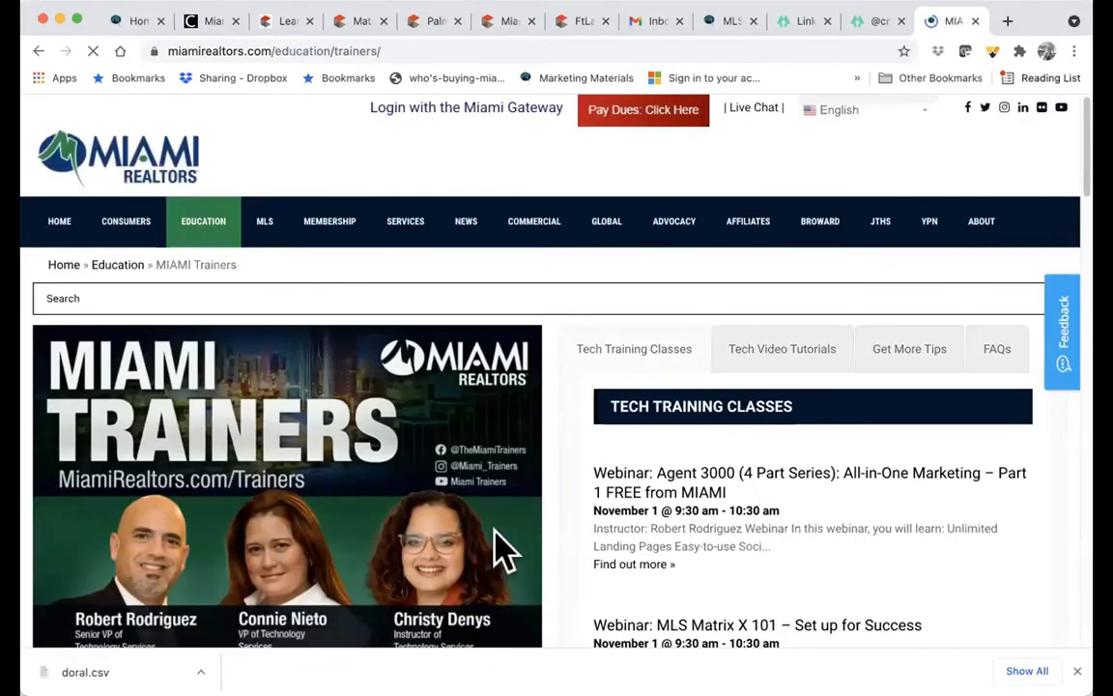
{"action": "left_click", "coordinate": [524, 48]}
{"action": "key", "text": "super+c"}
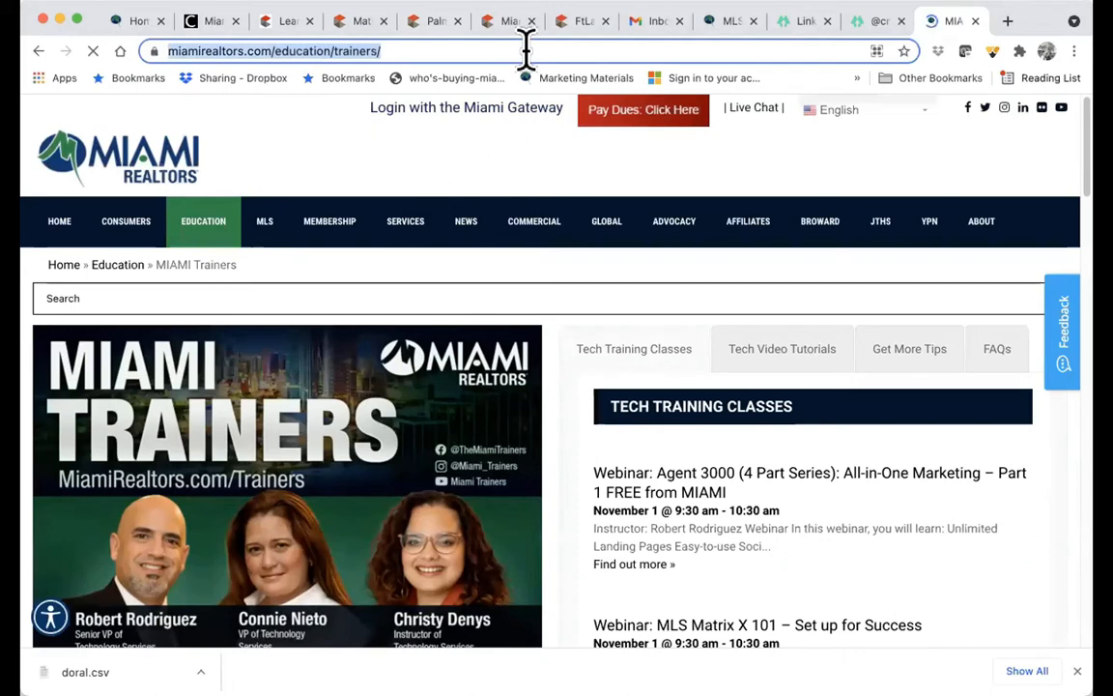
{"action": "left_click", "coordinate": [354, 23]}
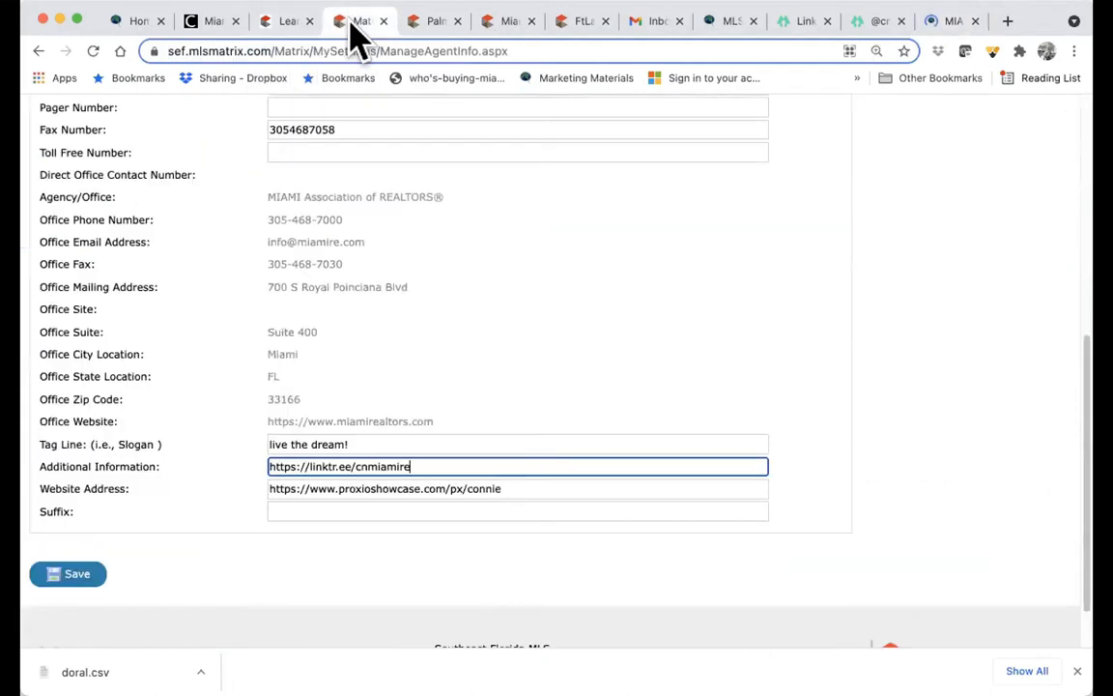
{"action": "left_click_drag", "start_coordinate": [526, 493], "coordinate": [240, 503]}
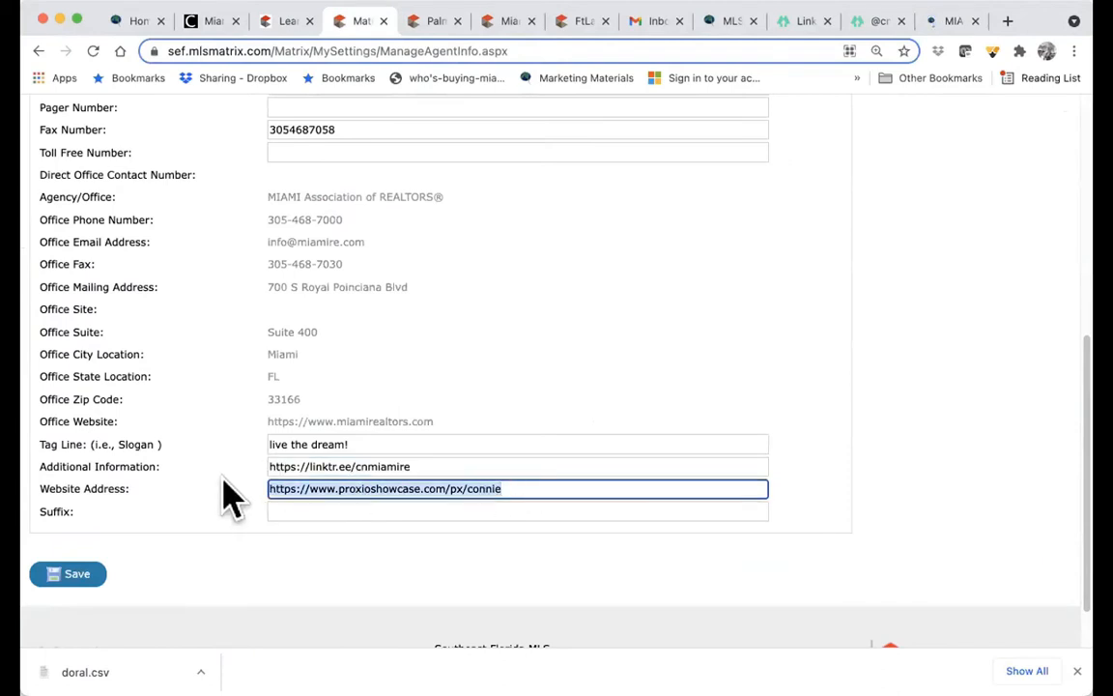
{"action": "key", "text": "super+v"}
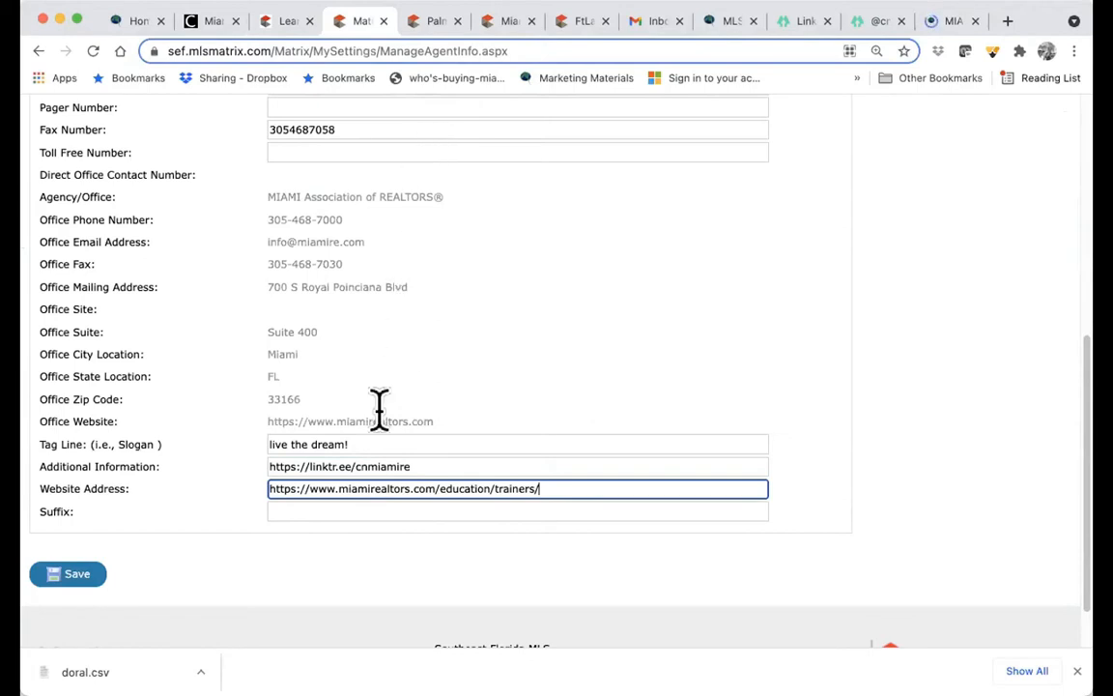
{"action": "scroll", "coordinate": [358, 493], "scroll_direction": "up", "scroll_amount": 5}
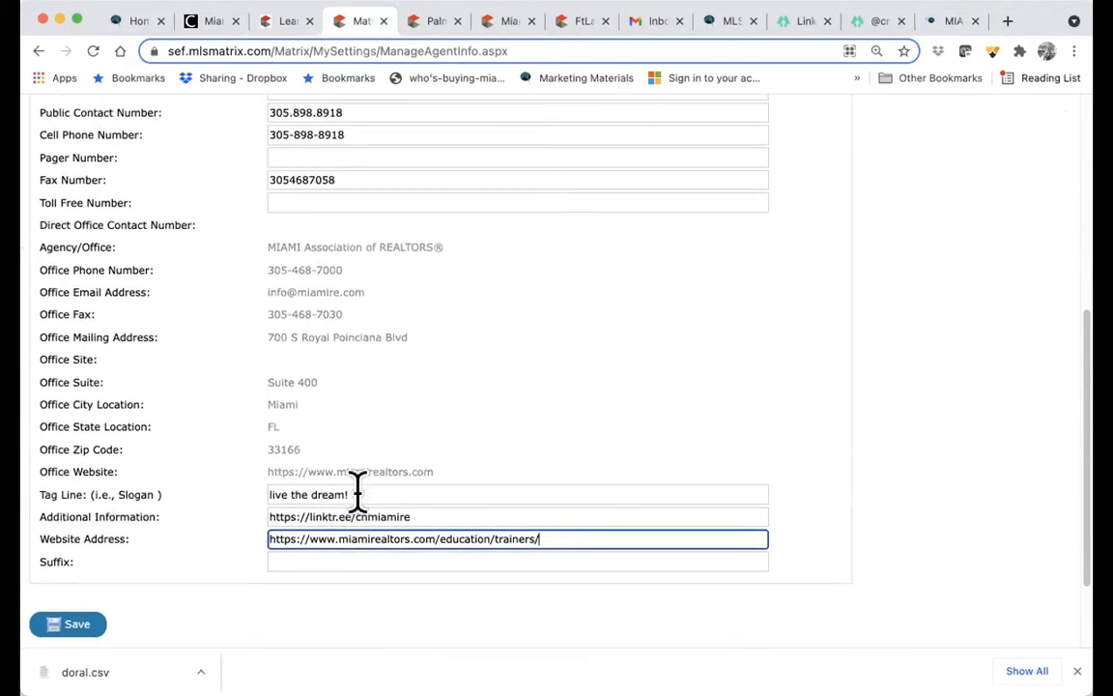
{"action": "scroll", "coordinate": [358, 492], "scroll_direction": "down", "scroll_amount": 5}
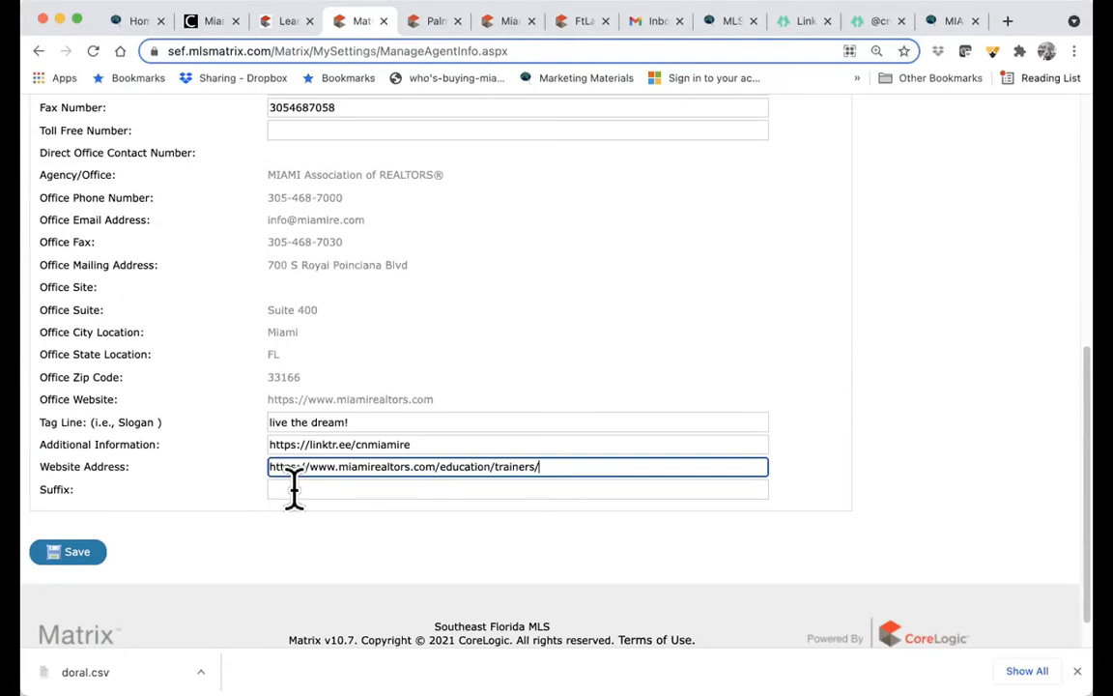
{"action": "left_click", "coordinate": [70, 553]}
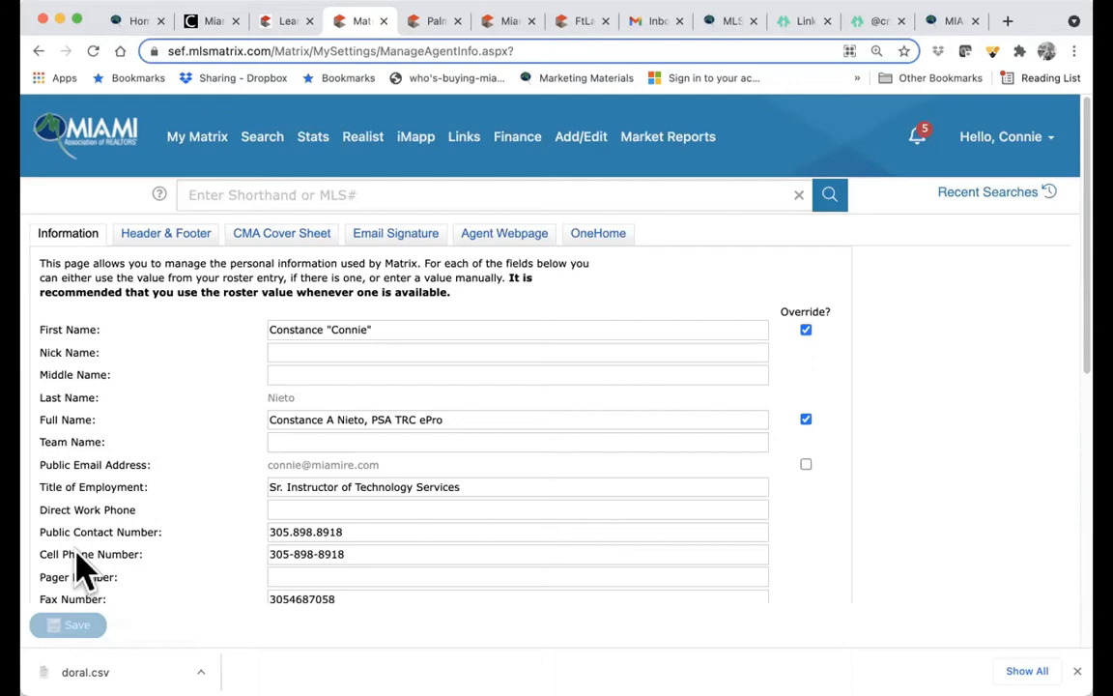
{"action": "scroll", "coordinate": [83, 570], "scroll_direction": "down", "scroll_amount": 5}
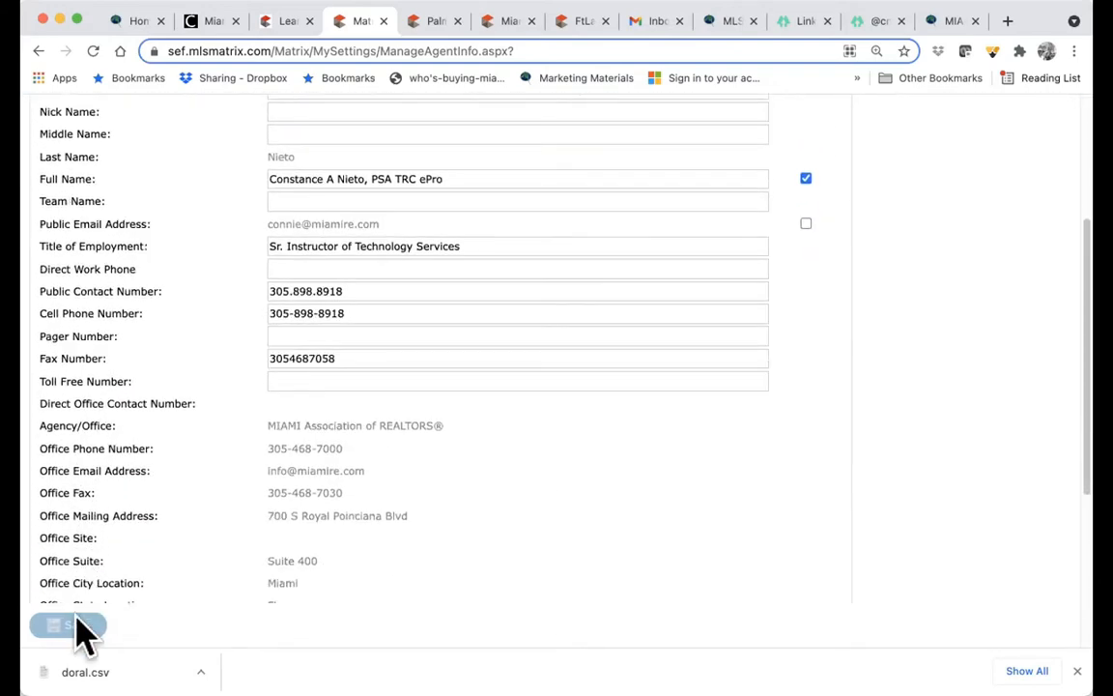
{"action": "scroll", "coordinate": [382, 425], "scroll_direction": "up", "scroll_amount": 5}
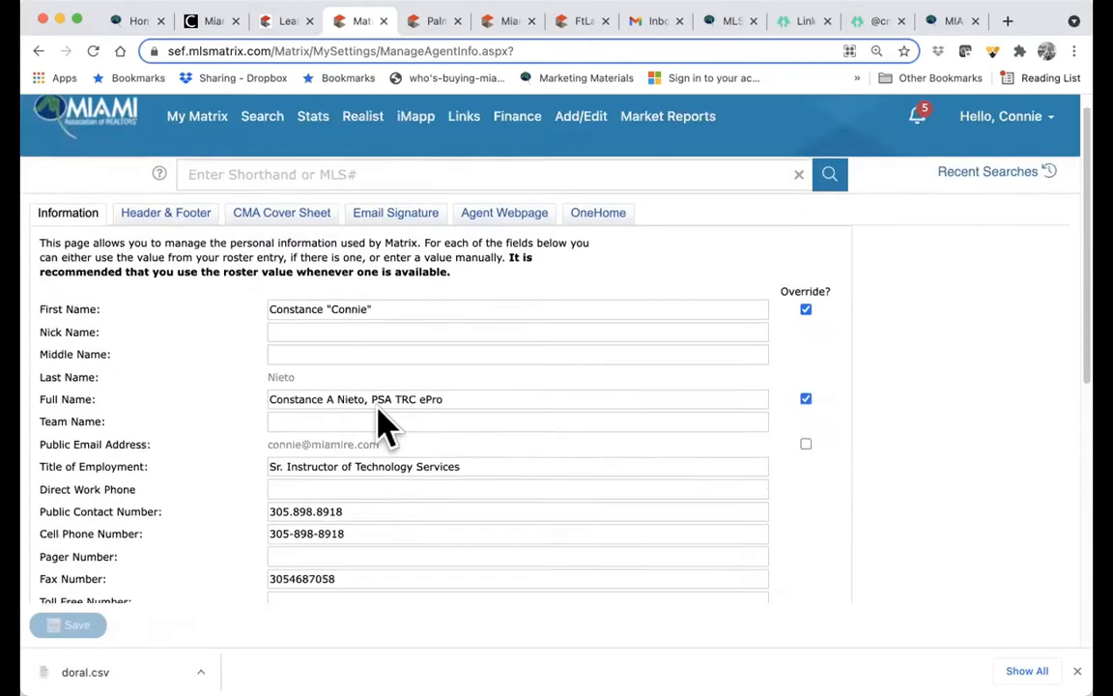
{"action": "scroll", "coordinate": [383, 426], "scroll_direction": "up", "scroll_amount": 1}
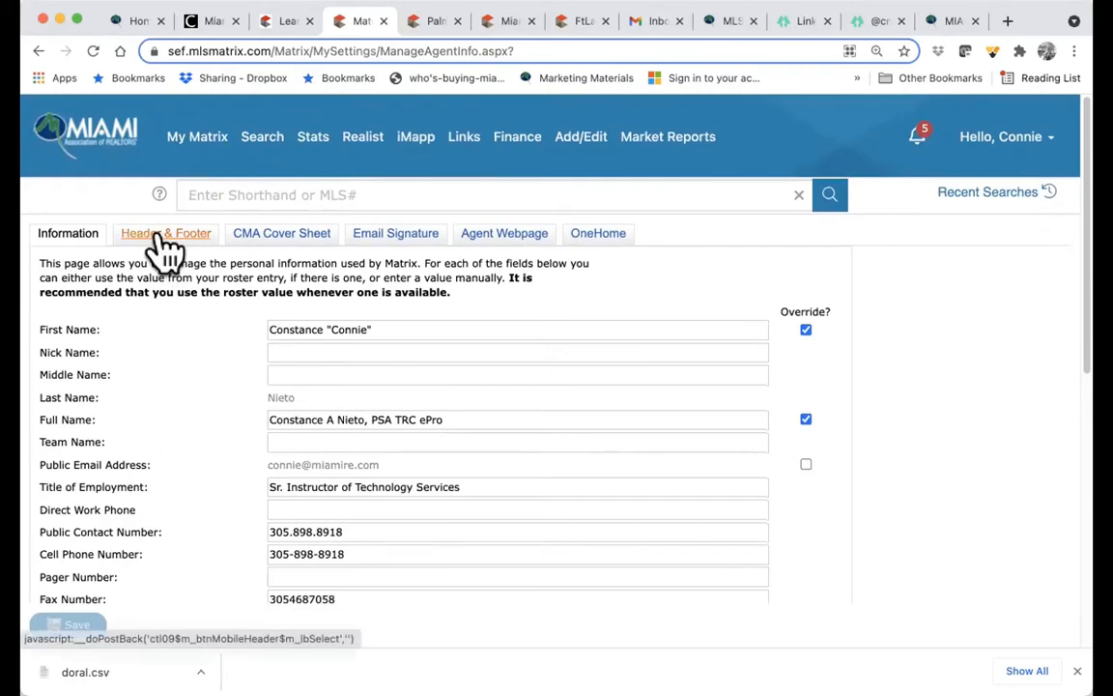
- Open the Header & Footer tab and scroll through its banner options
{"action": "left_click", "coordinate": [159, 240]}
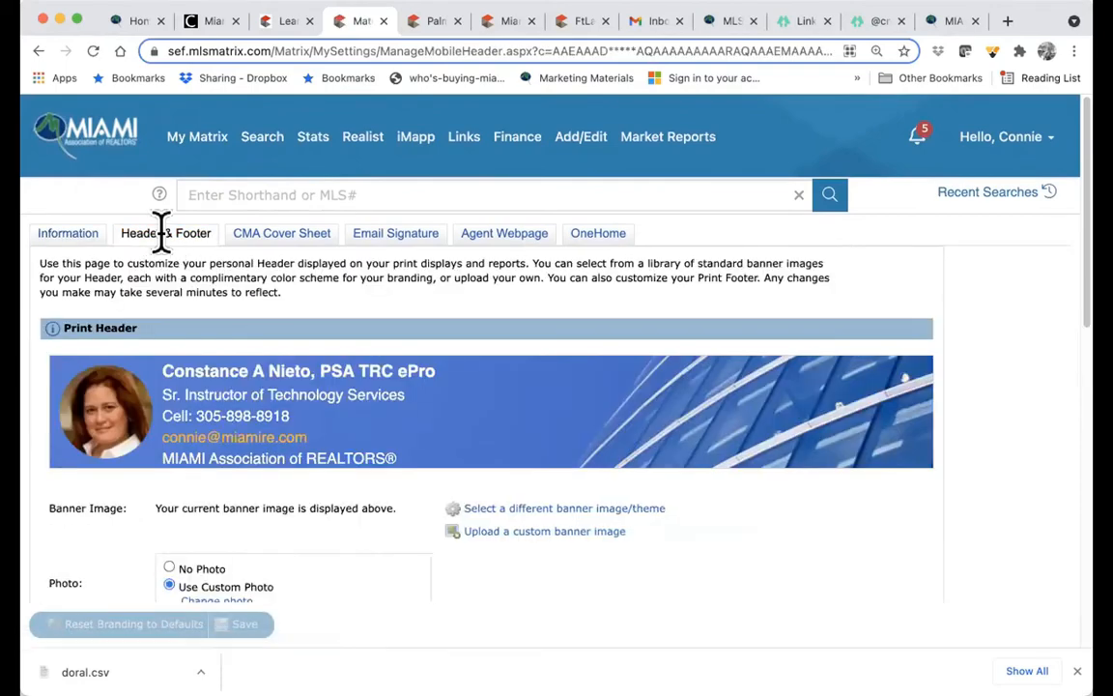
{"action": "scroll", "coordinate": [221, 422], "scroll_direction": "down", "scroll_amount": 3}
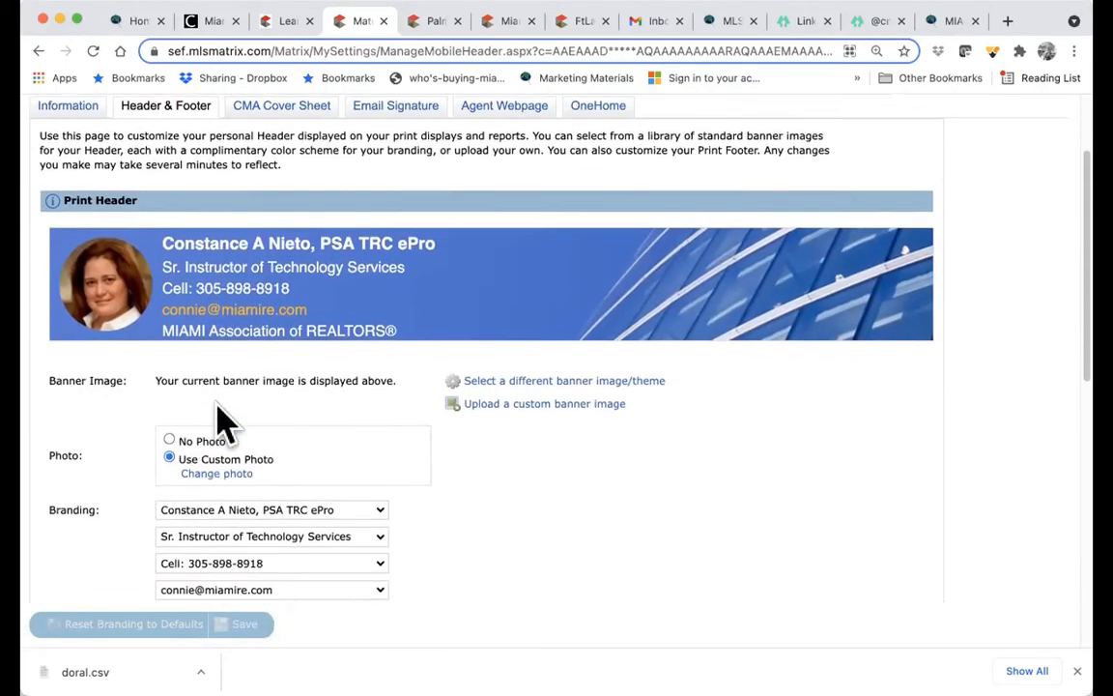
{"action": "scroll", "coordinate": [221, 422], "scroll_direction": "up", "scroll_amount": 2}
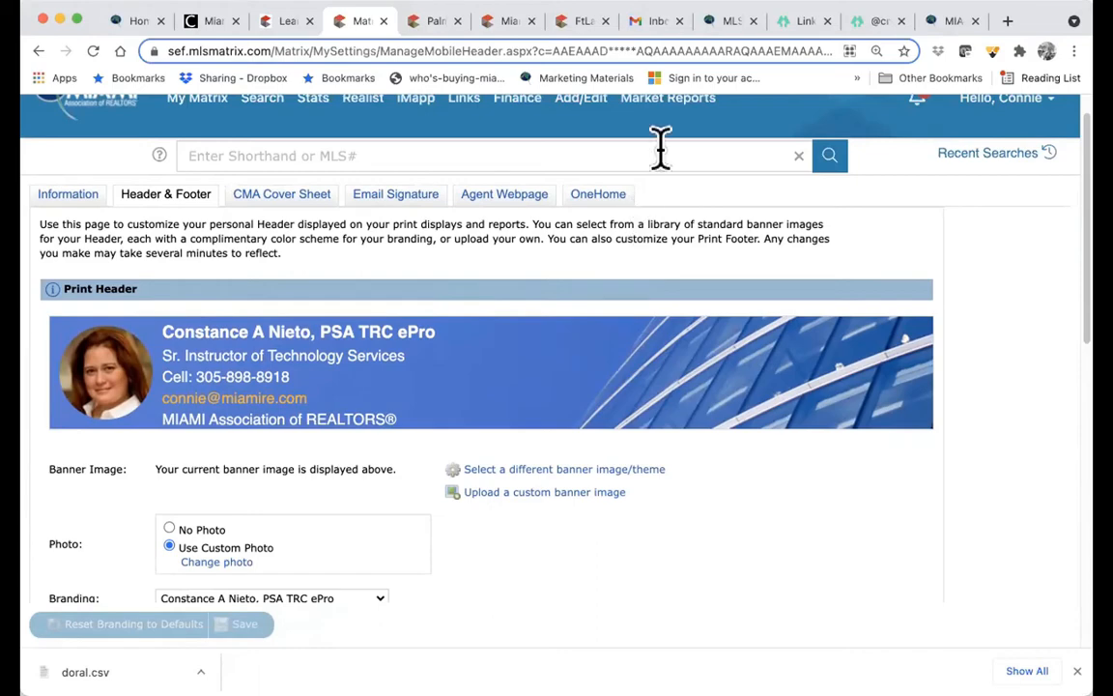
{"action": "scroll", "coordinate": [576, 391], "scroll_direction": "down", "scroll_amount": 3}
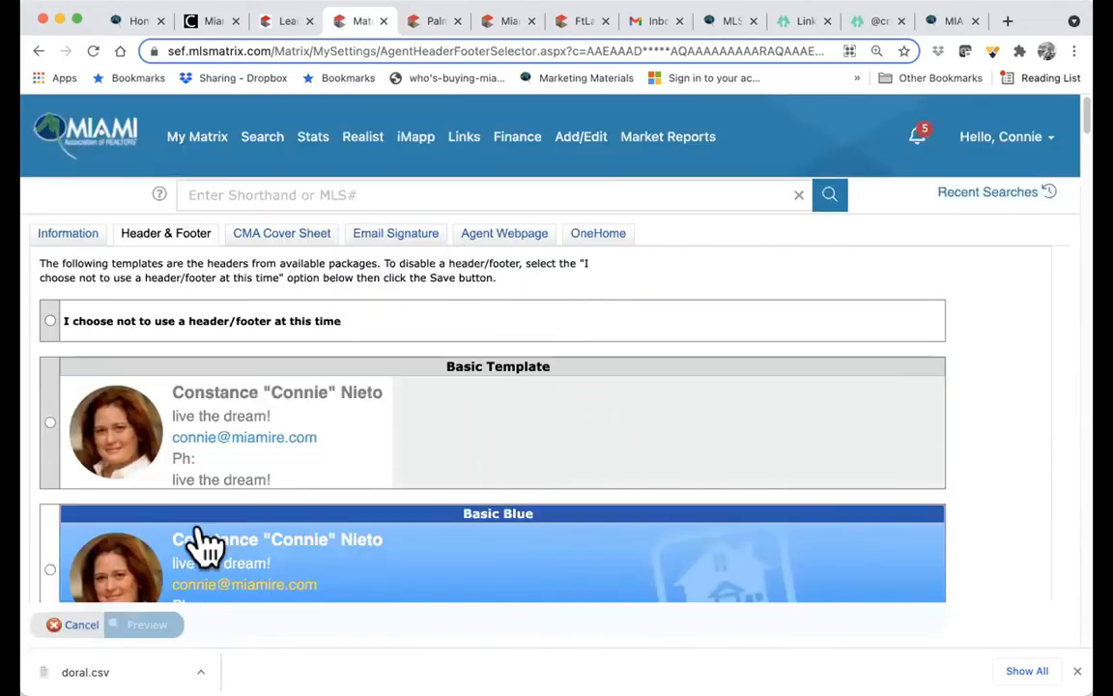
- Select the Garden Patio banner template and preview it in the print header
{"action": "scroll", "coordinate": [164, 570], "scroll_direction": "down", "scroll_amount": 3}
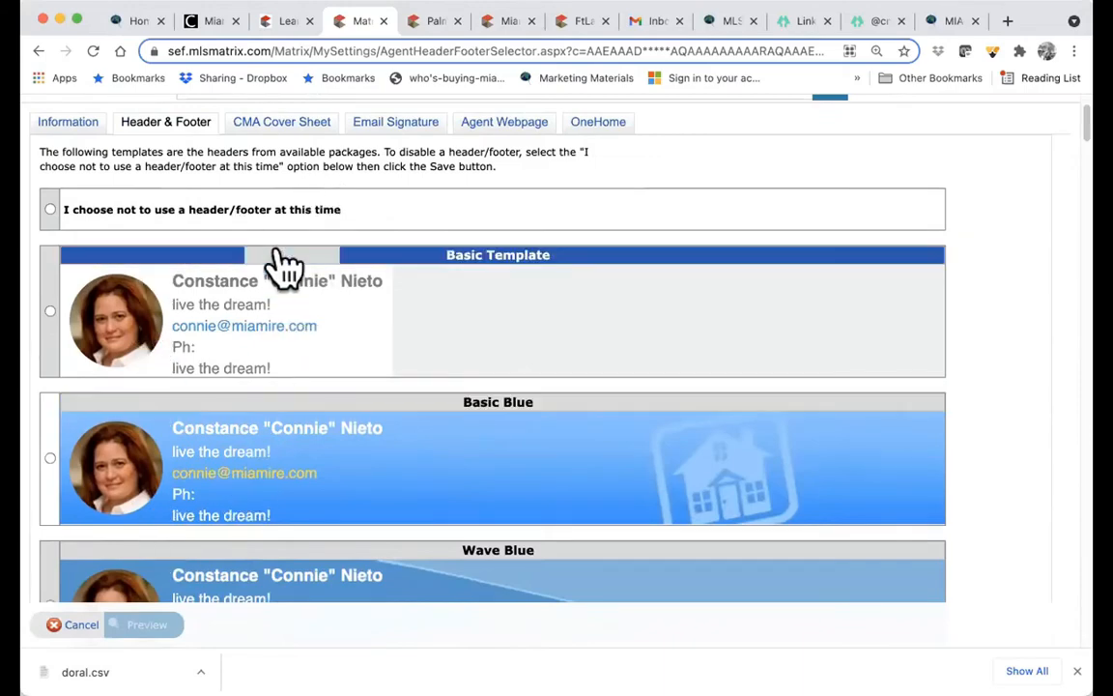
{"action": "scroll", "coordinate": [275, 362], "scroll_direction": "down", "scroll_amount": 1}
{"action": "scroll", "coordinate": [275, 365], "scroll_direction": "down", "scroll_amount": 13}
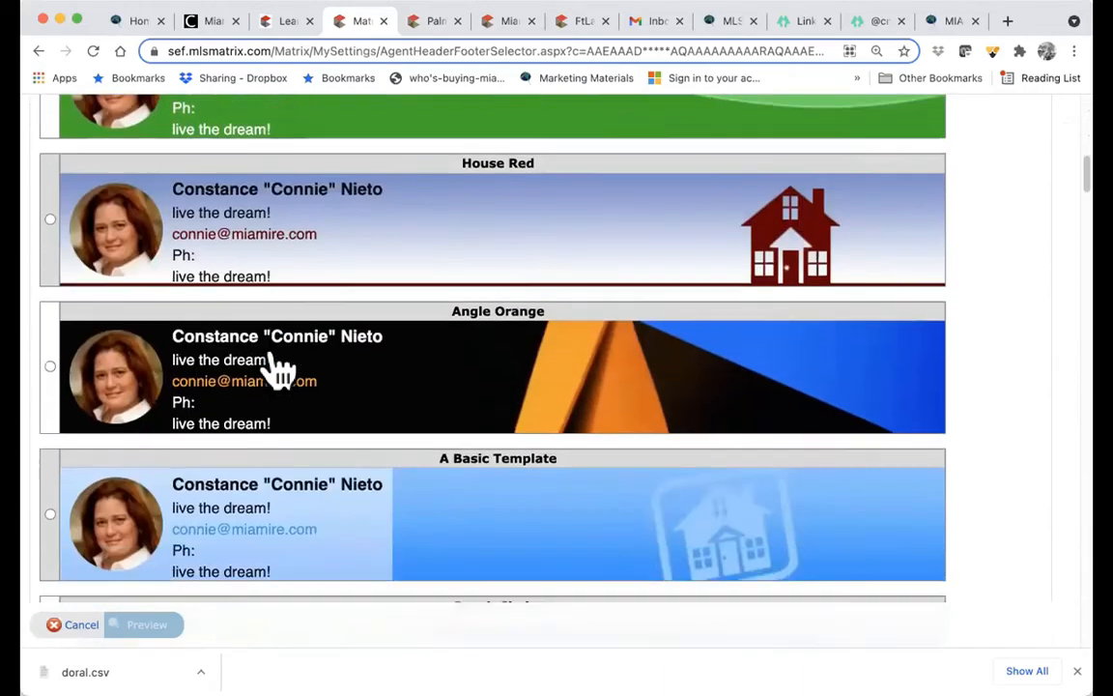
{"action": "scroll", "coordinate": [278, 367], "scroll_direction": "down", "scroll_amount": 11}
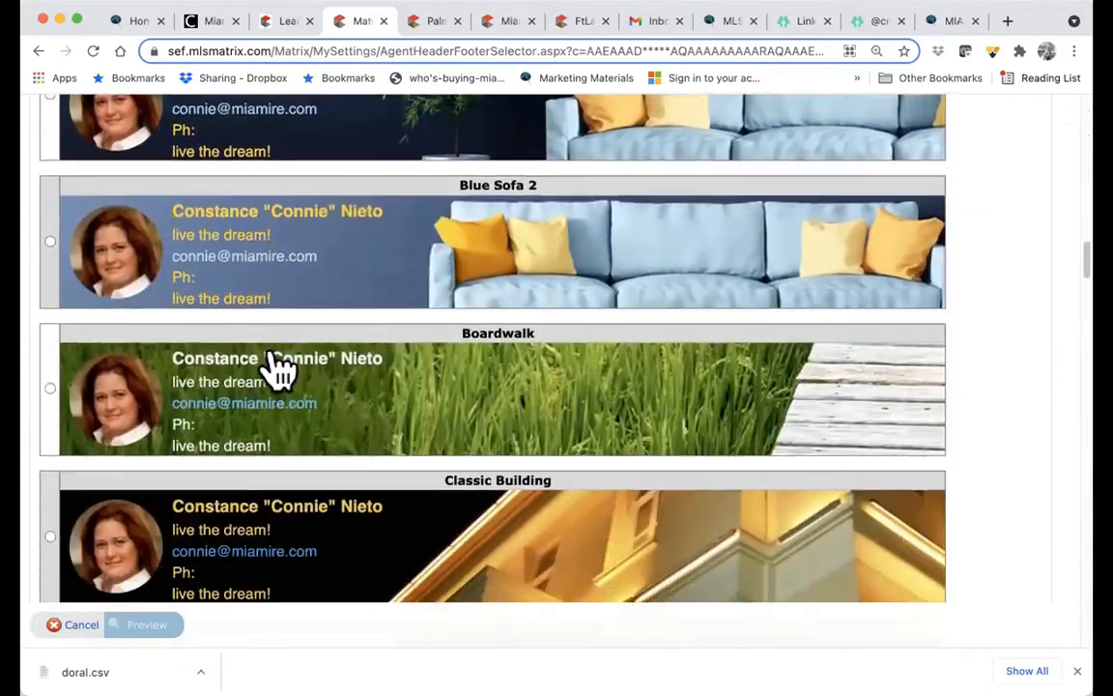
{"action": "scroll", "coordinate": [279, 367], "scroll_direction": "down", "scroll_amount": 6}
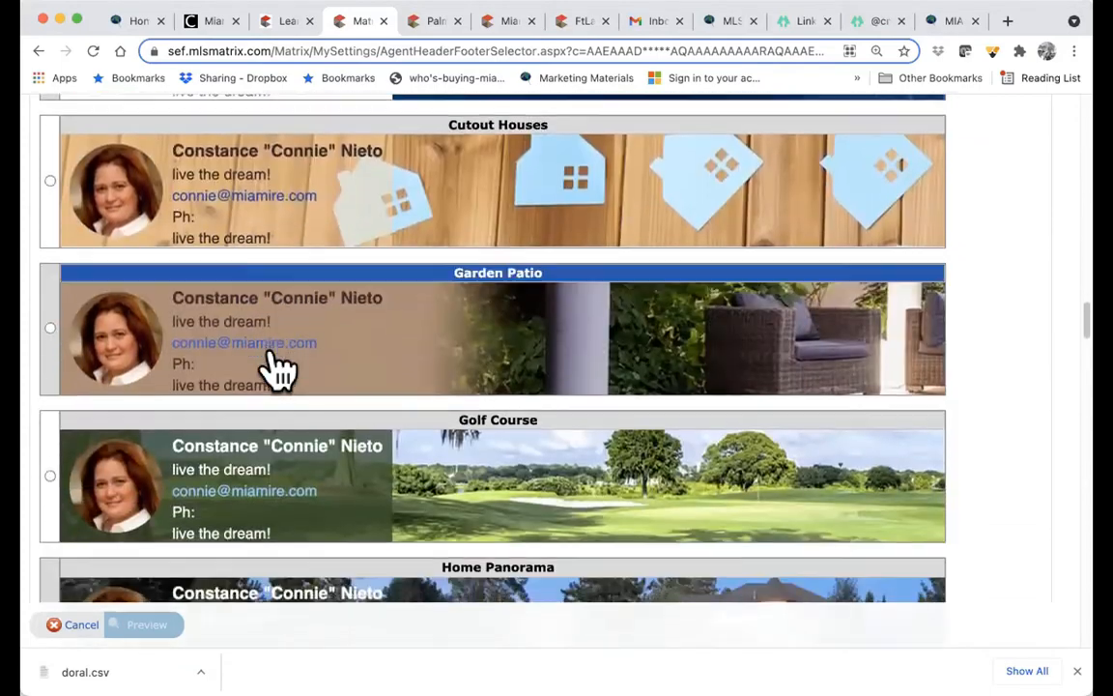
{"action": "scroll", "coordinate": [276, 365], "scroll_direction": "up", "scroll_amount": 3}
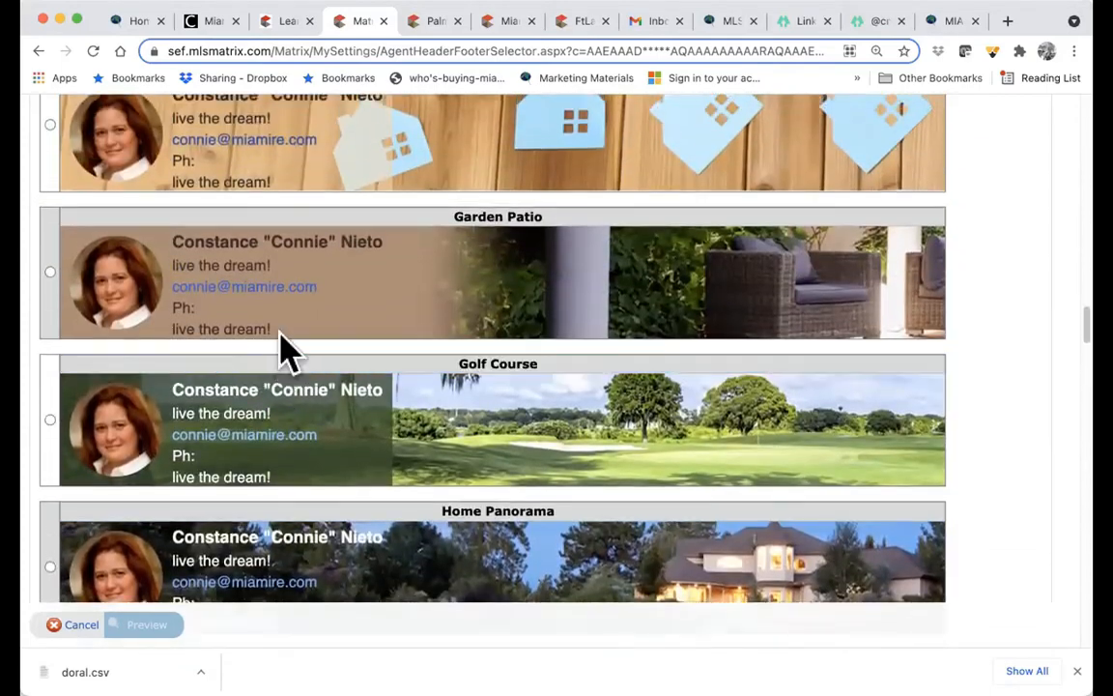
{"action": "left_click", "coordinate": [50, 272]}
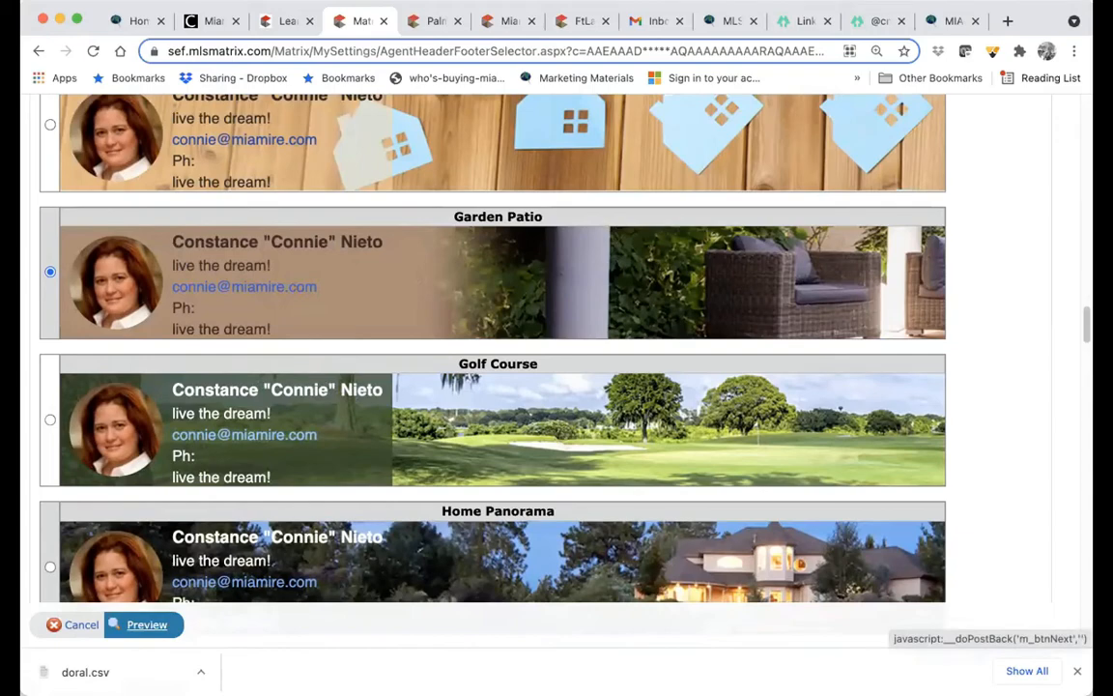
{"action": "left_click", "coordinate": [147, 624]}
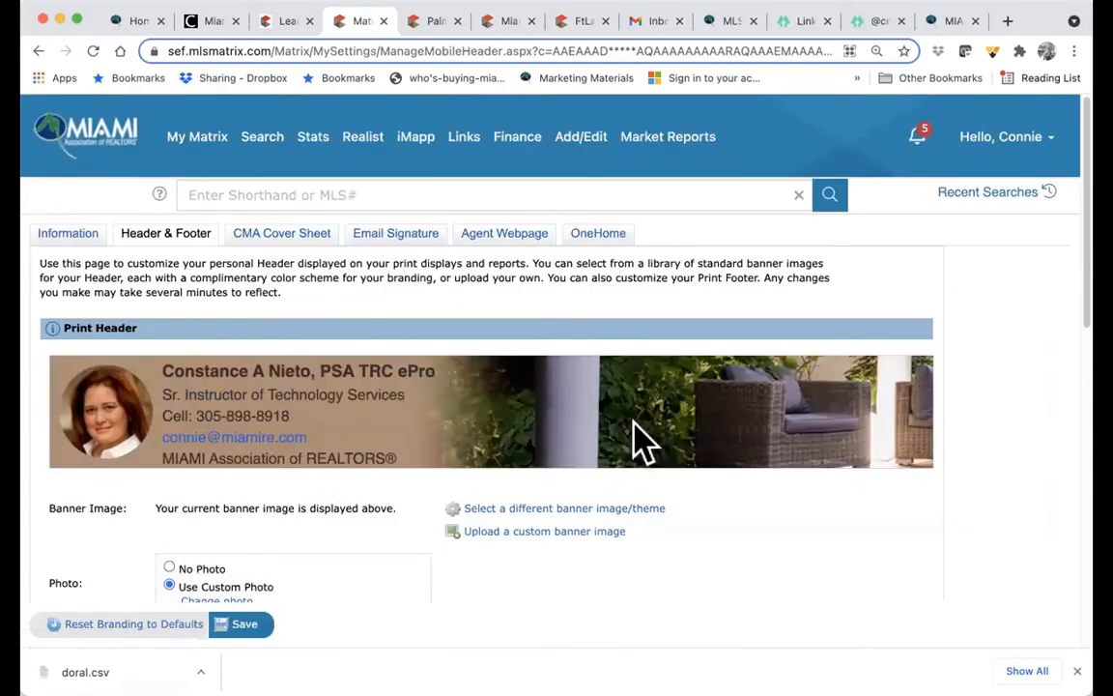
{"action": "scroll", "coordinate": [643, 442], "scroll_direction": "down", "scroll_amount": 5}
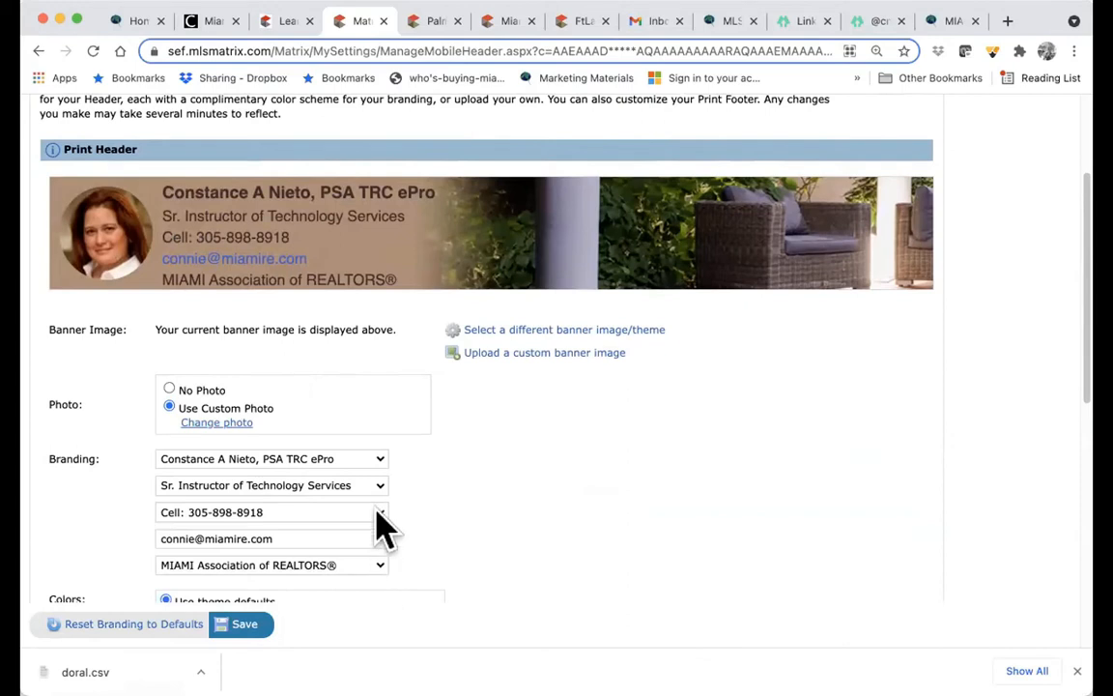
{"action": "left_click", "coordinate": [377, 460]}
{"action": "left_click", "coordinate": [376, 459]}
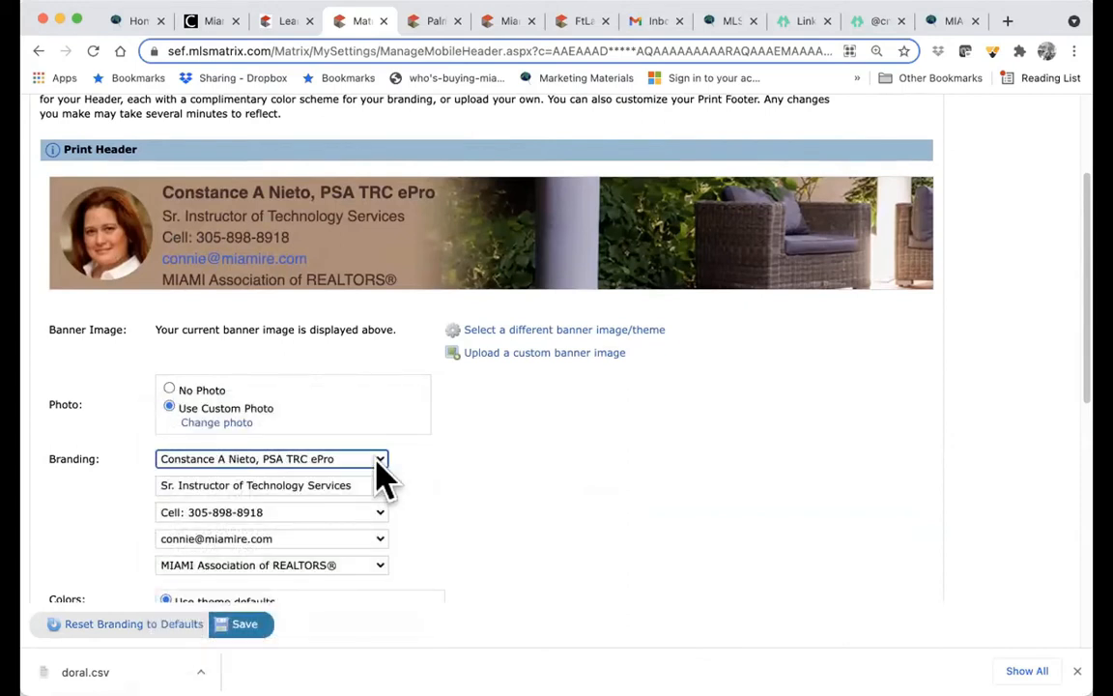
{"action": "left_click", "coordinate": [378, 461]}
{"action": "left_click", "coordinate": [361, 462]}
{"action": "scroll", "coordinate": [360, 604], "scroll_direction": "up", "scroll_amount": 3}
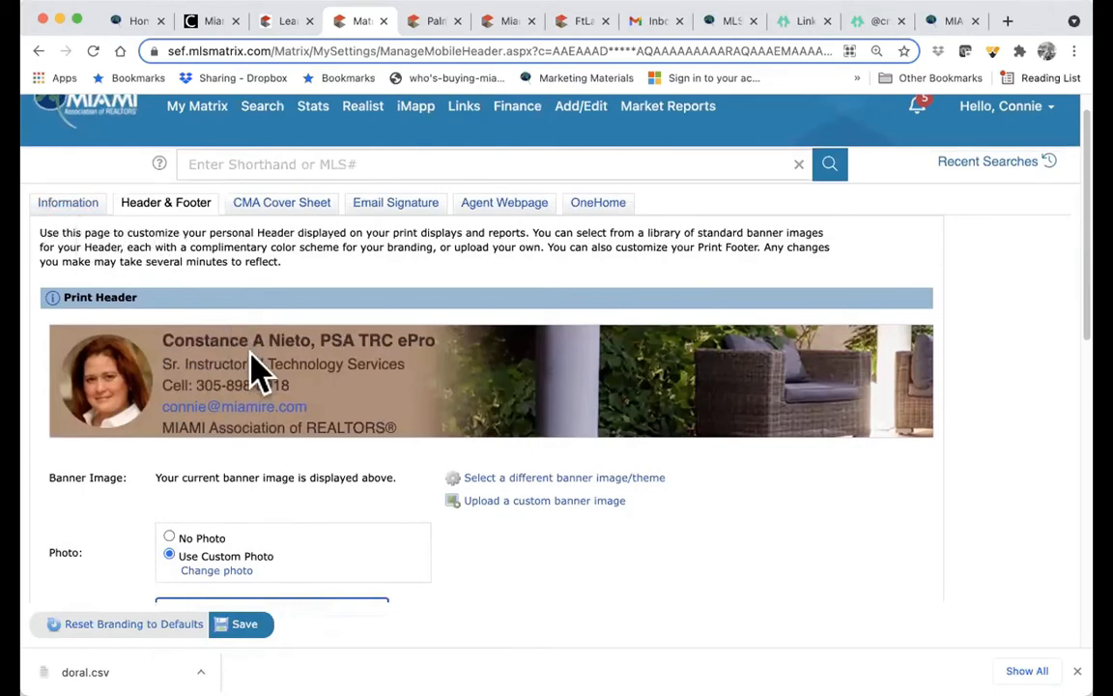
{"action": "scroll", "coordinate": [437, 588], "scroll_direction": "down", "scroll_amount": 5}
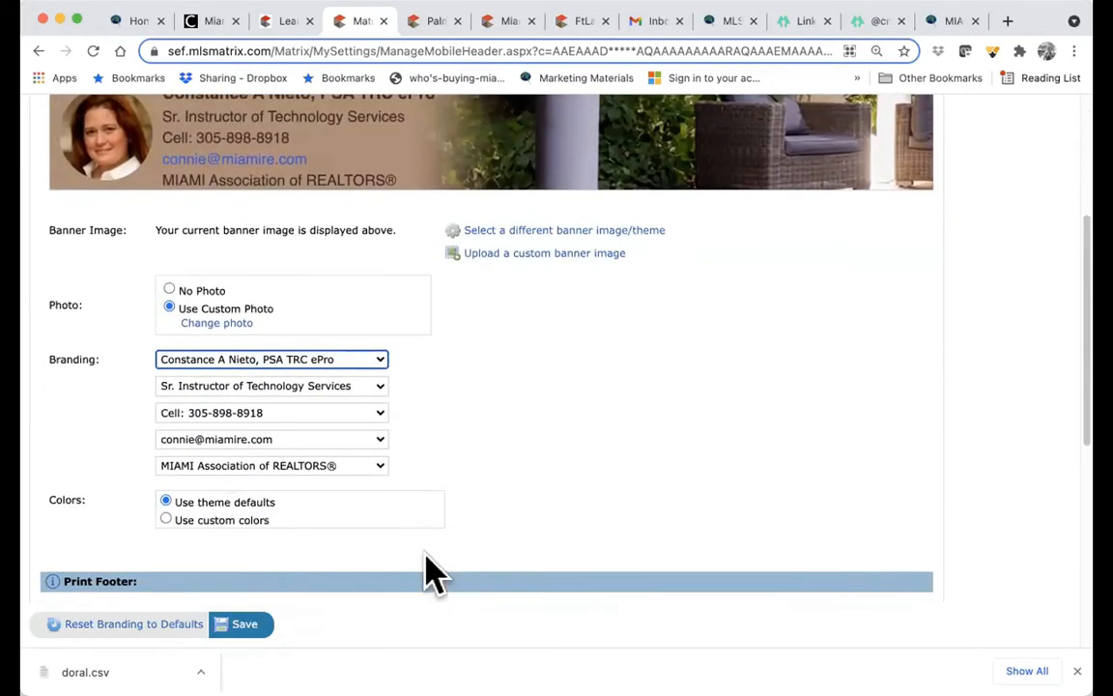
{"action": "left_click", "coordinate": [379, 388]}
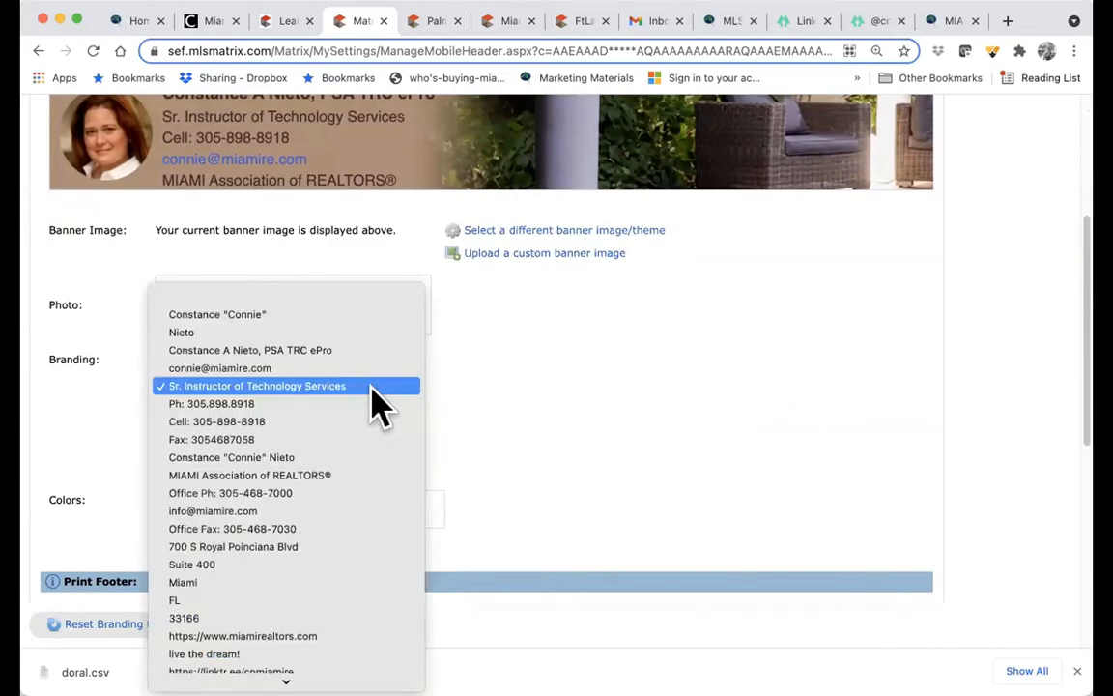
{"action": "left_click", "coordinate": [373, 390]}
{"action": "left_click", "coordinate": [381, 413]}
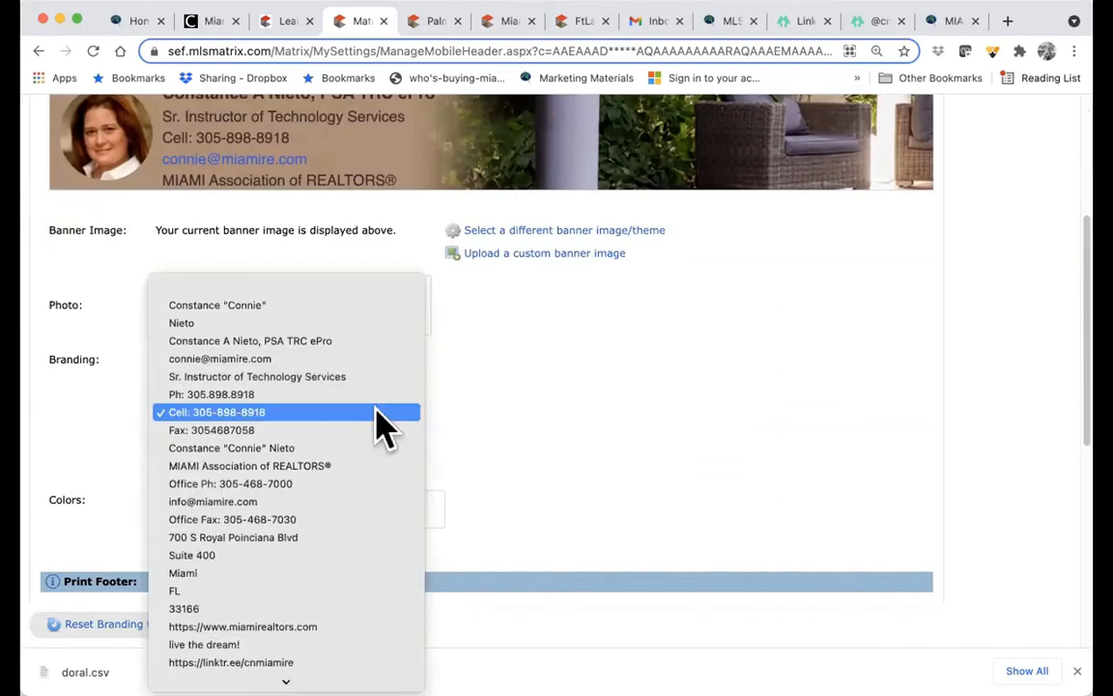
{"action": "left_click", "coordinate": [383, 415]}
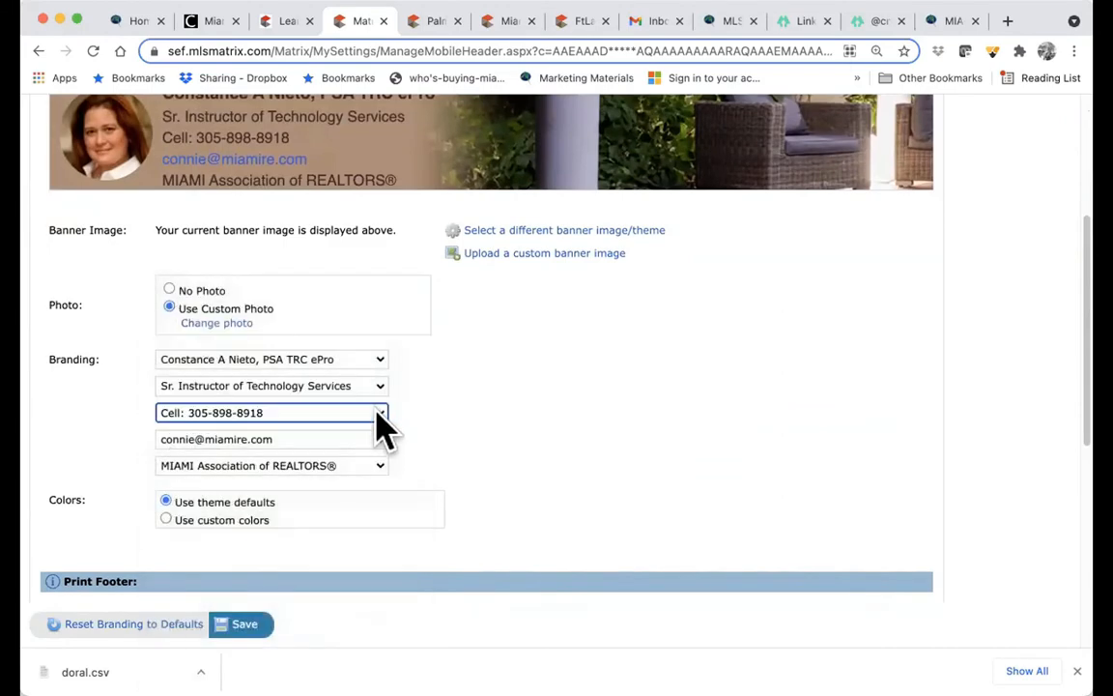
{"action": "left_click", "coordinate": [377, 432]}
{"action": "left_click", "coordinate": [378, 436]}
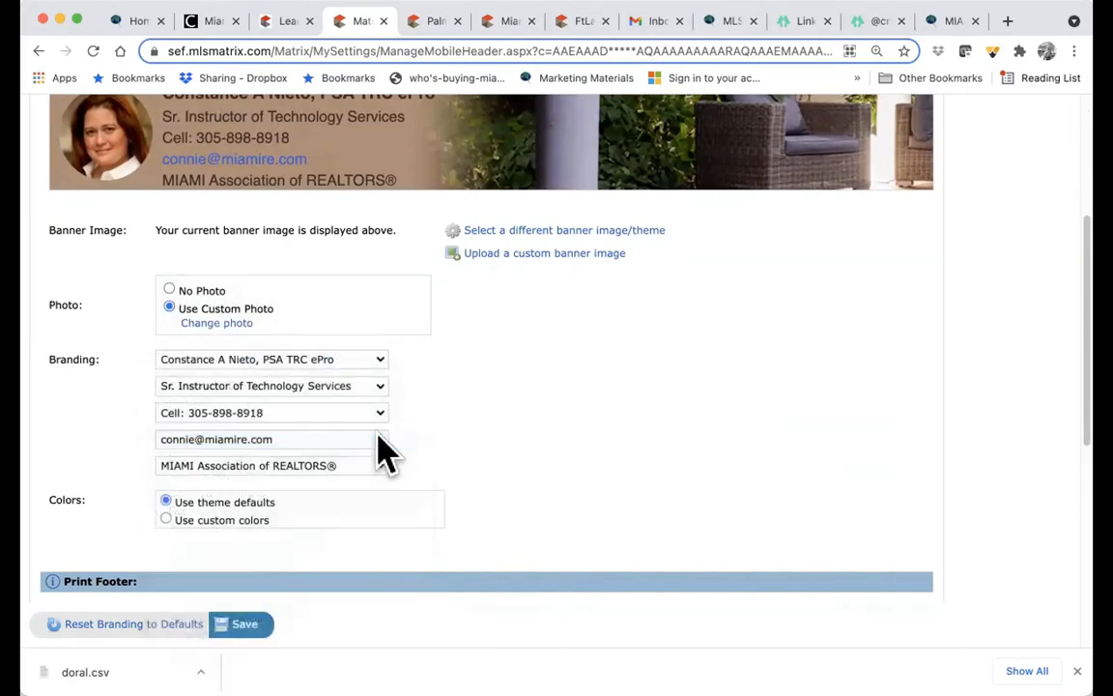
{"action": "left_click", "coordinate": [379, 462]}
{"action": "left_click", "coordinate": [384, 468]}
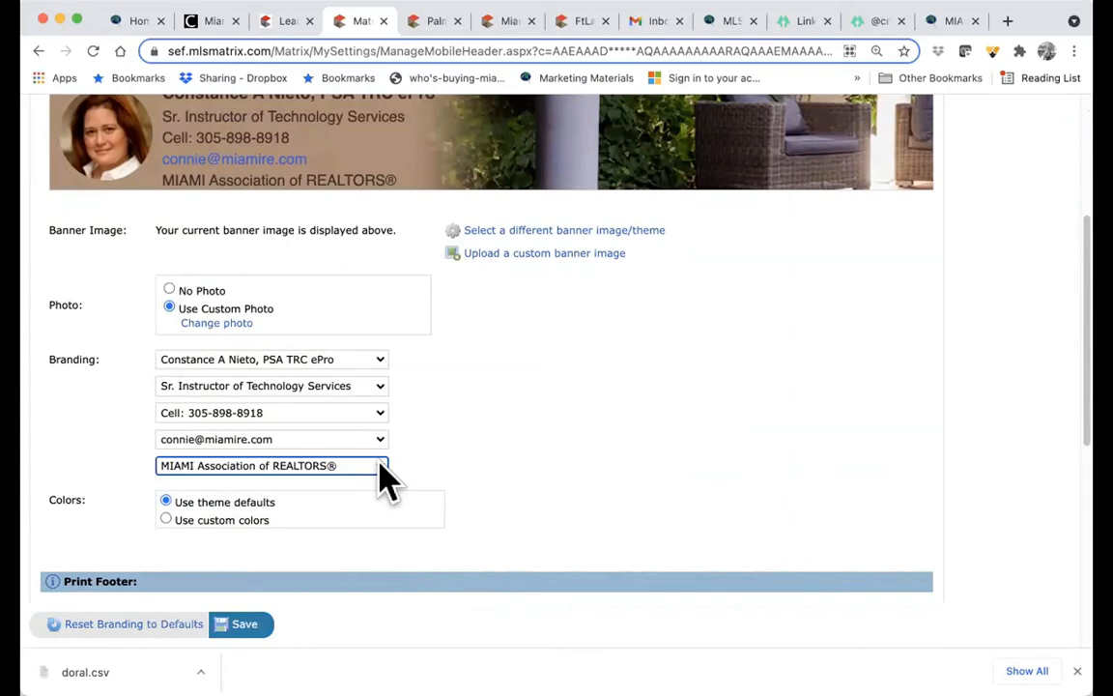
{"action": "scroll", "coordinate": [384, 474], "scroll_direction": "up", "scroll_amount": 1}
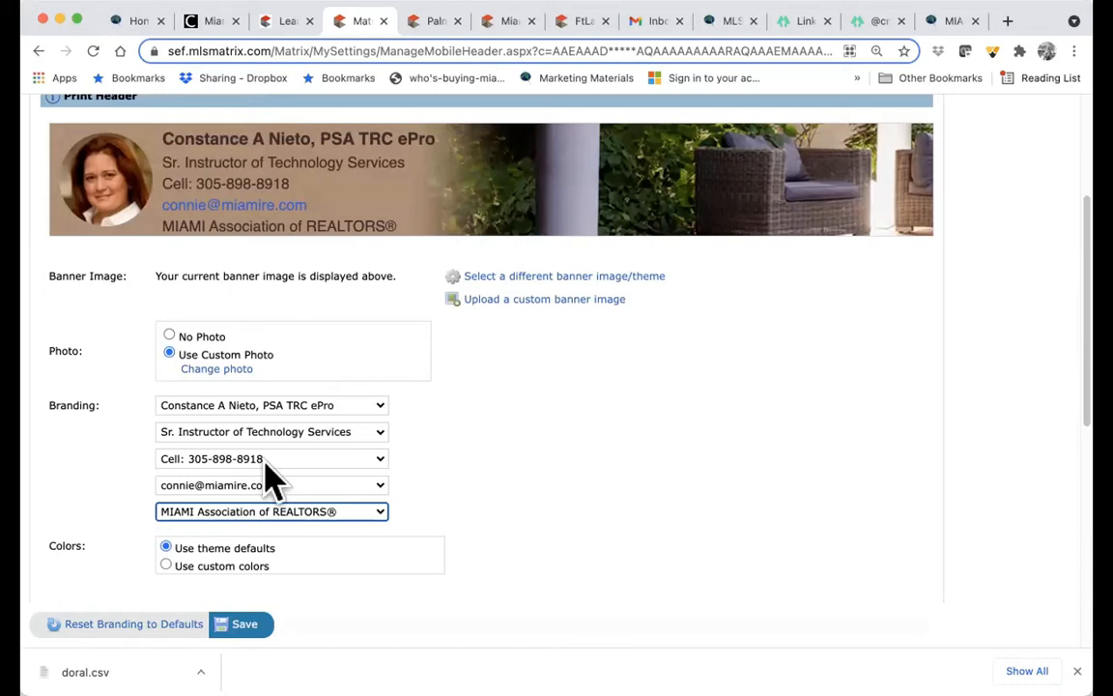
{"action": "scroll", "coordinate": [270, 480], "scroll_direction": "down", "scroll_amount": 3}
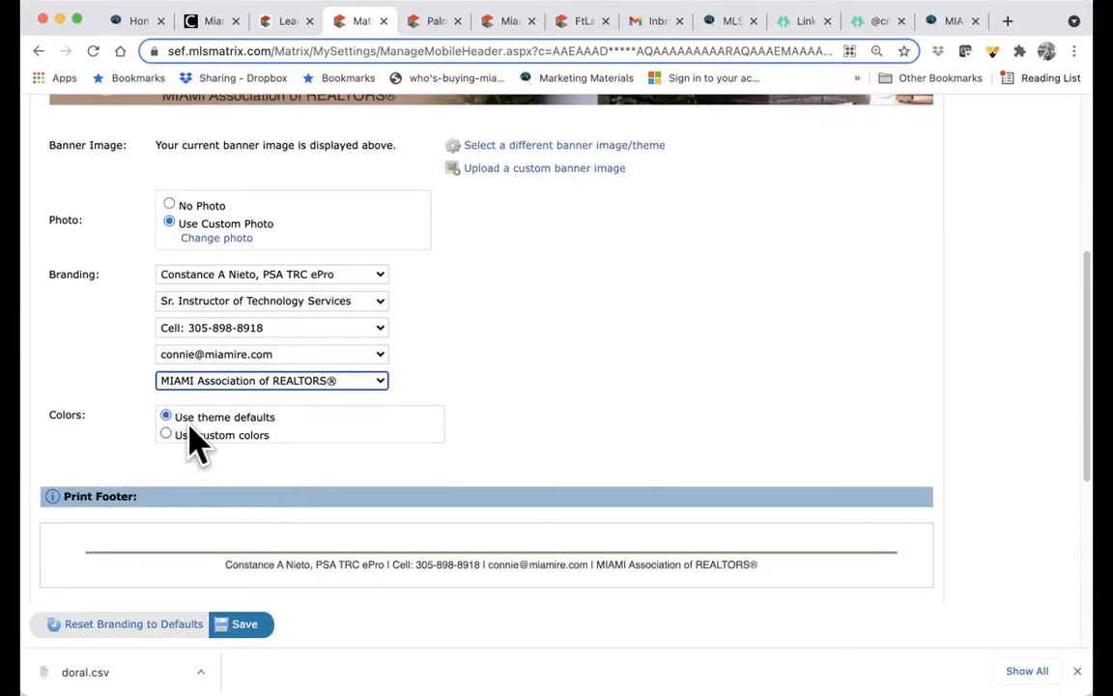
- Set Print Footer back to Yes and leave the footer's Branding name line unchanged
{"action": "scroll", "coordinate": [193, 444], "scroll_direction": "down", "scroll_amount": 3}
{"action": "left_click", "coordinate": [156, 507]}
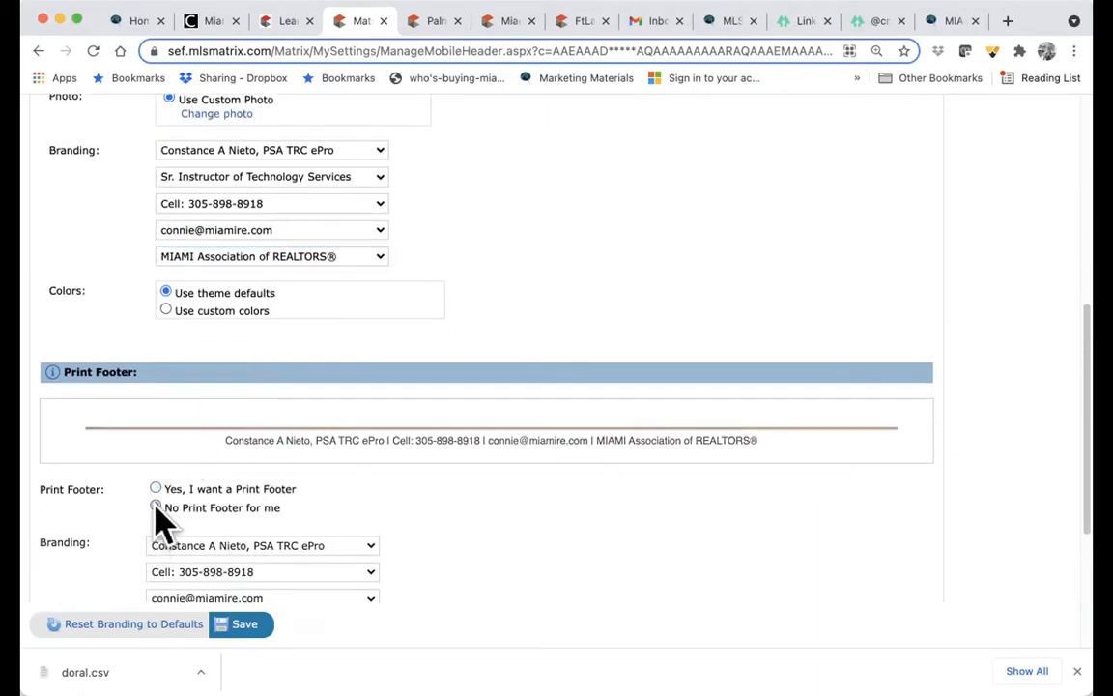
{"action": "left_click", "coordinate": [152, 432]}
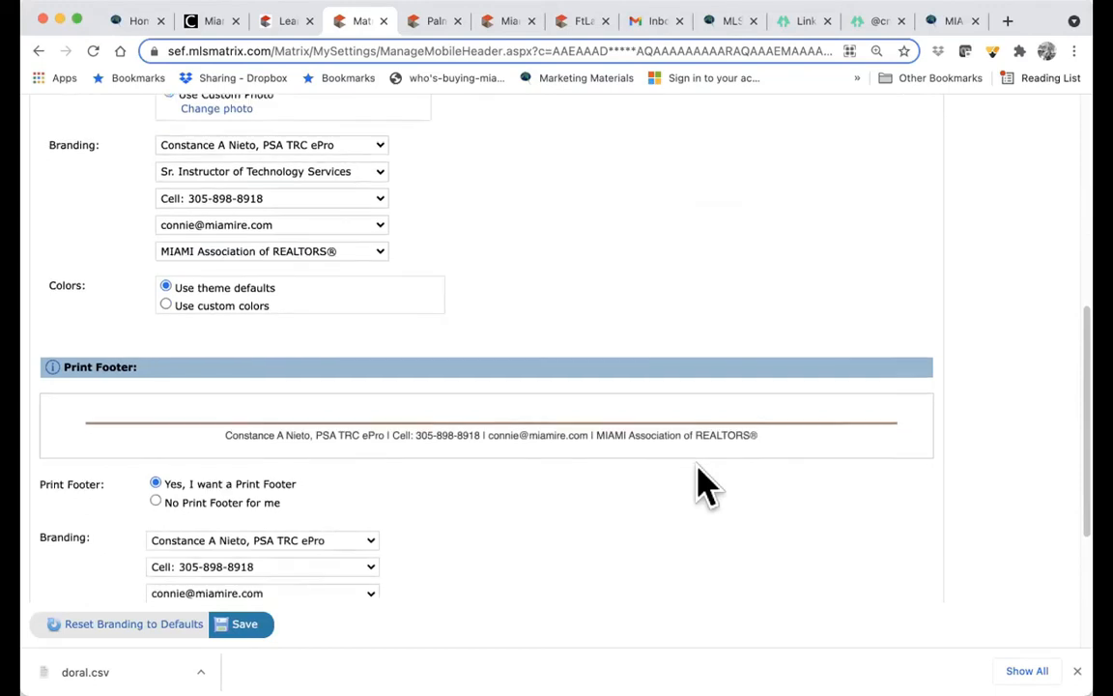
{"action": "scroll", "coordinate": [696, 484], "scroll_direction": "down", "scroll_amount": 2}
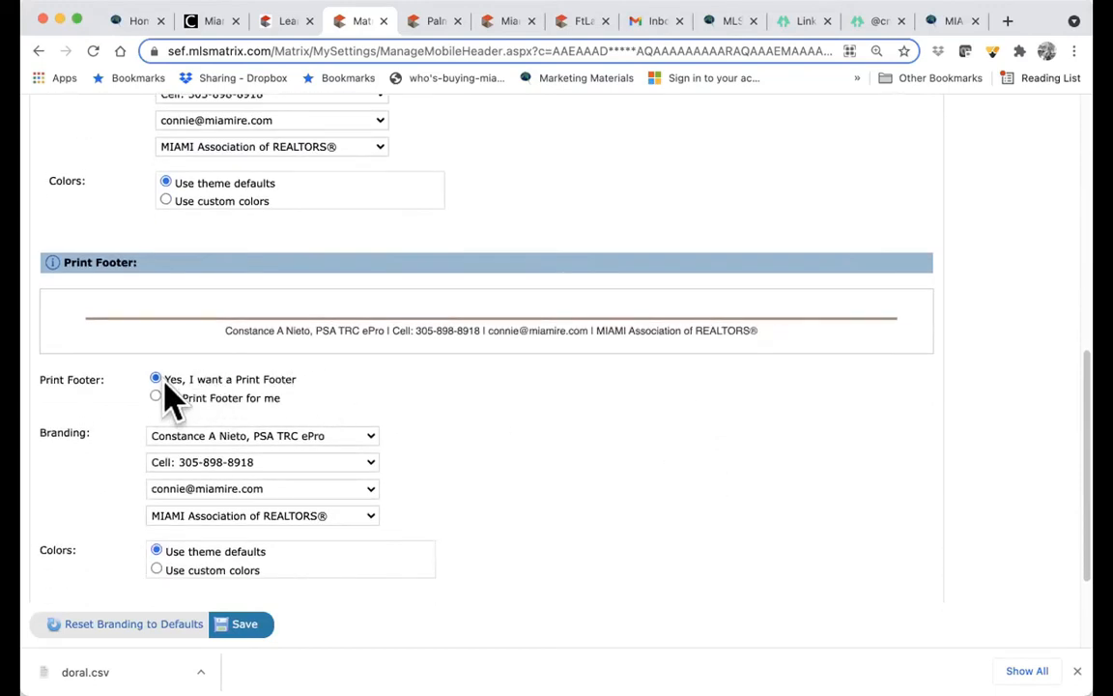
{"action": "left_click", "coordinate": [370, 436]}
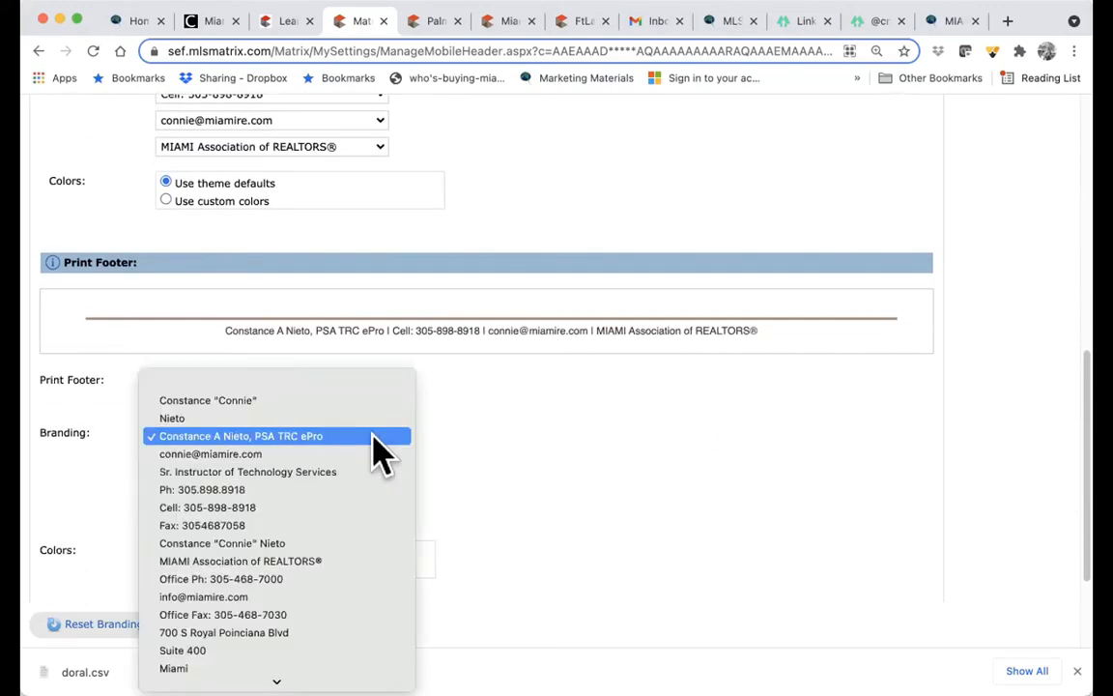
{"action": "left_click", "coordinate": [371, 436]}
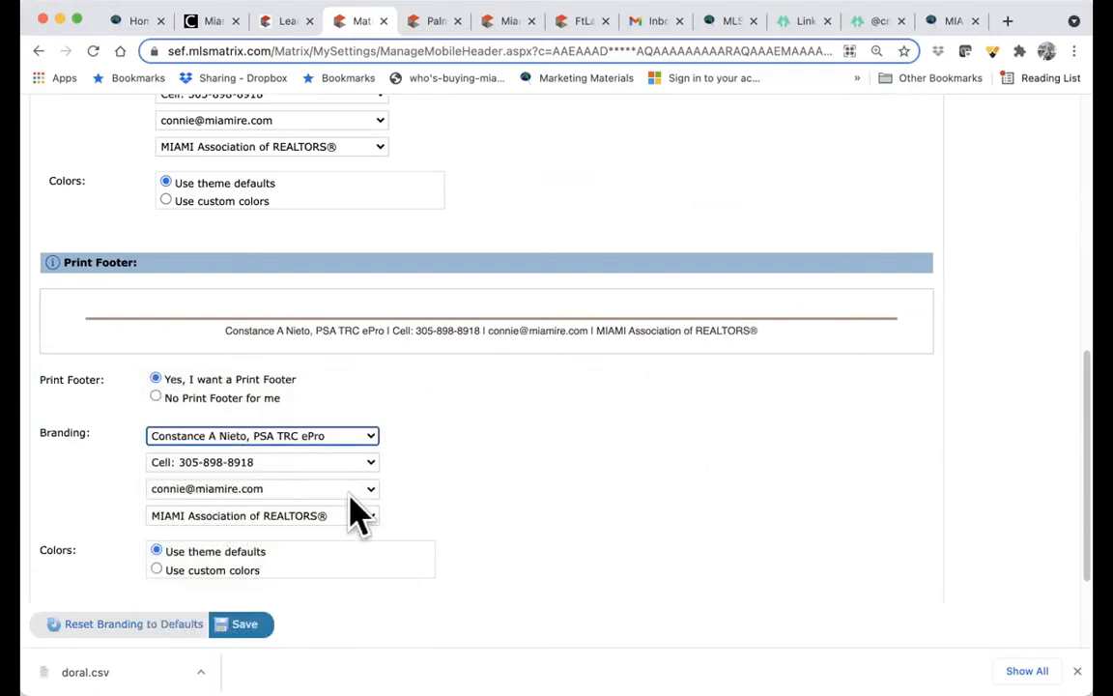
- Save the header and footer settings and go to the CMA Cover Sheet tab
{"action": "scroll", "coordinate": [357, 512], "scroll_direction": "down", "scroll_amount": 2}
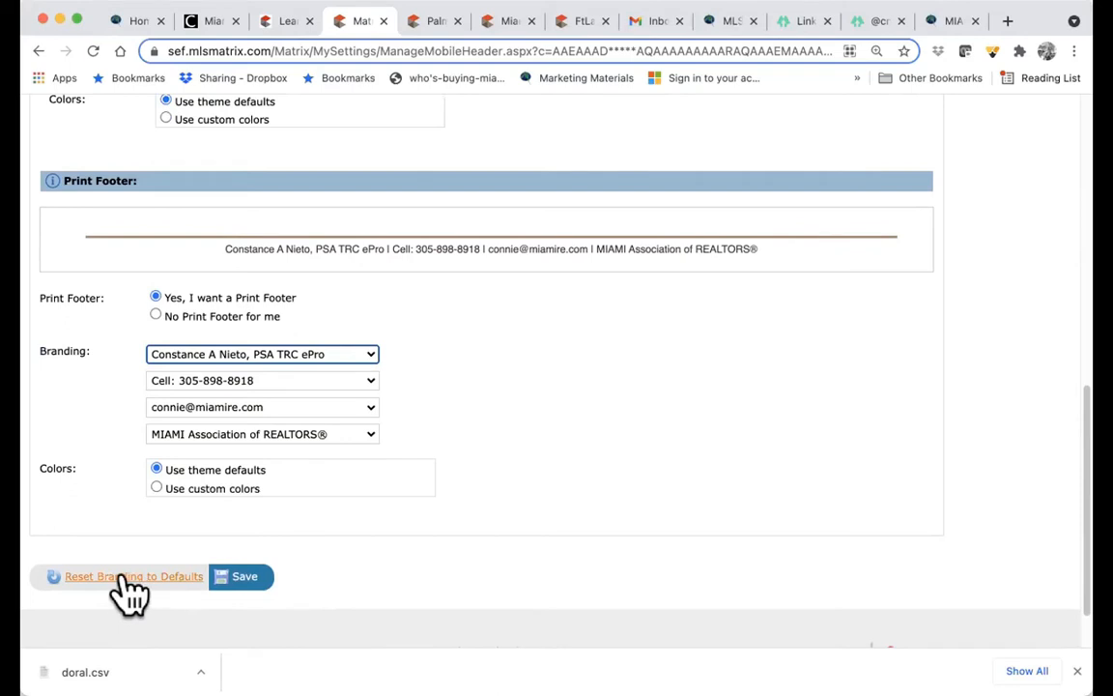
{"action": "left_click", "coordinate": [249, 579]}
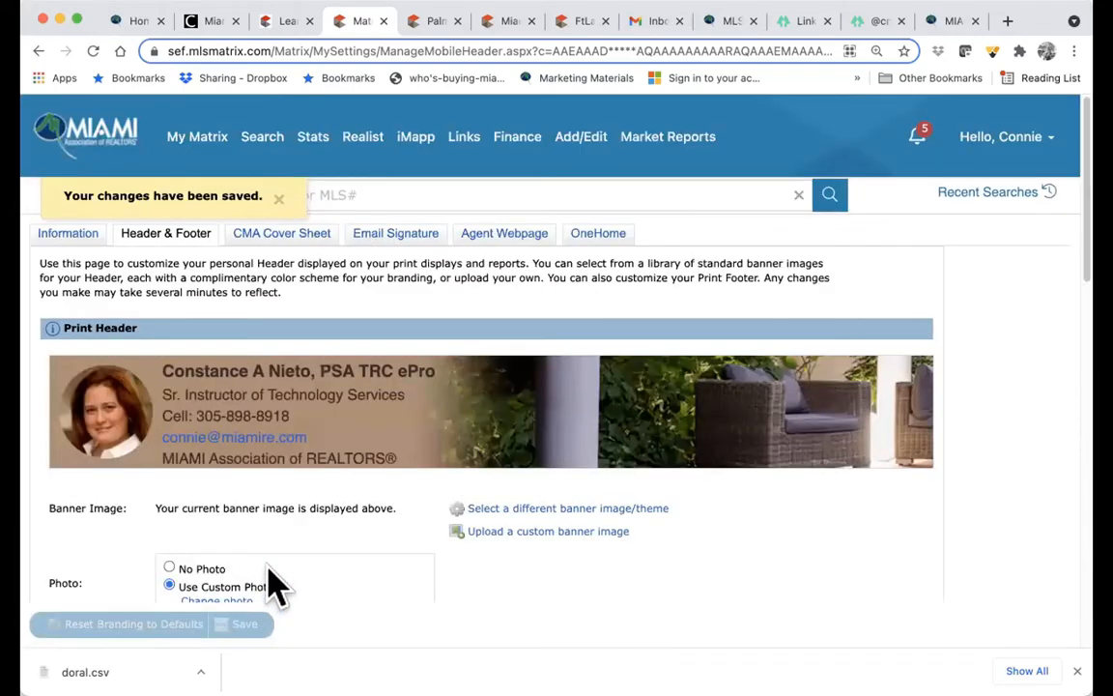
{"action": "left_click", "coordinate": [283, 249]}
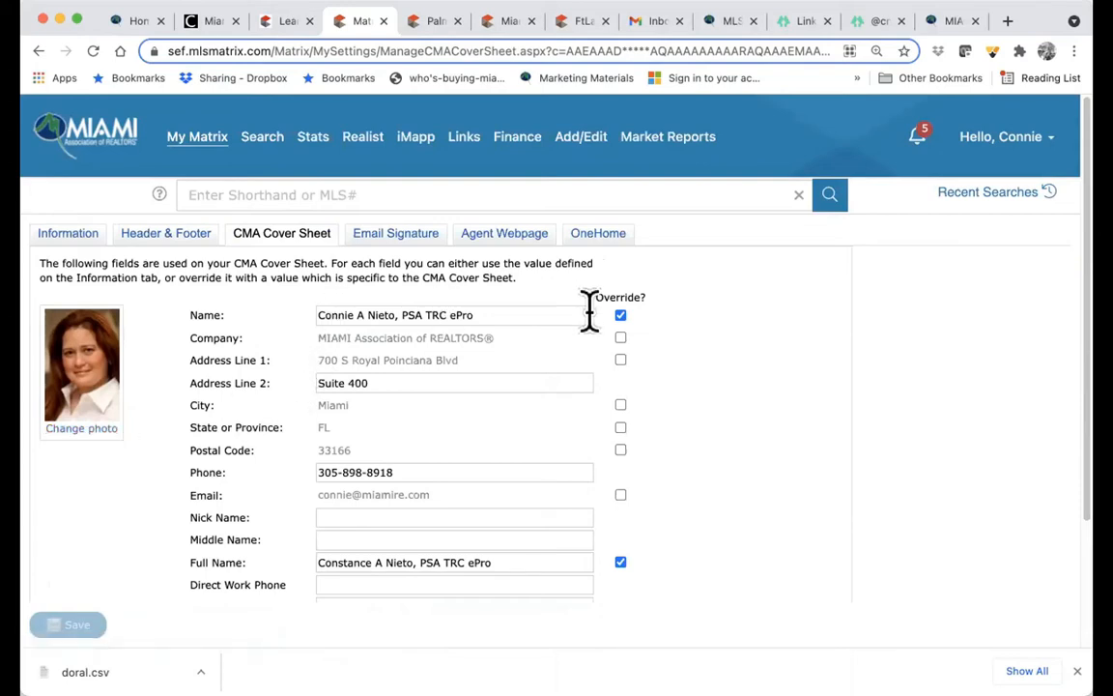
- Keep the CMA Cover Sheet Name Override on, check the trainers website address, and save
{"action": "left_click", "coordinate": [620, 317]}
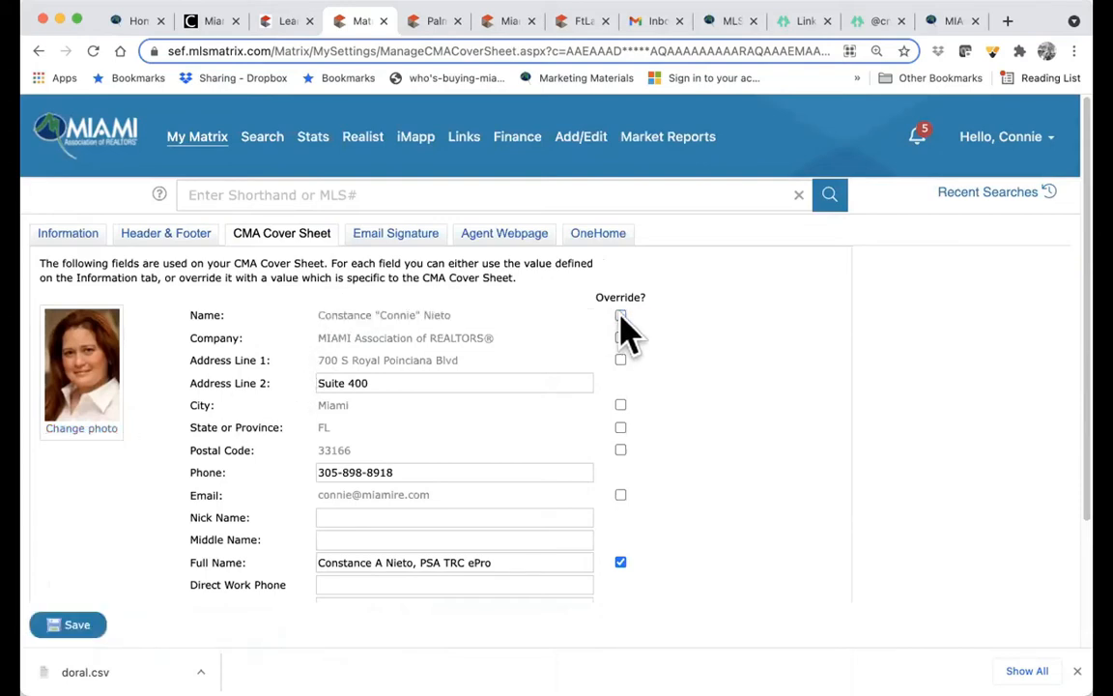
{"action": "left_click", "coordinate": [620, 316]}
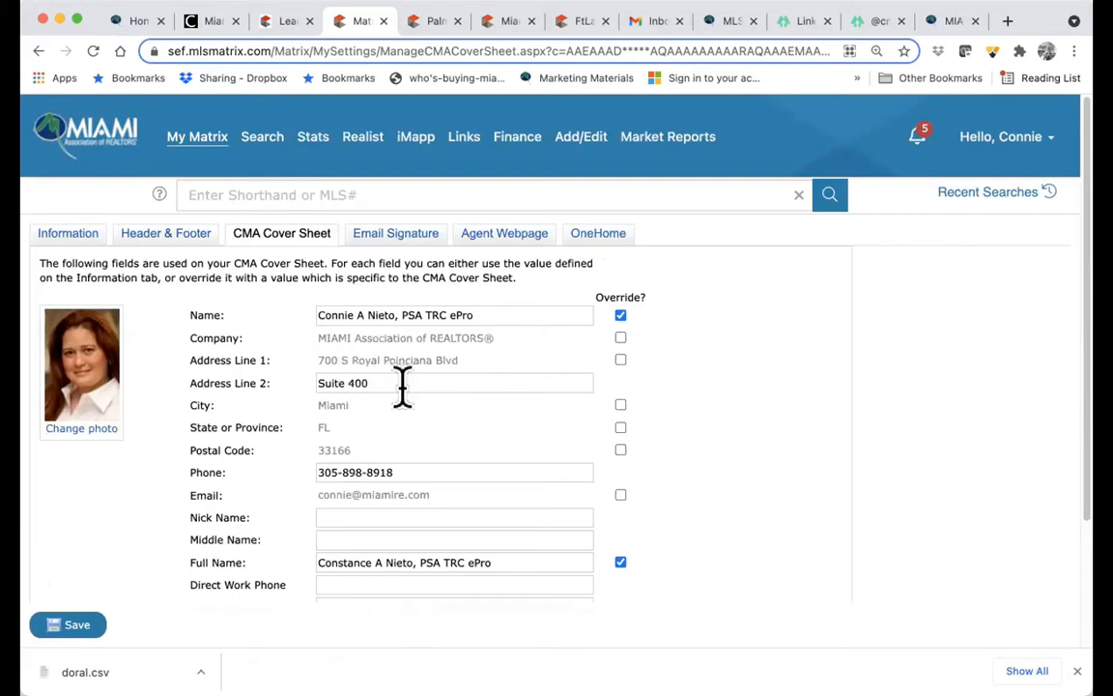
{"action": "scroll", "coordinate": [402, 387], "scroll_direction": "down", "scroll_amount": 3}
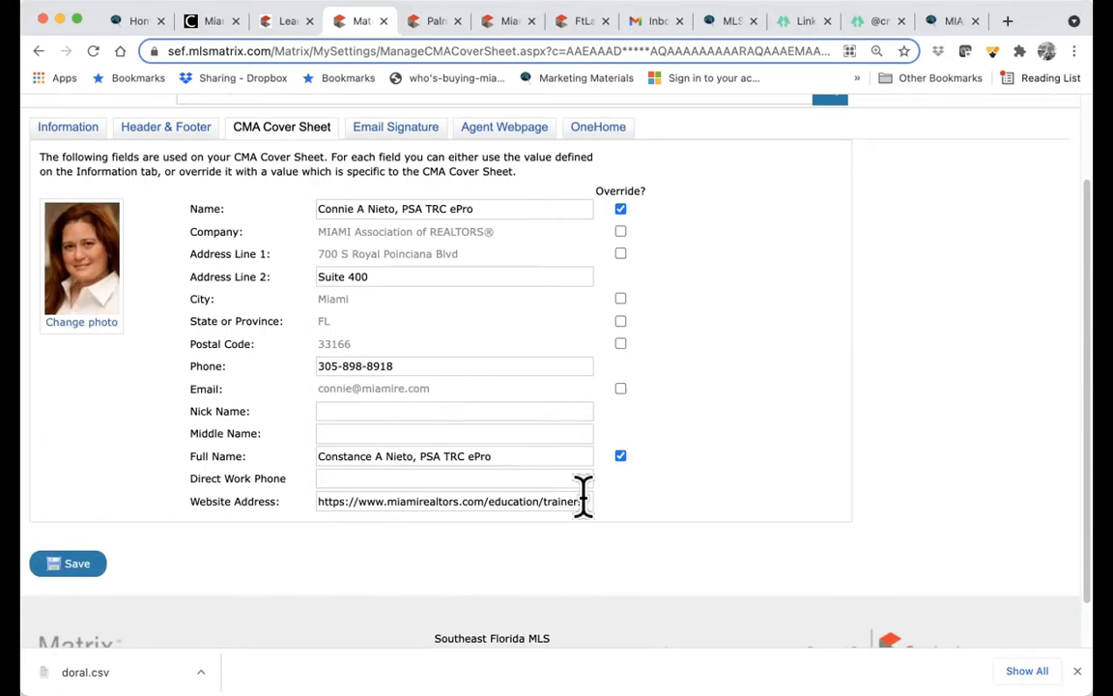
{"action": "scroll", "coordinate": [583, 495], "scroll_direction": "up", "scroll_amount": 2}
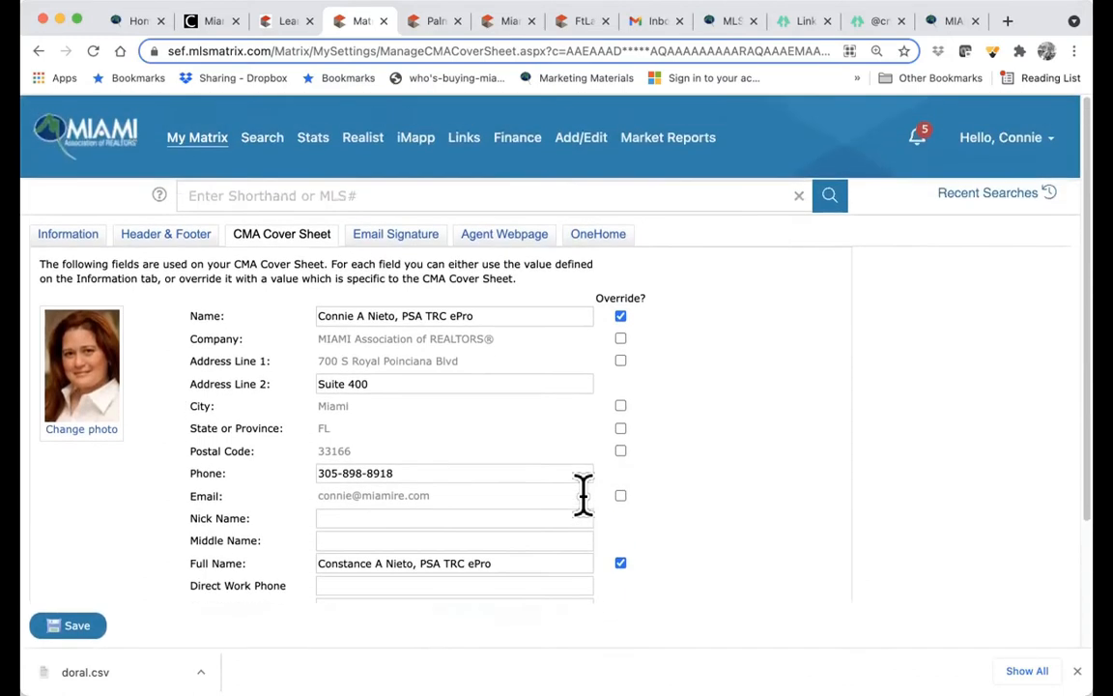
{"action": "scroll", "coordinate": [583, 494], "scroll_direction": "down", "scroll_amount": 4}
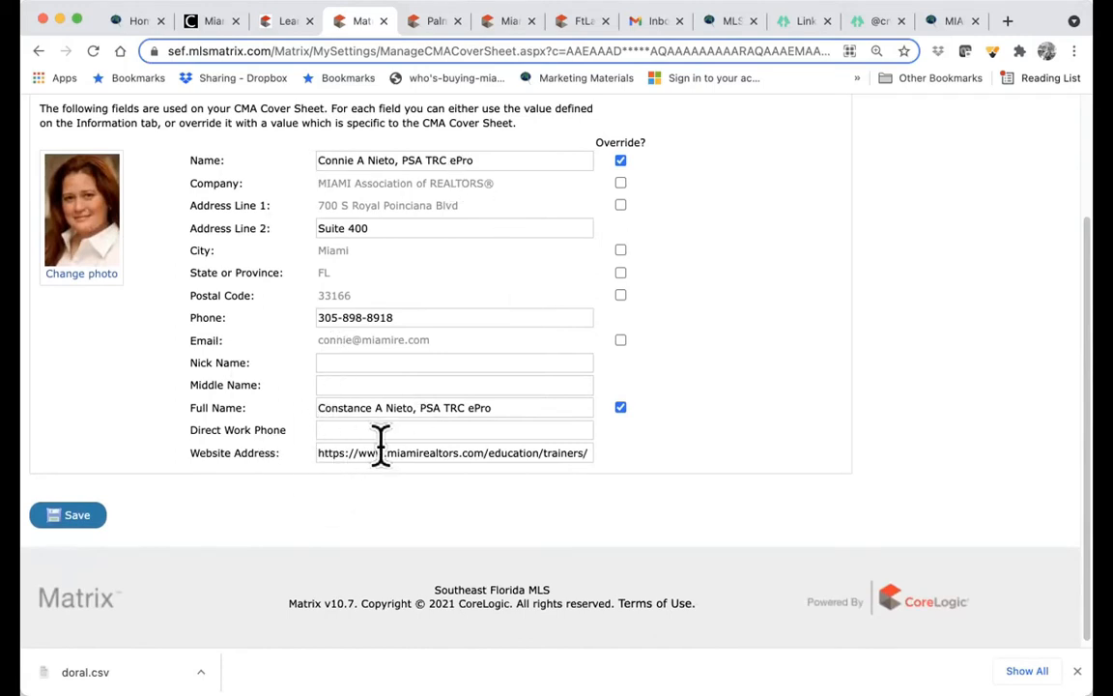
{"action": "scroll", "coordinate": [381, 444], "scroll_direction": "up", "scroll_amount": 2}
{"action": "scroll", "coordinate": [381, 445], "scroll_direction": "down", "scroll_amount": 1}
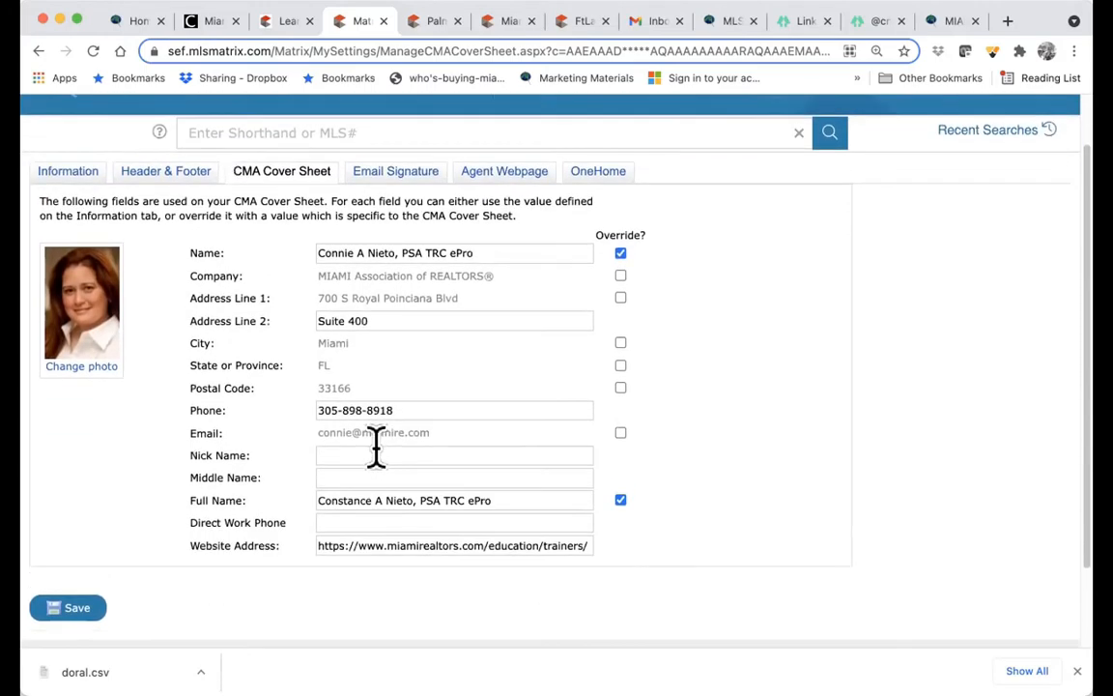
{"action": "left_click", "coordinate": [87, 609]}
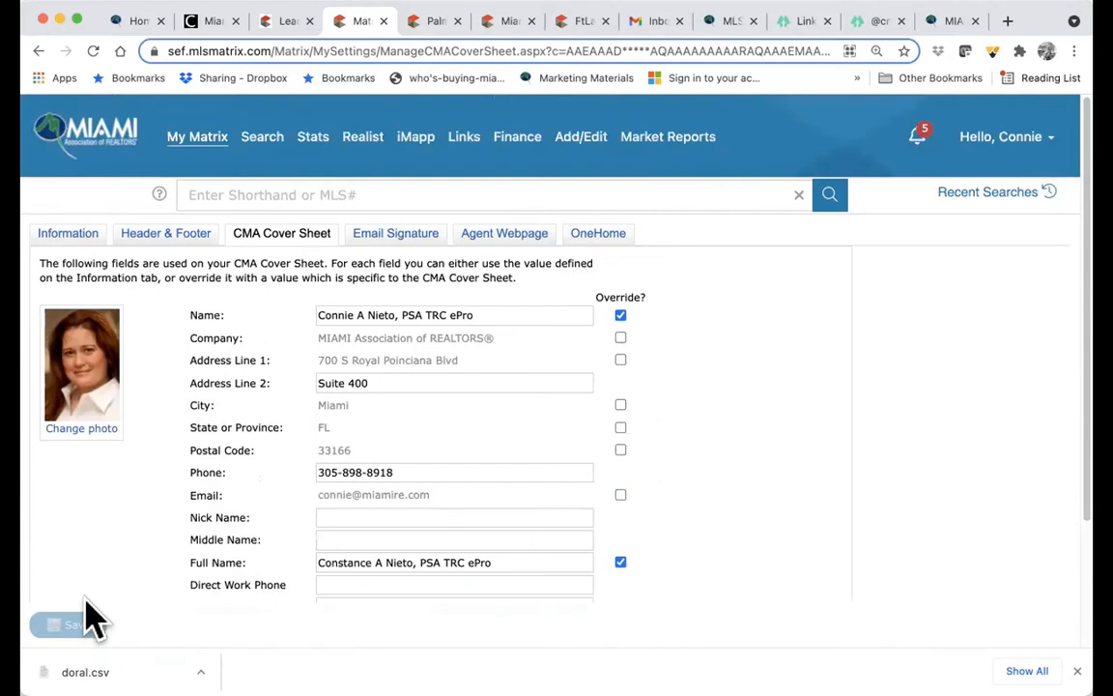
- In the Email Signature settings, change the closing 'Sincerely,' to 'Best Regards,'
{"action": "left_click", "coordinate": [396, 250]}
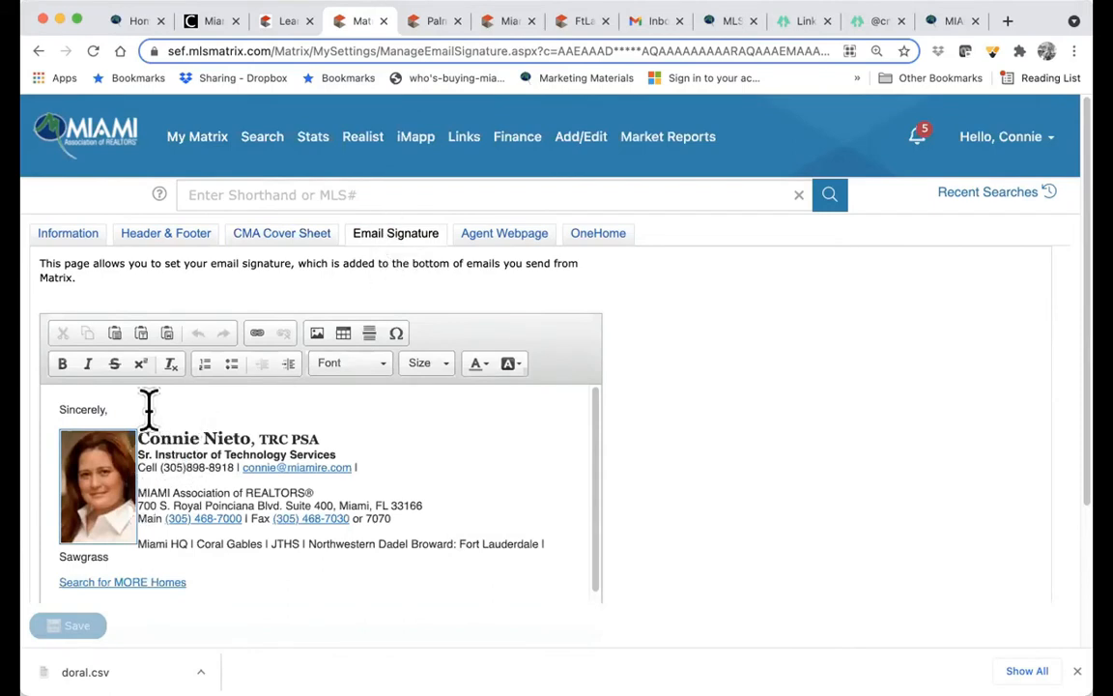
{"action": "left_click_drag", "start_coordinate": [112, 405], "coordinate": [46, 404]}
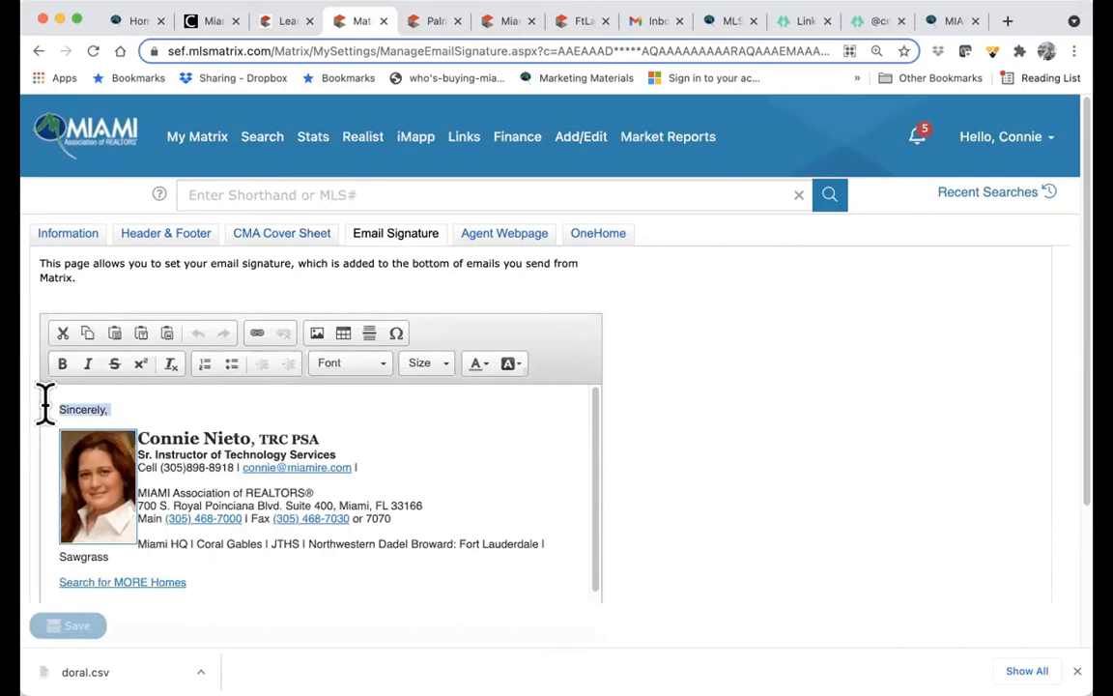
{"action": "type", "text": "Best Regards,"}
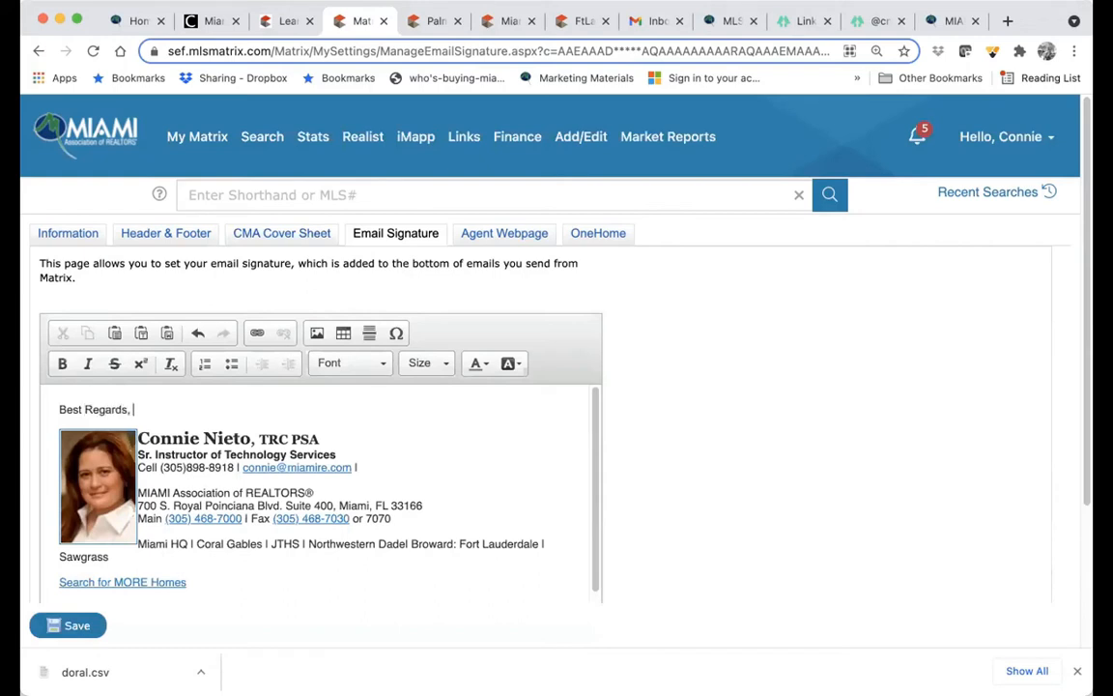
- Edit the name line so the designations end with ADWH e-Pro
{"action": "left_click_drag", "start_coordinate": [200, 437], "coordinate": [139, 427]}
{"action": "left_click", "coordinate": [250, 440]}
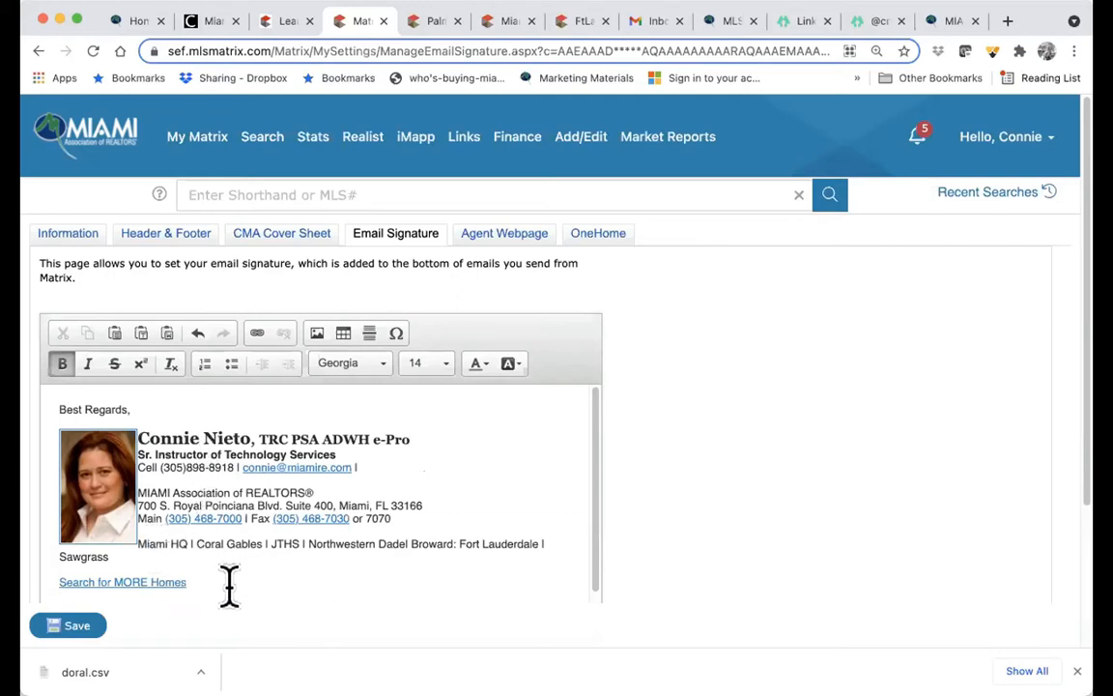
{"action": "left_click_drag", "start_coordinate": [228, 586], "coordinate": [147, 435]}
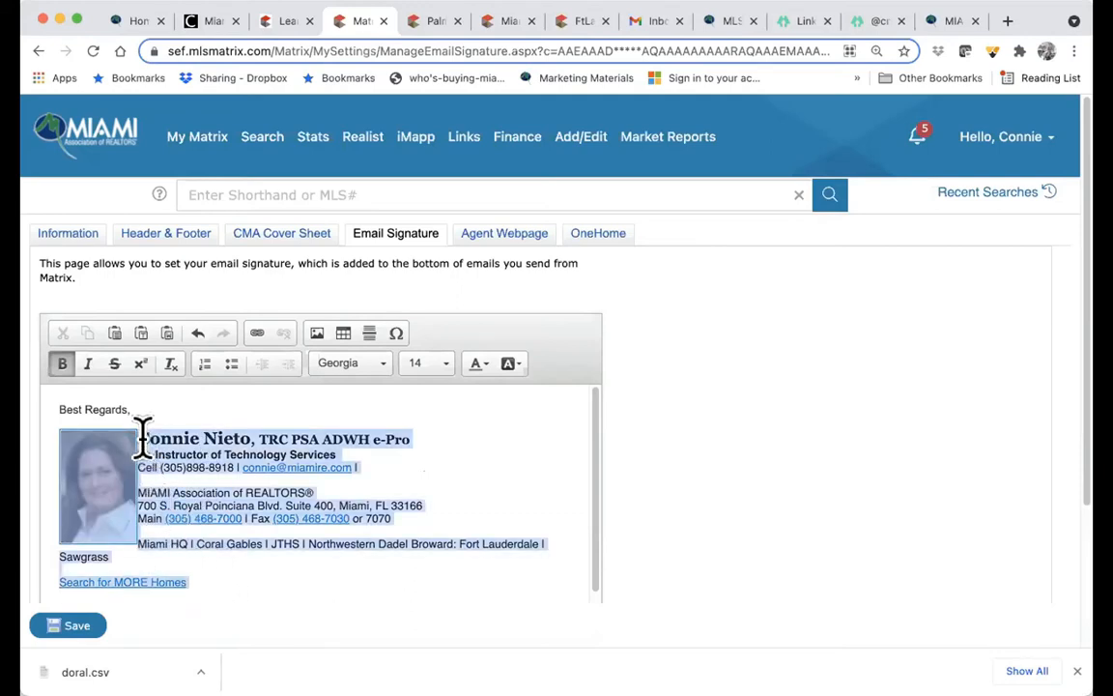
{"action": "left_click", "coordinate": [394, 452]}
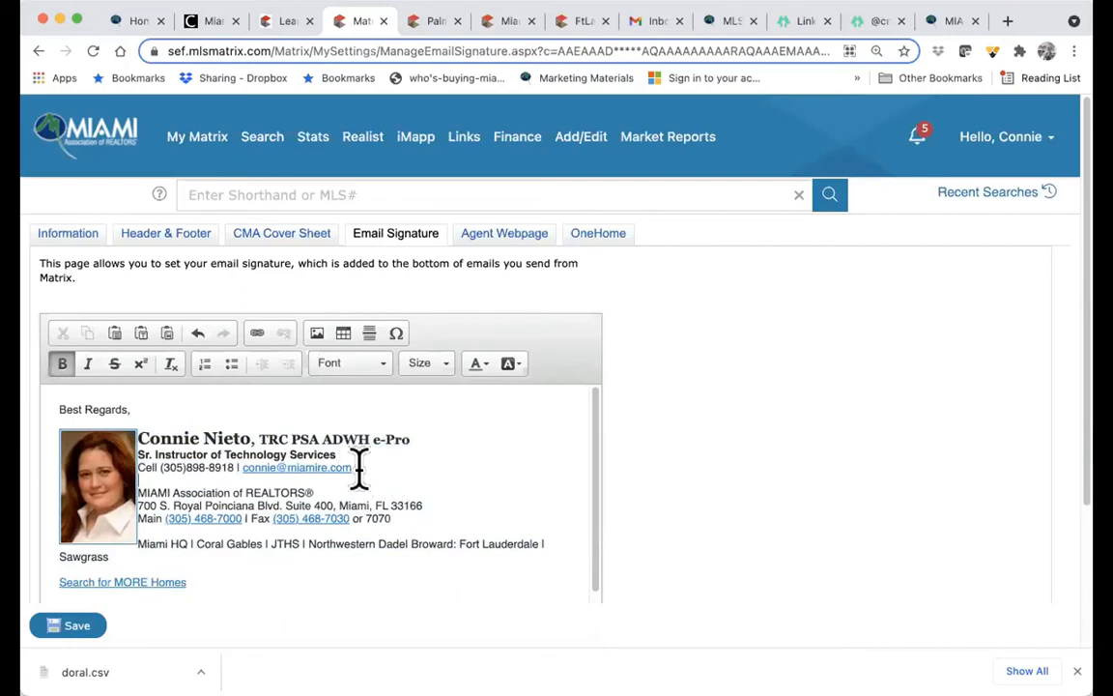
- Select the e-mail address in the signature and remove its existing link
{"action": "left_click", "coordinate": [358, 468]}
{"action": "left_click_drag", "start_coordinate": [242, 468], "coordinate": [352, 471]}
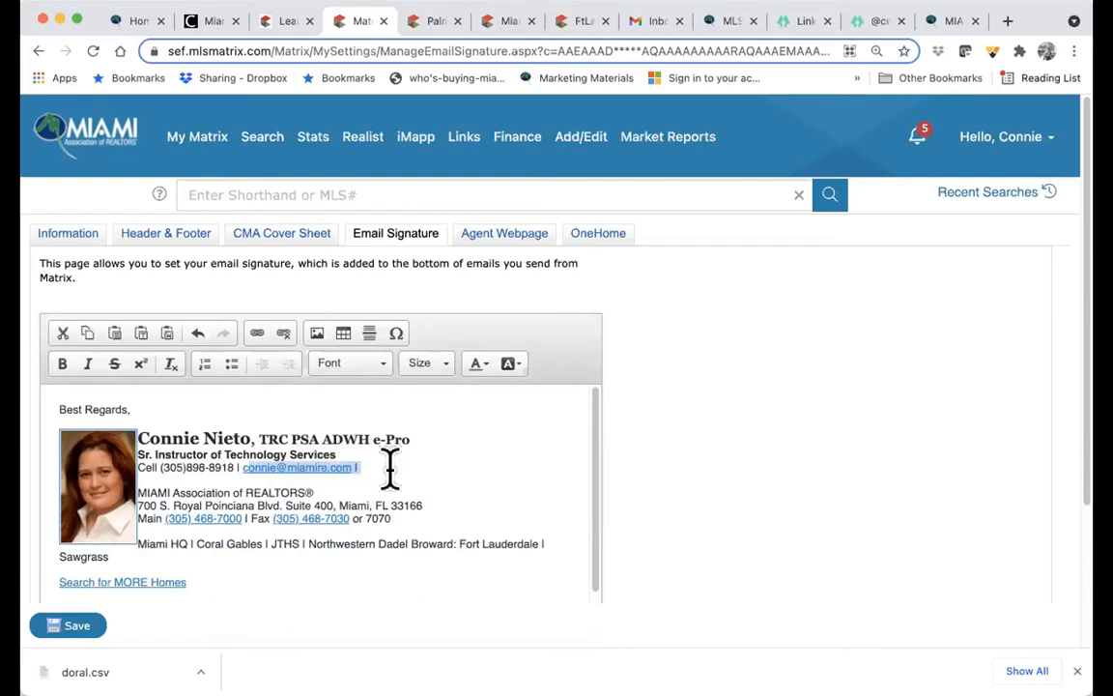
{"action": "left_click", "coordinate": [389, 466]}
{"action": "left_click_drag", "start_coordinate": [350, 468], "coordinate": [239, 467]}
{"action": "left_click", "coordinate": [284, 334]}
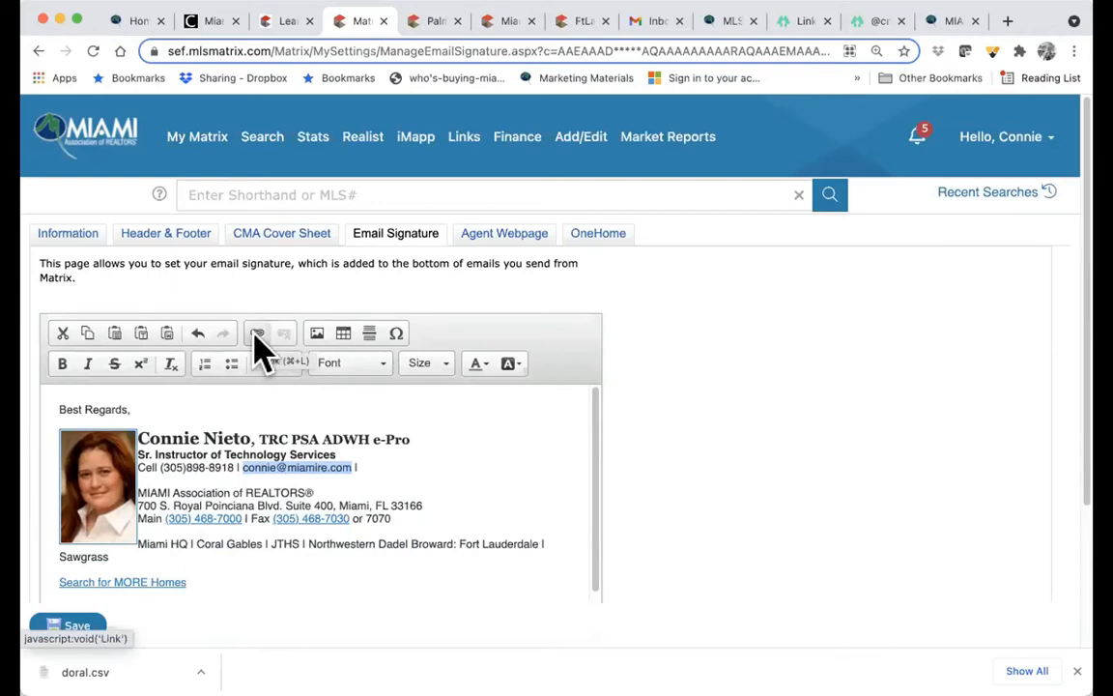
- Relink the signature's e-mail address as an E-mail type link to the agent's address
{"action": "left_click", "coordinate": [257, 334]}
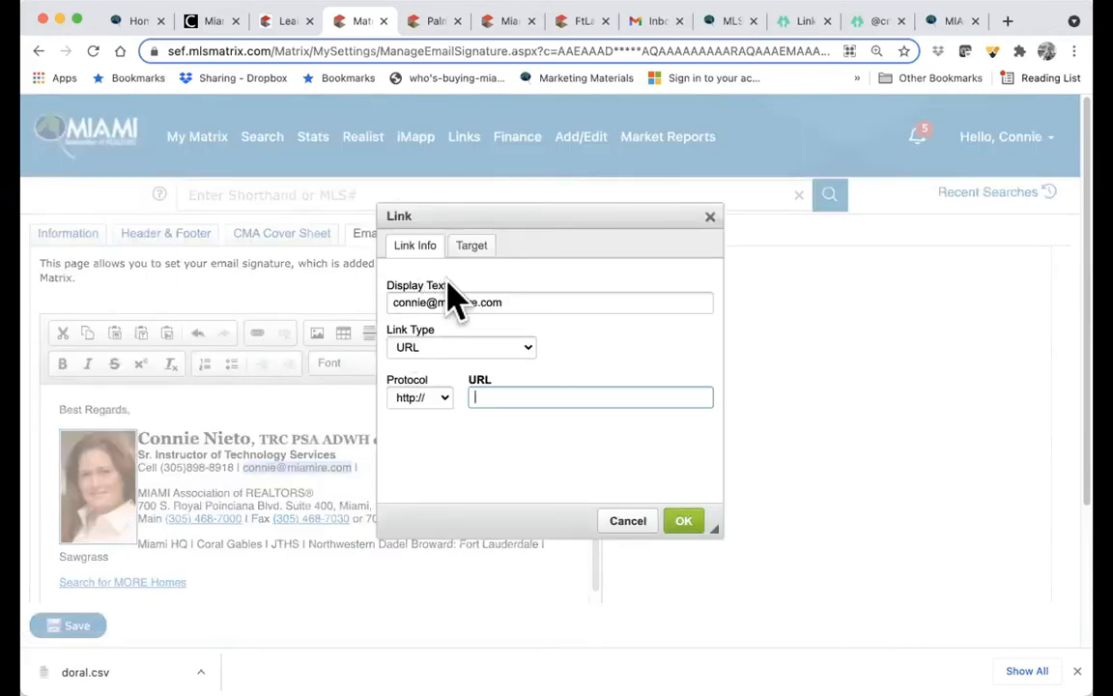
{"action": "left_click", "coordinate": [524, 348]}
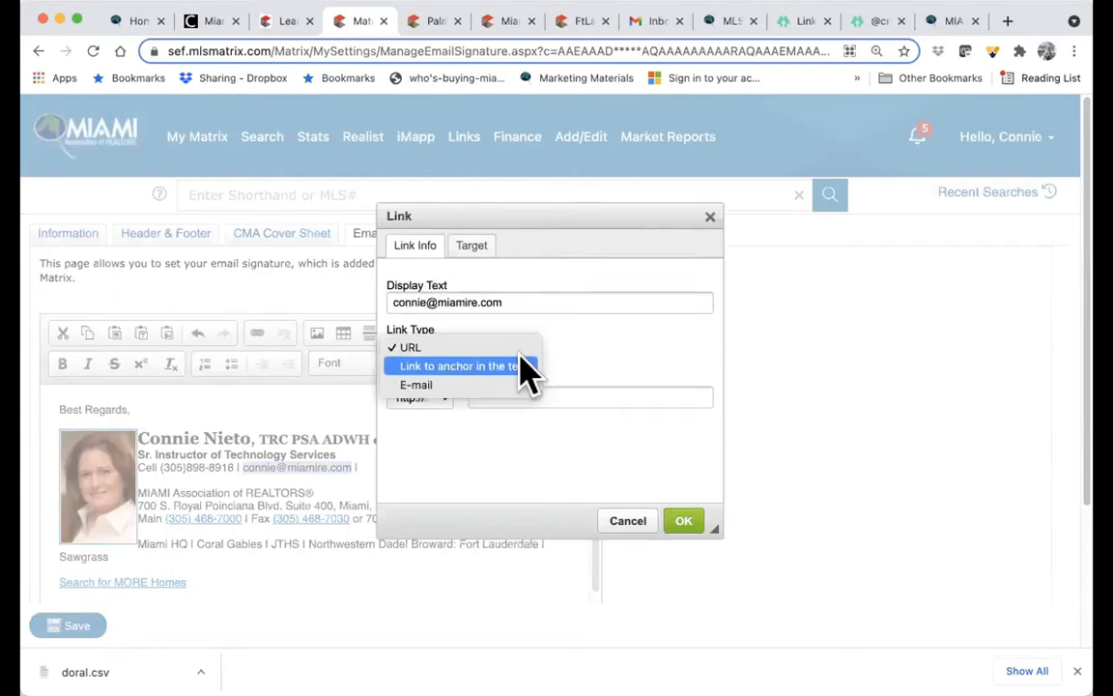
{"action": "left_click", "coordinate": [519, 387]}
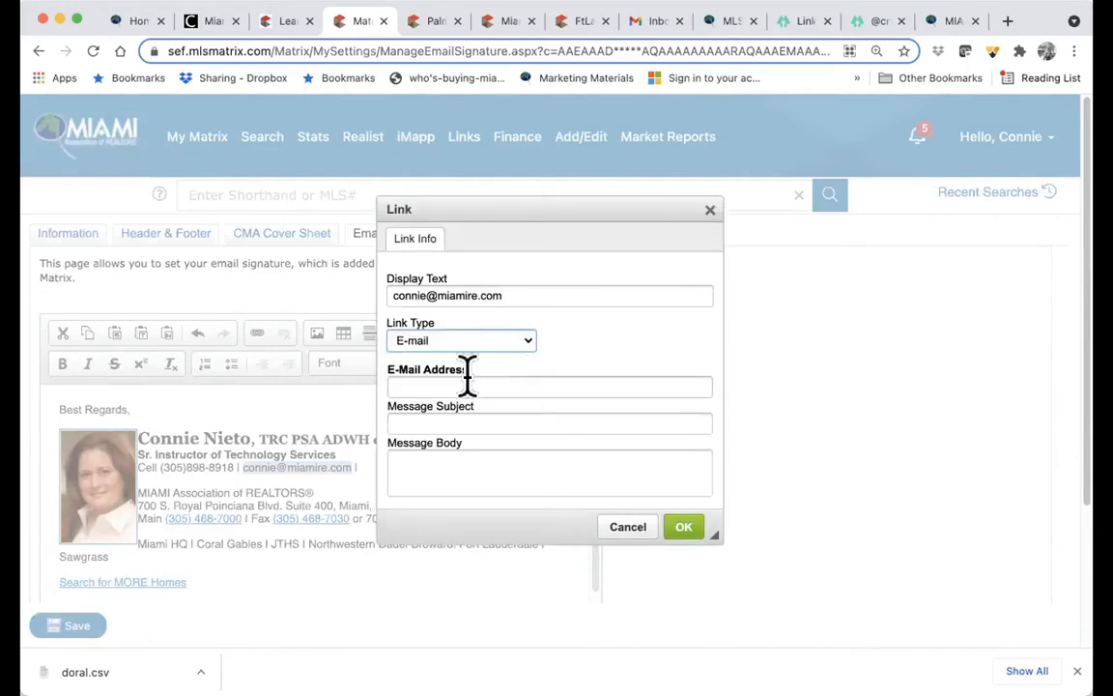
{"action": "left_click", "coordinate": [468, 383]}
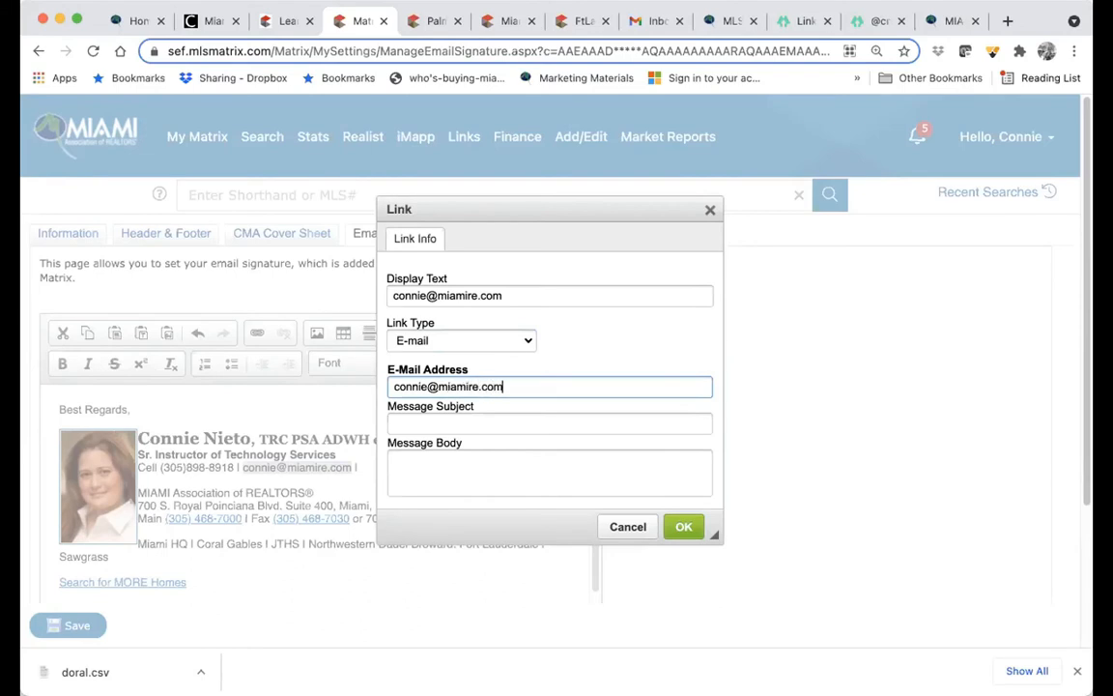
{"action": "left_click", "coordinate": [684, 531]}
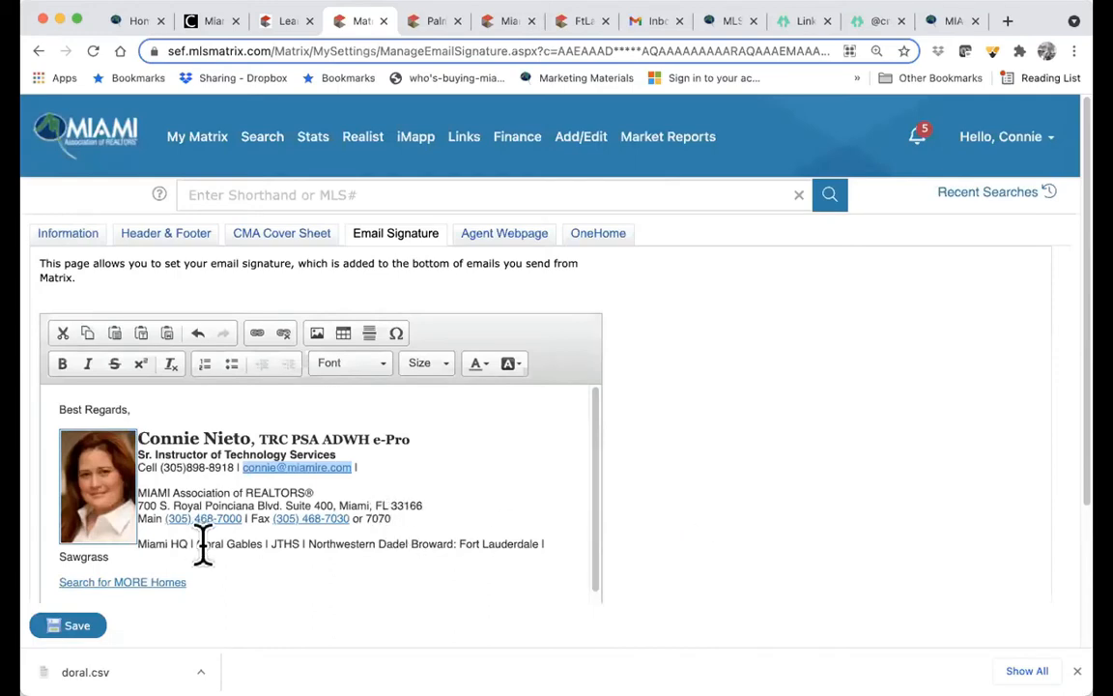
- Replace the 'Search for MORE Homes' line with 'Find your new home'
{"action": "left_click_drag", "start_coordinate": [191, 579], "coordinate": [45, 579]}
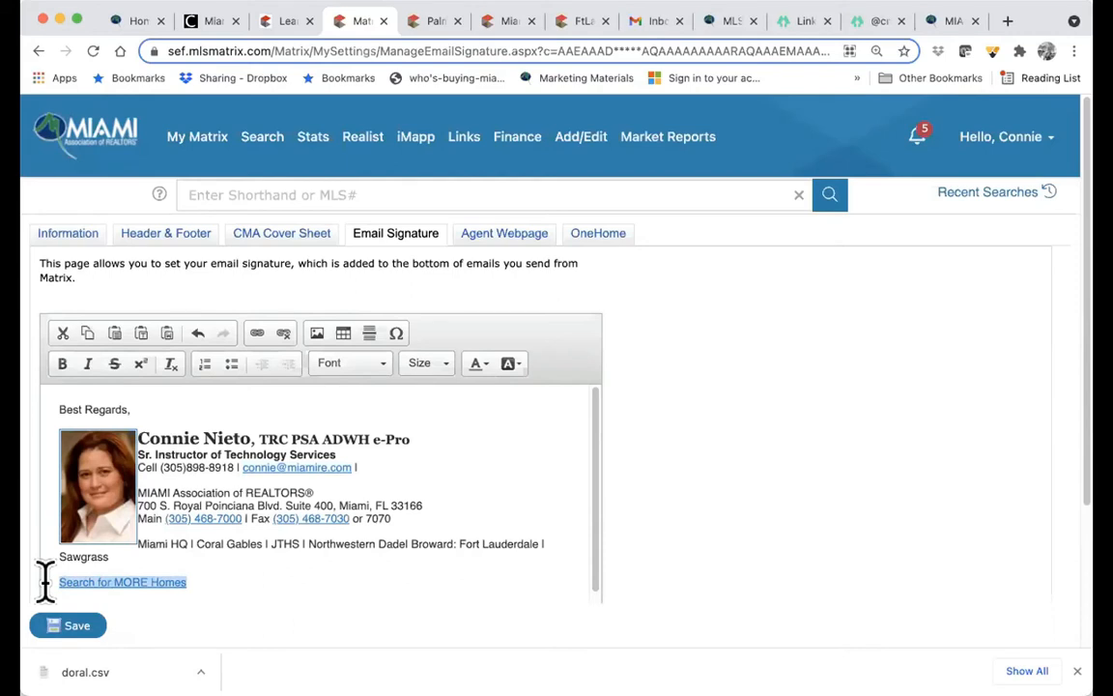
{"action": "type", "text": "Find your new home"}
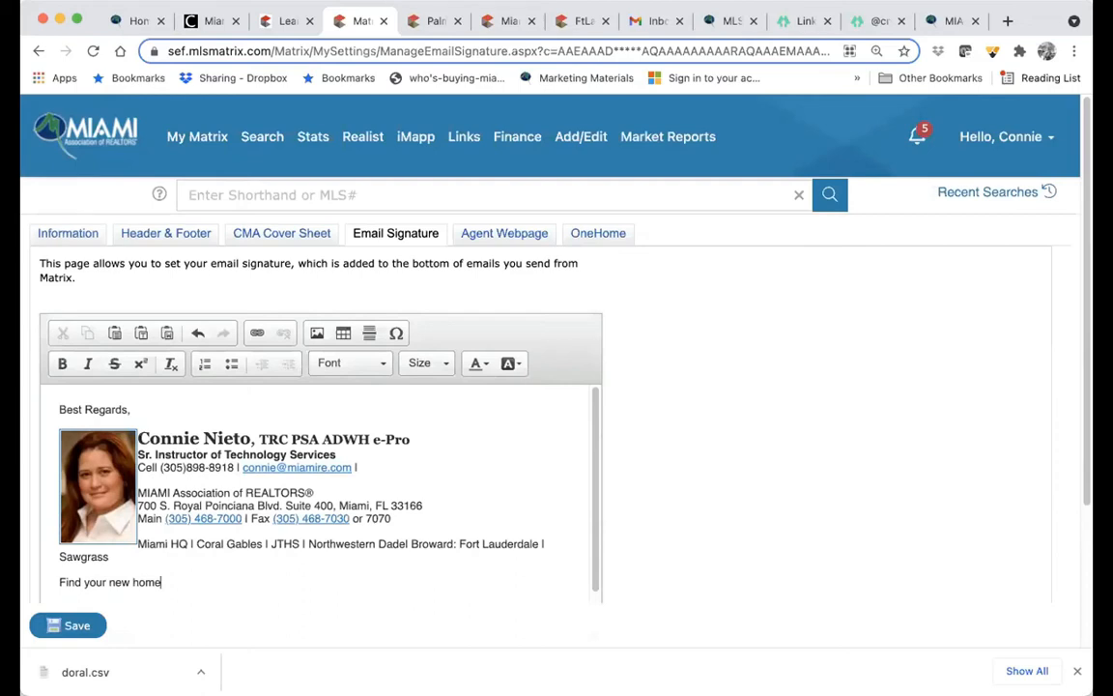
{"action": "left_click_drag", "start_coordinate": [164, 582], "coordinate": [49, 578]}
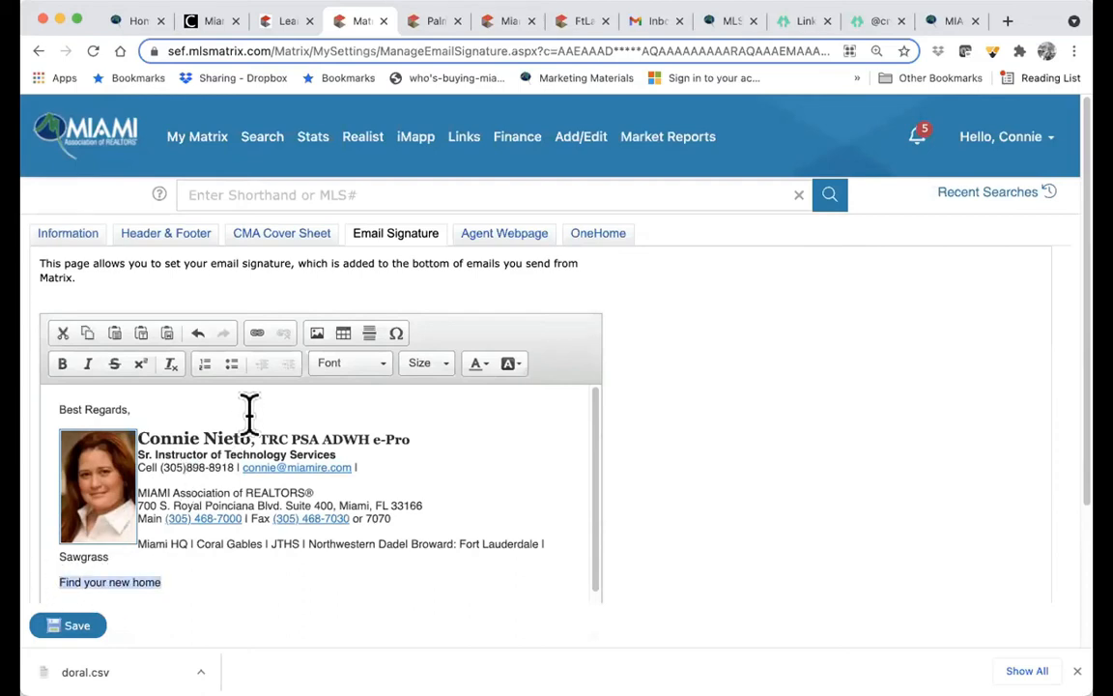
{"action": "left_click", "coordinate": [257, 332]}
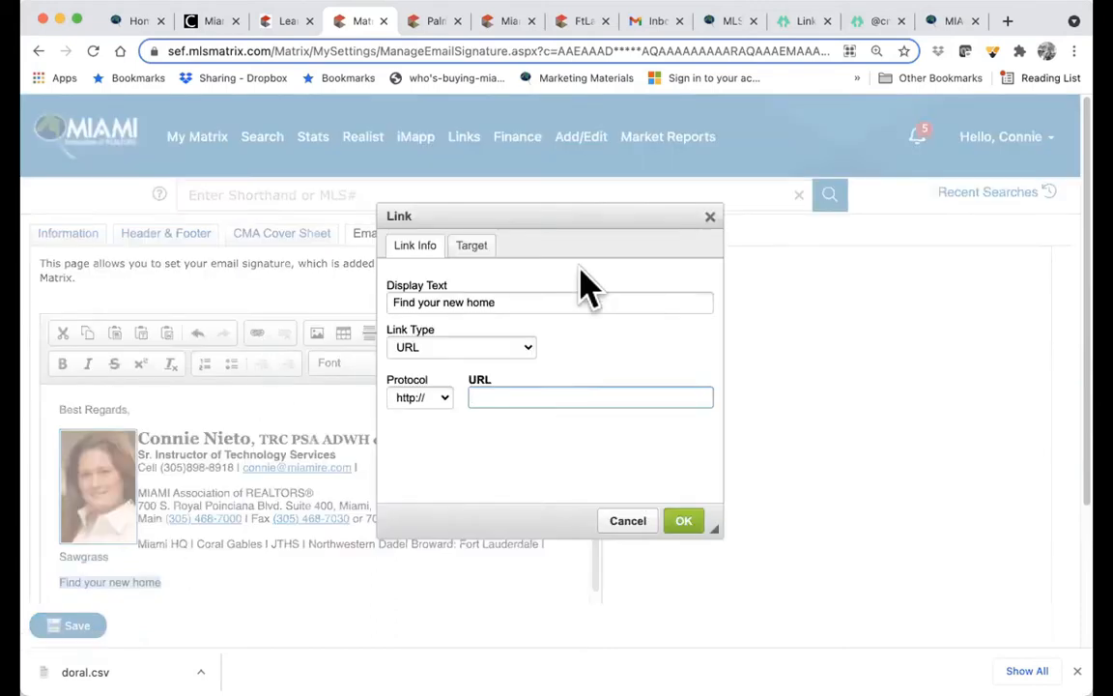
{"action": "left_click", "coordinate": [955, 22]}
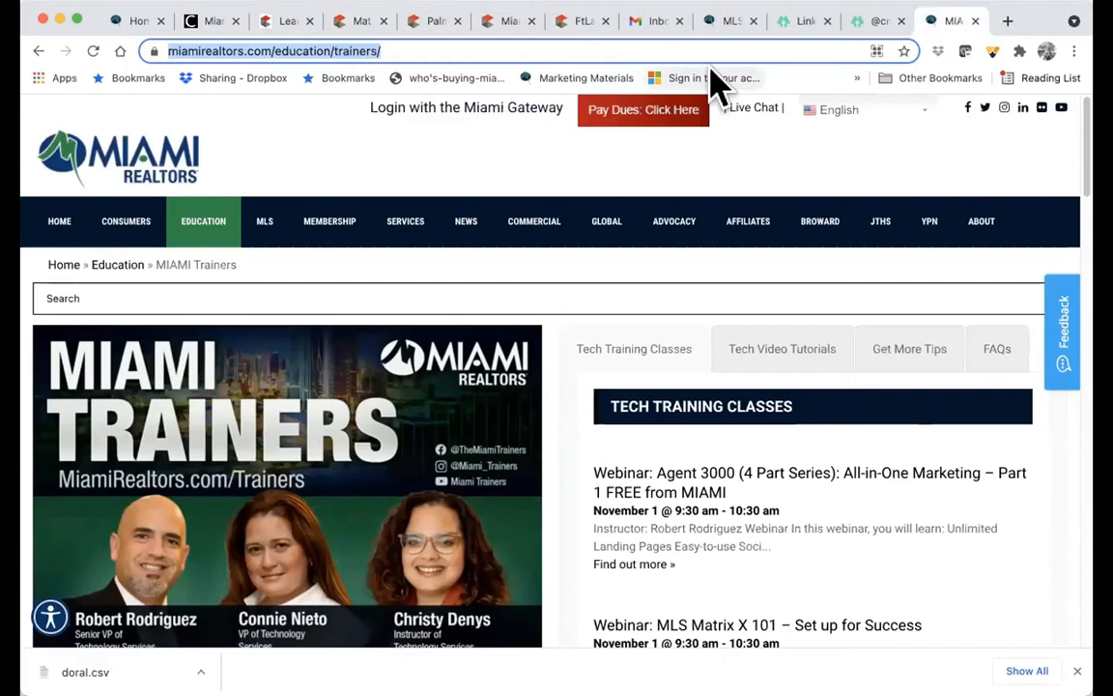
{"action": "left_click", "coordinate": [372, 23]}
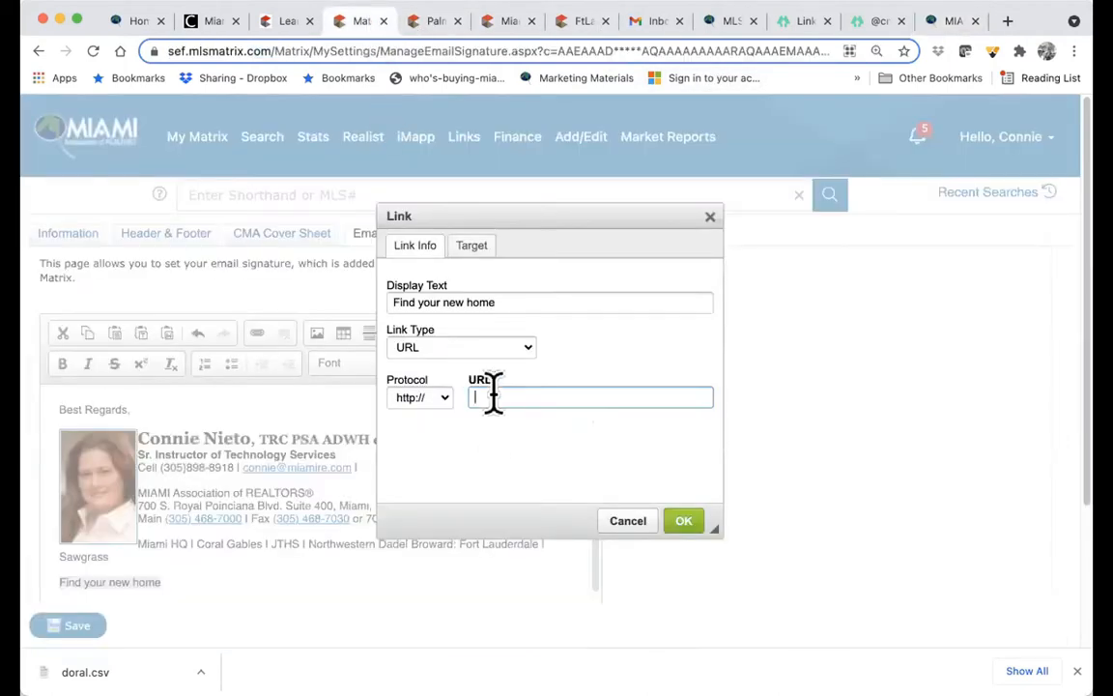
{"action": "type", "text": "www.miamirealtors.com/education/trainers/"}
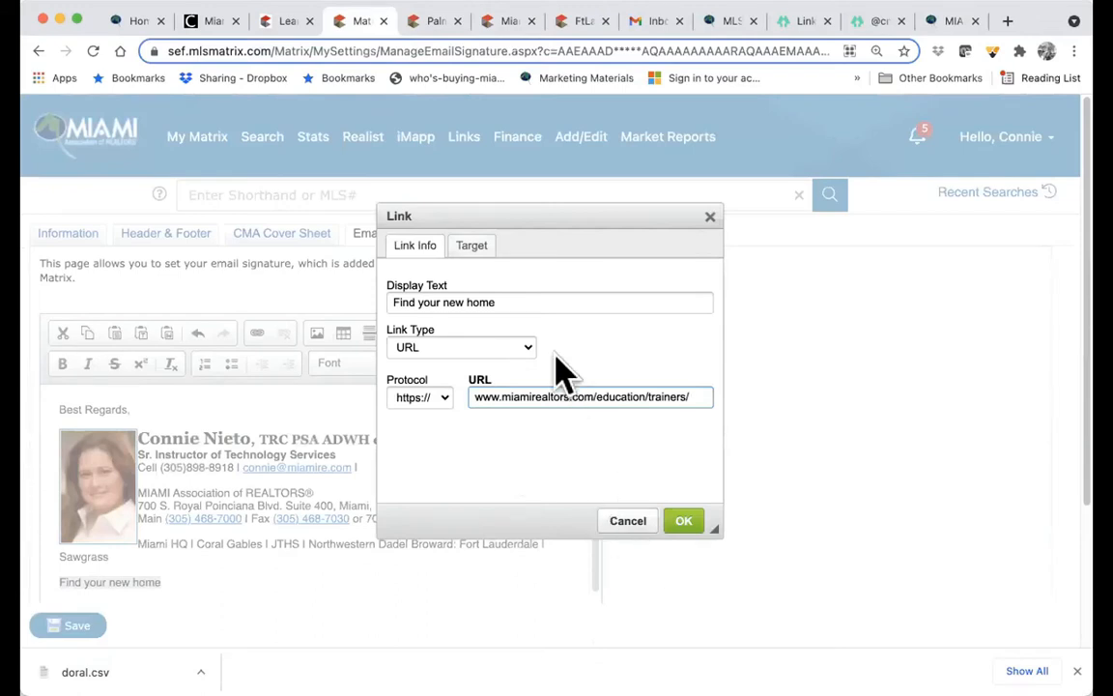
{"action": "left_click", "coordinate": [524, 348]}
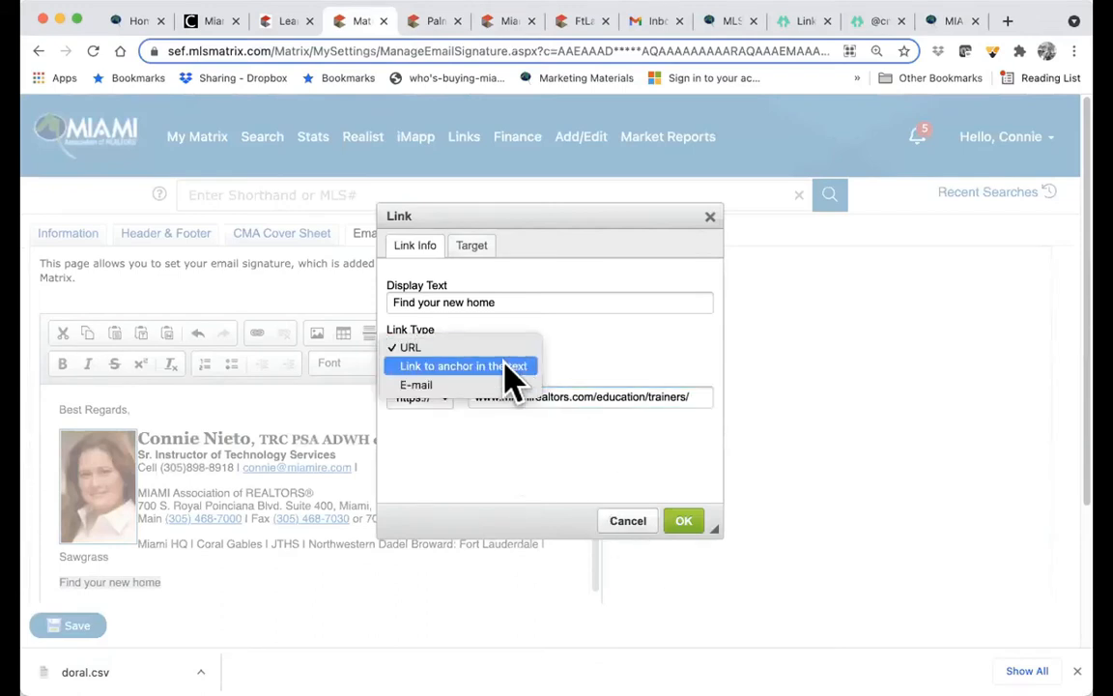
{"action": "left_click", "coordinate": [502, 350]}
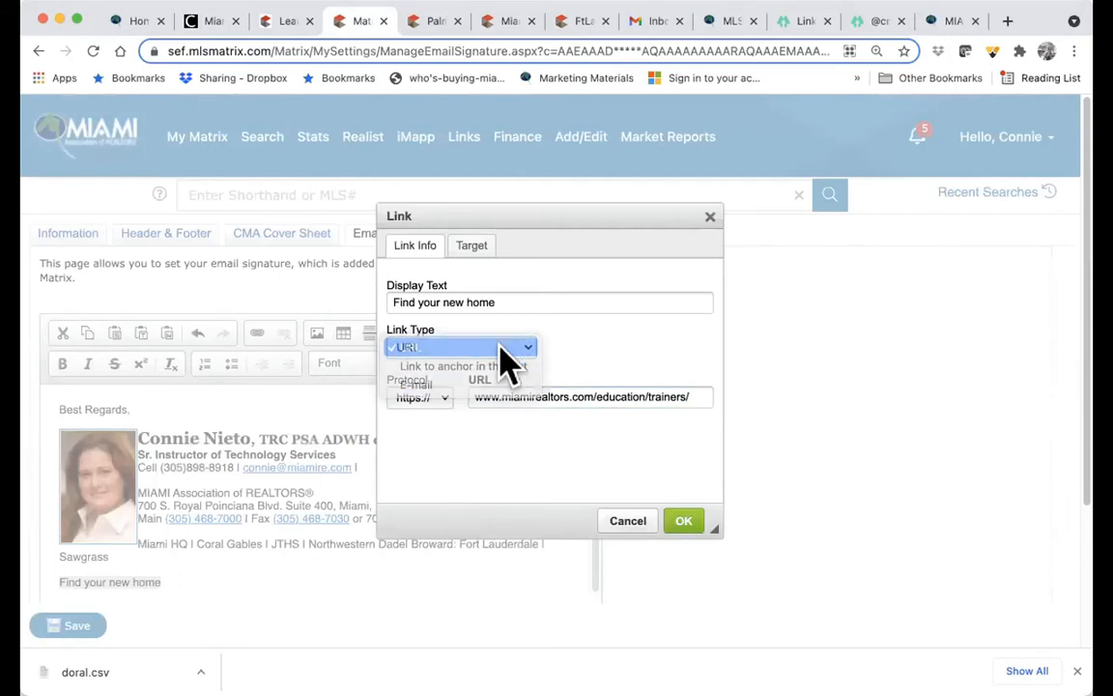
{"action": "left_click", "coordinate": [679, 526]}
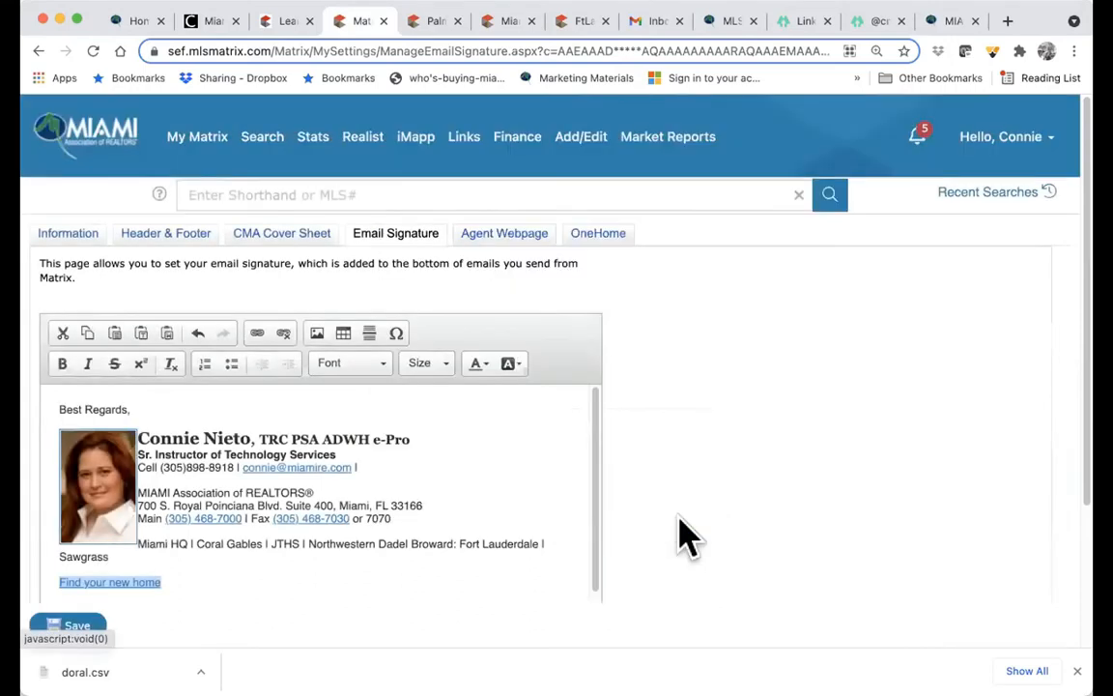
{"action": "left_click", "coordinate": [347, 591]}
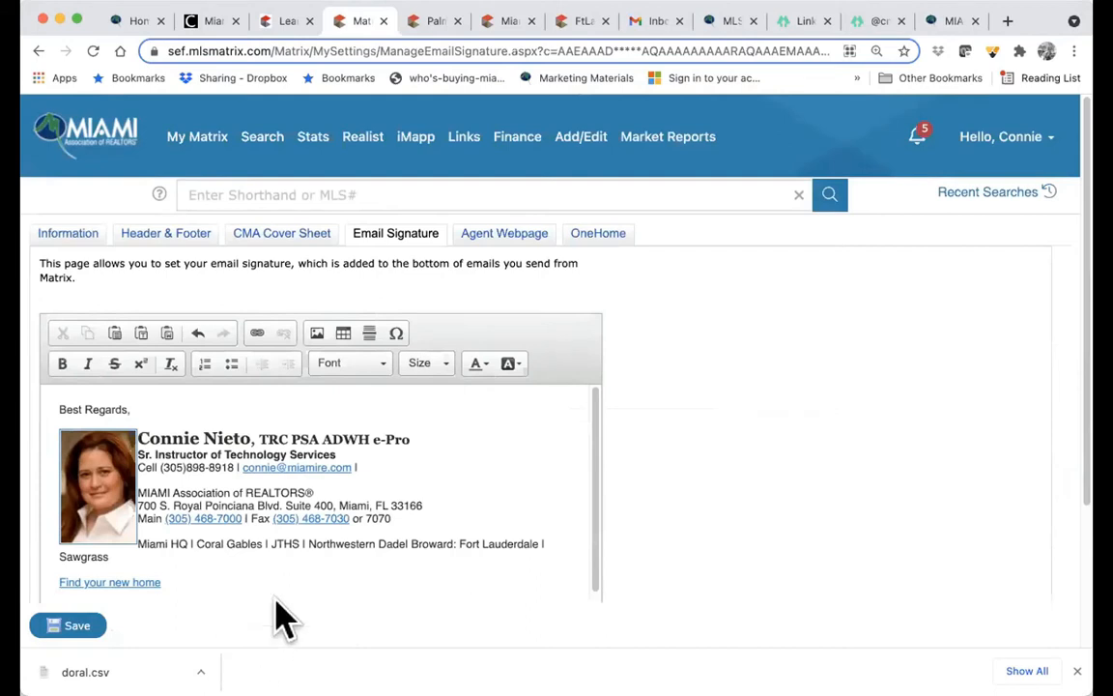
- Delete the old photo from the email signature
{"action": "left_click", "coordinate": [121, 488]}
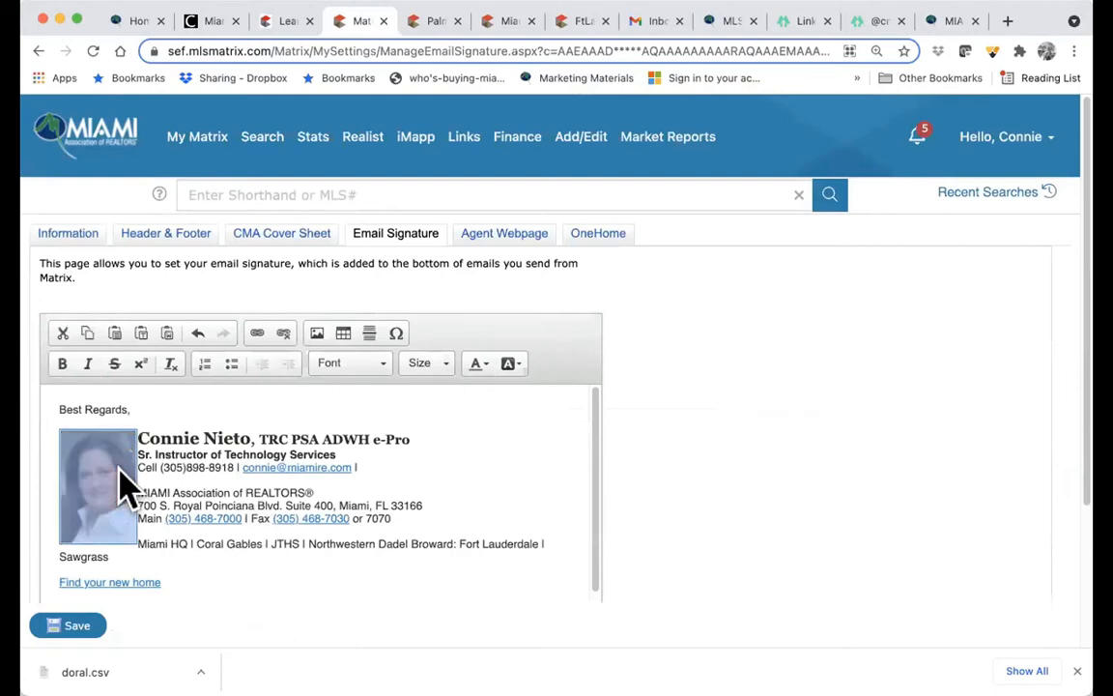
{"action": "key", "text": "BackSpace"}
{"action": "left_click", "coordinate": [183, 416]}
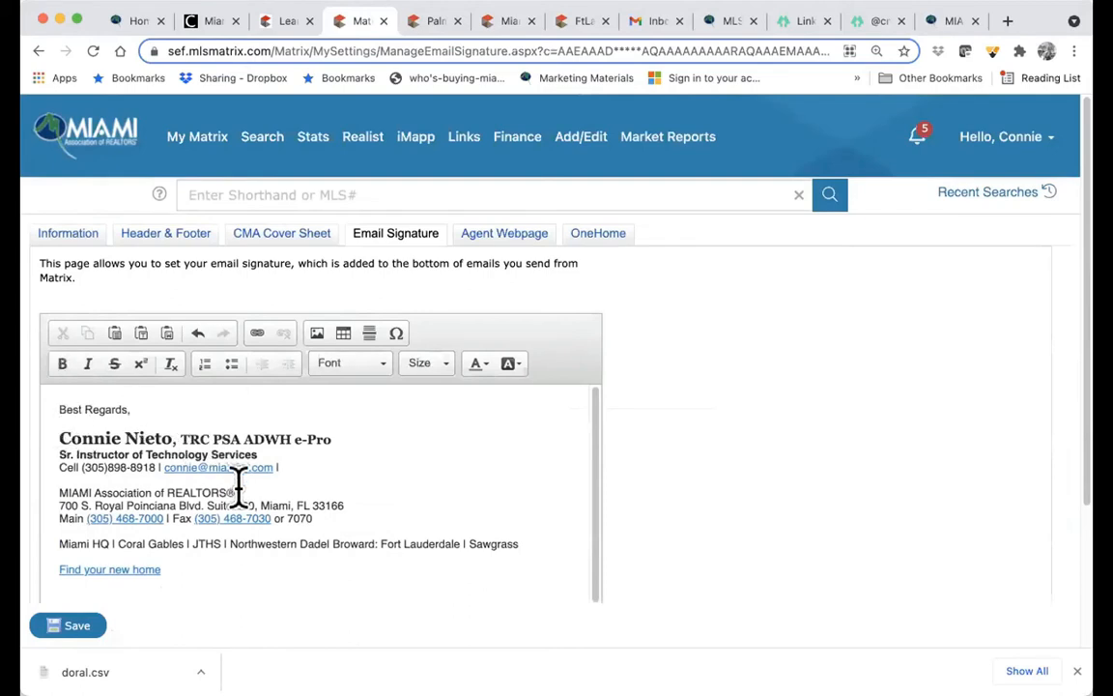
- Confirm the first name stays bold in Georgia, then place the cursor after REALTORS®
{"action": "left_click_drag", "start_coordinate": [58, 438], "coordinate": [120, 438]}
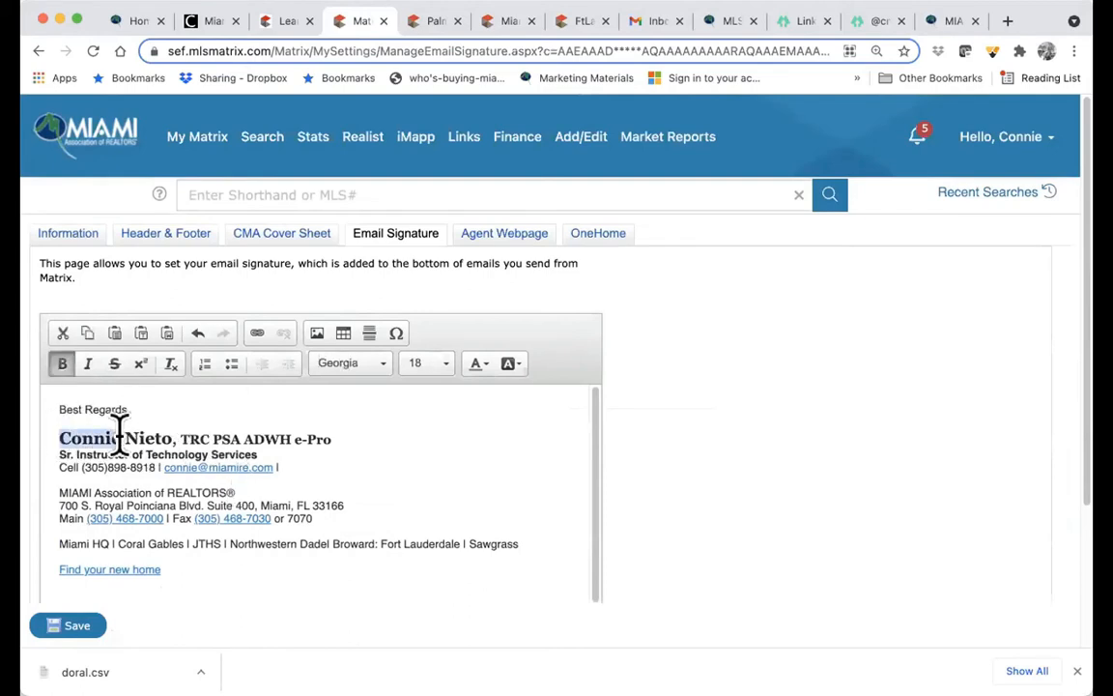
{"action": "left_click", "coordinate": [62, 366]}
{"action": "left_click", "coordinate": [62, 366]}
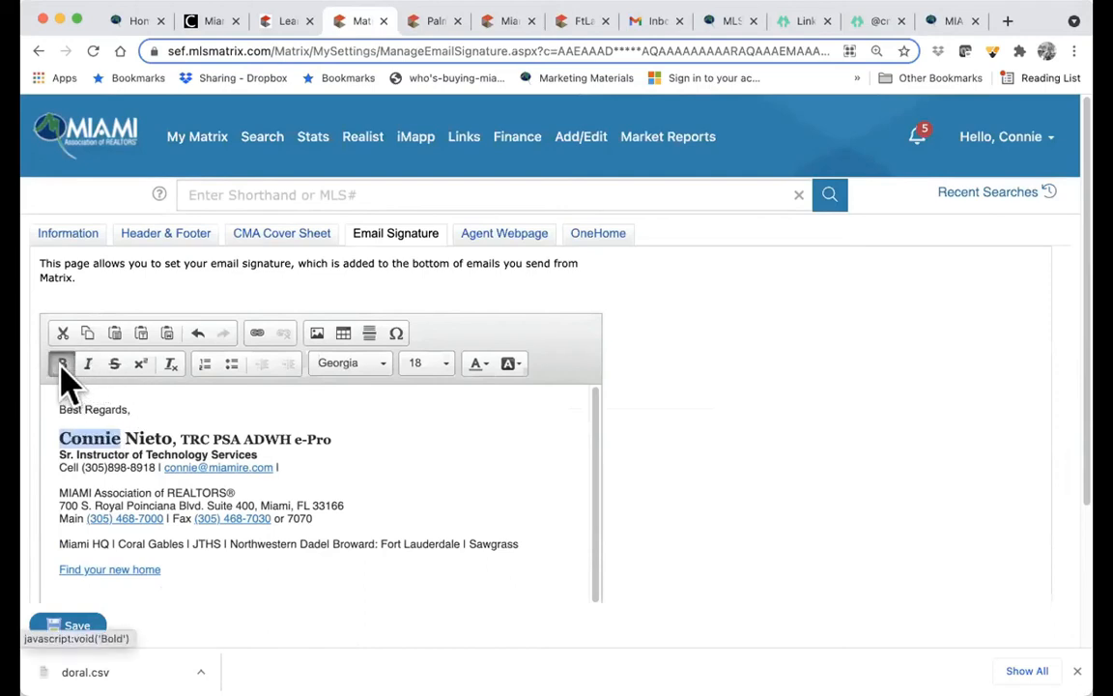
{"action": "left_click", "coordinate": [447, 368]}
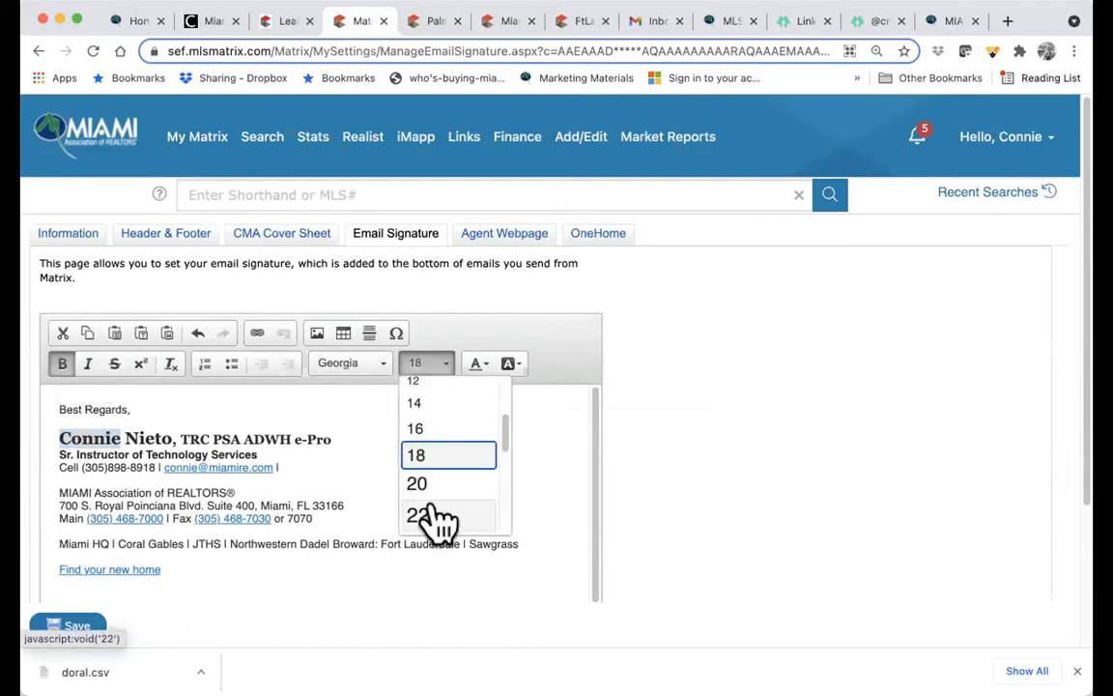
{"action": "left_click", "coordinate": [364, 368]}
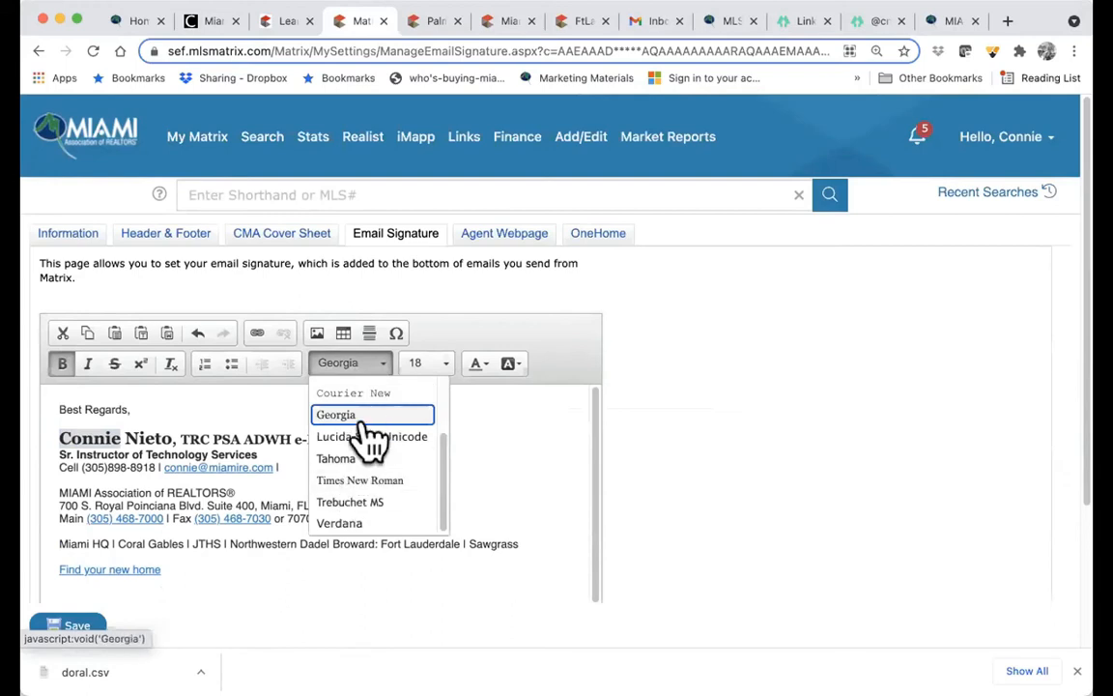
{"action": "left_click", "coordinate": [514, 432]}
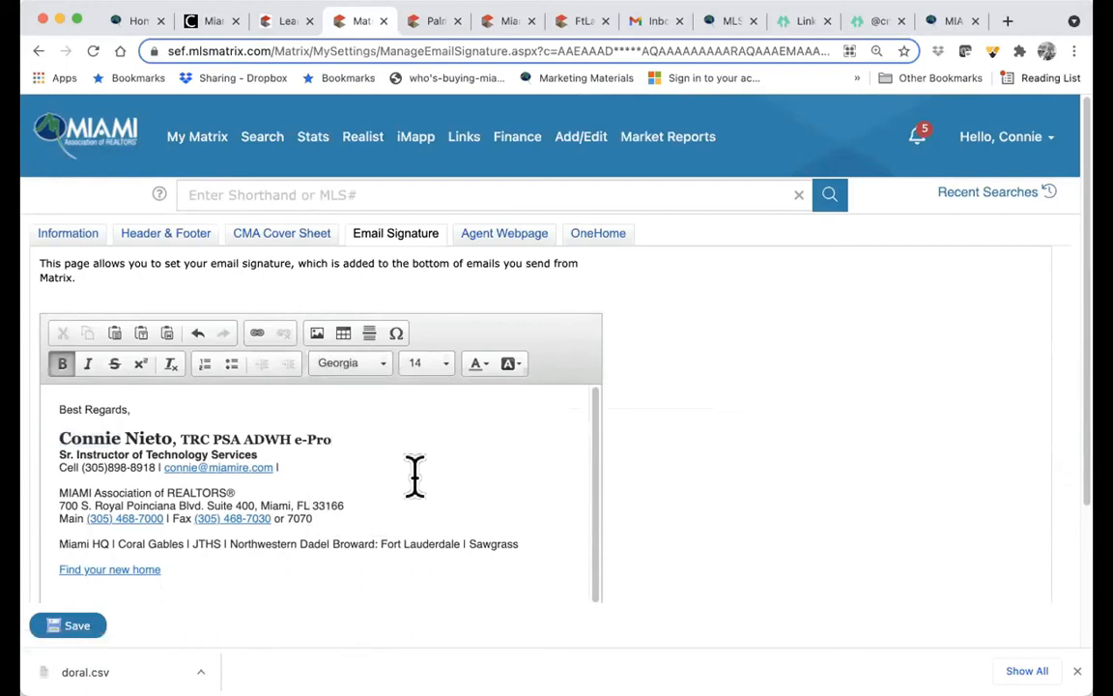
{"action": "left_click", "coordinate": [229, 490]}
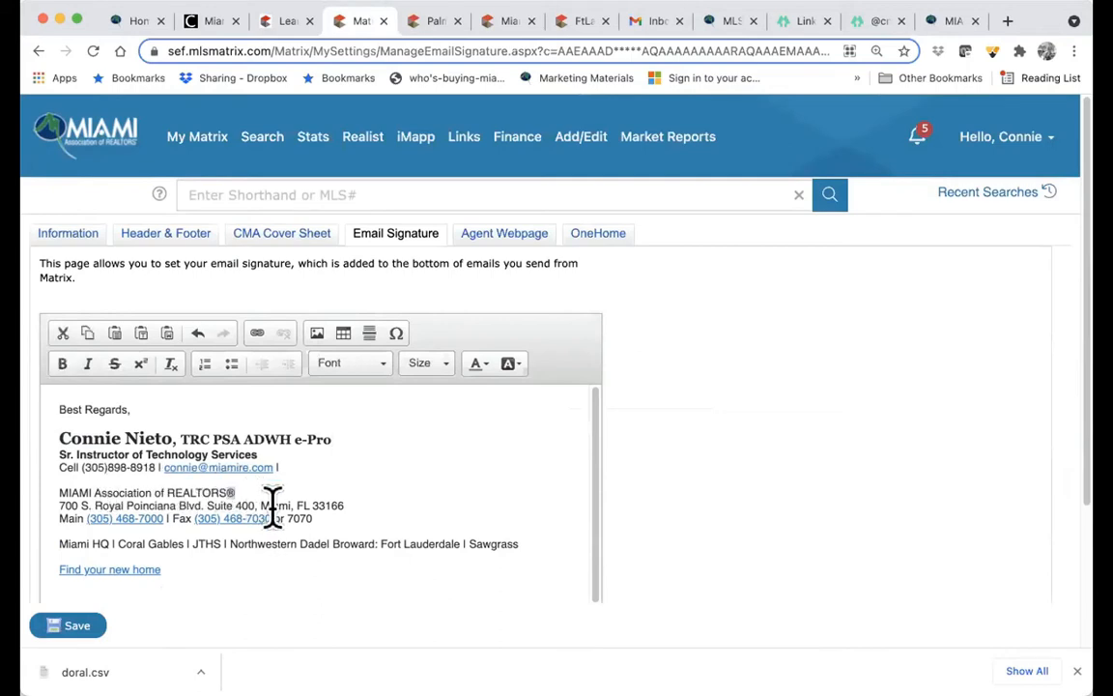
{"action": "left_click", "coordinate": [259, 492]}
{"action": "left_click", "coordinate": [397, 336]}
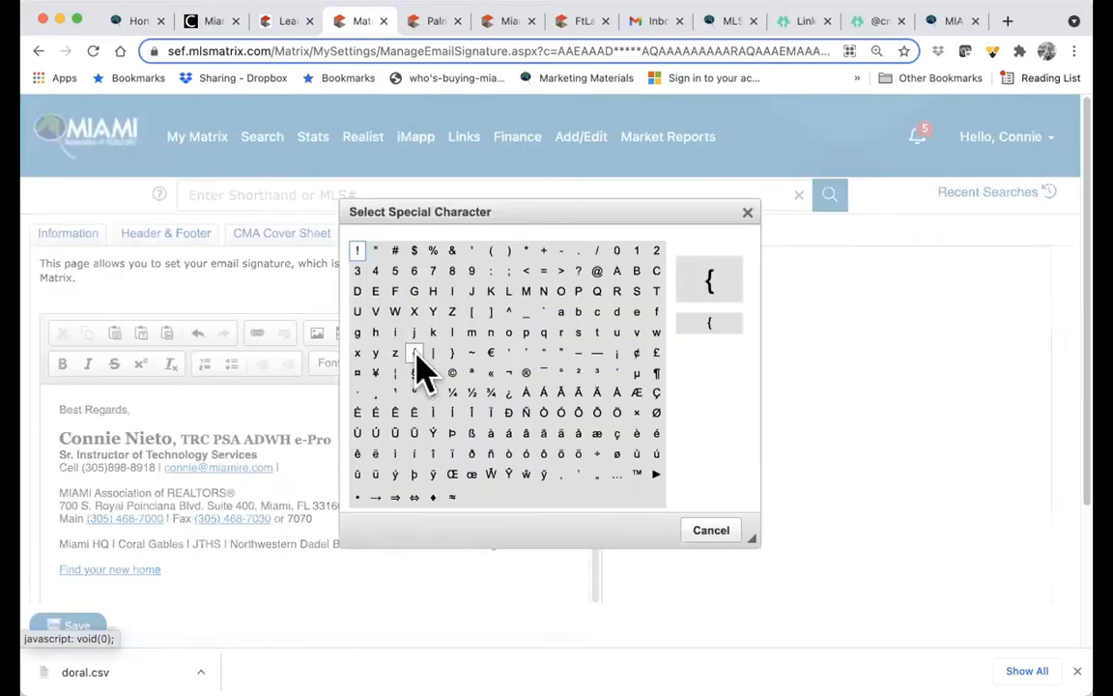
{"action": "left_click", "coordinate": [527, 375]}
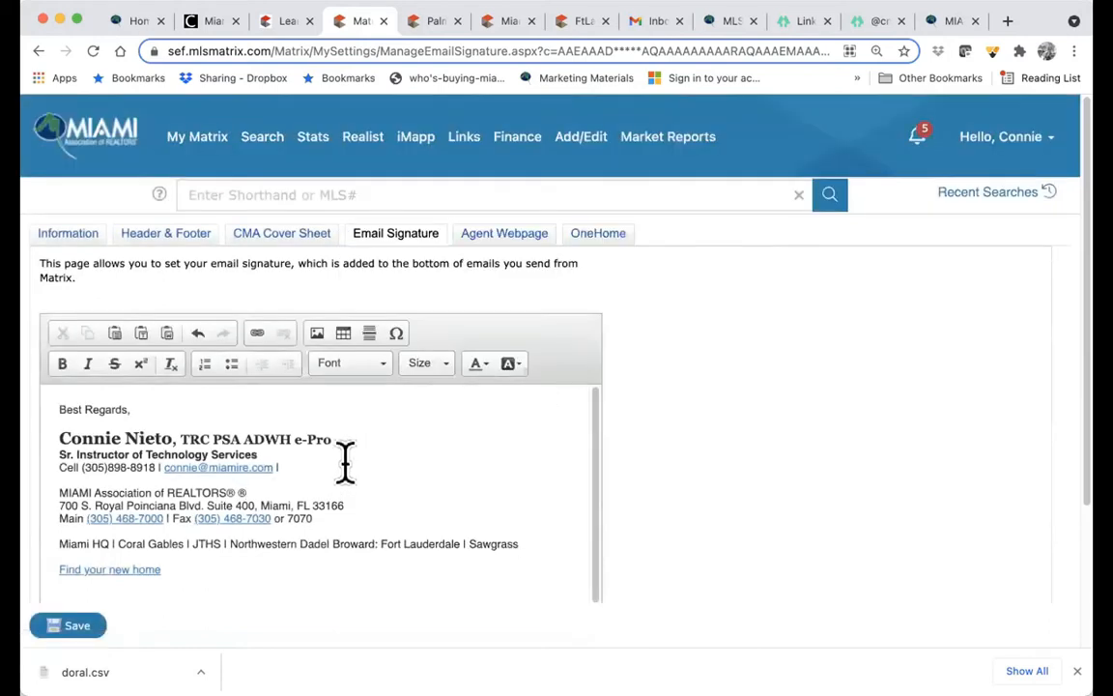
{"action": "key", "text": "BackSpace"}
- Insert the second uploaded photo at the start of the signature's name line
{"action": "left_click", "coordinate": [55, 437]}
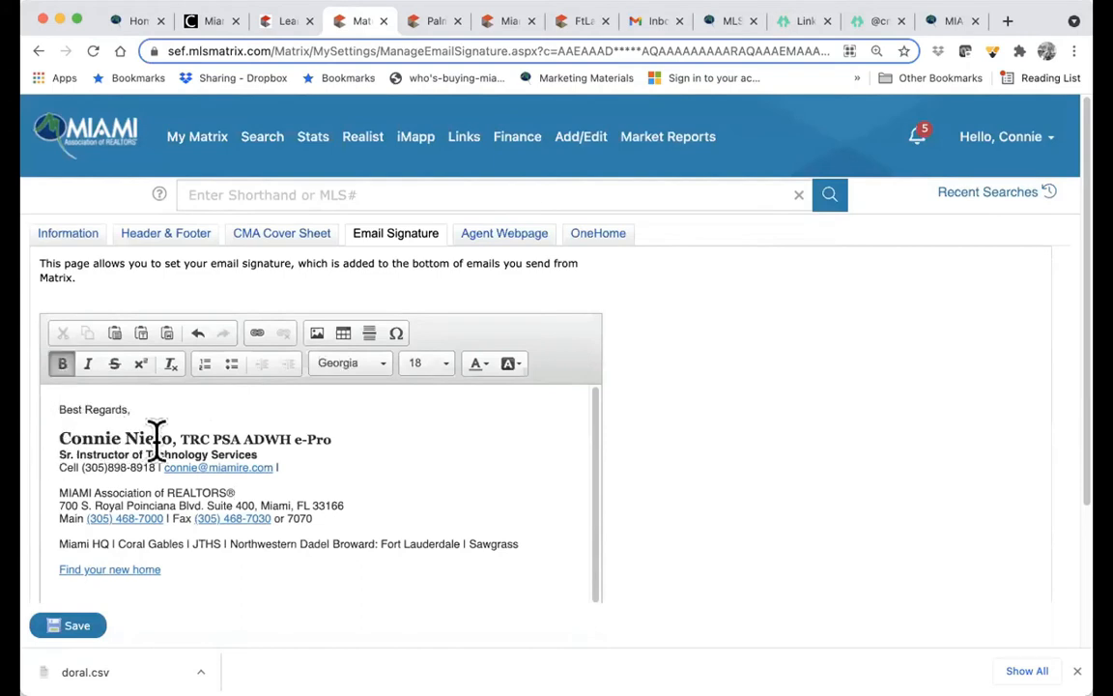
{"action": "left_click", "coordinate": [317, 335]}
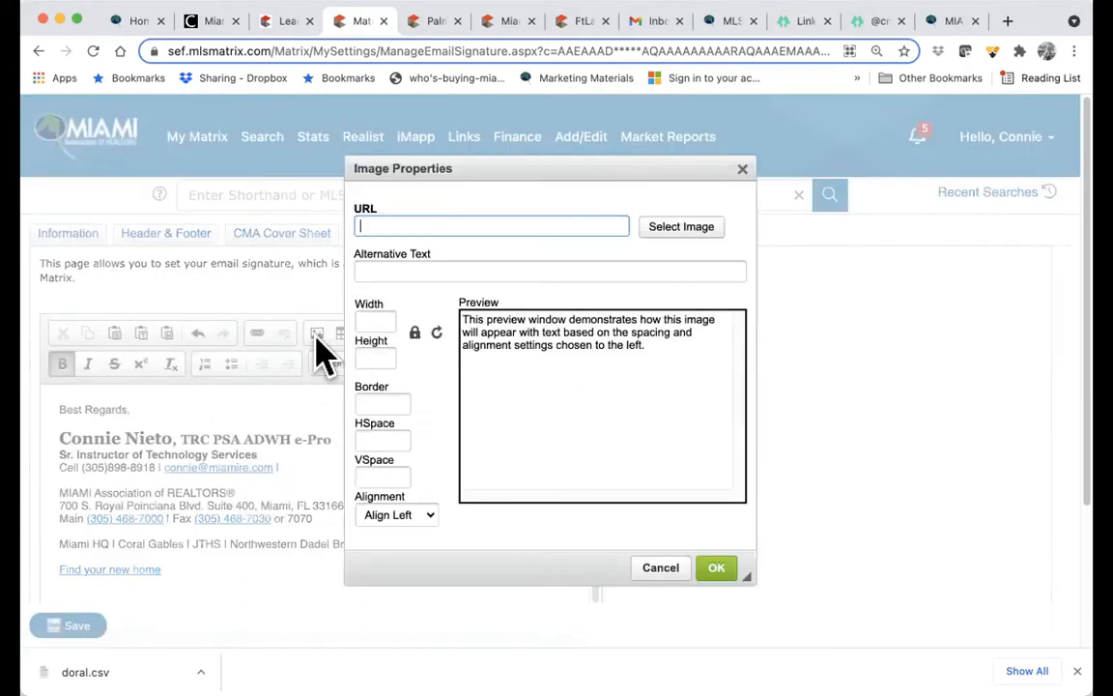
{"action": "left_click", "coordinate": [702, 235]}
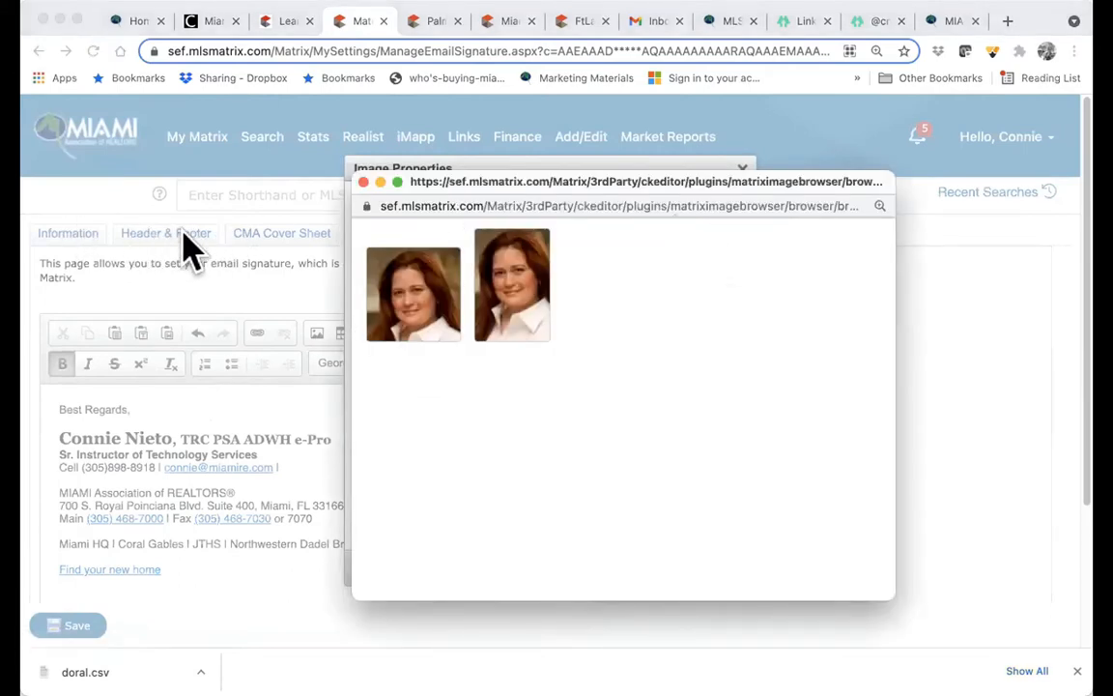
{"action": "left_click", "coordinate": [517, 309]}
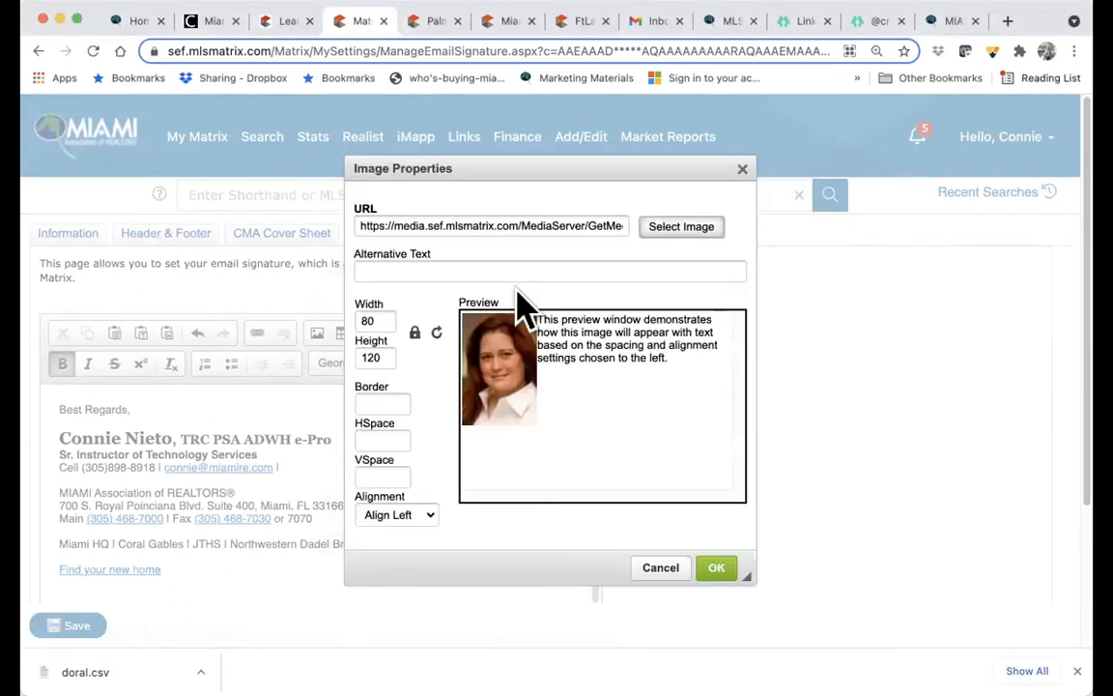
{"action": "left_click", "coordinate": [716, 570]}
- Check the inserted photo, save the email signature, and go to Agent Webpage settings
{"action": "left_click", "coordinate": [125, 500]}
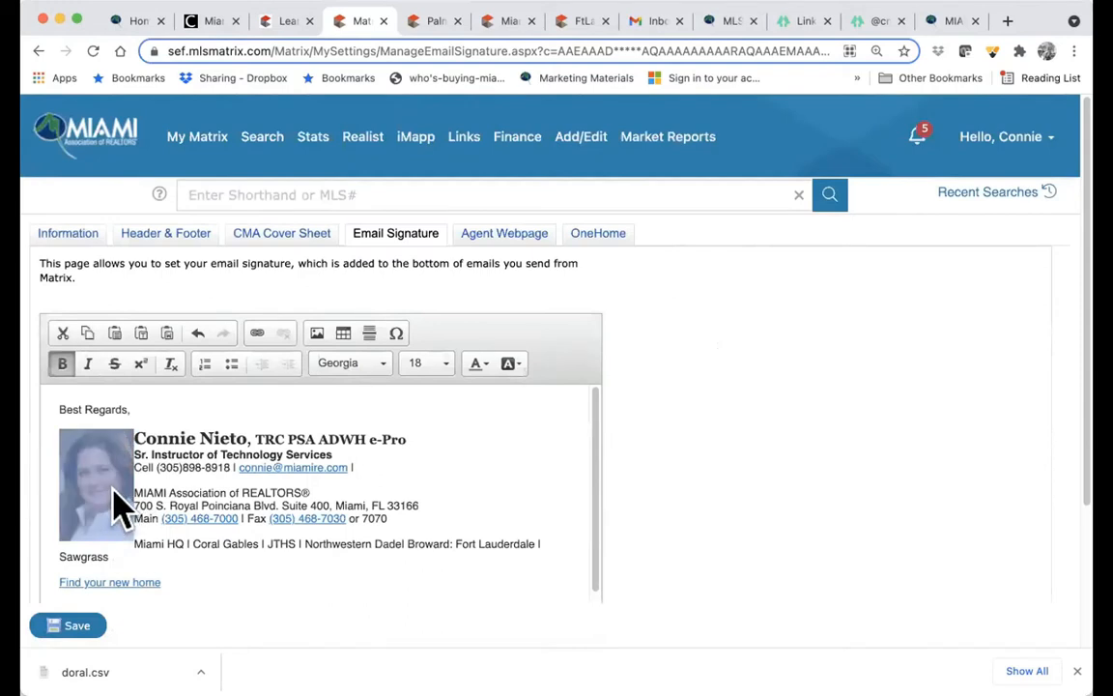
{"action": "left_click", "coordinate": [309, 565]}
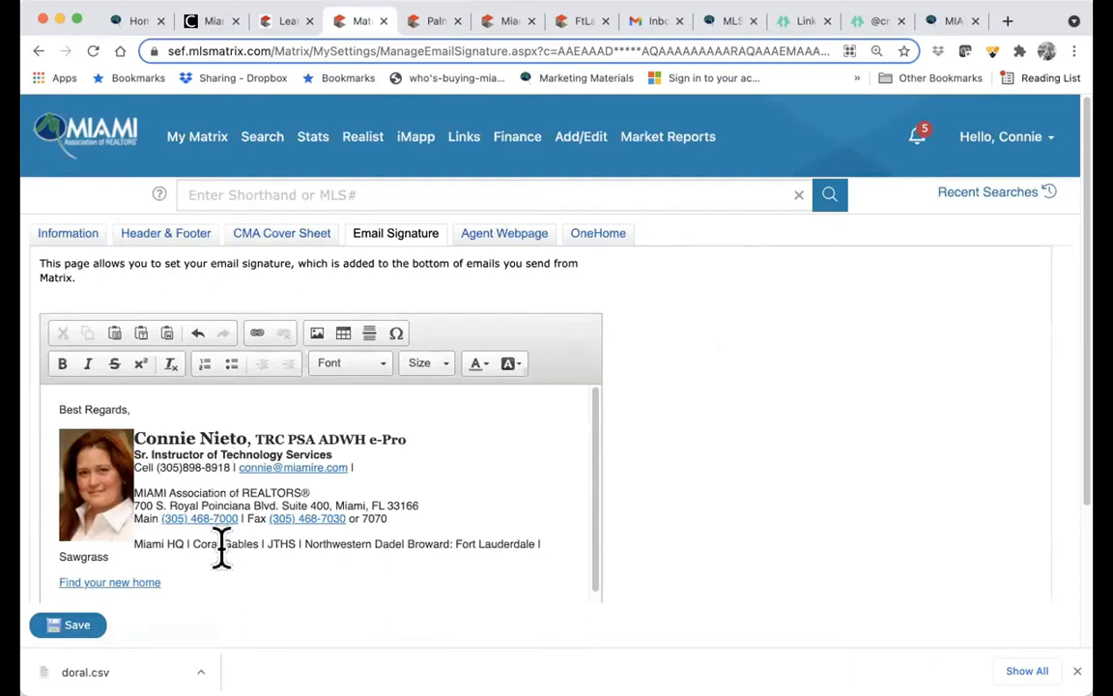
{"action": "left_click", "coordinate": [72, 628]}
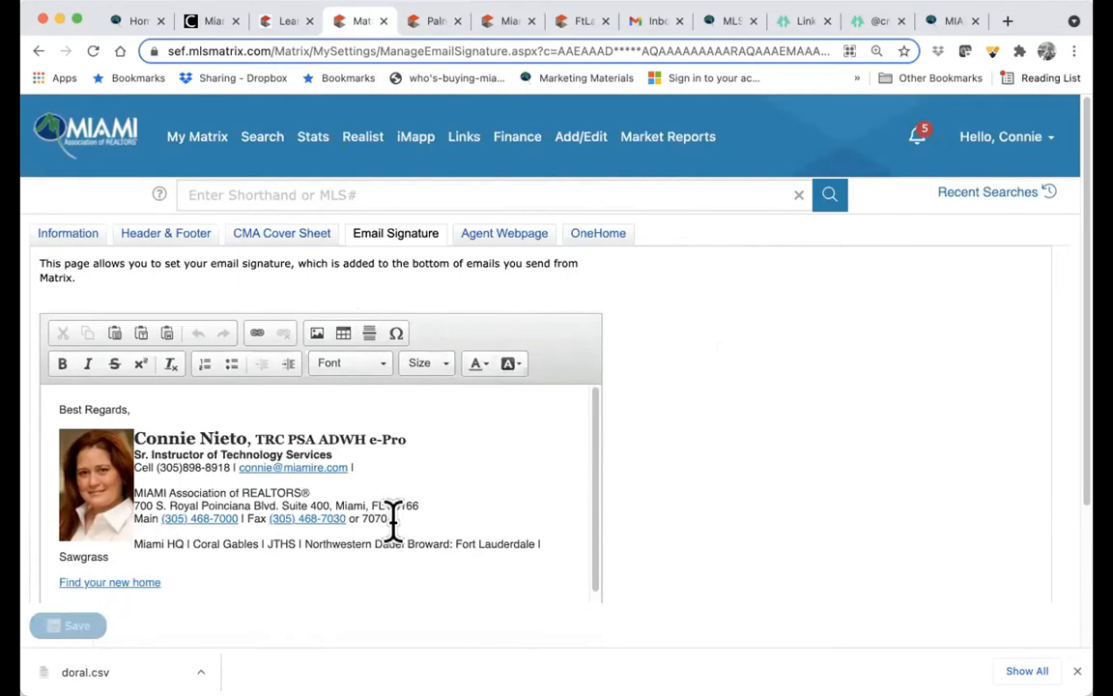
{"action": "left_click", "coordinate": [493, 238]}
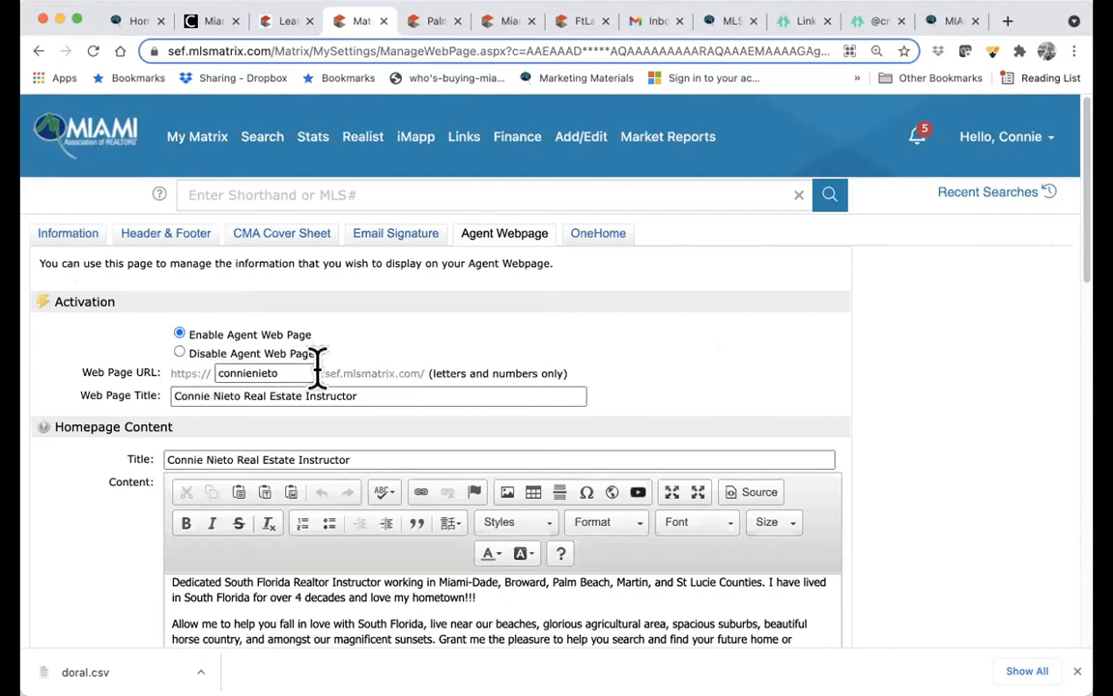
- Review the Agent Webpage's URL name and its Real Estate Instructor page title
{"action": "double_click", "coordinate": [278, 373]}
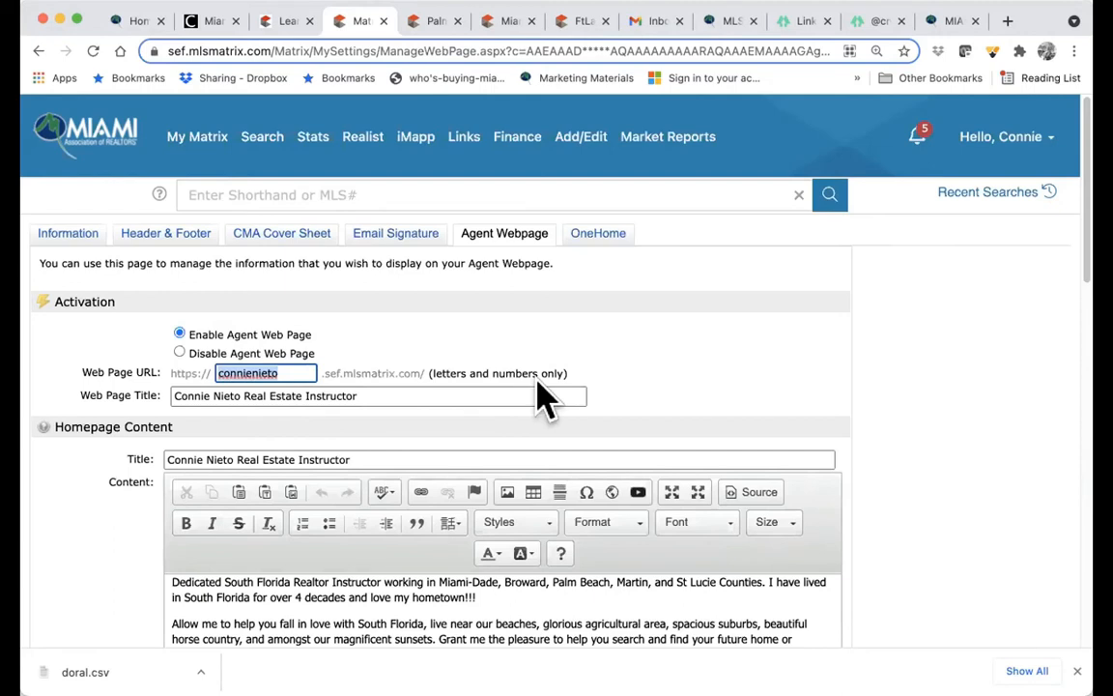
{"action": "left_click_drag", "start_coordinate": [407, 391], "coordinate": [183, 394]}
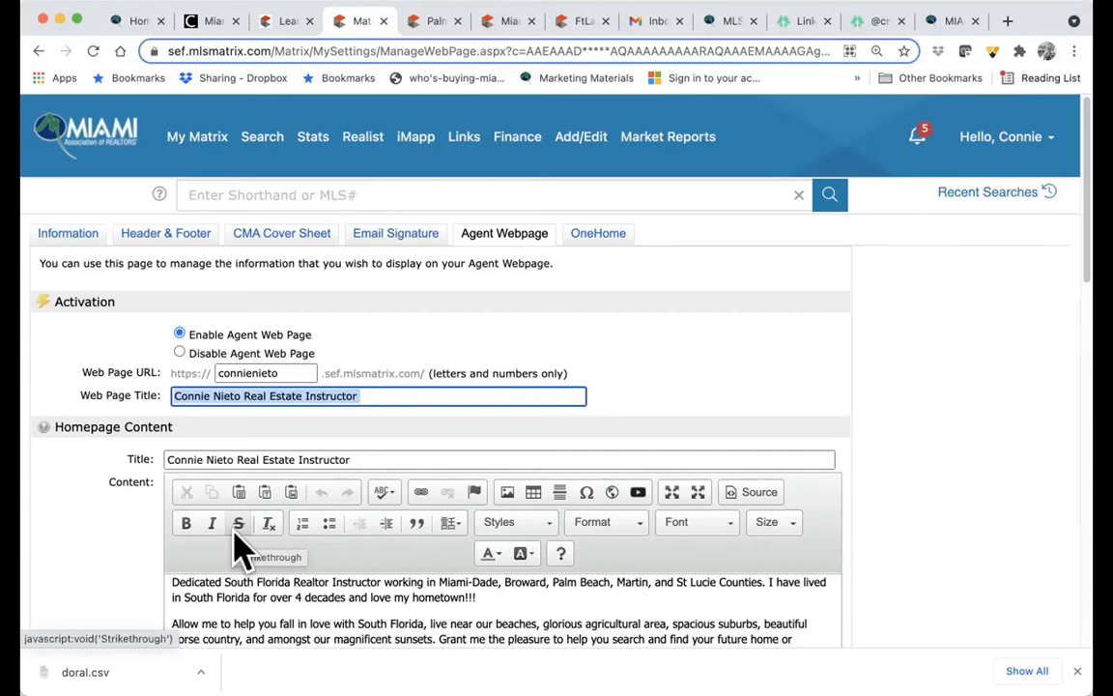
- Scroll through the homepage content and delete the extra space before 'city'
{"action": "scroll", "coordinate": [237, 550], "scroll_direction": "down", "scroll_amount": 5}
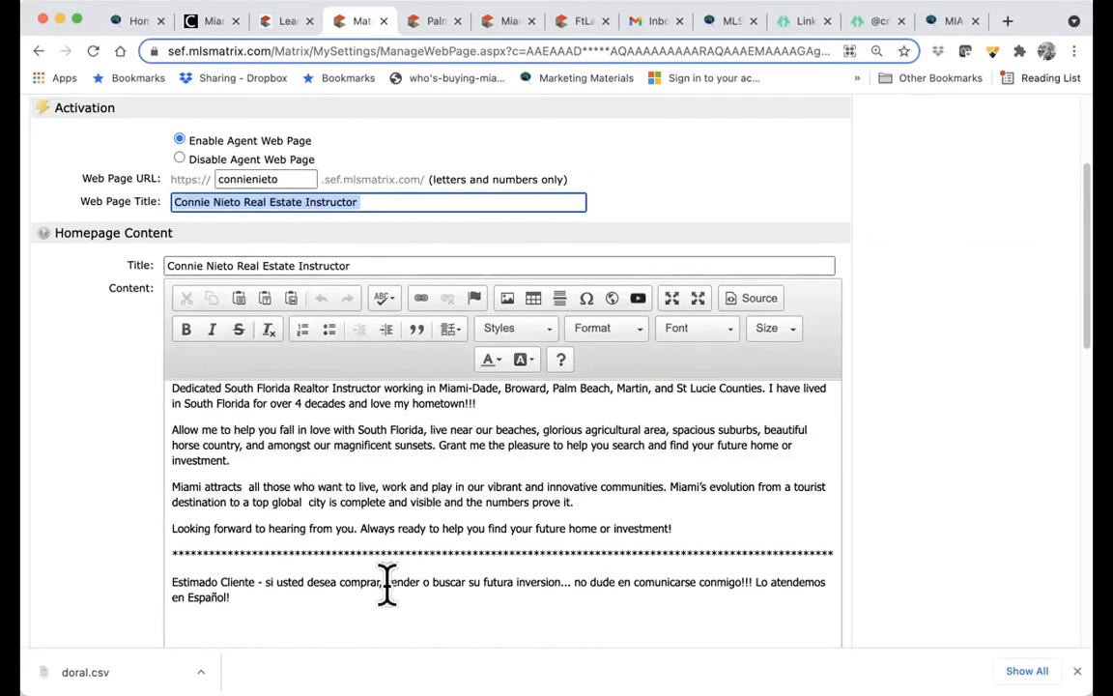
{"action": "scroll", "coordinate": [386, 580], "scroll_direction": "down", "scroll_amount": 3}
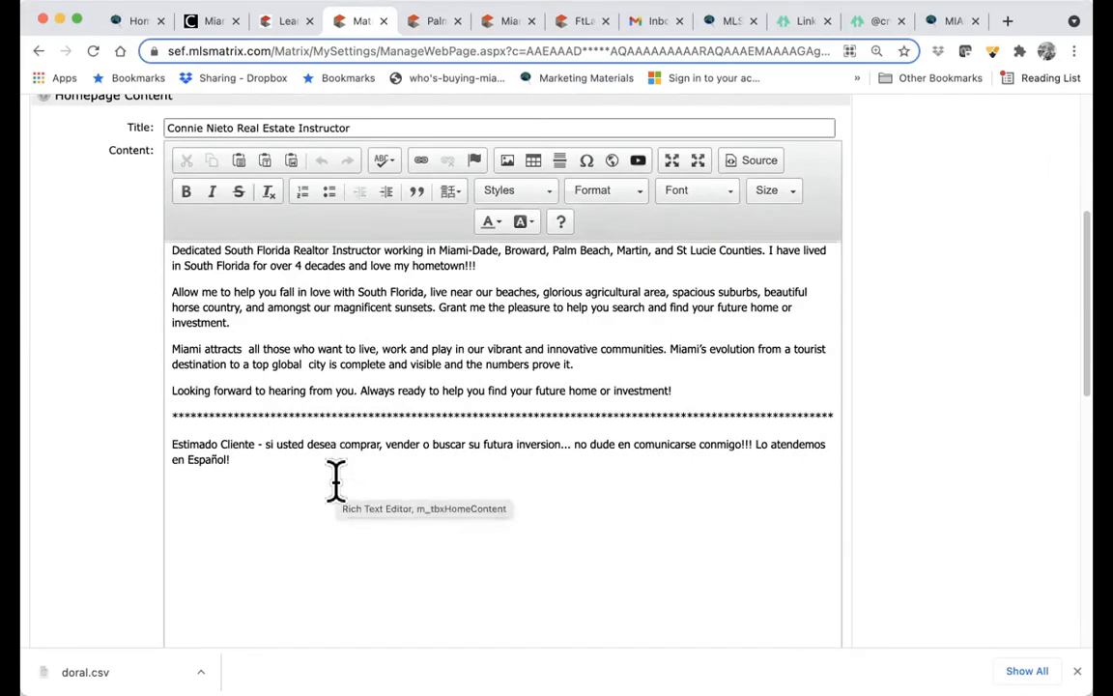
{"action": "scroll", "coordinate": [335, 476], "scroll_direction": "up", "scroll_amount": 2}
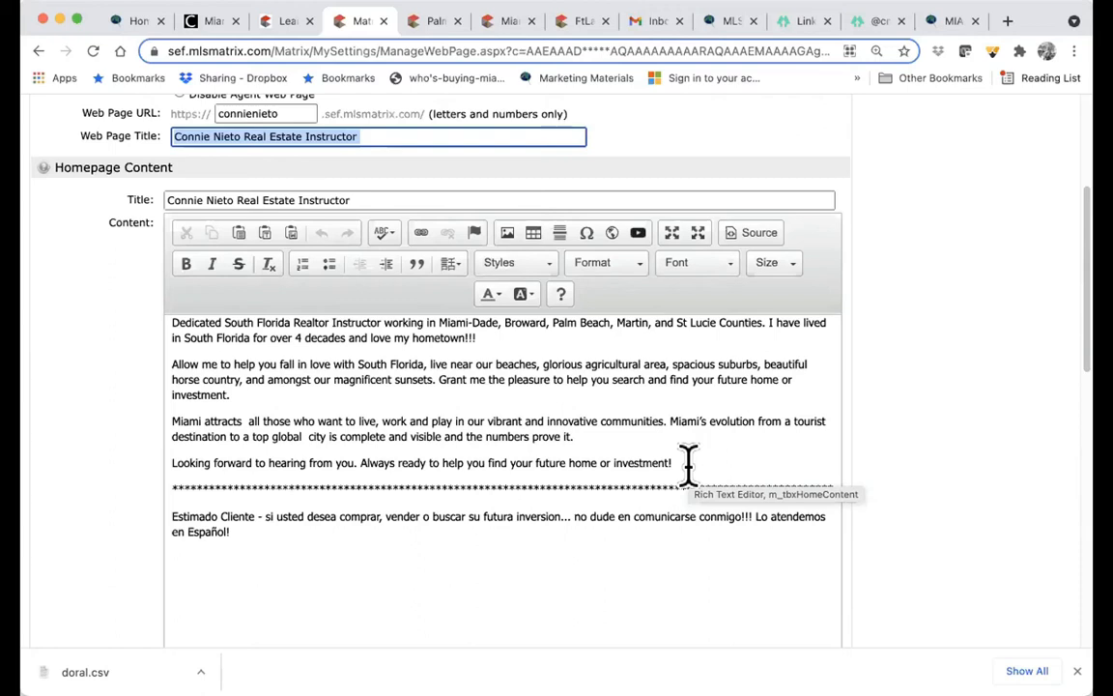
{"action": "left_click", "coordinate": [327, 443]}
{"action": "key", "text": "BackSpace"}
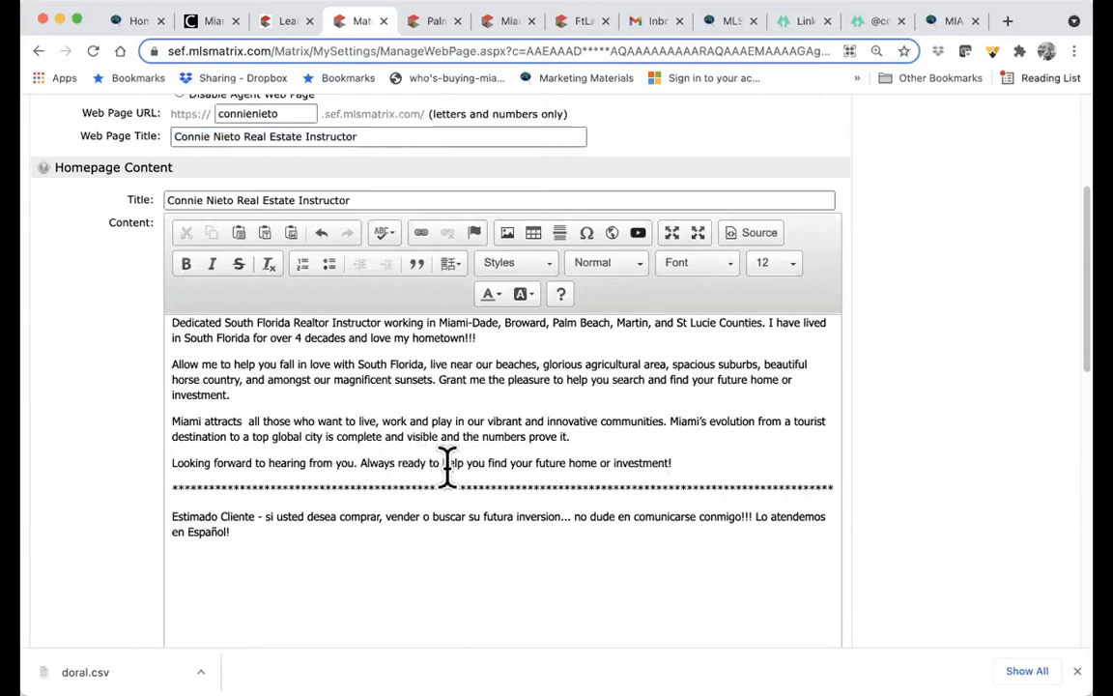
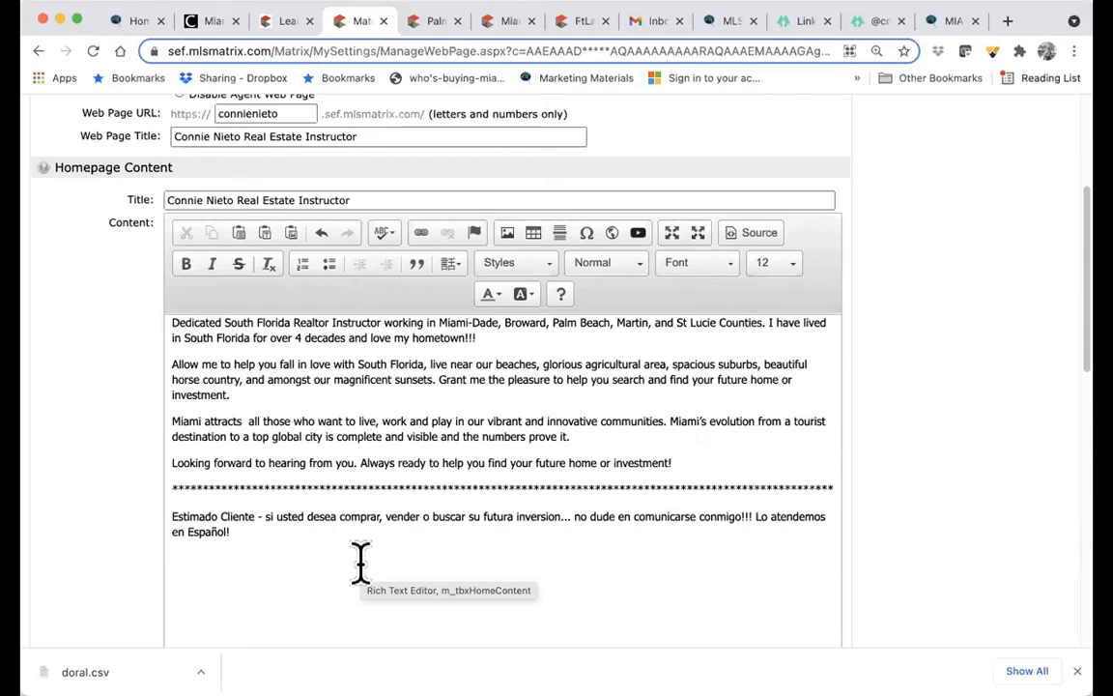
- Add the Photo and Portal Greeting sections to the agent webpage
{"action": "scroll", "coordinate": [359, 558], "scroll_direction": "down", "scroll_amount": 8}
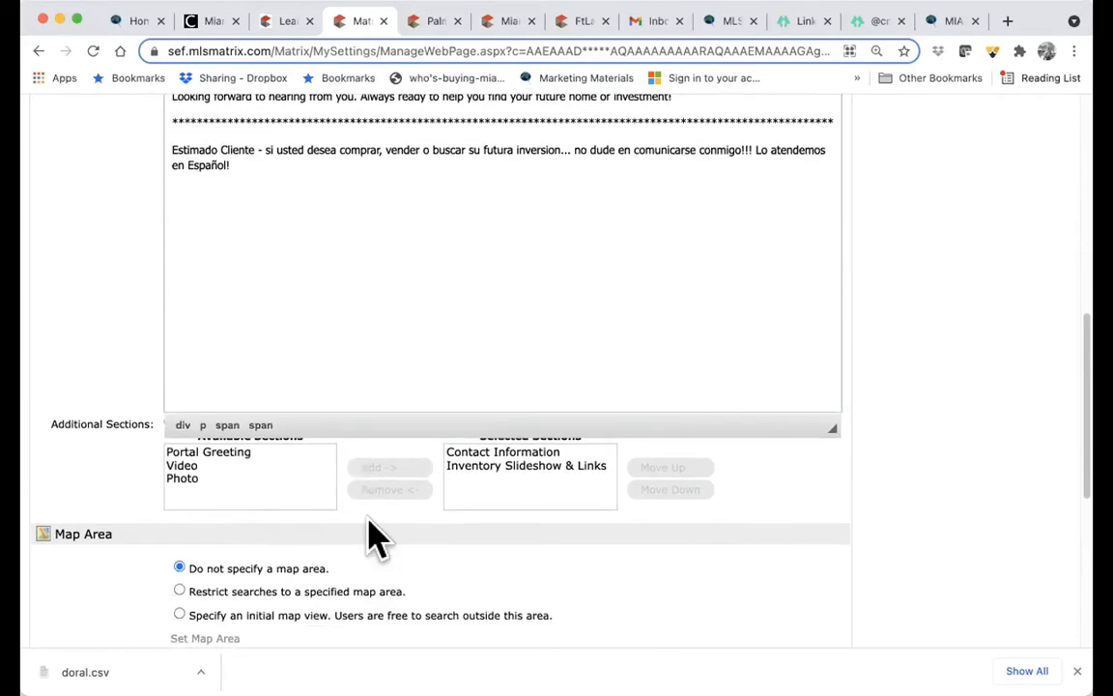
{"action": "left_click", "coordinate": [279, 480]}
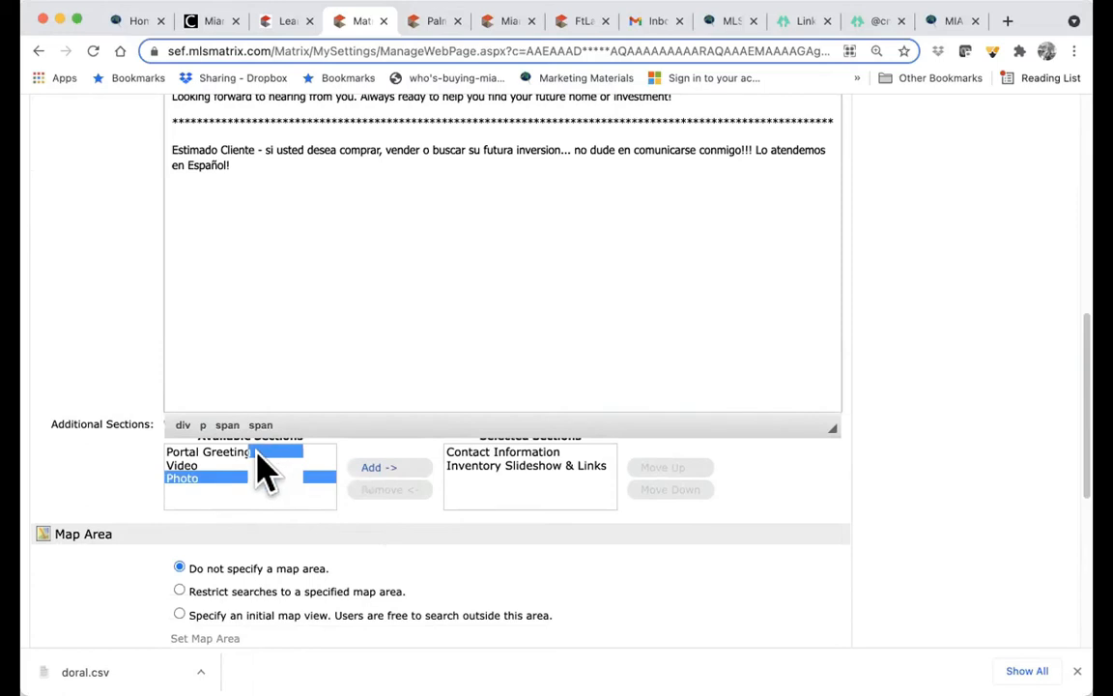
{"action": "left_click", "coordinate": [384, 469]}
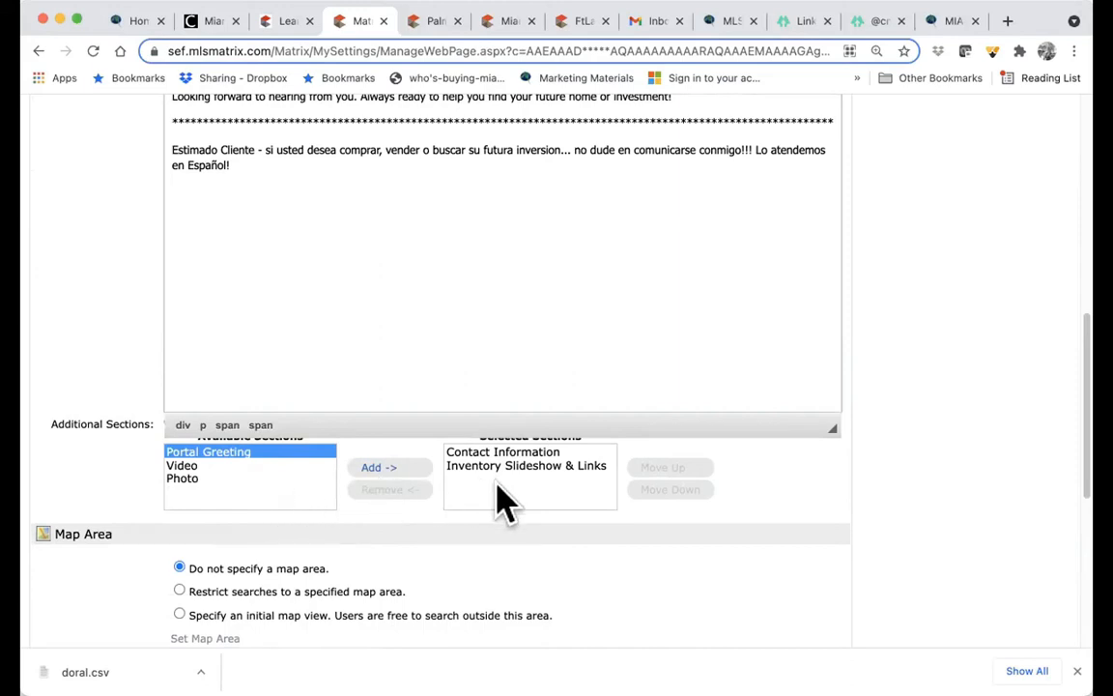
{"action": "scroll", "coordinate": [501, 495], "scroll_direction": "down", "scroll_amount": 3}
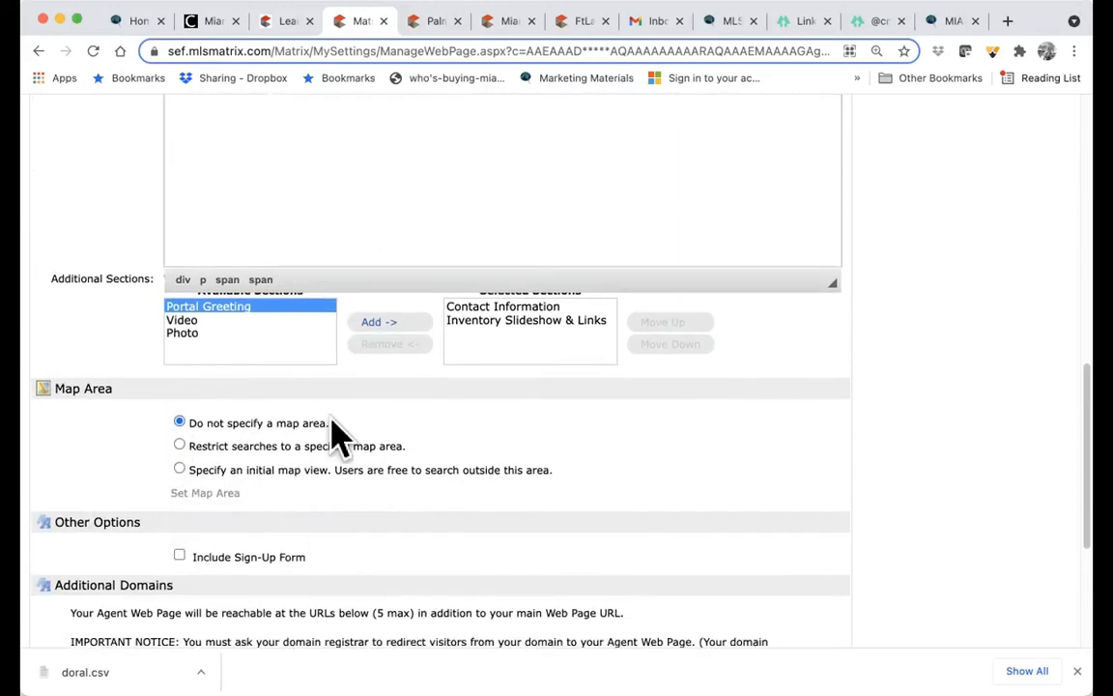
- Set an initial map view over Miami–Fort Lauderdale, deleting the old rectangle, and save it
{"action": "left_click", "coordinate": [179, 445]}
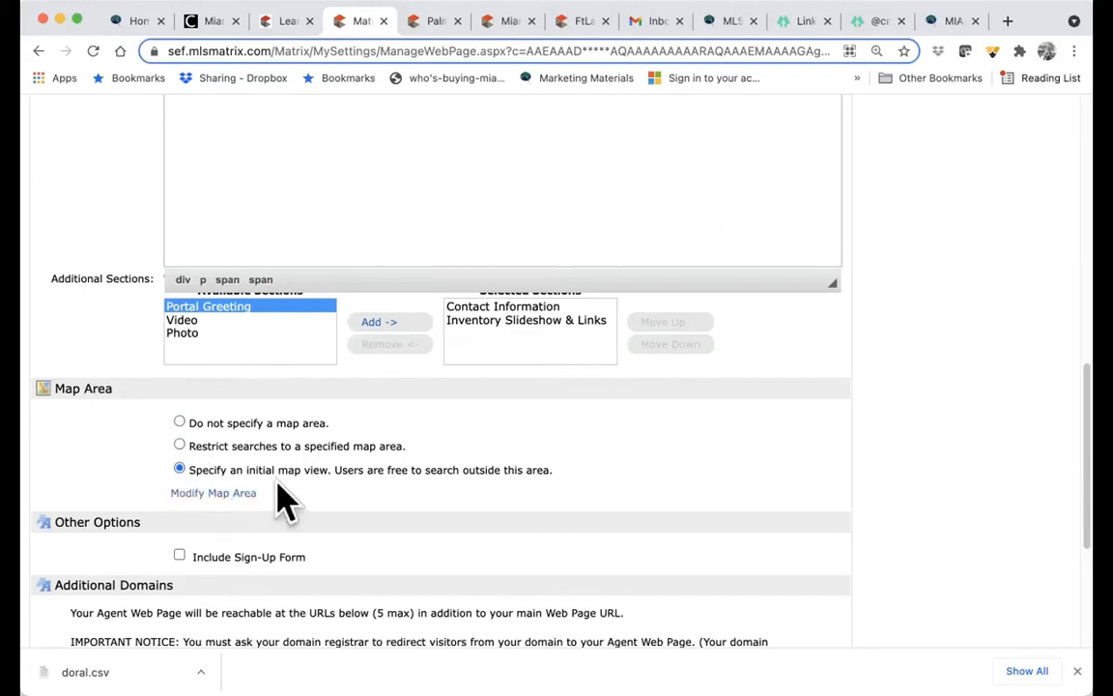
{"action": "left_click", "coordinate": [215, 493]}
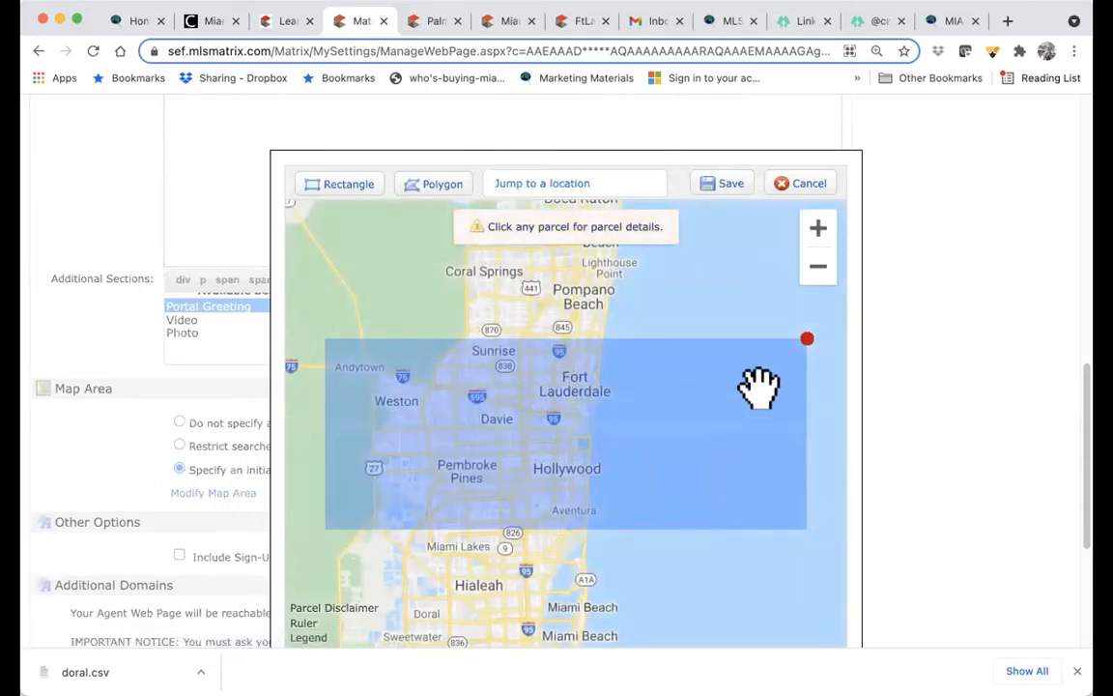
{"action": "left_click", "coordinate": [806, 338]}
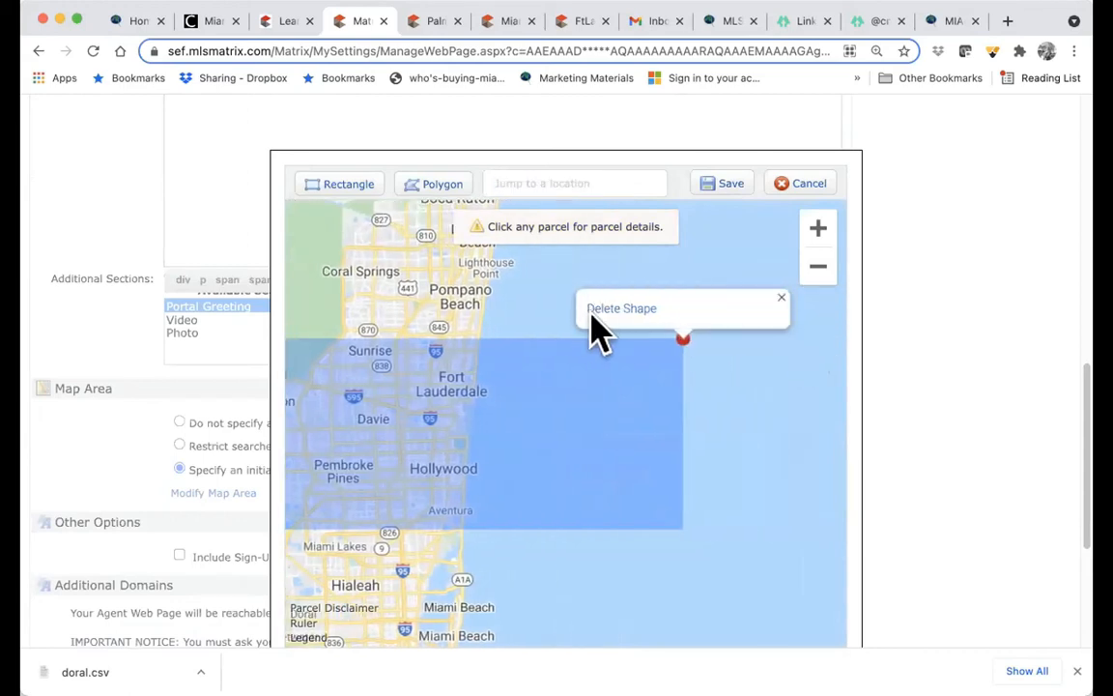
{"action": "left_click", "coordinate": [600, 310]}
{"action": "left_click_drag", "start_coordinate": [547, 401], "coordinate": [689, 382]}
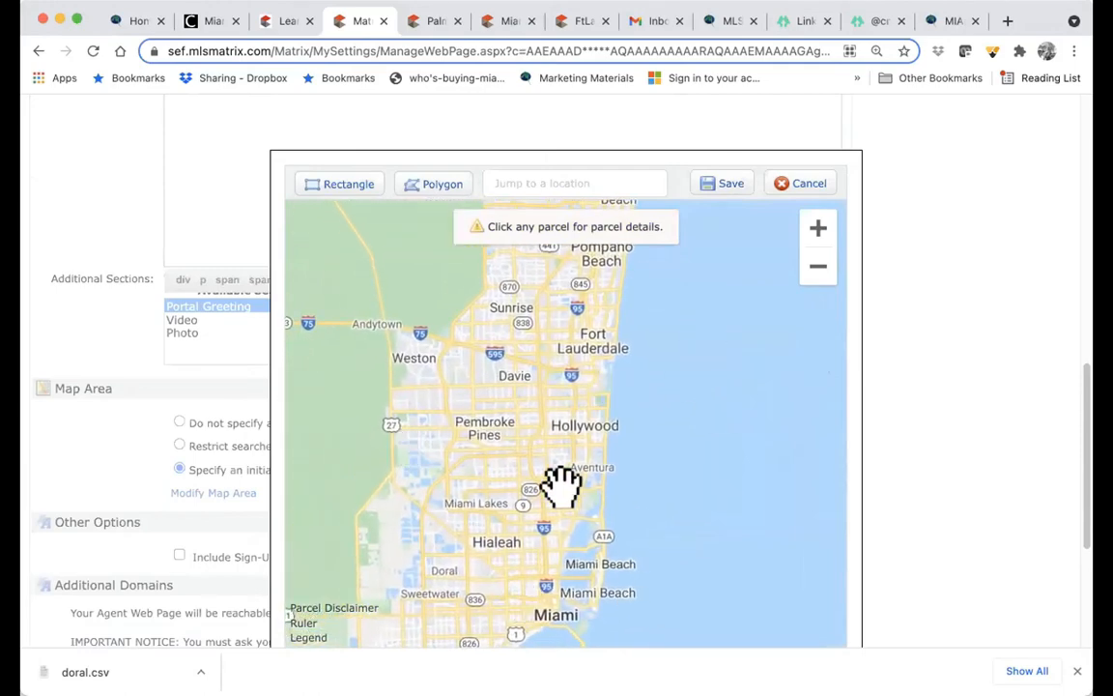
{"action": "left_click_drag", "start_coordinate": [678, 517], "coordinate": [719, 482]}
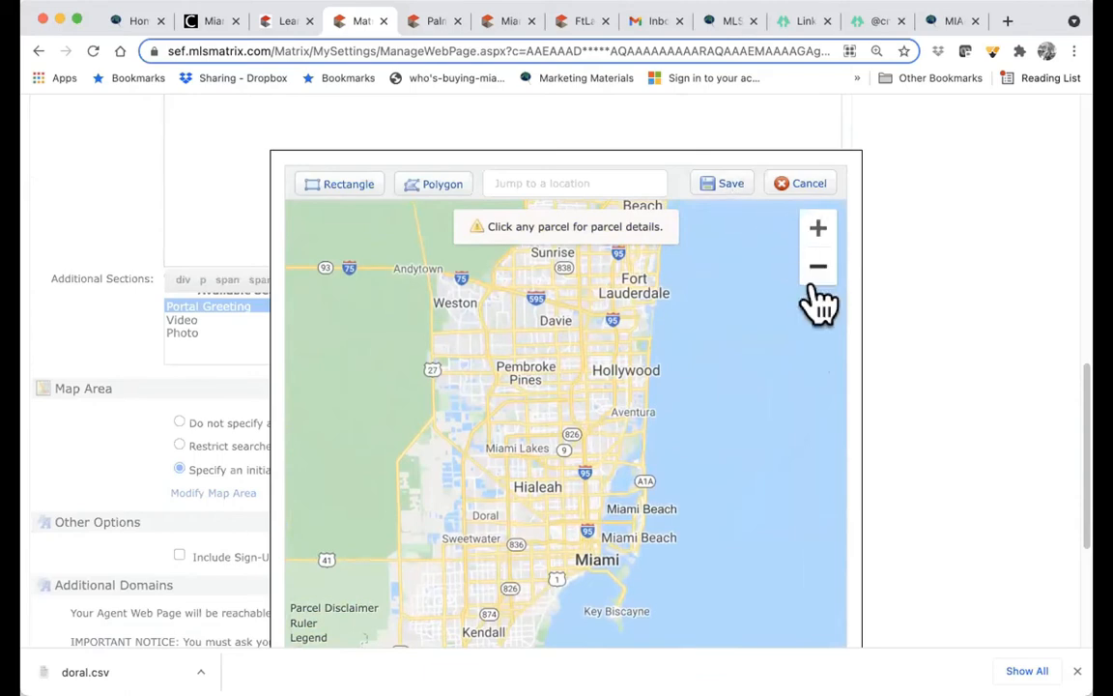
{"action": "left_click", "coordinate": [719, 183]}
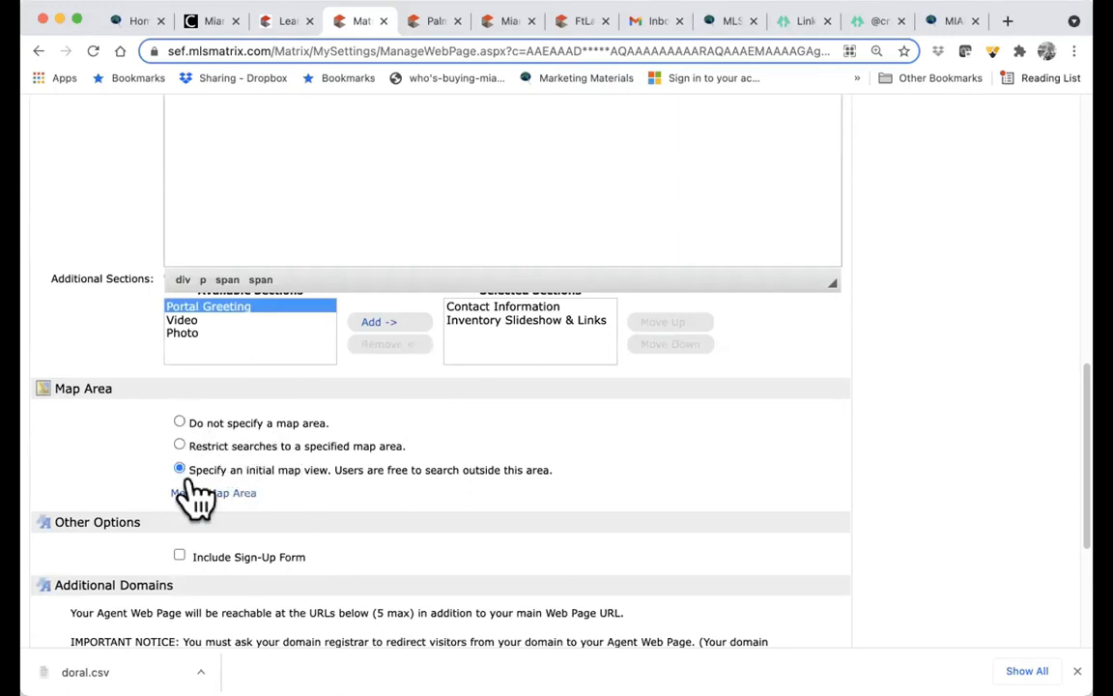
- Save the Agent Webpage settings with the sign-up form off and no additional domains
{"action": "scroll", "coordinate": [232, 468], "scroll_direction": "down", "scroll_amount": 1}
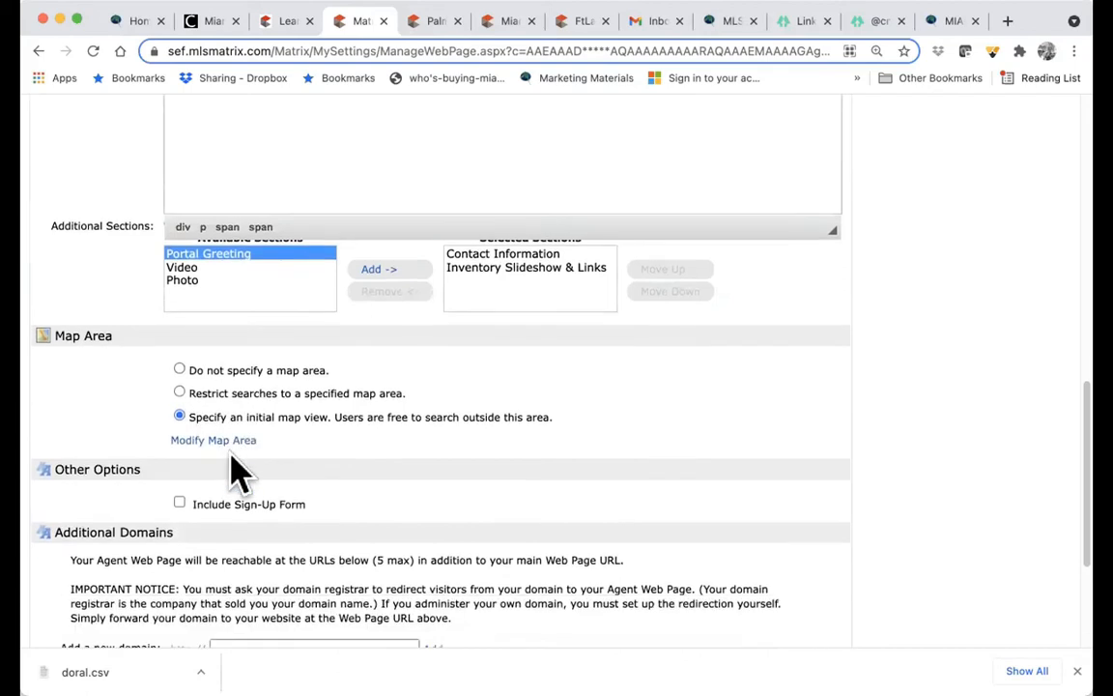
{"action": "scroll", "coordinate": [232, 470], "scroll_direction": "down", "scroll_amount": 1}
{"action": "left_click", "coordinate": [180, 457]}
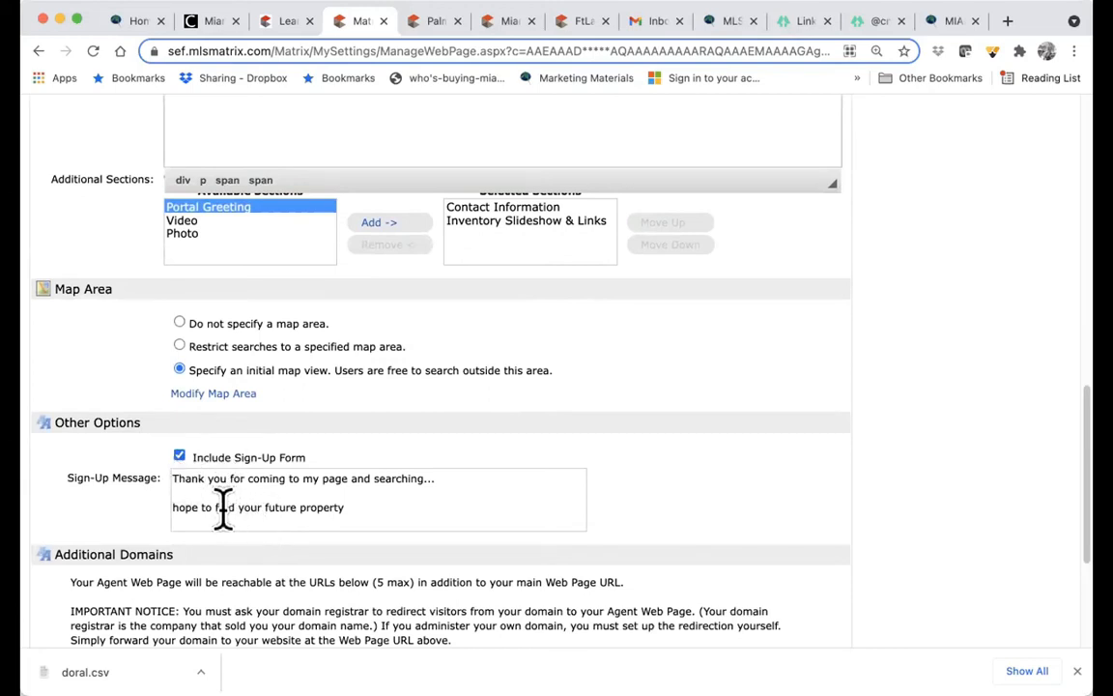
{"action": "left_click", "coordinate": [178, 457]}
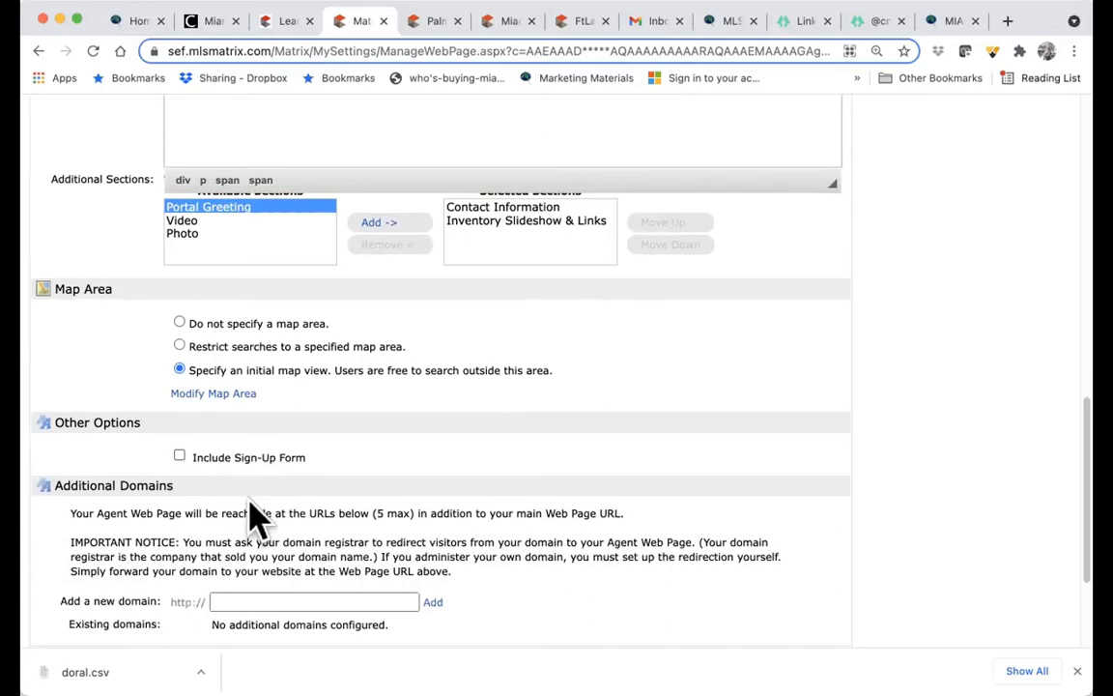
{"action": "scroll", "coordinate": [249, 512], "scroll_direction": "down", "scroll_amount": 3}
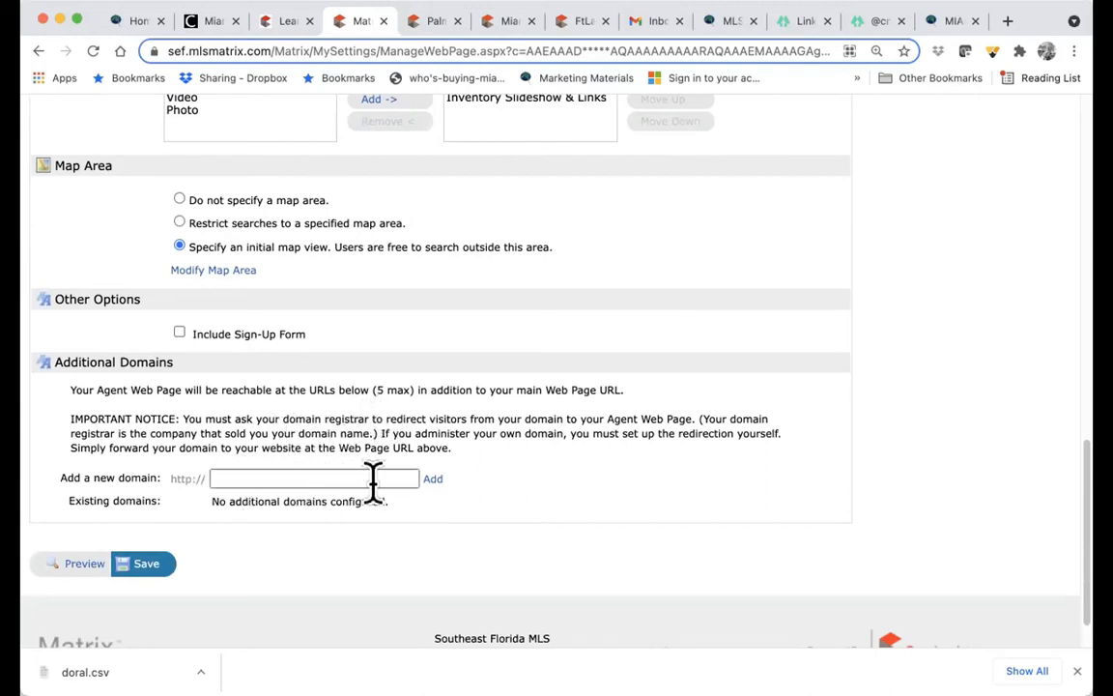
{"action": "left_click", "coordinate": [435, 481]}
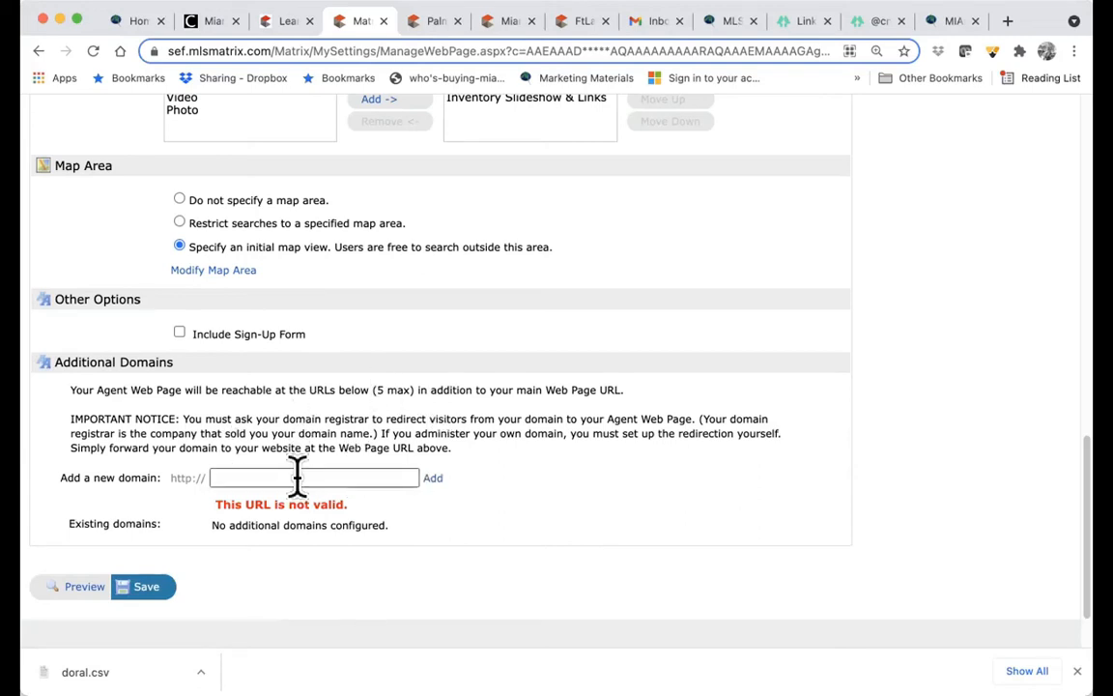
{"action": "left_click", "coordinate": [147, 591]}
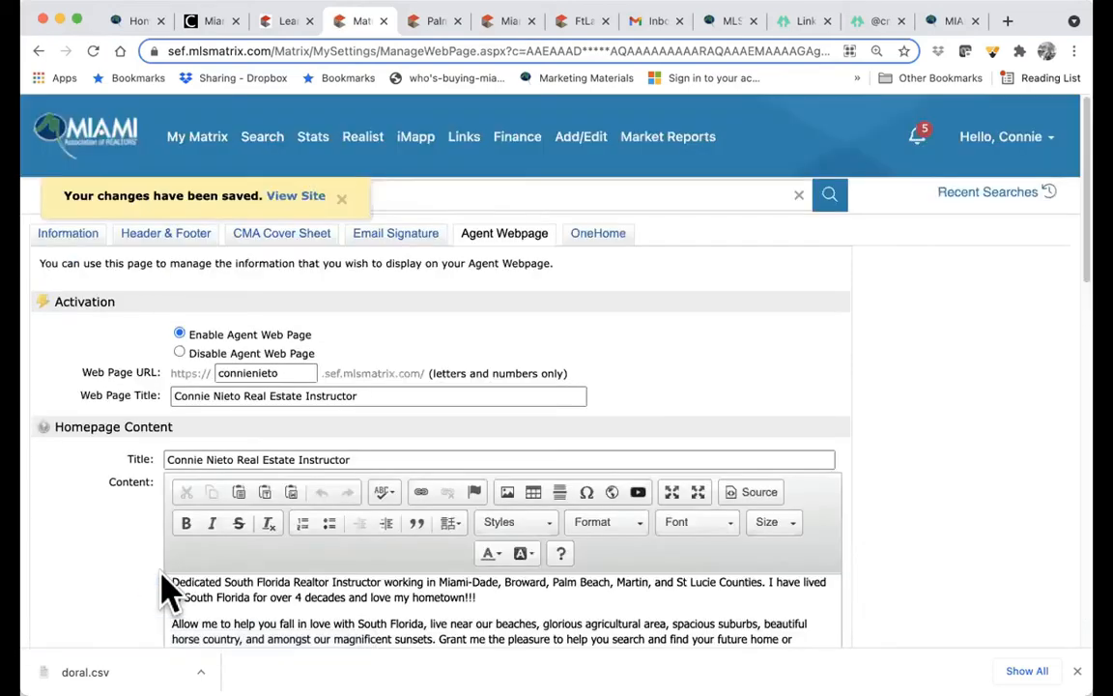
- View the live agent site in a new tab, select its URL, and return to Matrix
{"action": "left_click", "coordinate": [300, 198]}
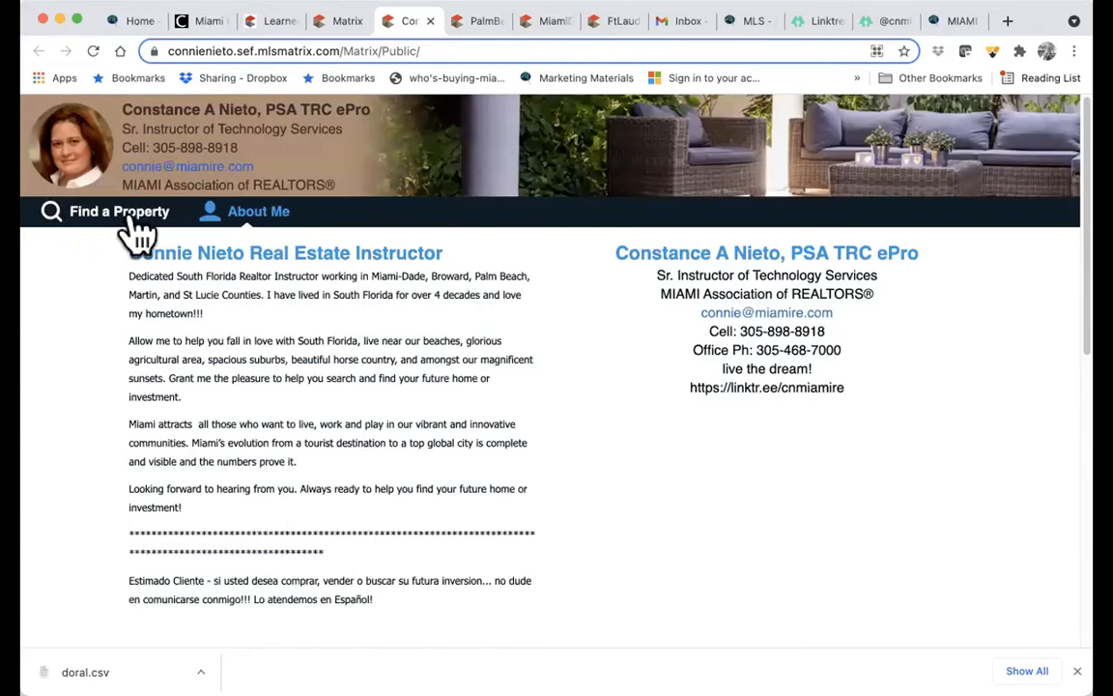
{"action": "left_click", "coordinate": [329, 50]}
{"action": "left_click_drag", "start_coordinate": [490, 50], "coordinate": [125, 49]}
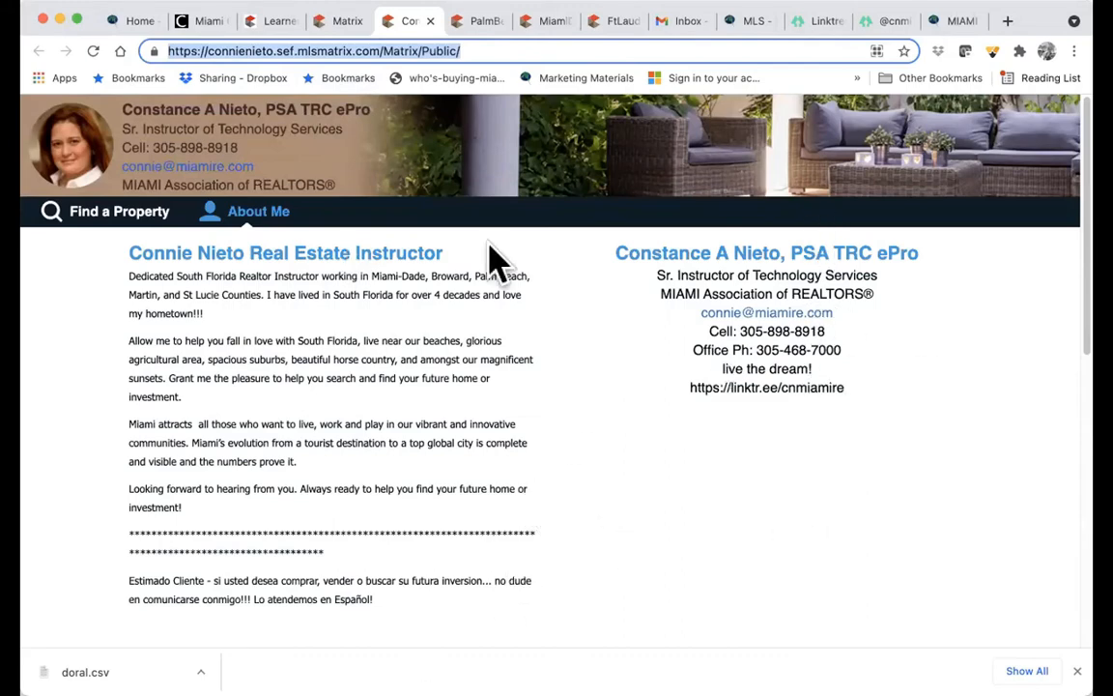
{"action": "left_click", "coordinate": [348, 23]}
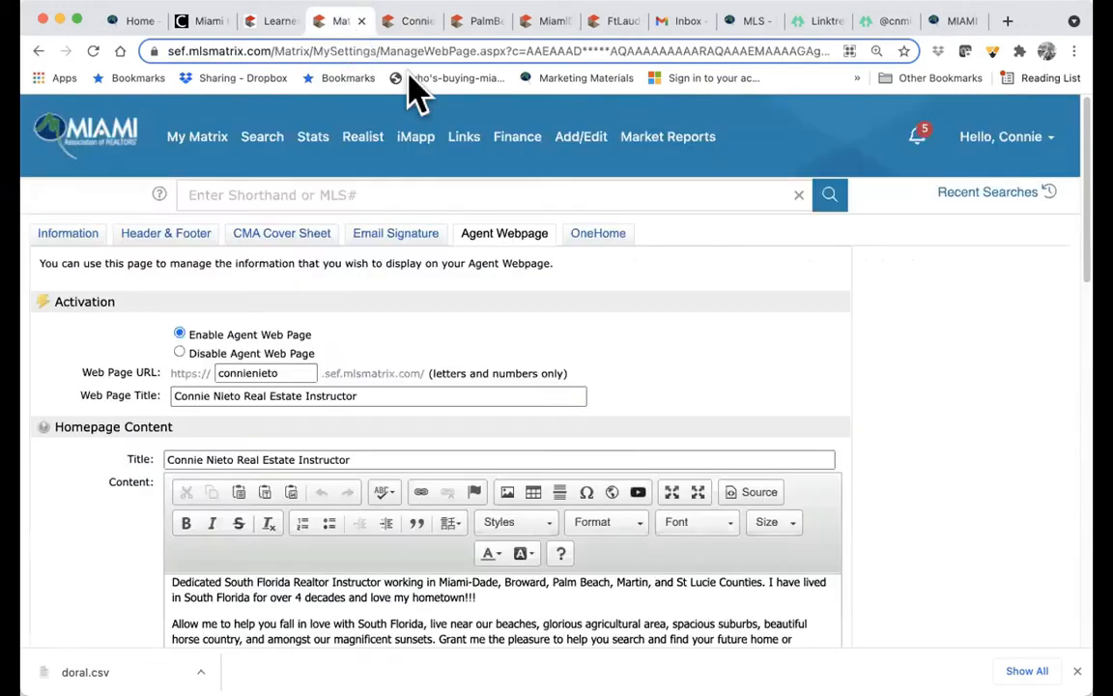
- Open the OneHome settings and scroll past the custom photo to Contact Information
{"action": "left_click", "coordinate": [600, 236]}
{"action": "scroll", "coordinate": [483, 445], "scroll_direction": "down", "scroll_amount": 1}
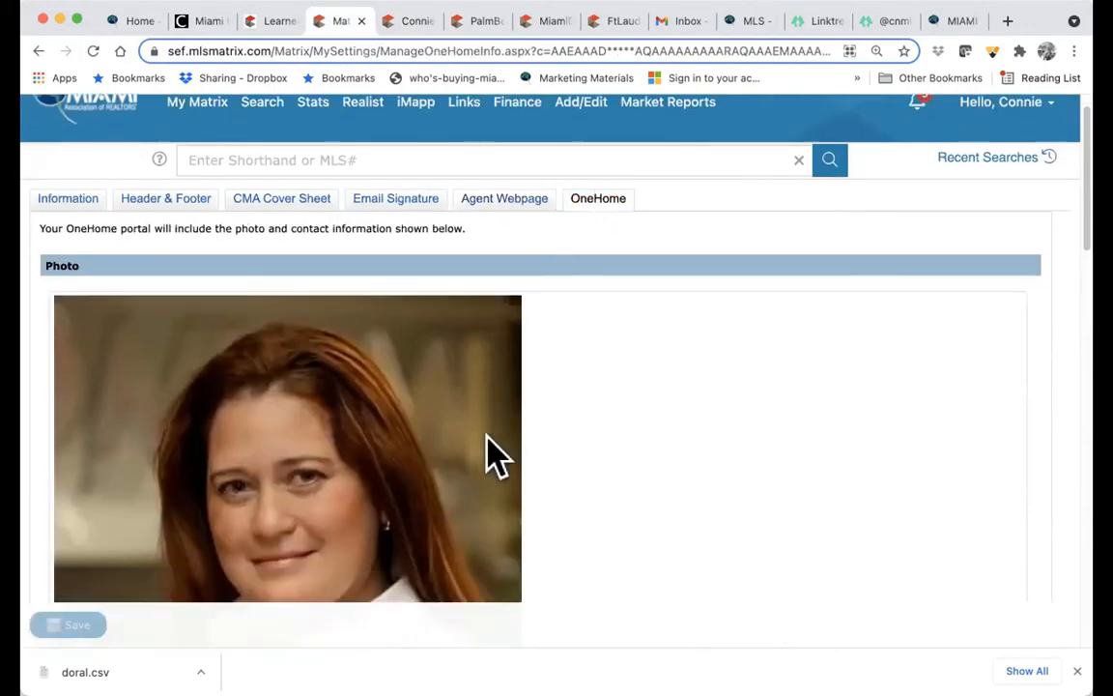
{"action": "scroll", "coordinate": [490, 454], "scroll_direction": "down", "scroll_amount": 5}
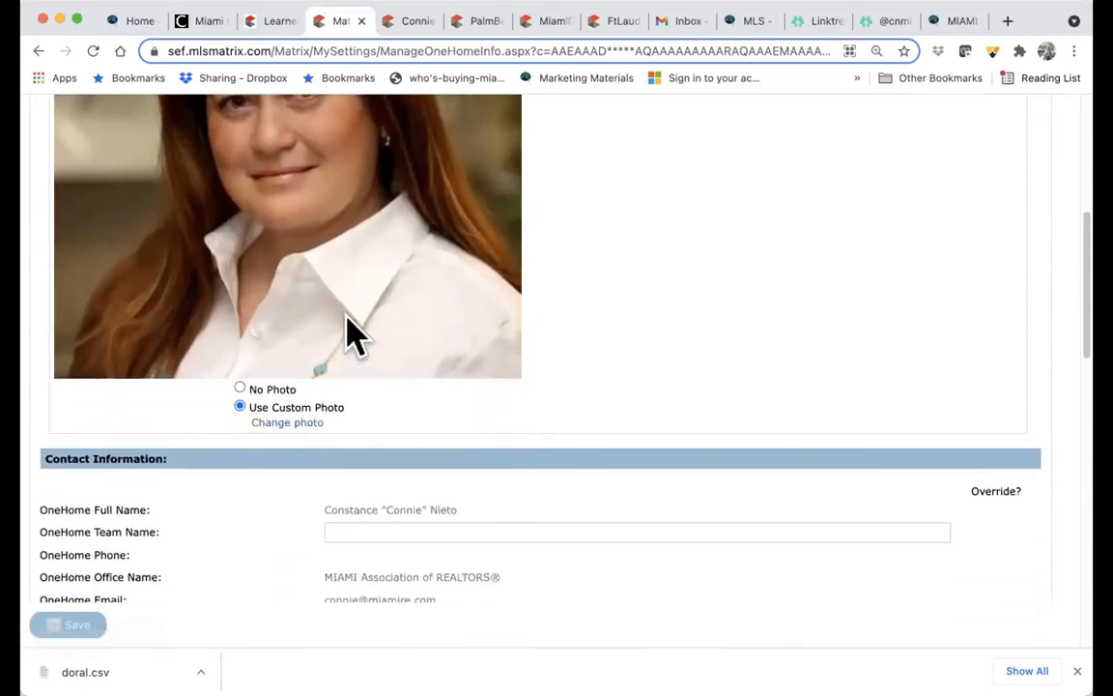
{"action": "scroll", "coordinate": [350, 333], "scroll_direction": "up", "scroll_amount": 4}
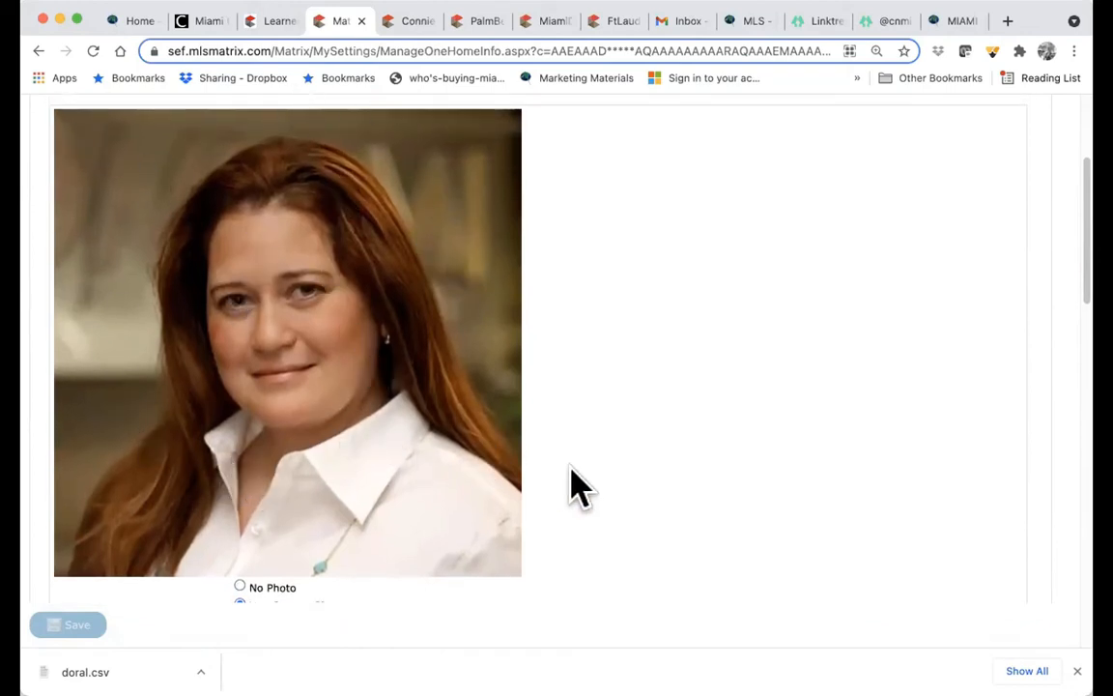
{"action": "scroll", "coordinate": [570, 474], "scroll_direction": "down", "scroll_amount": 4}
{"action": "scroll", "coordinate": [570, 483], "scroll_direction": "down", "scroll_amount": 1}
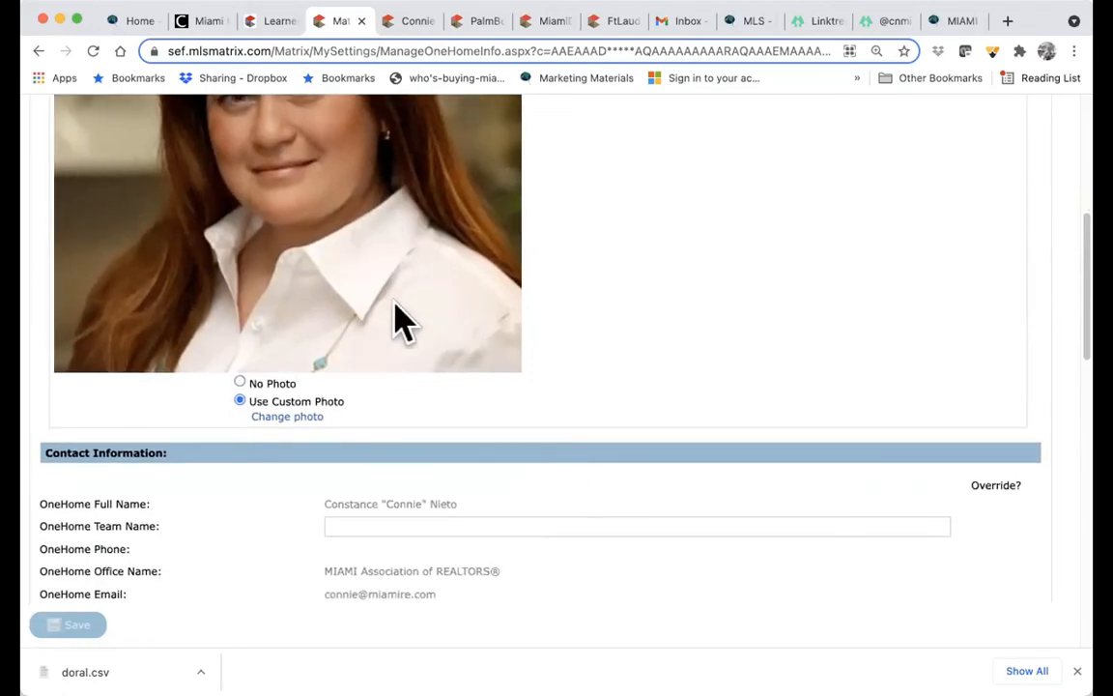
{"action": "scroll", "coordinate": [398, 318], "scroll_direction": "down", "scroll_amount": 7}
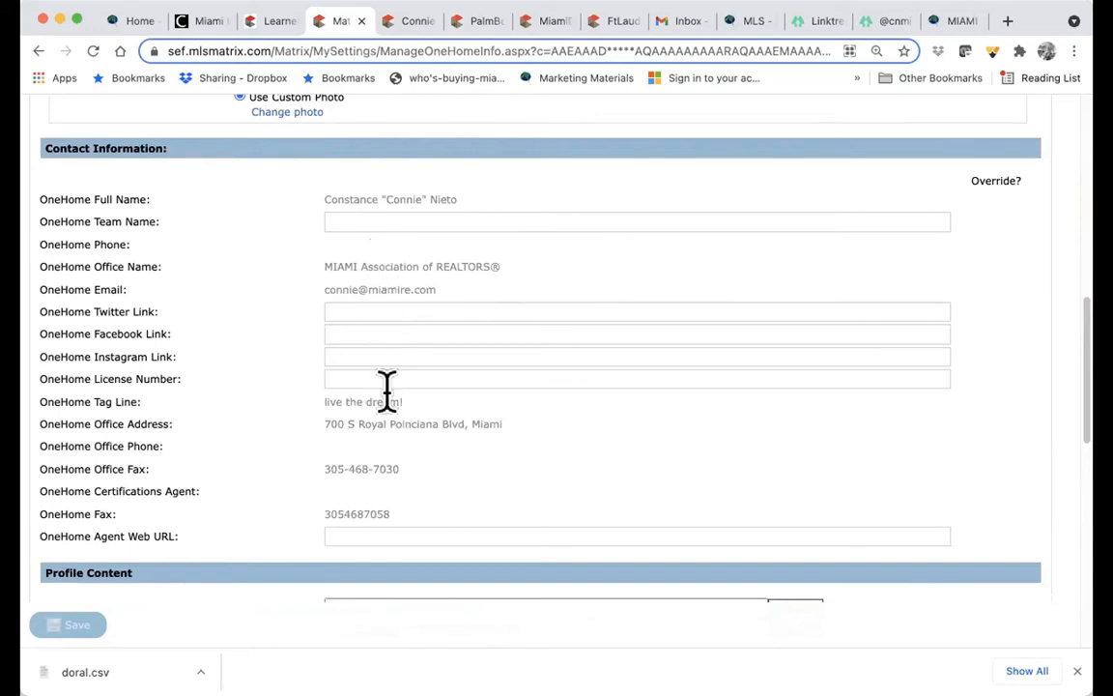
{"action": "scroll", "coordinate": [387, 386], "scroll_direction": "down", "scroll_amount": 2}
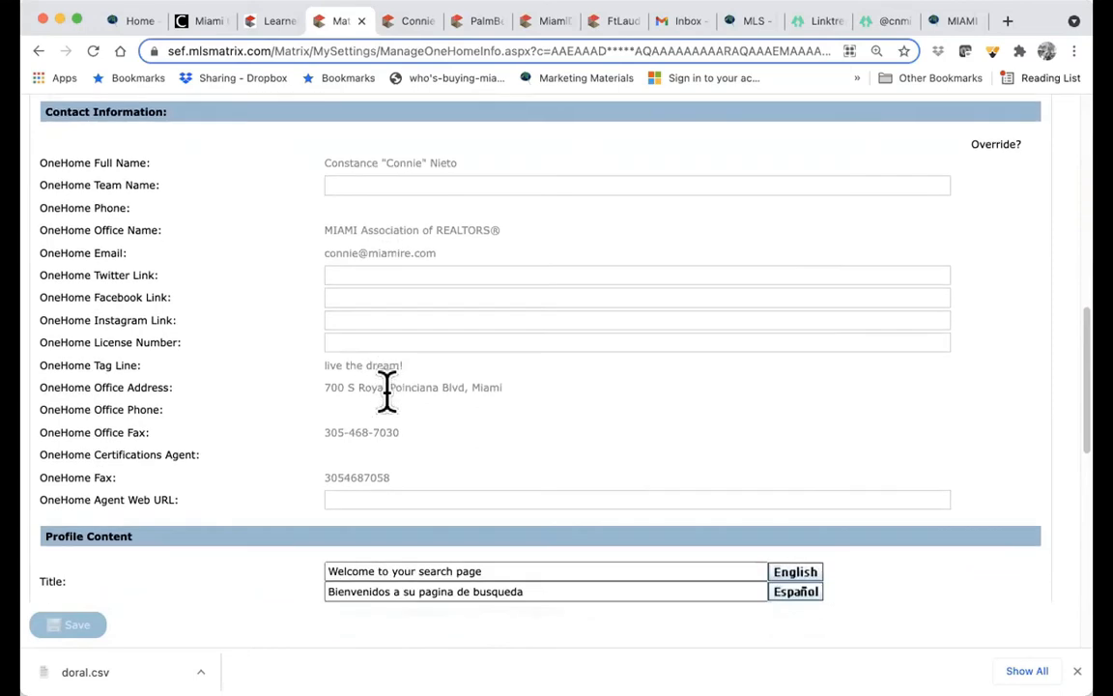
- Copy the agent's Twitter profile URL into the OneHome Twitter Link field
{"action": "left_click", "coordinate": [1007, 21]}
{"action": "type", "text": "twitter"}
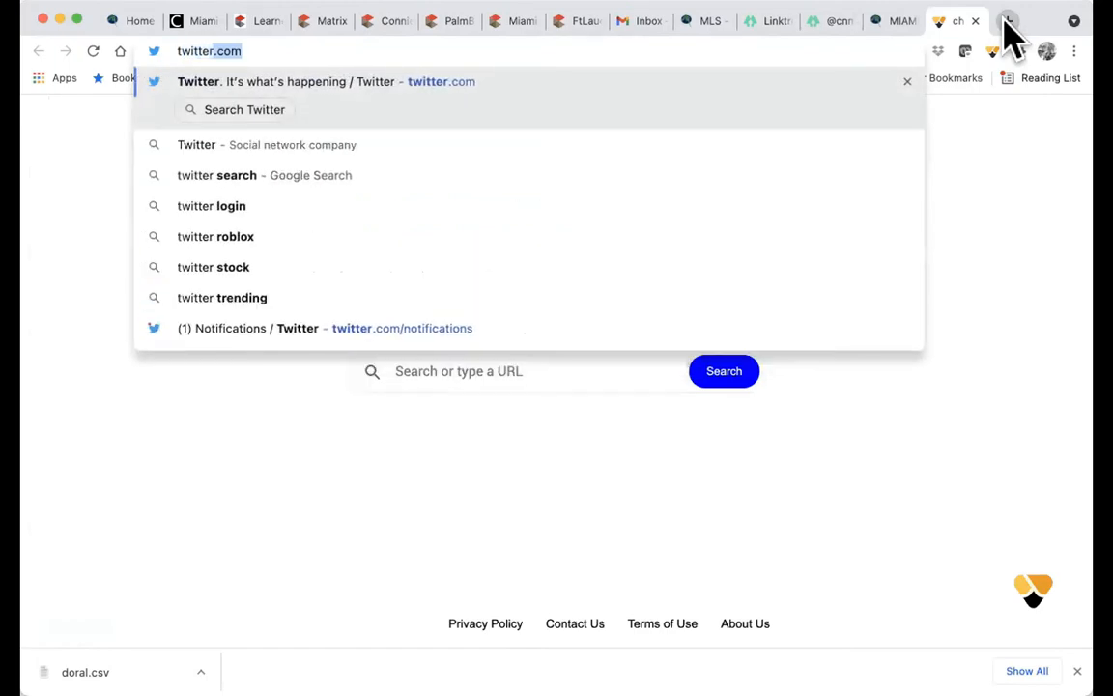
{"action": "key", "text": "Return"}
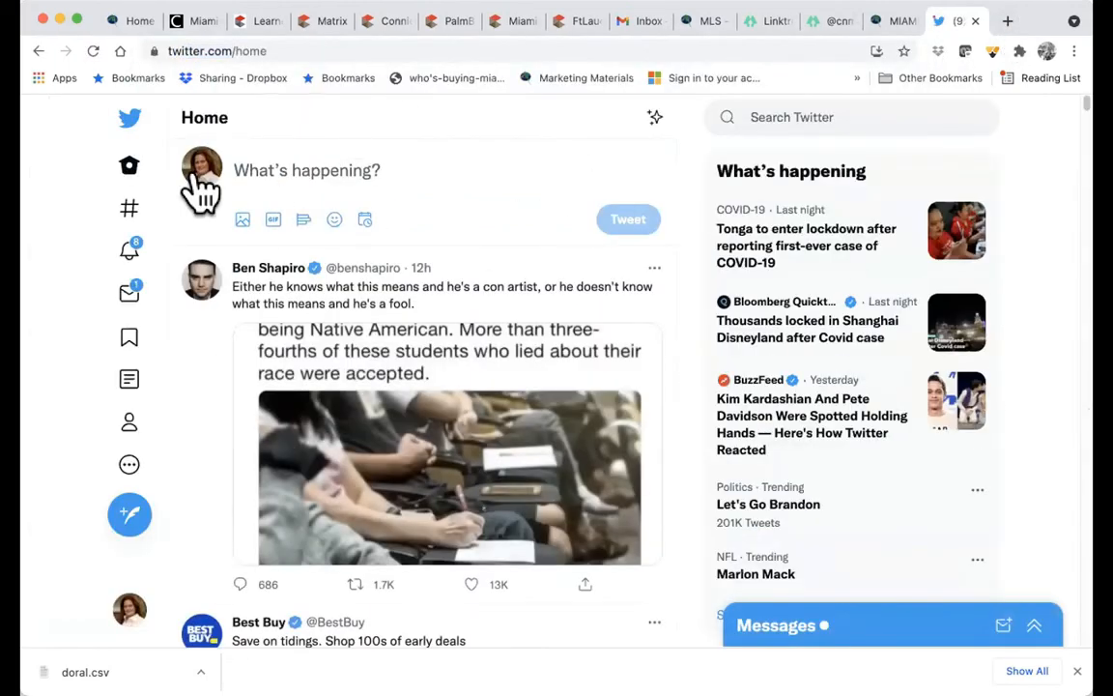
{"action": "left_click", "coordinate": [131, 437]}
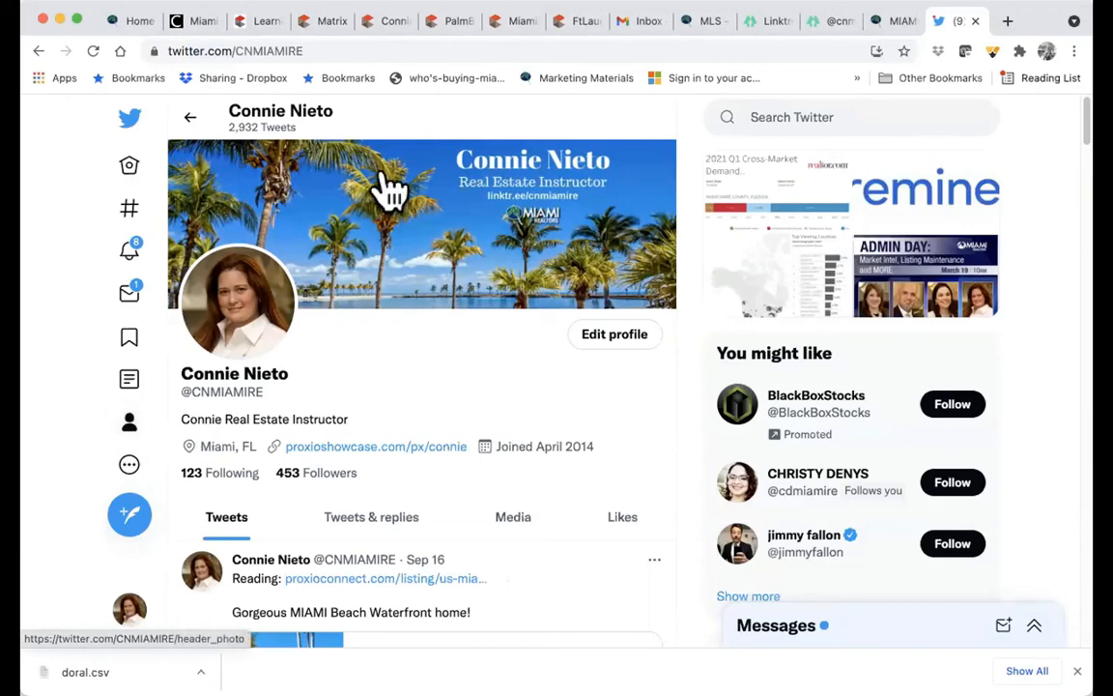
{"action": "left_click", "coordinate": [304, 52]}
{"action": "key", "text": "super+c"}
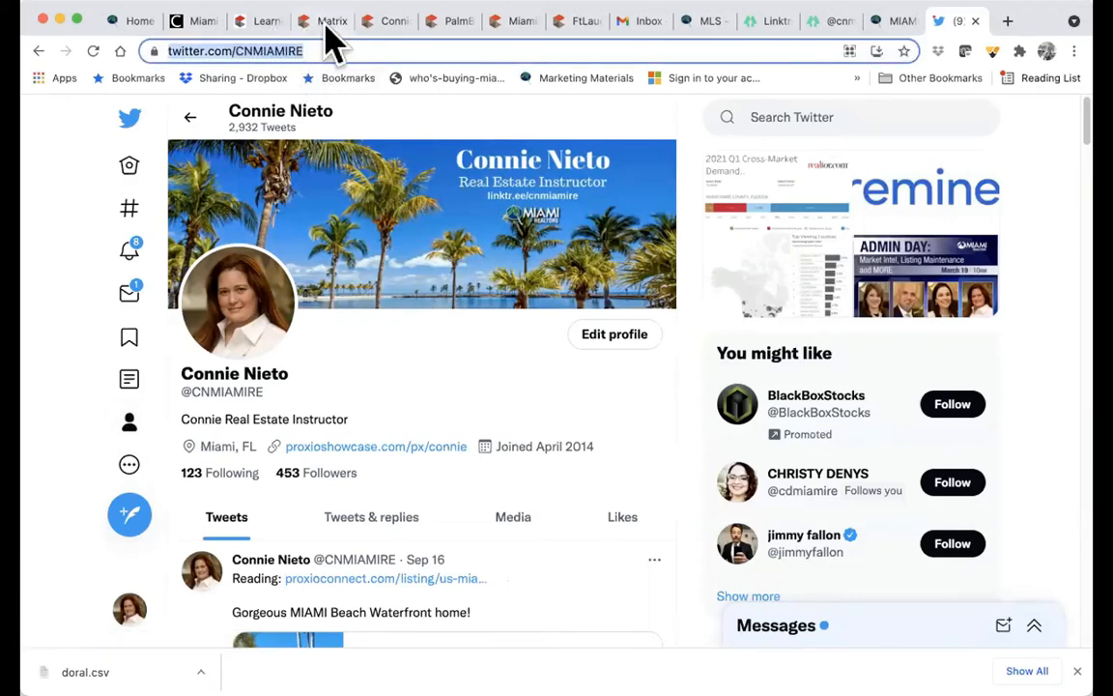
{"action": "left_click", "coordinate": [324, 23]}
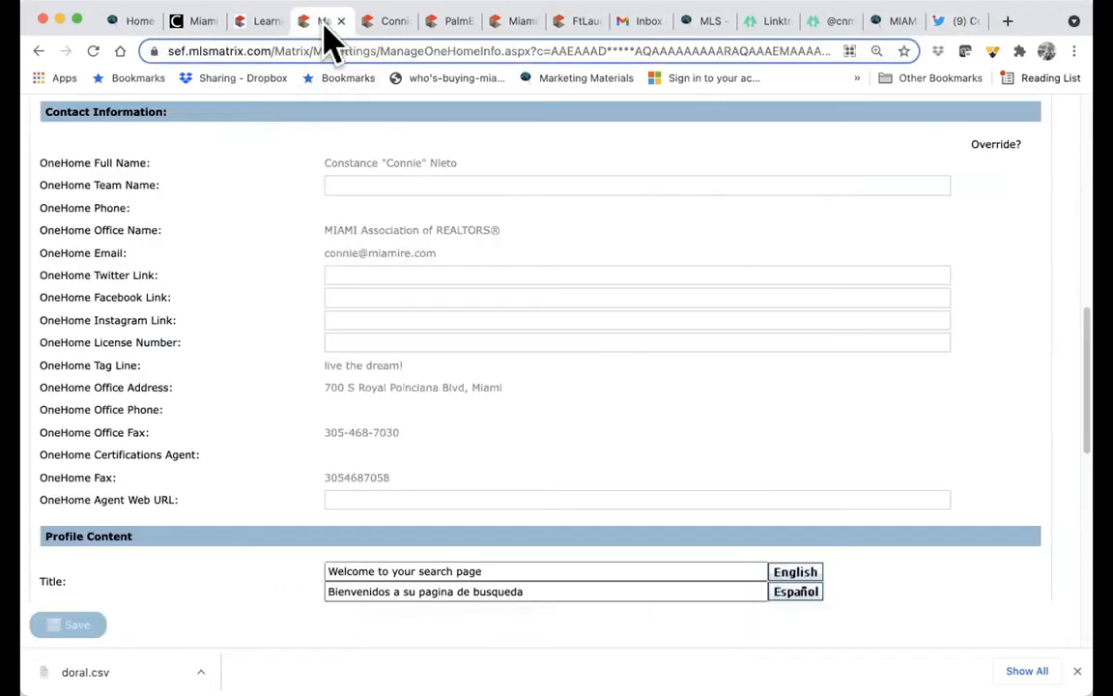
{"action": "left_click", "coordinate": [353, 274]}
{"action": "key", "text": "super+v"}
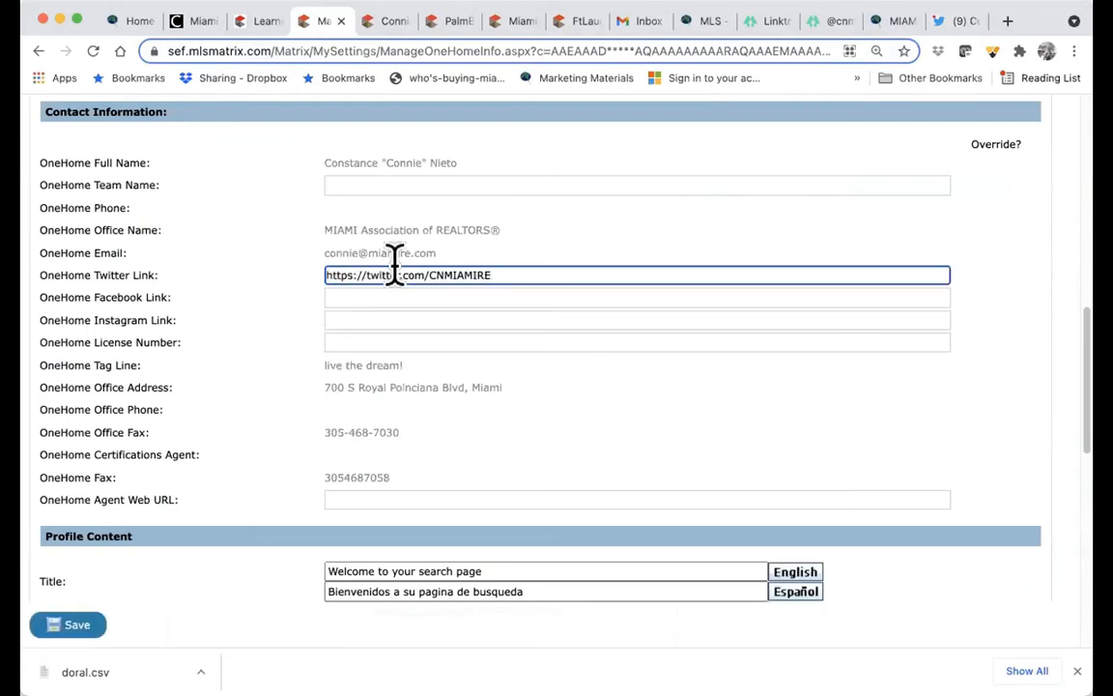
- Copy the real estate instructor Facebook page URL into the OneHome Facebook Link field
{"action": "left_click", "coordinate": [1007, 21]}
{"action": "type", "text": "f"}
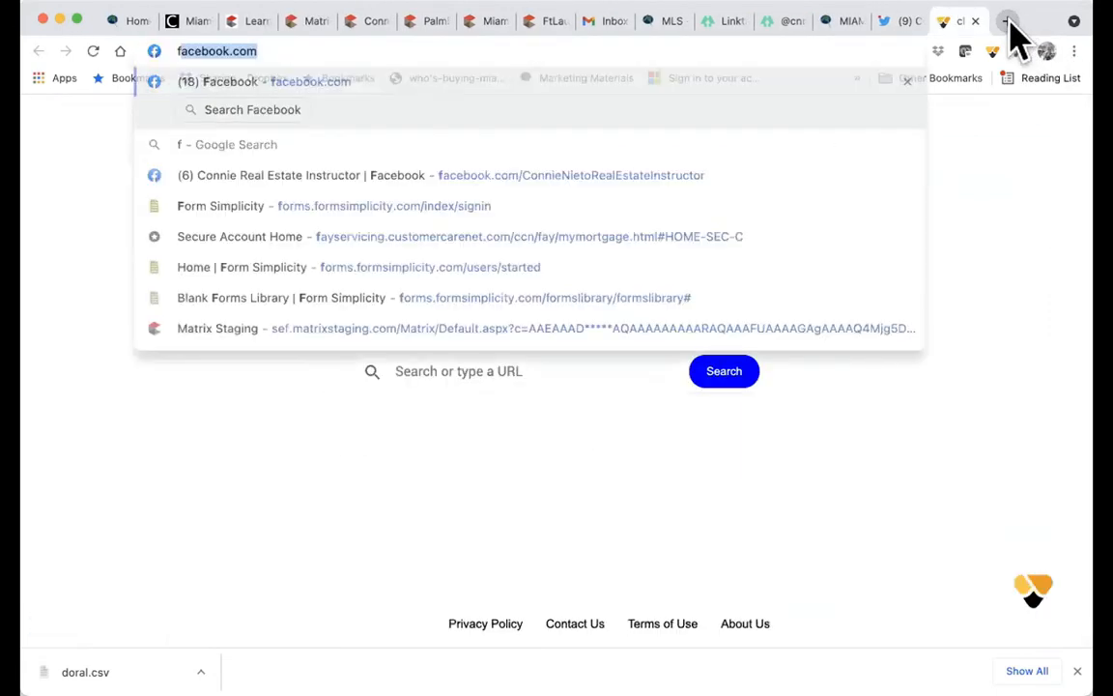
{"action": "type", "text": "aCE"}
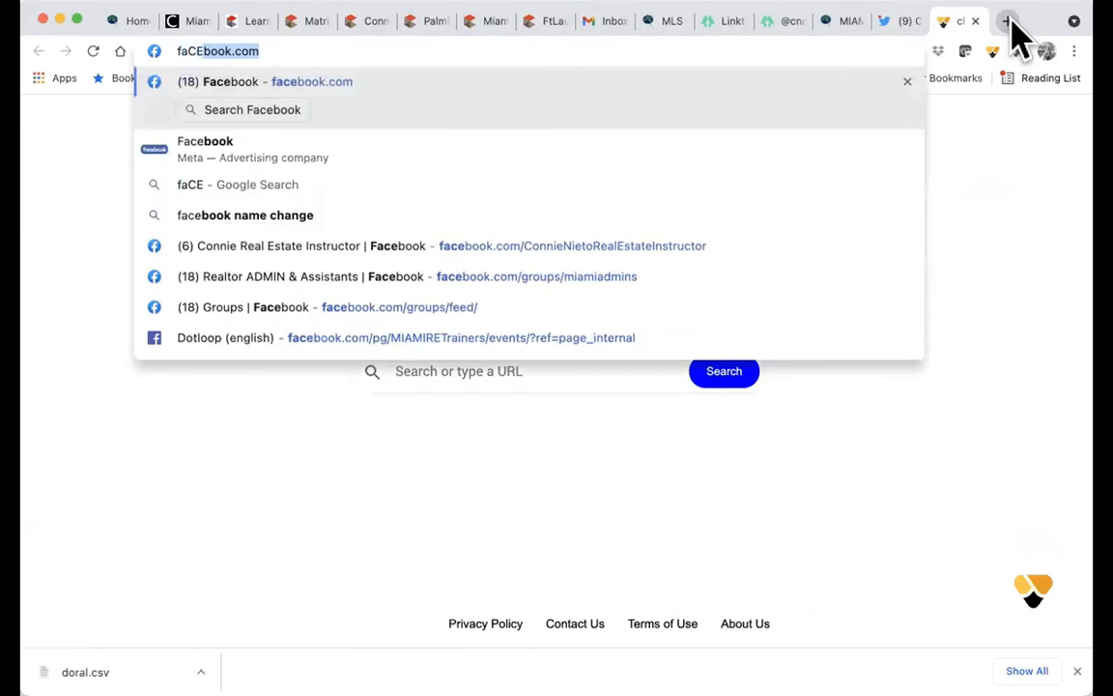
{"action": "left_click", "coordinate": [748, 253]}
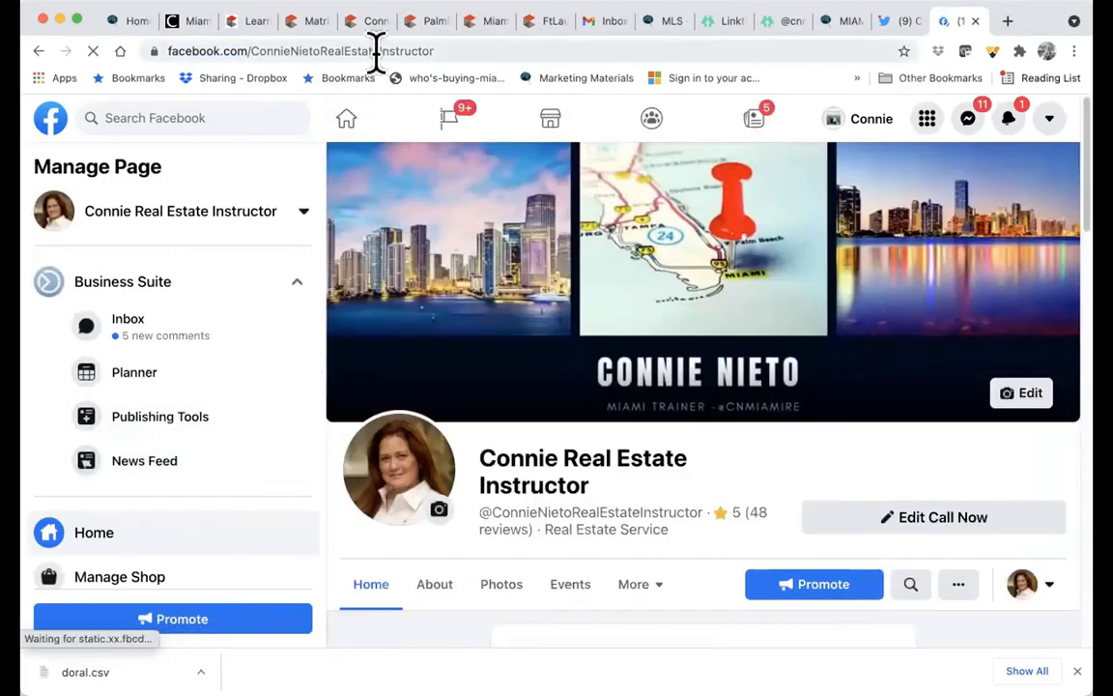
{"action": "left_click", "coordinate": [376, 52]}
{"action": "key", "text": "super+c"}
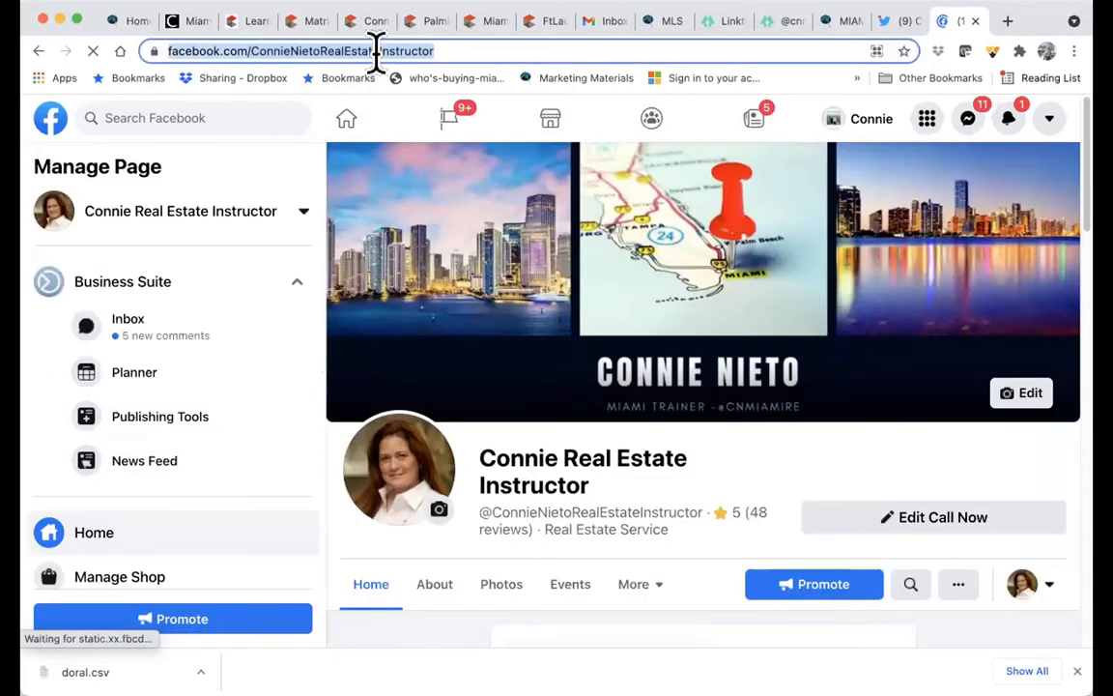
{"action": "left_click", "coordinate": [317, 21]}
{"action": "left_click", "coordinate": [339, 298]}
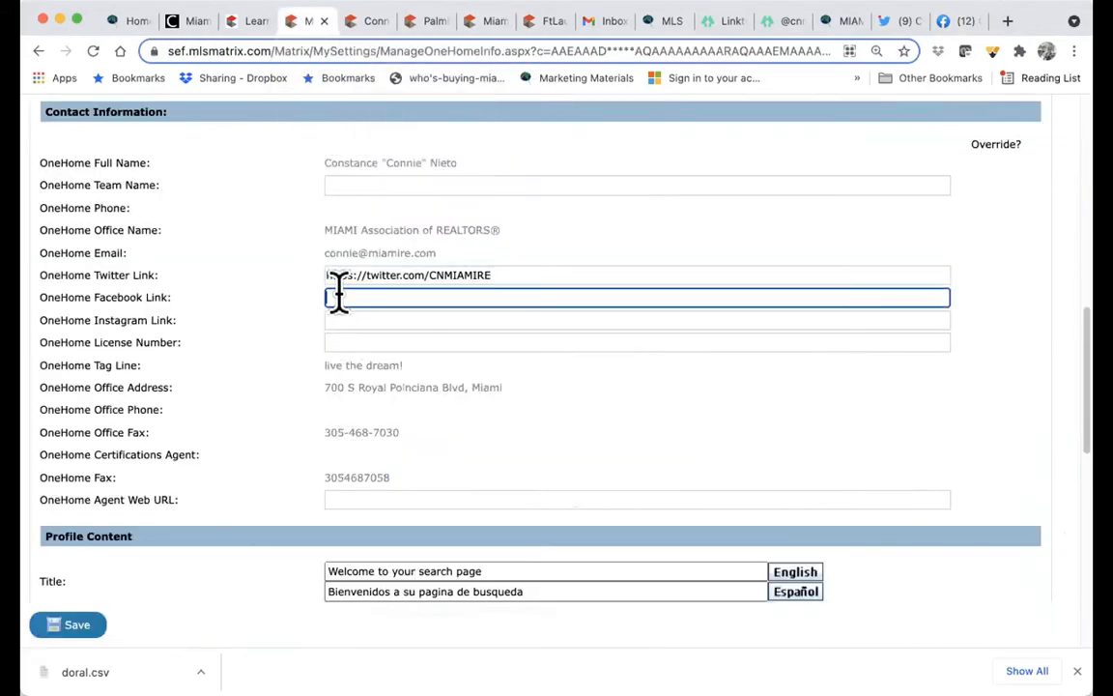
{"action": "key", "text": "super+v"}
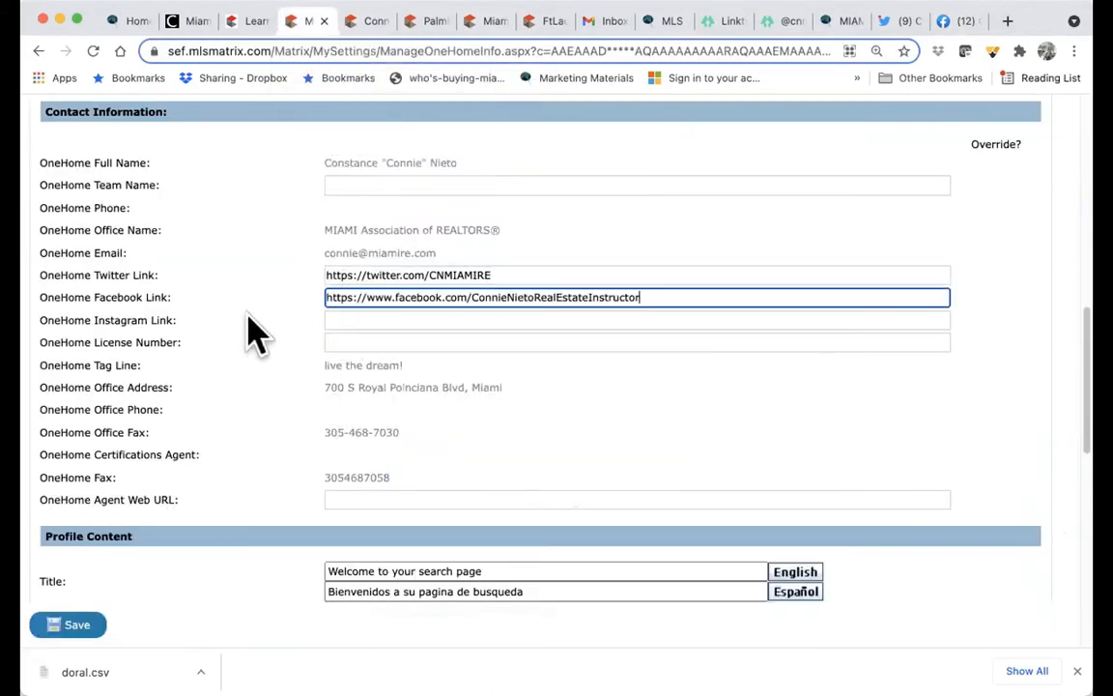
{"action": "left_click", "coordinate": [1008, 21]}
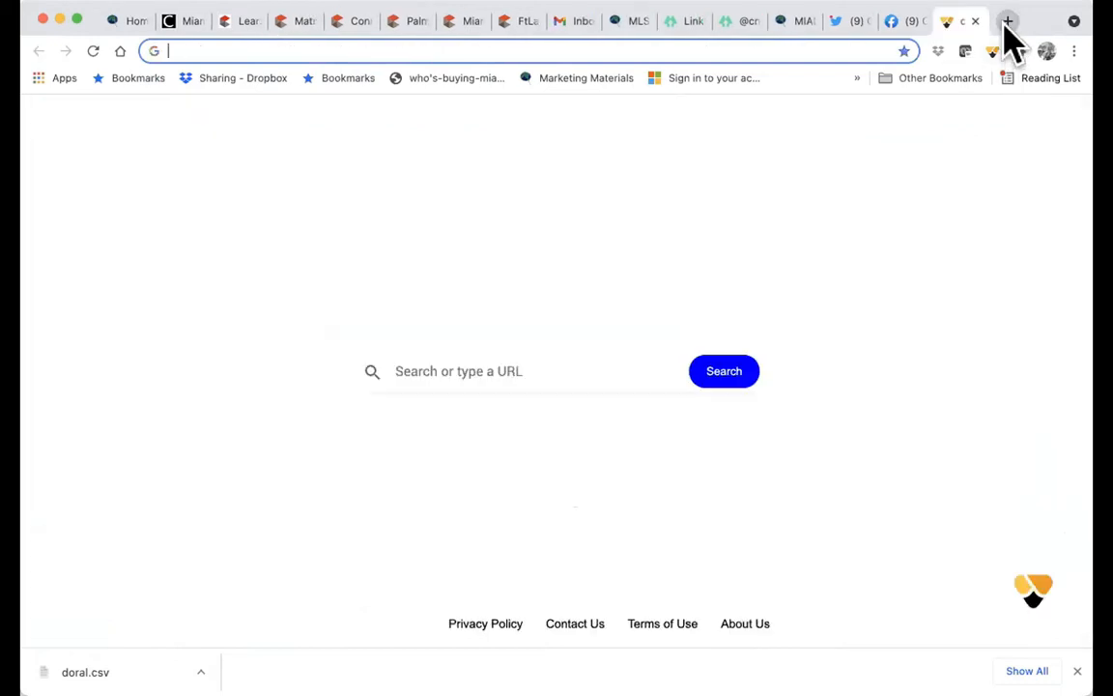
- Search Google for Instagram, open the agent's own profile, and copy its URL
{"action": "type", "text": "INSTR"}
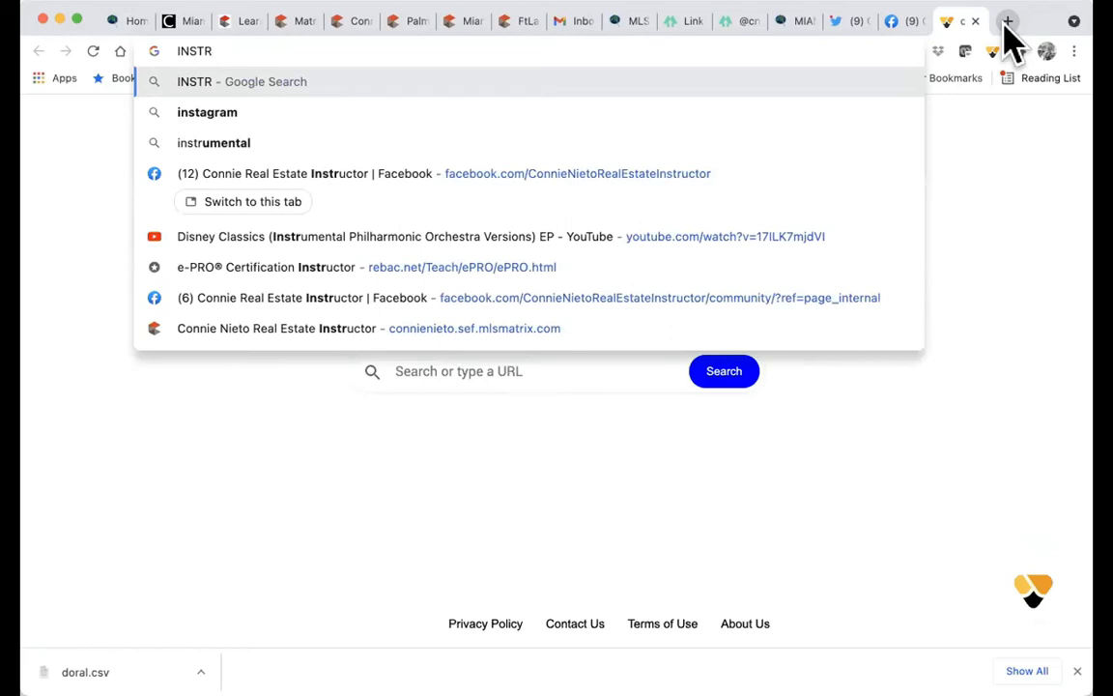
{"action": "key", "text": "BackSpace"}
{"action": "type", "text": "AGRA"}
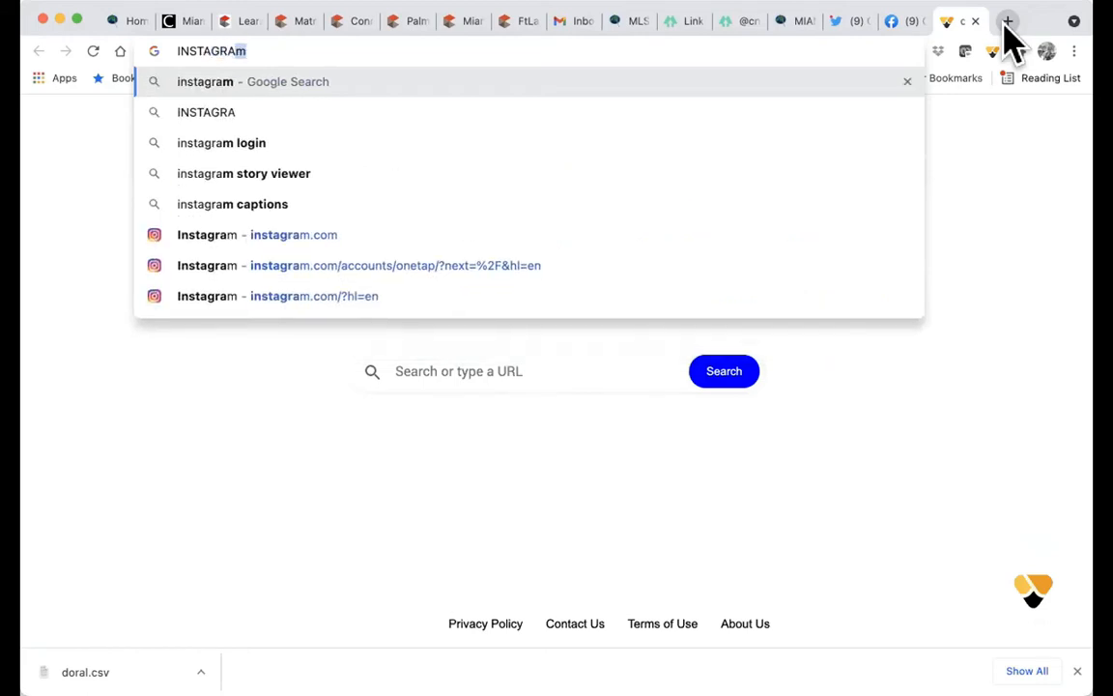
{"action": "type", "text": "M"}
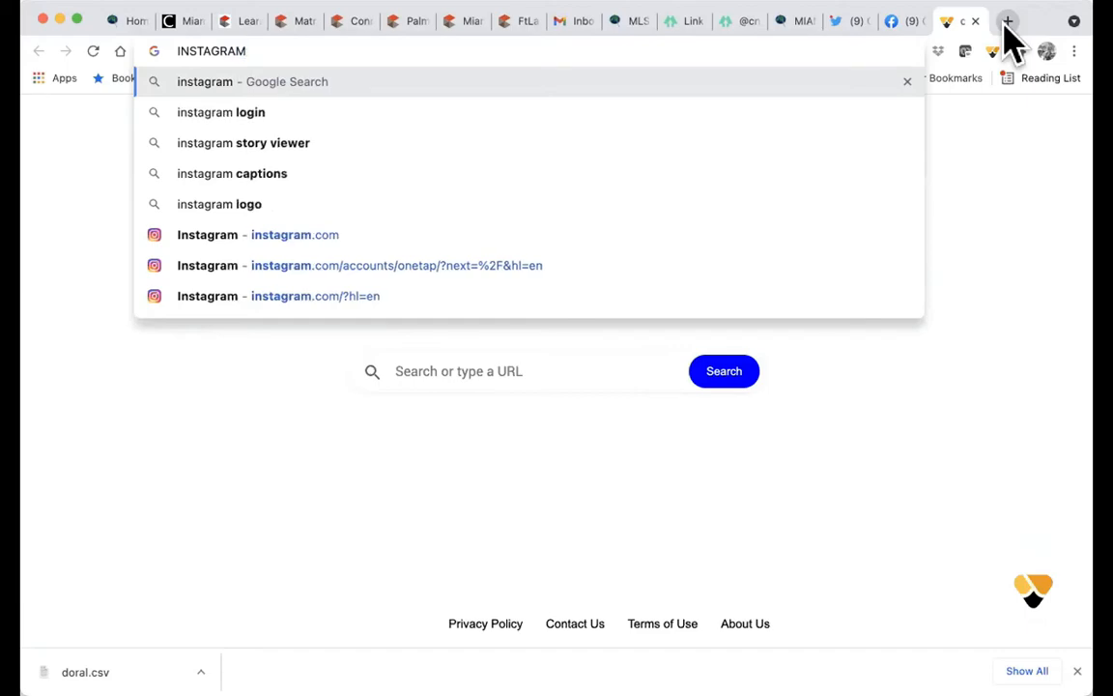
{"action": "key", "text": "Return"}
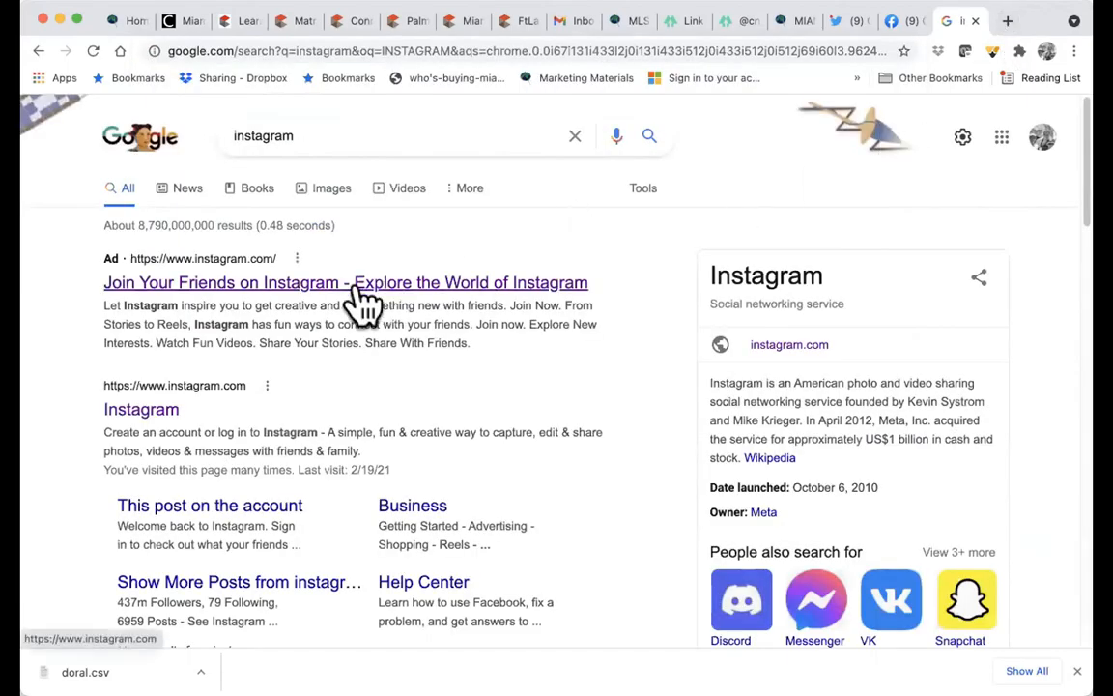
{"action": "left_click", "coordinate": [359, 289]}
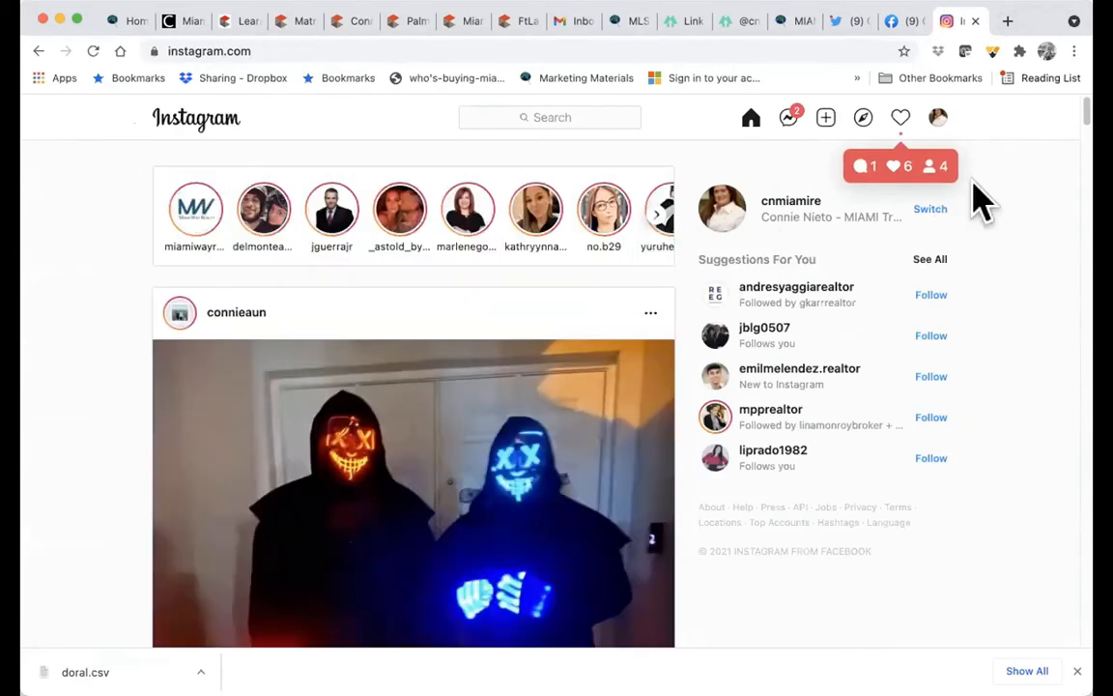
{"action": "left_click", "coordinate": [795, 214]}
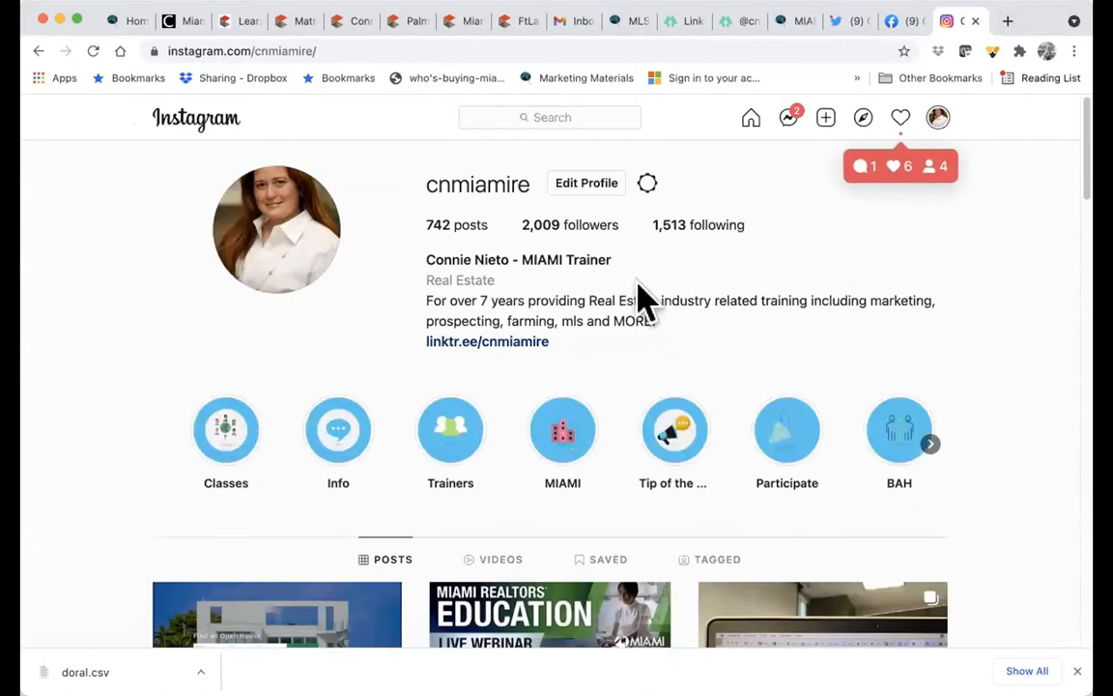
{"action": "left_click", "coordinate": [255, 46]}
{"action": "key", "text": "super+c"}
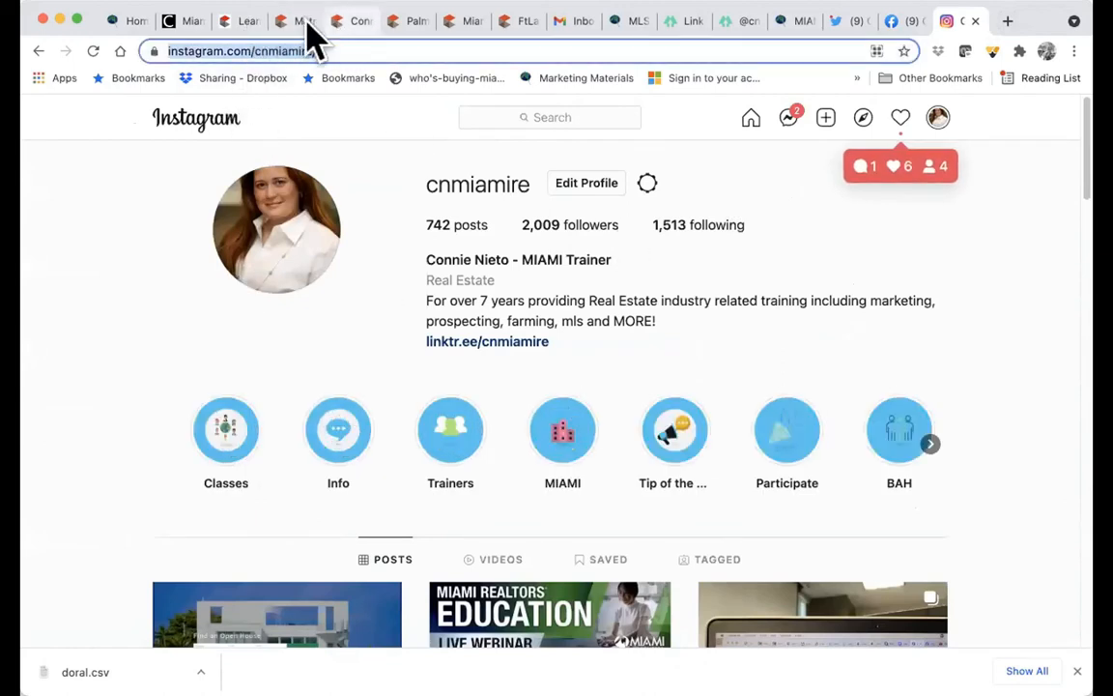
{"action": "left_click", "coordinate": [294, 23]}
- Paste the Instagram profile URL into Instagram Link and save the OneHome settings
{"action": "left_click", "coordinate": [358, 320]}
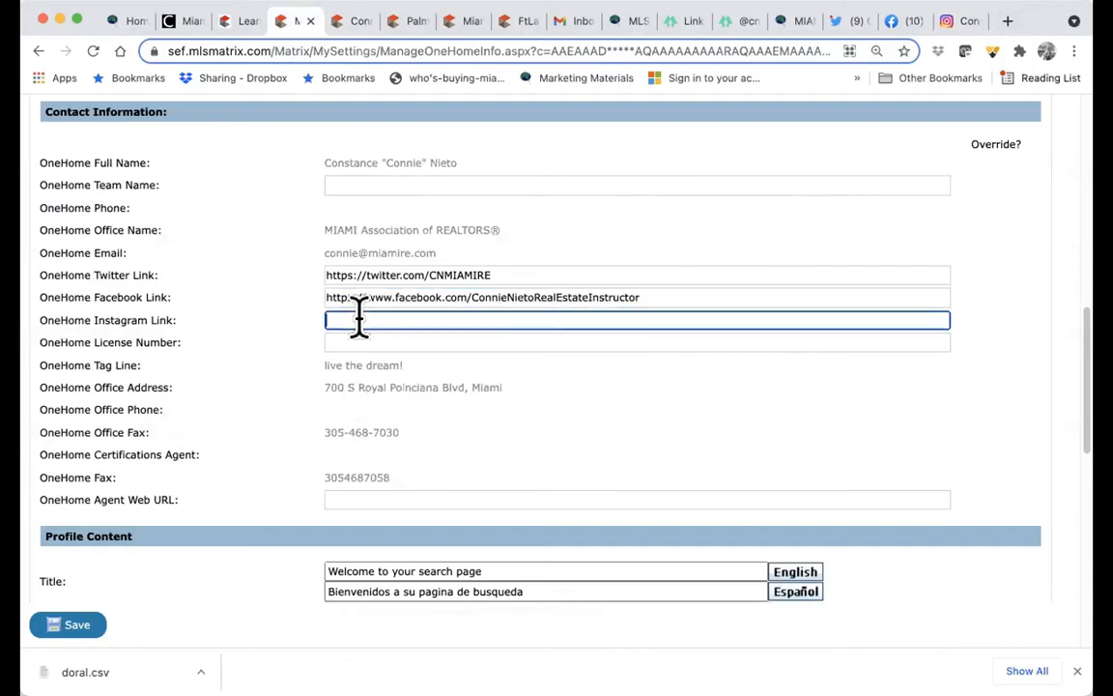
{"action": "key", "text": "super+v"}
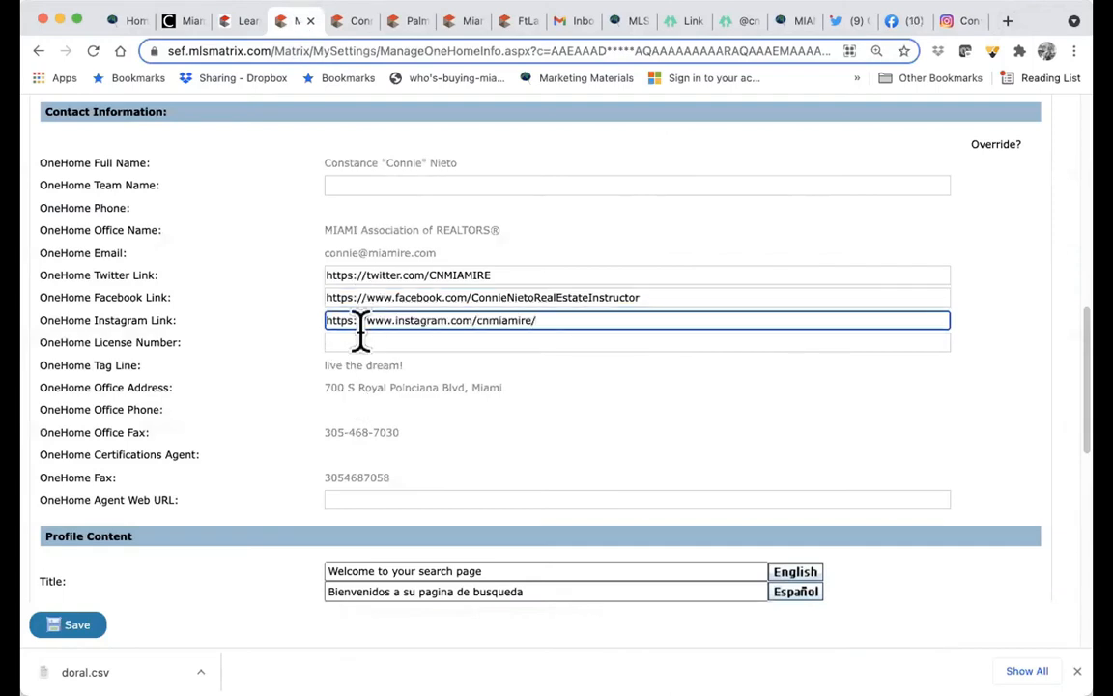
{"action": "scroll", "coordinate": [377, 335], "scroll_direction": "down", "scroll_amount": 4}
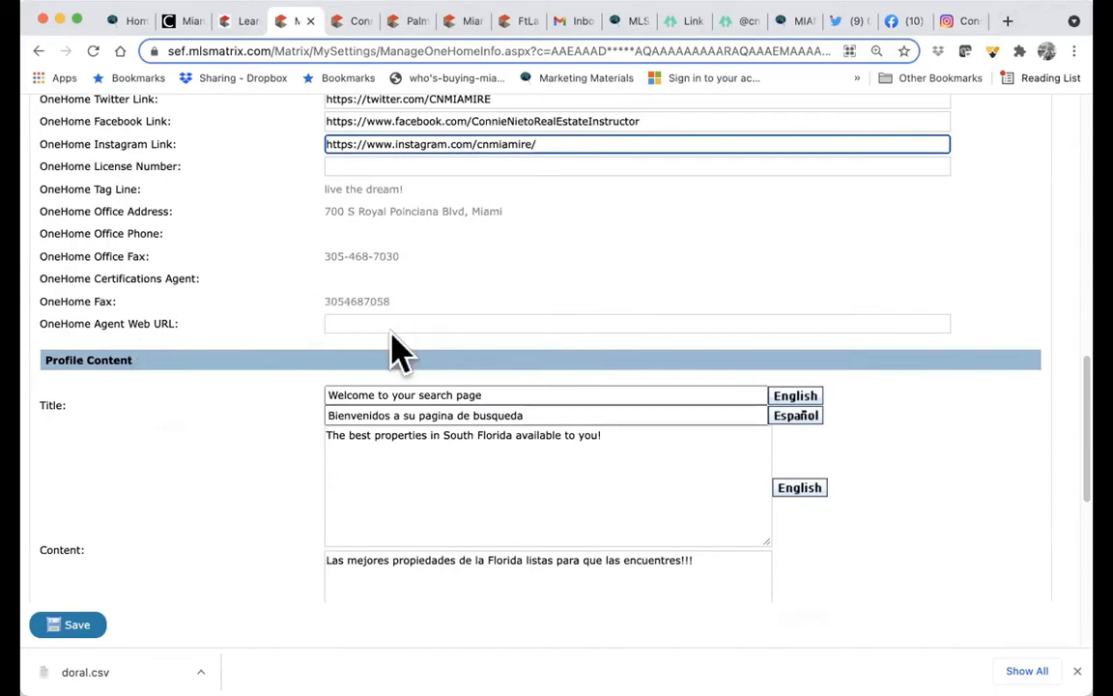
{"action": "scroll", "coordinate": [387, 452], "scroll_direction": "down", "scroll_amount": 4}
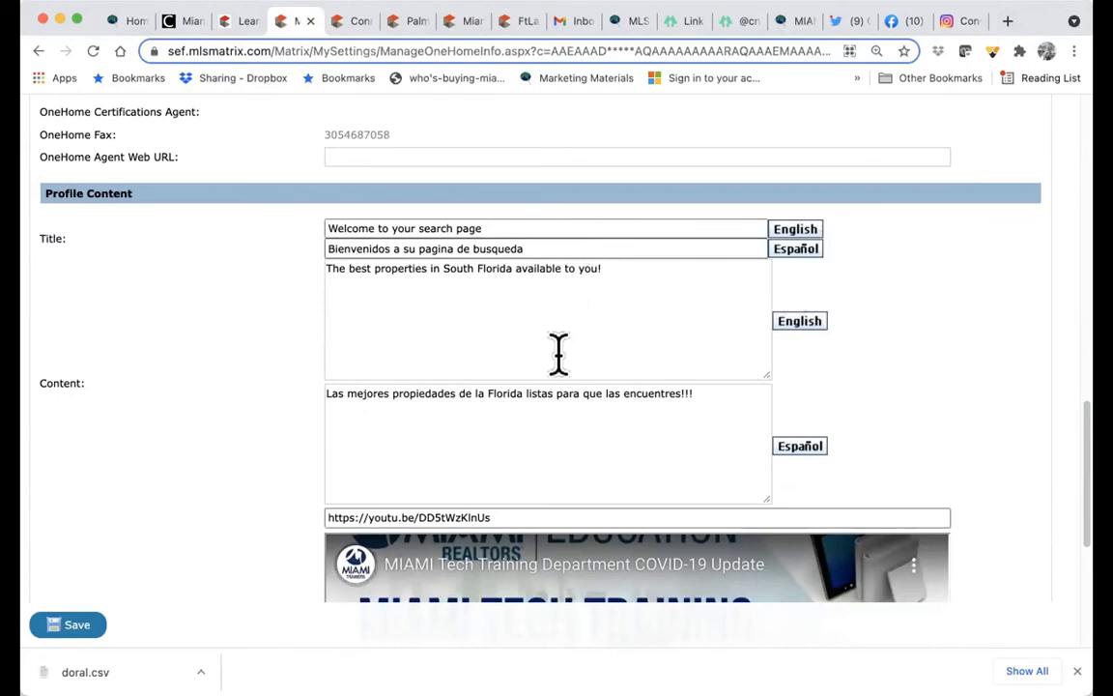
{"action": "scroll", "coordinate": [558, 352], "scroll_direction": "down", "scroll_amount": 7}
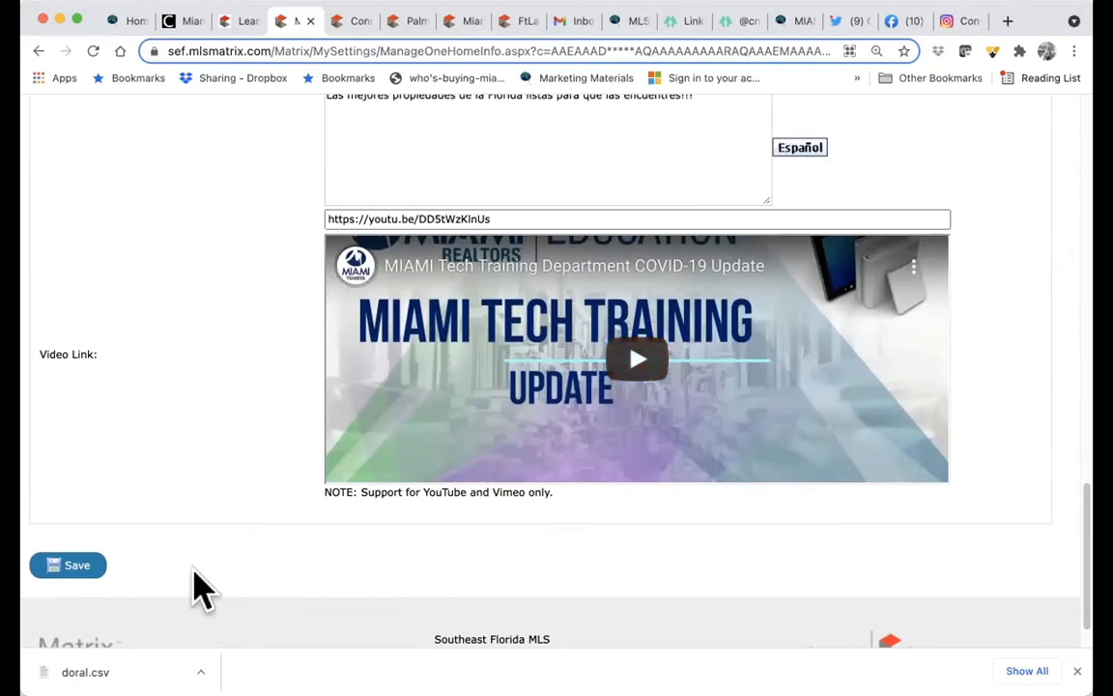
{"action": "left_click", "coordinate": [72, 568]}
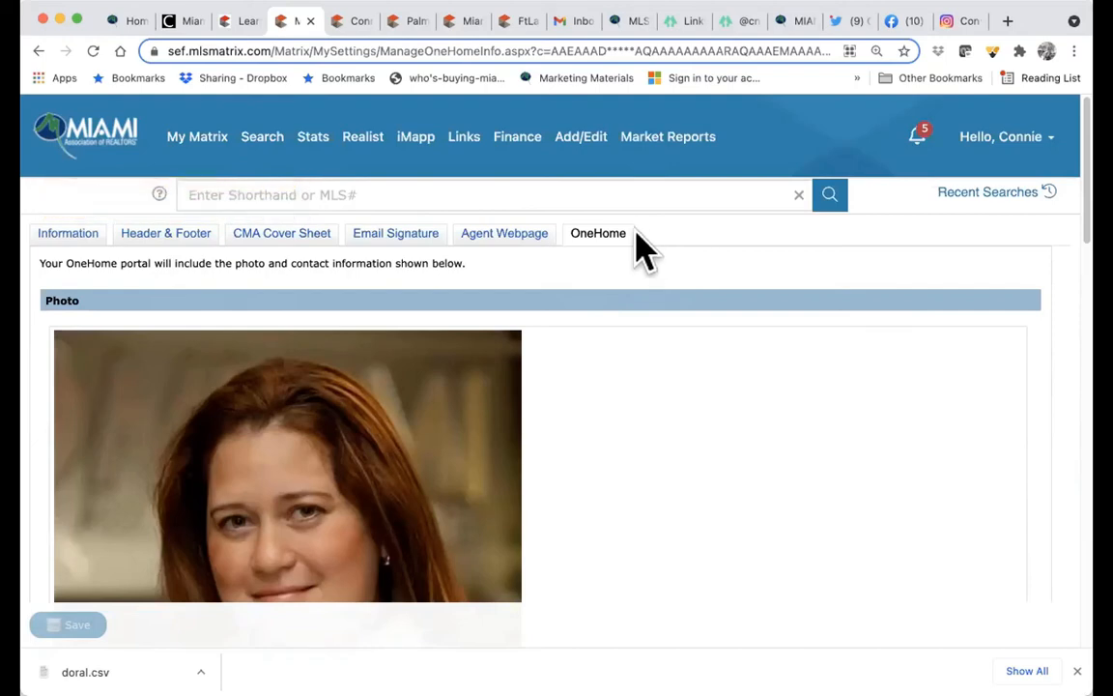
- Review which contact activities trigger email, text and daily summary portal alerts
{"action": "left_click", "coordinate": [1024, 140]}
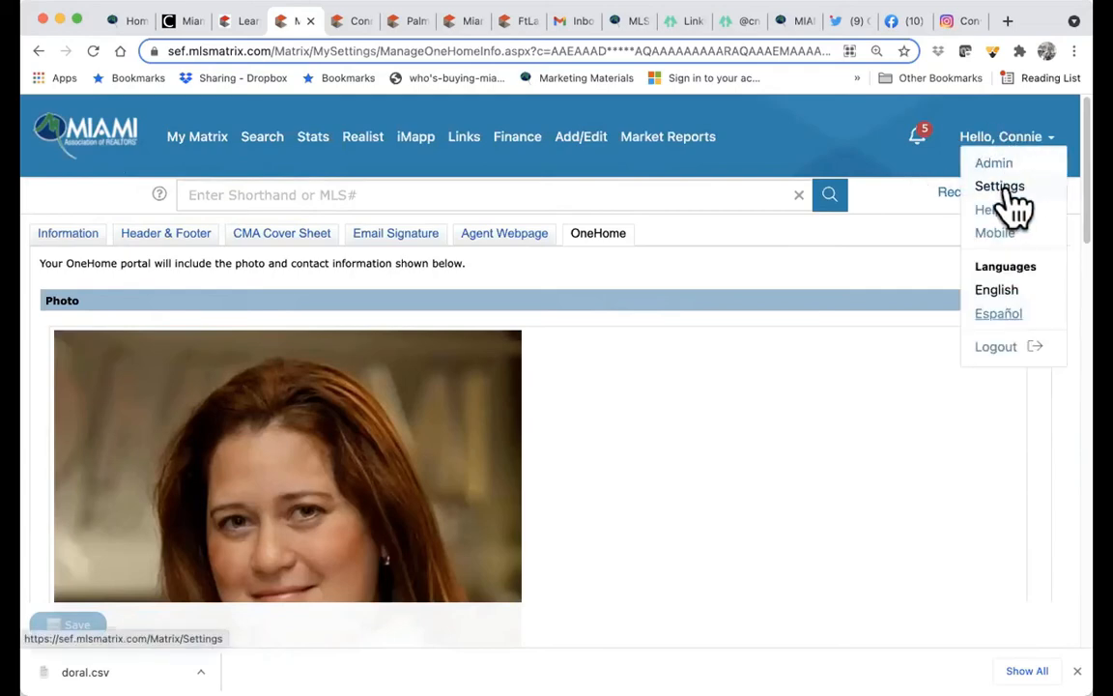
{"action": "left_click", "coordinate": [1005, 188]}
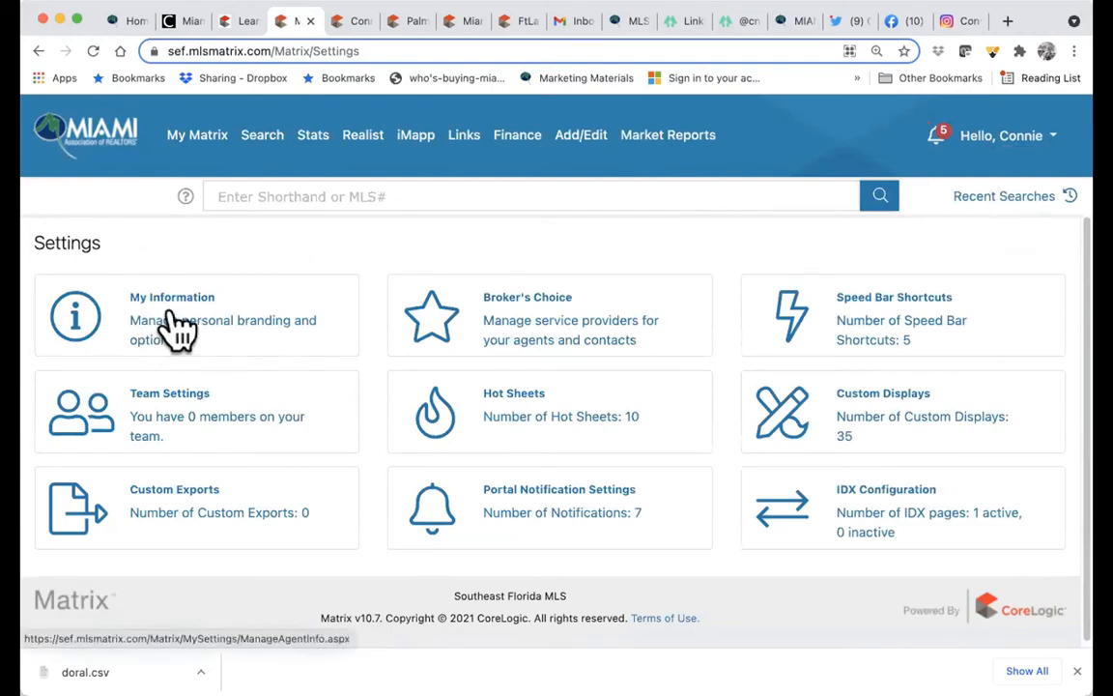
{"action": "left_click", "coordinate": [575, 527]}
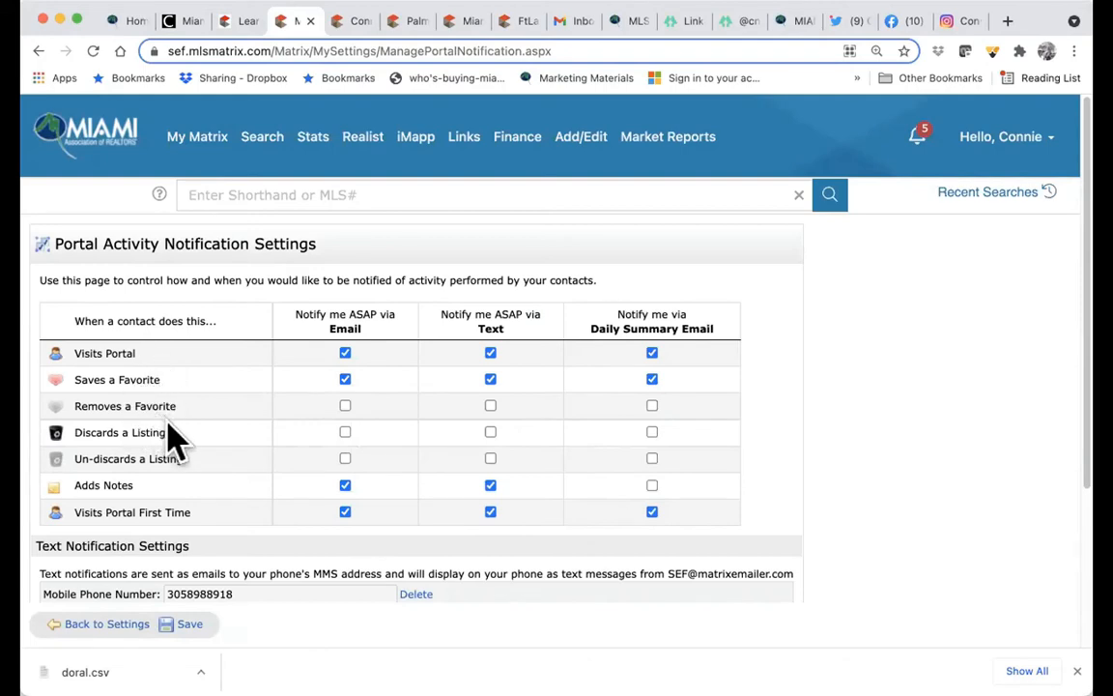
{"action": "scroll", "coordinate": [179, 454], "scroll_direction": "down", "scroll_amount": 2}
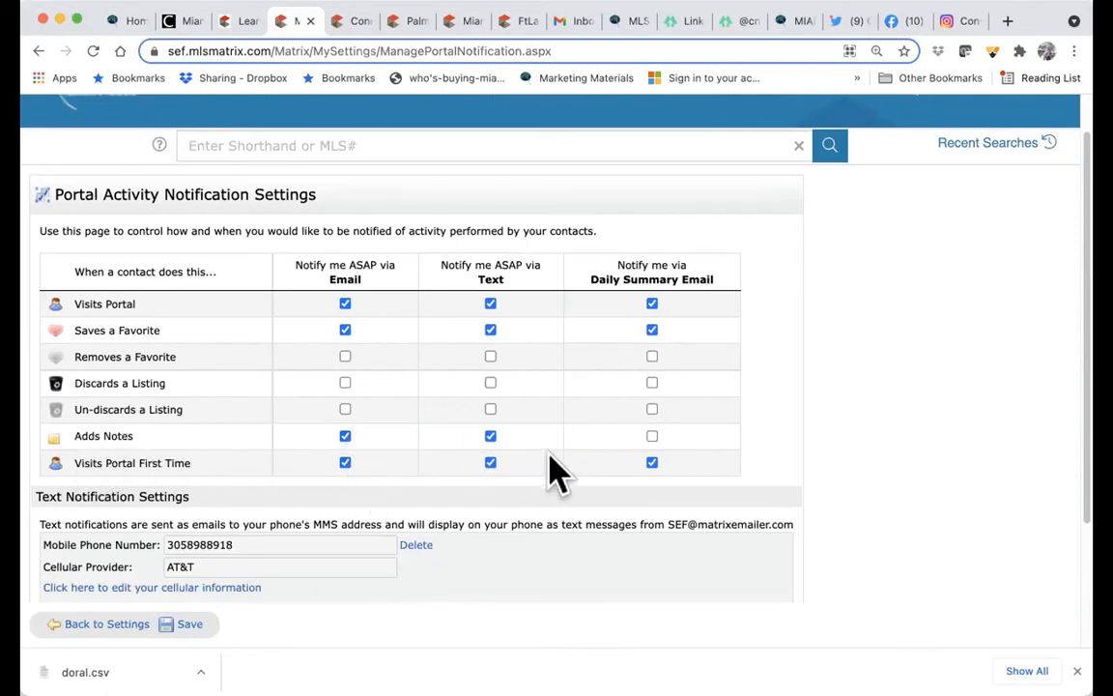
{"action": "scroll", "coordinate": [556, 484], "scroll_direction": "up", "scroll_amount": 1}
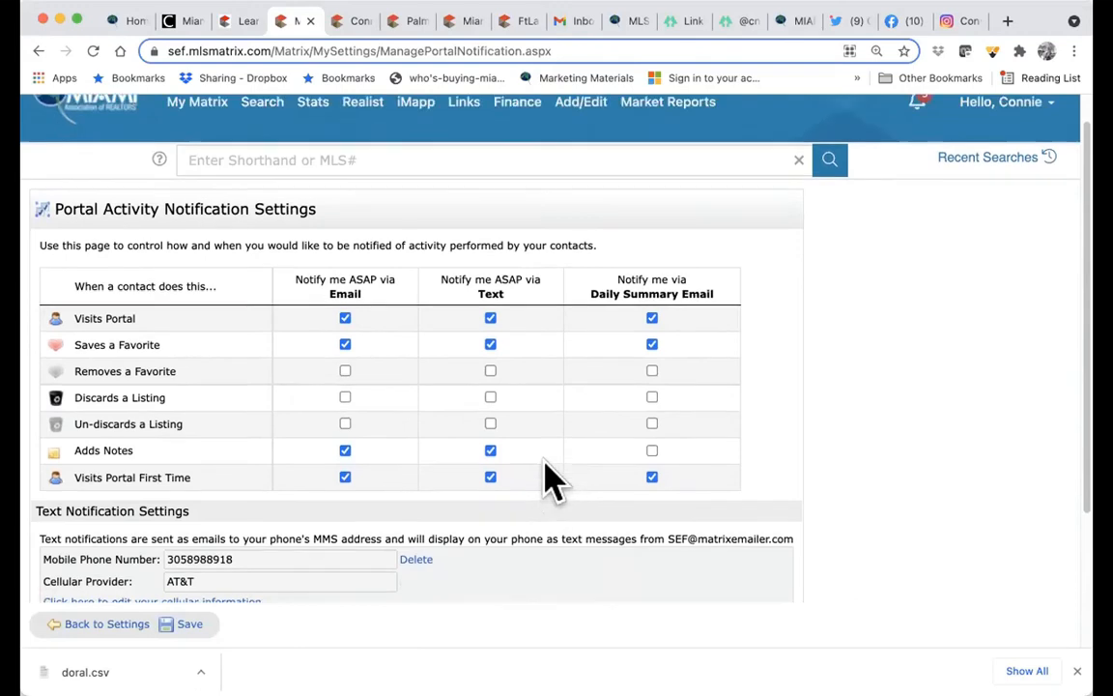
{"action": "scroll", "coordinate": [552, 481], "scroll_direction": "down", "scroll_amount": 3}
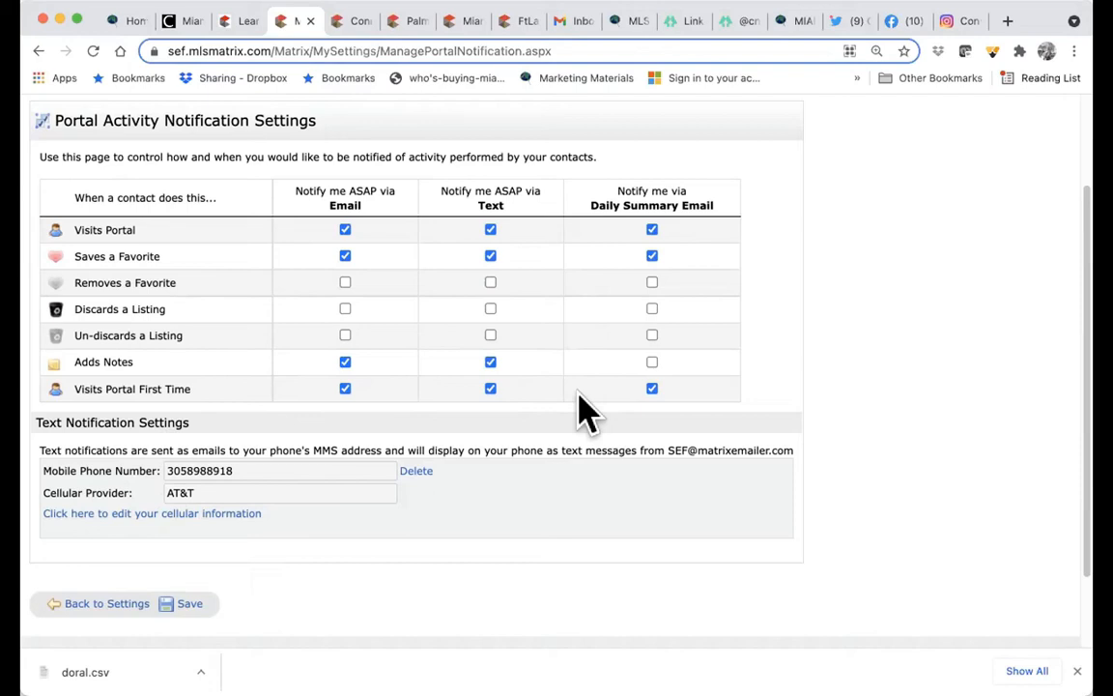
{"action": "scroll", "coordinate": [583, 409], "scroll_direction": "up", "scroll_amount": 3}
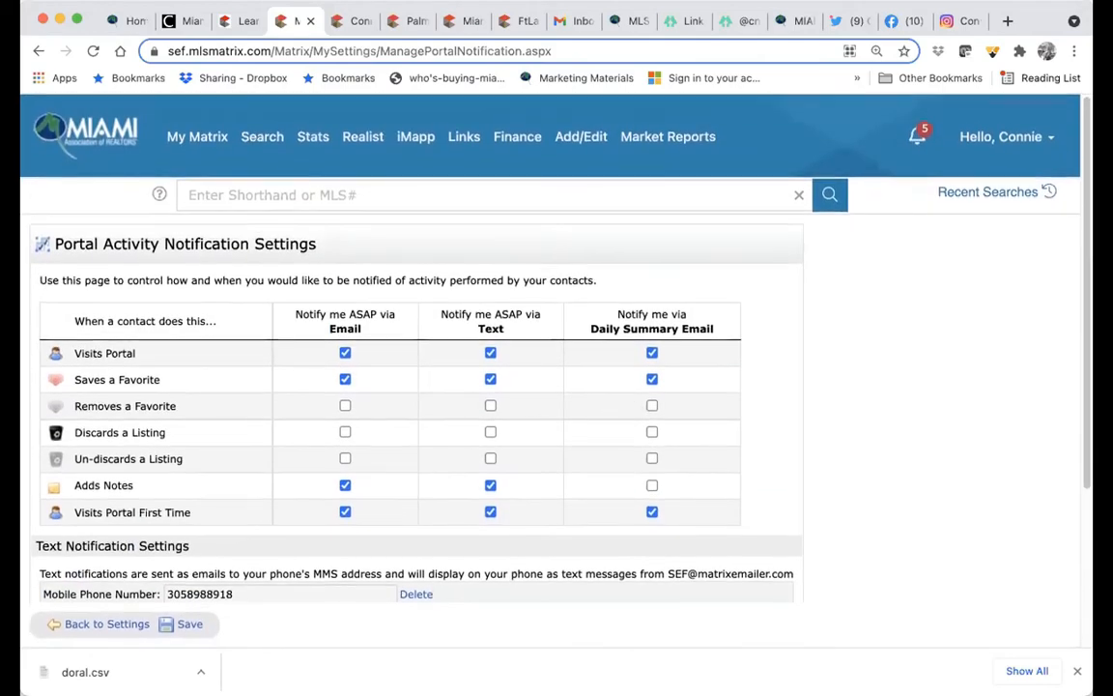
{"action": "left_click", "coordinate": [1025, 145]}
{"action": "left_click", "coordinate": [1014, 189]}
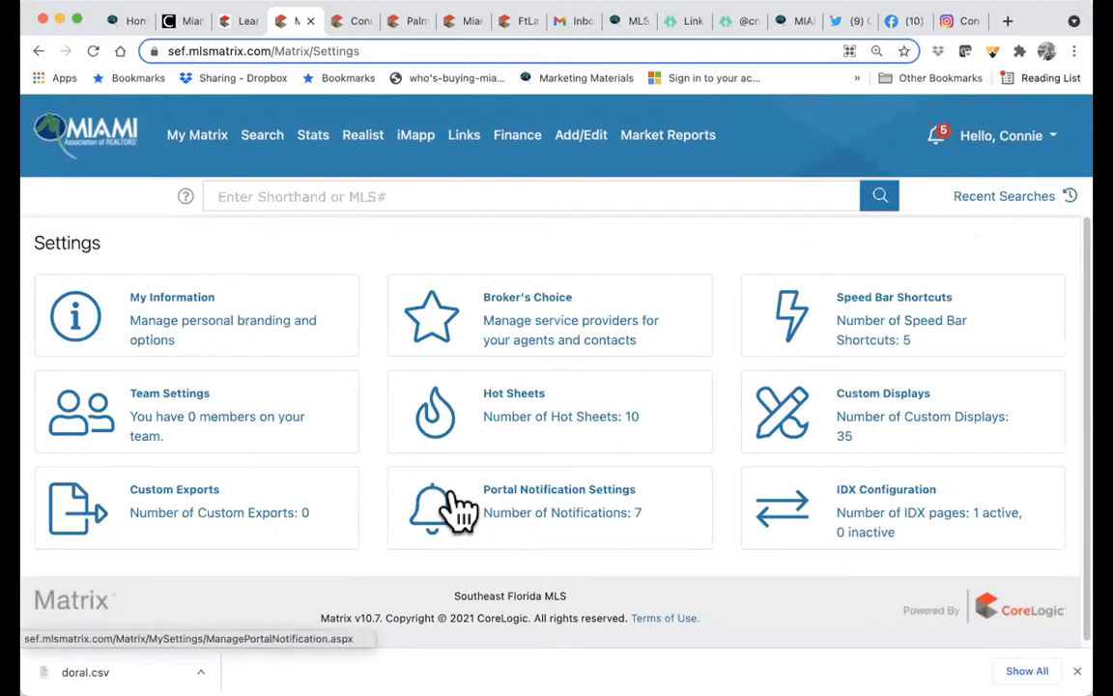
{"action": "left_click", "coordinate": [604, 531]}
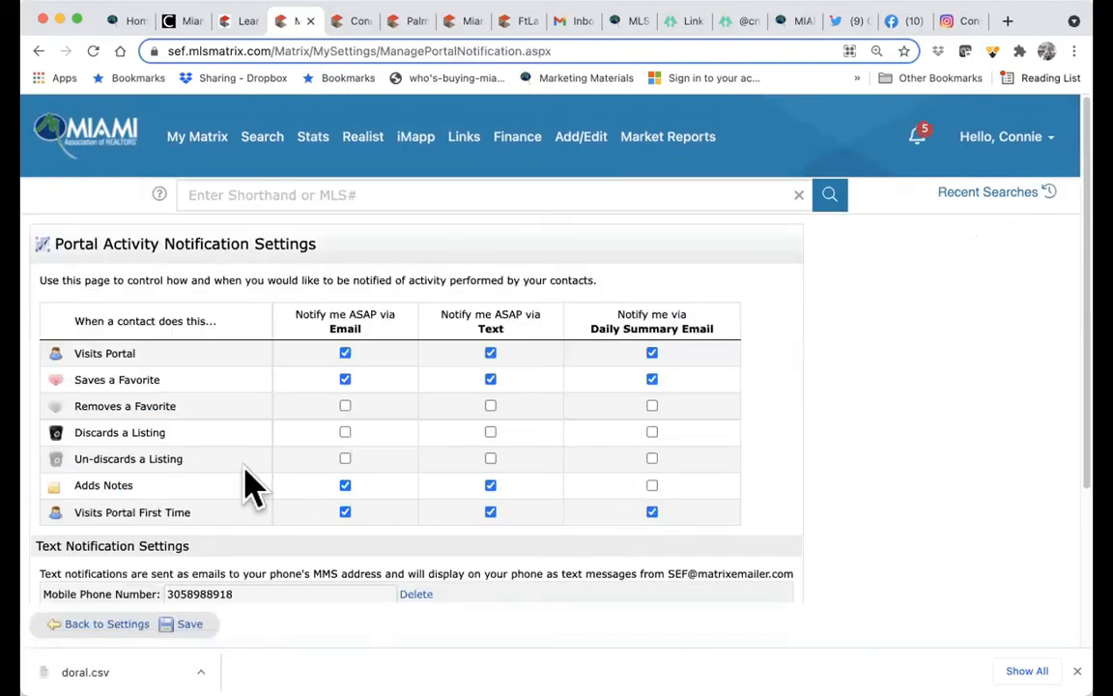
{"action": "scroll", "coordinate": [217, 551], "scroll_direction": "down", "scroll_amount": 2}
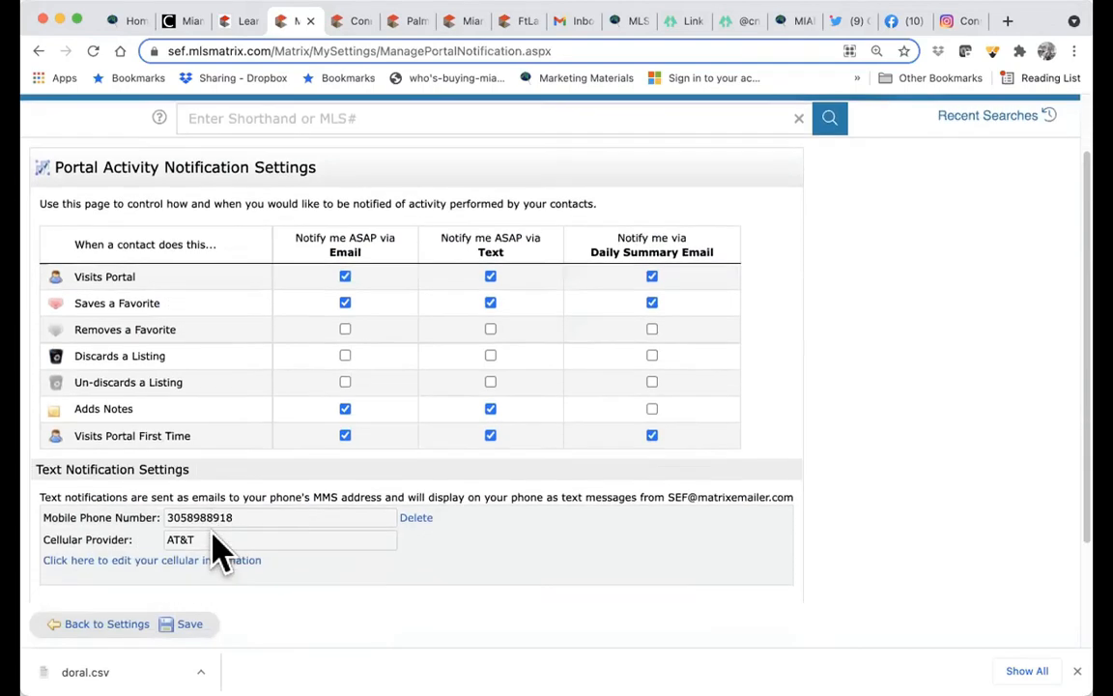
{"action": "scroll", "coordinate": [220, 553], "scroll_direction": "down", "scroll_amount": 2}
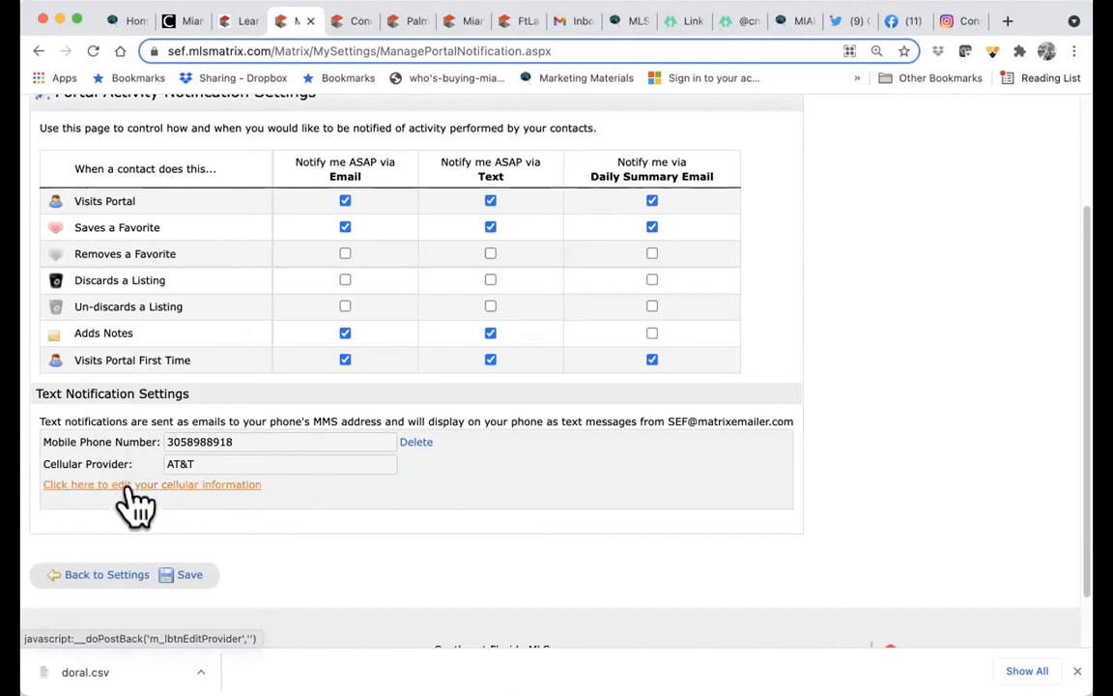
- Choose AT&T as the cellular provider for the mobile number
{"action": "left_click", "coordinate": [133, 485]}
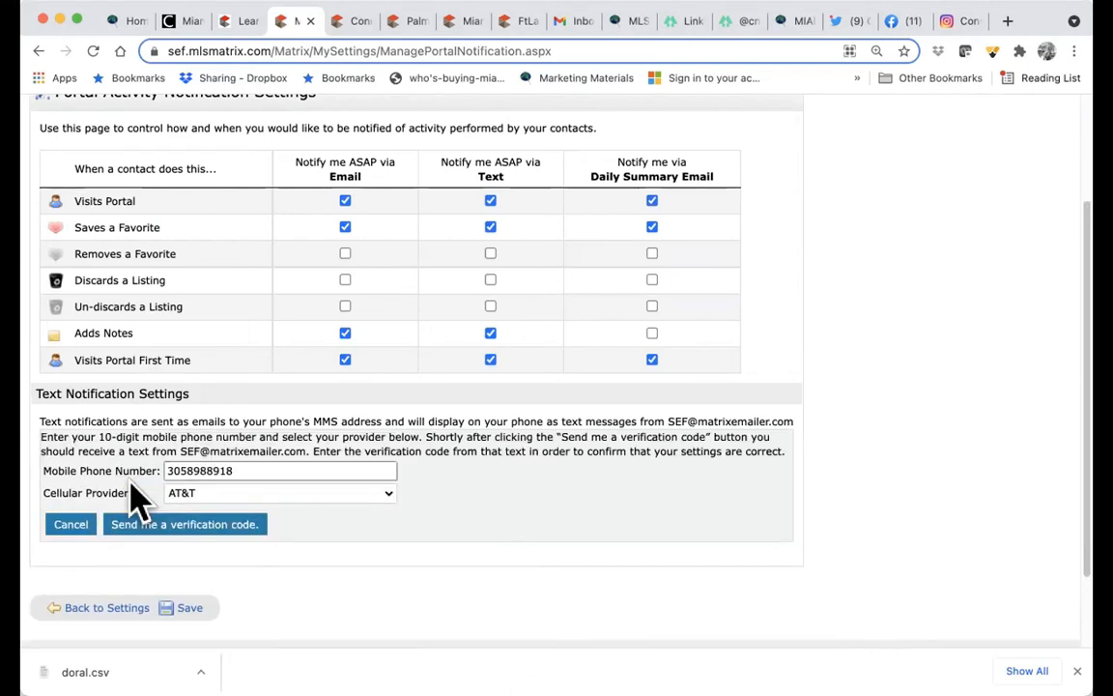
{"action": "left_click_drag", "start_coordinate": [157, 469], "coordinate": [425, 488]}
{"action": "left_click", "coordinate": [498, 526]}
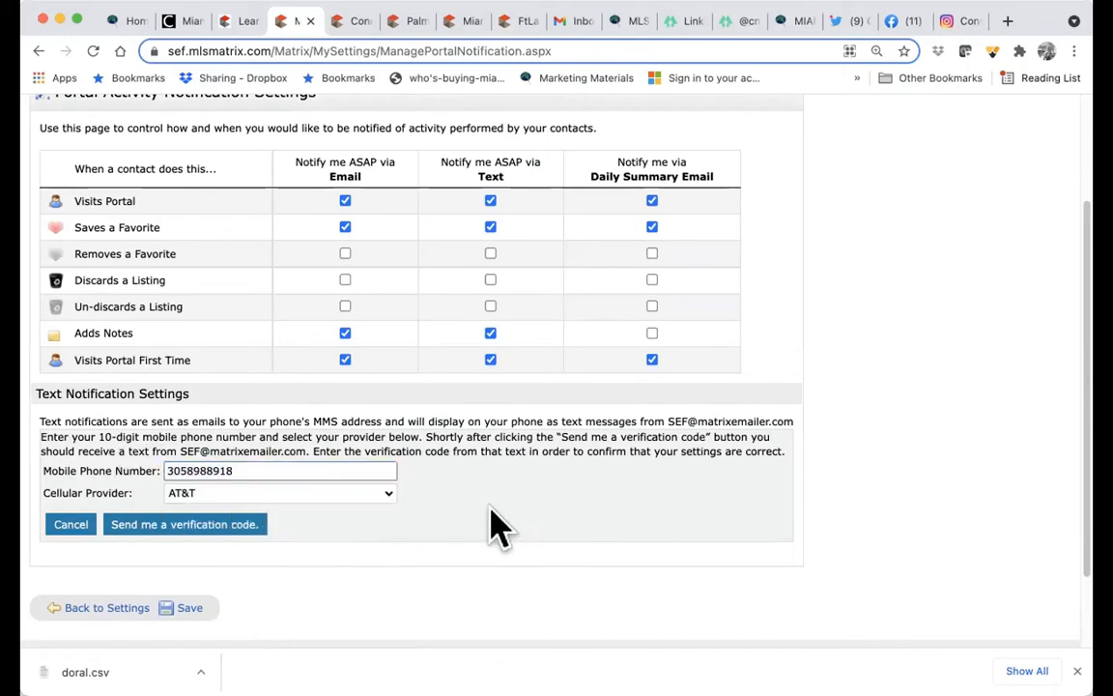
{"action": "left_click", "coordinate": [375, 492]}
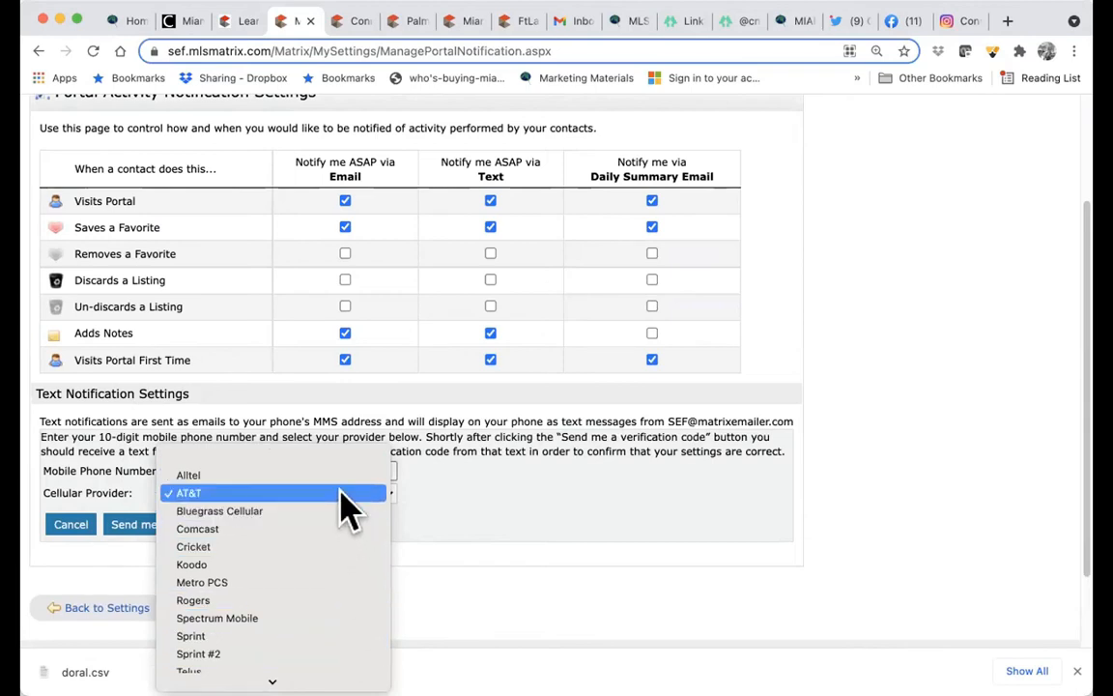
{"action": "left_click", "coordinate": [338, 493]}
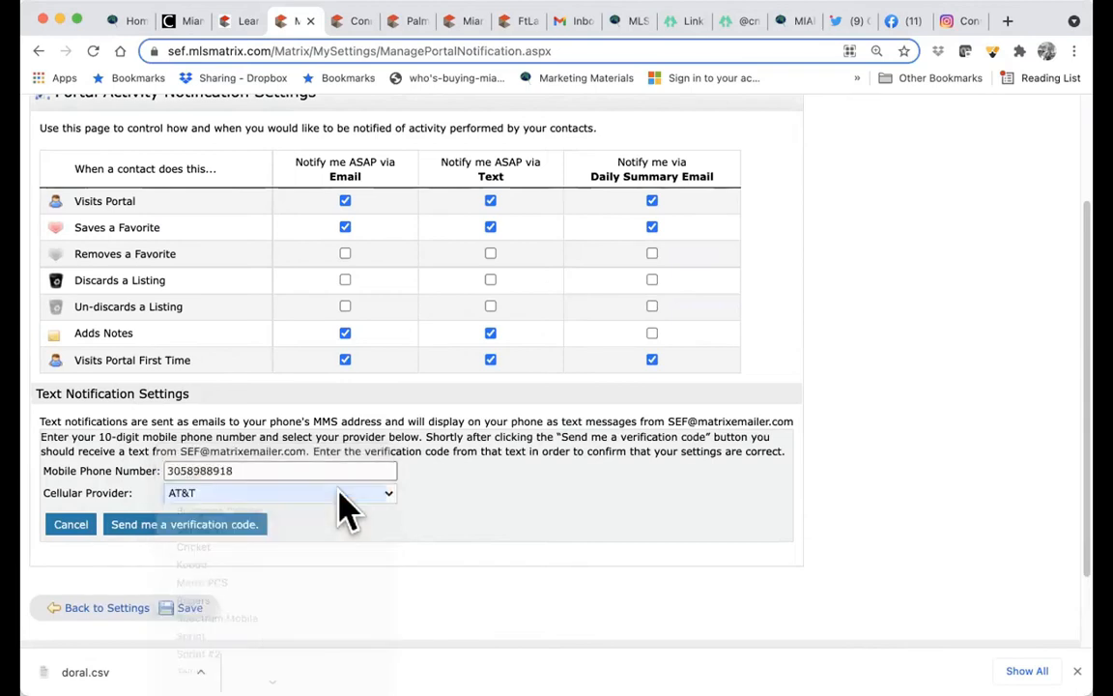
- Verify the phone with a texted code and save the cellular and notification settings
{"action": "left_click", "coordinate": [216, 527]}
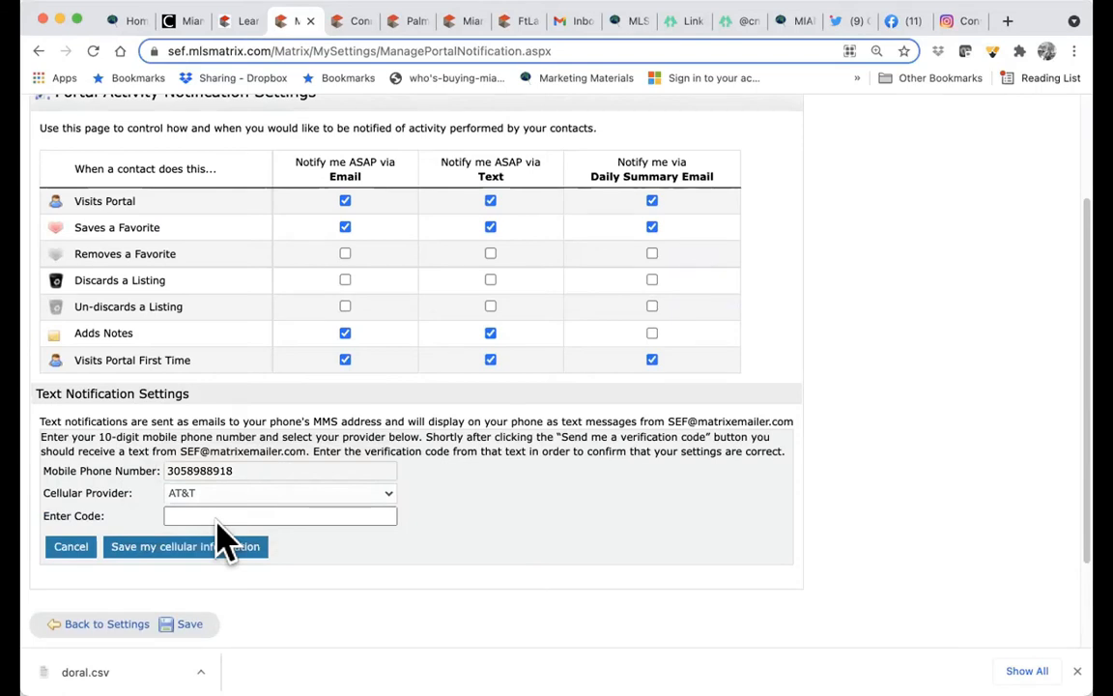
{"action": "left_click", "coordinate": [216, 517]}
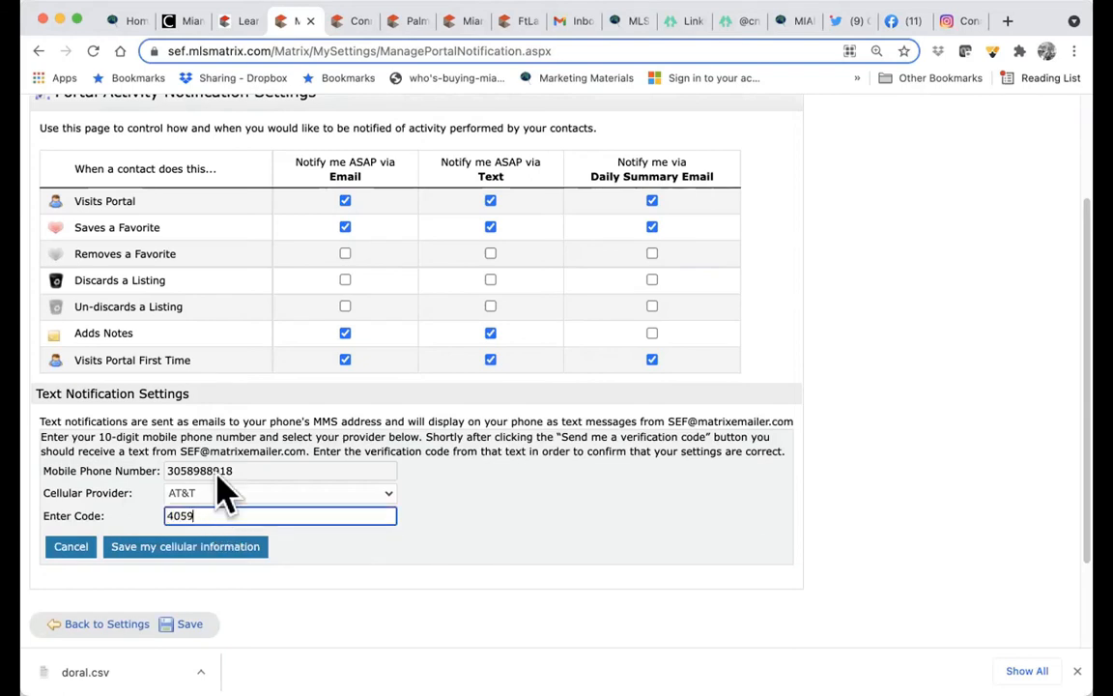
{"action": "left_click", "coordinate": [166, 549]}
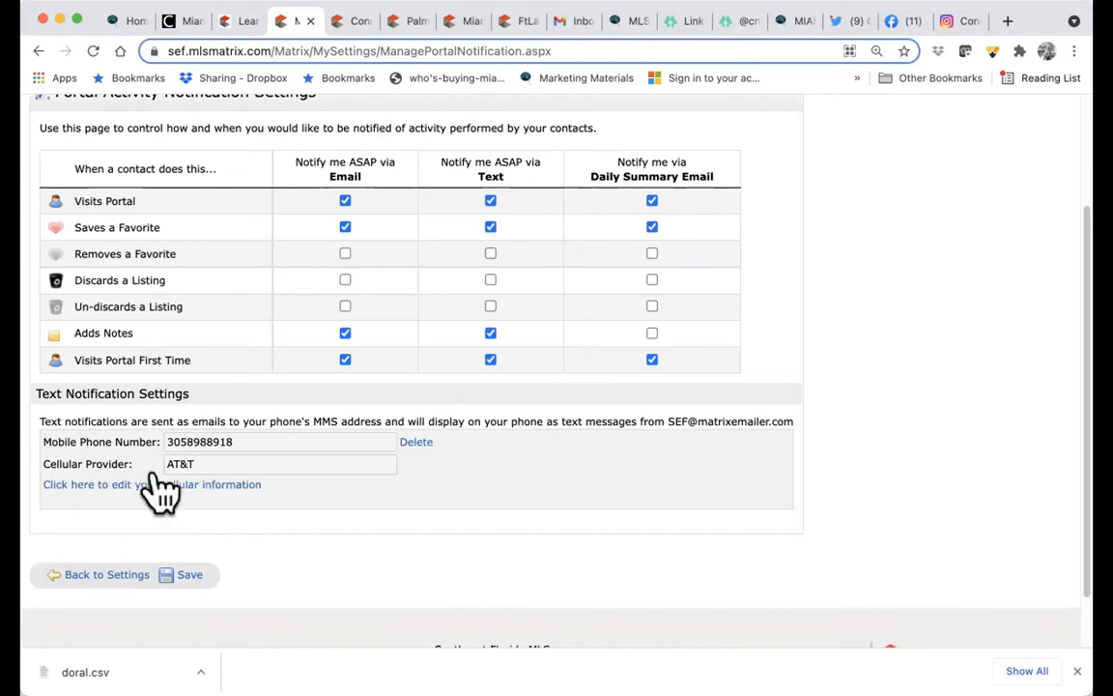
{"action": "left_click", "coordinate": [189, 574]}
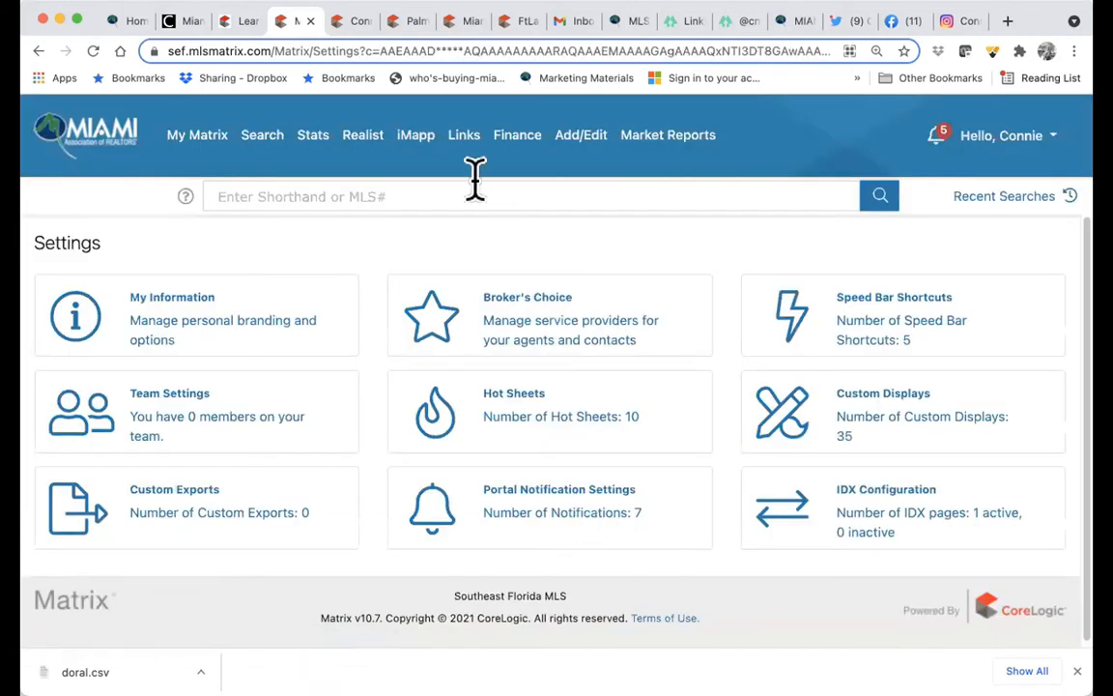
- Browse the Search menu's Cross Property and Agent submenus over the Settings page
{"action": "mouse_move", "coordinate": [251, 149]}
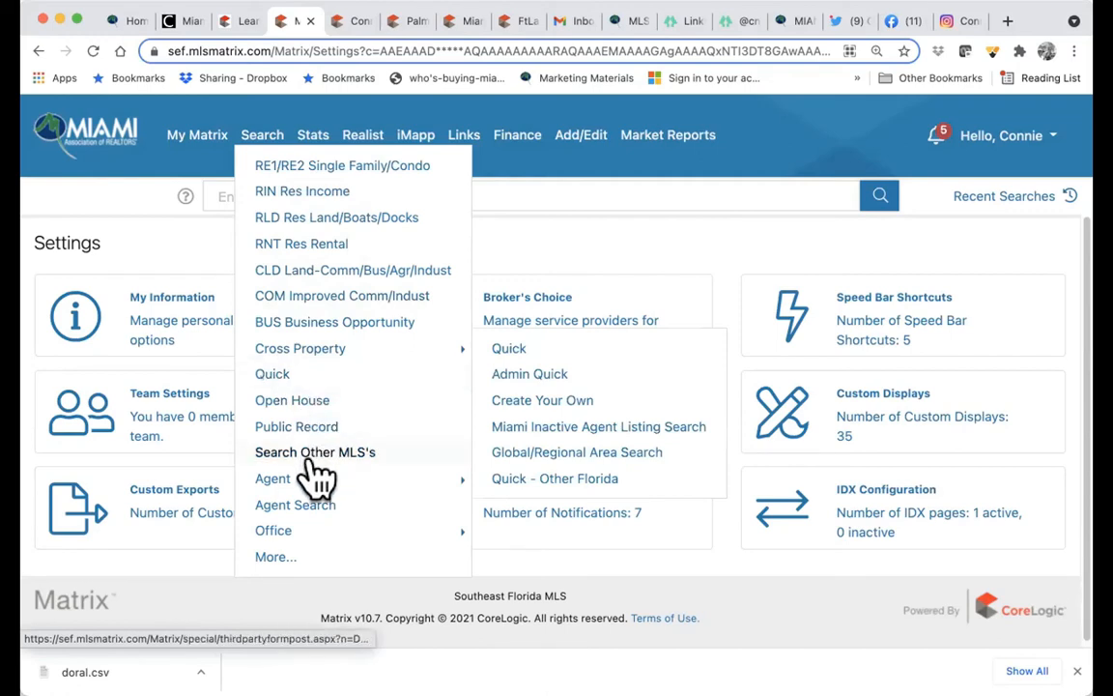
{"action": "mouse_move", "coordinate": [307, 481]}
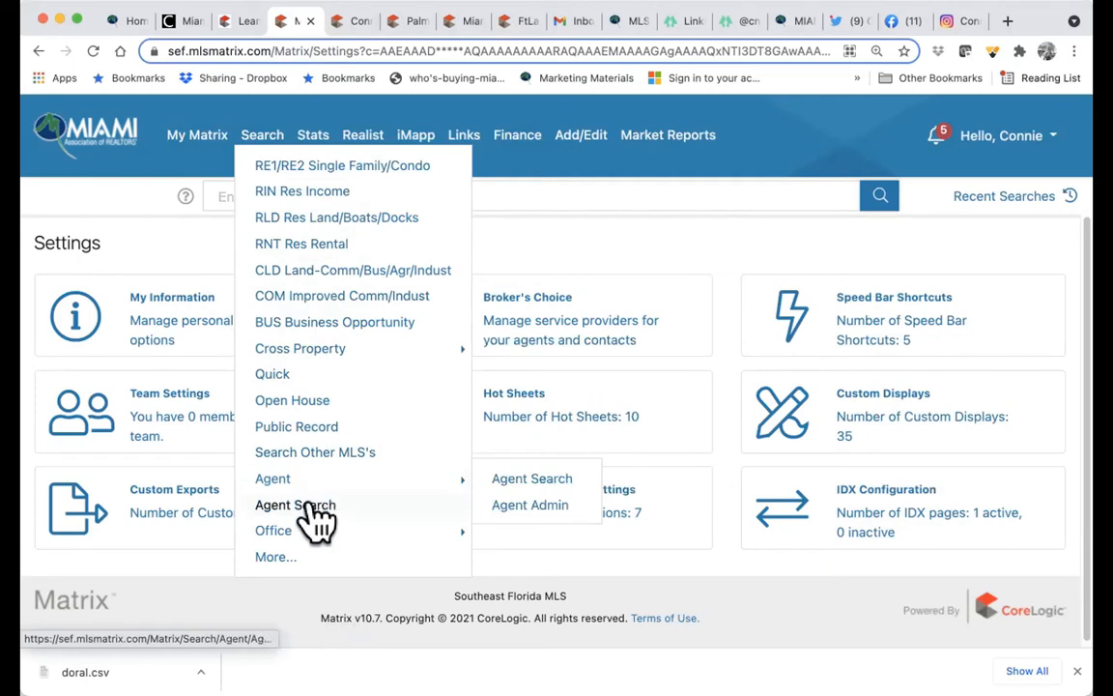
{"action": "mouse_move", "coordinate": [307, 534]}
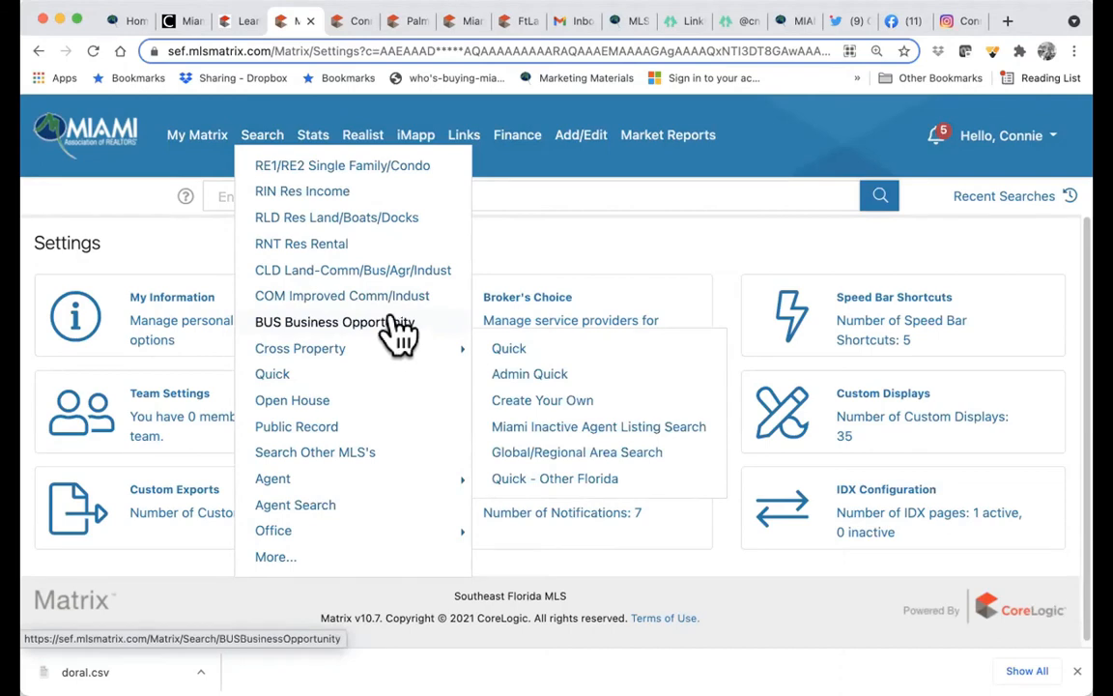
- Open the RE1/RE2 Single Family/Condo search with Active status only and Single Family, Single and Condo types
{"action": "left_click", "coordinate": [376, 170]}
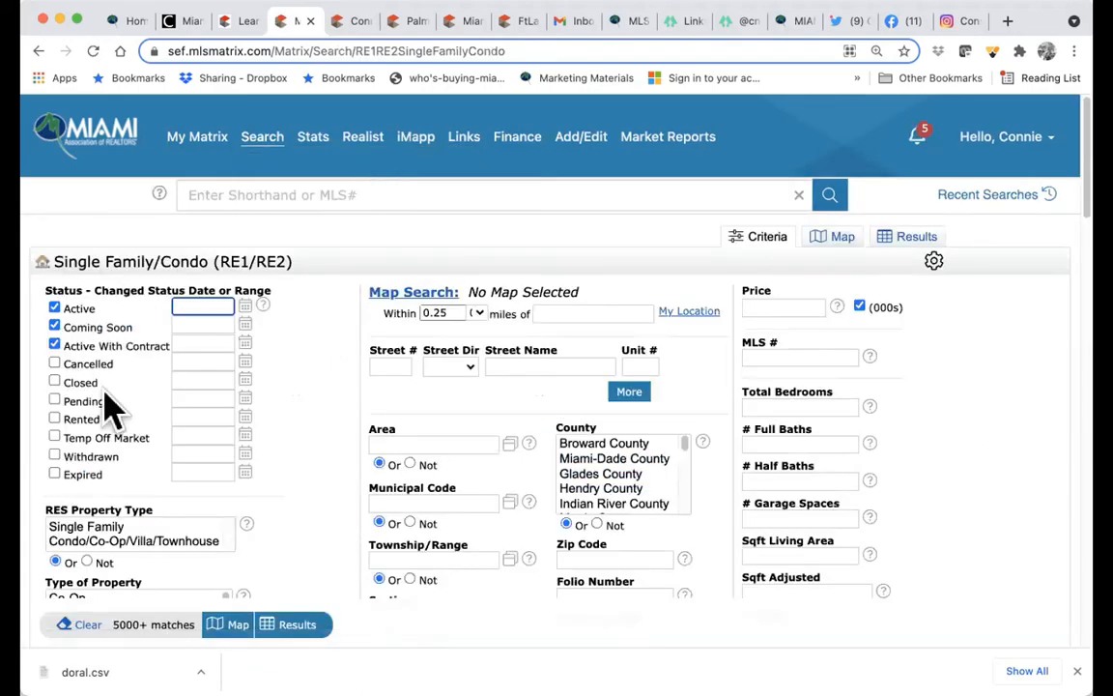
{"action": "left_click", "coordinate": [55, 346]}
{"action": "left_click", "coordinate": [55, 327]}
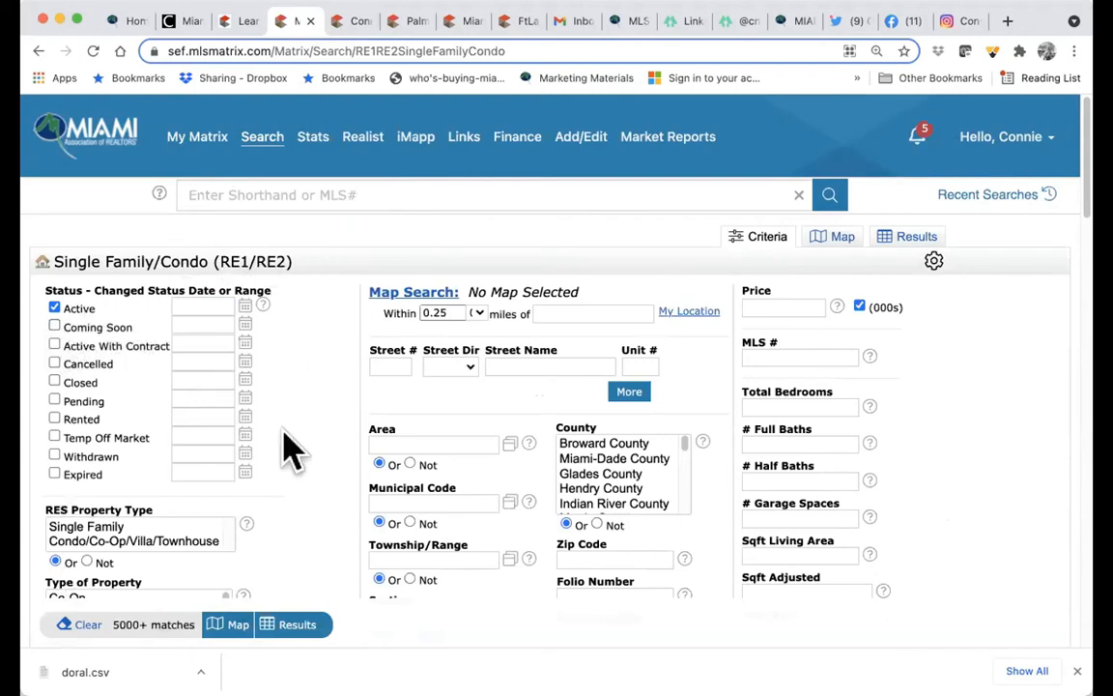
{"action": "scroll", "coordinate": [199, 450], "scroll_direction": "down", "scroll_amount": 3}
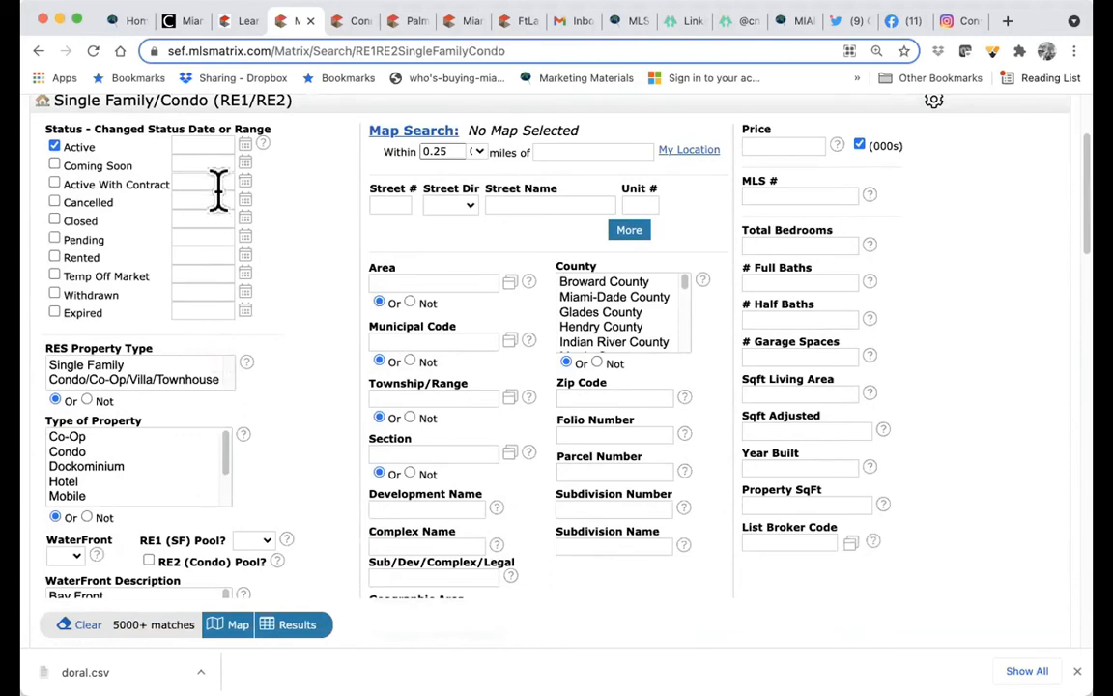
{"action": "left_click", "coordinate": [97, 367]}
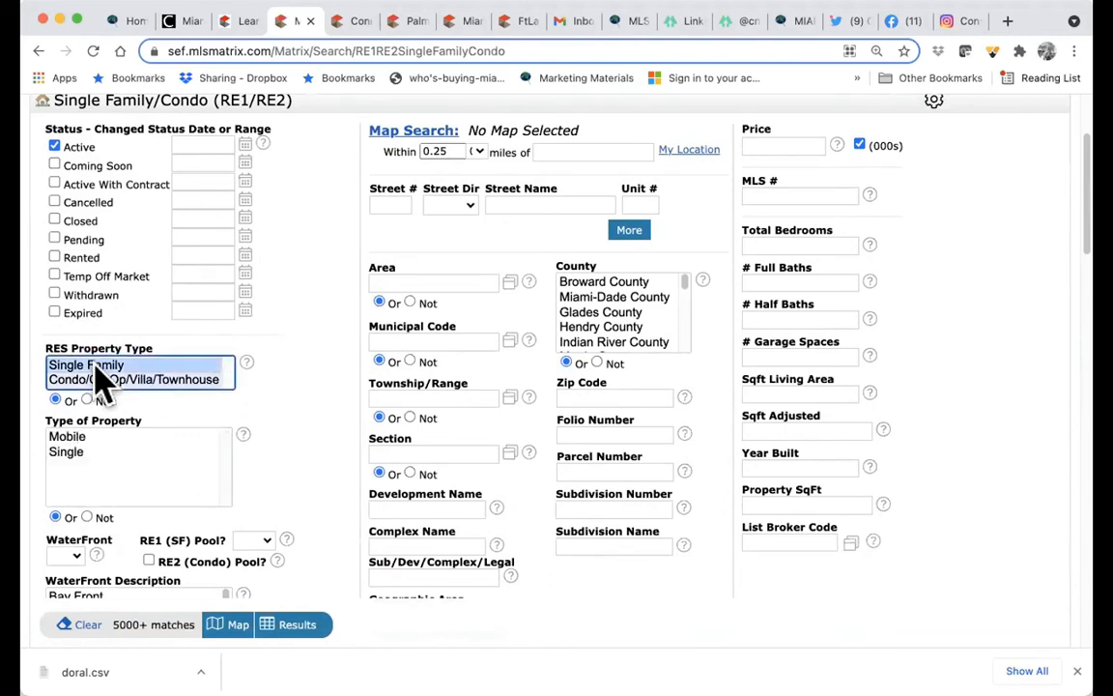
{"action": "left_click", "coordinate": [102, 452]}
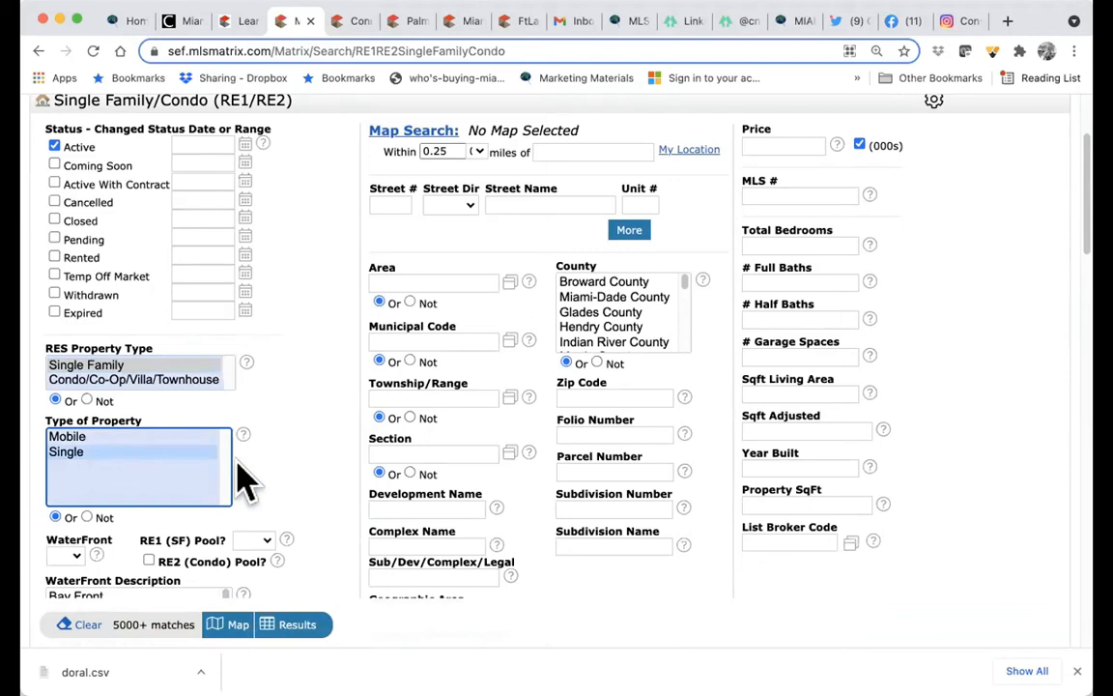
{"action": "left_click", "coordinate": [106, 382], "text": "super"}
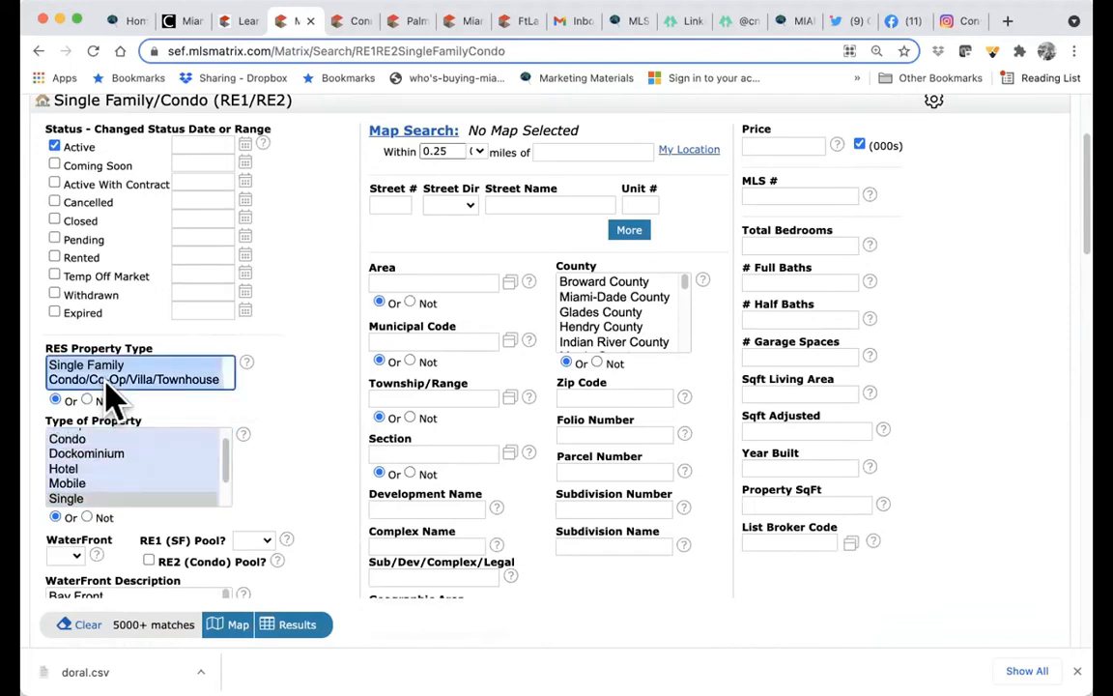
{"action": "left_click", "coordinate": [106, 382], "text": "super"}
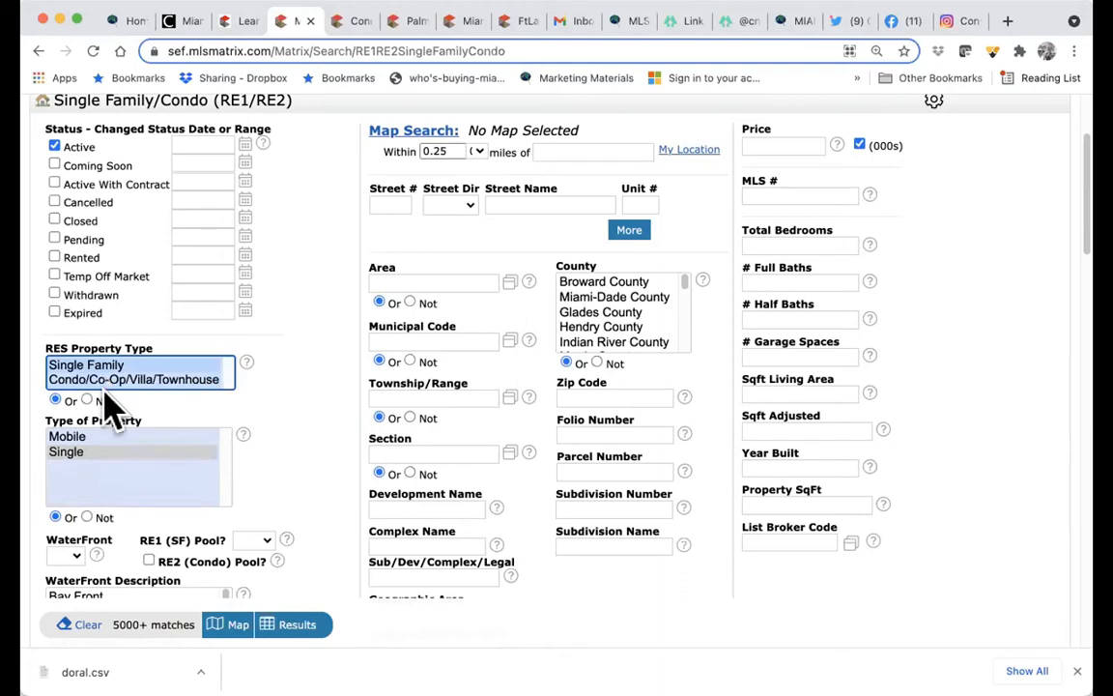
- Set RE1 (SF) Pool? to Yes and keep the search radius at 0.25 miles
{"action": "scroll", "coordinate": [288, 454], "scroll_direction": "down", "scroll_amount": 3}
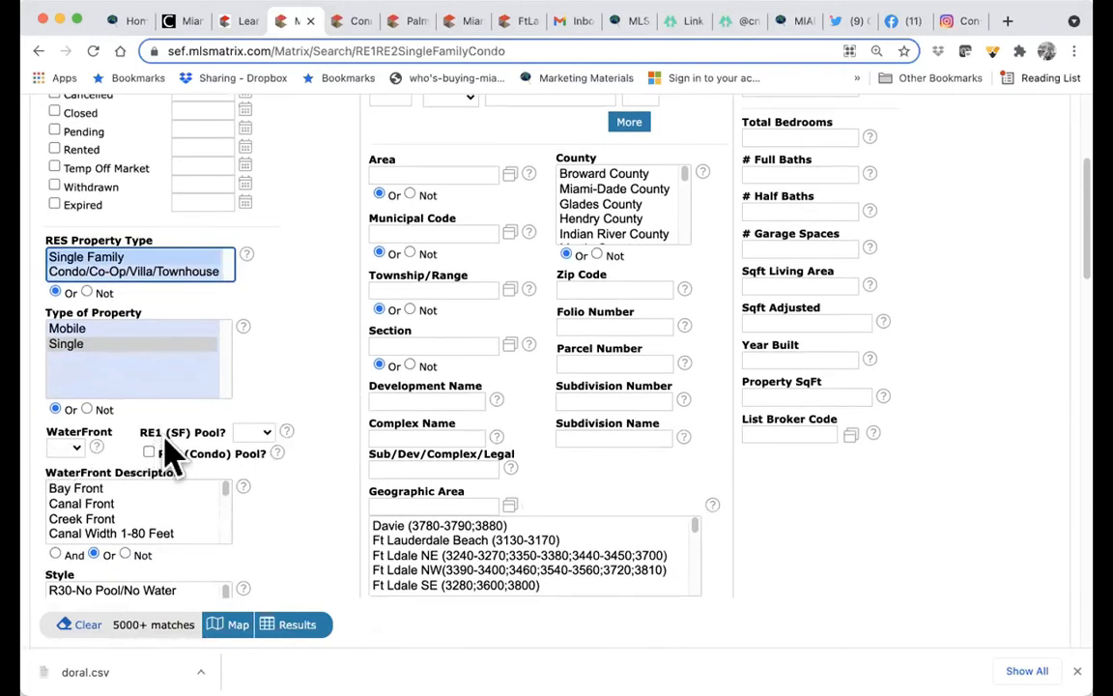
{"action": "left_click", "coordinate": [267, 437]}
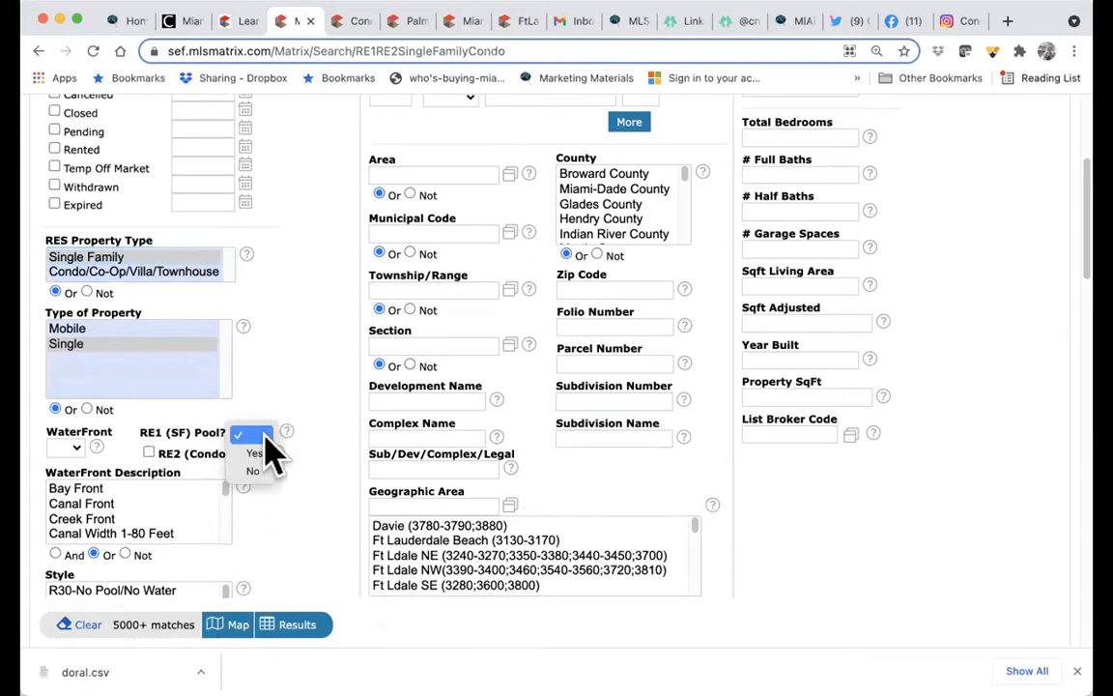
{"action": "left_click", "coordinate": [257, 454]}
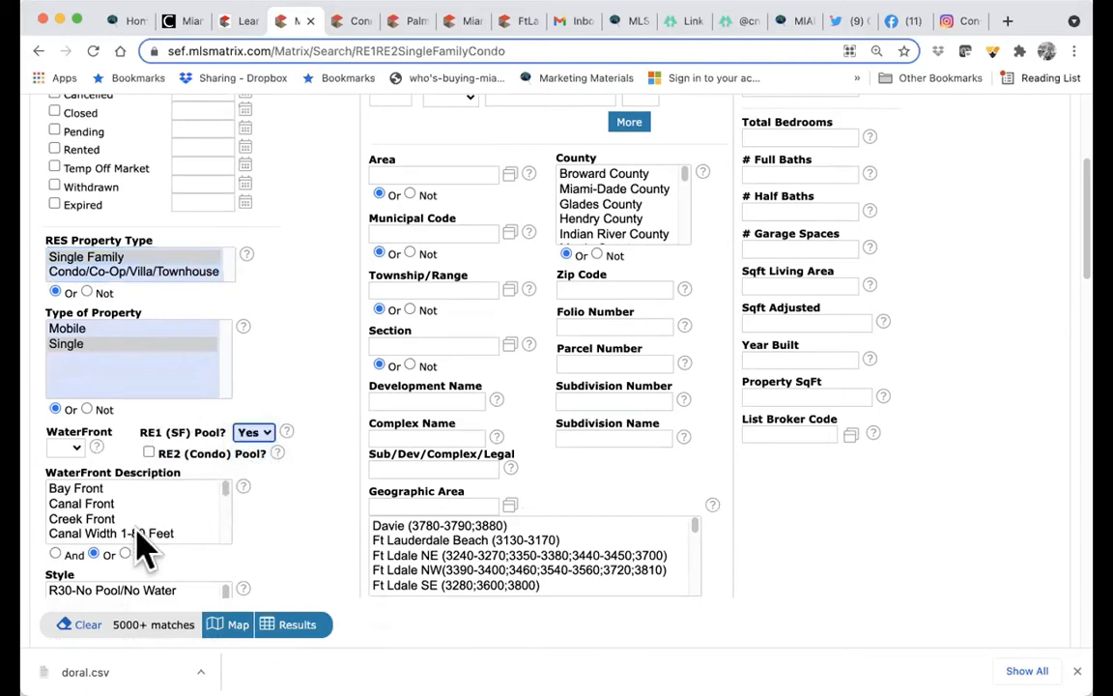
{"action": "scroll", "coordinate": [138, 547], "scroll_direction": "down", "scroll_amount": 5}
{"action": "scroll", "coordinate": [138, 547], "scroll_direction": "up", "scroll_amount": 4}
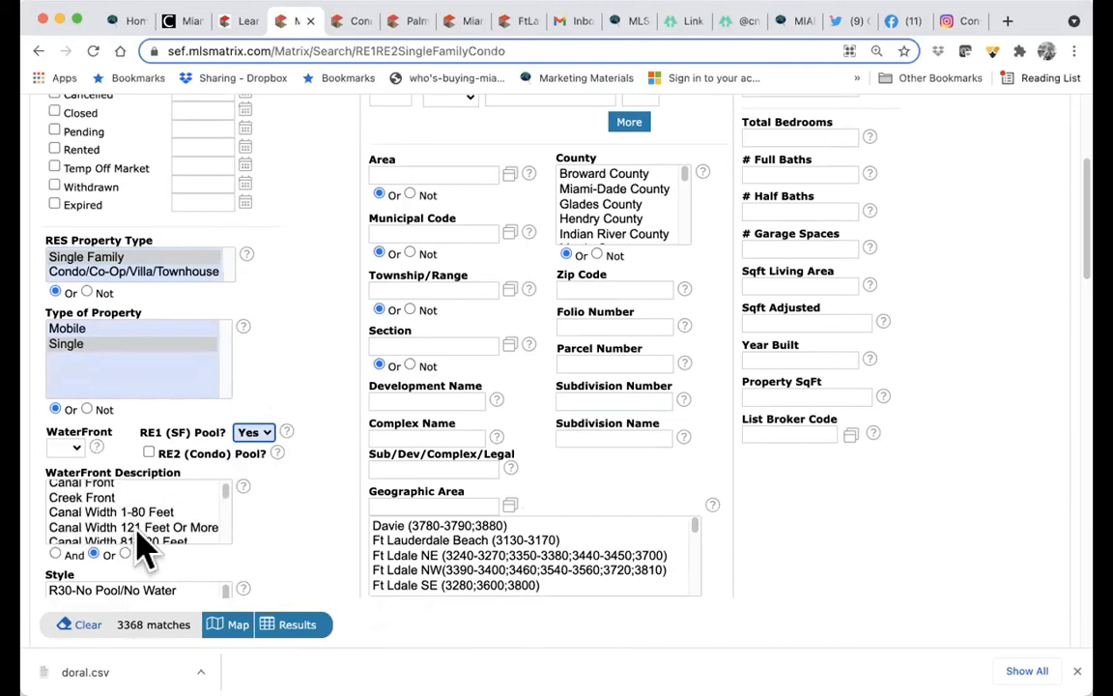
{"action": "scroll", "coordinate": [138, 547], "scroll_direction": "up", "scroll_amount": 1}
{"action": "scroll", "coordinate": [323, 529], "scroll_direction": "down", "scroll_amount": 2}
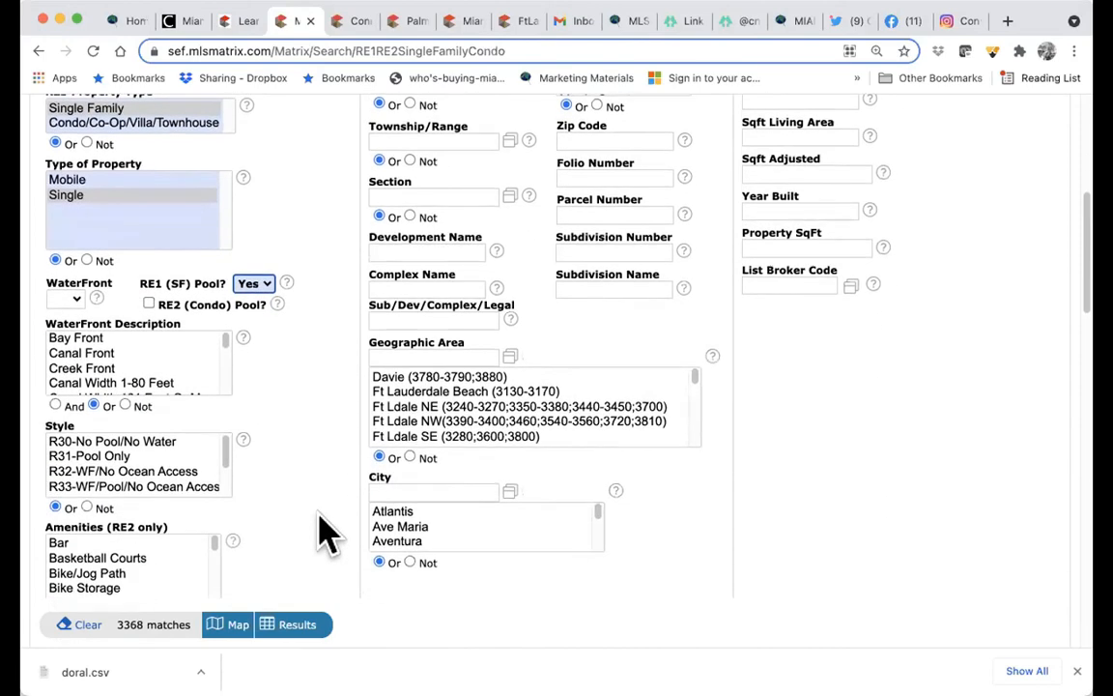
{"action": "scroll", "coordinate": [291, 529], "scroll_direction": "down", "scroll_amount": 2}
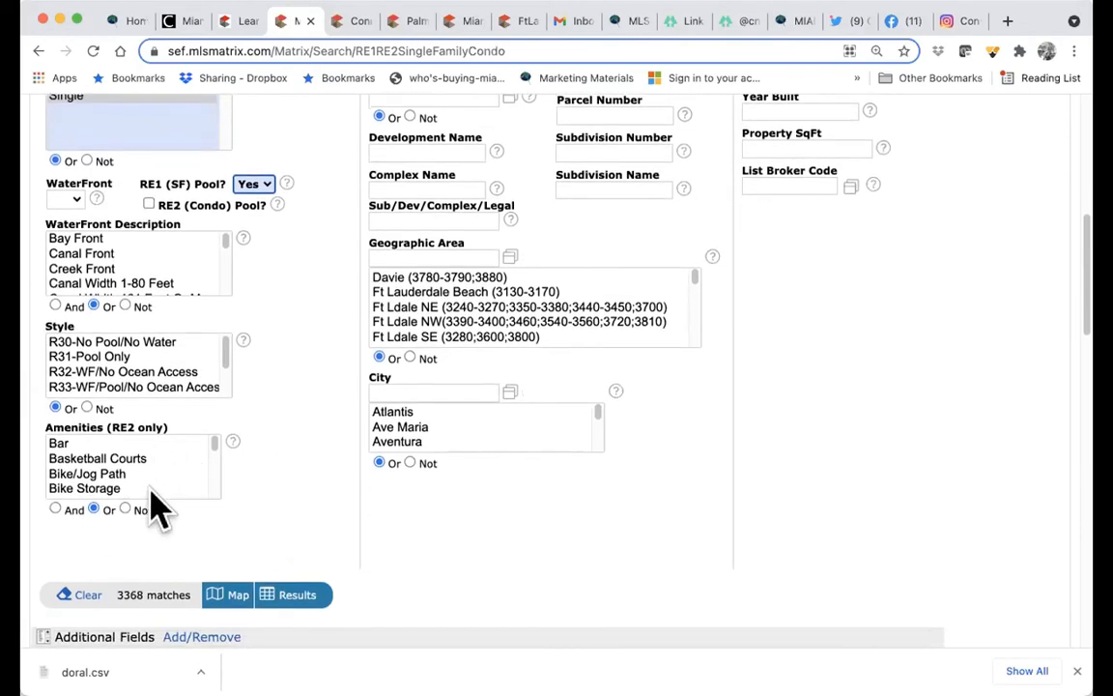
{"action": "scroll", "coordinate": [279, 462], "scroll_direction": "up", "scroll_amount": 8}
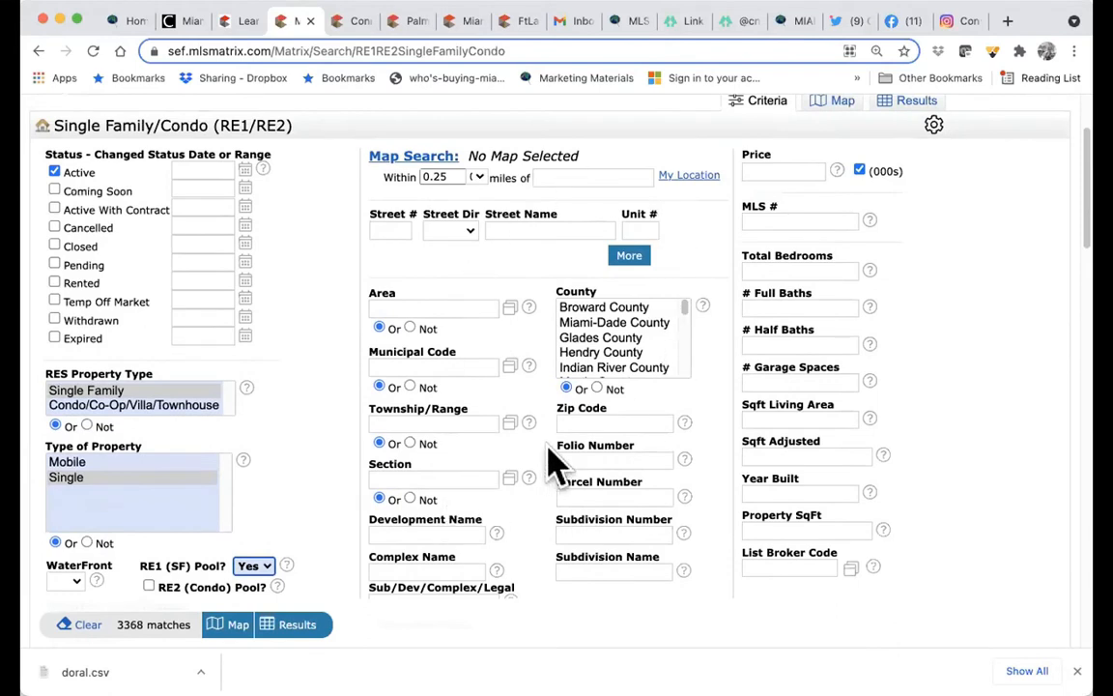
{"action": "left_click", "coordinate": [479, 180]}
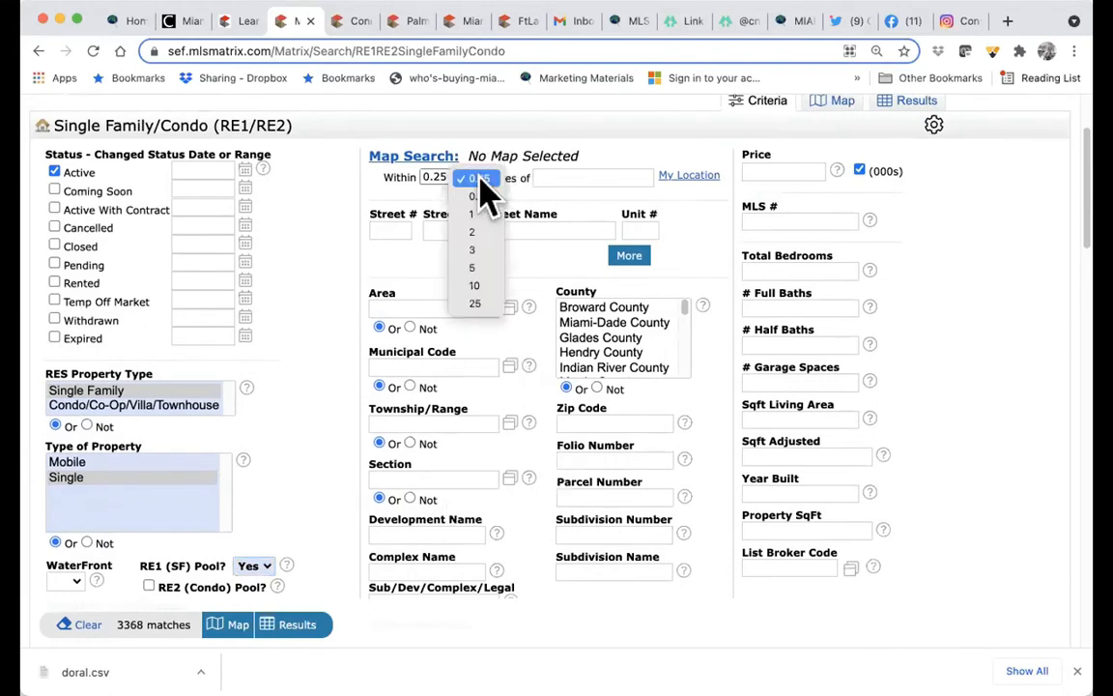
{"action": "left_click", "coordinate": [559, 186]}
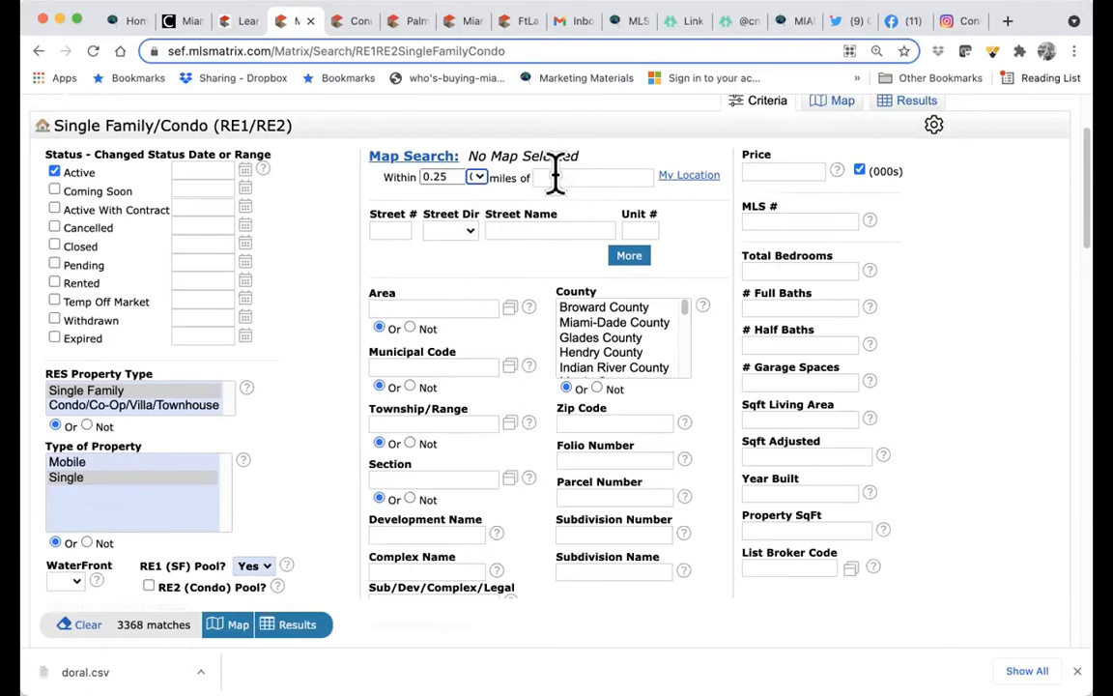
- Add three extra street address rows under Street Name, giving four rows, then move to Area
{"action": "left_click", "coordinate": [392, 229]}
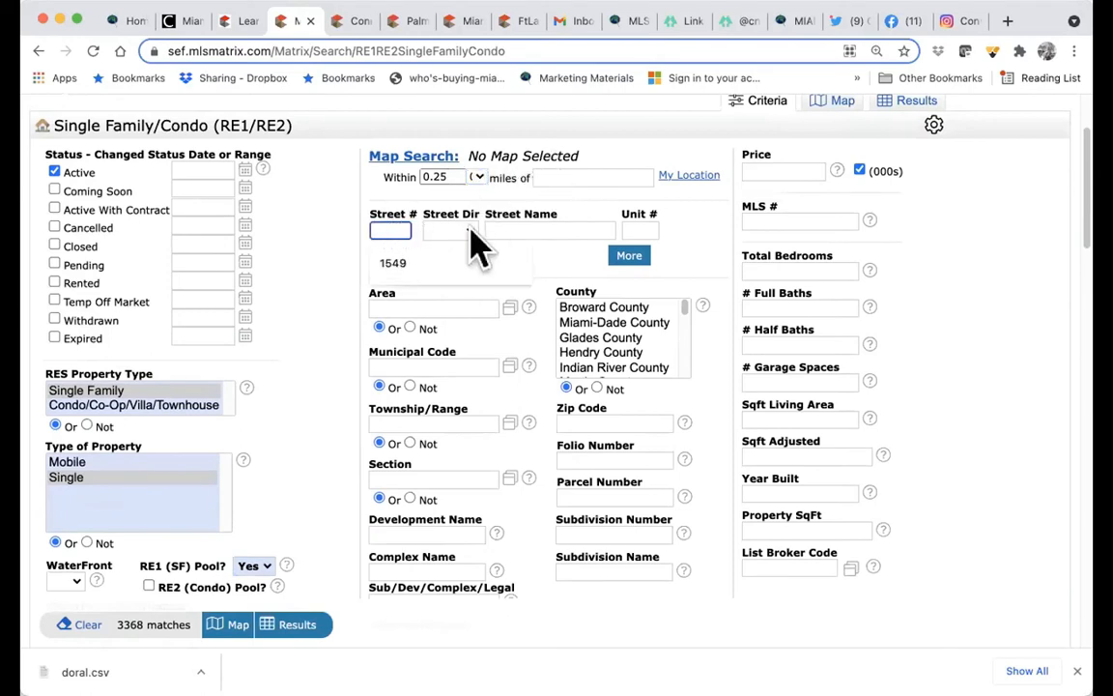
{"action": "left_click", "coordinate": [623, 255]}
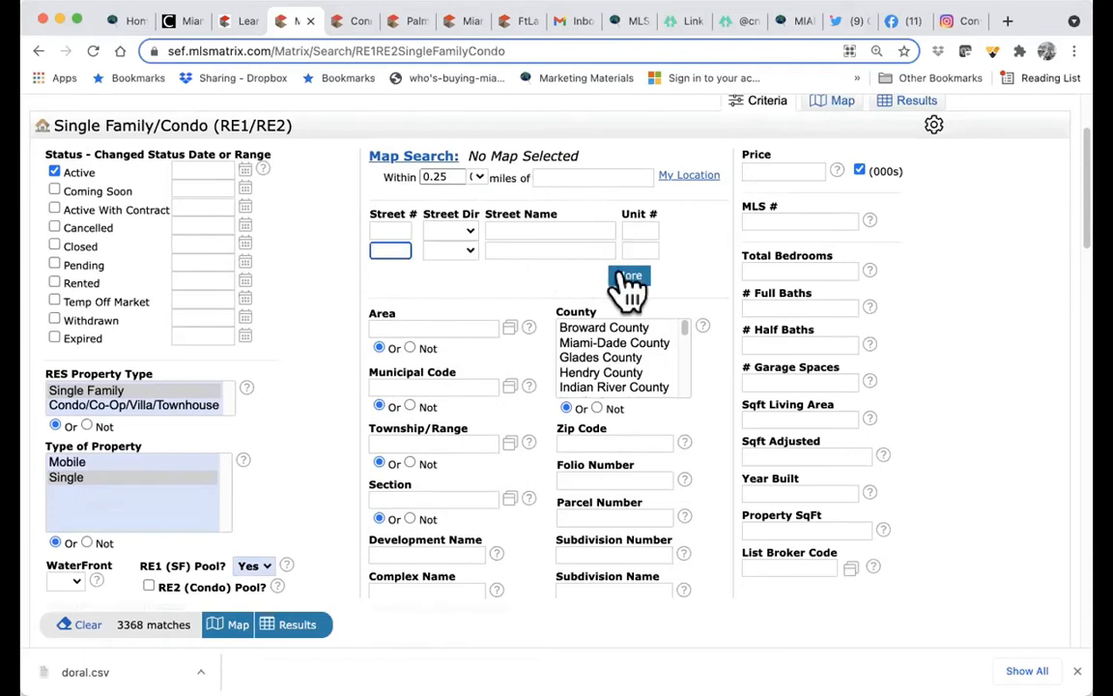
{"action": "left_click", "coordinate": [629, 278]}
{"action": "left_click", "coordinate": [631, 295]}
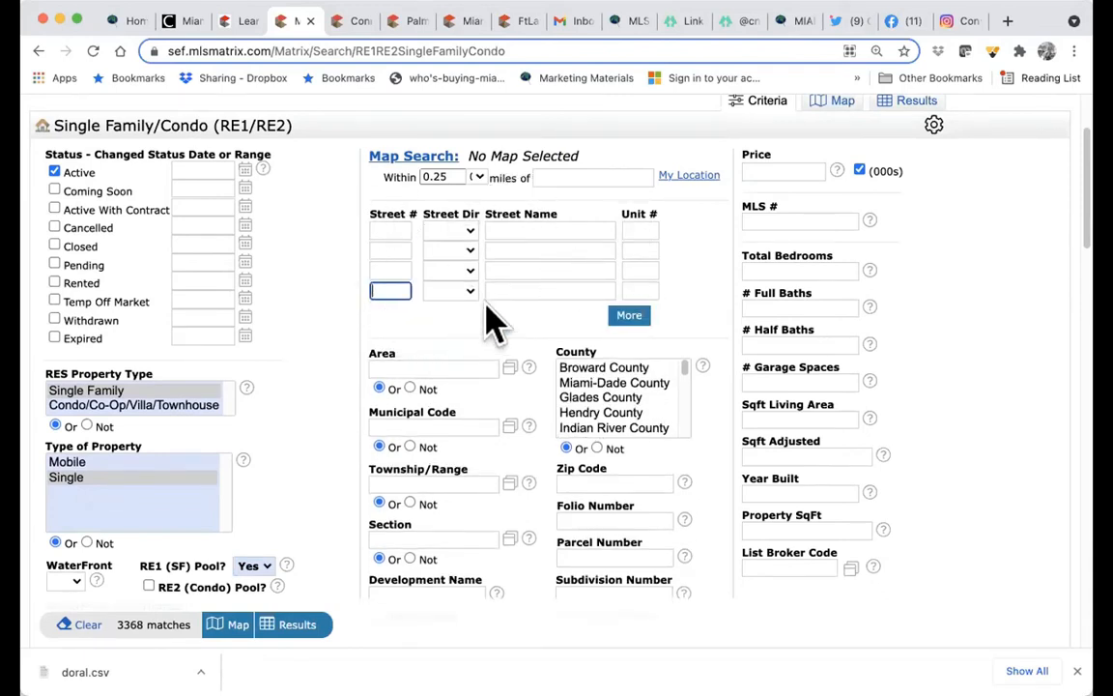
{"action": "left_click", "coordinate": [441, 365]}
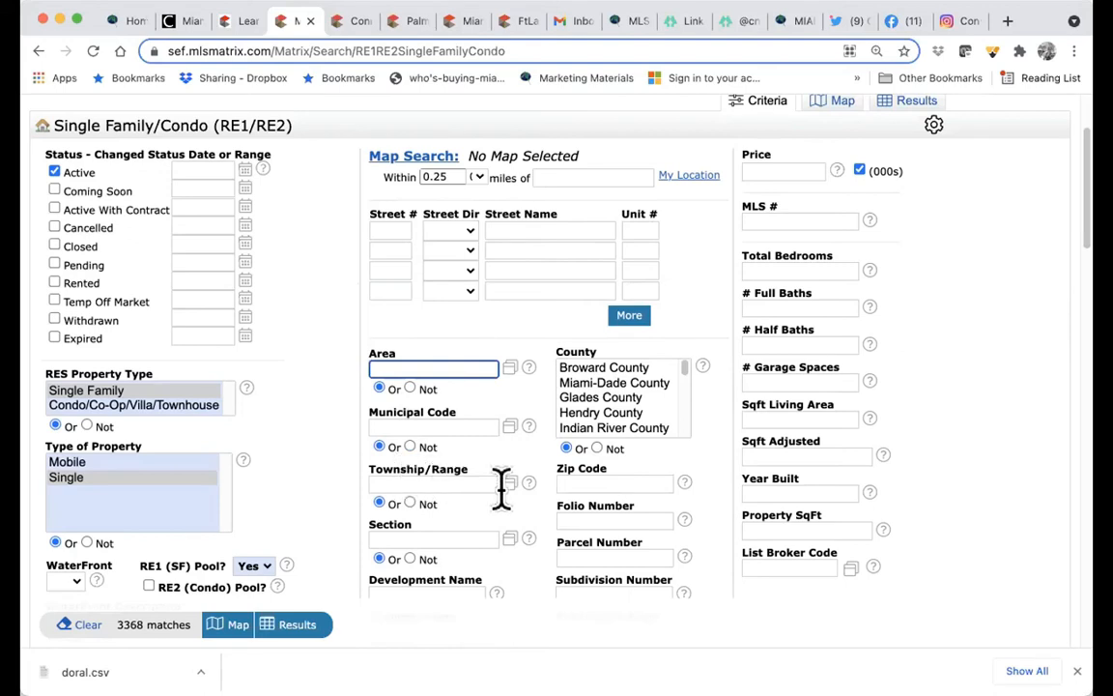
- Choose counties in the County list, narrowing the pool search to 1001 matches
{"action": "left_click", "coordinate": [626, 392]}
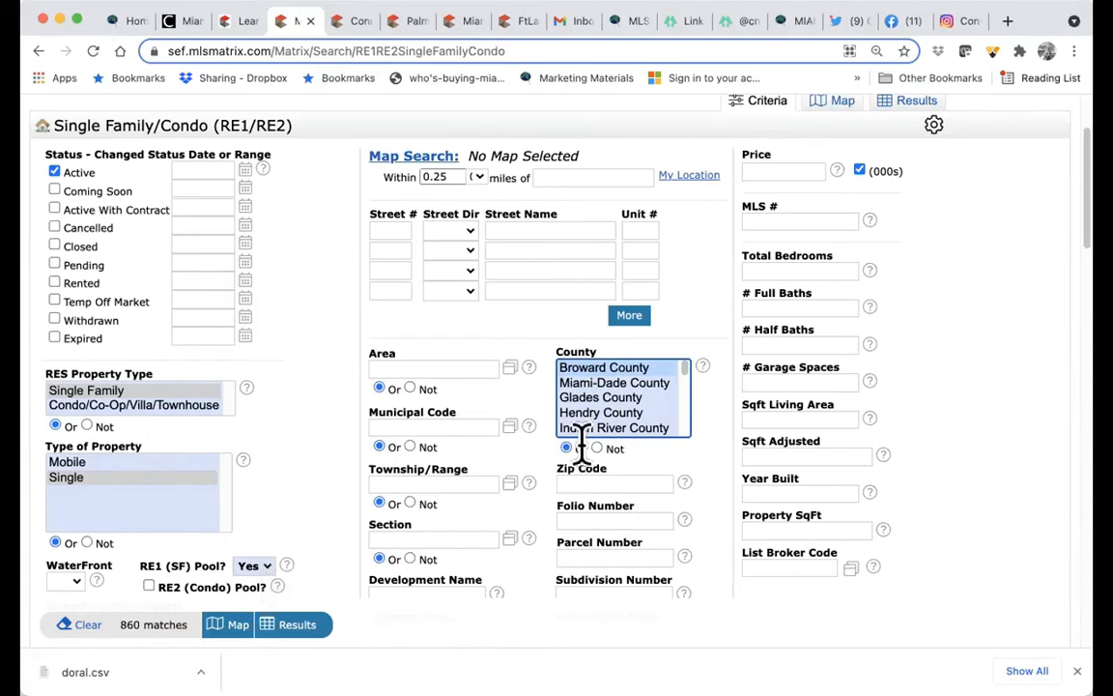
{"action": "scroll", "coordinate": [599, 415], "scroll_direction": "down", "scroll_amount": 1}
{"action": "scroll", "coordinate": [601, 417], "scroll_direction": "down", "scroll_amount": 3}
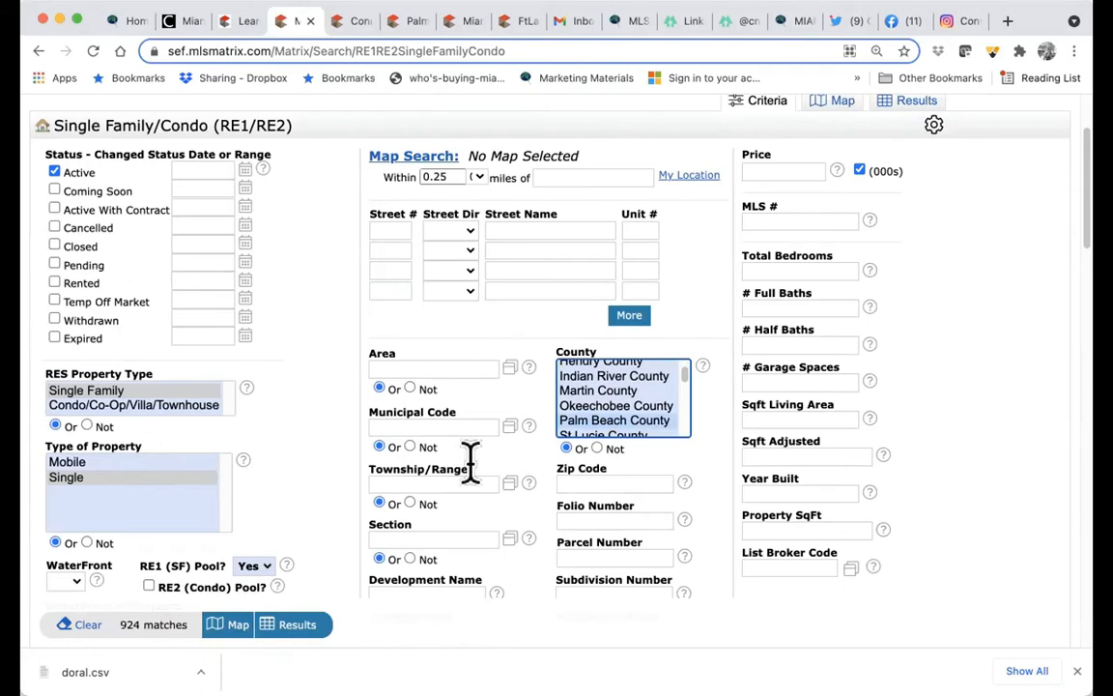
{"action": "scroll", "coordinate": [638, 414], "scroll_direction": "down", "scroll_amount": 1}
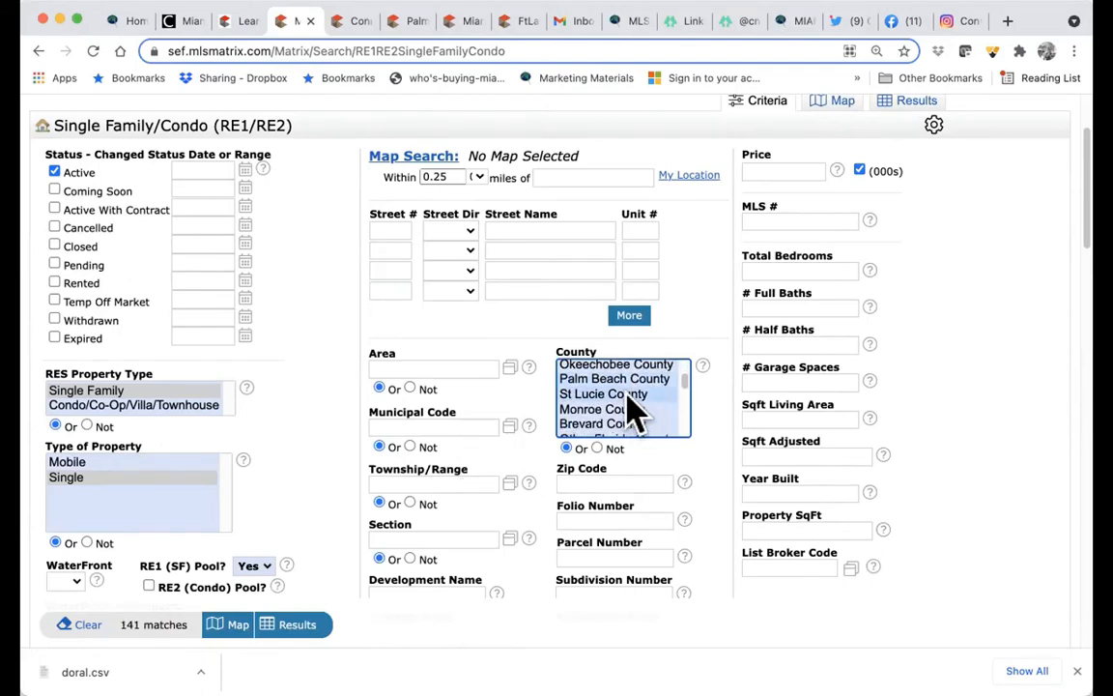
{"action": "scroll", "coordinate": [630, 413], "scroll_direction": "up", "scroll_amount": 3}
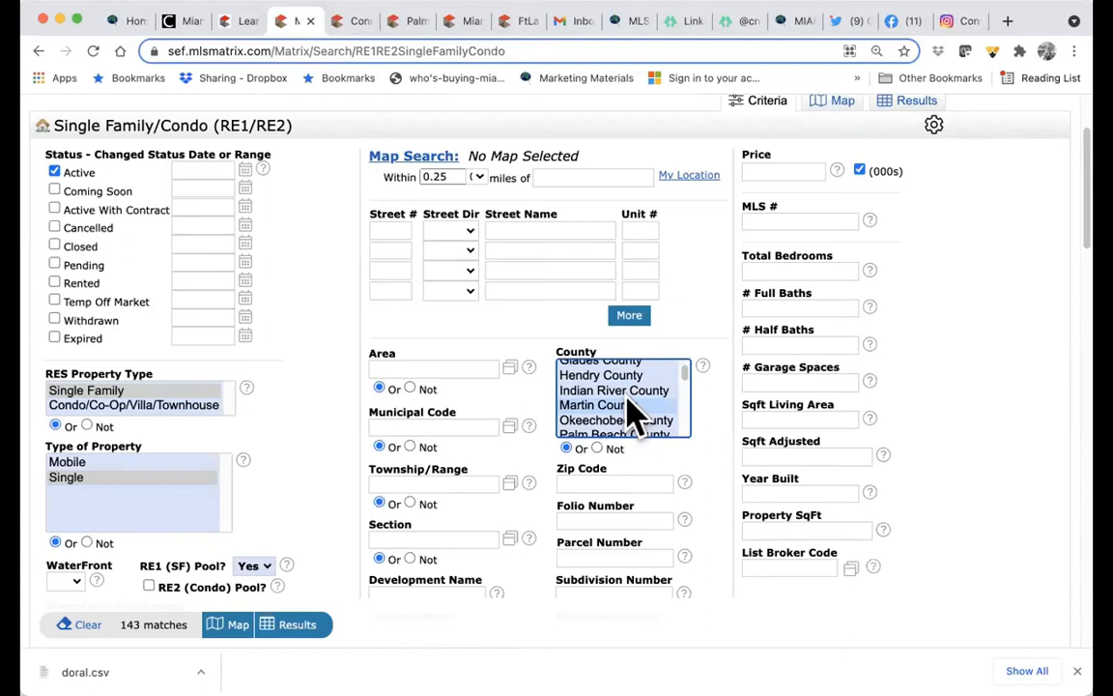
{"action": "scroll", "coordinate": [628, 410], "scroll_direction": "up", "scroll_amount": 3}
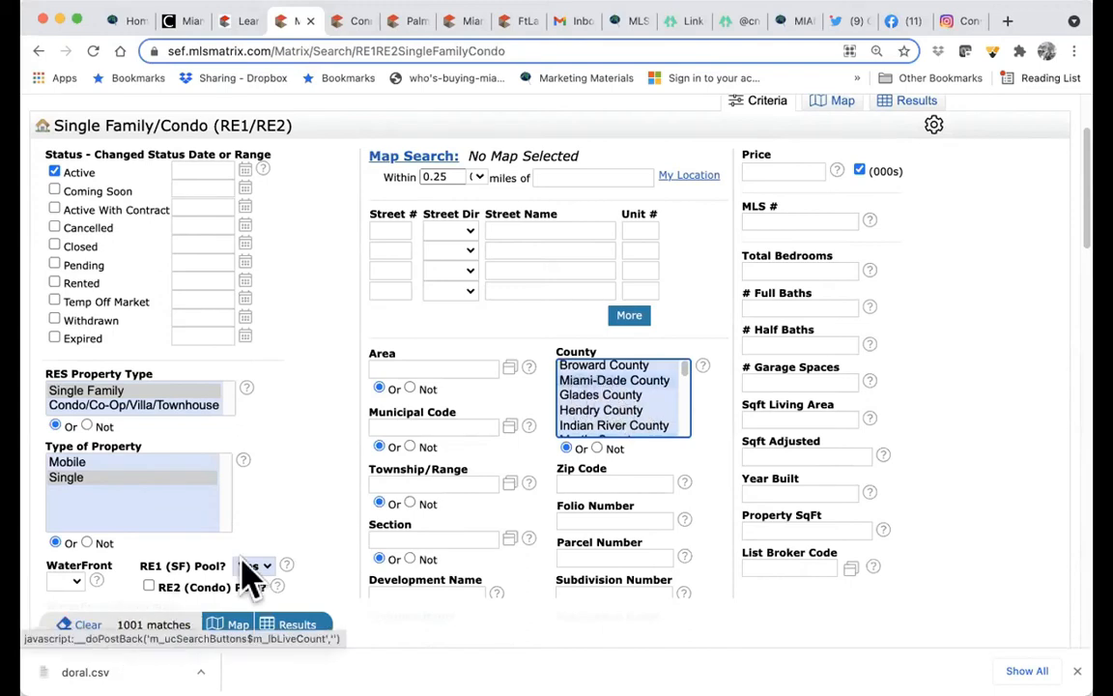
{"action": "scroll", "coordinate": [516, 399], "scroll_direction": "down", "scroll_amount": 2}
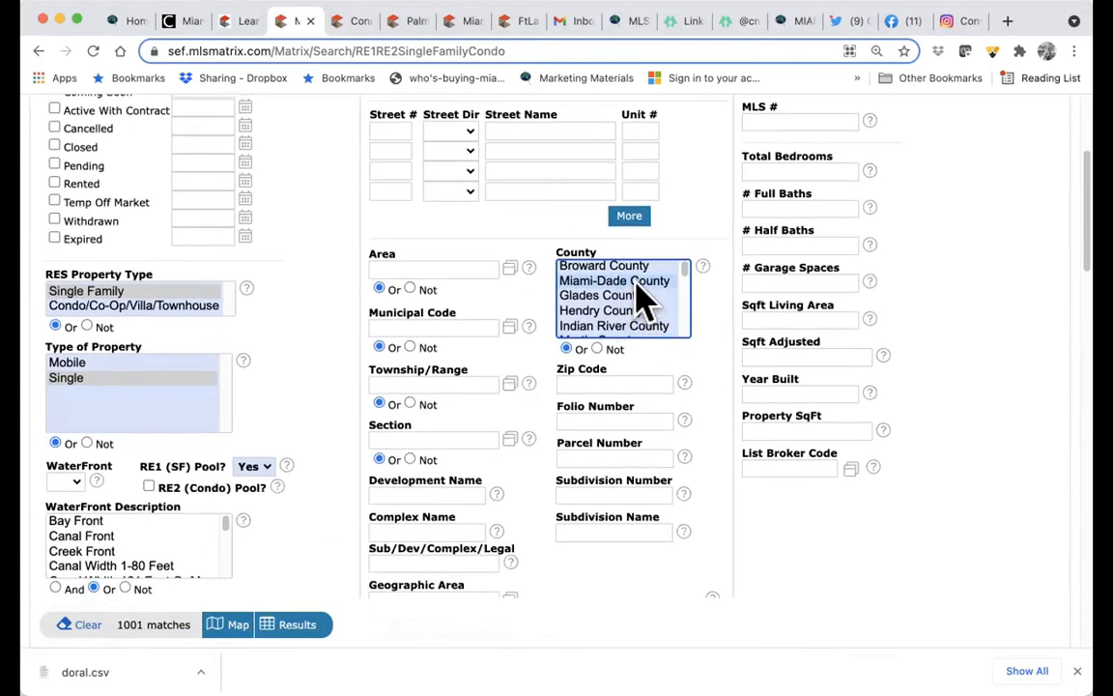
- Enter zip code 33134, narrowing the matches to 30
{"action": "left_click", "coordinate": [603, 382]}
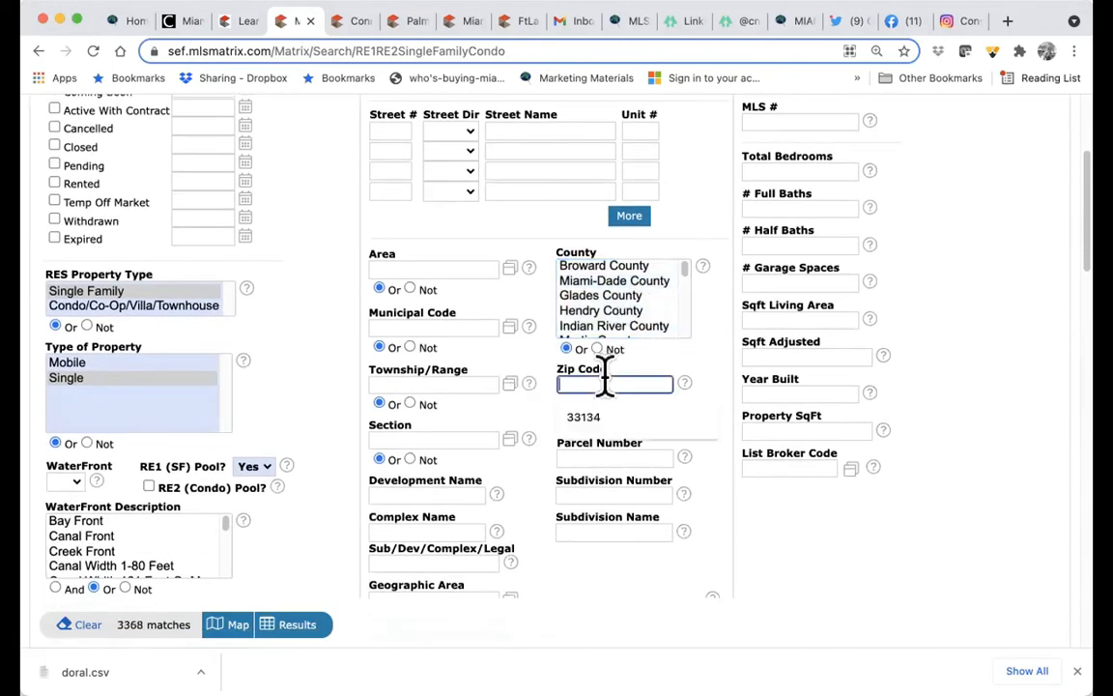
{"action": "type", "text": "331"}
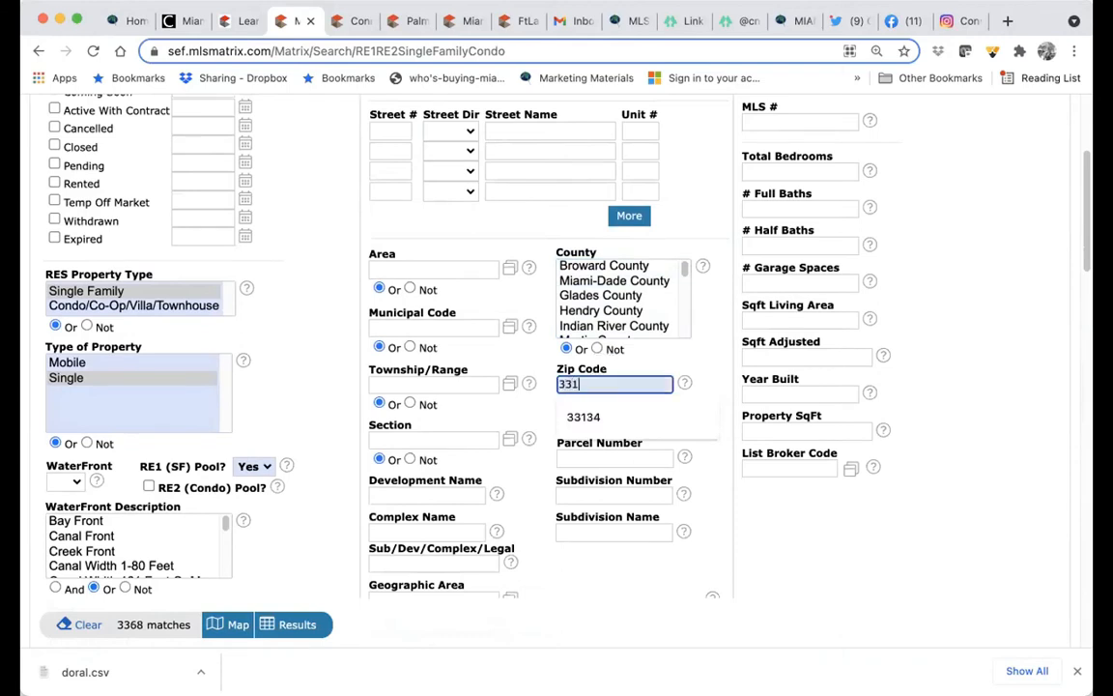
{"action": "type", "text": "34"}
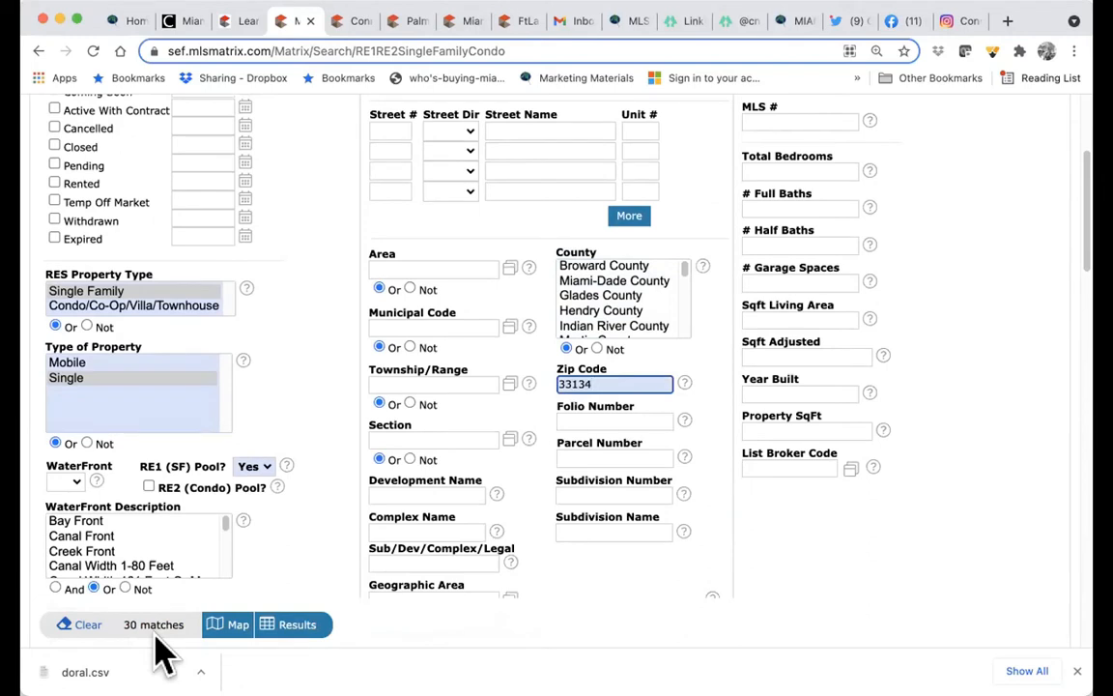
{"action": "scroll", "coordinate": [611, 384], "scroll_direction": "up", "scroll_amount": 5}
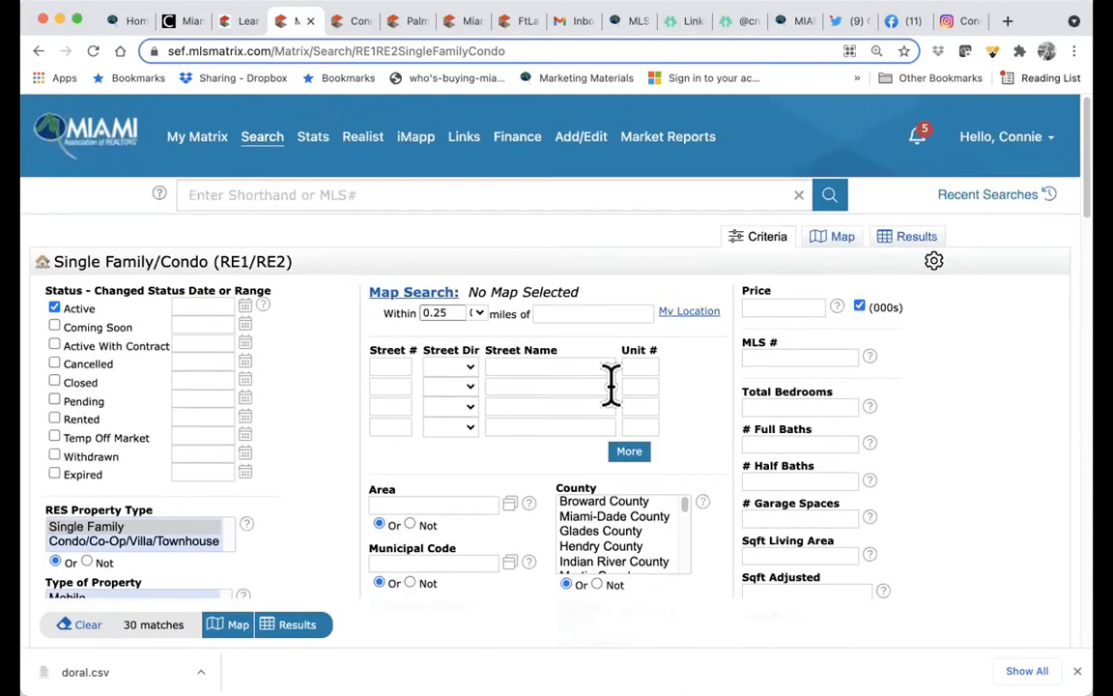
- Check the account options, then look through the Geographic Area and City lists
{"action": "left_click", "coordinate": [1048, 145]}
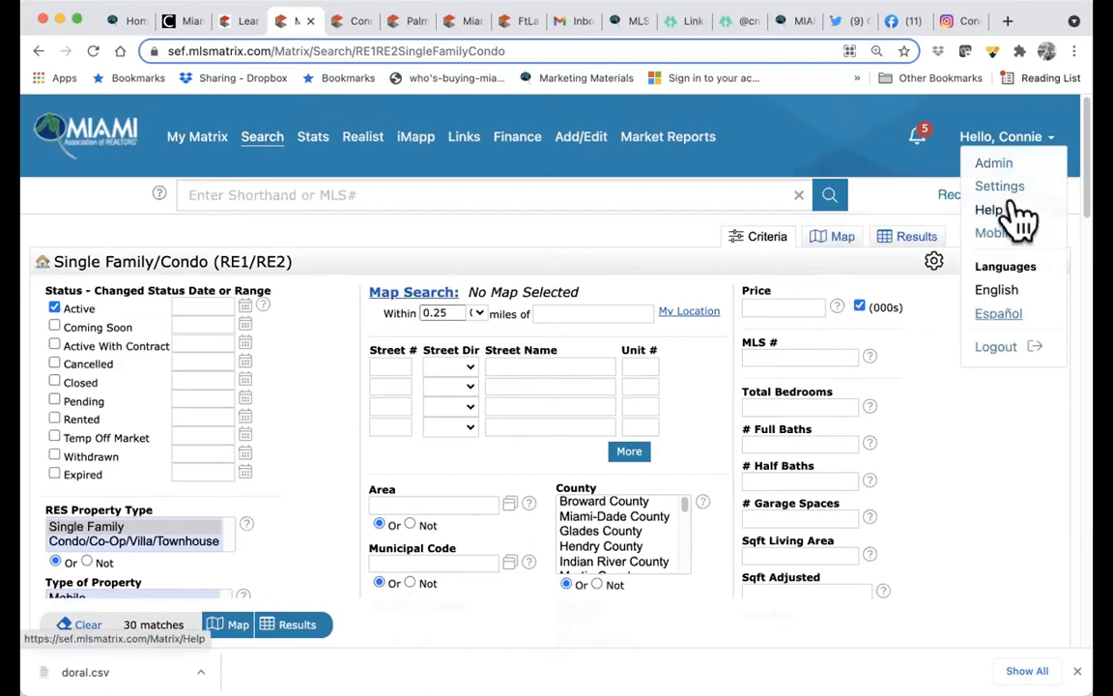
{"action": "left_click", "coordinate": [585, 245]}
{"action": "scroll", "coordinate": [585, 246], "scroll_direction": "down", "scroll_amount": 2}
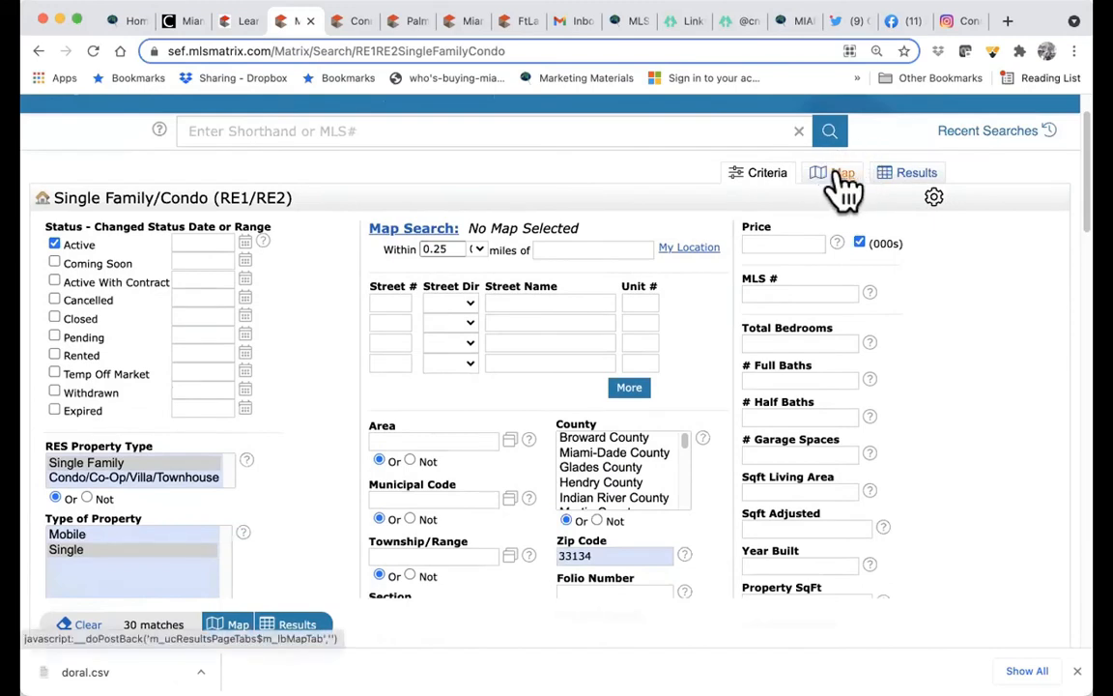
{"action": "scroll", "coordinate": [621, 401], "scroll_direction": "down", "scroll_amount": 5}
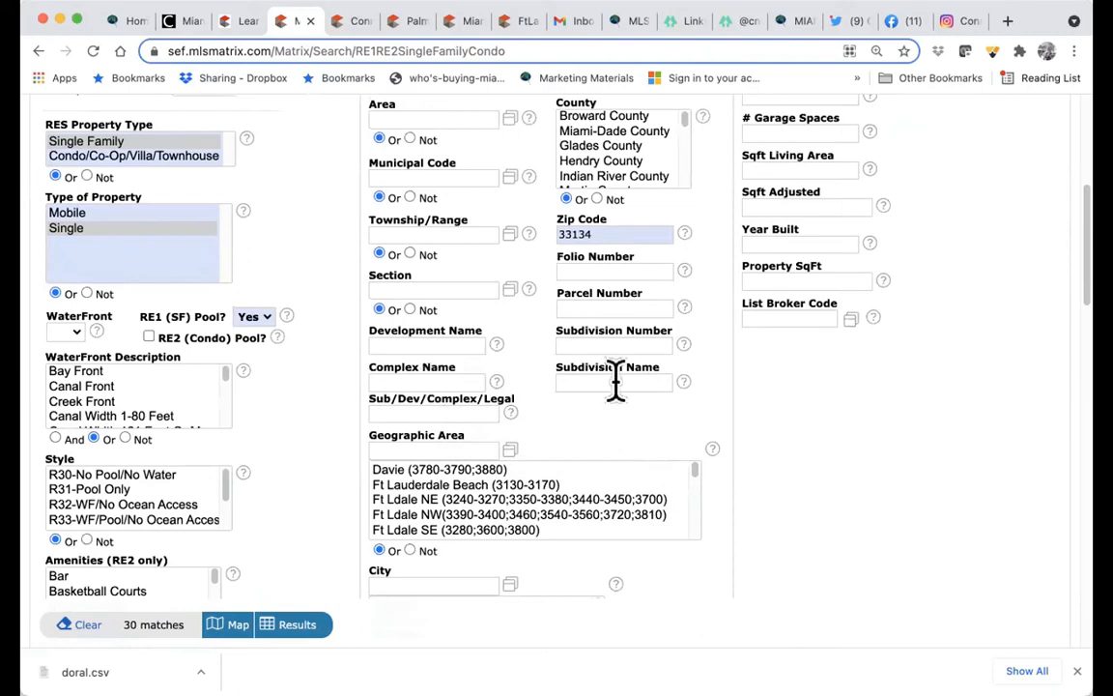
{"action": "scroll", "coordinate": [500, 478], "scroll_direction": "down", "scroll_amount": 3}
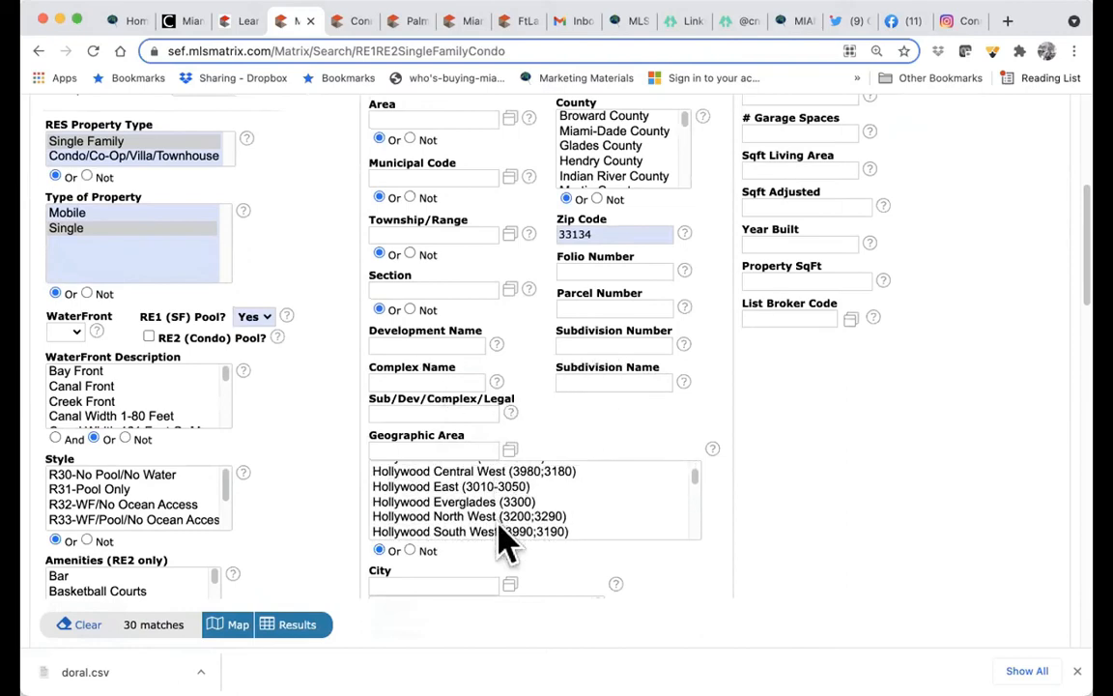
{"action": "scroll", "coordinate": [649, 531], "scroll_direction": "down", "scroll_amount": 5}
{"action": "scroll", "coordinate": [657, 541], "scroll_direction": "down", "scroll_amount": 2}
{"action": "scroll", "coordinate": [677, 580], "scroll_direction": "down", "scroll_amount": 3}
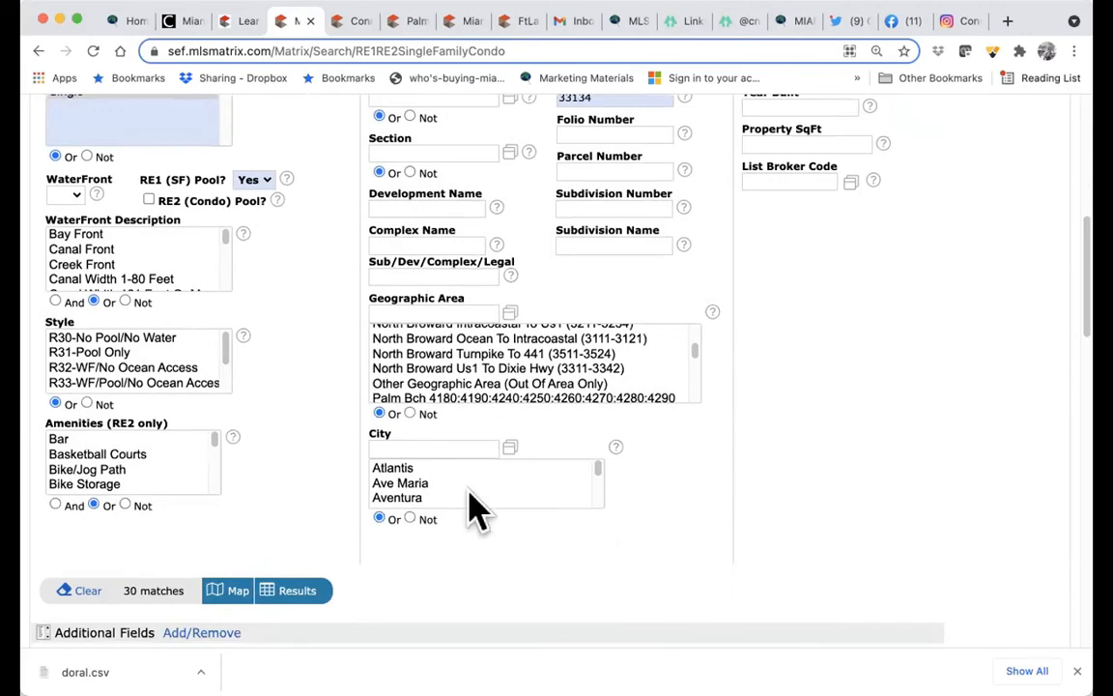
{"action": "scroll", "coordinate": [473, 510], "scroll_direction": "up", "scroll_amount": 3}
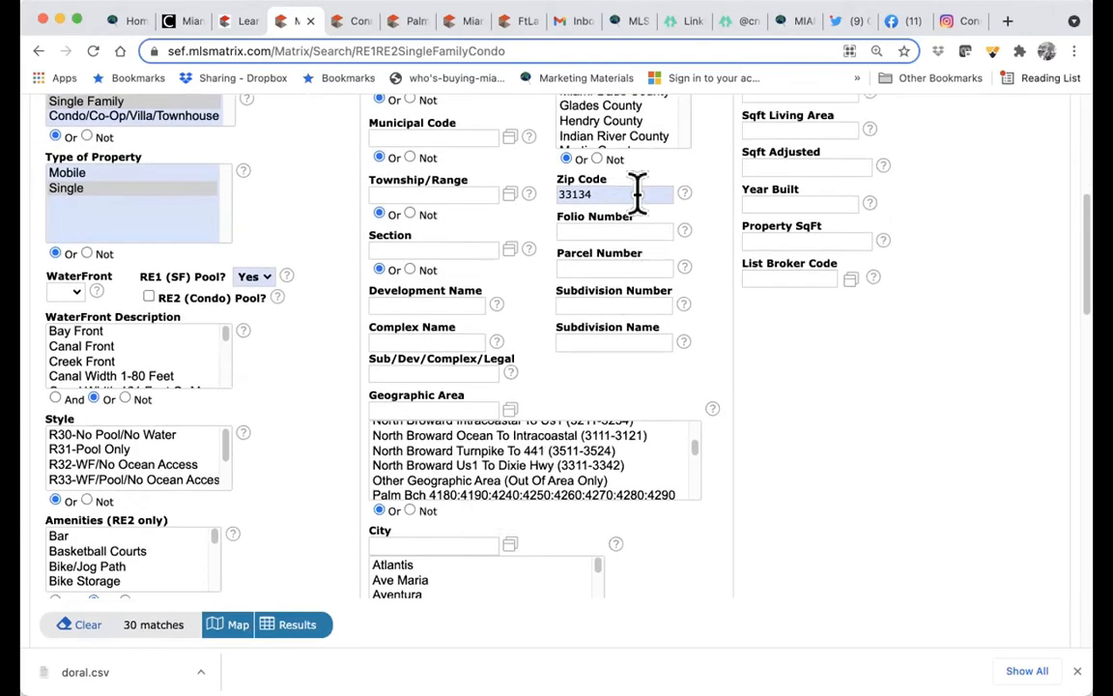
- Add 33133 to the Zip Code criterion (33134,33133), raising the count to 60 matches
{"action": "left_click", "coordinate": [633, 193]}
{"action": "type", "text": ",33133"}
{"action": "scroll", "coordinate": [406, 334], "scroll_direction": "down", "scroll_amount": 5}
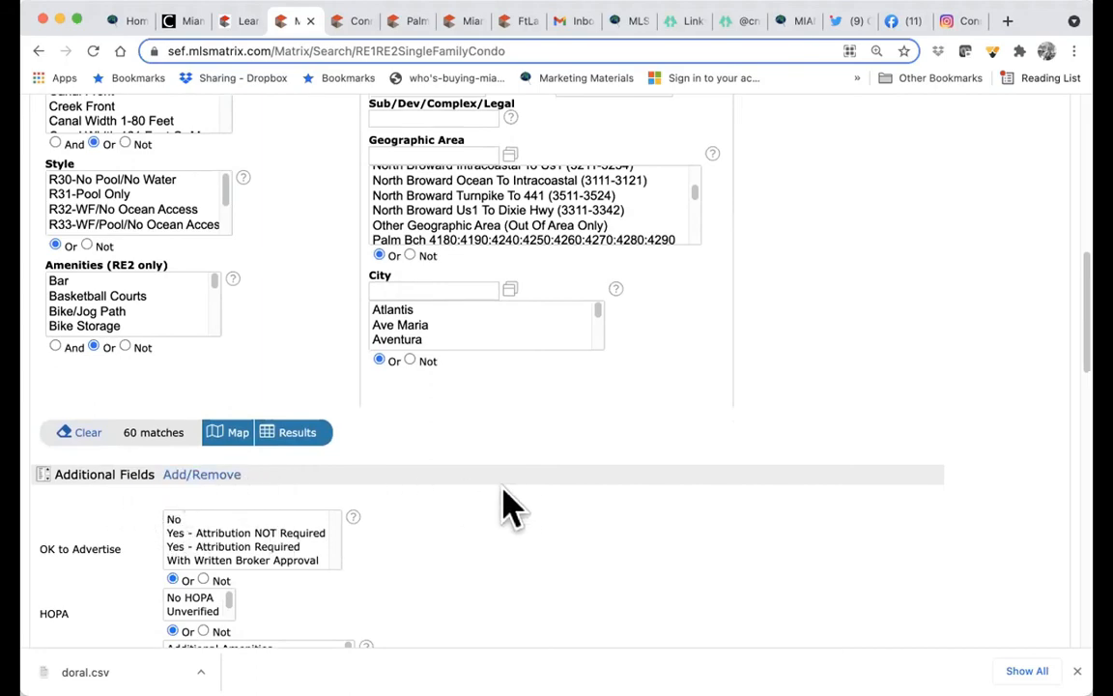
{"action": "scroll", "coordinate": [744, 386], "scroll_direction": "up", "scroll_amount": 10}
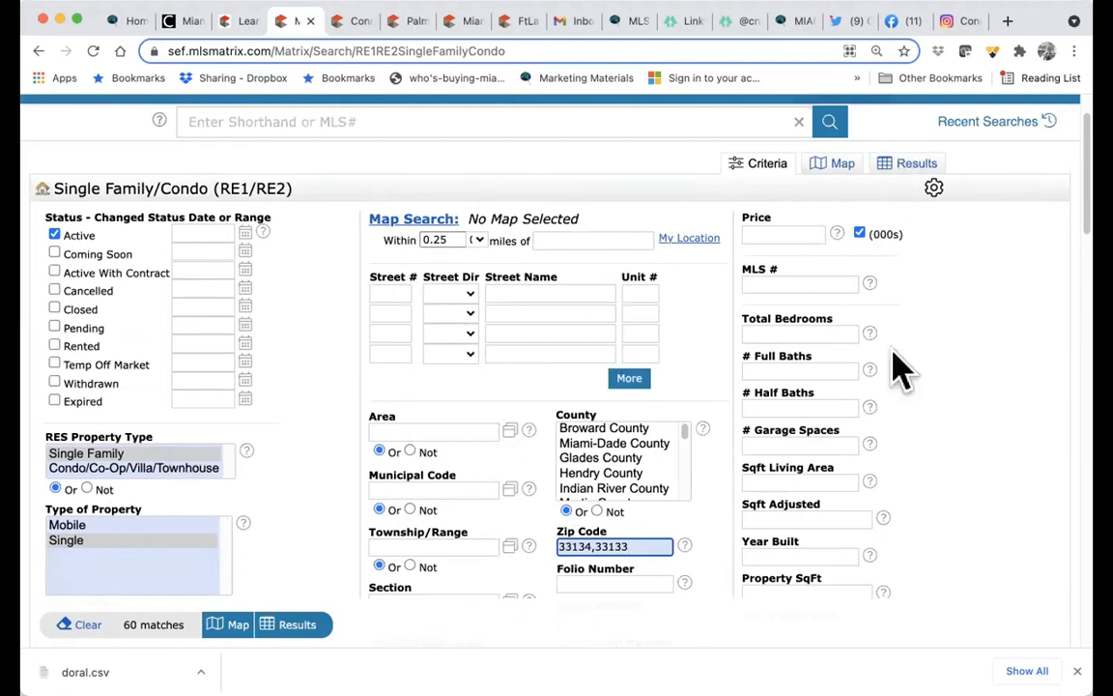
{"action": "scroll", "coordinate": [854, 472], "scroll_direction": "down", "scroll_amount": 15}
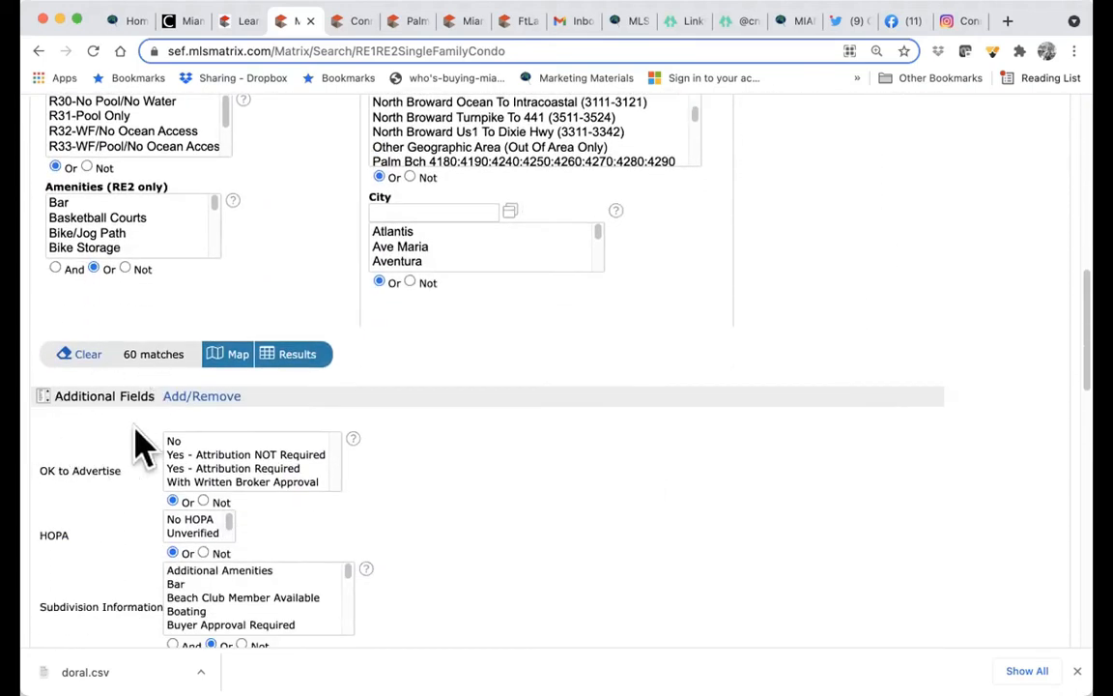
{"action": "scroll", "coordinate": [135, 445], "scroll_direction": "down", "scroll_amount": 2}
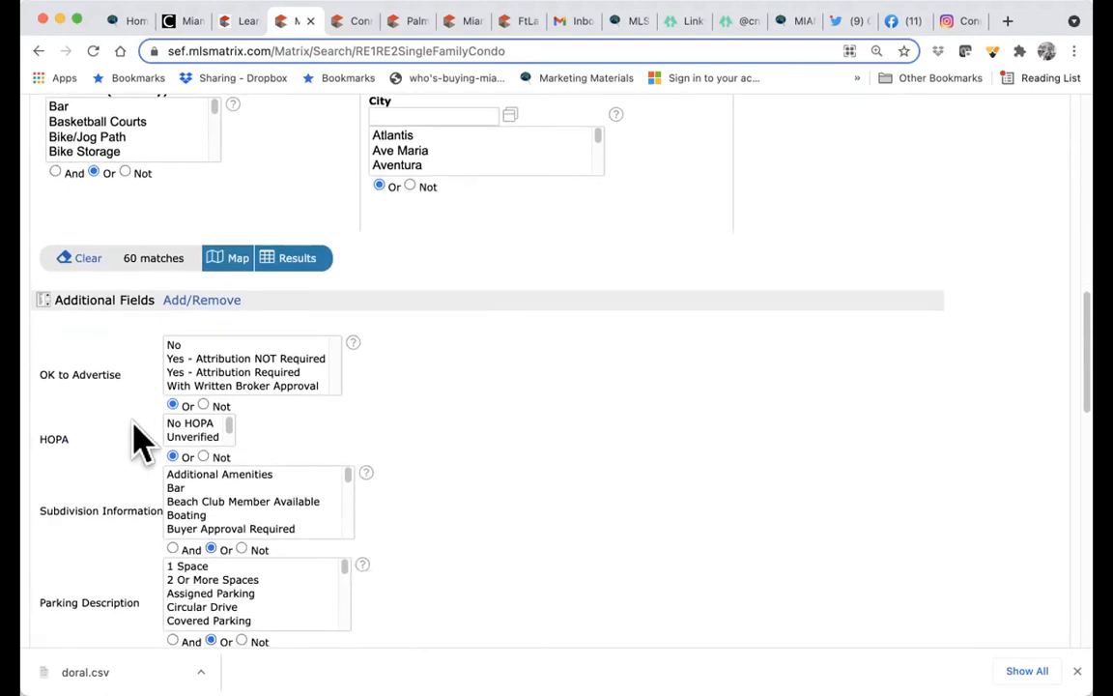
- Add Terms Considered and OK to Advertise to the frequently used search fields
{"action": "left_click", "coordinate": [196, 304]}
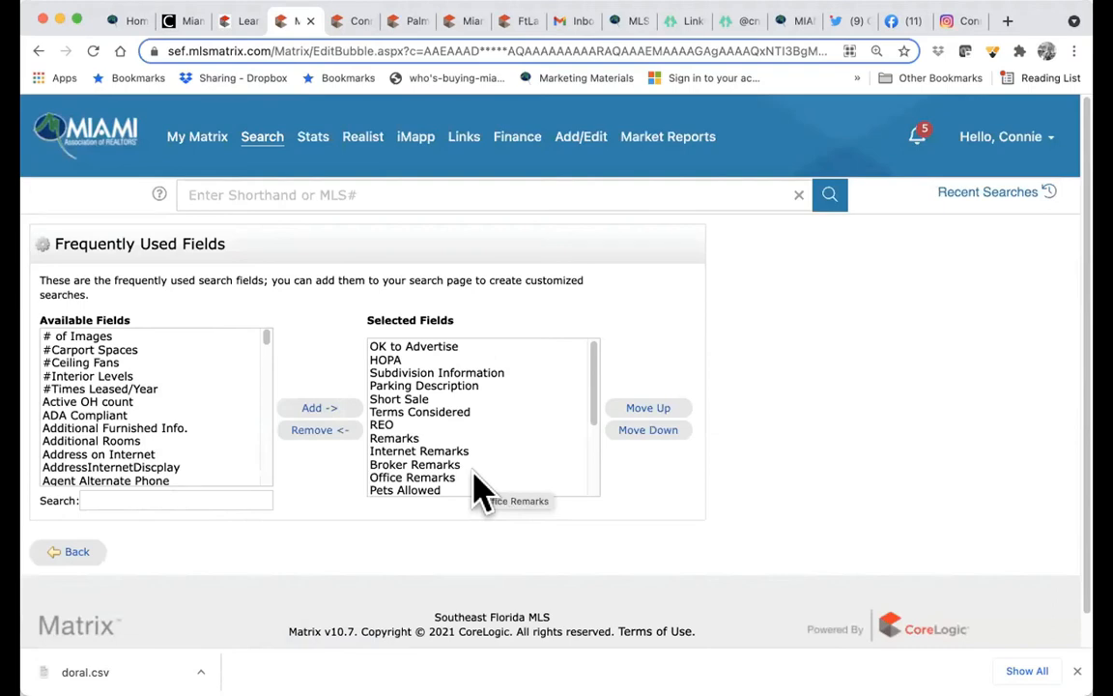
{"action": "left_click", "coordinate": [136, 500]}
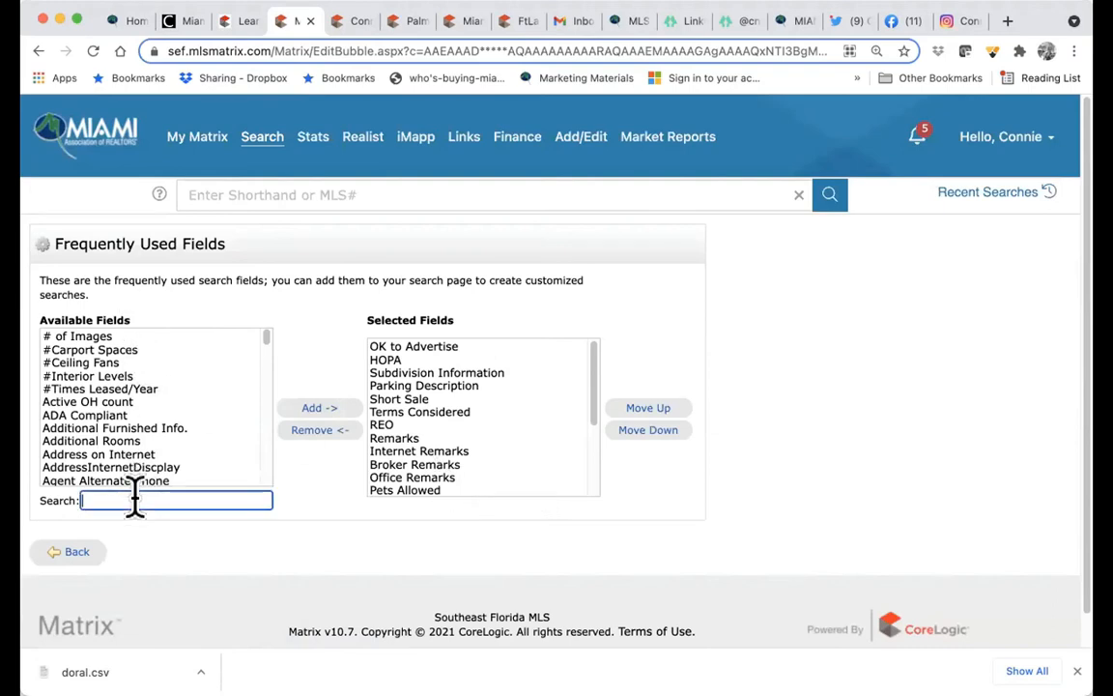
{"action": "type", "text": "terms"}
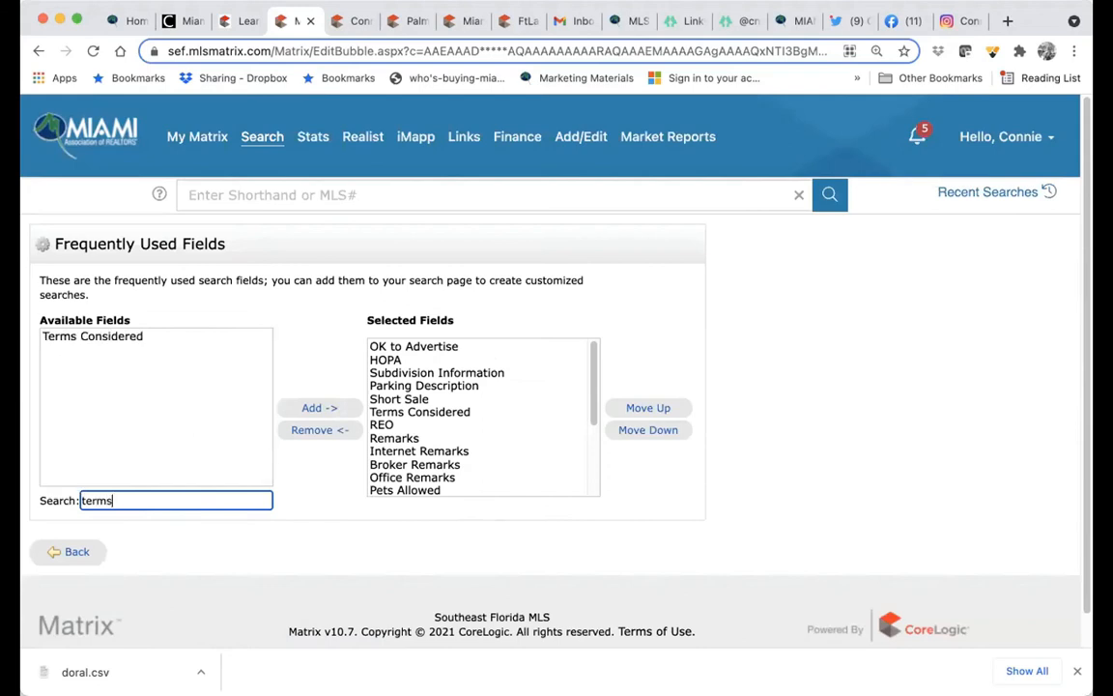
{"action": "left_click", "coordinate": [106, 336]}
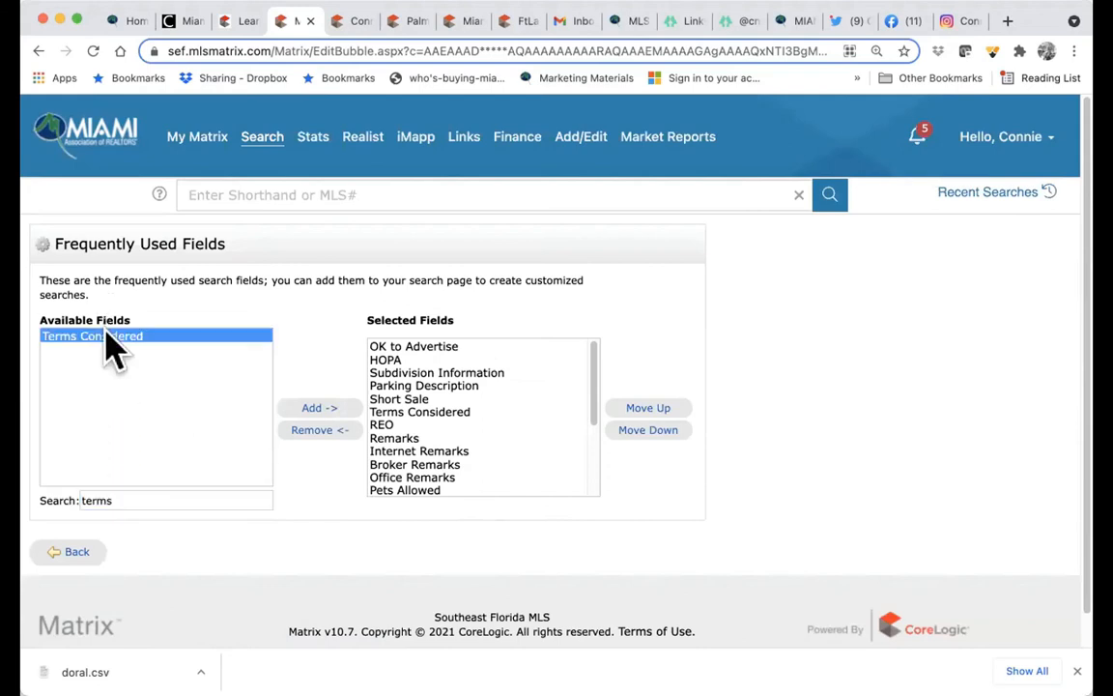
{"action": "left_click", "coordinate": [312, 409]}
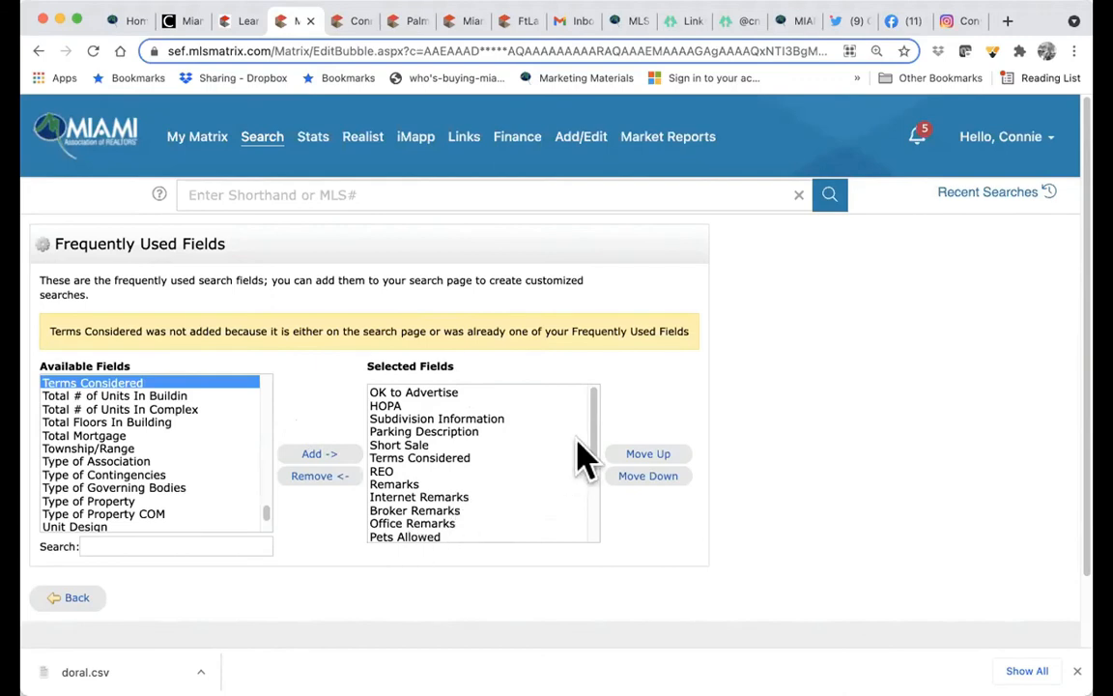
{"action": "left_click", "coordinate": [158, 544]}
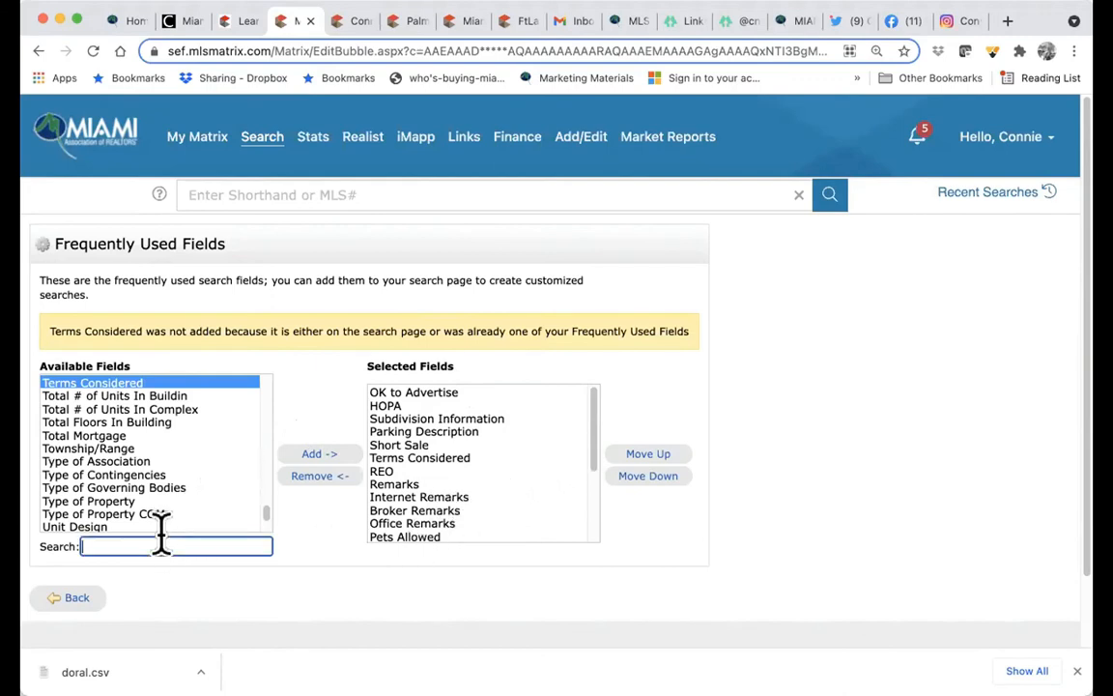
{"action": "type", "text": "pa"}
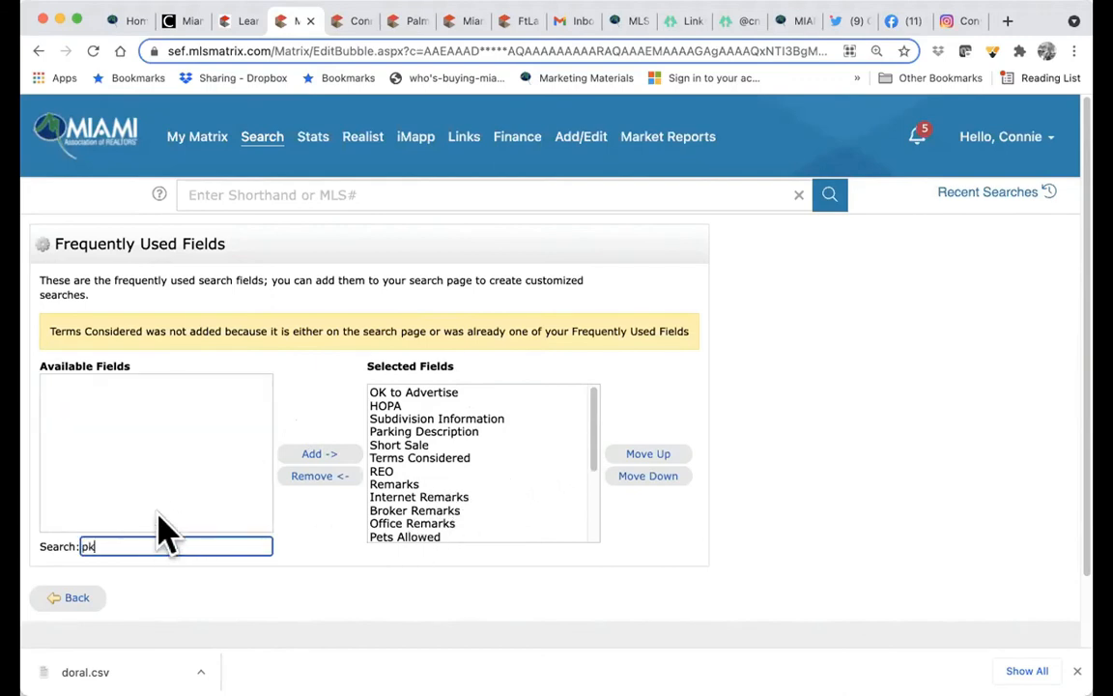
{"action": "key", "text": "BackSpace"}
{"action": "key", "text": "BackSpace"}
{"action": "type", "text": "ok"}
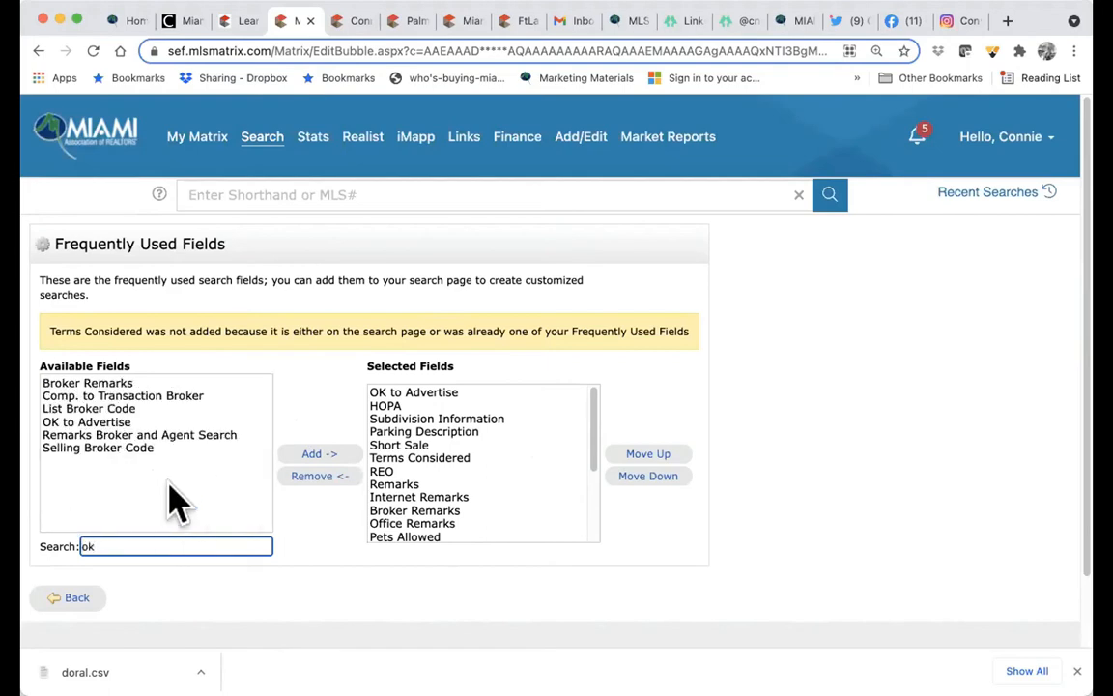
{"action": "left_click", "coordinate": [96, 422]}
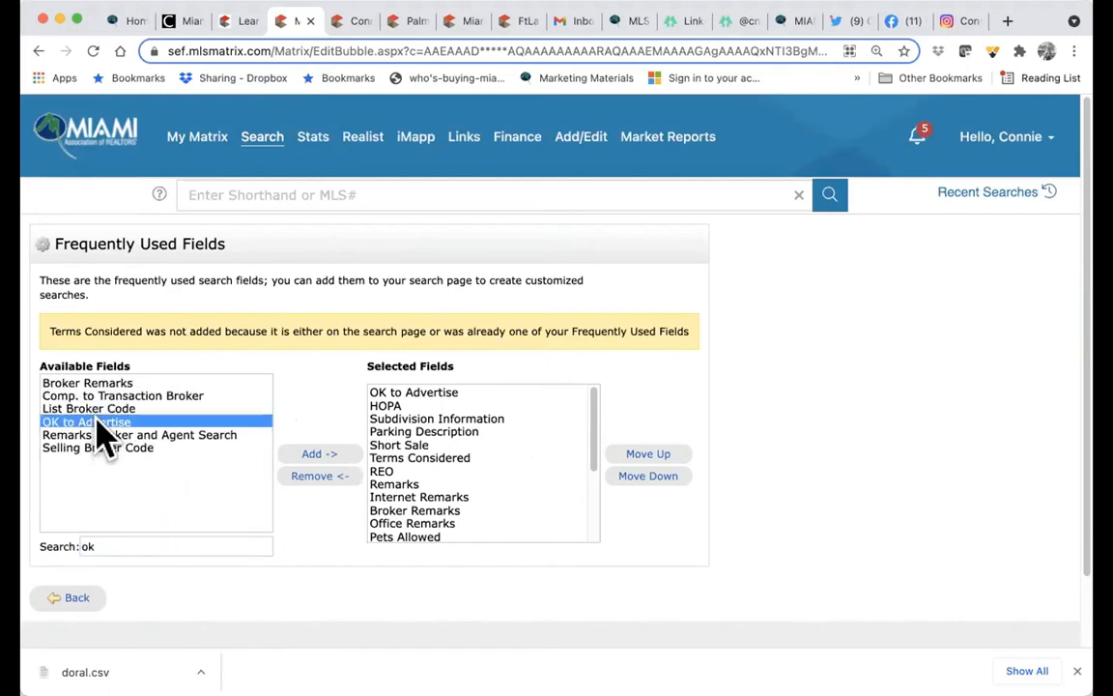
{"action": "left_click", "coordinate": [303, 453]}
- Add REO and Short Sale to the frequently used search fields
{"action": "left_click", "coordinate": [195, 543]}
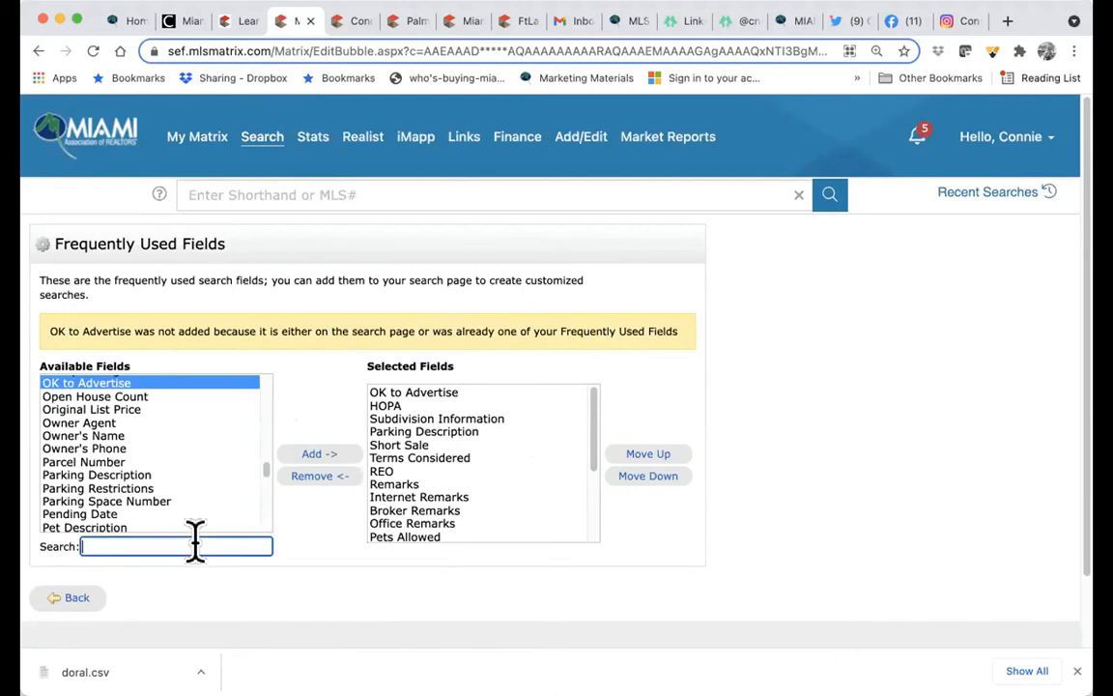
{"action": "type", "text": "reo"}
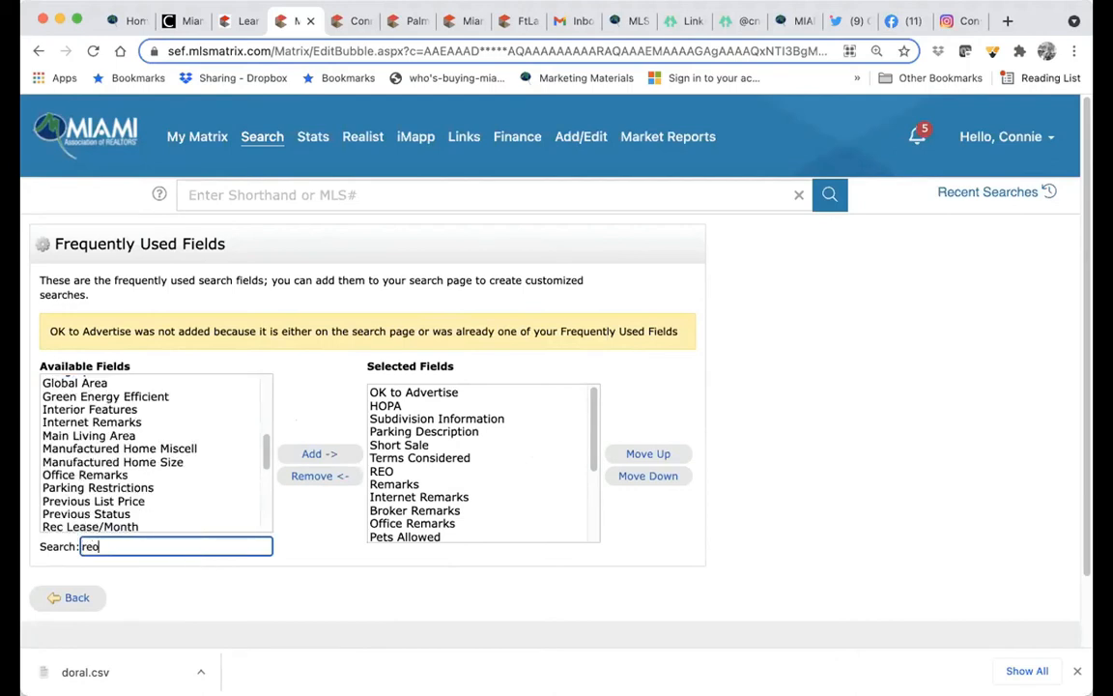
{"action": "left_click", "coordinate": [116, 384]}
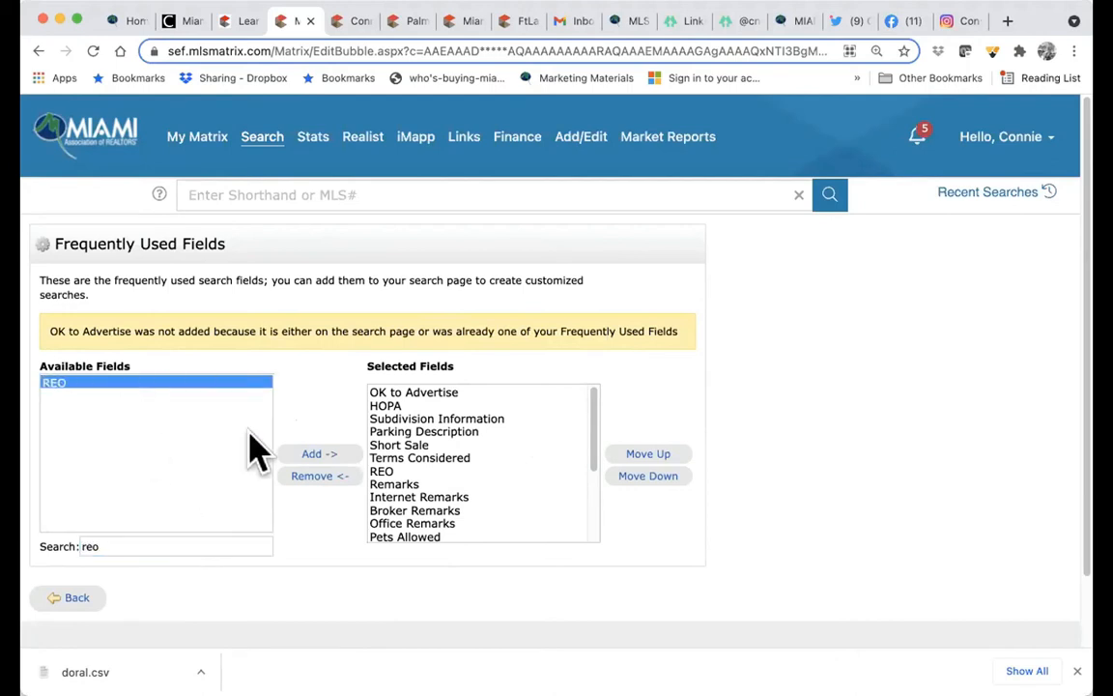
{"action": "left_click", "coordinate": [295, 455]}
{"action": "left_click", "coordinate": [187, 546]}
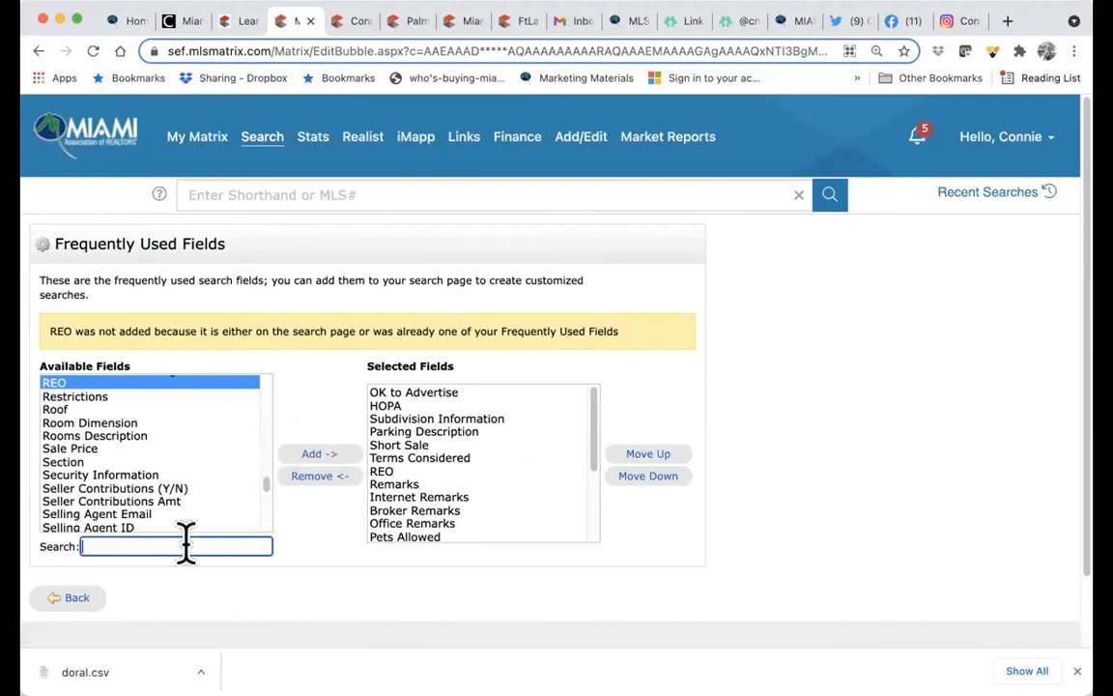
{"action": "type", "text": "short"}
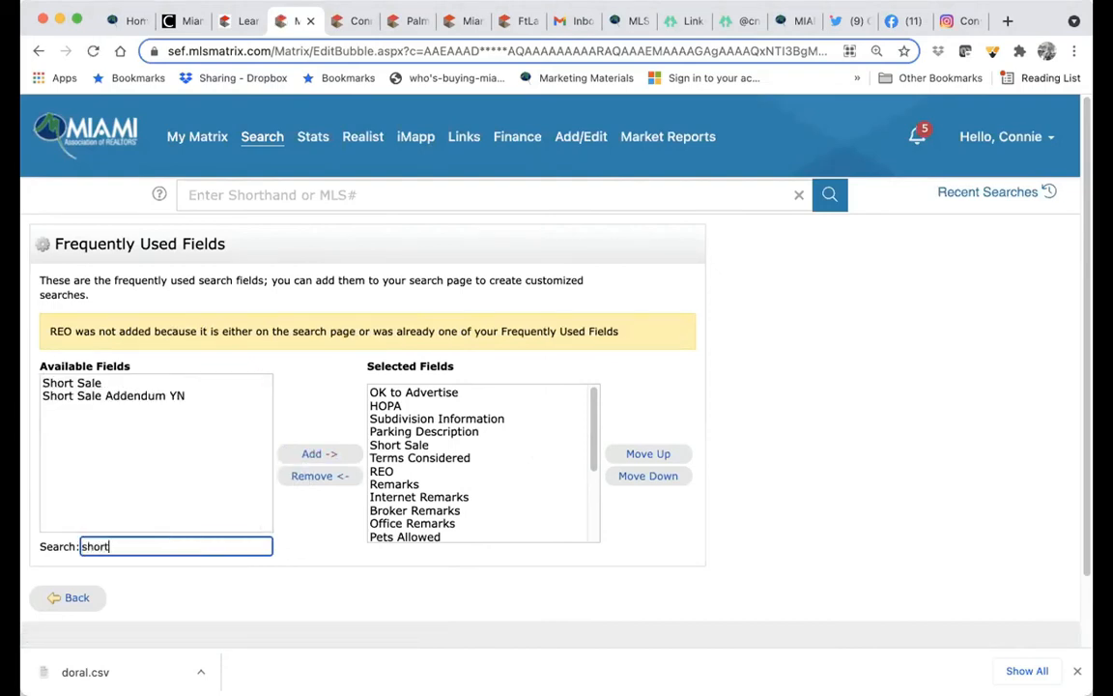
{"action": "left_click", "coordinate": [131, 382]}
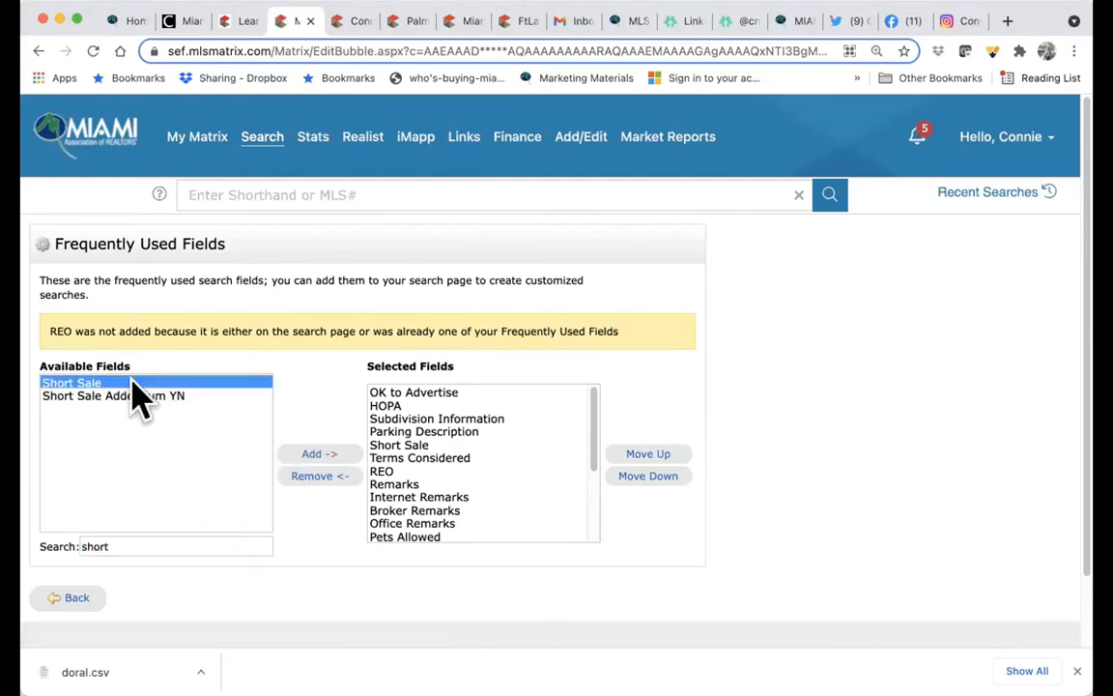
{"action": "left_click", "coordinate": [307, 455]}
- Select the remarks fields and Pets Allowed from the available fields
{"action": "left_click", "coordinate": [193, 541]}
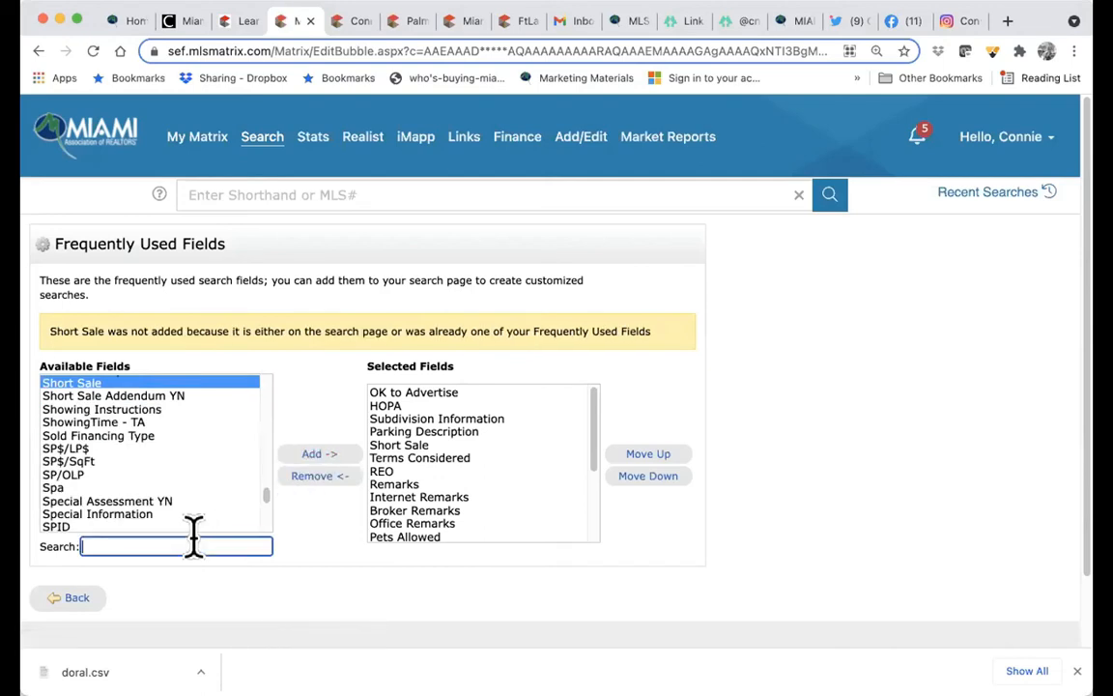
{"action": "type", "text": "remarks"}
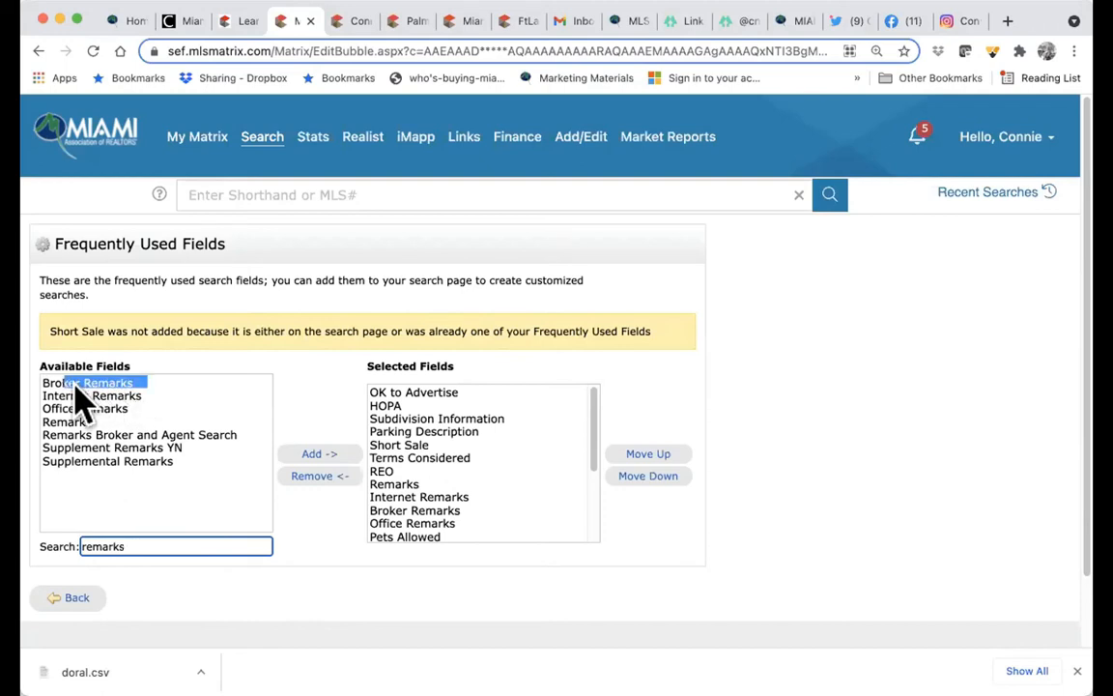
{"action": "left_click", "coordinate": [85, 463], "text": "shift"}
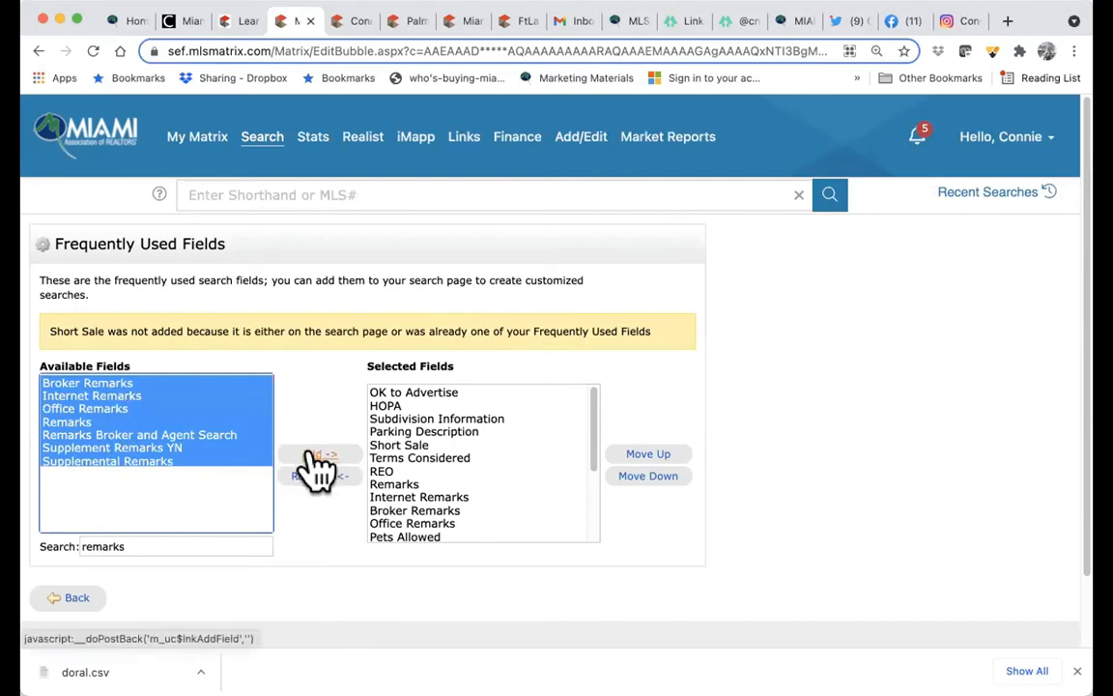
{"action": "left_click", "coordinate": [50, 543]}
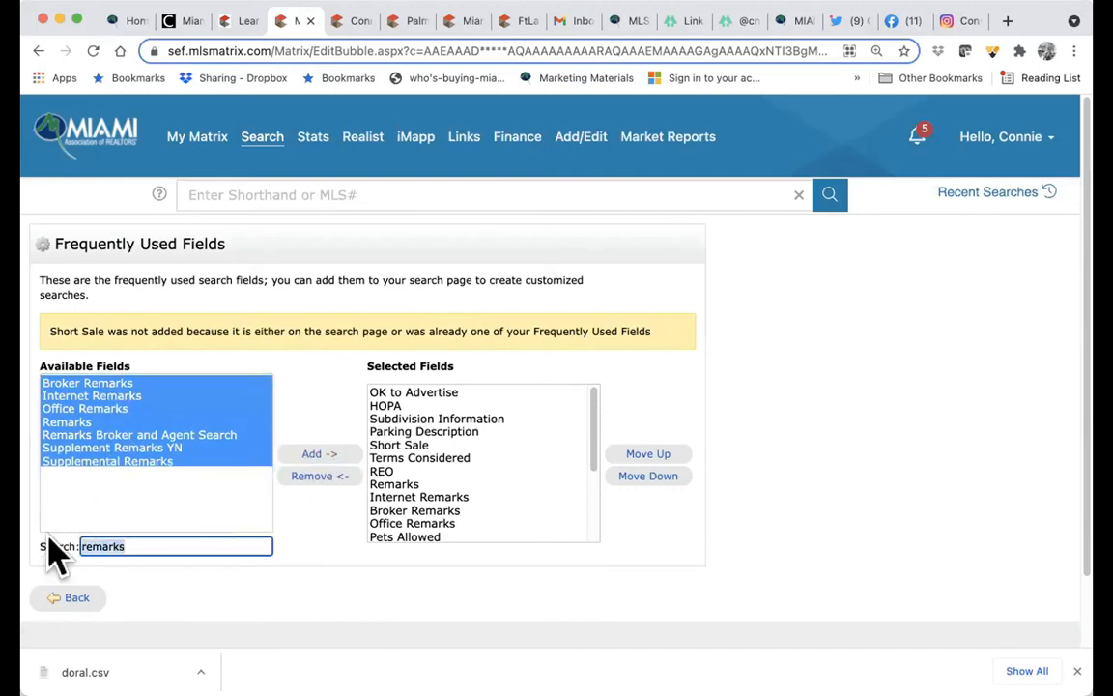
{"action": "type", "text": "pets"}
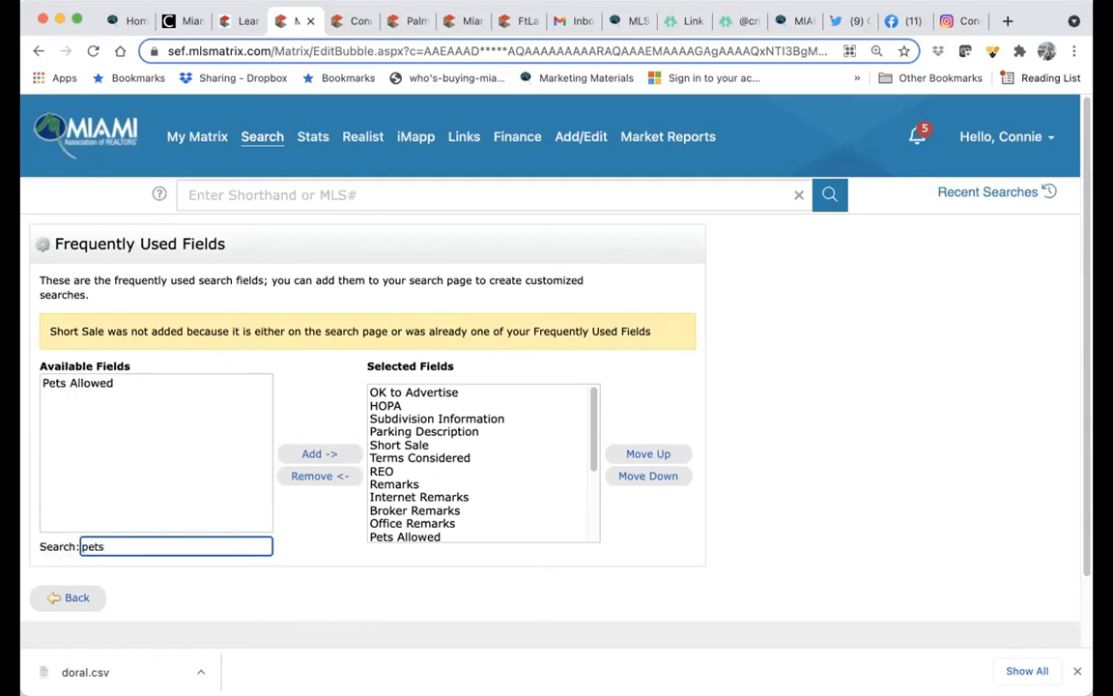
{"action": "left_click", "coordinate": [81, 385]}
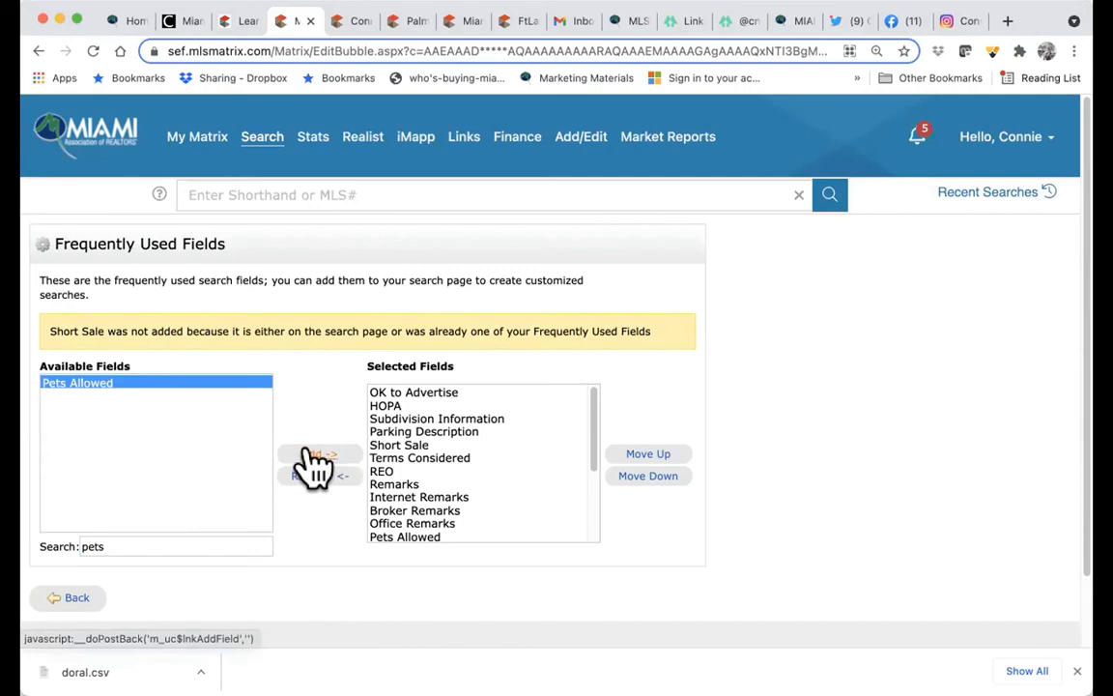
{"action": "scroll", "coordinate": [484, 504], "scroll_direction": "down", "scroll_amount": 3}
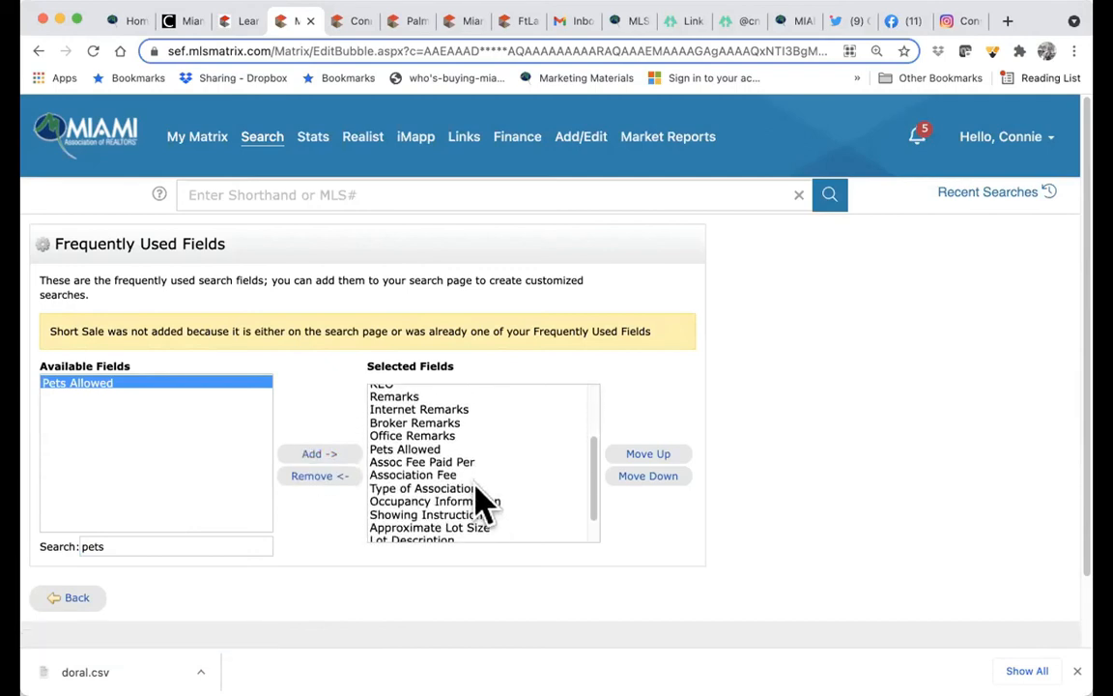
- Filter by 'assoc' and add Association Fee, Assoc Fee Paid Per and Type of Association
{"action": "left_click", "coordinate": [200, 546]}
{"action": "double_click", "coordinate": [117, 544]}
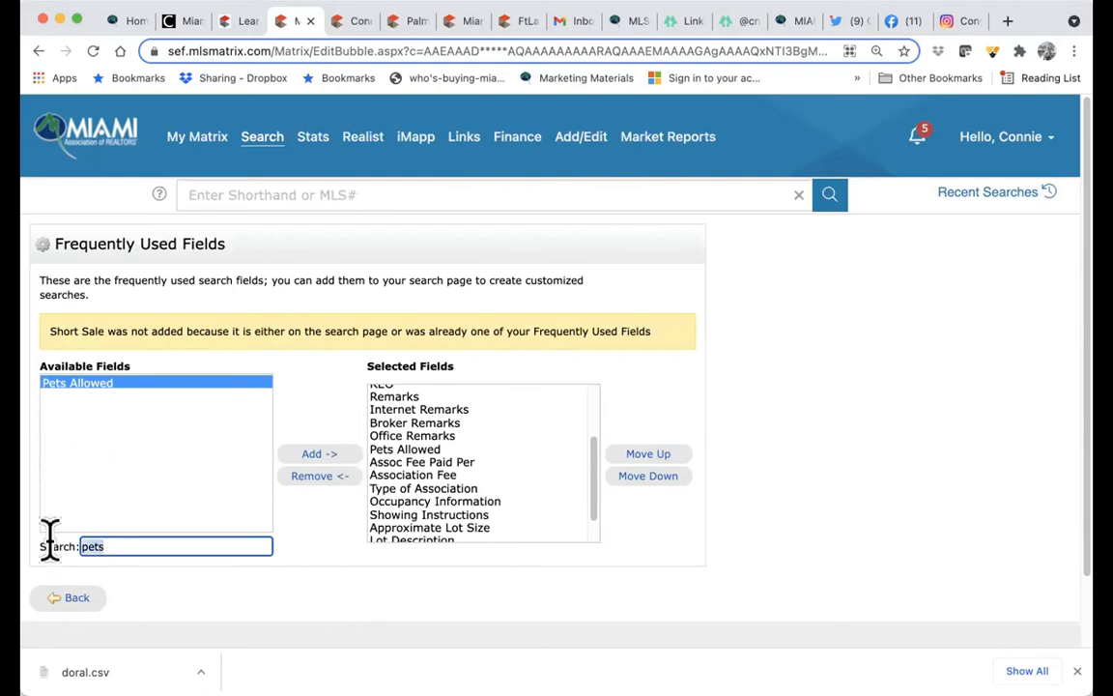
{"action": "type", "text": "assoc"}
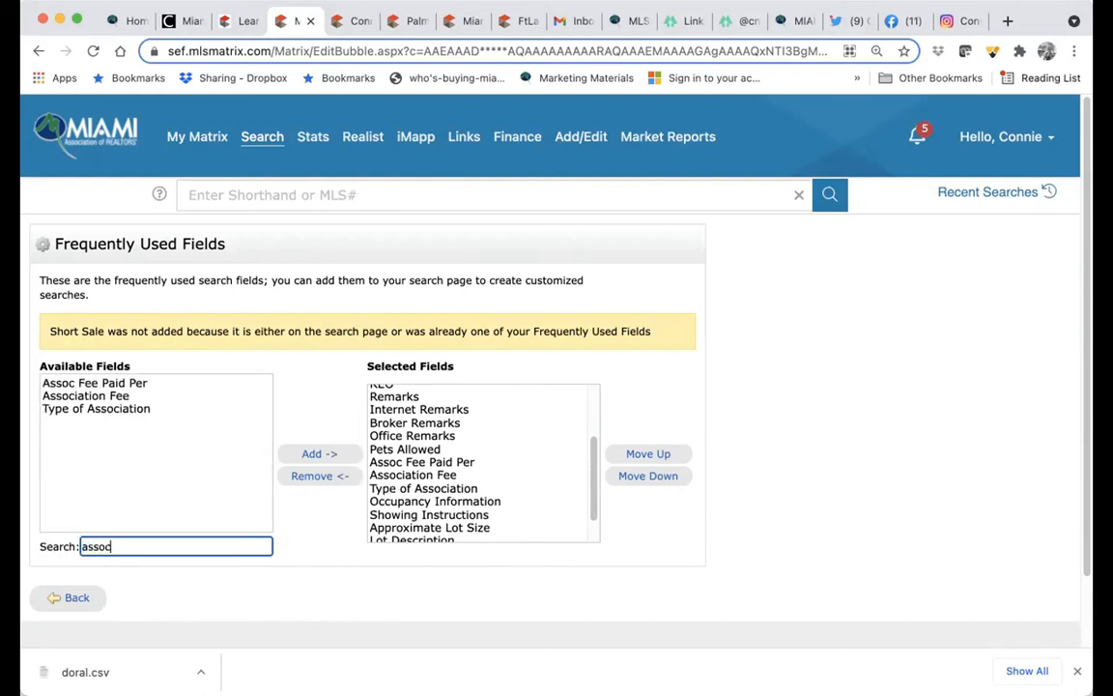
{"action": "left_click", "coordinate": [105, 398]}
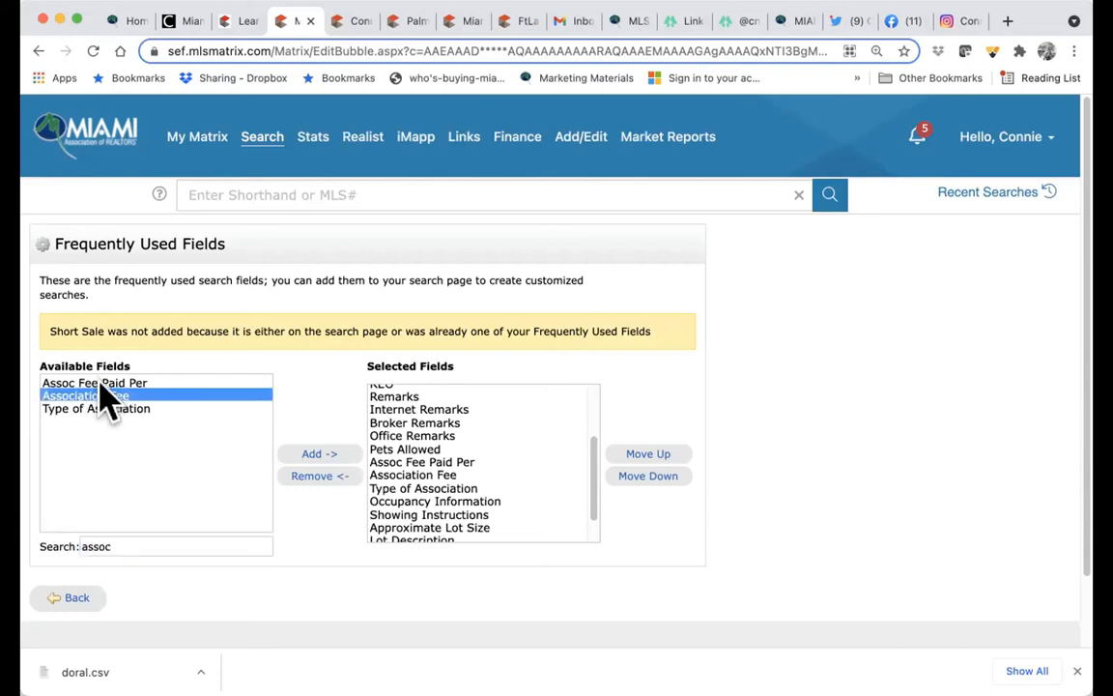
{"action": "left_click", "coordinate": [100, 383]}
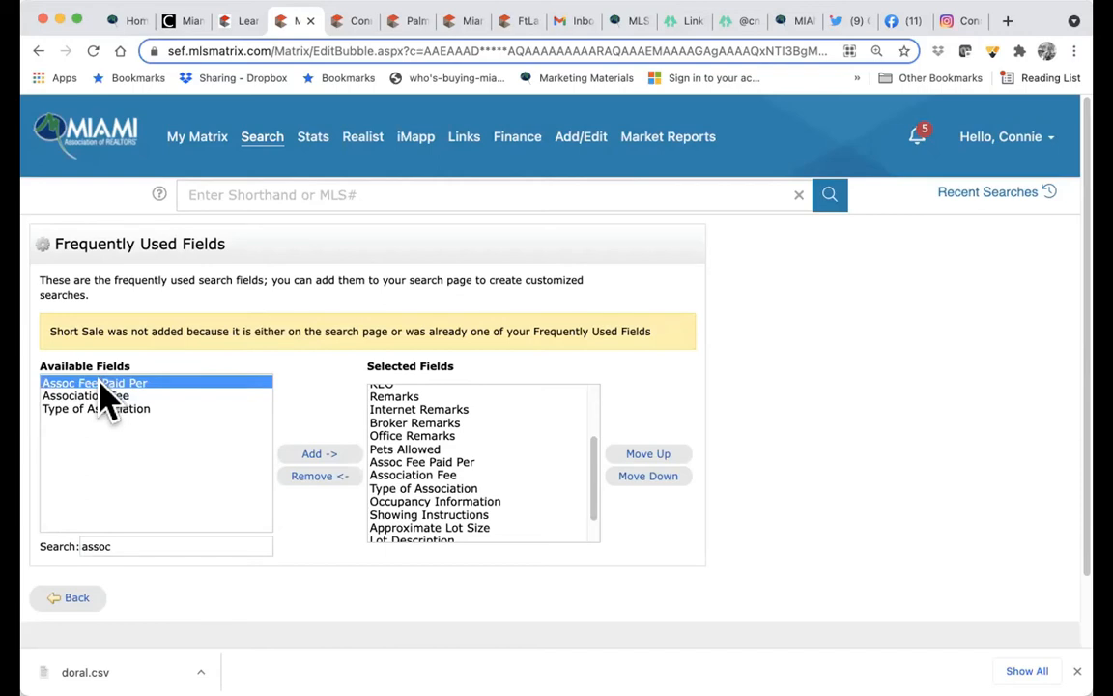
{"action": "left_click", "coordinate": [100, 397], "text": "shift"}
{"action": "left_click", "coordinate": [100, 409], "text": "shift"}
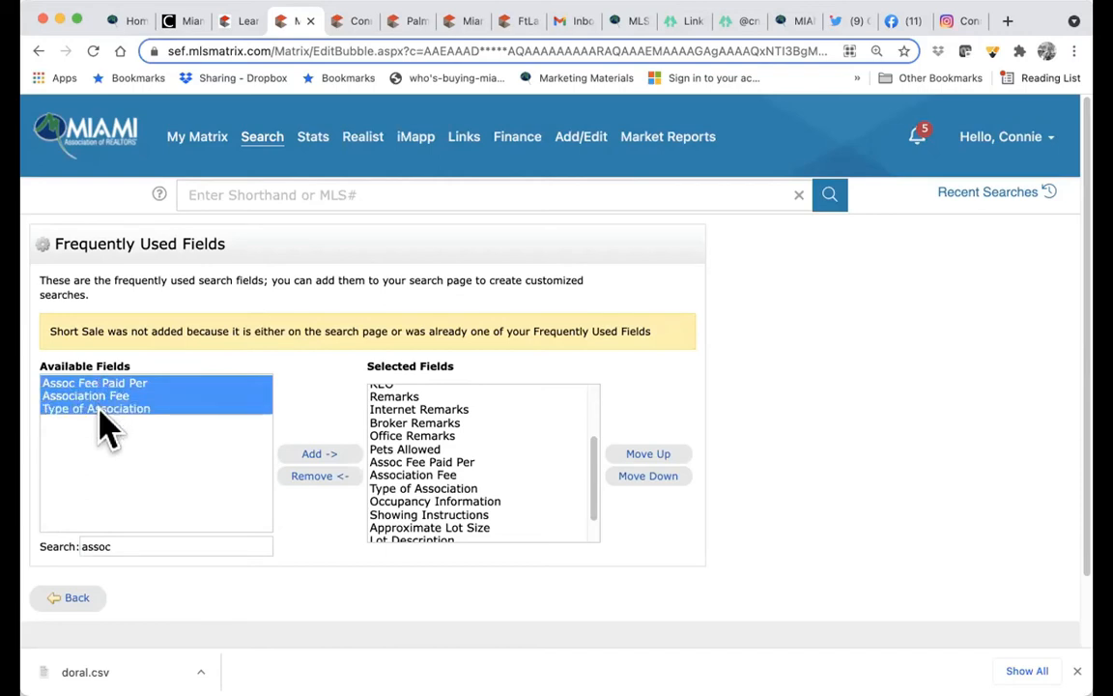
{"action": "left_click", "coordinate": [307, 454]}
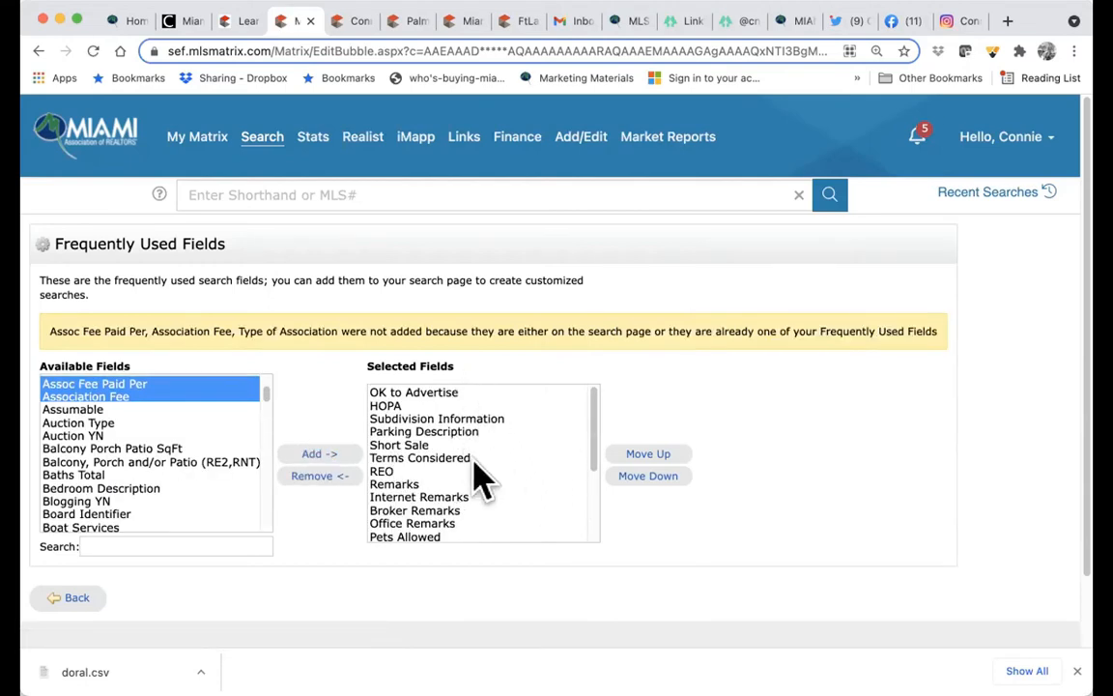
- Move Terms Considered up the Selected Fields list to just below OK to Advertise
{"action": "left_click", "coordinate": [649, 455]}
{"action": "left_click", "coordinate": [650, 412]}
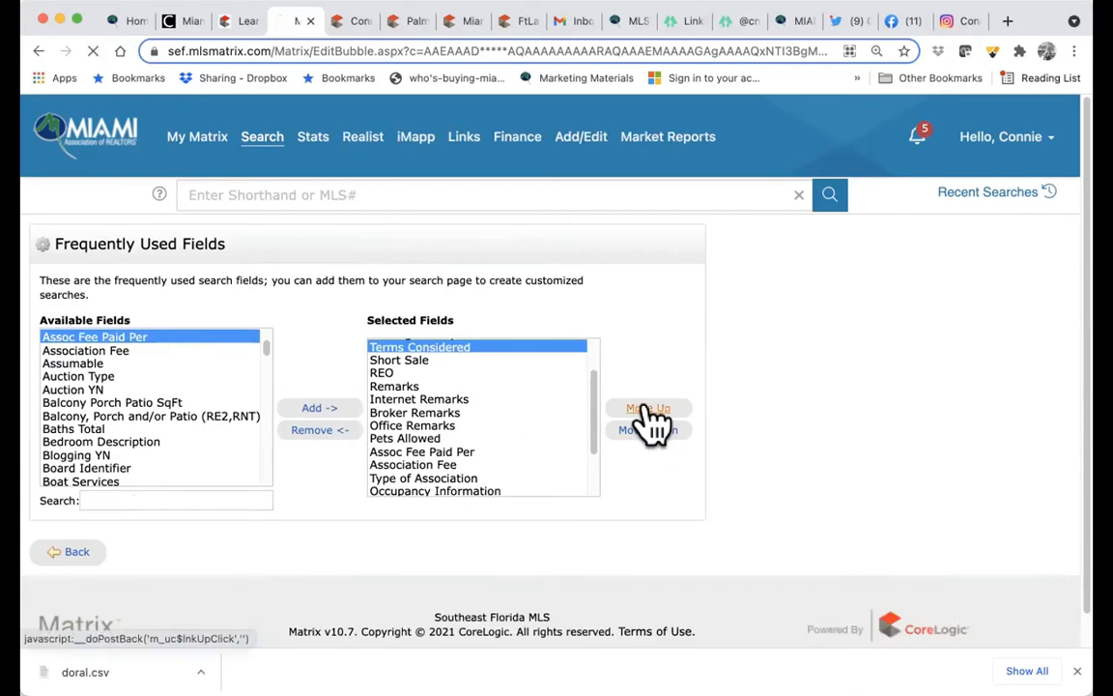
{"action": "left_click", "coordinate": [649, 410]}
{"action": "left_click", "coordinate": [649, 409]}
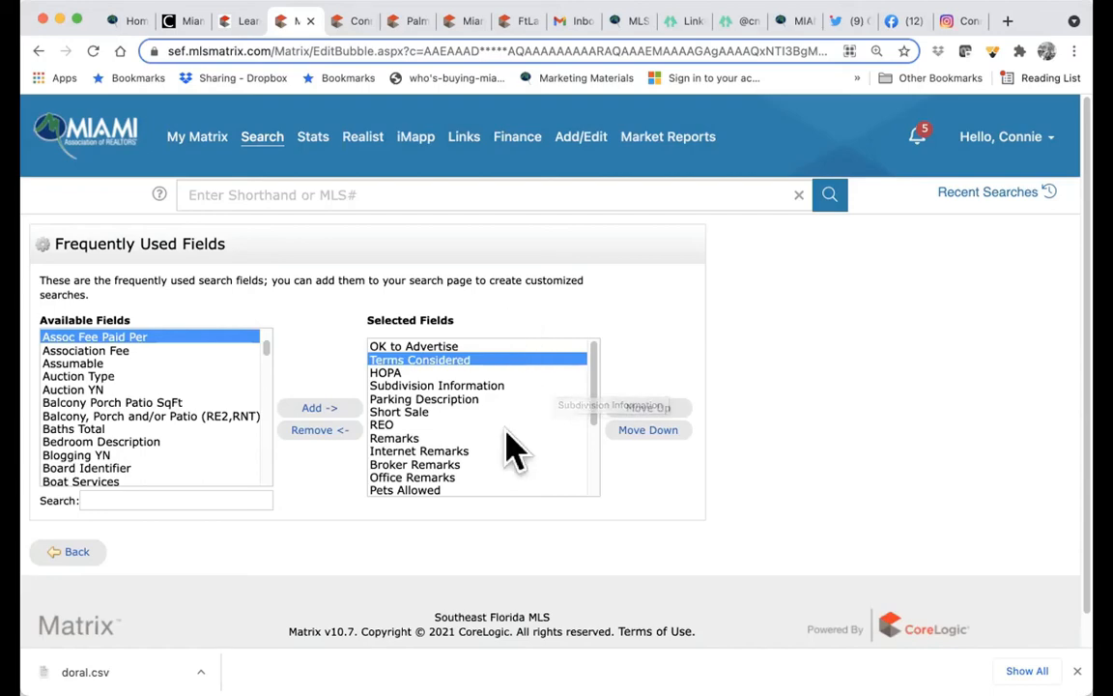
- Back on the criteria page, try Condo with Condo and Townhouse subtypes, then restore Single Family
{"action": "left_click", "coordinate": [68, 553]}
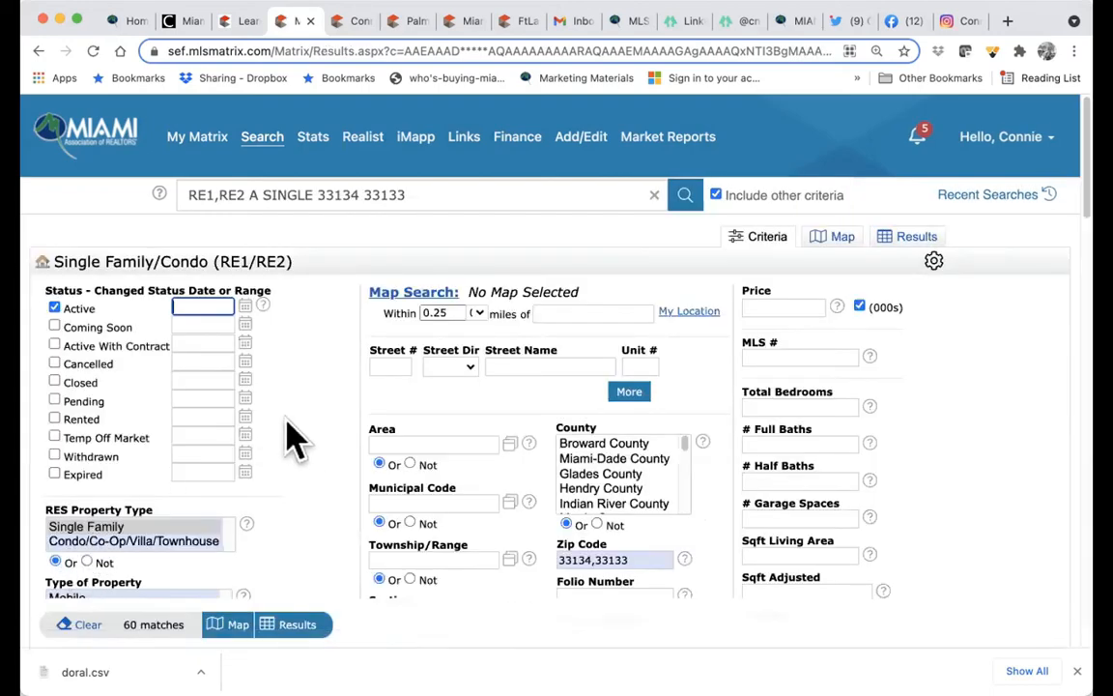
{"action": "scroll", "coordinate": [300, 435], "scroll_direction": "down", "scroll_amount": 3}
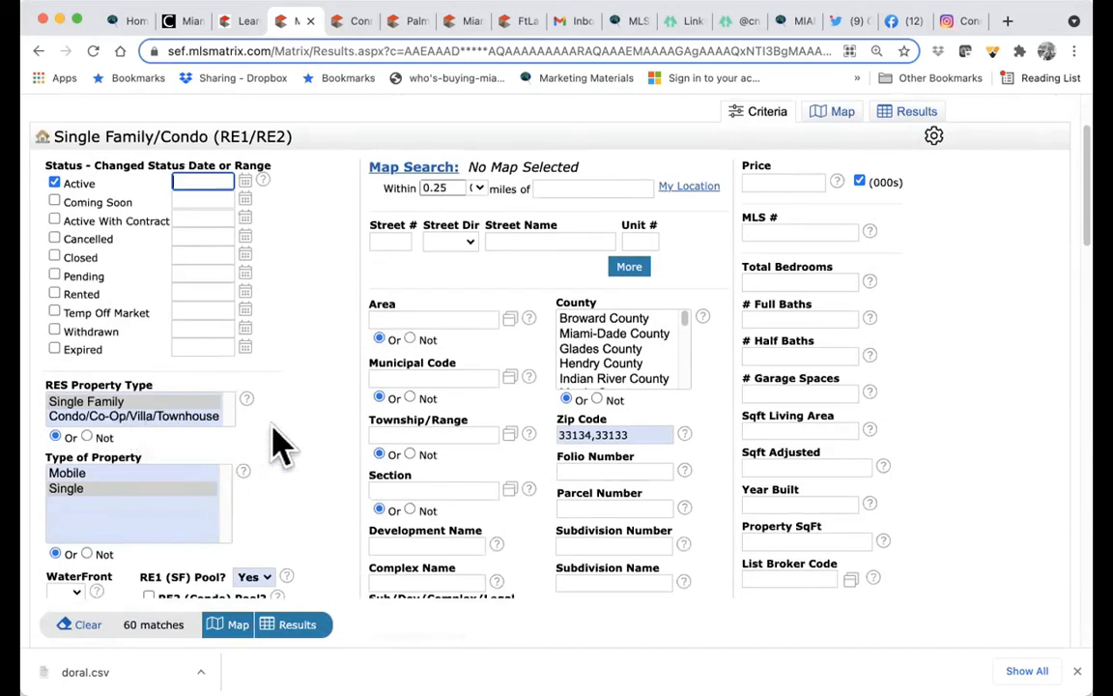
{"action": "scroll", "coordinate": [309, 358], "scroll_direction": "up", "scroll_amount": 2}
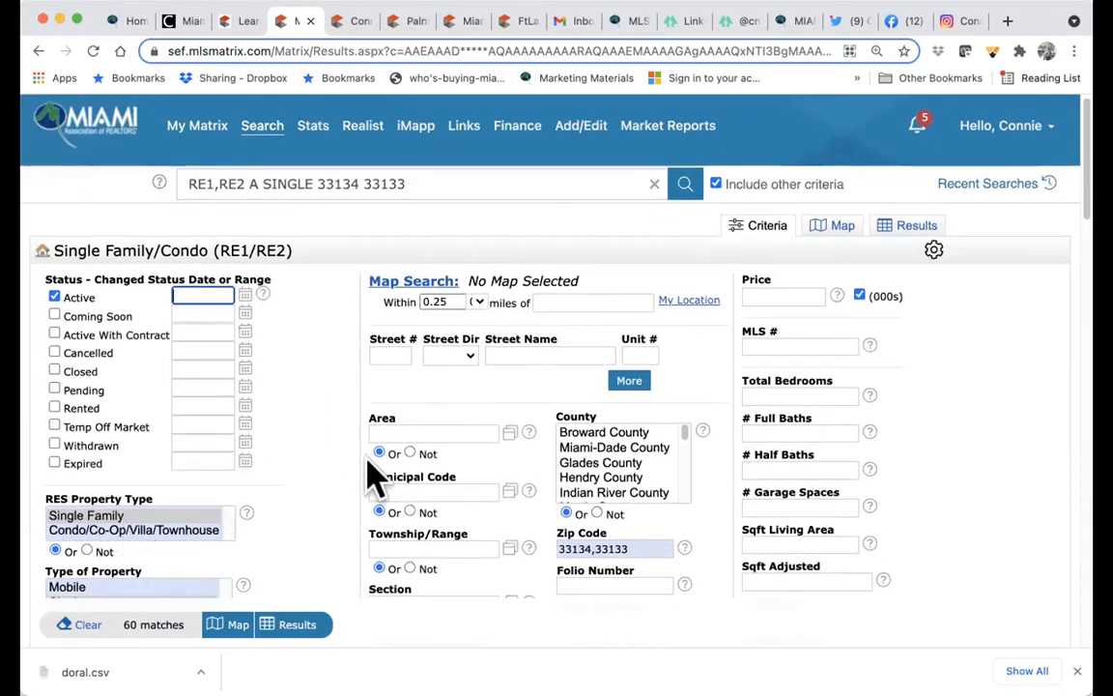
{"action": "left_click", "coordinate": [166, 530]}
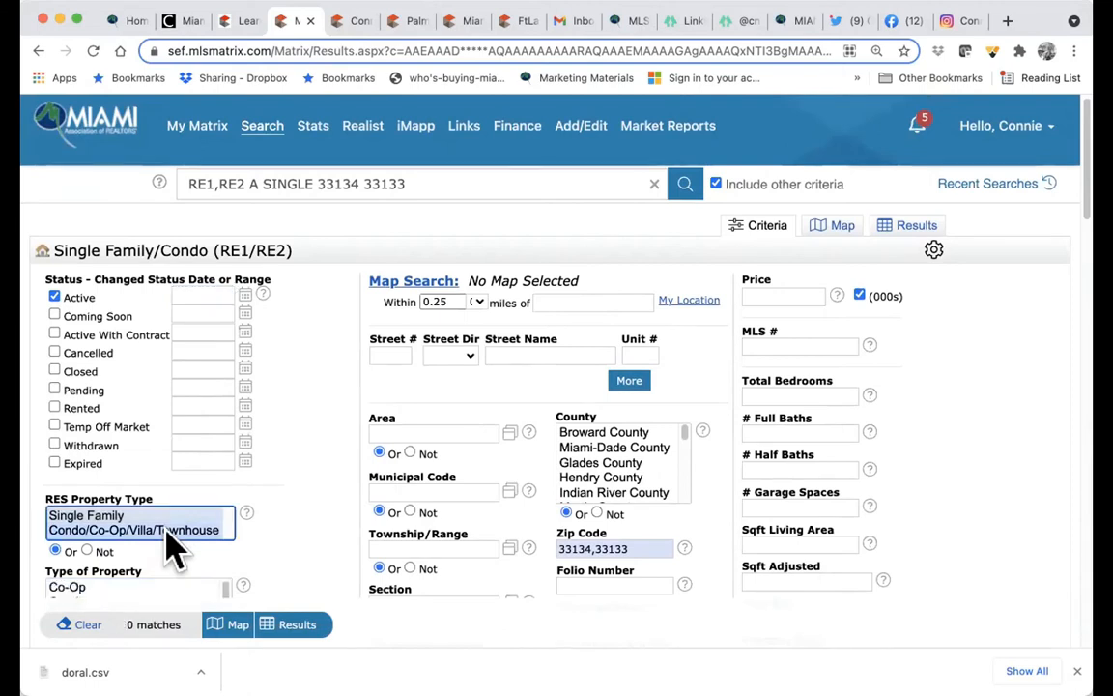
{"action": "scroll", "coordinate": [172, 546], "scroll_direction": "down", "scroll_amount": 3}
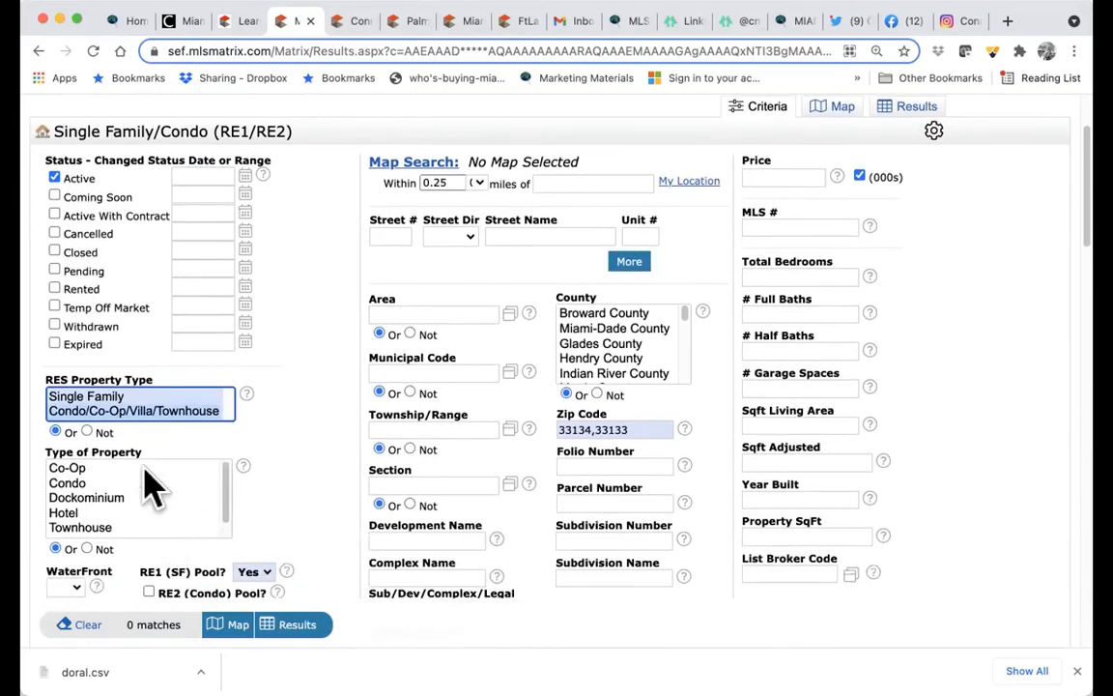
{"action": "left_click", "coordinate": [93, 483]}
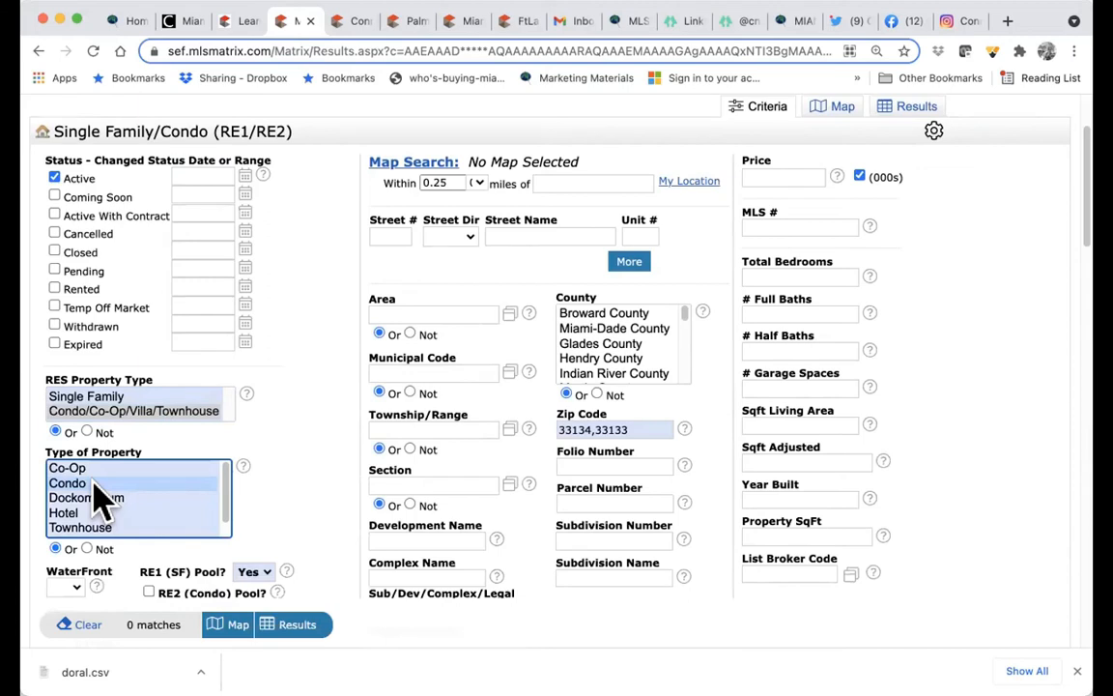
{"action": "left_click", "coordinate": [93, 483], "text": "super"}
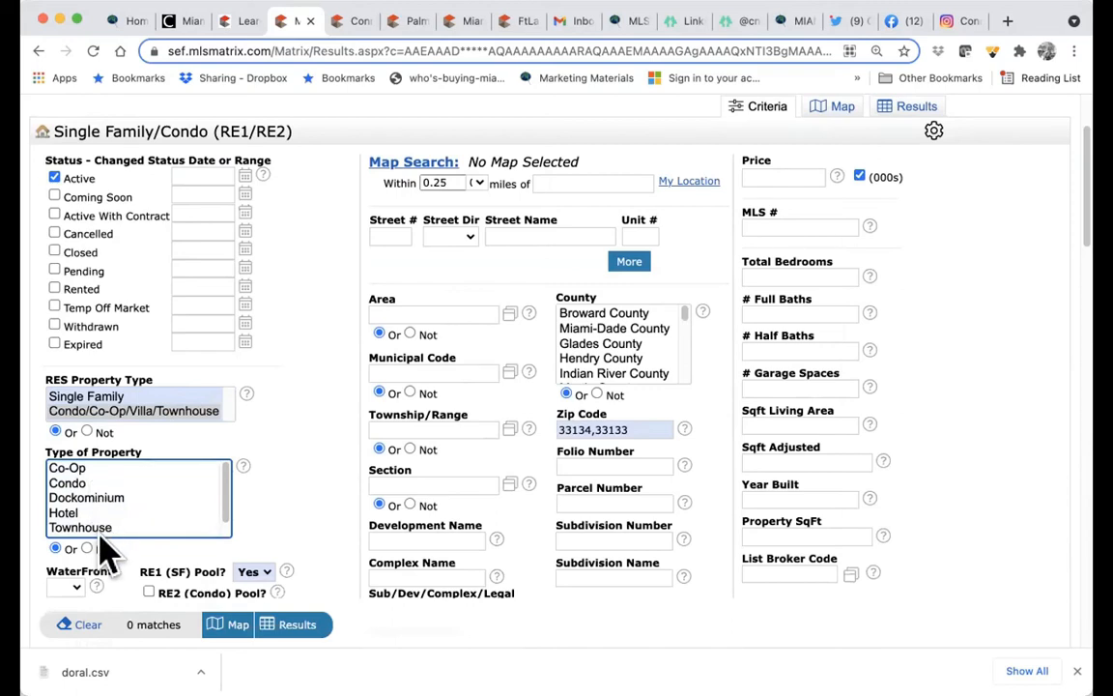
{"action": "left_click", "coordinate": [100, 528]}
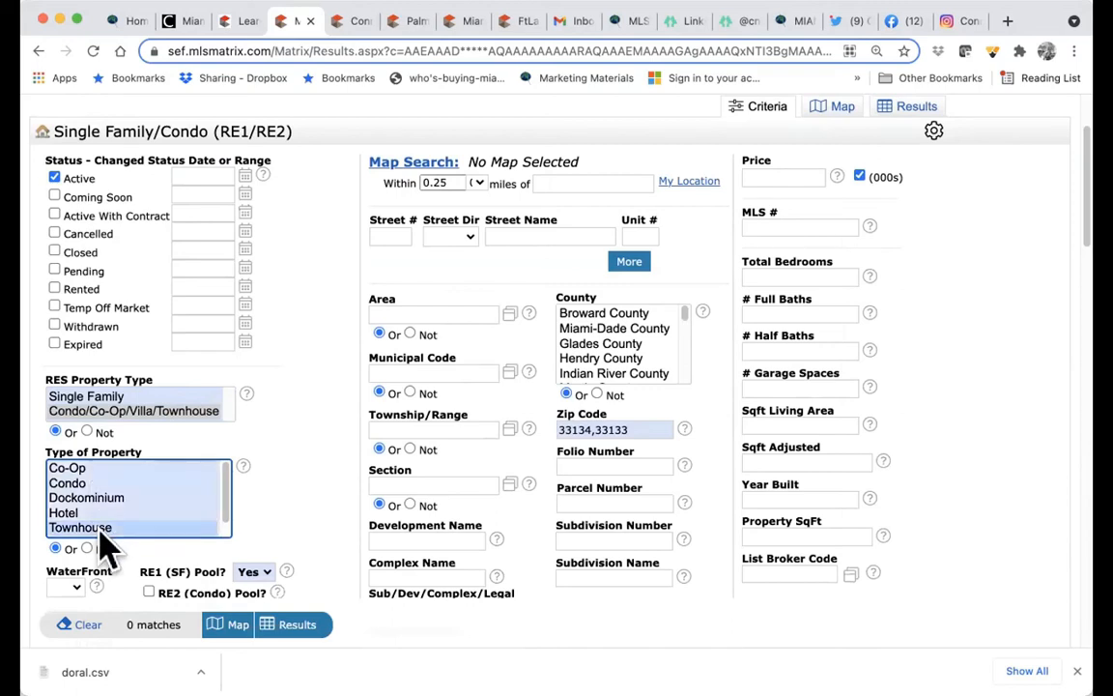
{"action": "left_click", "coordinate": [149, 410], "text": "super"}
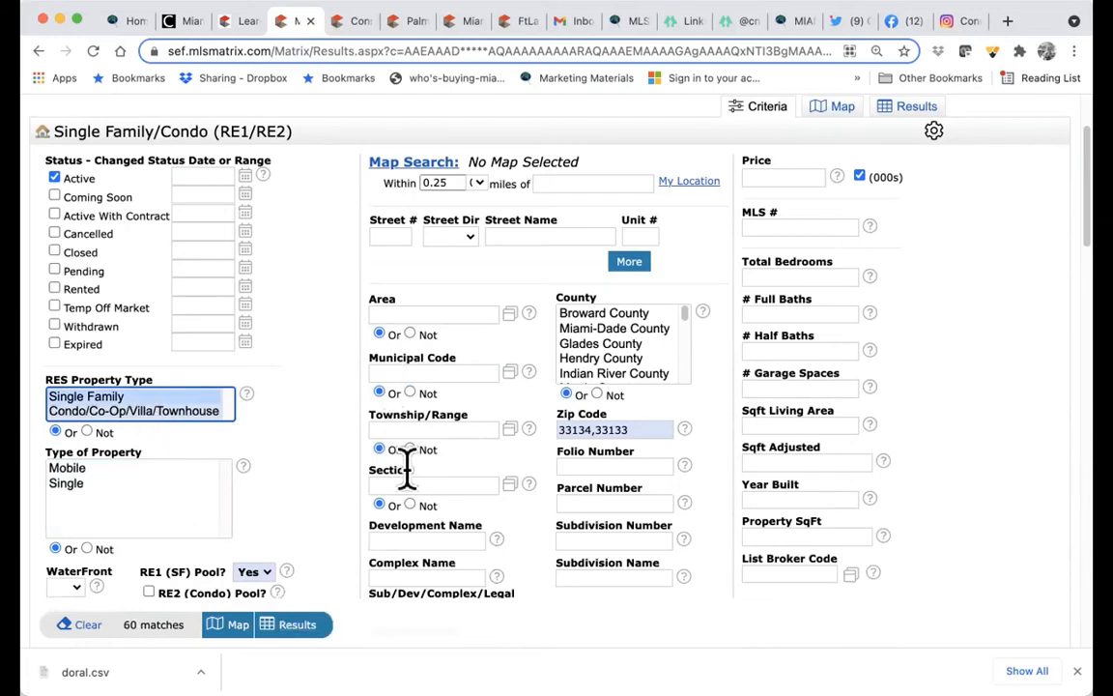
- Set the Price criterion to 700+ (thousands) and review its format help, leaving 57 matches
{"action": "left_click", "coordinate": [778, 173]}
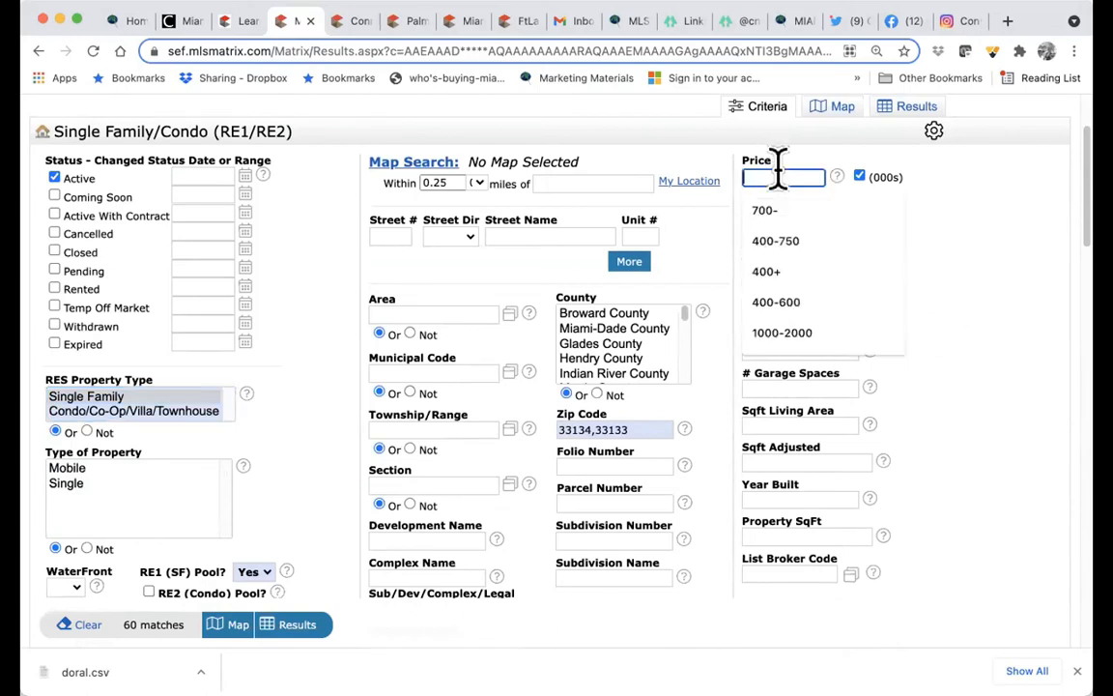
{"action": "type", "text": "70"}
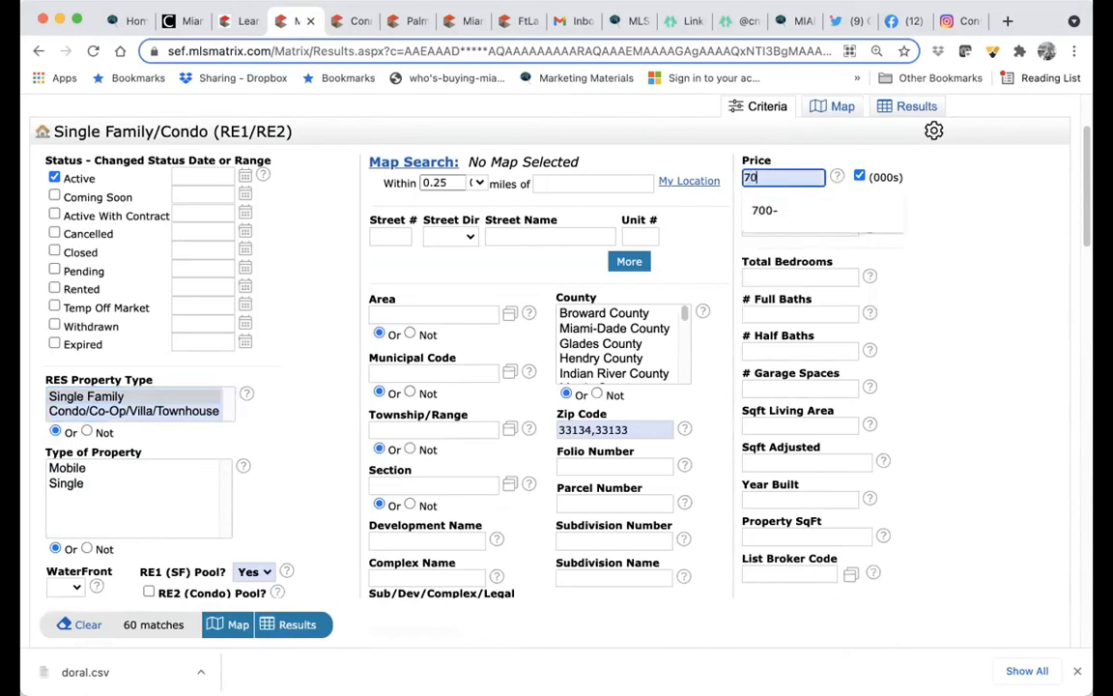
{"action": "type", "text": "0-"}
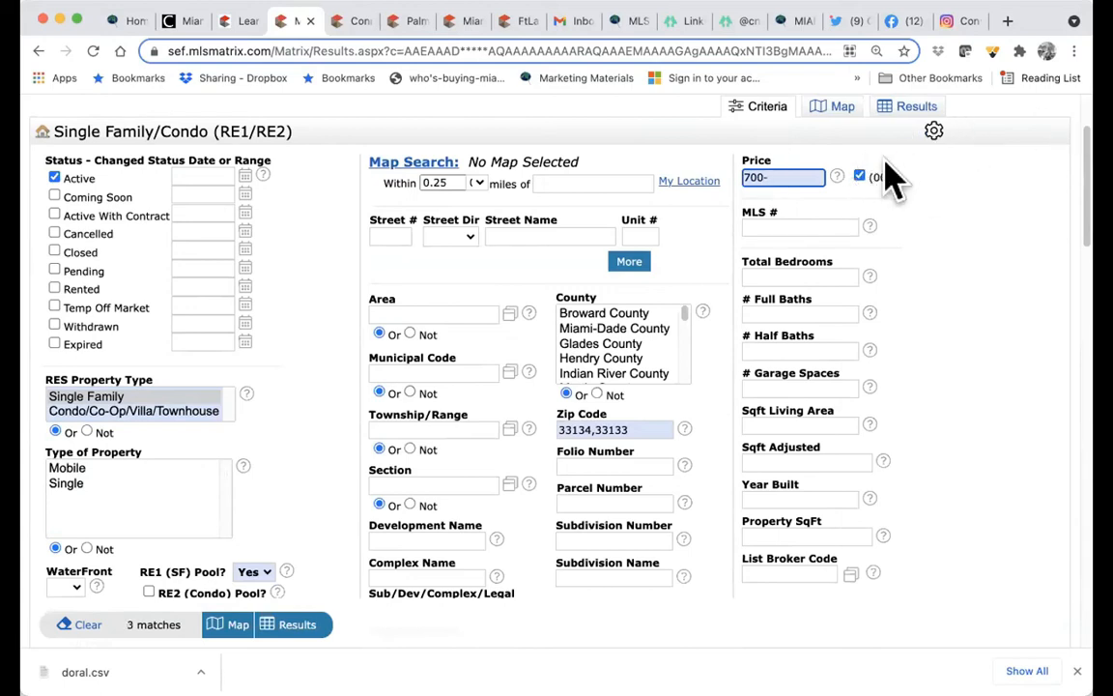
{"action": "left_click_drag", "start_coordinate": [771, 178], "coordinate": [703, 181]}
{"action": "left_click", "coordinate": [782, 178]}
{"action": "type", "text": "900"}
{"action": "left_click_drag", "start_coordinate": [745, 179], "coordinate": [810, 178]}
{"action": "type", "text": "700-9"}
{"action": "key", "text": "BackSpace"}
{"action": "key", "text": "BackSpace"}
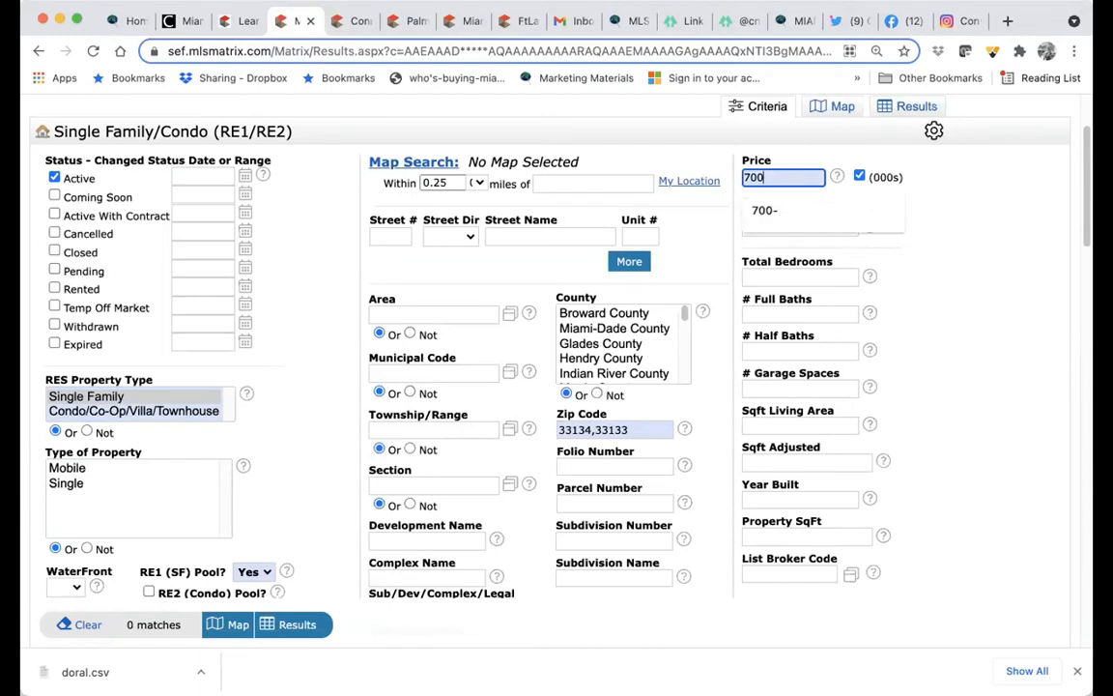
{"action": "type", "text": "+"}
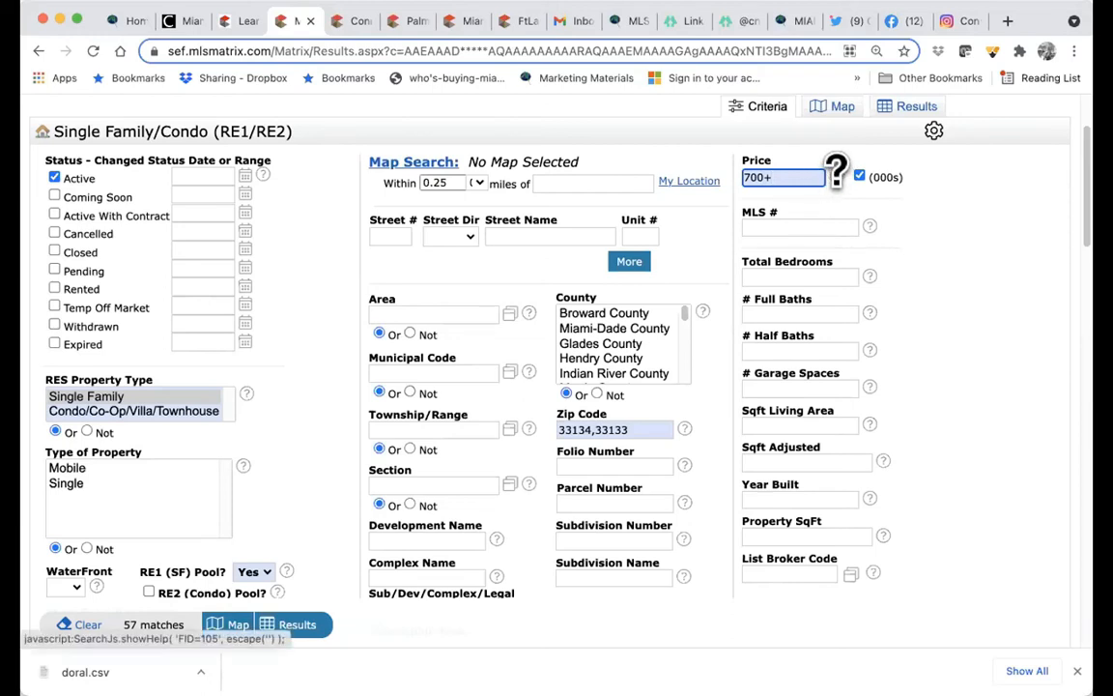
{"action": "left_click", "coordinate": [835, 176]}
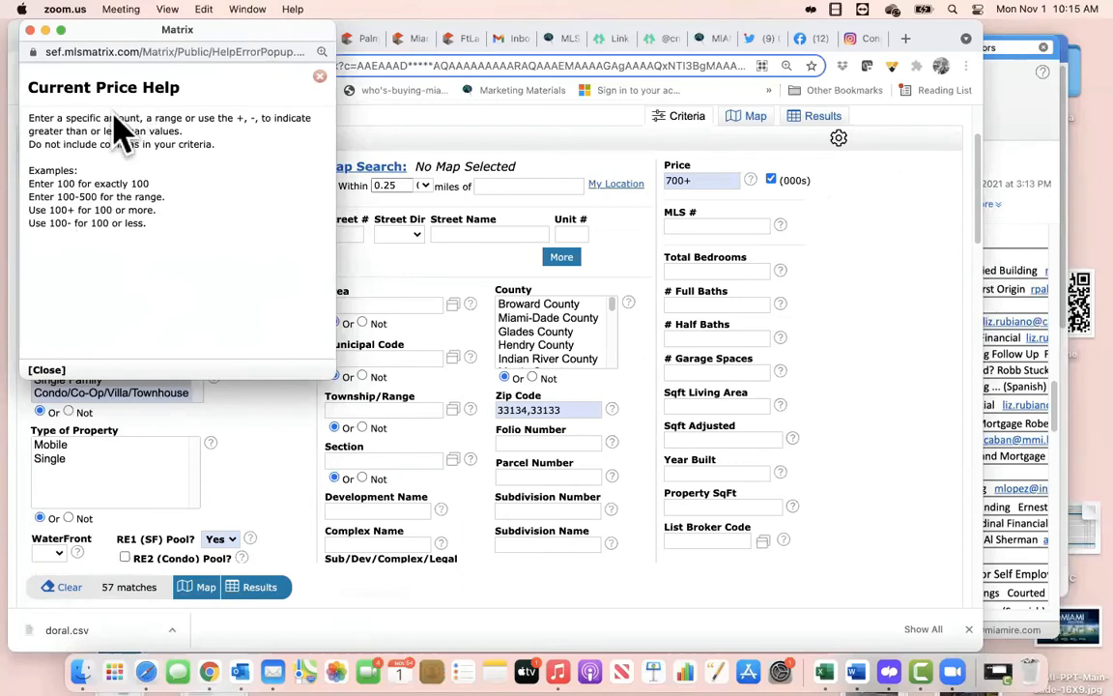
{"action": "left_click", "coordinate": [30, 31]}
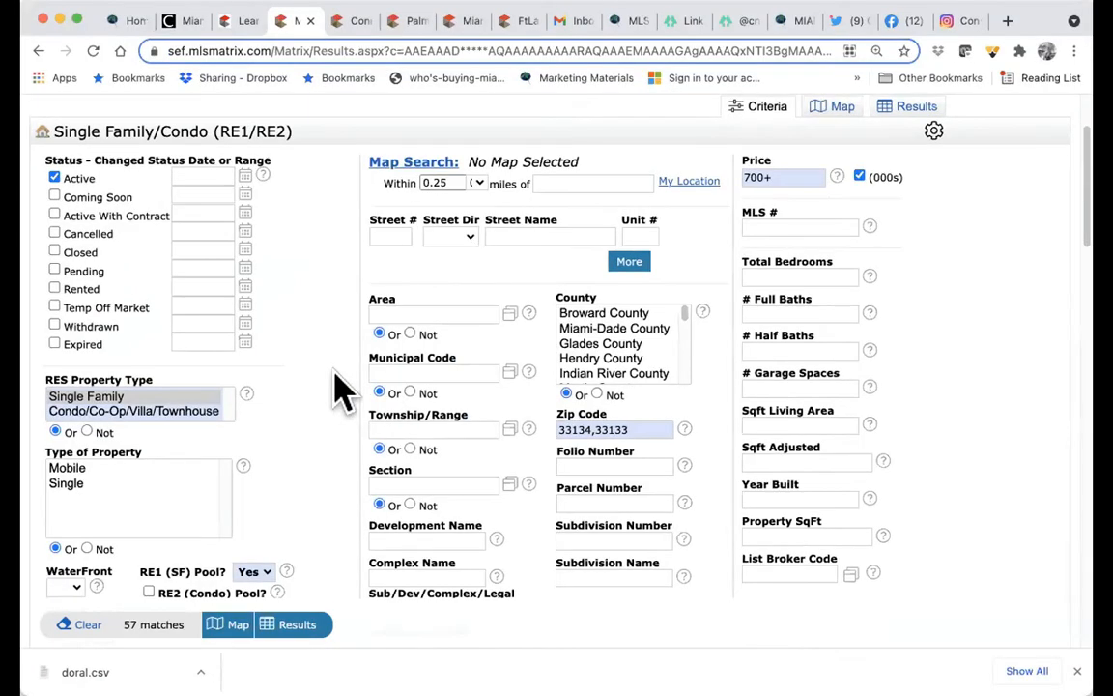
- Enter a 3-5 range in the Total Bedrooms criterion
{"action": "scroll", "coordinate": [785, 266], "scroll_direction": "down", "scroll_amount": 1}
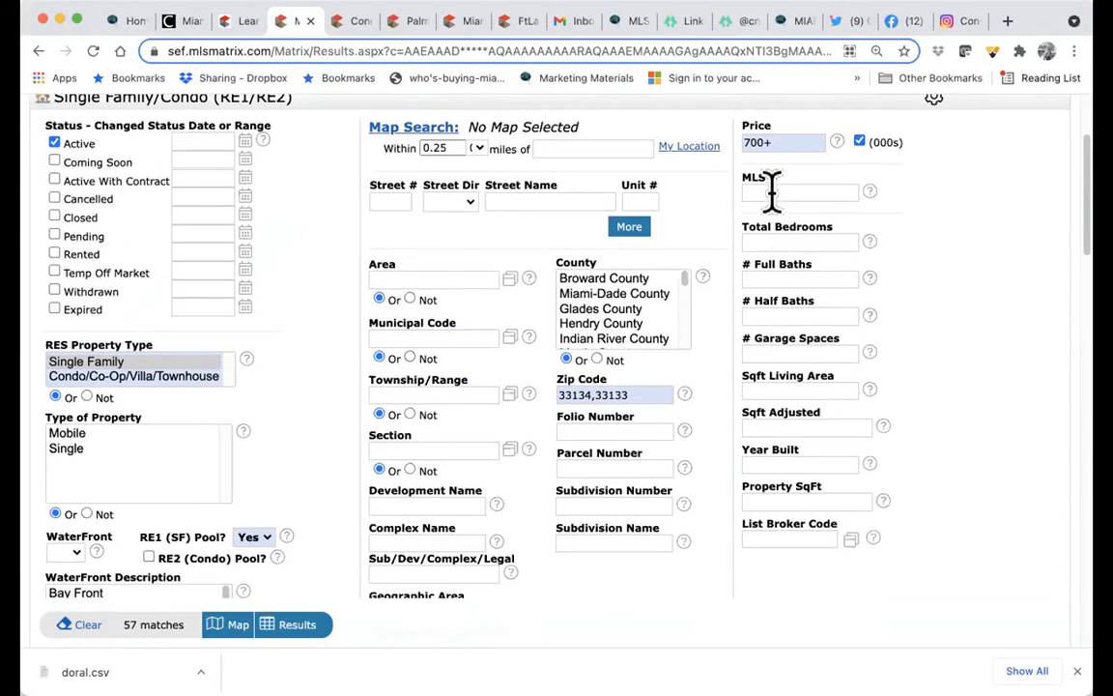
{"action": "left_click", "coordinate": [772, 194]}
{"action": "left_click", "coordinate": [784, 240]}
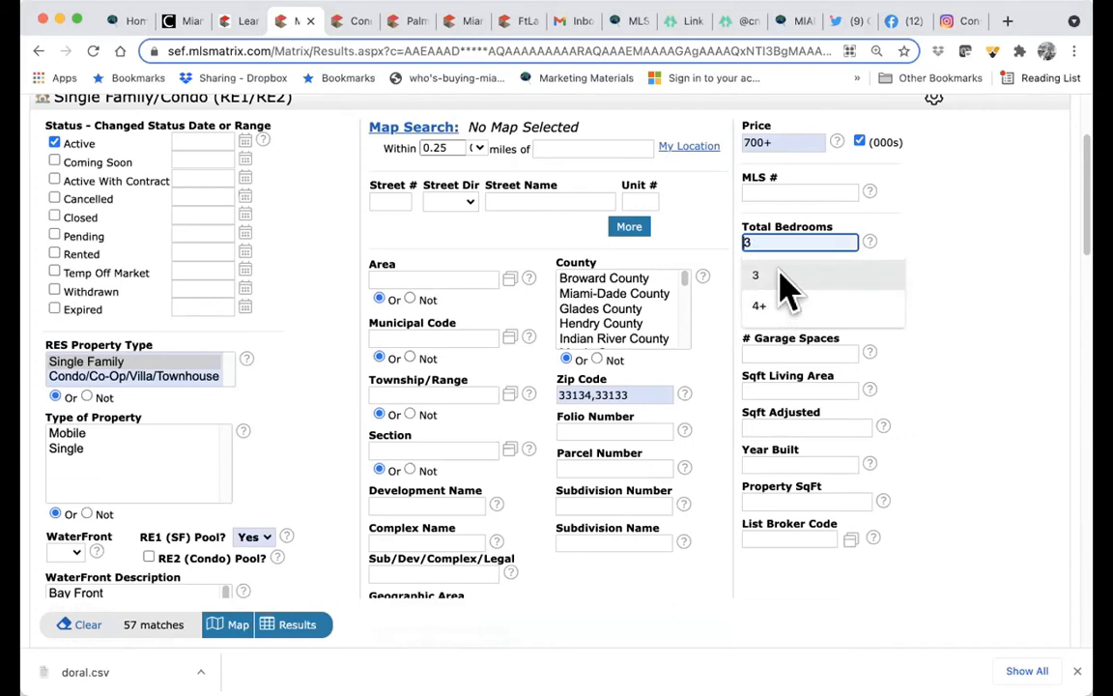
{"action": "left_click", "coordinate": [780, 276]}
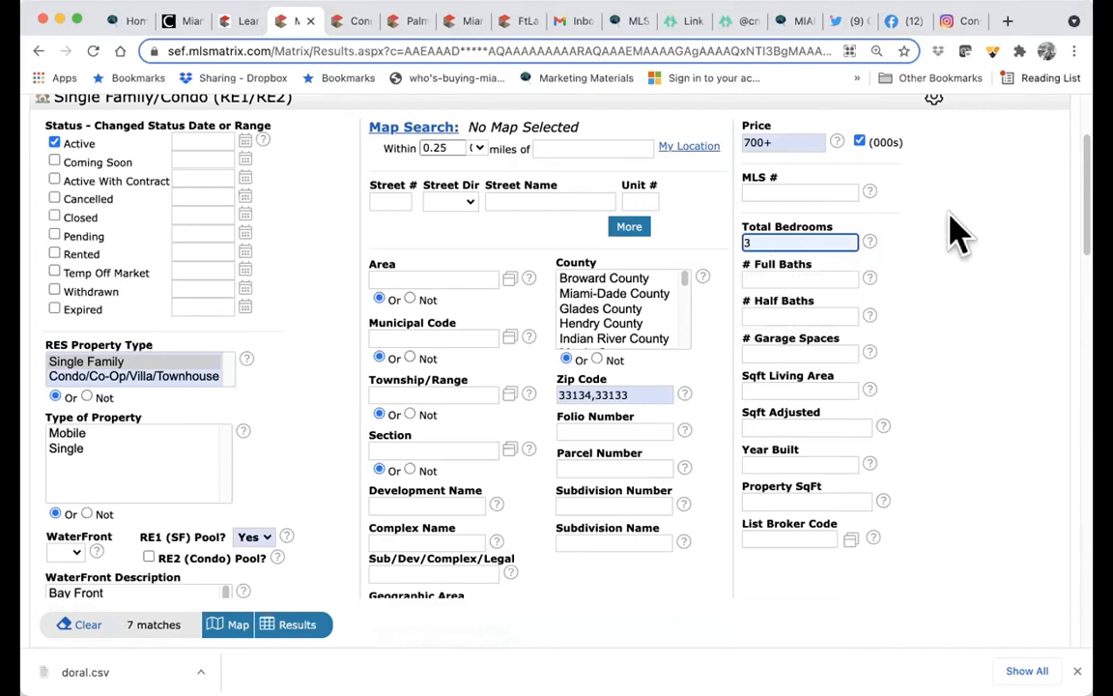
{"action": "type", "text": "-"}
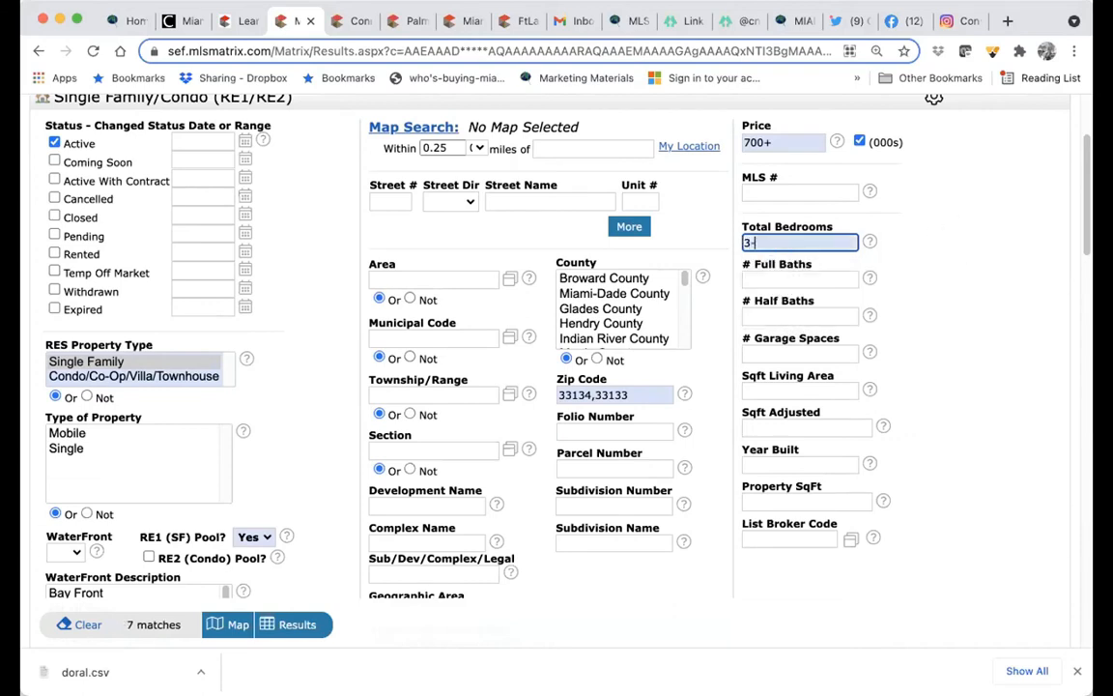
{"action": "left_click", "coordinate": [952, 235]}
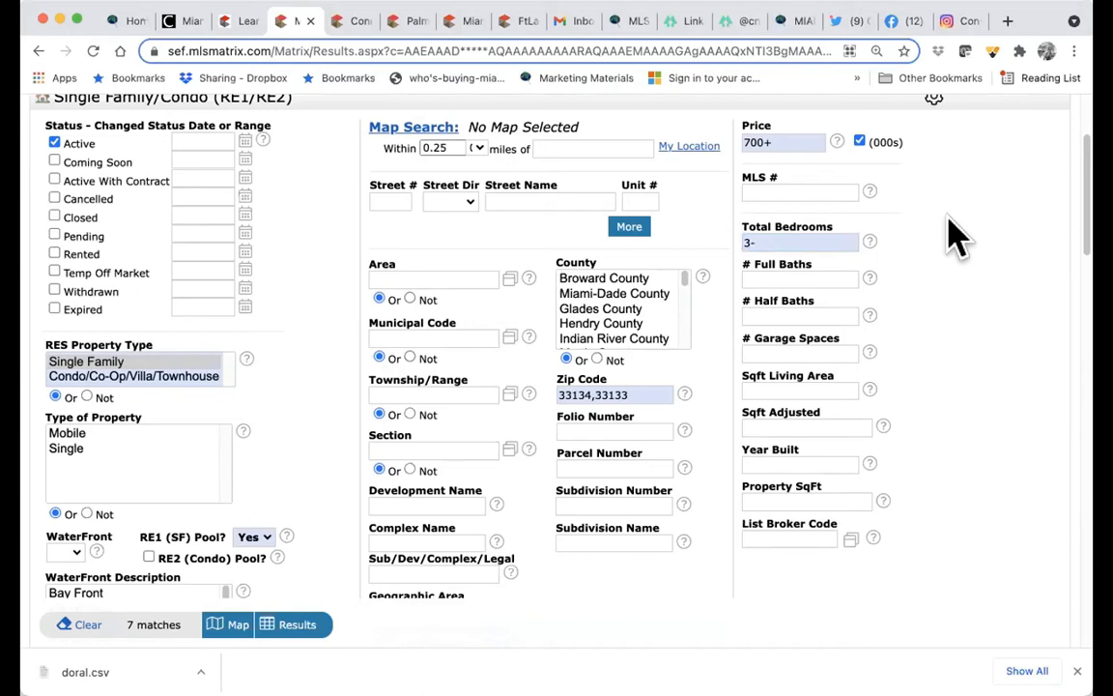
{"action": "left_click", "coordinate": [777, 242]}
{"action": "key", "text": "BackSpace"}
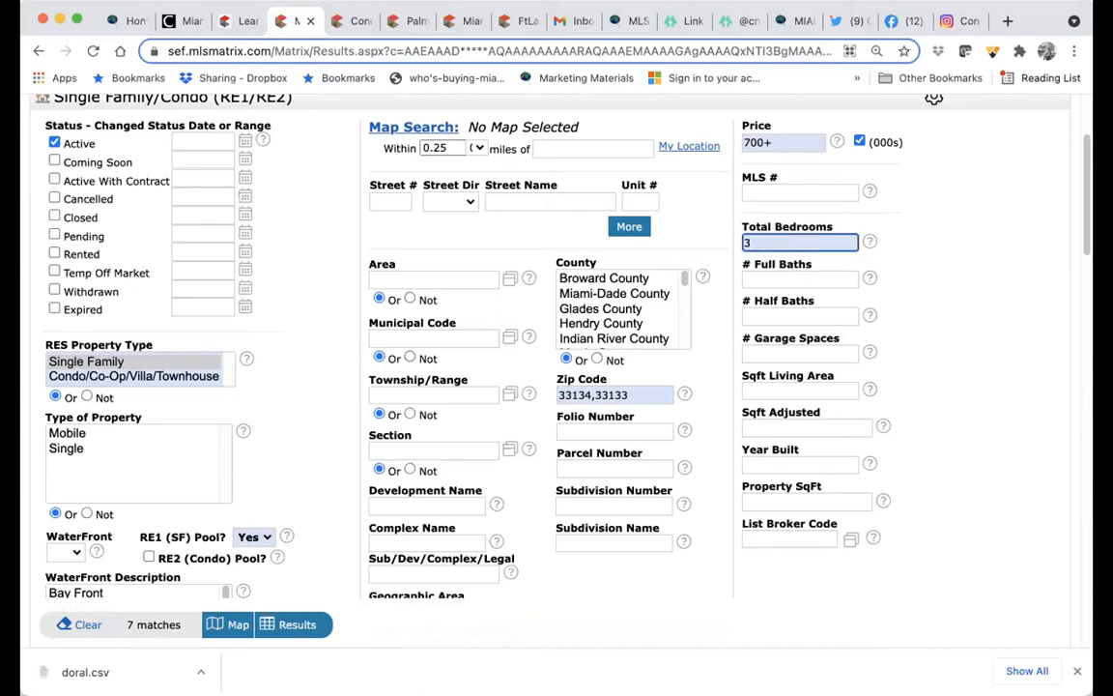
{"action": "type", "text": "+"}
{"action": "key", "text": "BackSpace"}
{"action": "type", "text": "-5"}
- Replace the bedroom range with 3+ total bedrooms
{"action": "left_click_drag", "start_coordinate": [794, 245], "coordinate": [739, 239]}
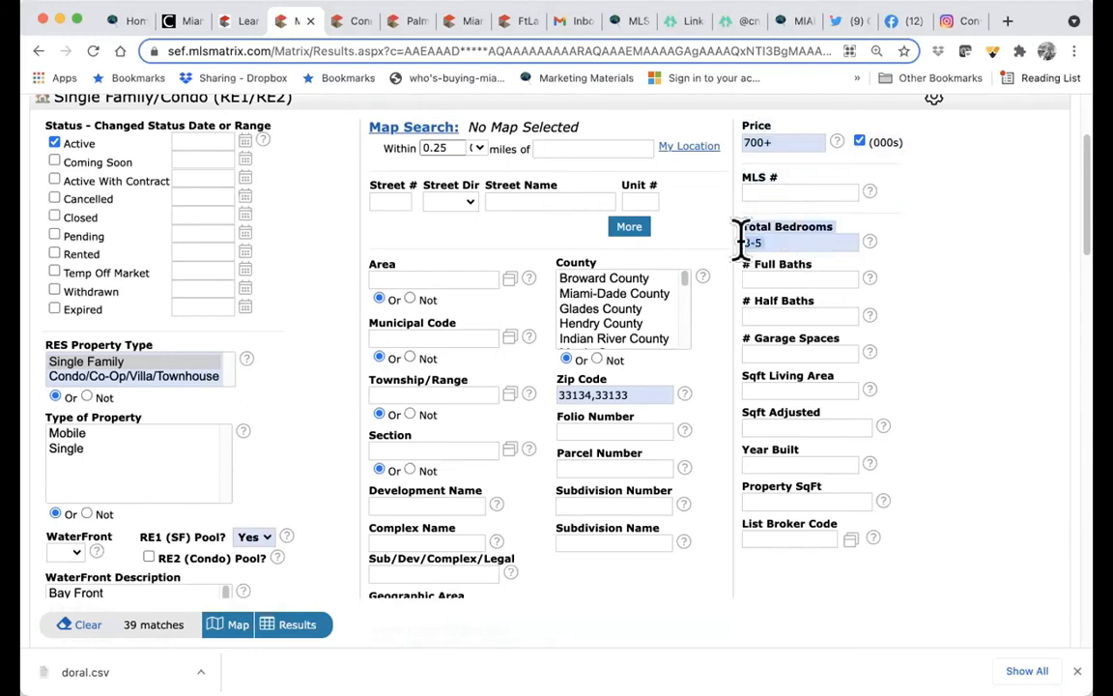
{"action": "left_click", "coordinate": [790, 241]}
{"action": "key", "text": "BackSpace"}
{"action": "key", "text": "BackSpace"}
{"action": "key", "text": "BackSpace"}
{"action": "type", "text": "4"}
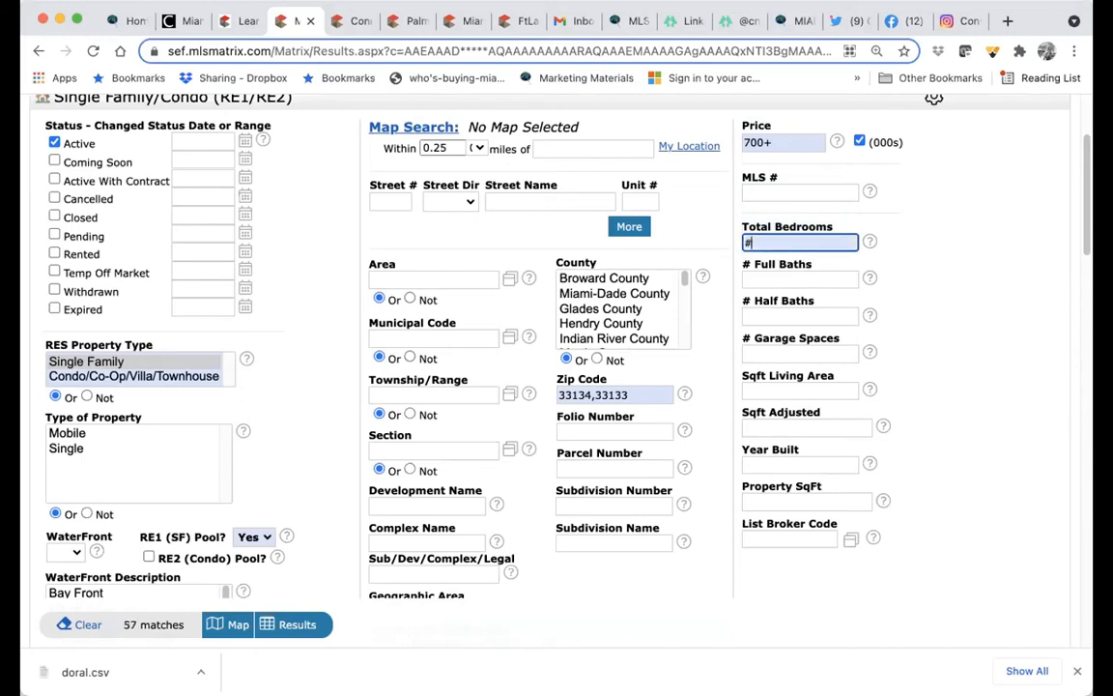
{"action": "key", "text": "BackSpace"}
{"action": "type", "text": "3+"}
- Set # Full Baths to 2+, keeping the count at 57 matches
{"action": "left_click", "coordinate": [822, 277]}
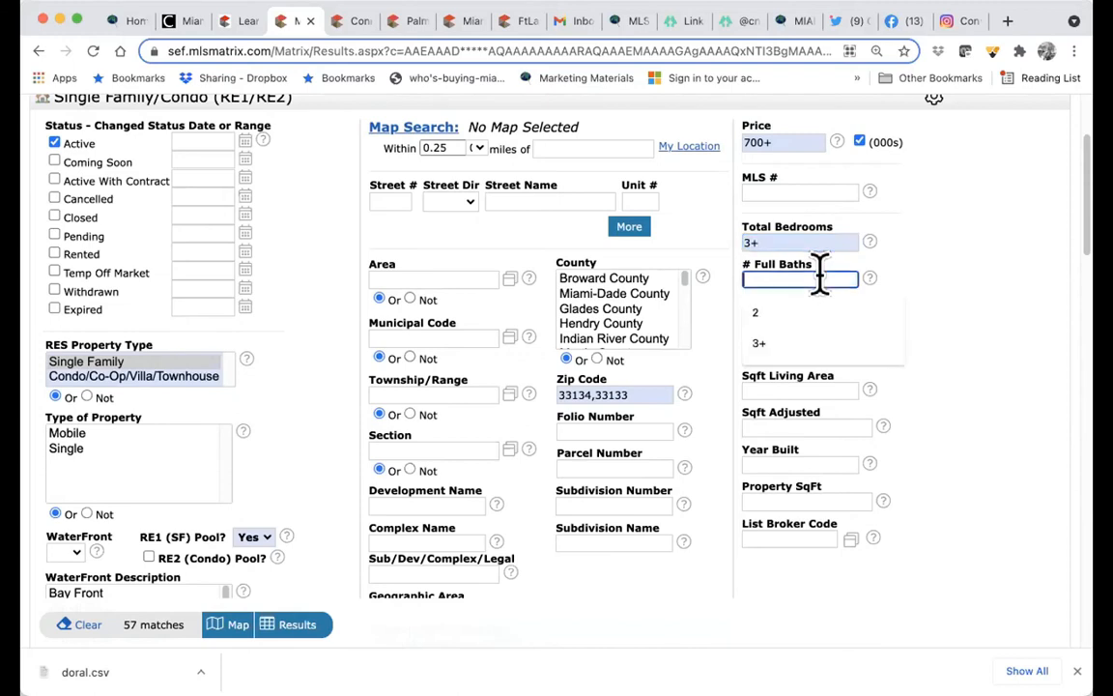
{"action": "type", "text": "2"}
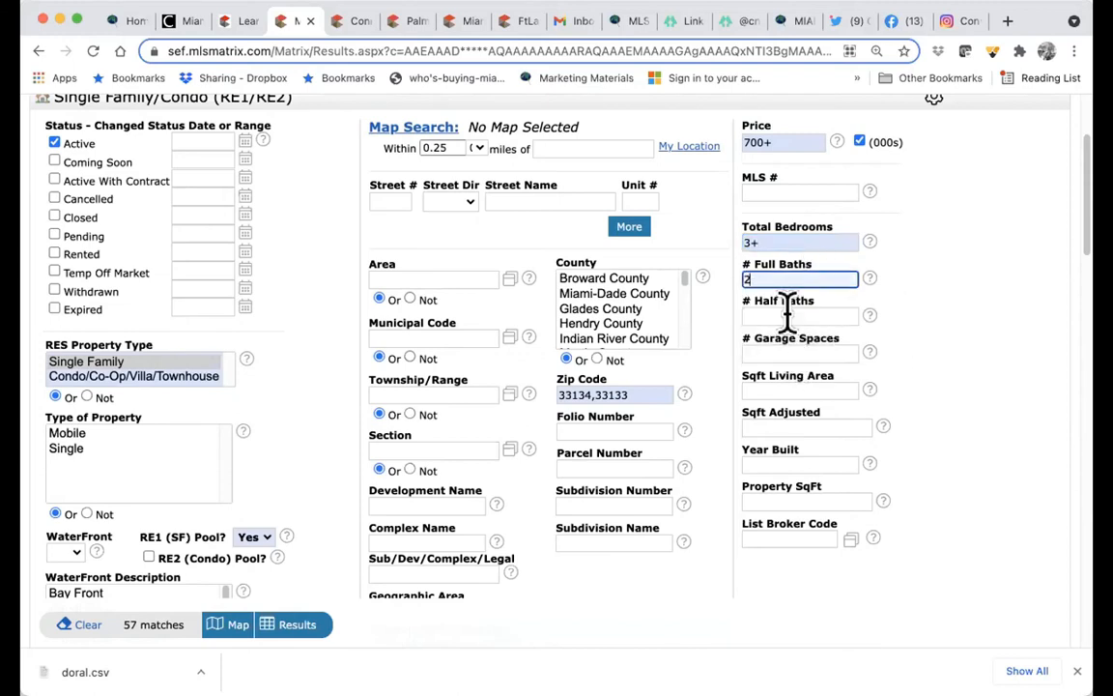
{"action": "type", "text": "+"}
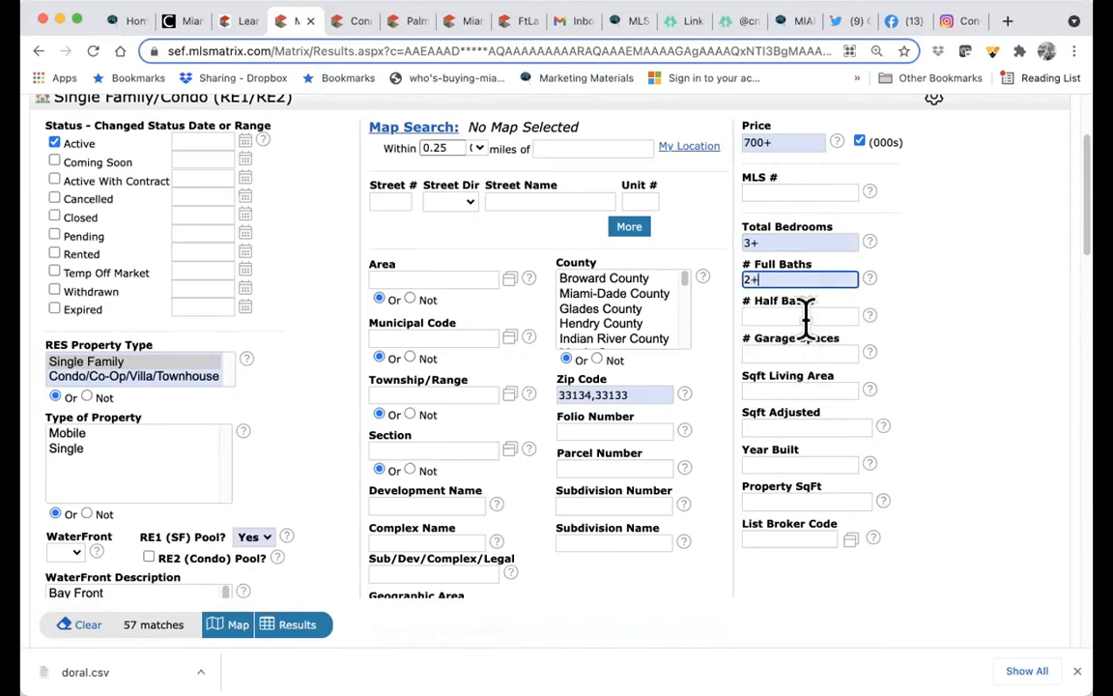
{"action": "scroll", "coordinate": [802, 316], "scroll_direction": "down", "scroll_amount": 2}
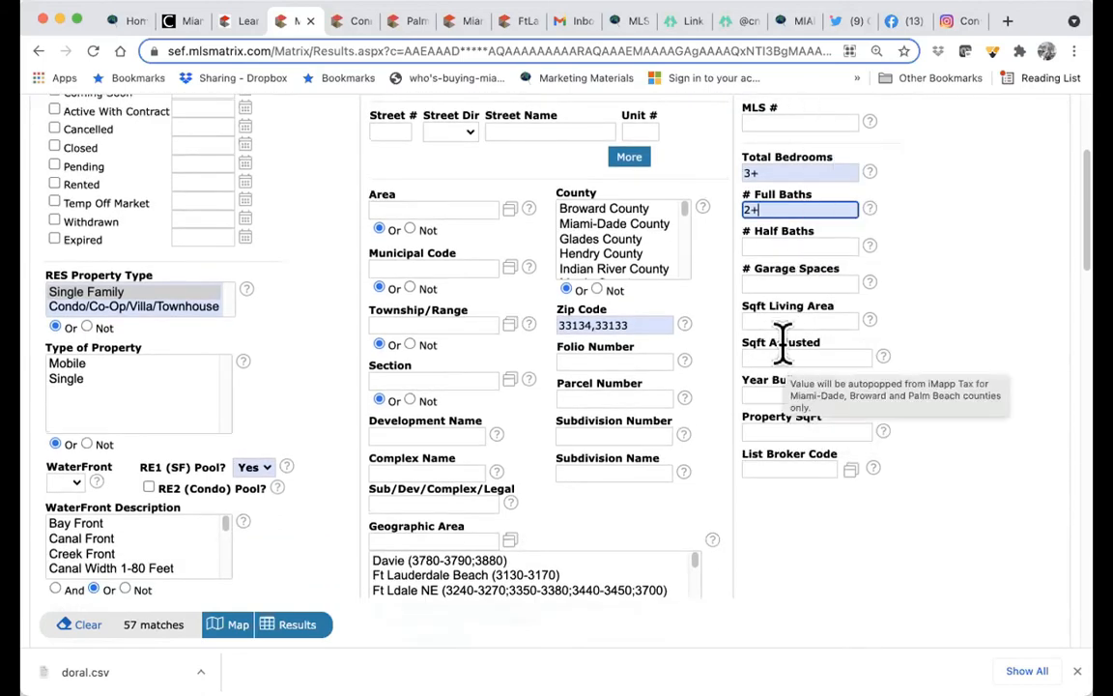
{"action": "scroll", "coordinate": [773, 377], "scroll_direction": "down", "scroll_amount": 3}
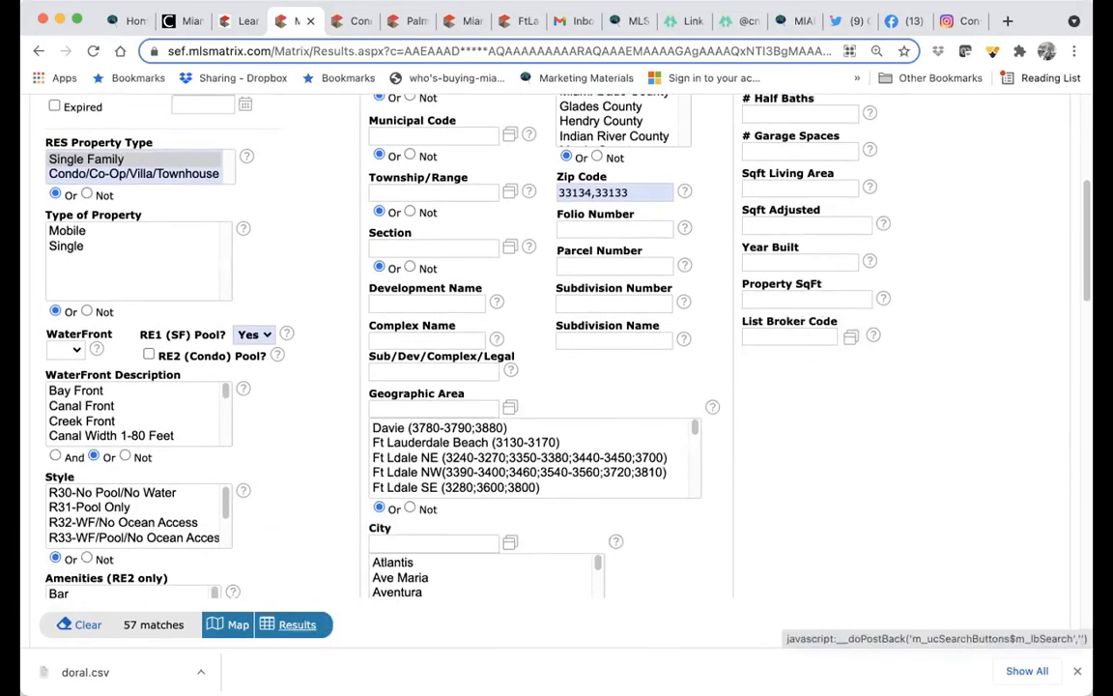
- Show the 57 matches on the map and start the Draw Polygon tool
{"action": "left_click", "coordinate": [294, 625]}
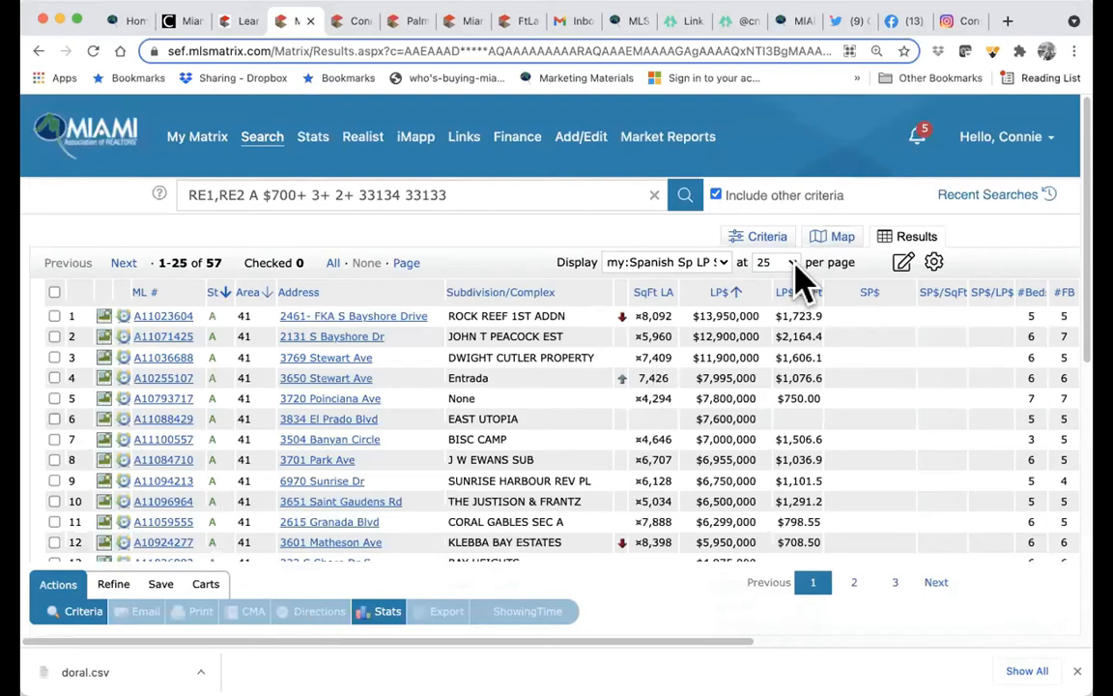
{"action": "left_click", "coordinate": [840, 243]}
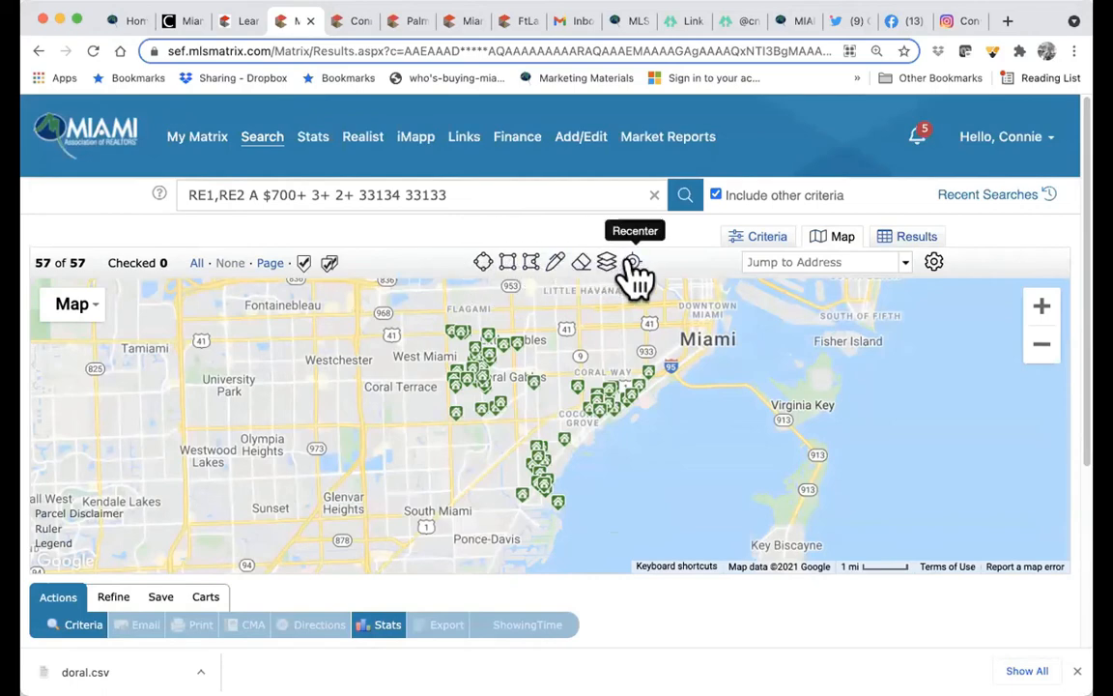
{"action": "left_click", "coordinate": [531, 262]}
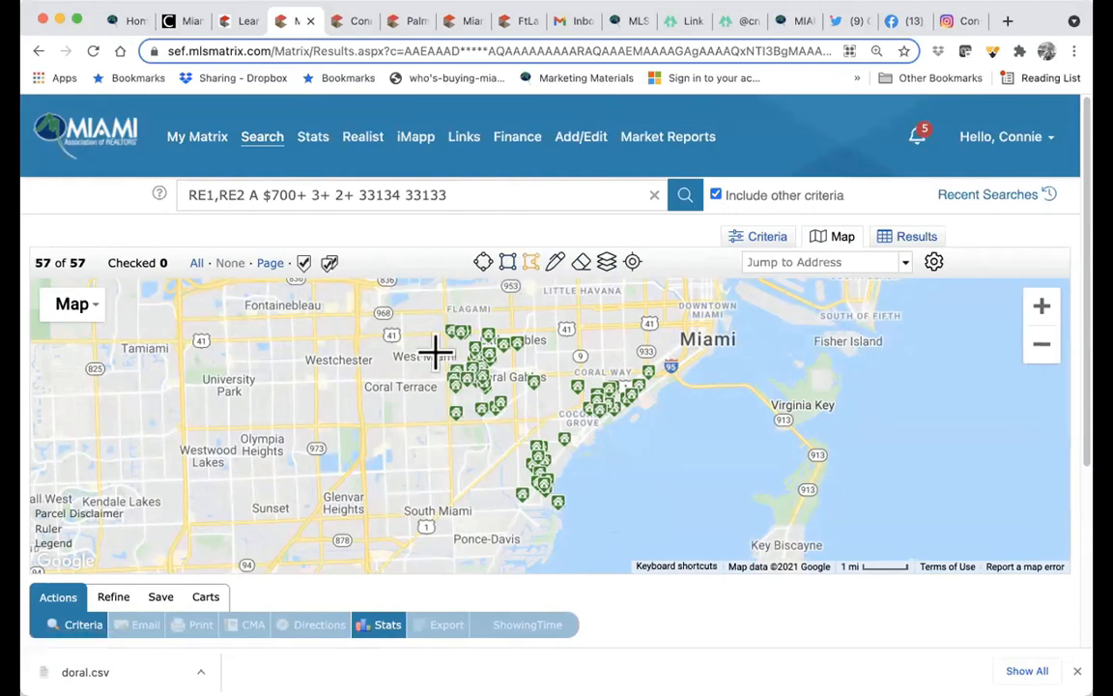
{"action": "left_click", "coordinate": [557, 387]}
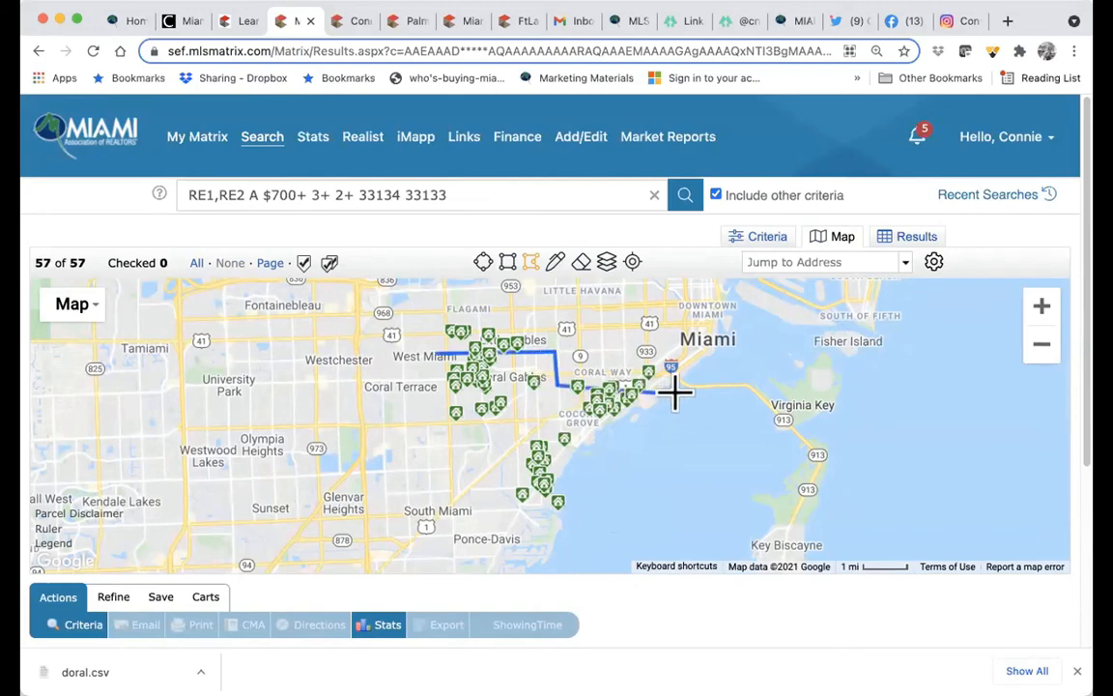
{"action": "left_click", "coordinate": [679, 393]}
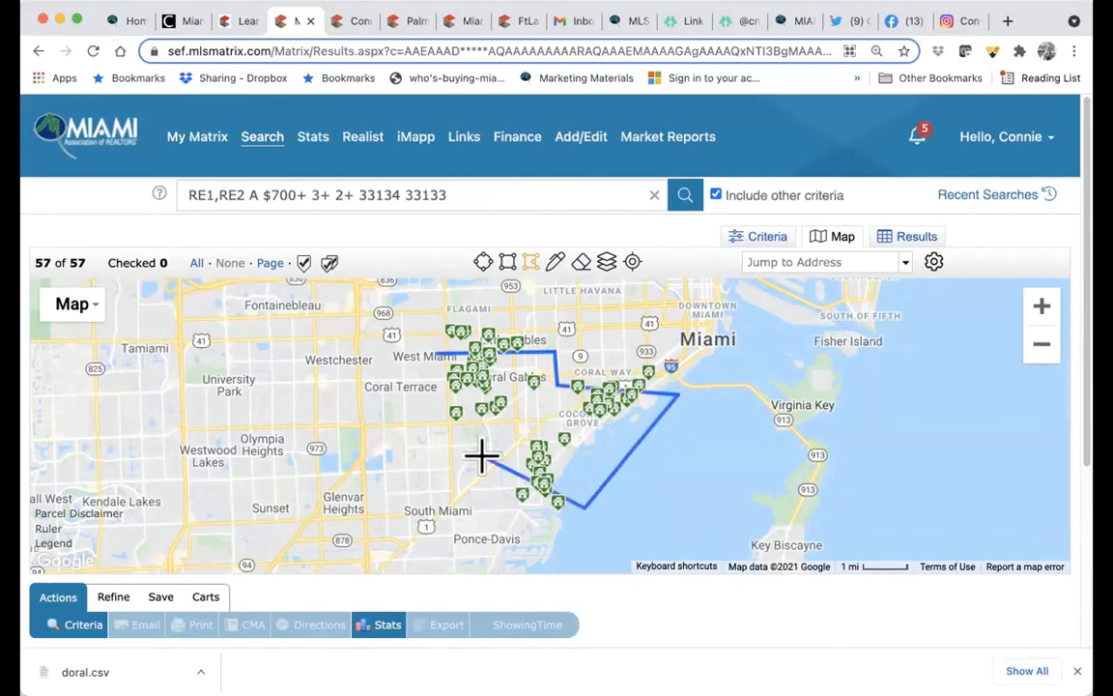
{"action": "left_click", "coordinate": [427, 439]}
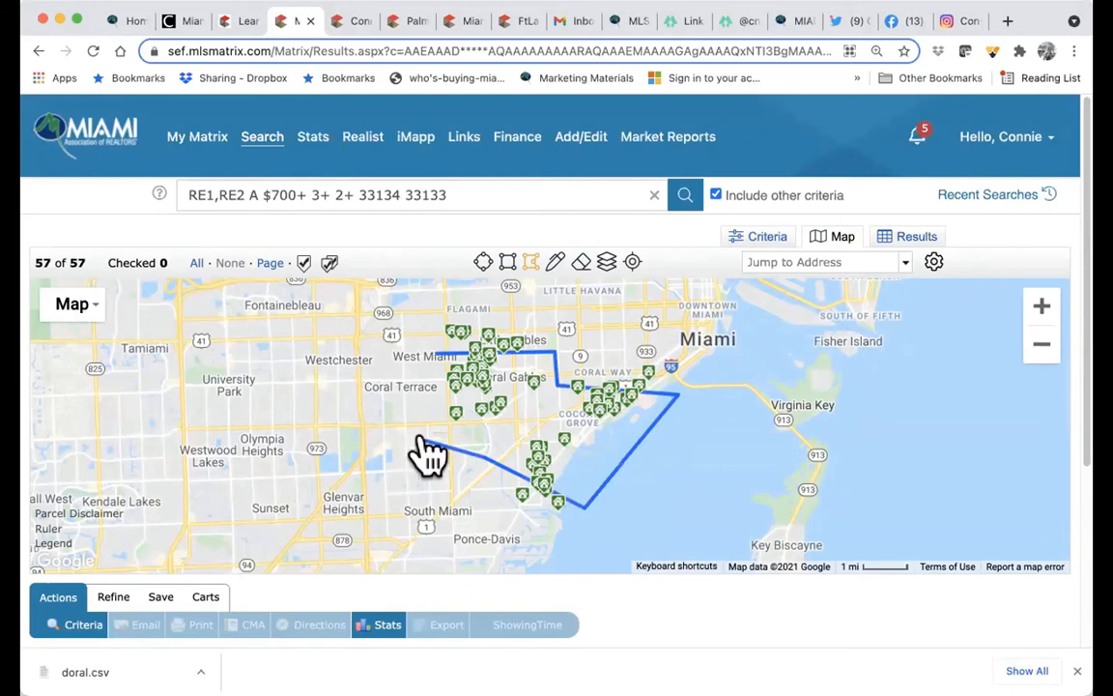
{"action": "left_click", "coordinate": [434, 355]}
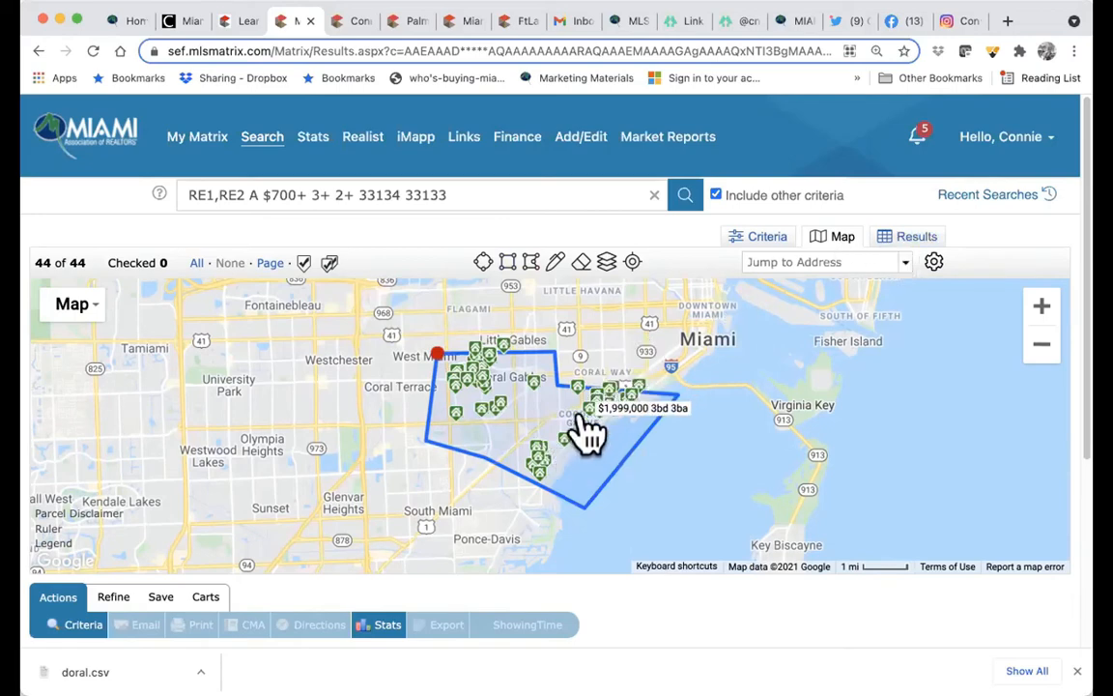
{"action": "left_click", "coordinate": [586, 410]}
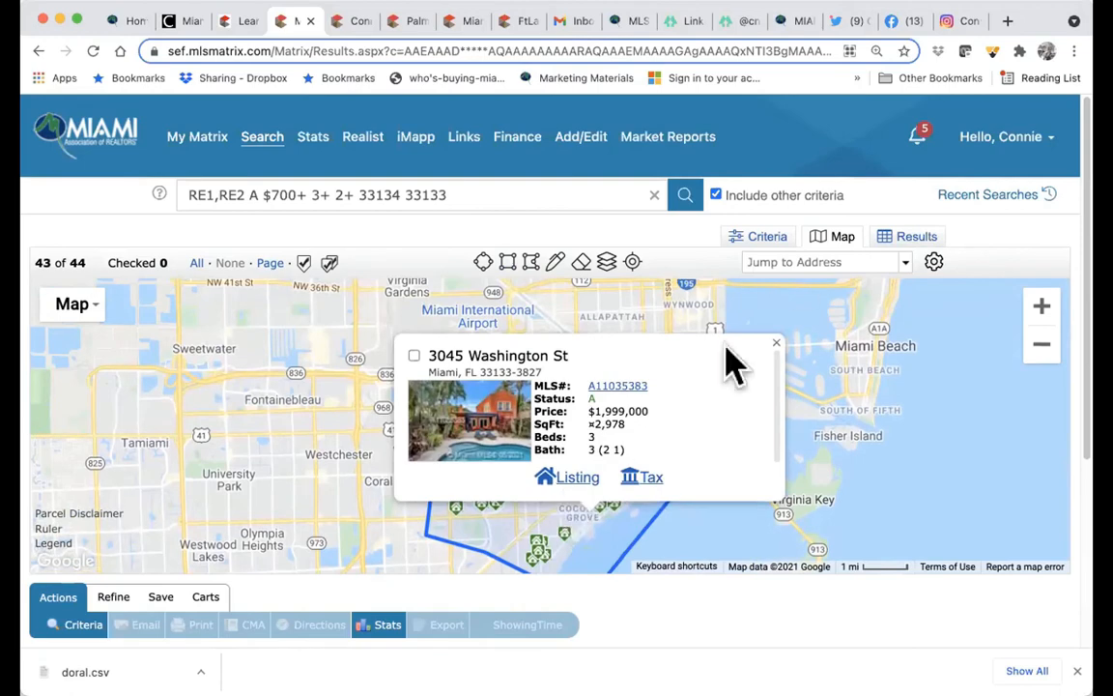
{"action": "left_click", "coordinate": [918, 241]}
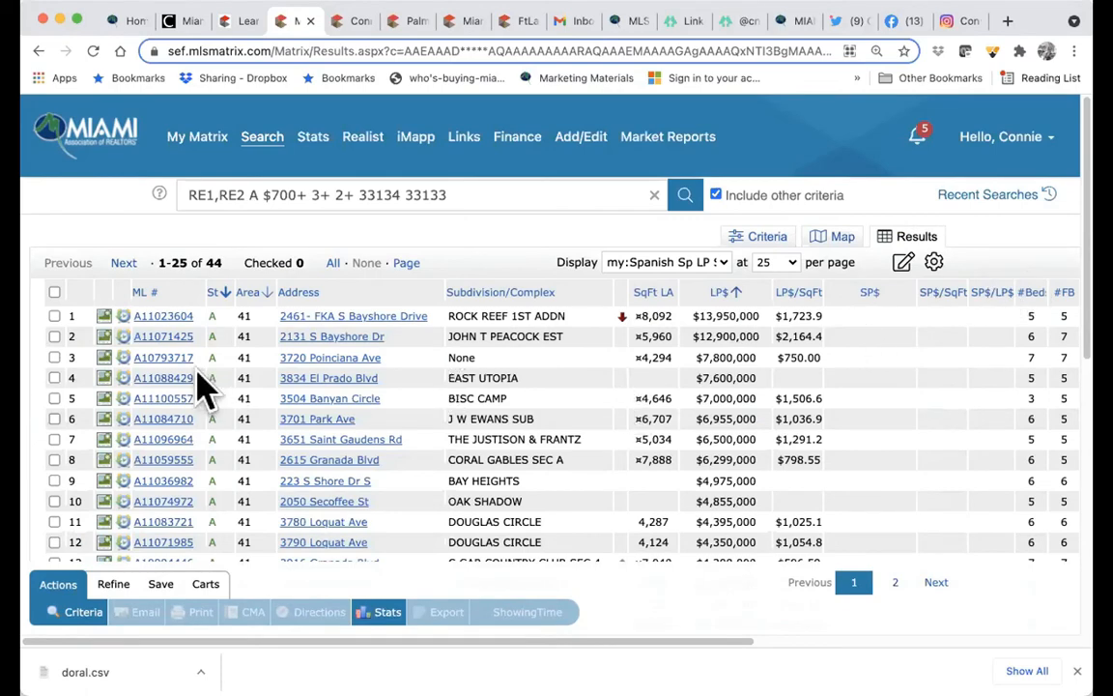
{"action": "left_click", "coordinate": [164, 317]}
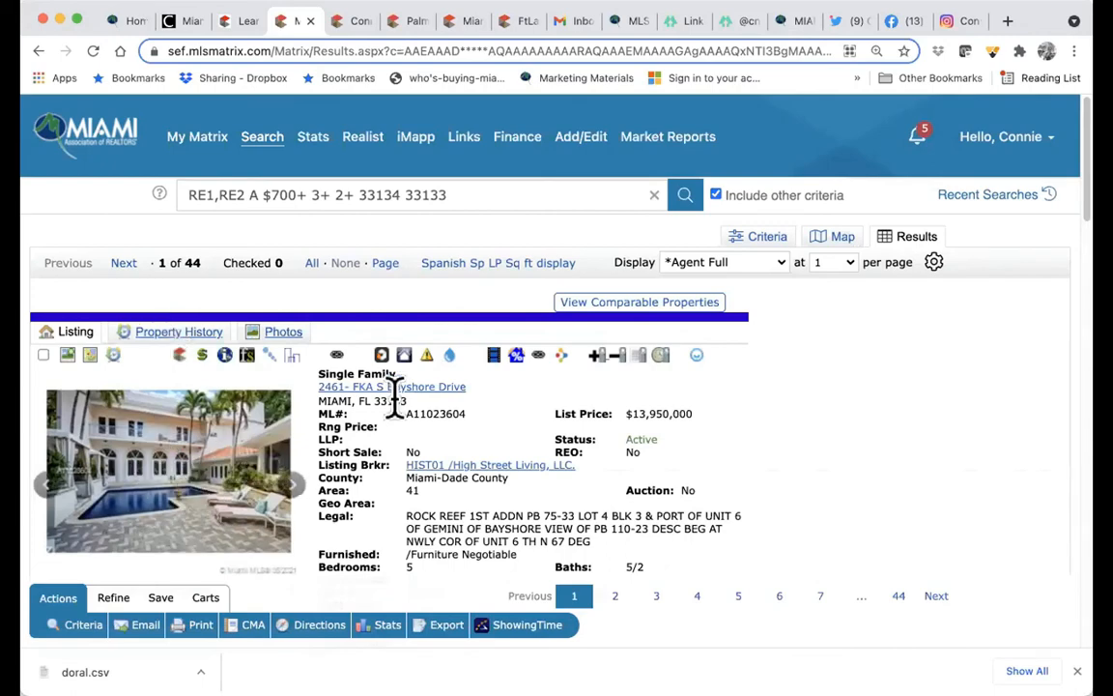
{"action": "scroll", "coordinate": [464, 452], "scroll_direction": "down", "scroll_amount": 3}
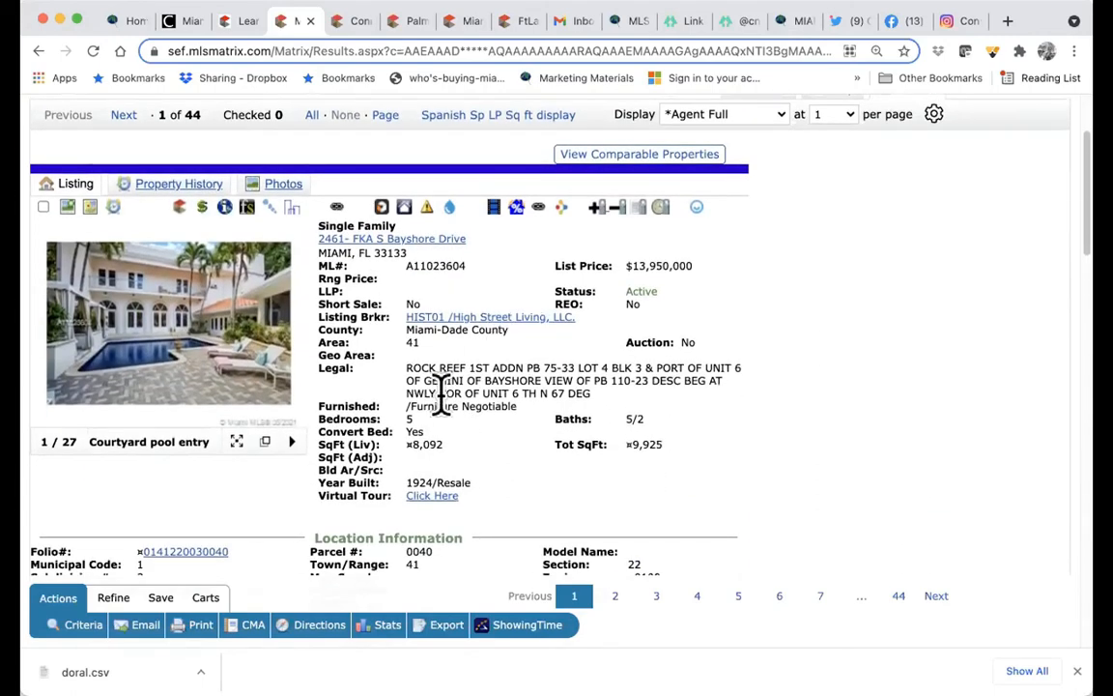
{"action": "scroll", "coordinate": [441, 391], "scroll_direction": "down", "scroll_amount": 2}
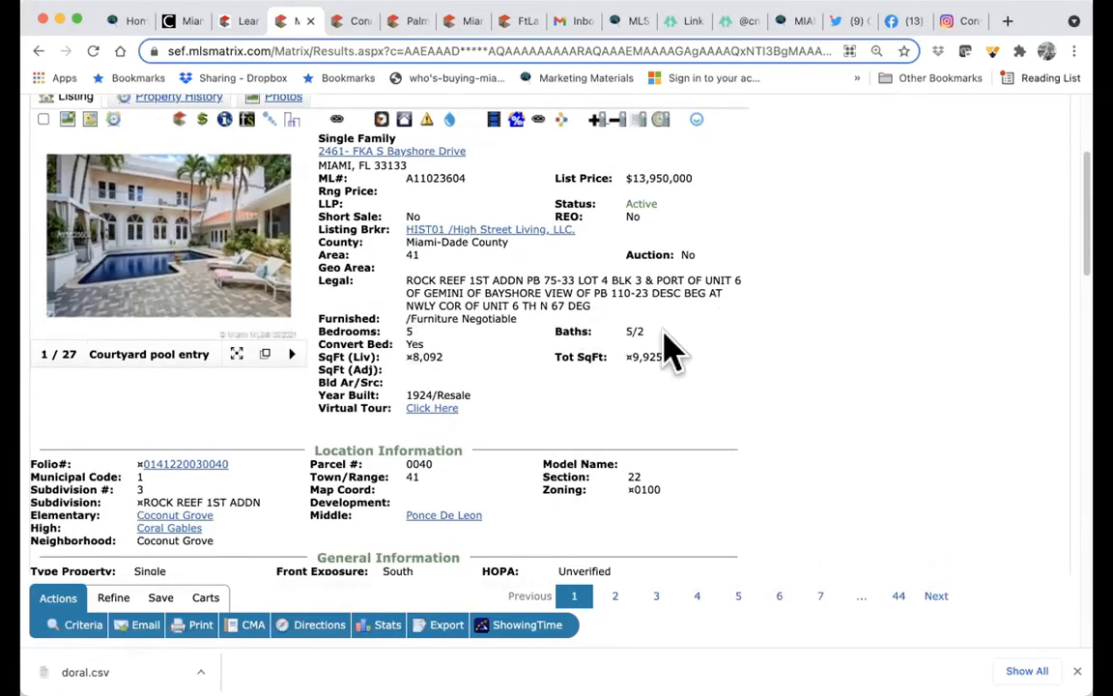
{"action": "scroll", "coordinate": [611, 394], "scroll_direction": "down", "scroll_amount": 2}
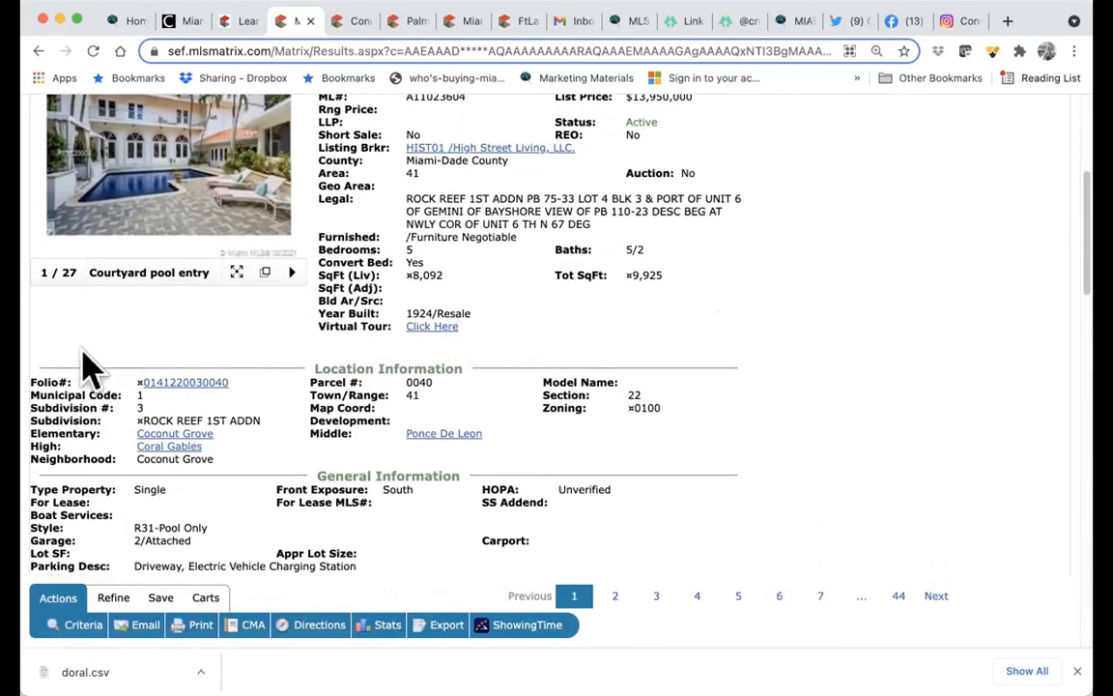
{"action": "scroll", "coordinate": [363, 370], "scroll_direction": "down", "scroll_amount": 4}
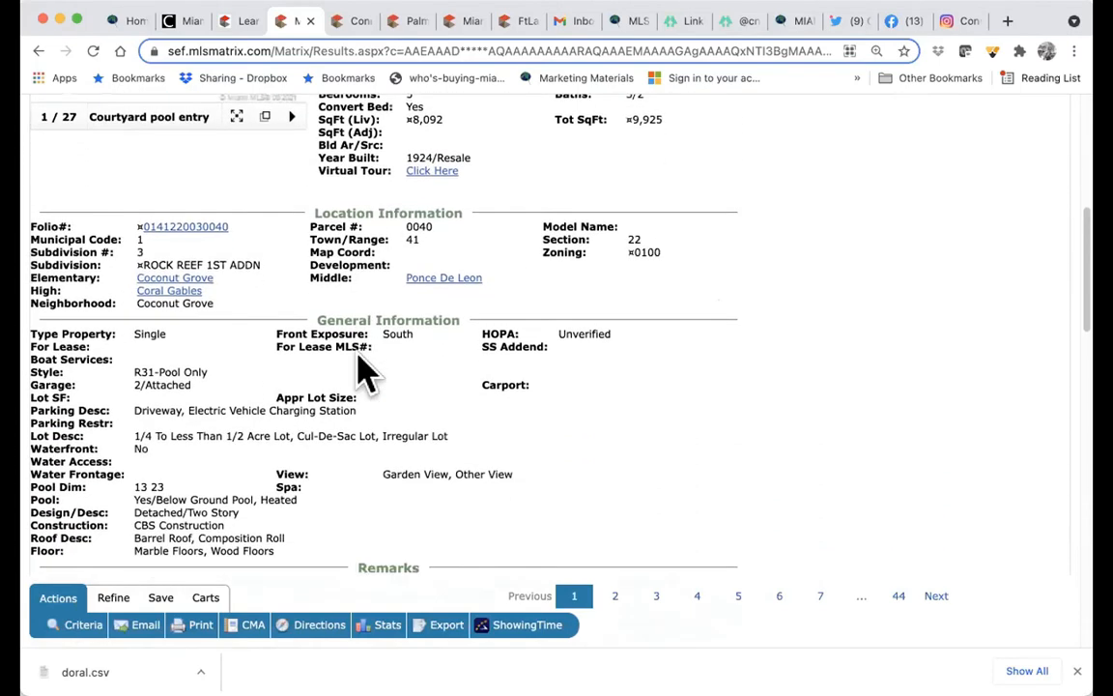
{"action": "scroll", "coordinate": [319, 440], "scroll_direction": "down", "scroll_amount": 8}
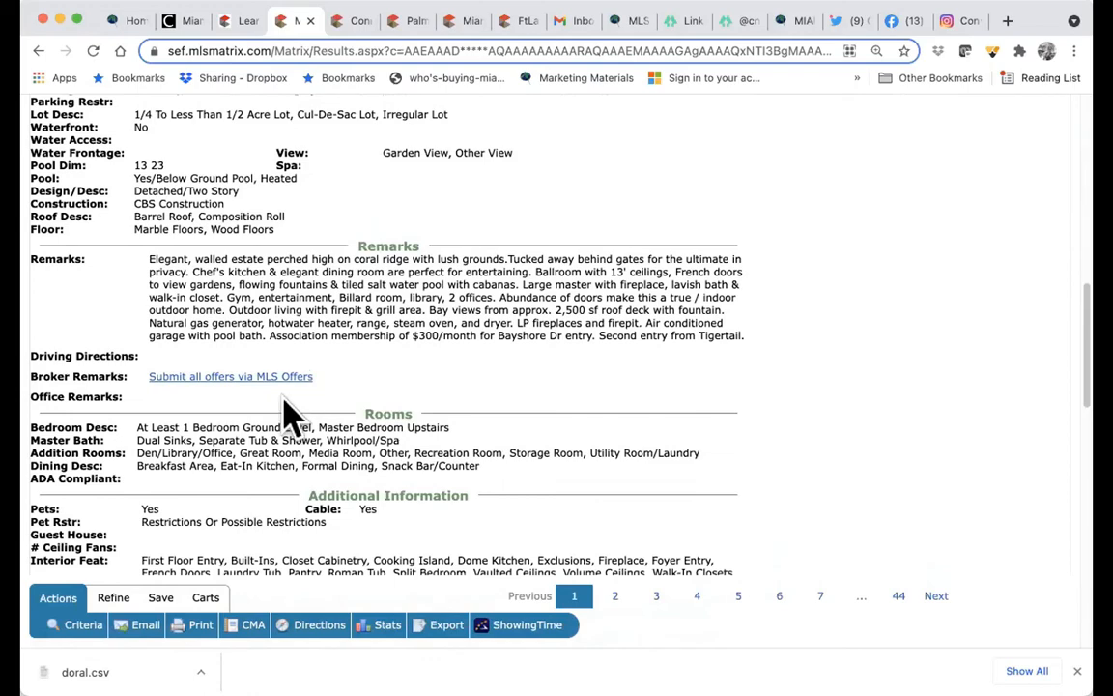
{"action": "scroll", "coordinate": [256, 358], "scroll_direction": "down", "scroll_amount": 5}
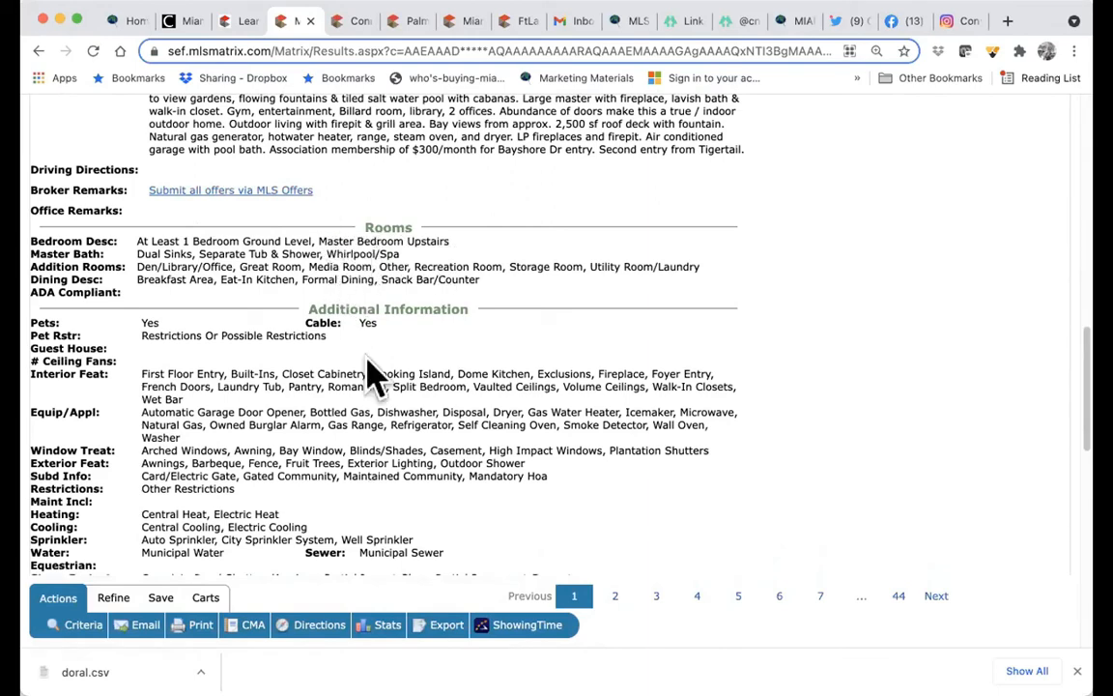
{"action": "scroll", "coordinate": [358, 405], "scroll_direction": "down", "scroll_amount": 4}
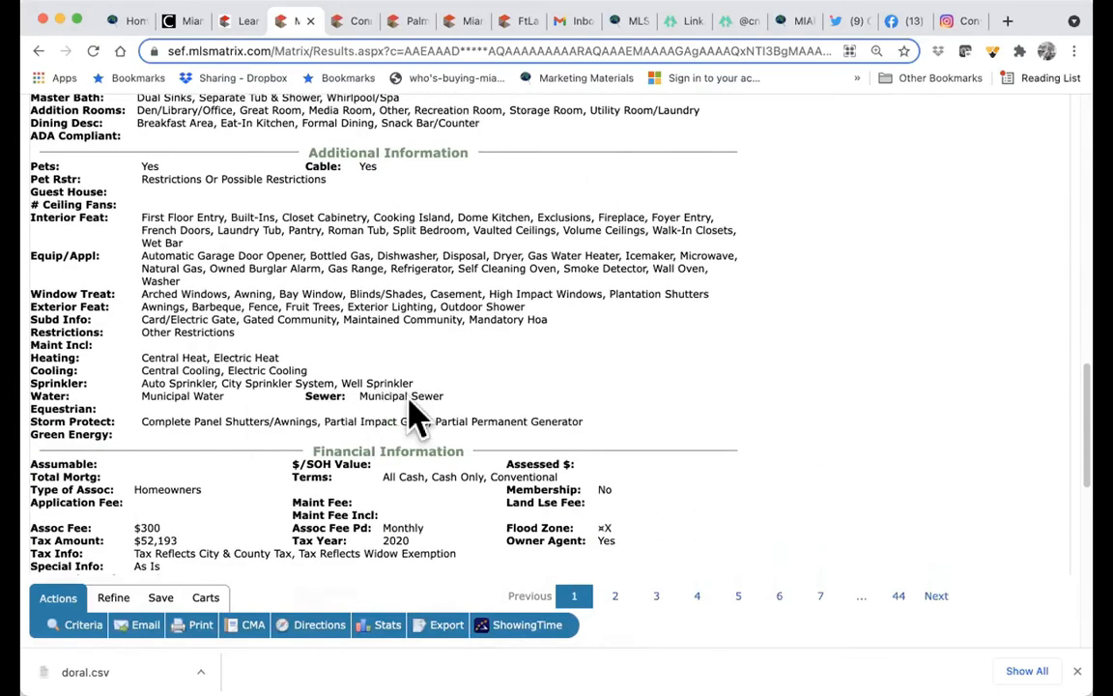
{"action": "scroll", "coordinate": [411, 415], "scroll_direction": "down", "scroll_amount": 5}
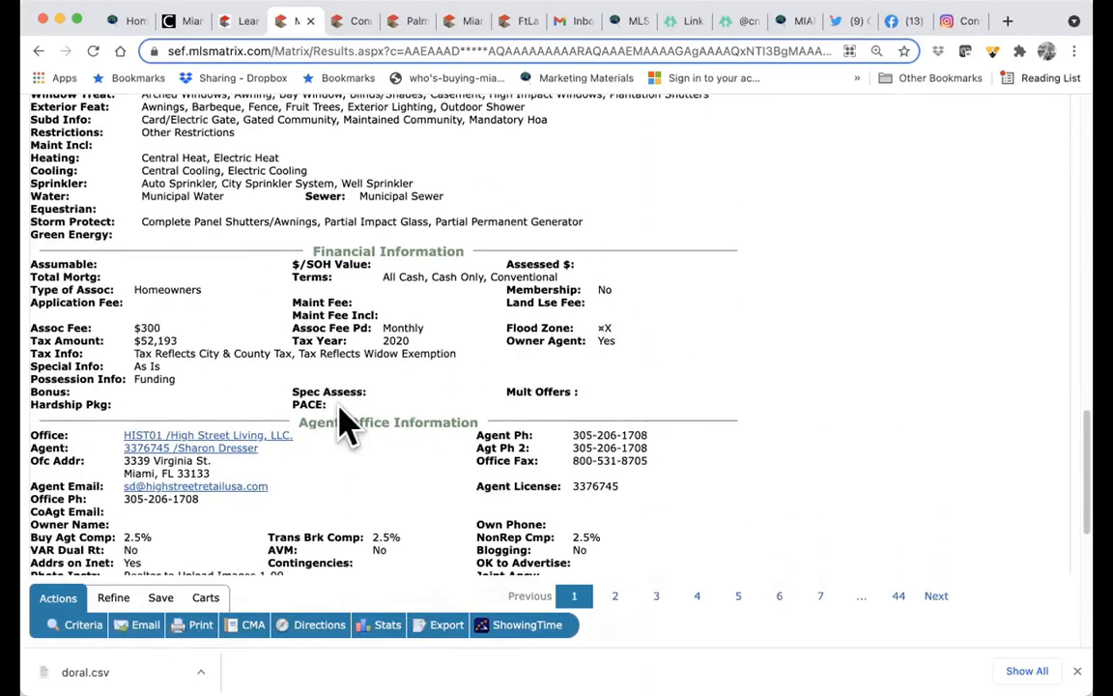
{"action": "scroll", "coordinate": [343, 445], "scroll_direction": "down", "scroll_amount": 4}
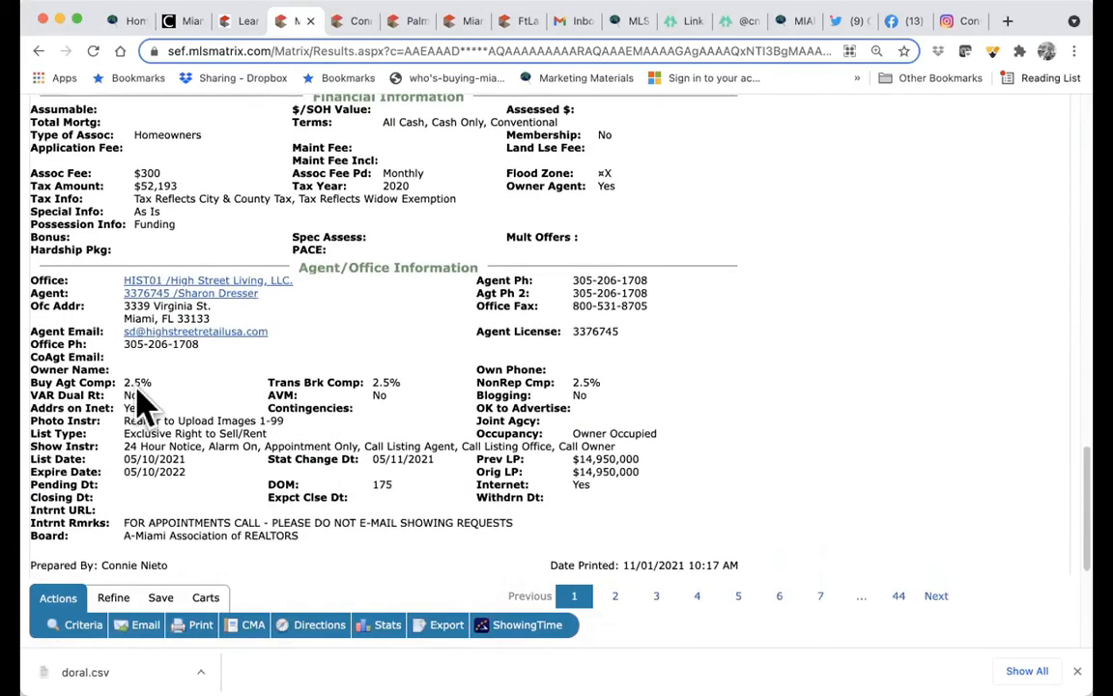
{"action": "scroll", "coordinate": [623, 404], "scroll_direction": "down", "scroll_amount": 5}
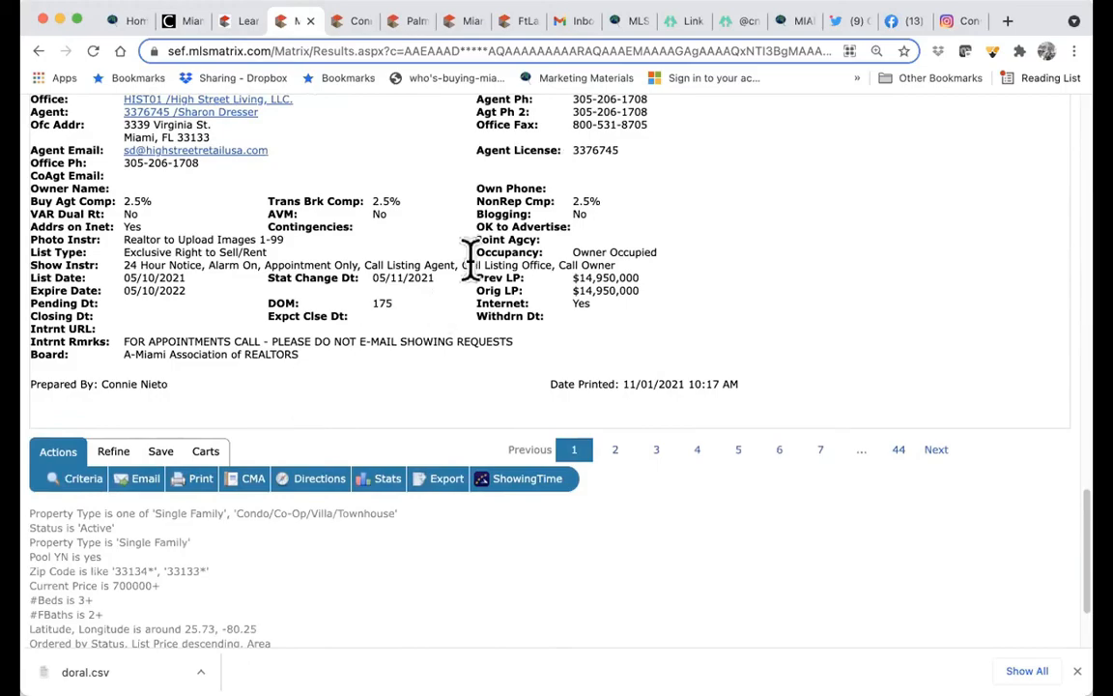
{"action": "scroll", "coordinate": [471, 261], "scroll_direction": "up", "scroll_amount": 15}
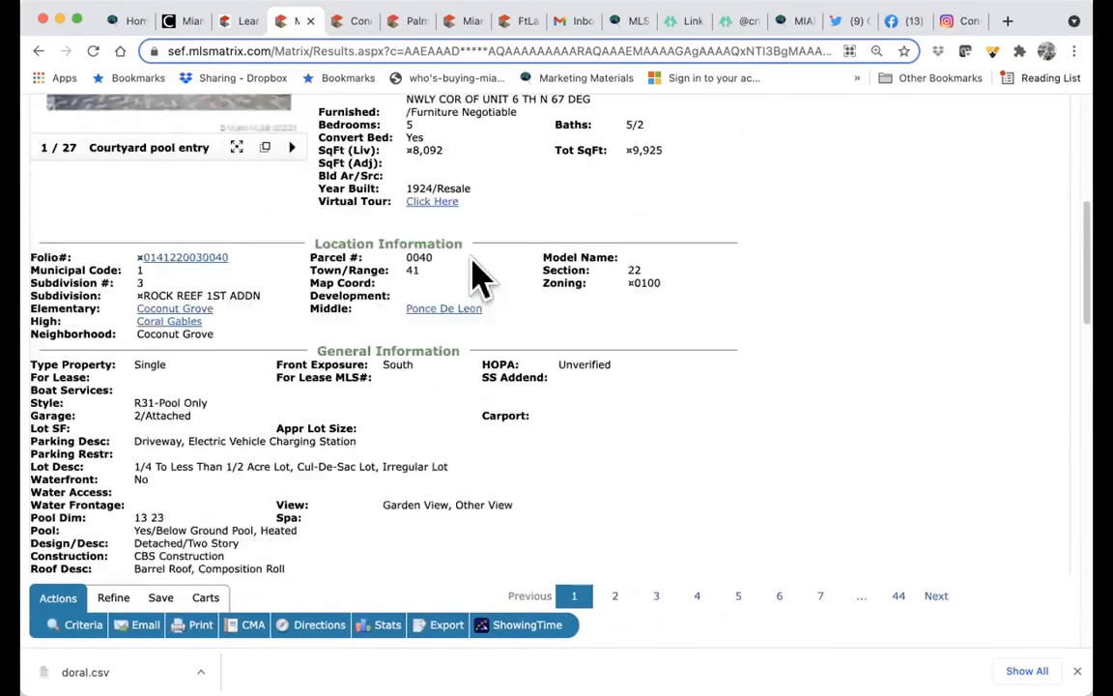
{"action": "scroll", "coordinate": [480, 279], "scroll_direction": "up", "scroll_amount": 10}
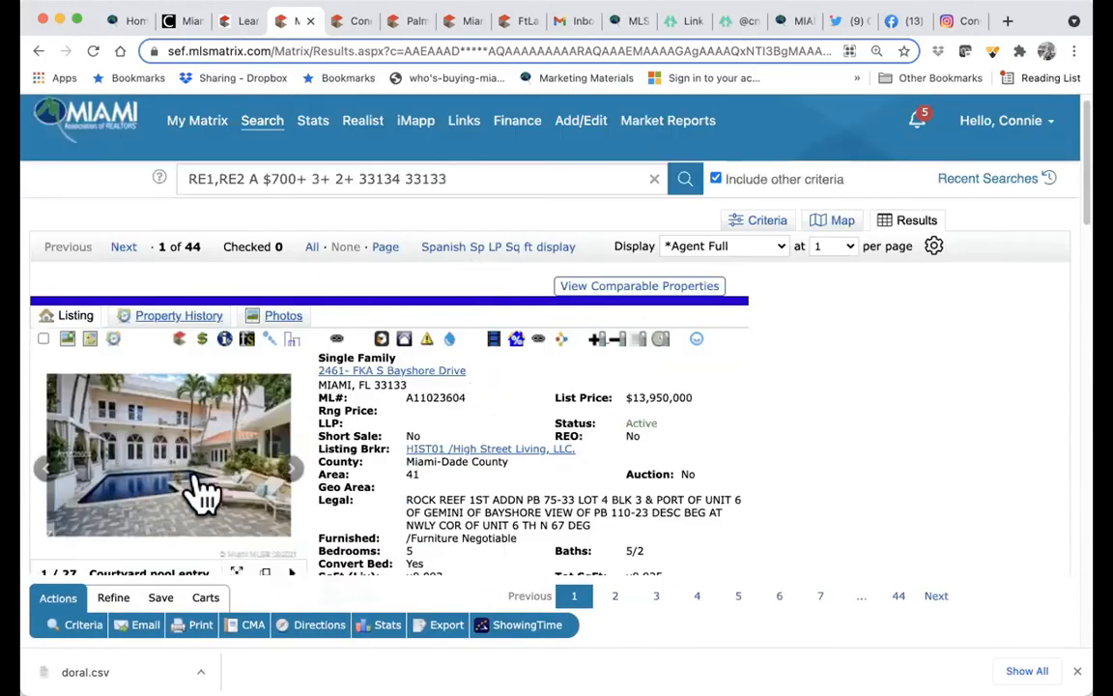
{"action": "scroll", "coordinate": [199, 486], "scroll_direction": "down", "scroll_amount": 2}
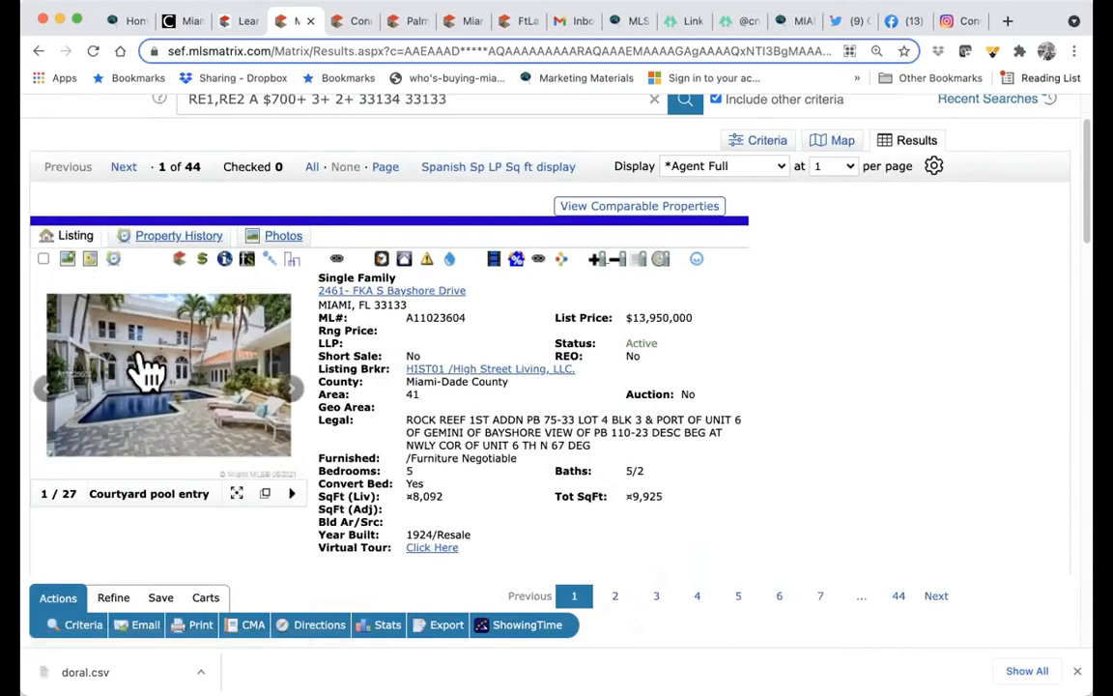
{"action": "left_click", "coordinate": [90, 261]}
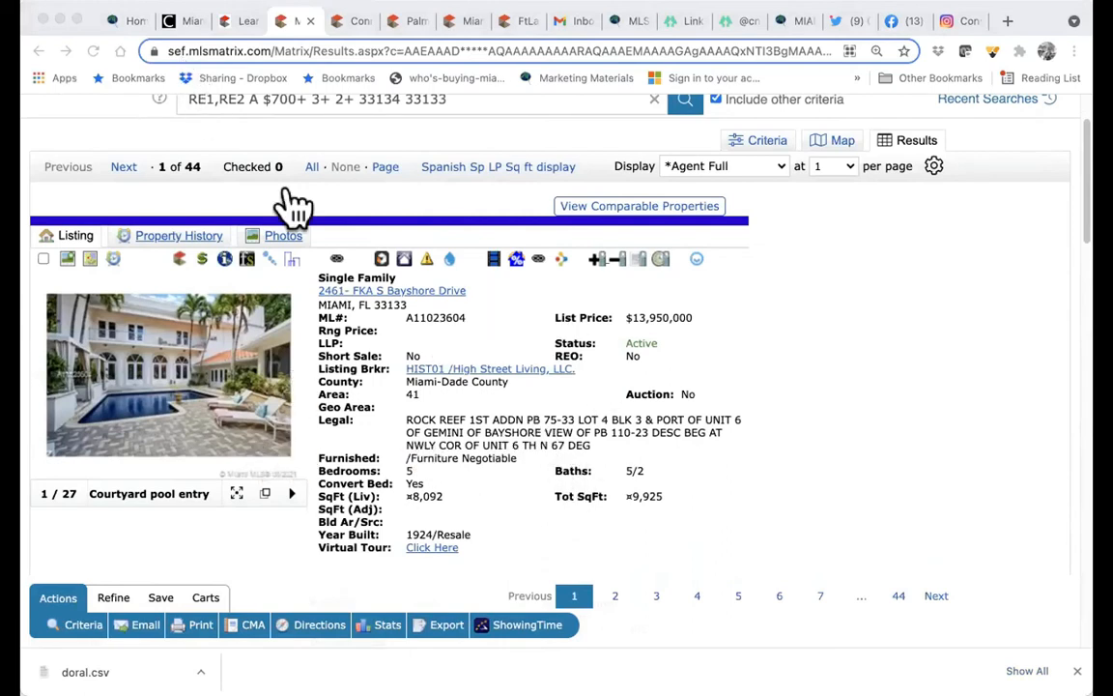
{"action": "left_click", "coordinate": [58, 10]}
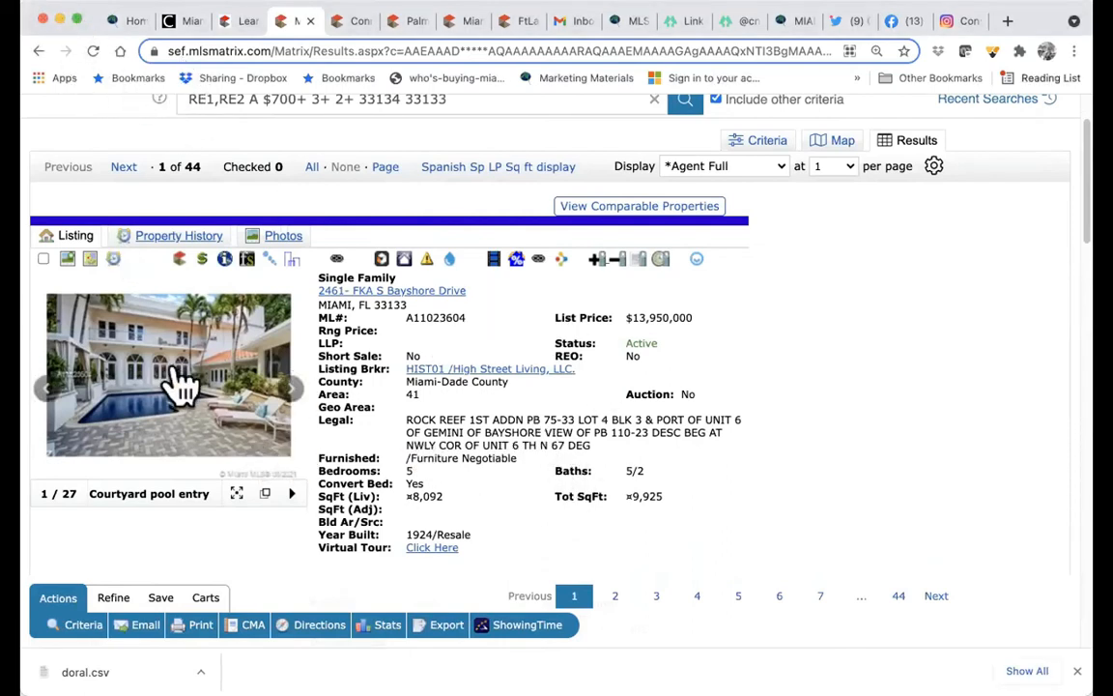
{"action": "left_click", "coordinate": [43, 259]}
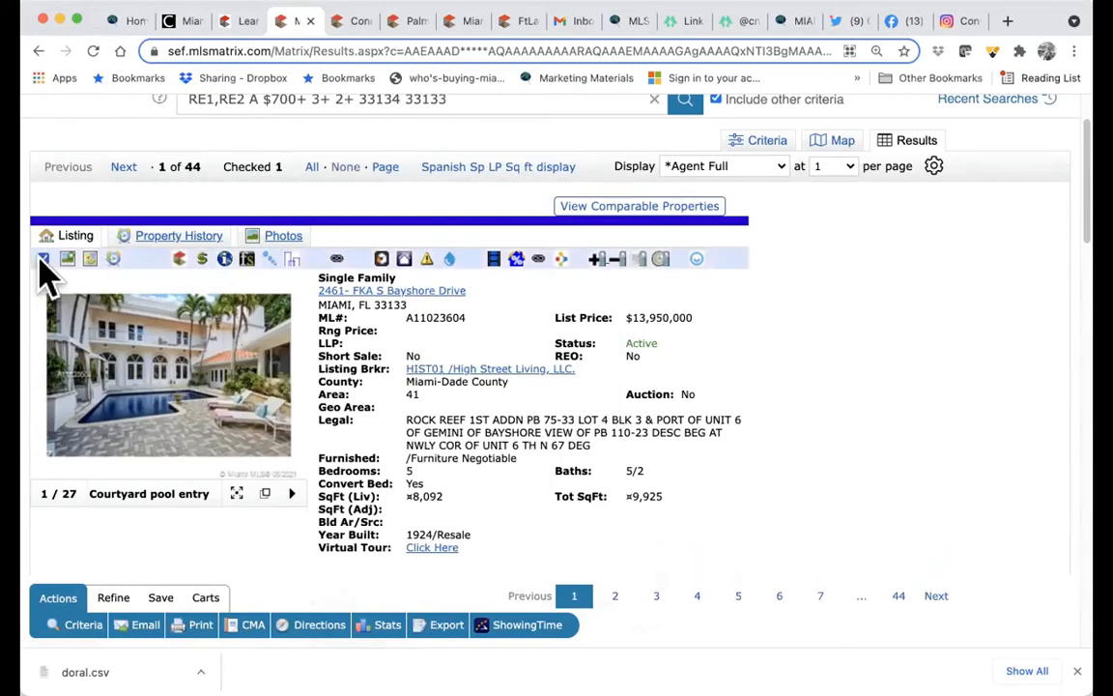
{"action": "left_click", "coordinate": [123, 167]}
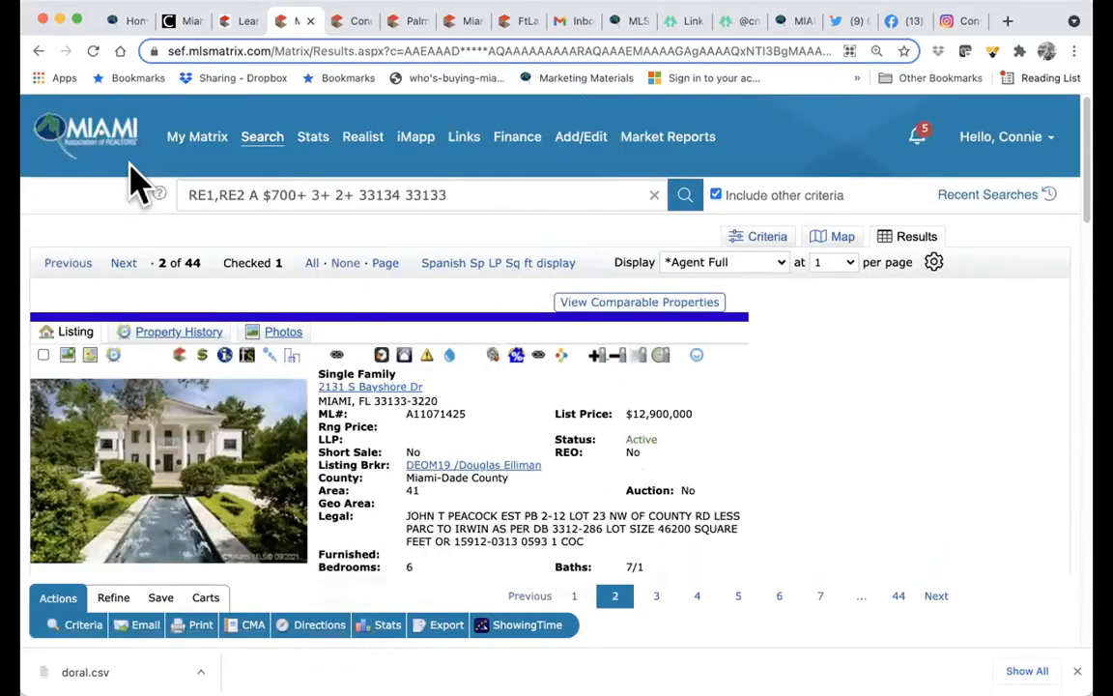
{"action": "left_click", "coordinate": [147, 331]}
{"action": "scroll", "coordinate": [278, 529], "scroll_direction": "down", "scroll_amount": 3}
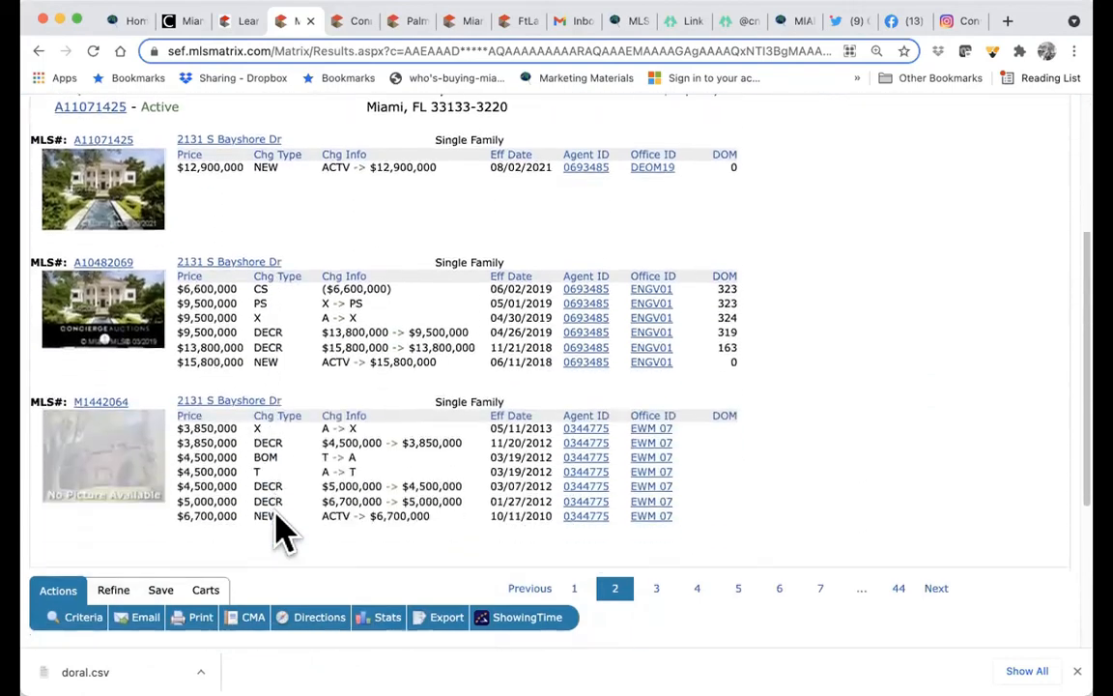
{"action": "scroll", "coordinate": [279, 529], "scroll_direction": "up", "scroll_amount": 5}
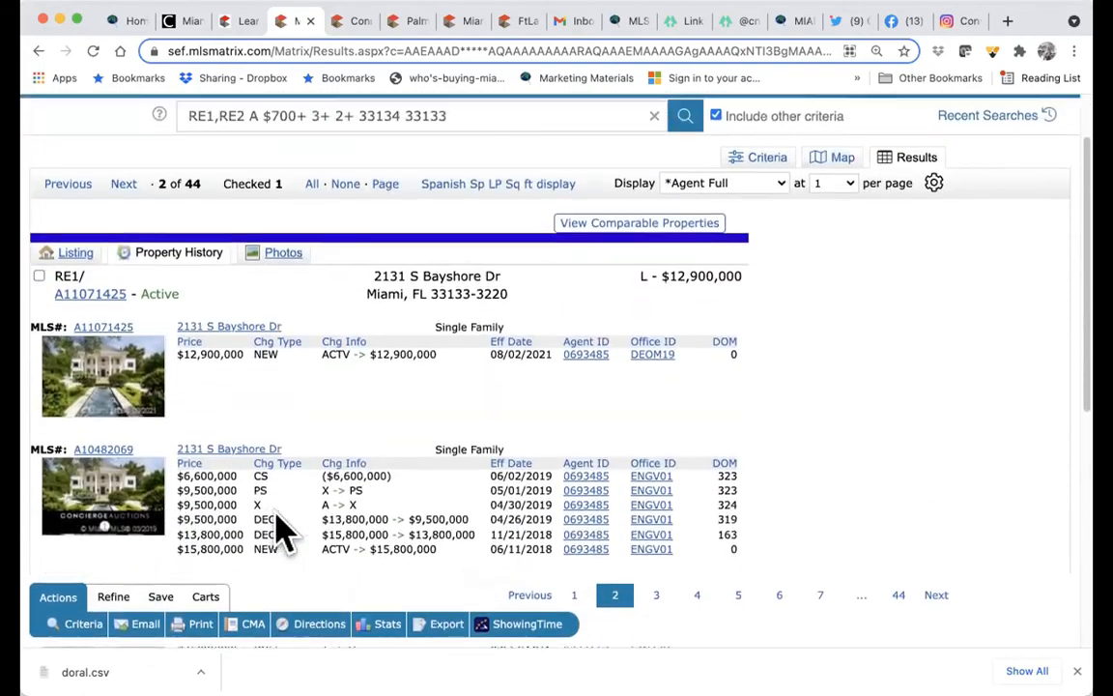
{"action": "left_click", "coordinate": [283, 253]}
{"action": "scroll", "coordinate": [290, 276], "scroll_direction": "up", "scroll_amount": 2}
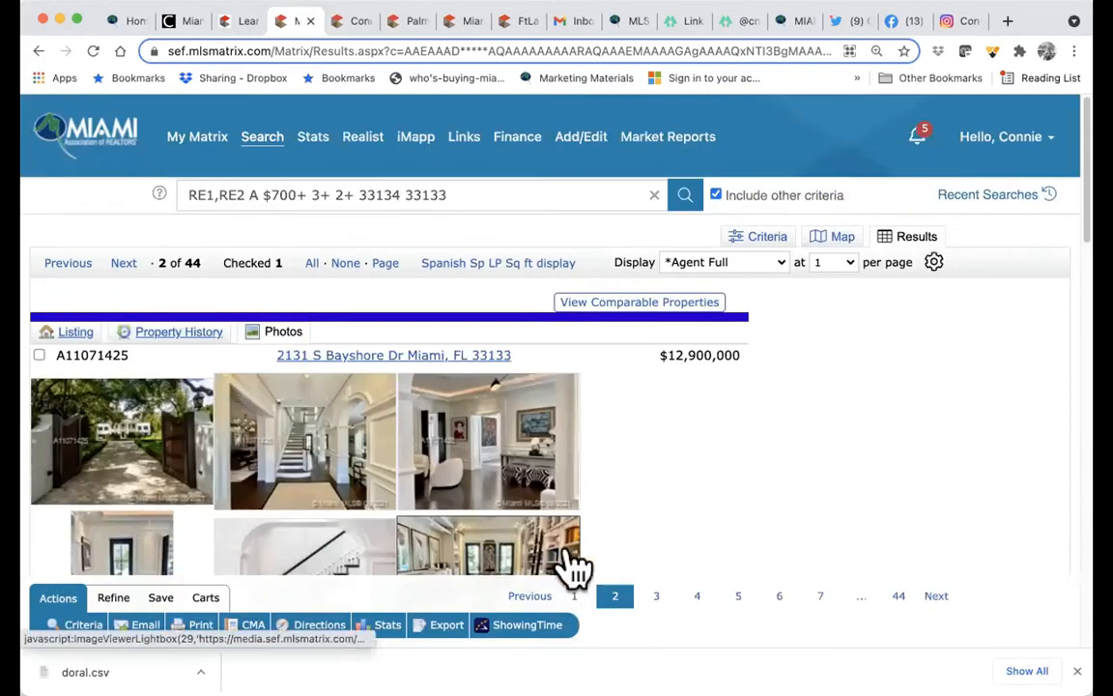
{"action": "left_click", "coordinate": [75, 333]}
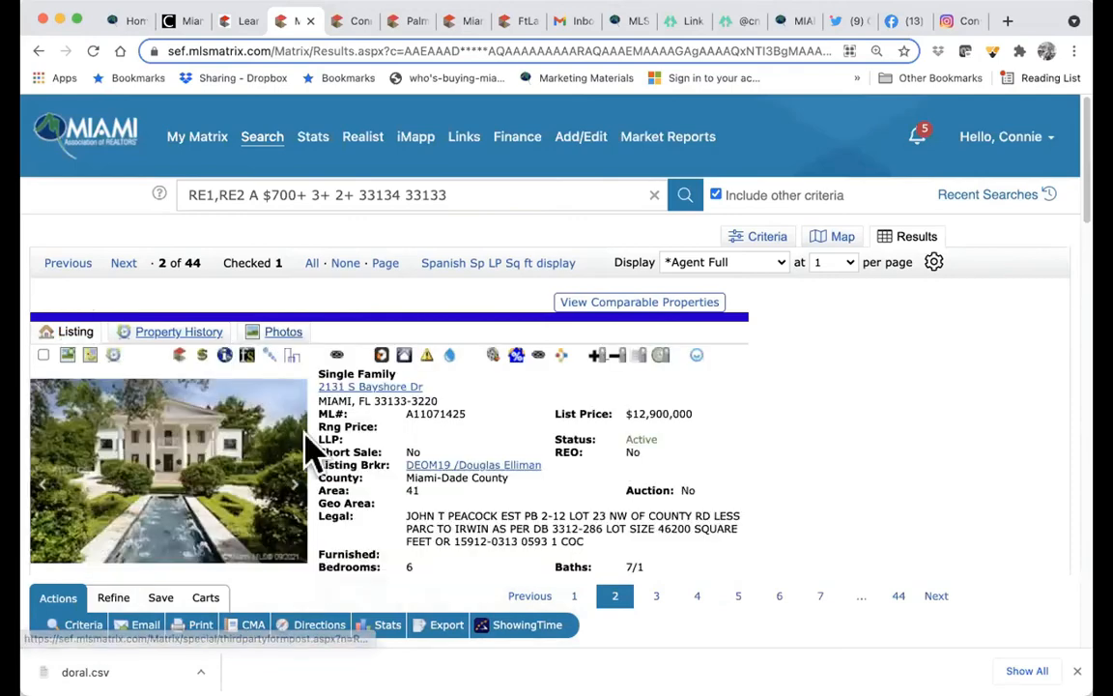
{"action": "scroll", "coordinate": [268, 406], "scroll_direction": "down", "scroll_amount": 2}
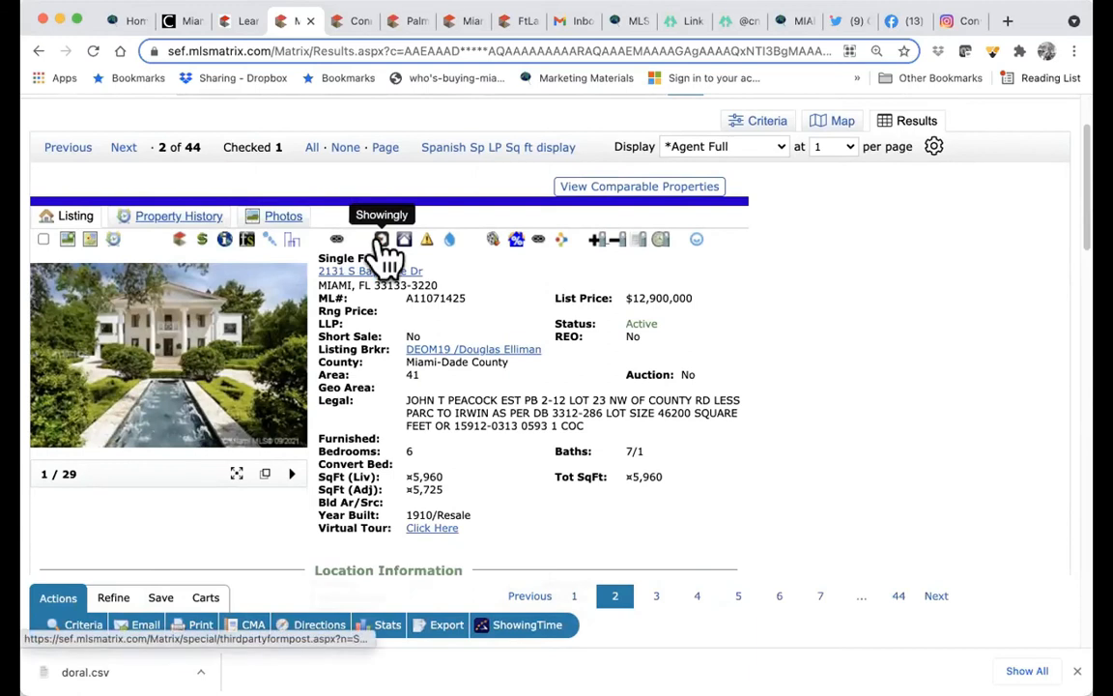
{"action": "left_click", "coordinate": [450, 244]}
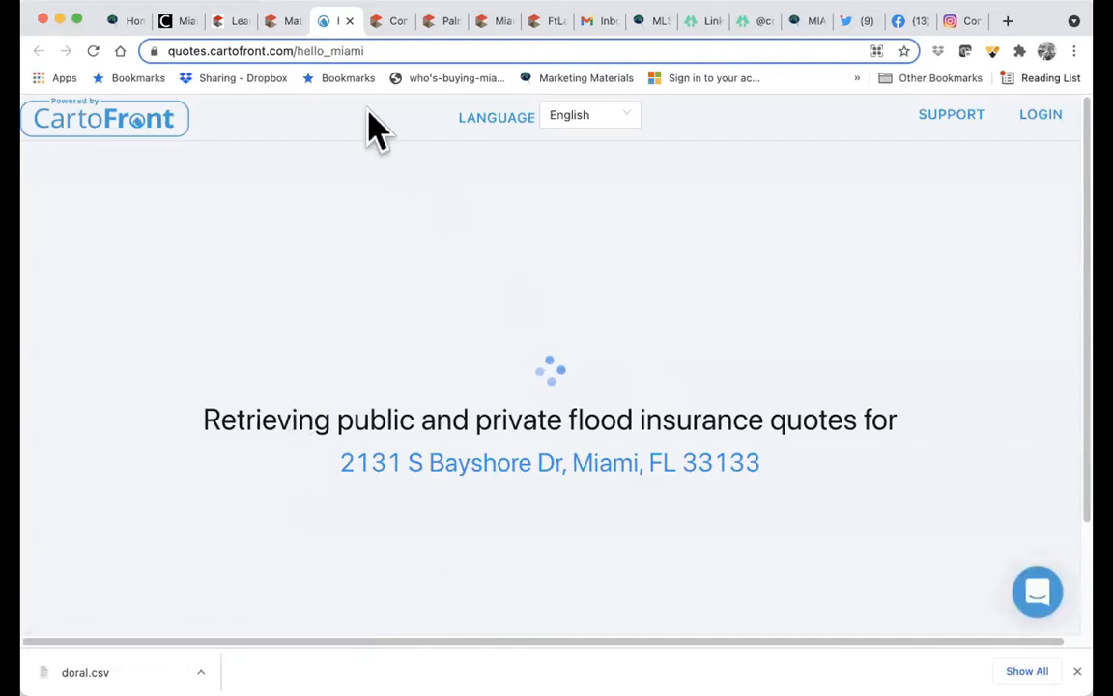
{"action": "left_click", "coordinate": [273, 17]}
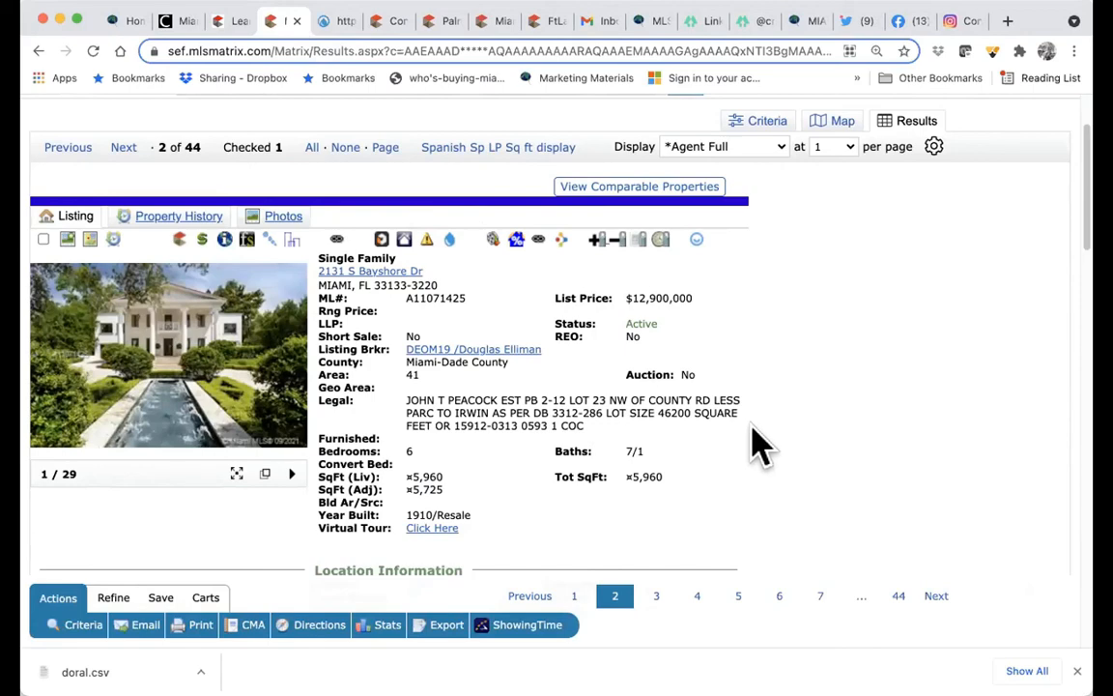
{"action": "left_click", "coordinate": [292, 371]}
{"action": "left_click", "coordinate": [291, 370]}
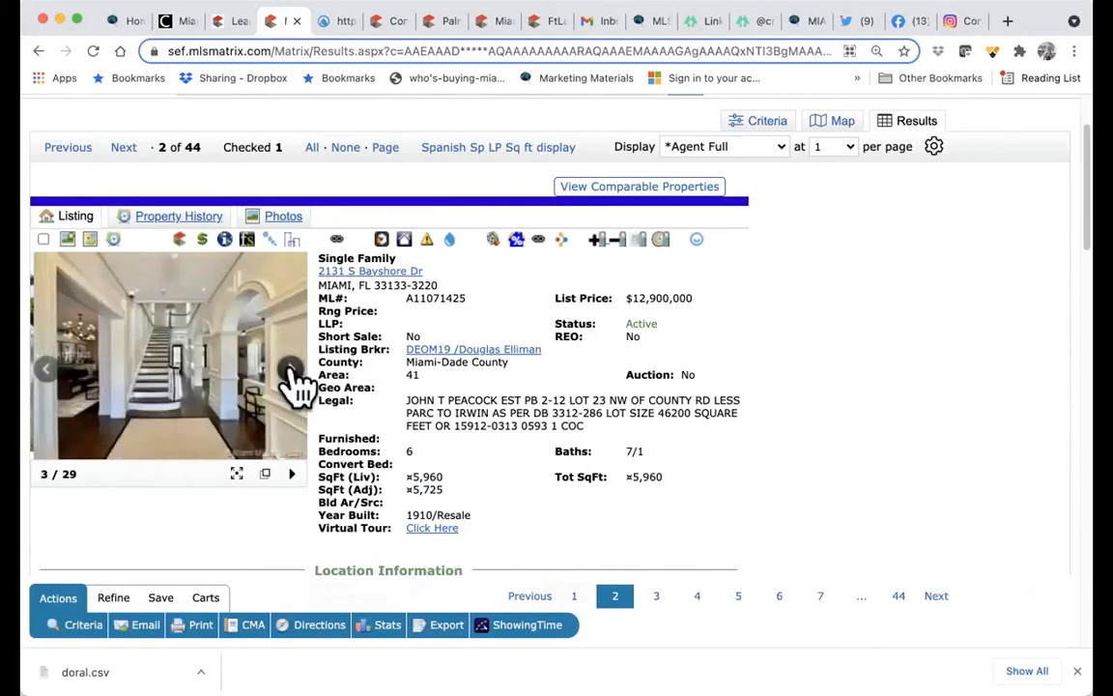
{"action": "left_click", "coordinate": [292, 370]}
{"action": "left_click", "coordinate": [292, 370]}
{"action": "left_click", "coordinate": [291, 370]}
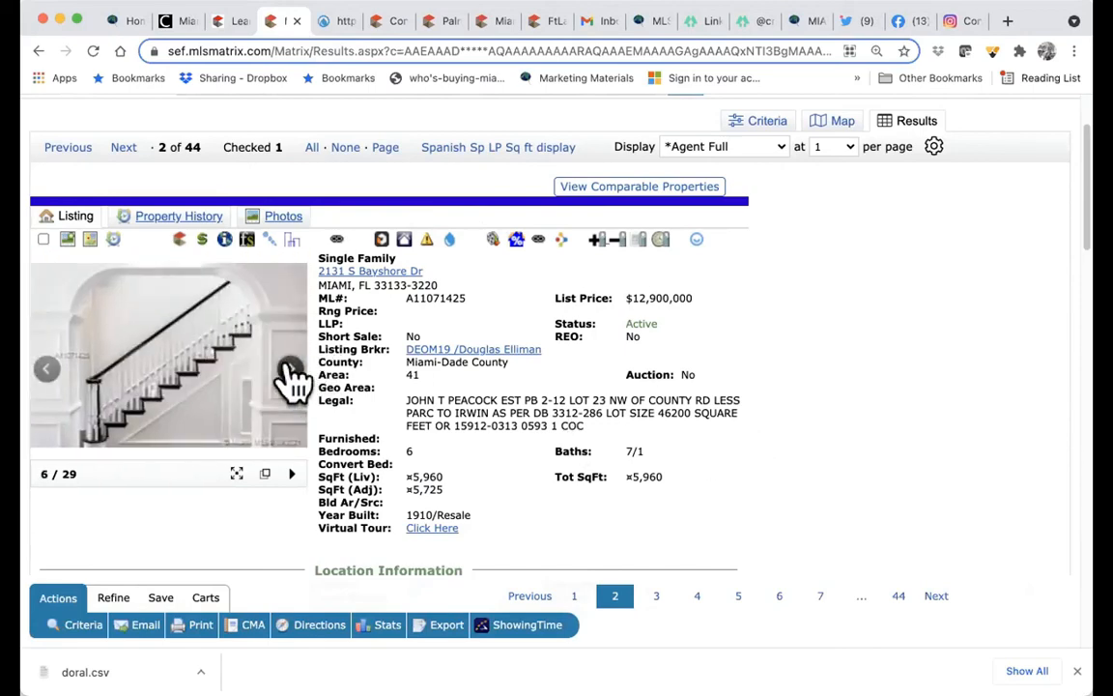
{"action": "left_click", "coordinate": [42, 239]}
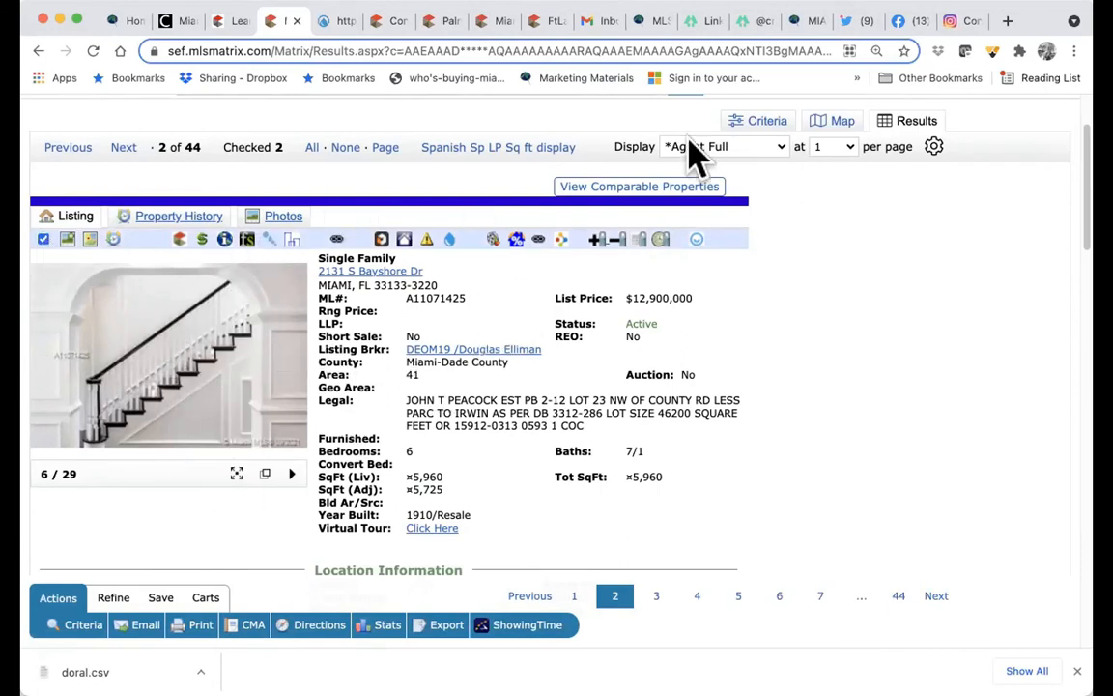
{"action": "left_click", "coordinate": [497, 150]}
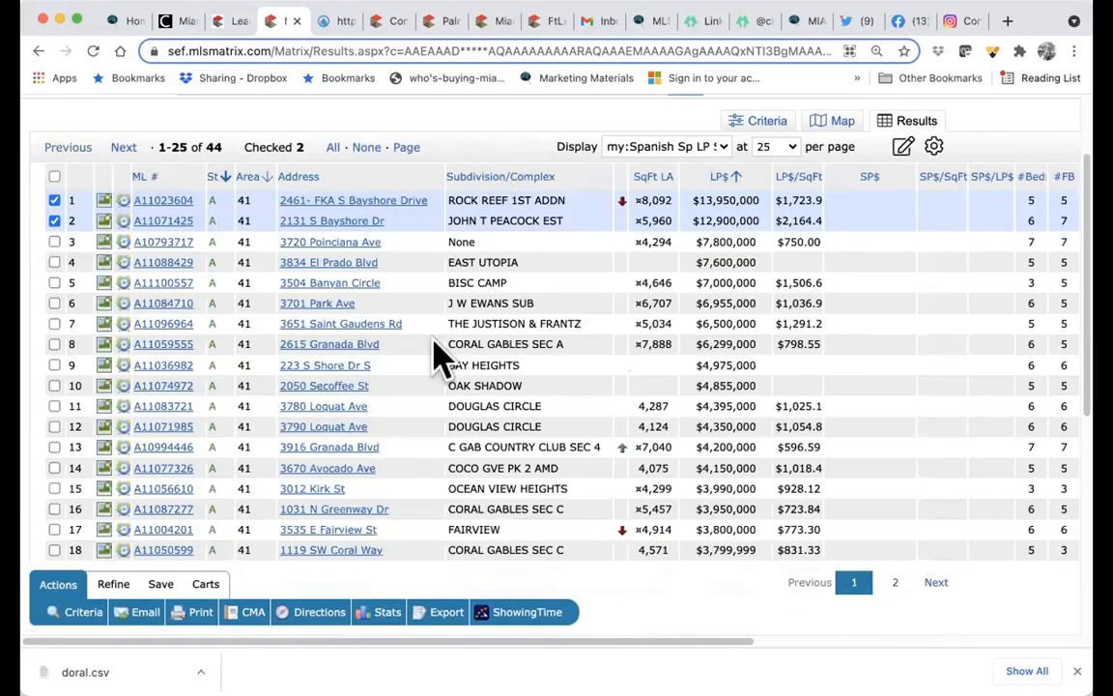
{"action": "scroll", "coordinate": [434, 341], "scroll_direction": "up", "scroll_amount": 2}
{"action": "scroll", "coordinate": [435, 341], "scroll_direction": "down", "scroll_amount": 2}
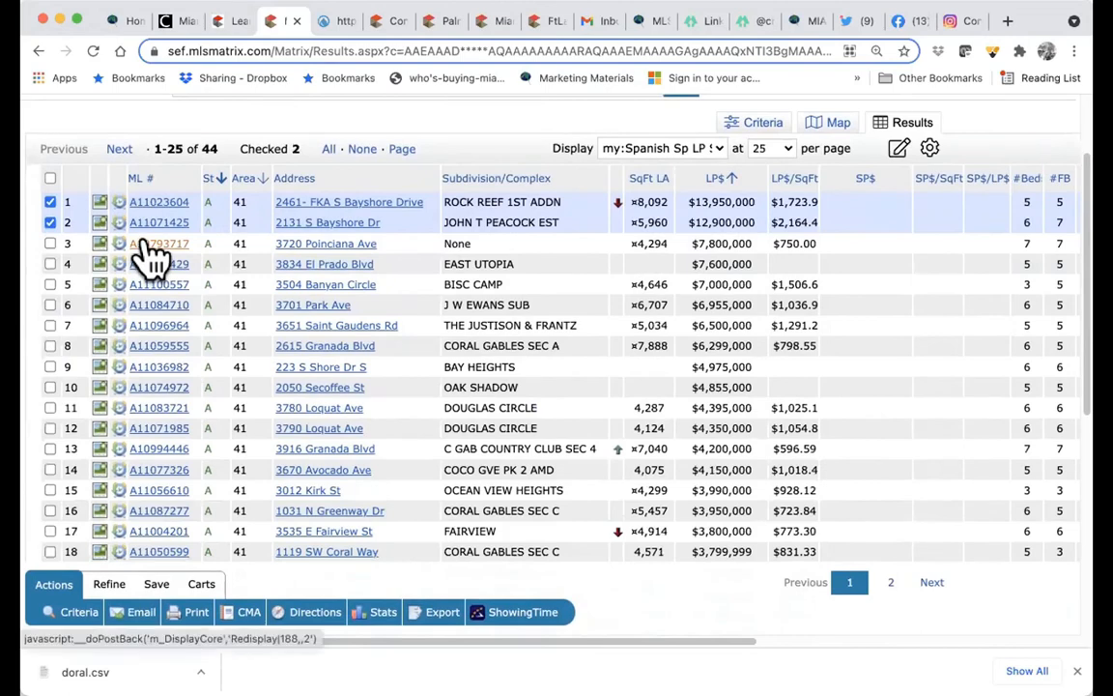
{"action": "left_click", "coordinate": [153, 245]}
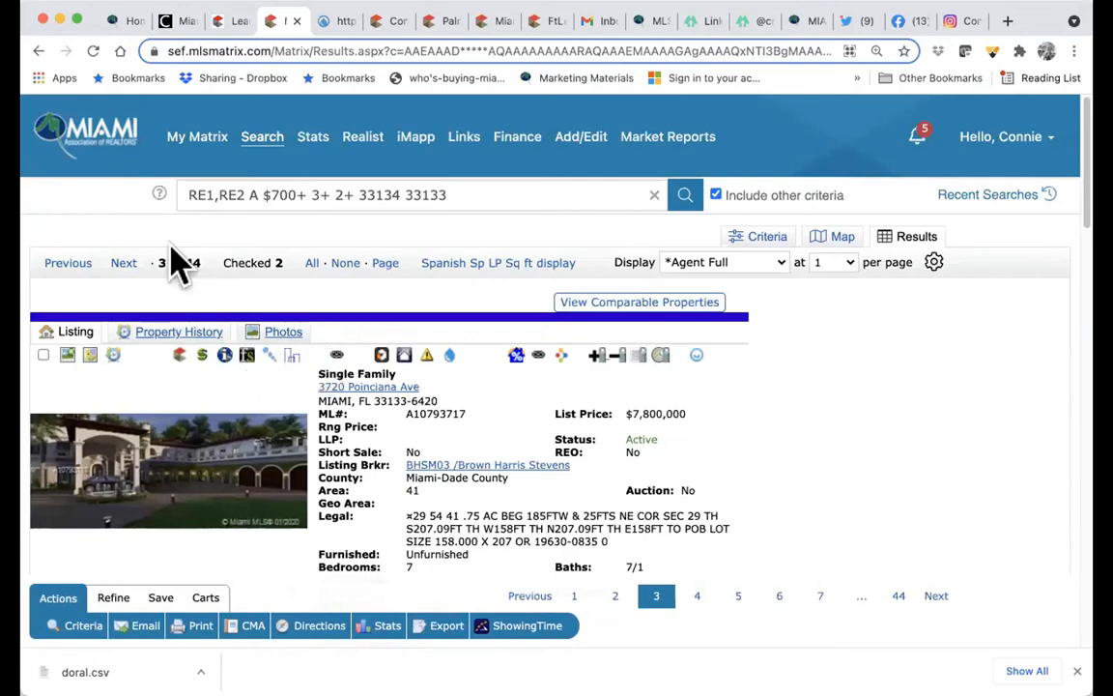
{"action": "left_click", "coordinate": [124, 263]}
{"action": "left_click", "coordinate": [124, 263]}
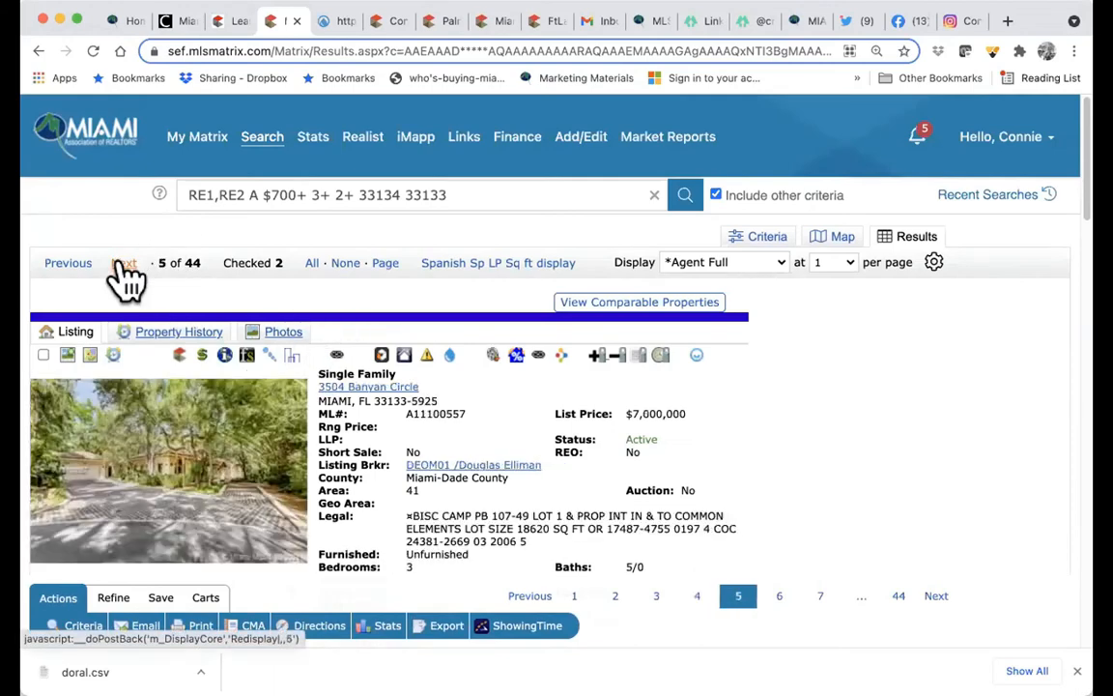
{"action": "left_click", "coordinate": [124, 263]}
{"action": "left_click", "coordinate": [124, 262]}
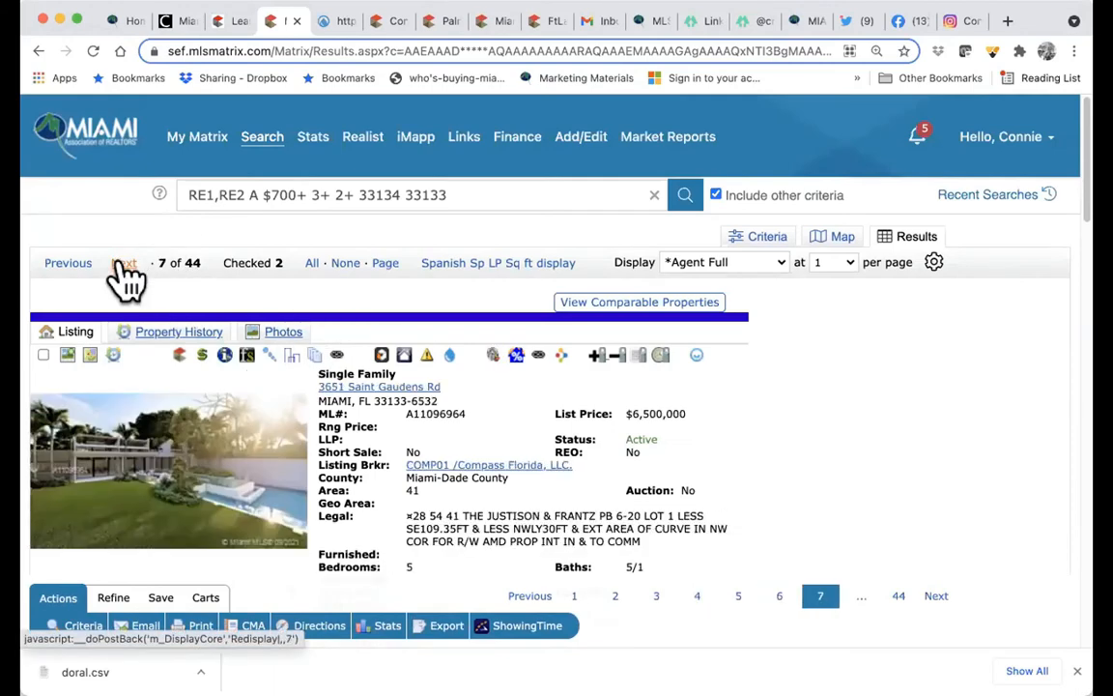
{"action": "left_click", "coordinate": [314, 357]}
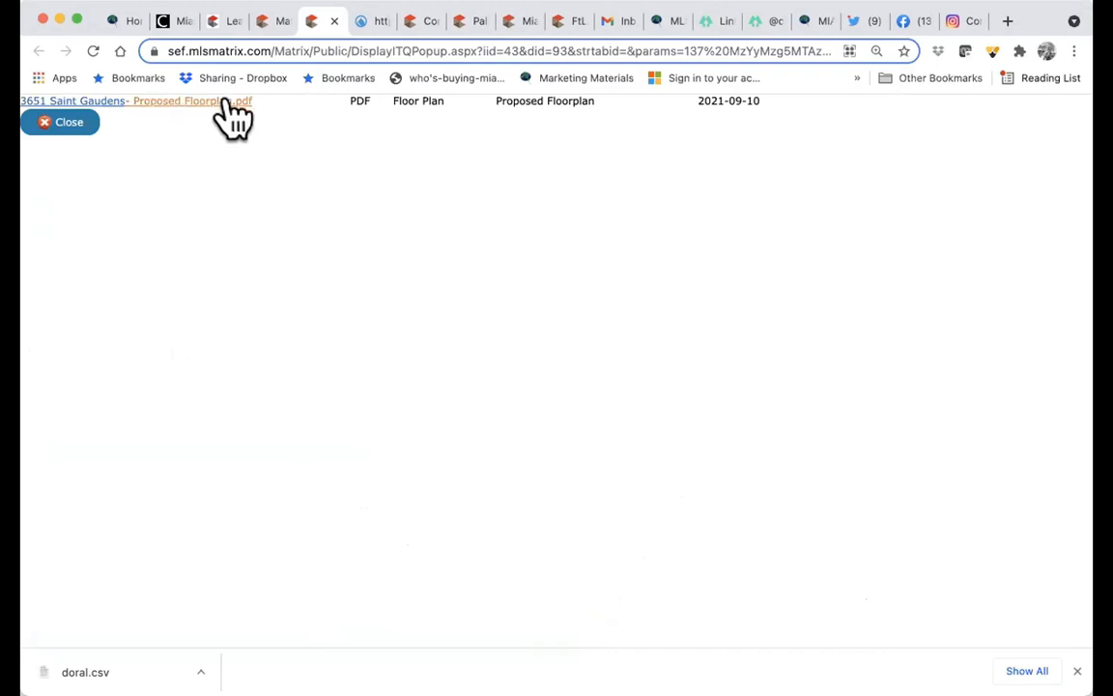
{"action": "left_click", "coordinate": [280, 26]}
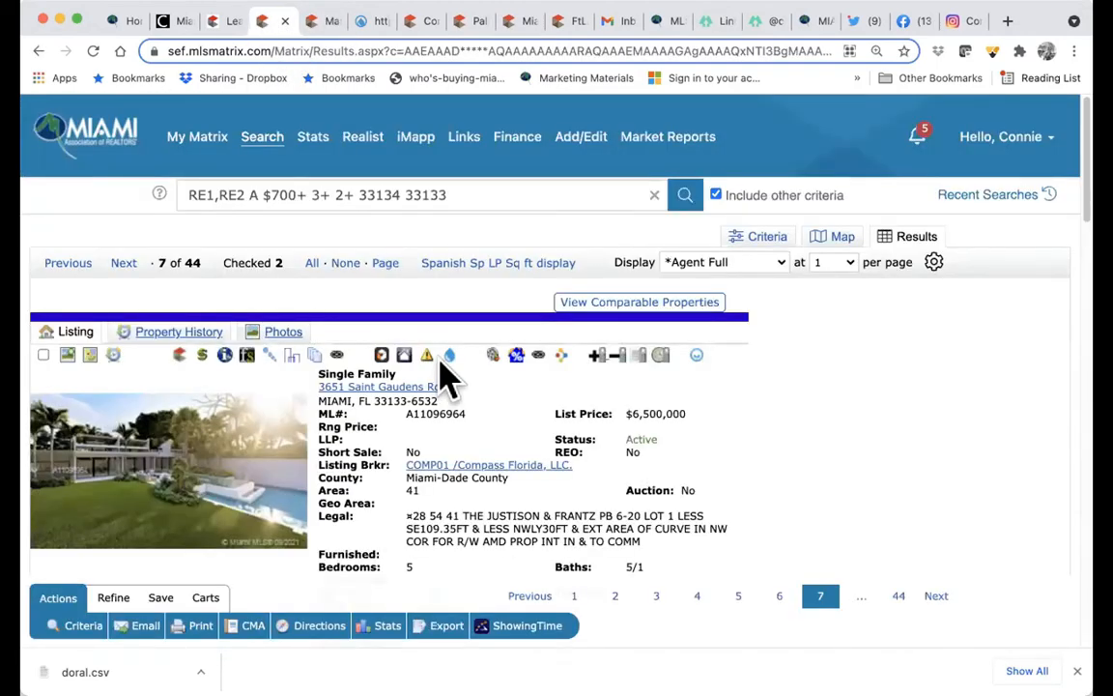
{"action": "left_click", "coordinate": [43, 357]}
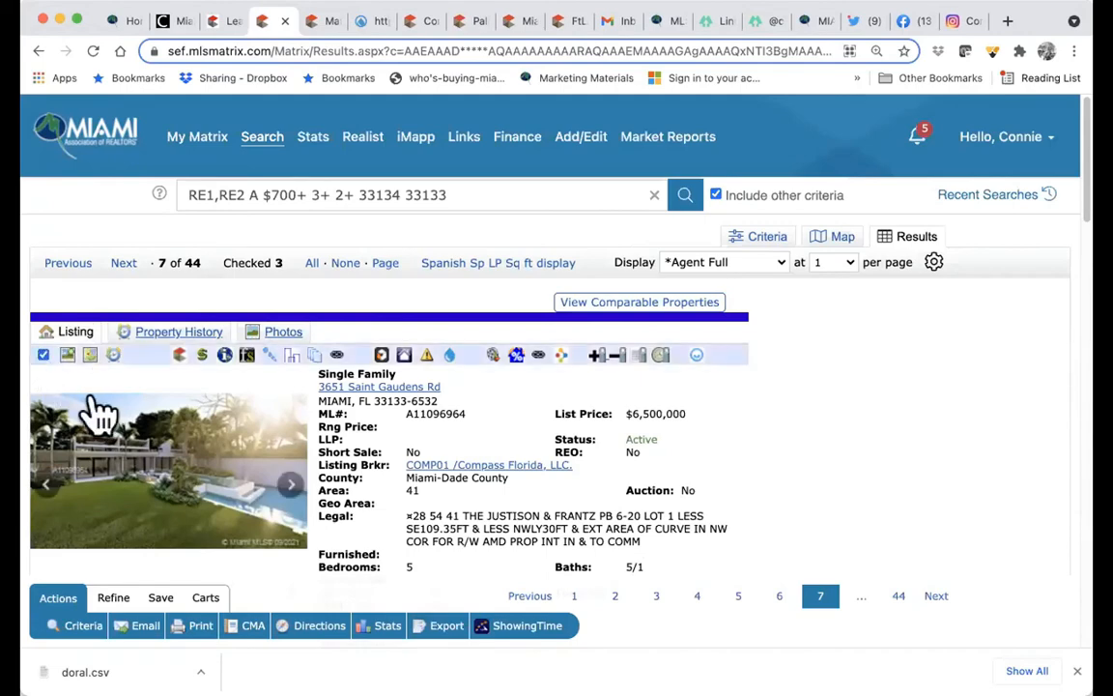
{"action": "left_click", "coordinate": [475, 264]}
{"action": "scroll", "coordinate": [329, 386], "scroll_direction": "down", "scroll_amount": 3}
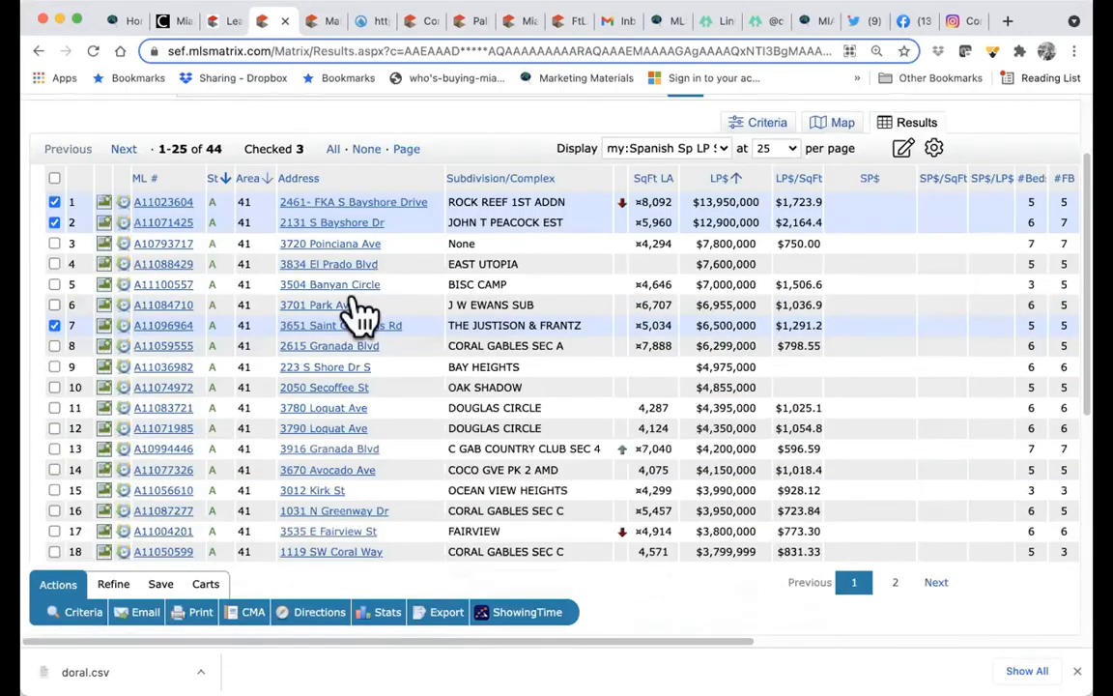
{"action": "scroll", "coordinate": [401, 459], "scroll_direction": "up", "scroll_amount": 5}
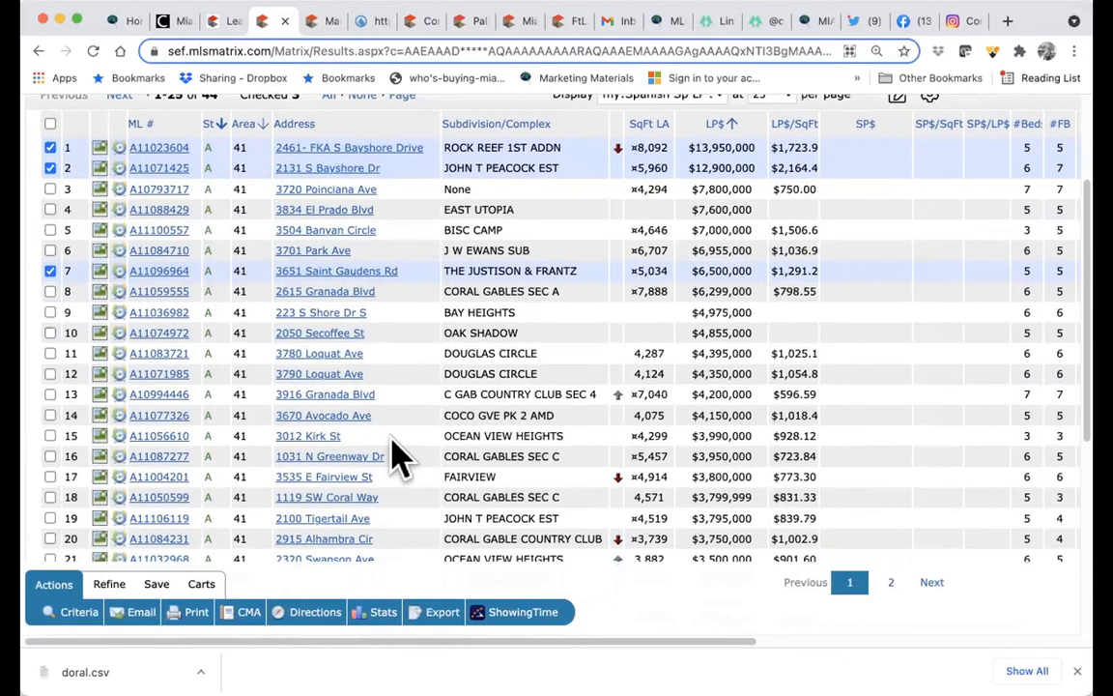
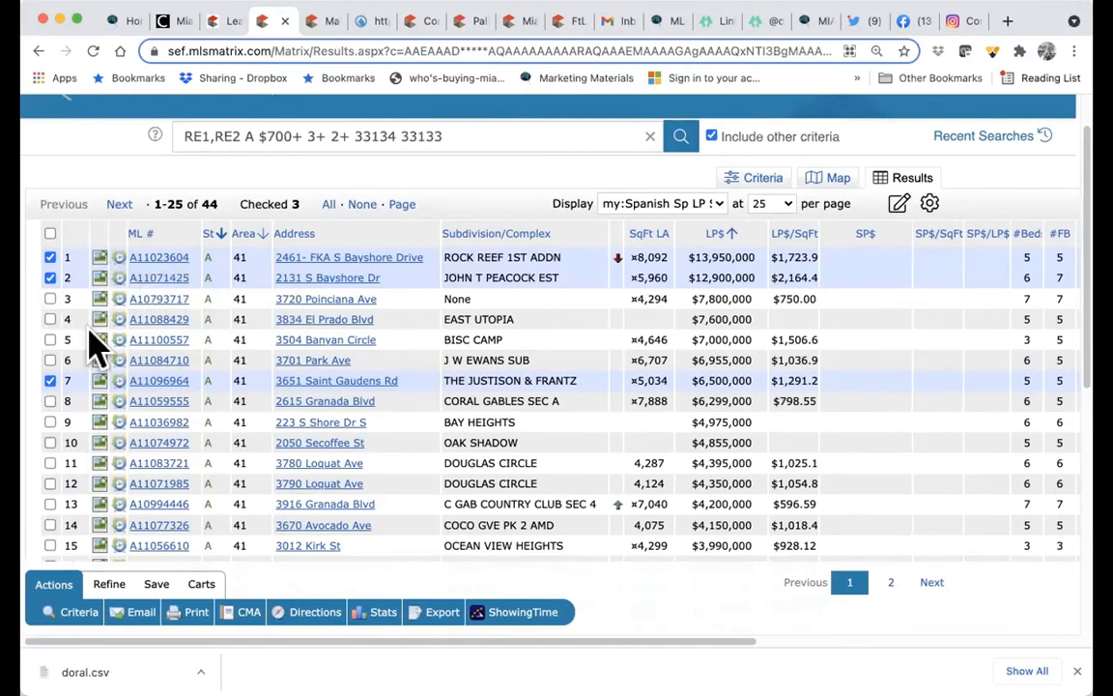
- Narrow the 44 search results down to only the three checked listings
{"action": "left_click", "coordinate": [112, 589]}
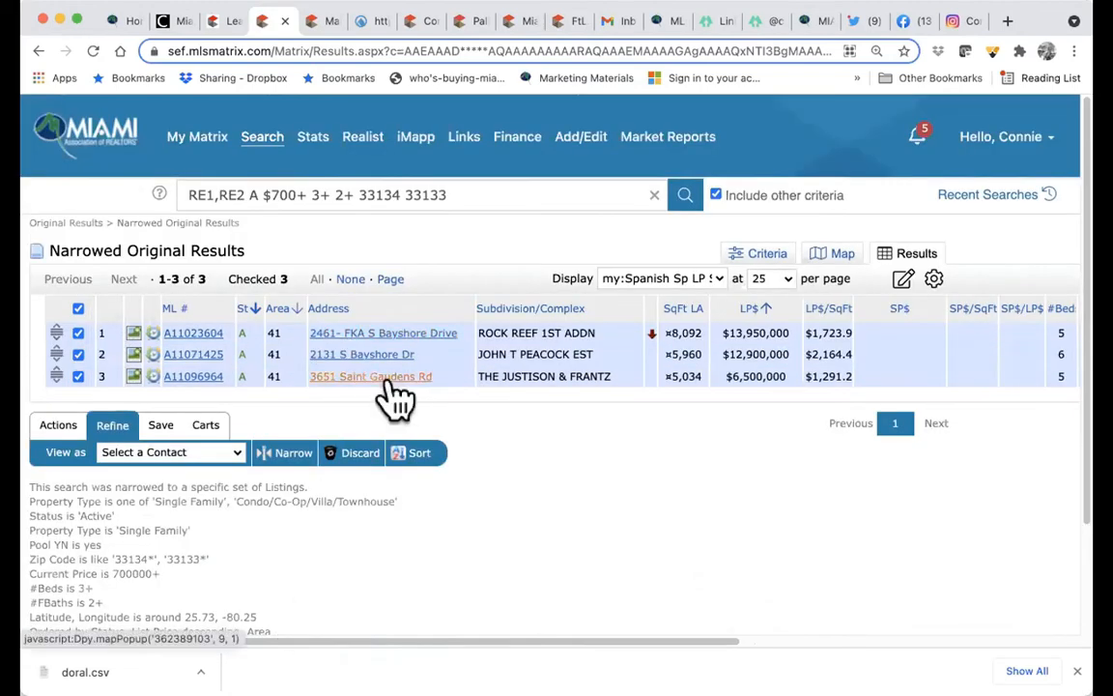
- Start an email of the three checked listings addressed to the saved family contact
{"action": "left_click", "coordinate": [58, 427]}
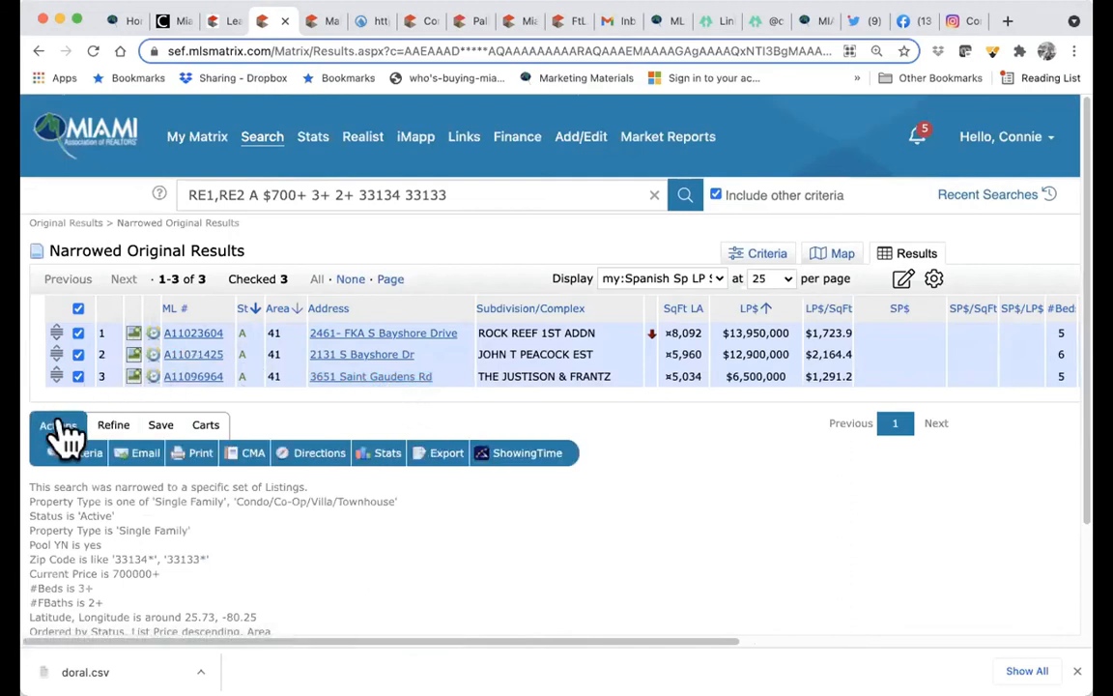
{"action": "left_click", "coordinate": [138, 456]}
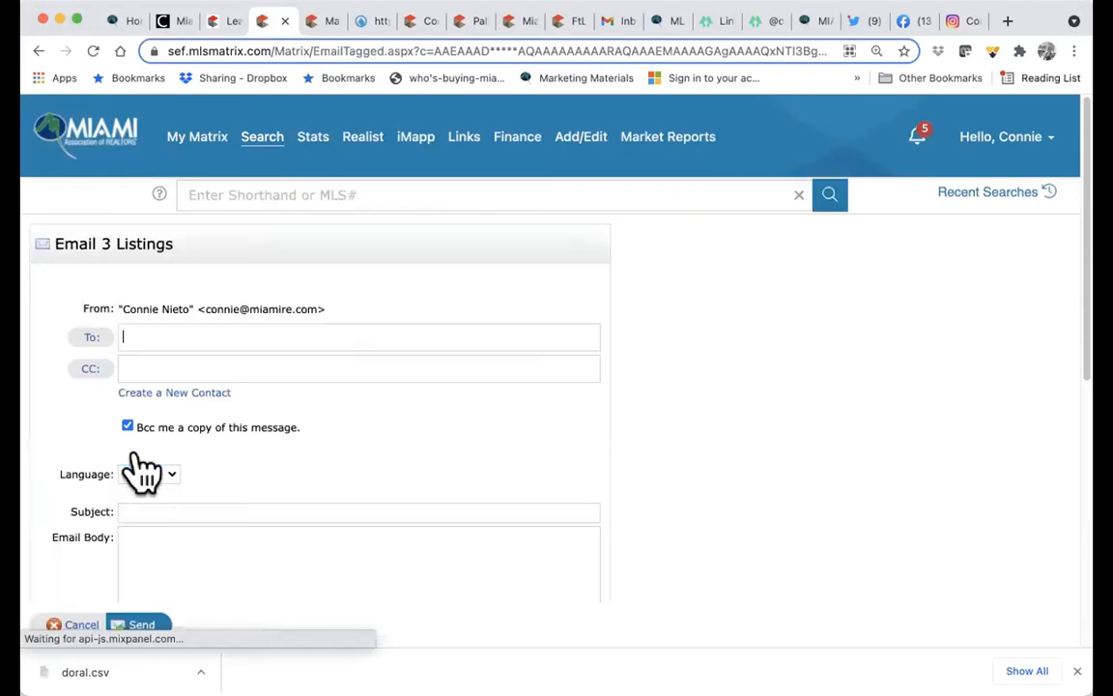
{"action": "left_click", "coordinate": [152, 334]}
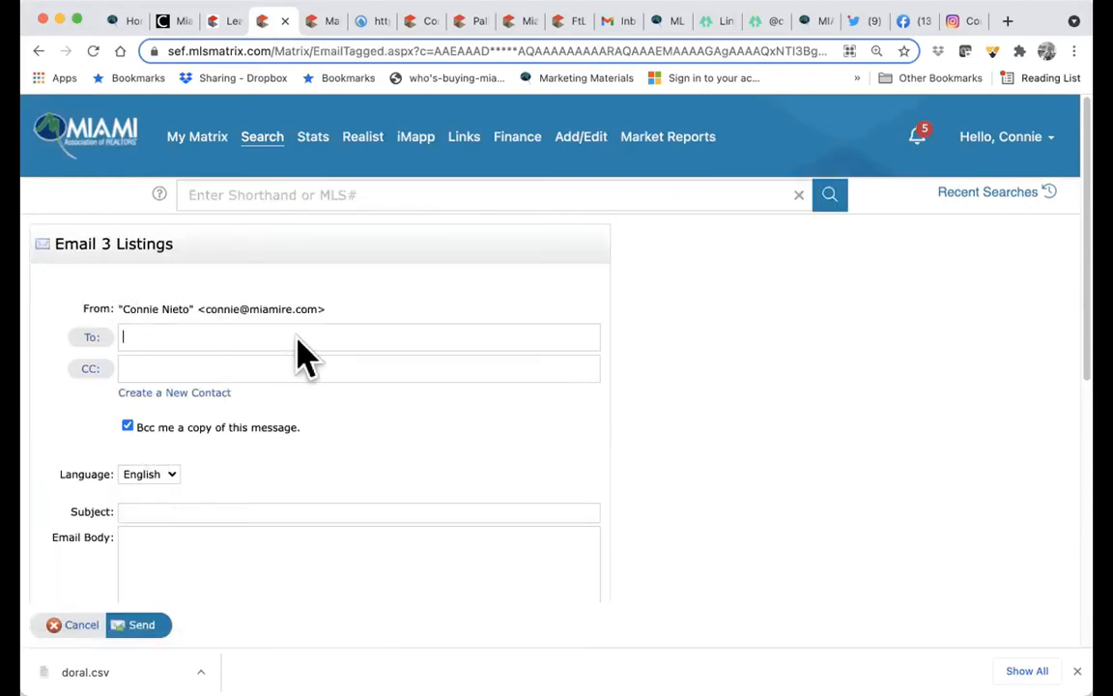
{"action": "type", "text": "nie"}
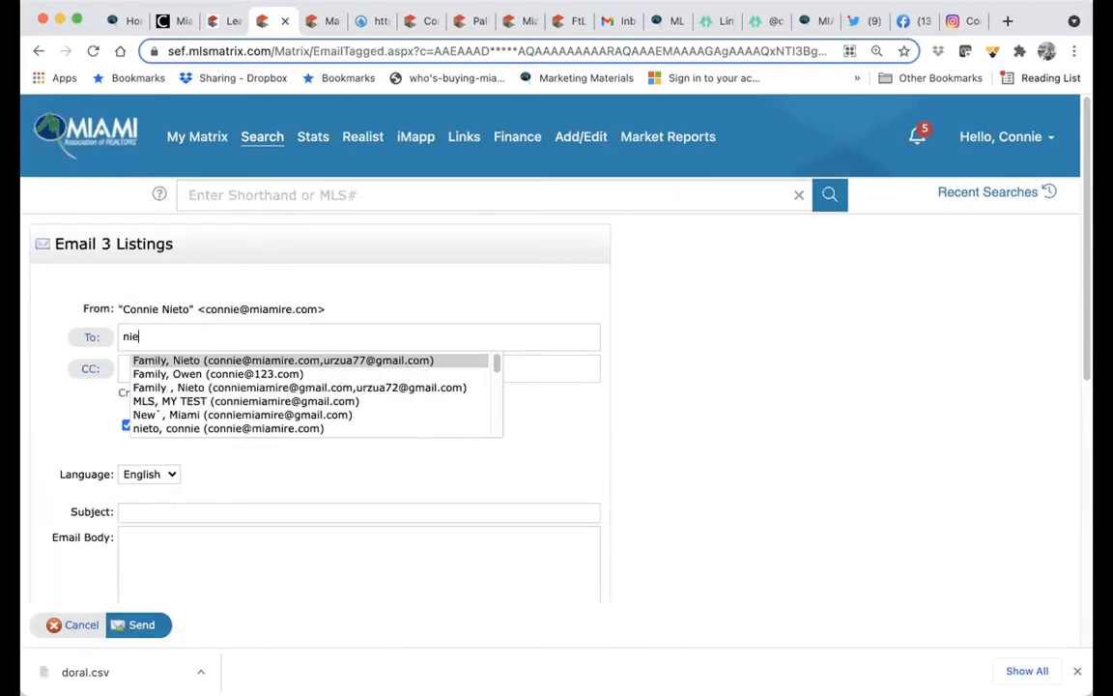
{"action": "left_click", "coordinate": [374, 358]}
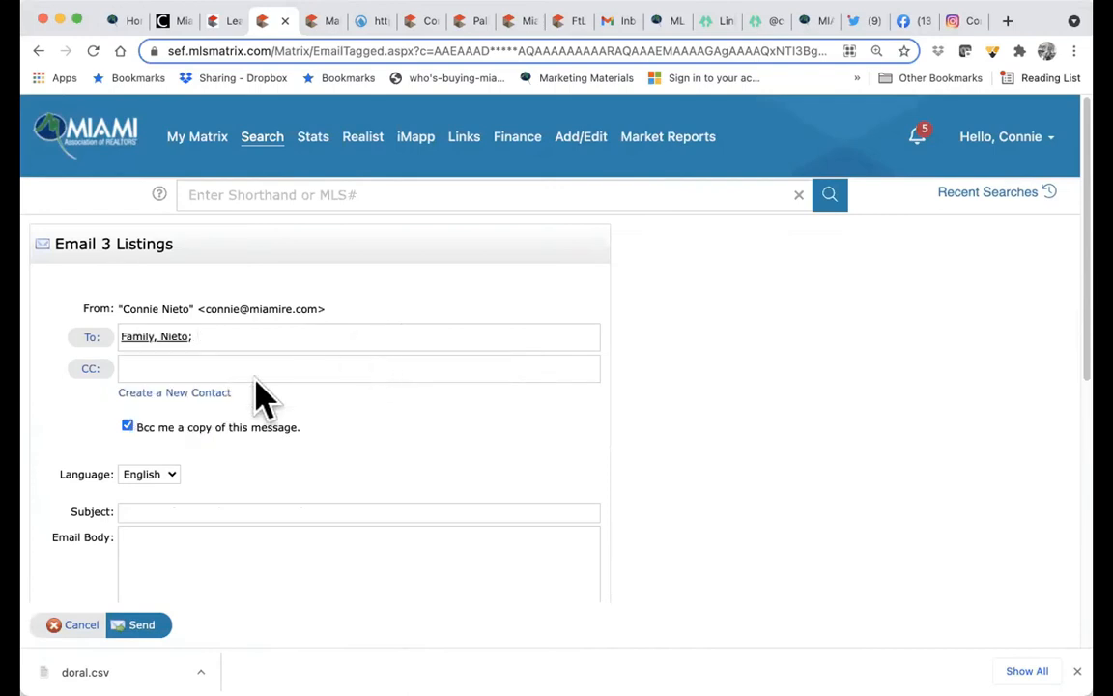
- Open the Create a New Contact form, look at its categories, then cancel it
{"action": "left_click", "coordinate": [184, 396]}
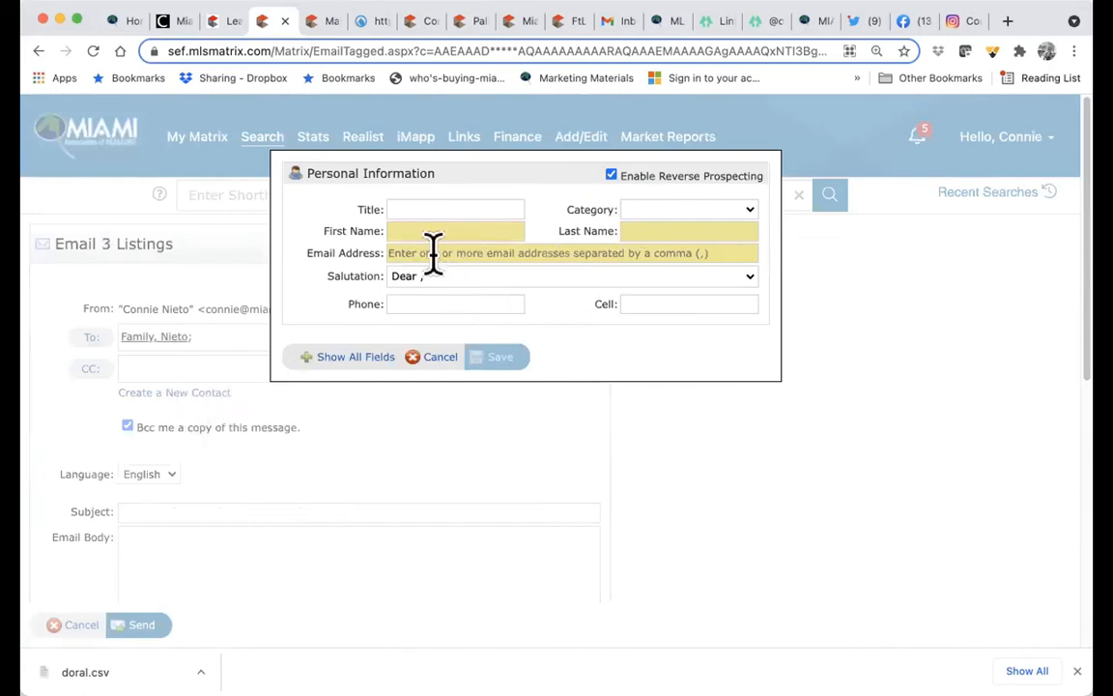
{"action": "left_click", "coordinate": [686, 215]}
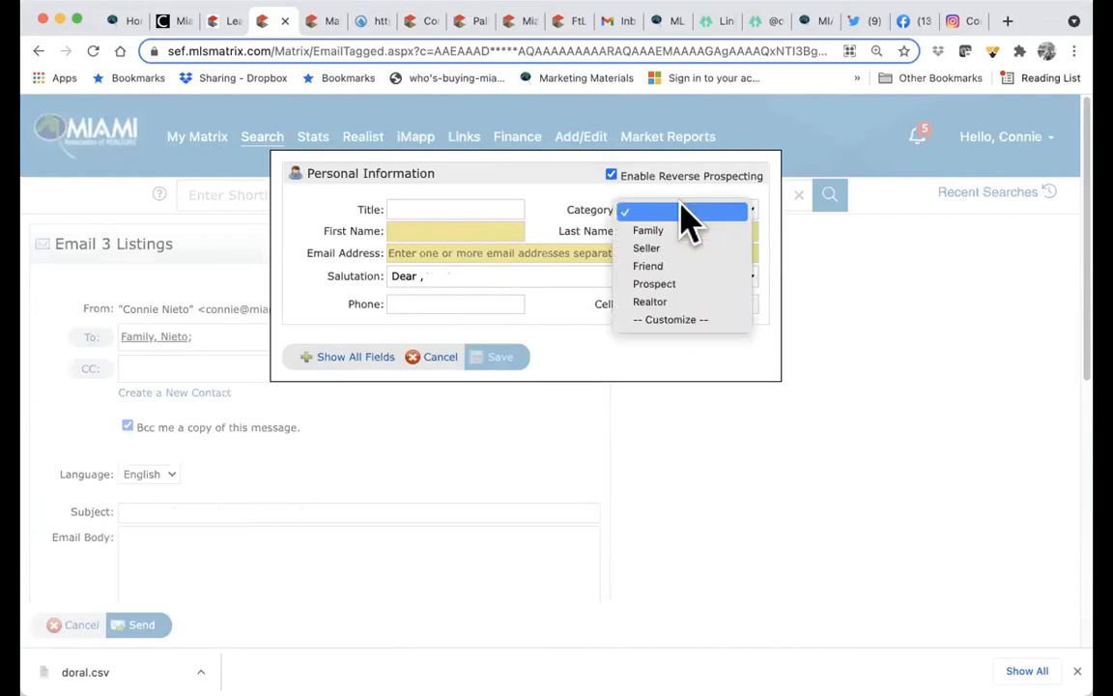
{"action": "left_click", "coordinate": [499, 272]}
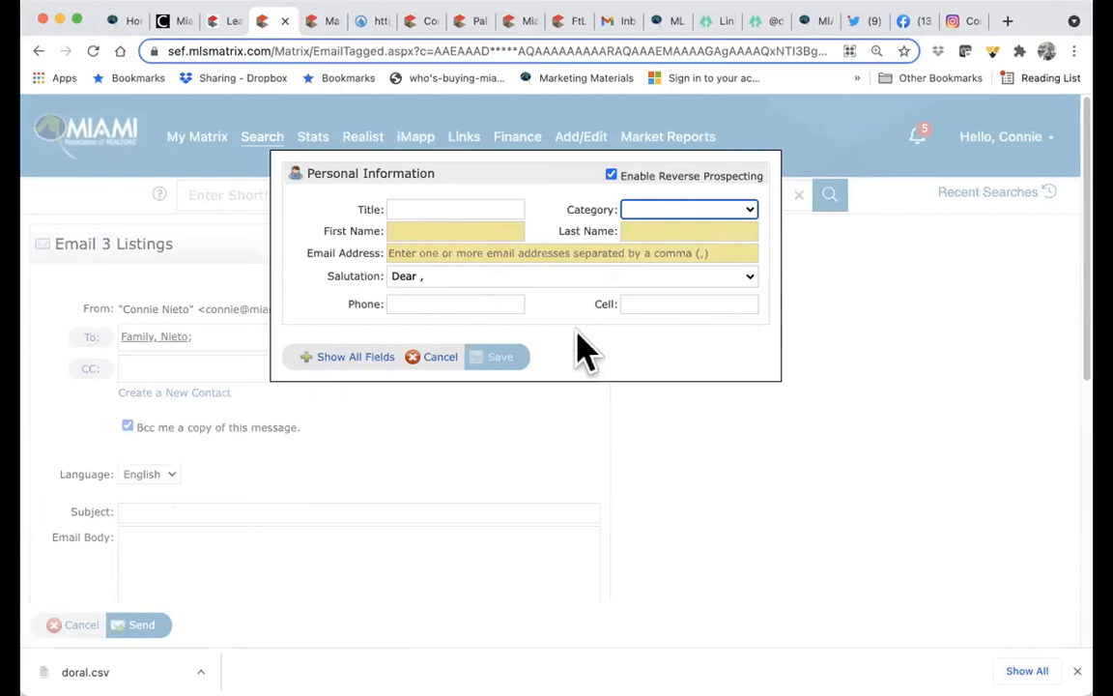
{"action": "left_click", "coordinate": [440, 357]}
{"action": "scroll", "coordinate": [355, 435], "scroll_direction": "down", "scroll_amount": 2}
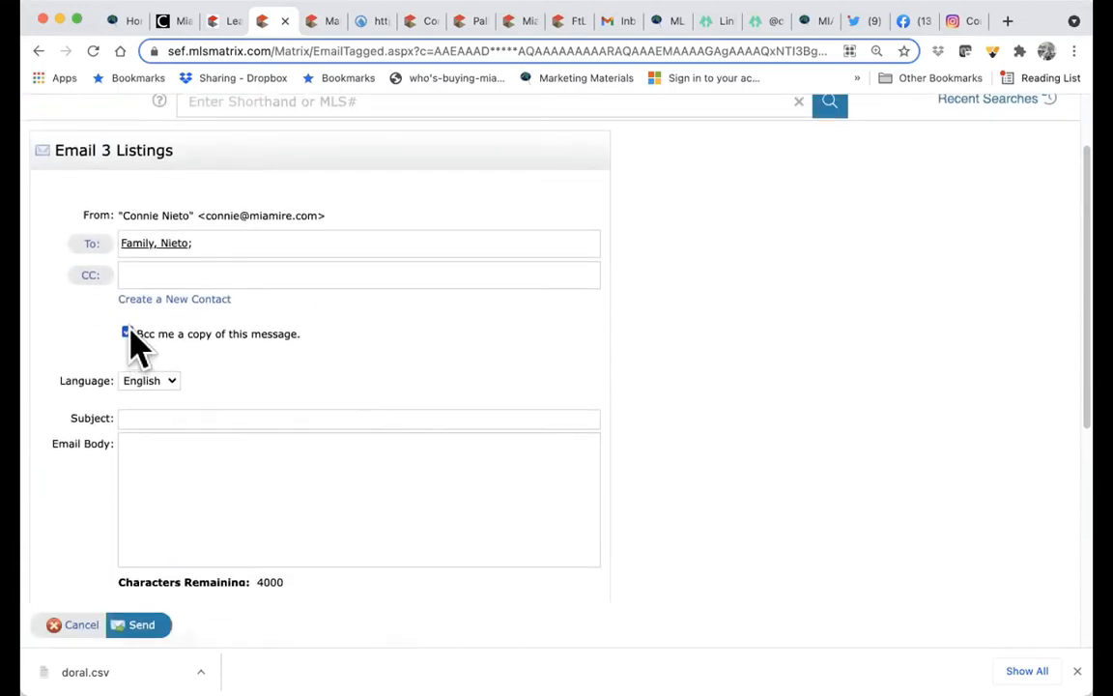
- Enter subject 'homes in area discussed', write a short message, and send the email
{"action": "left_click", "coordinate": [154, 417]}
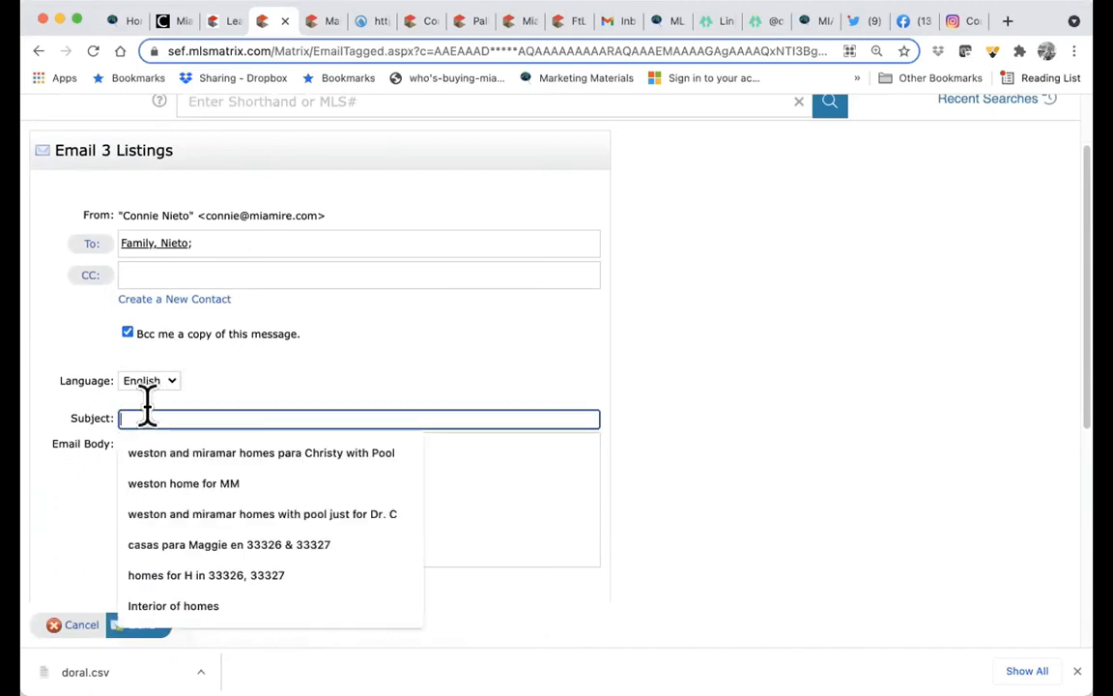
{"action": "type", "text": "homes in area discussed"}
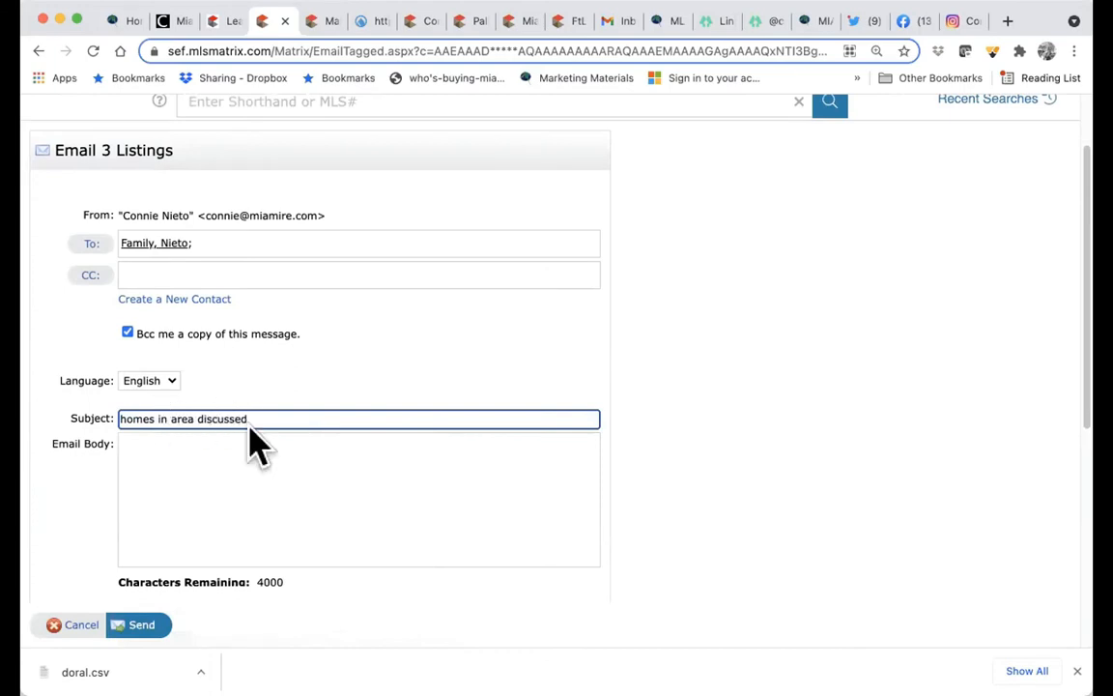
{"action": "left_click", "coordinate": [218, 445]}
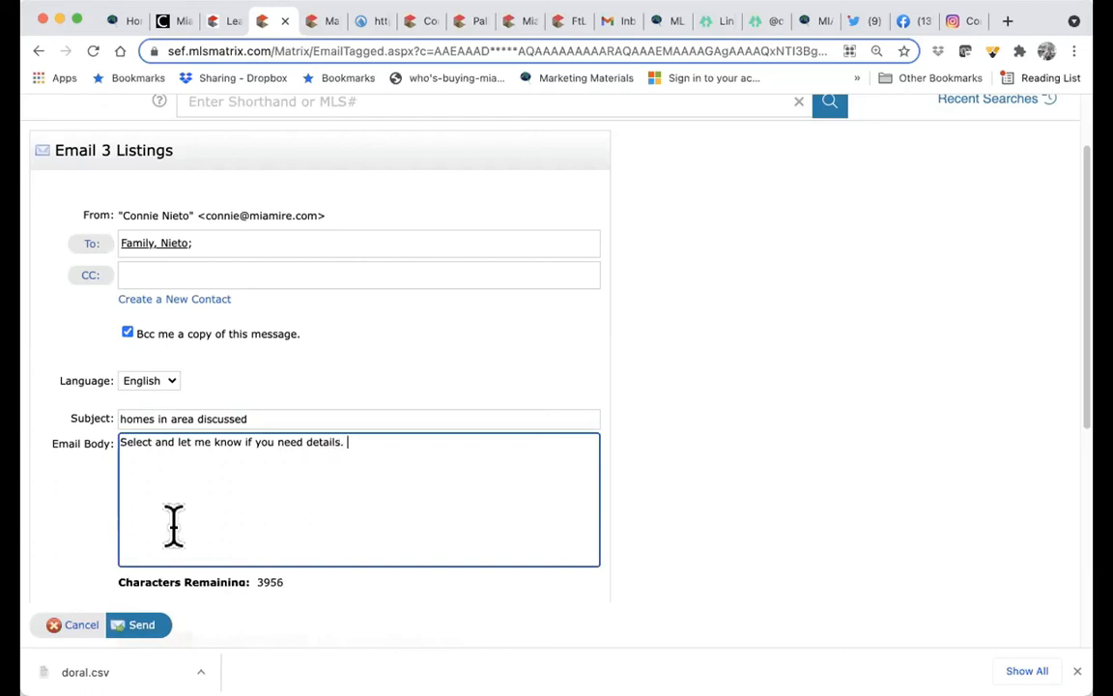
{"action": "scroll", "coordinate": [193, 532], "scroll_direction": "down", "scroll_amount": 5}
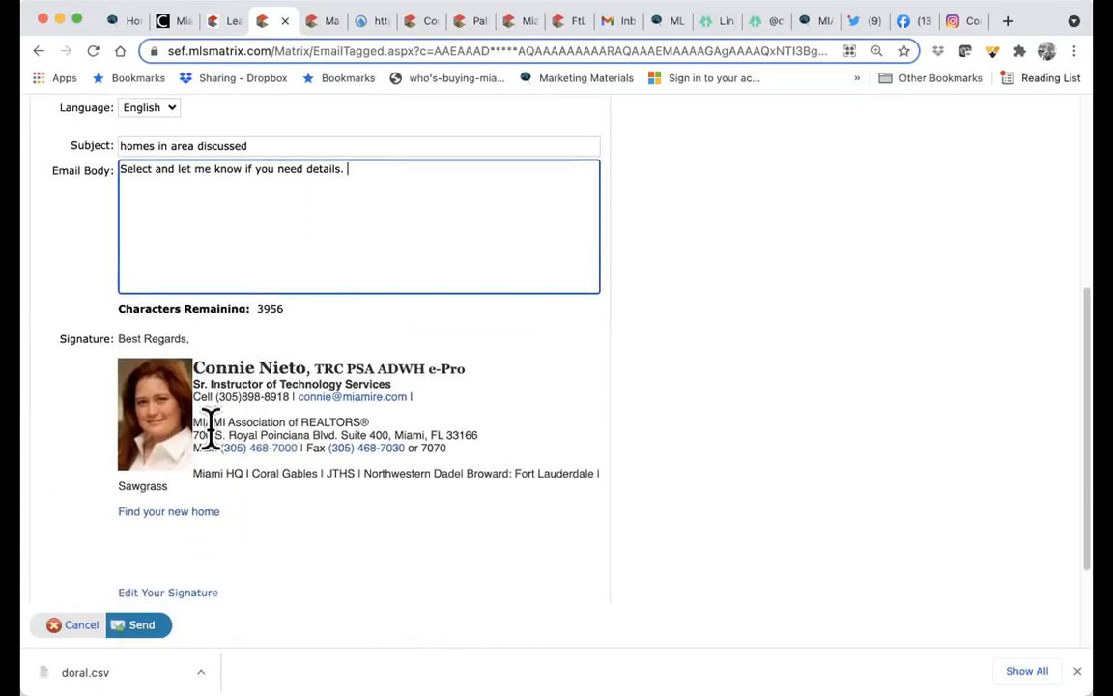
{"action": "left_click", "coordinate": [142, 627]}
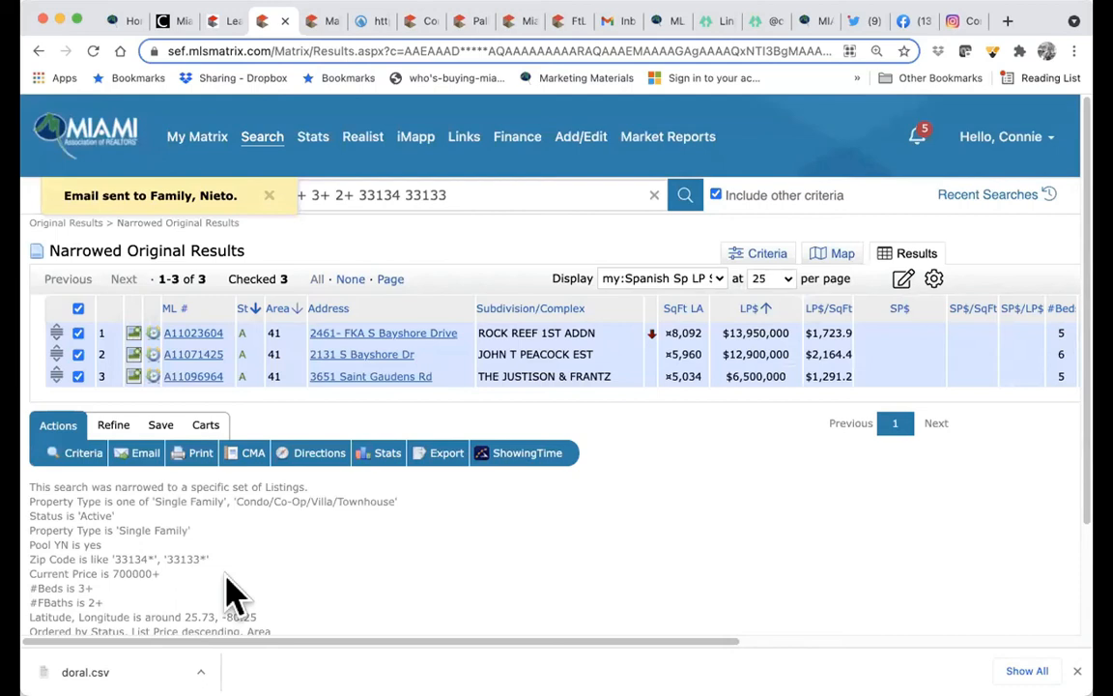
- Save the narrowed search as 'area near cg and coconut grove', linked to a contact
{"action": "left_click", "coordinate": [166, 430]}
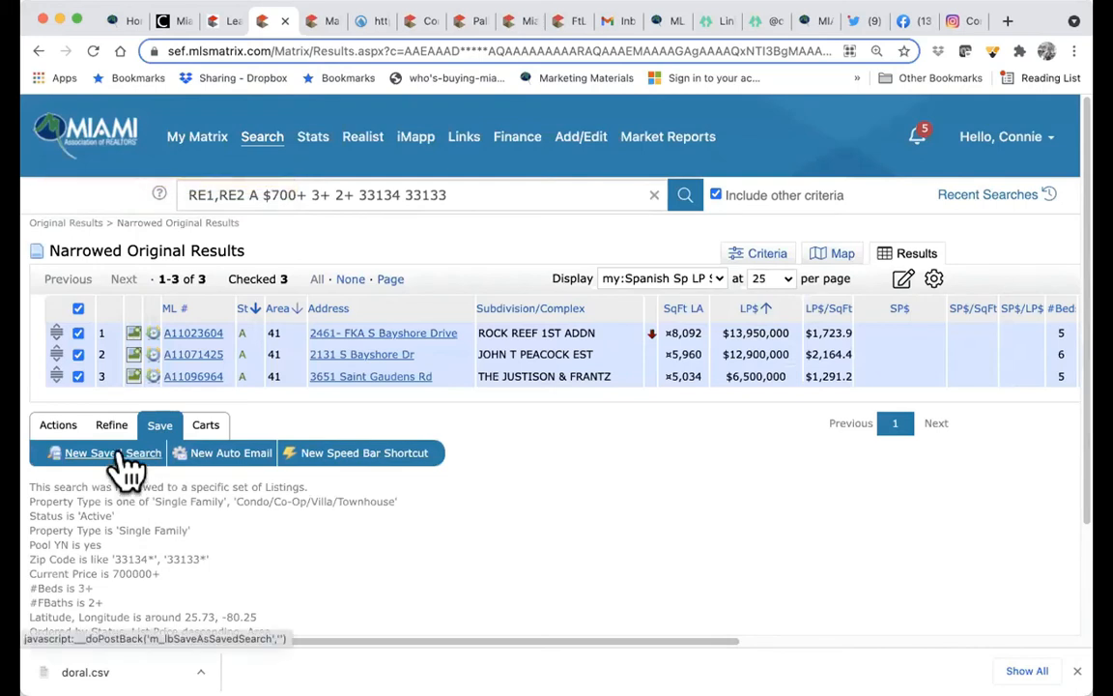
{"action": "left_click", "coordinate": [120, 458]}
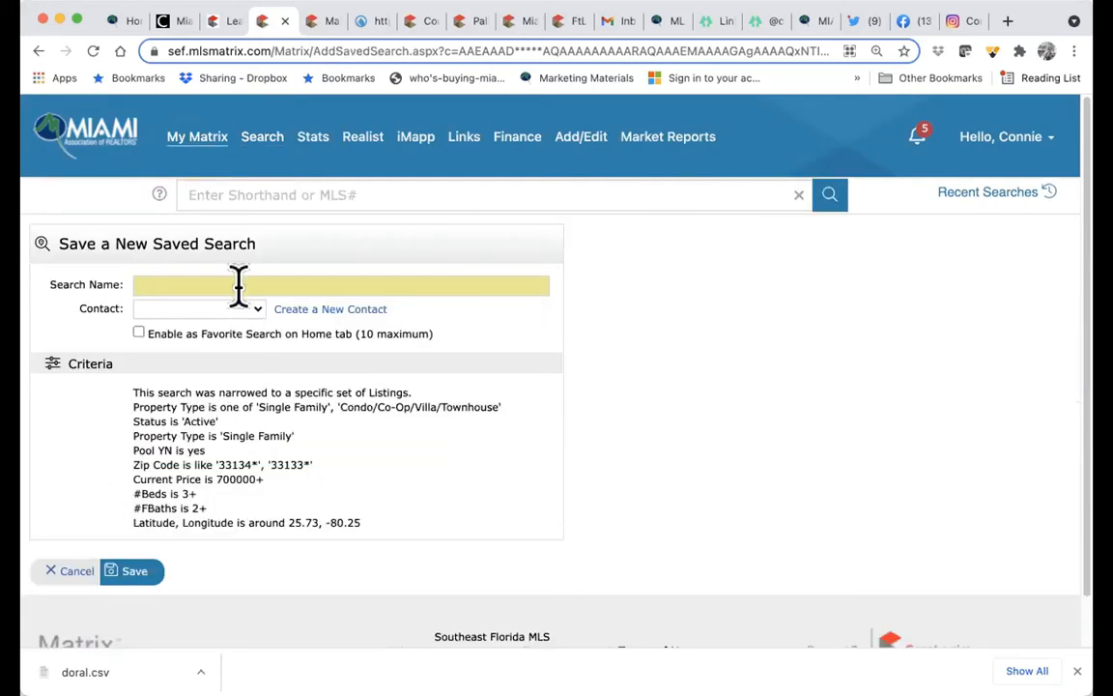
{"action": "left_click", "coordinate": [235, 284]}
{"action": "type", "text": "area near cg and coconut grove"}
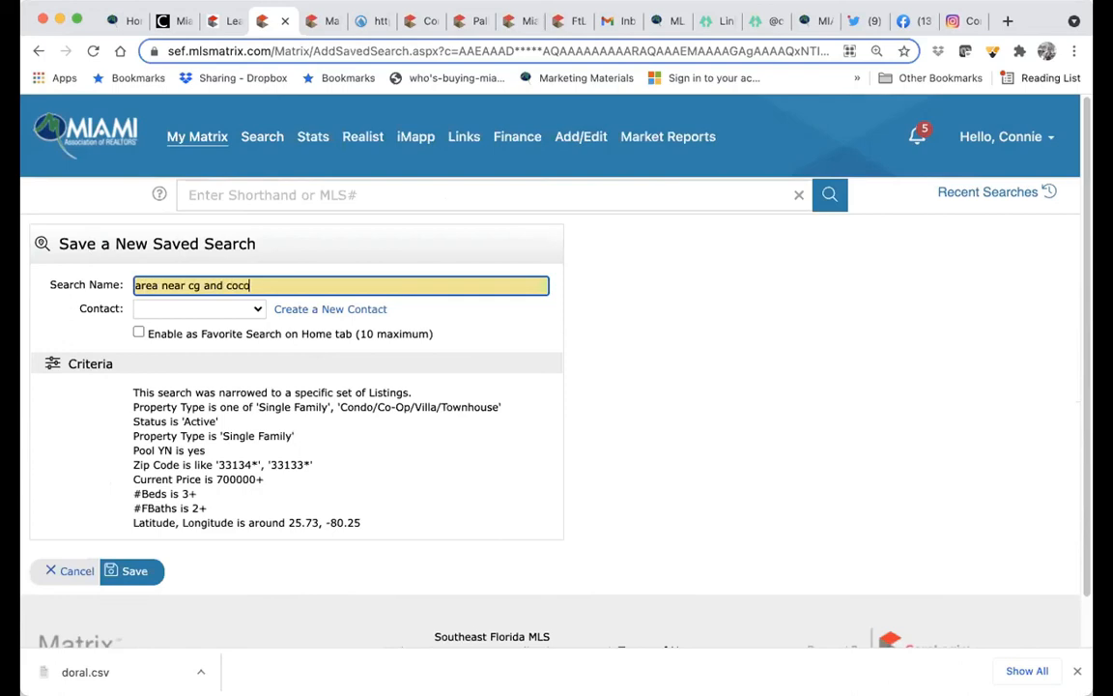
{"action": "left_click", "coordinate": [257, 309]}
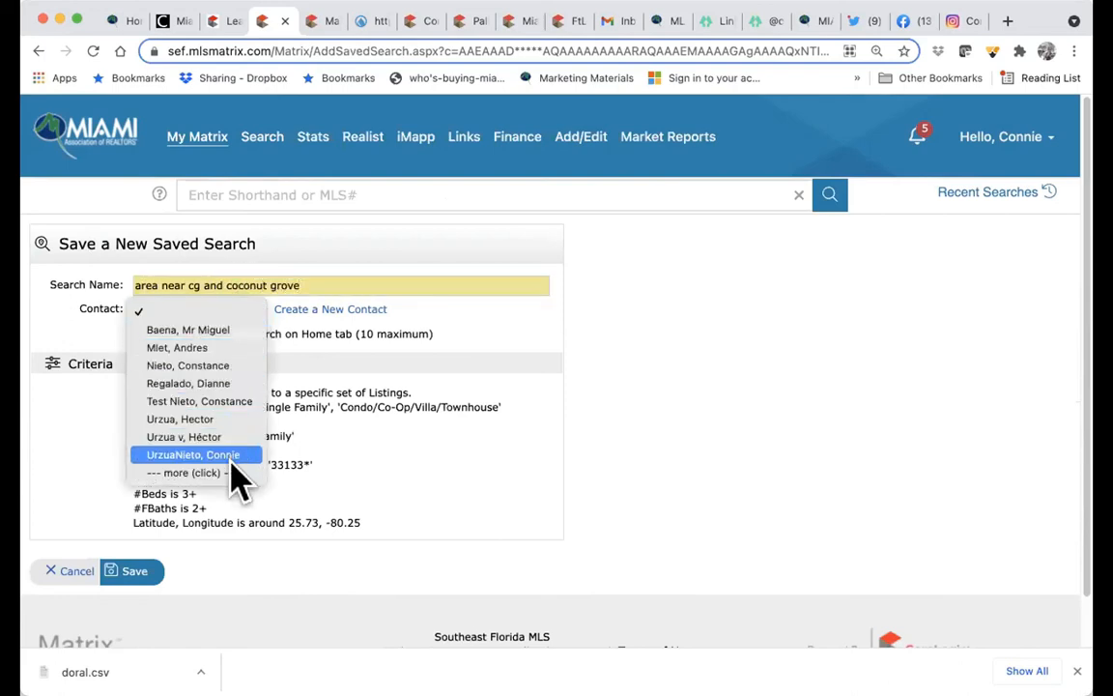
{"action": "left_click", "coordinate": [228, 372]}
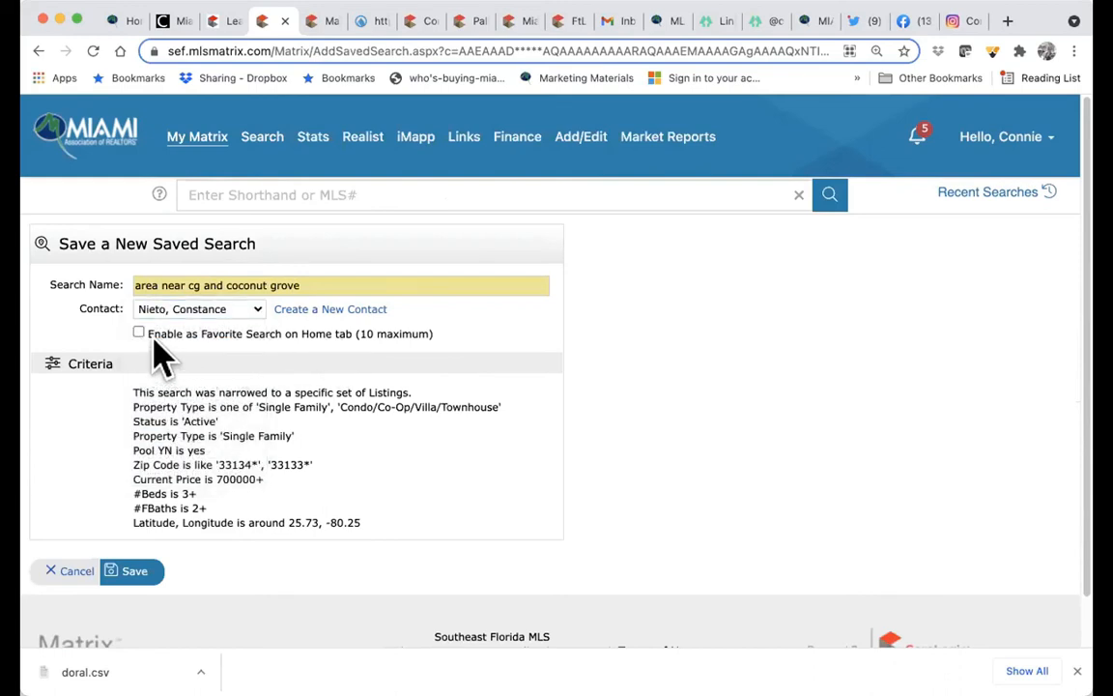
{"action": "left_click", "coordinate": [135, 572]}
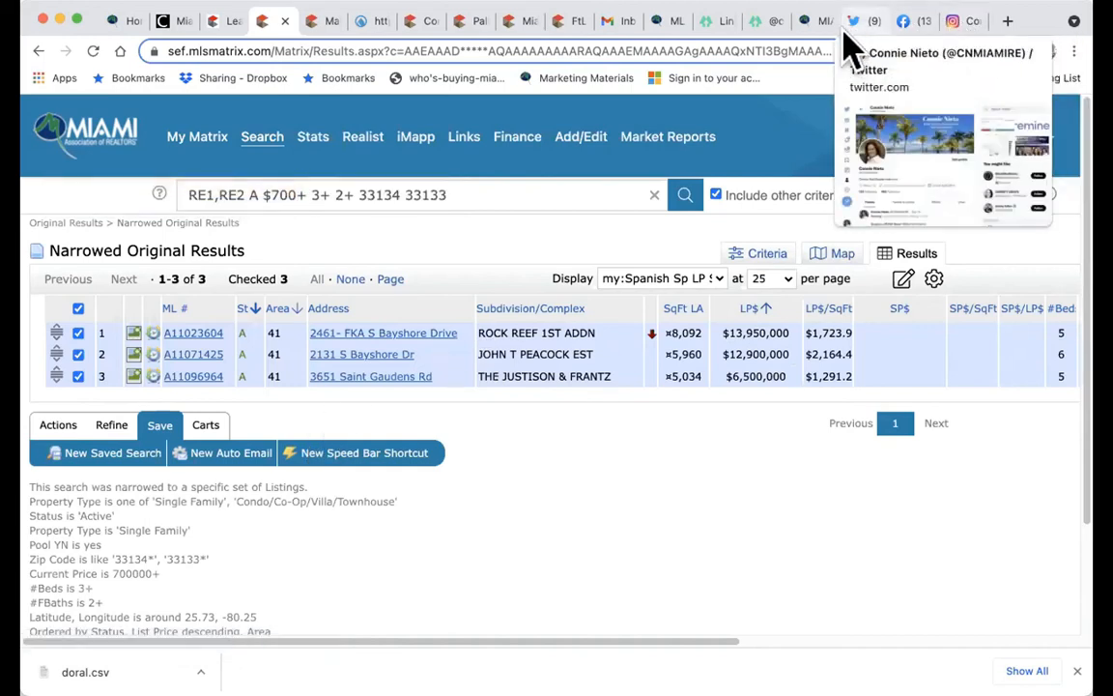
{"action": "left_click", "coordinate": [607, 22]}
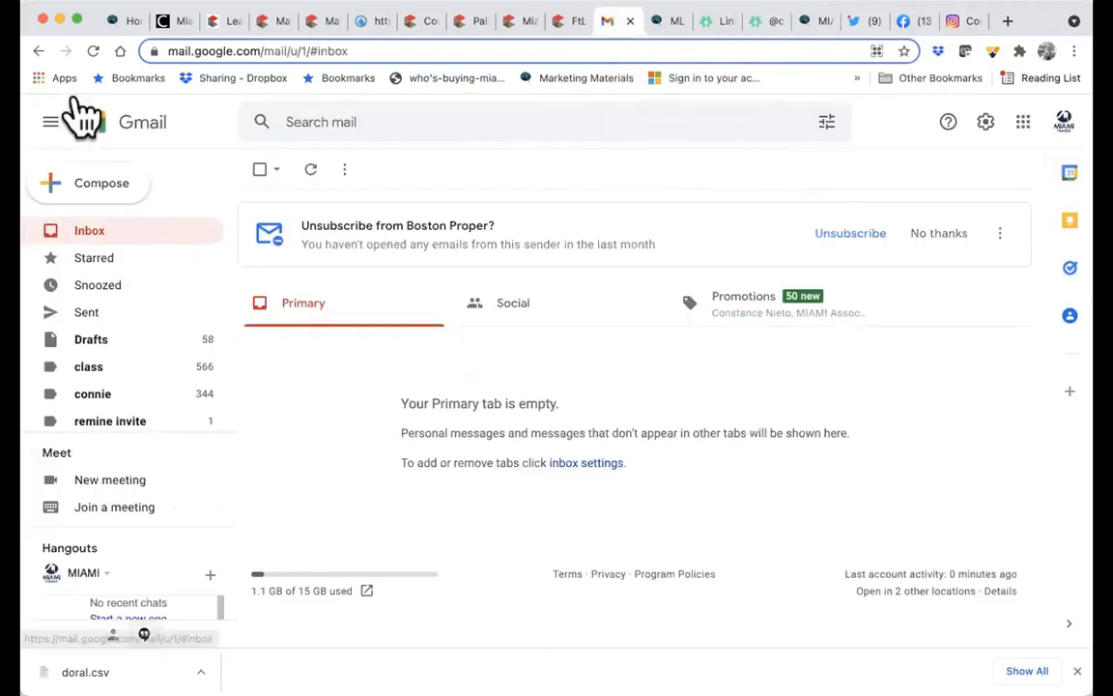
{"action": "left_click", "coordinate": [94, 51]}
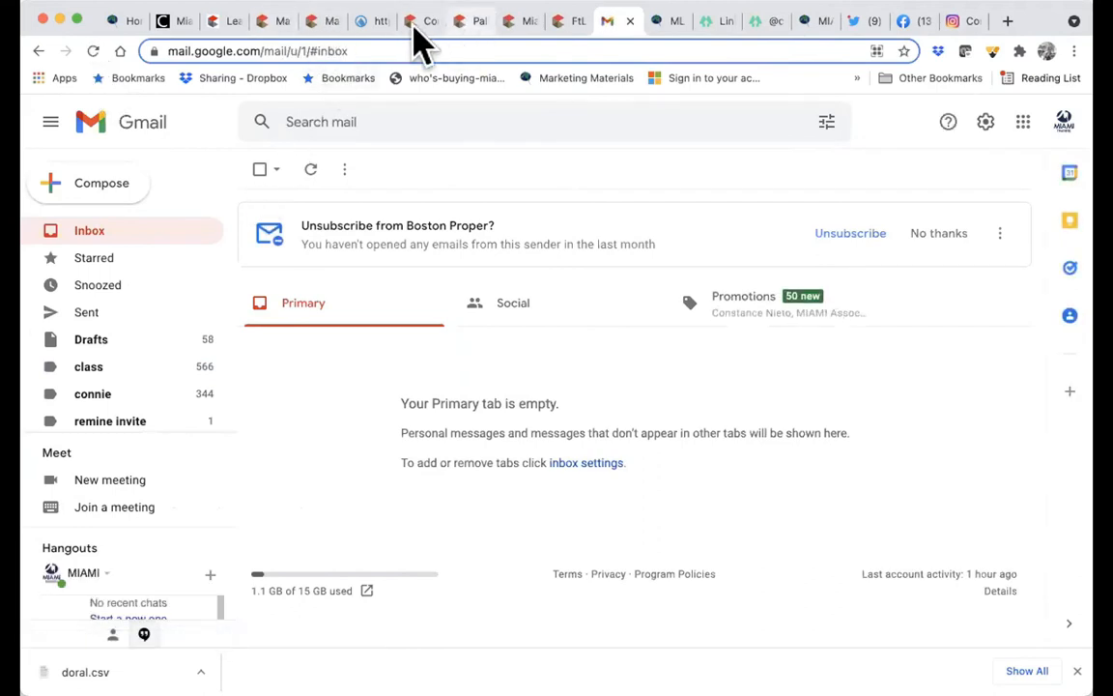
{"action": "left_click", "coordinate": [271, 37]}
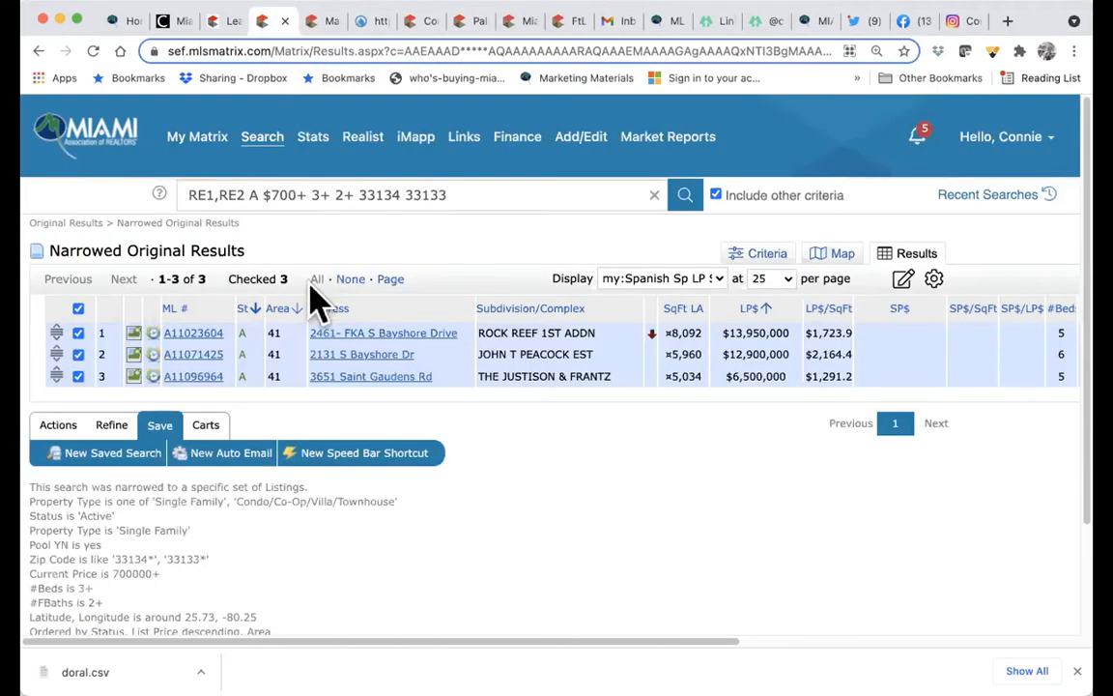
- Start another email of the three listings addressed to the client's e-mail address
{"action": "left_click", "coordinate": [58, 425]}
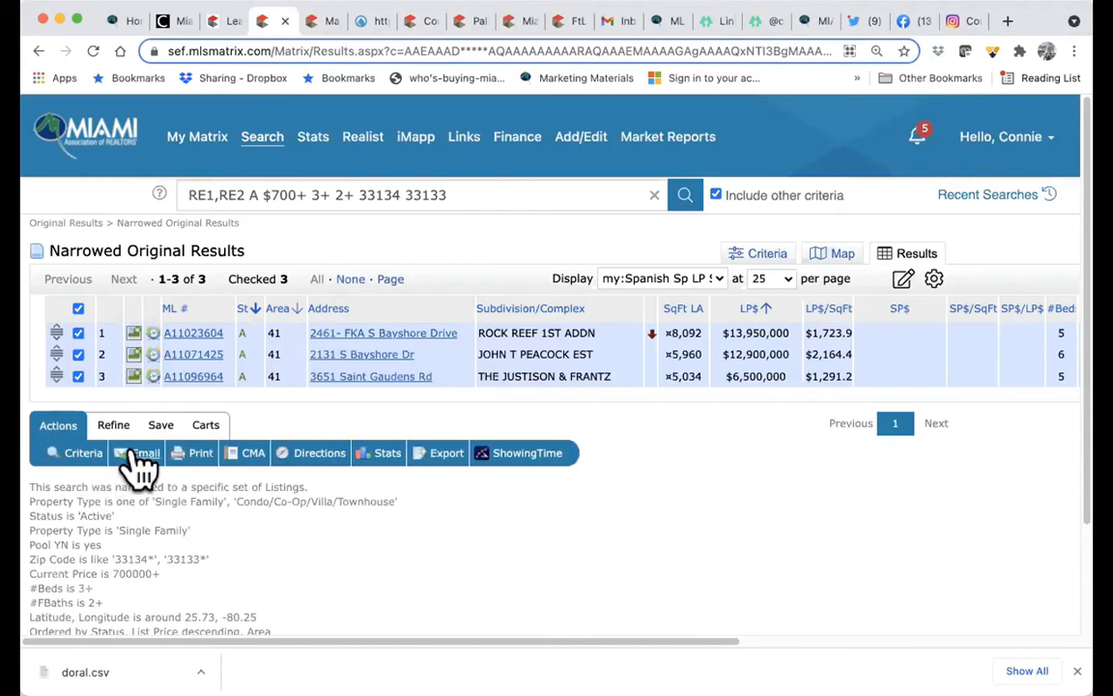
{"action": "left_click", "coordinate": [139, 454]}
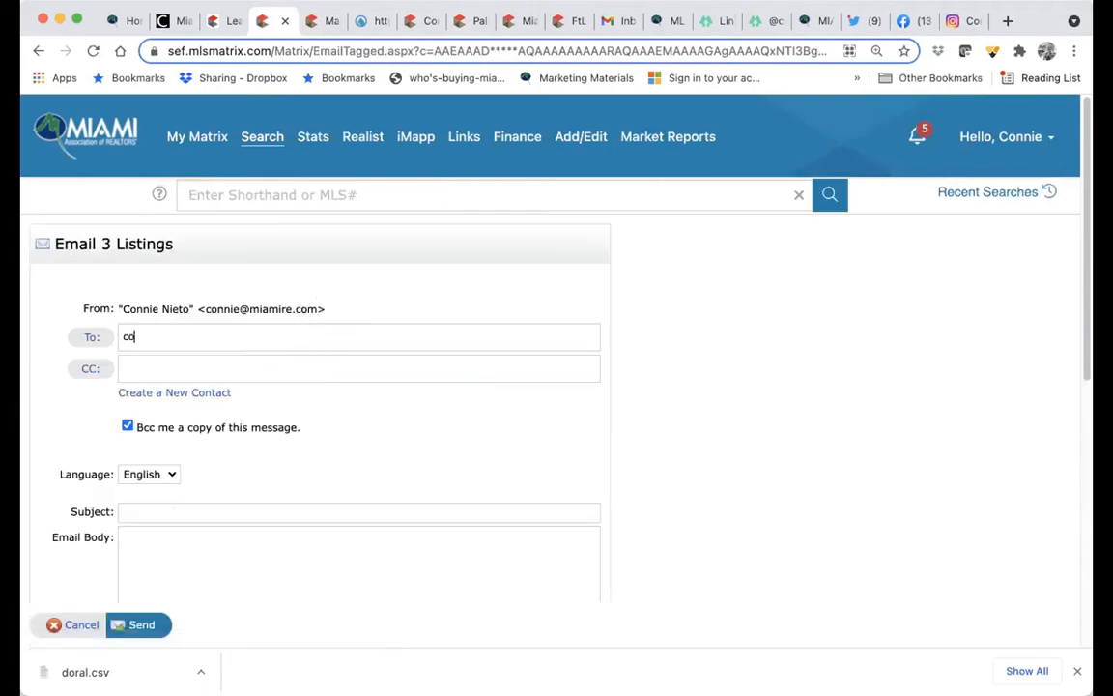
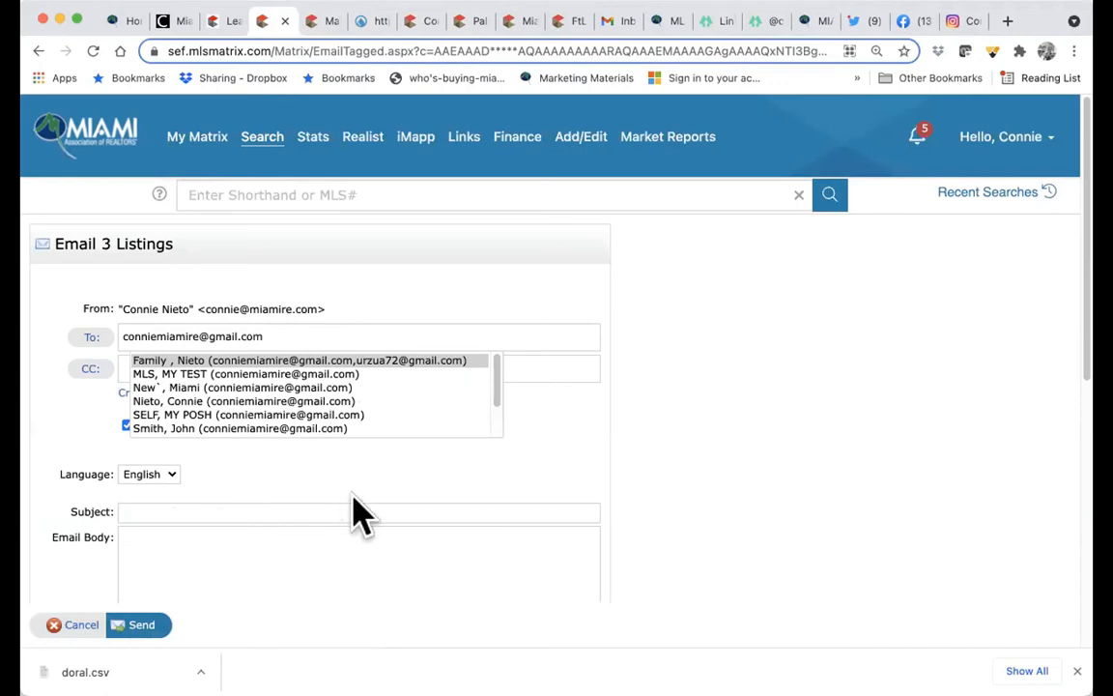
{"action": "key", "text": "Escape"}
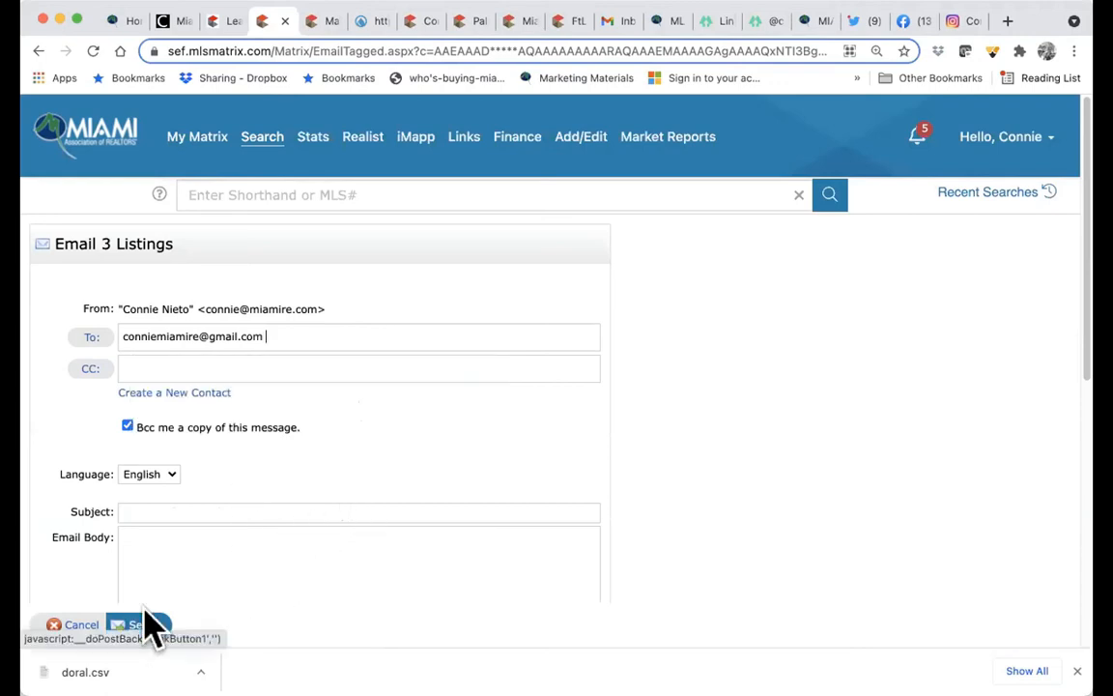
- Give the email subject 'sample' and body 'see it', then send it
{"action": "left_click", "coordinate": [224, 511]}
{"action": "type", "text": "sample"}
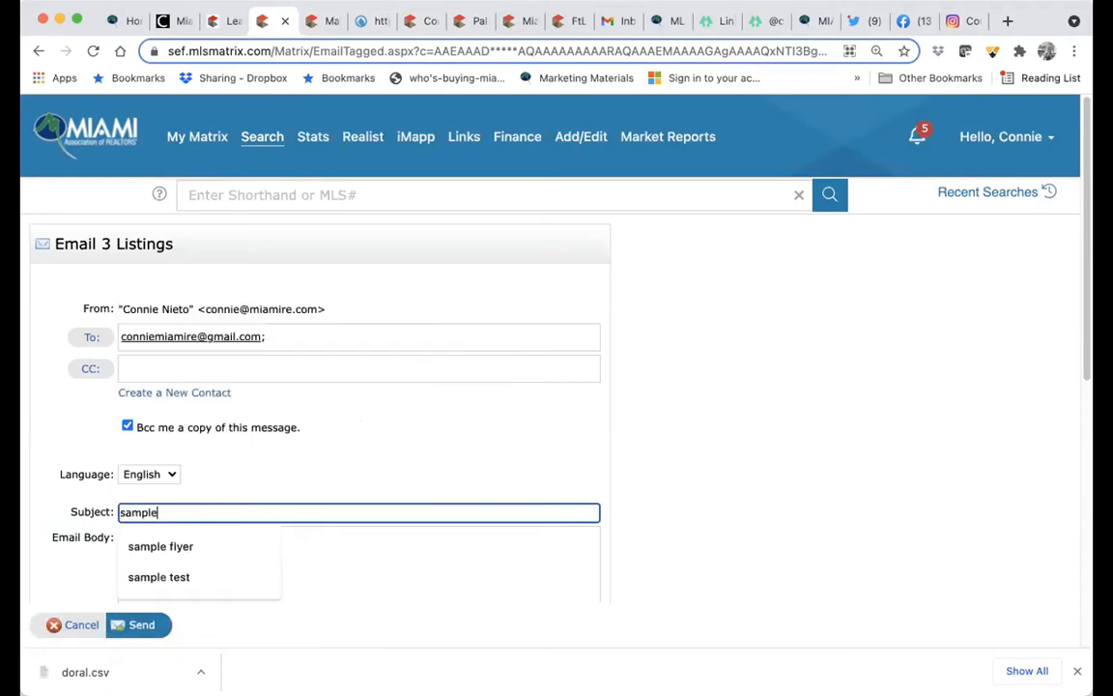
{"action": "left_click", "coordinate": [344, 589]}
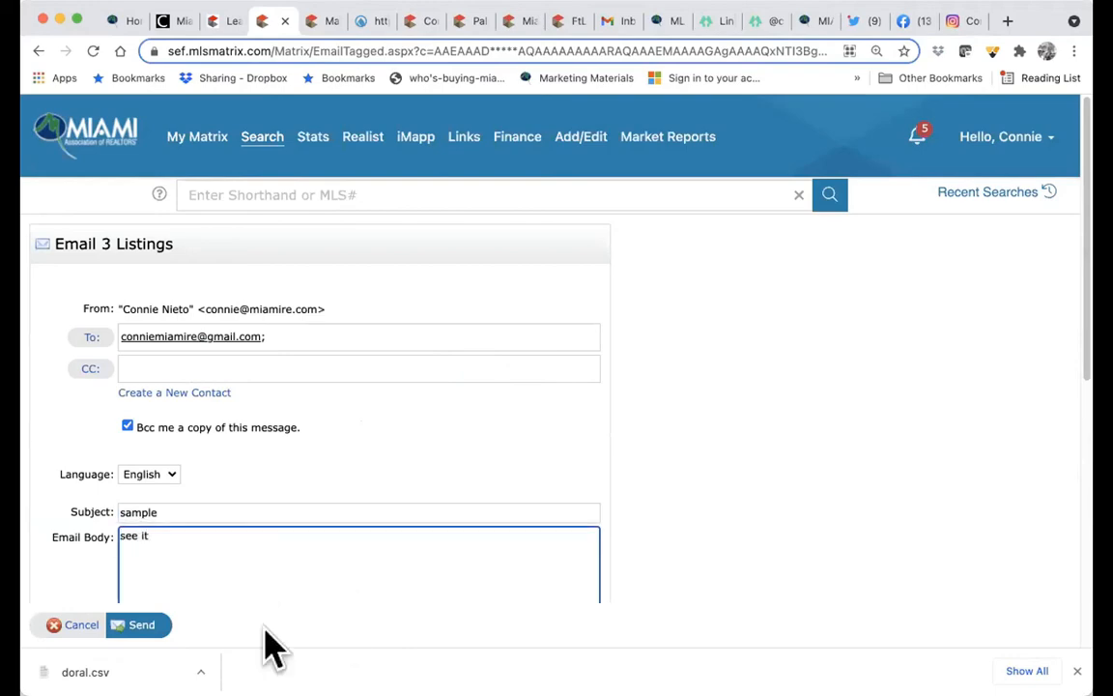
{"action": "left_click", "coordinate": [135, 625]}
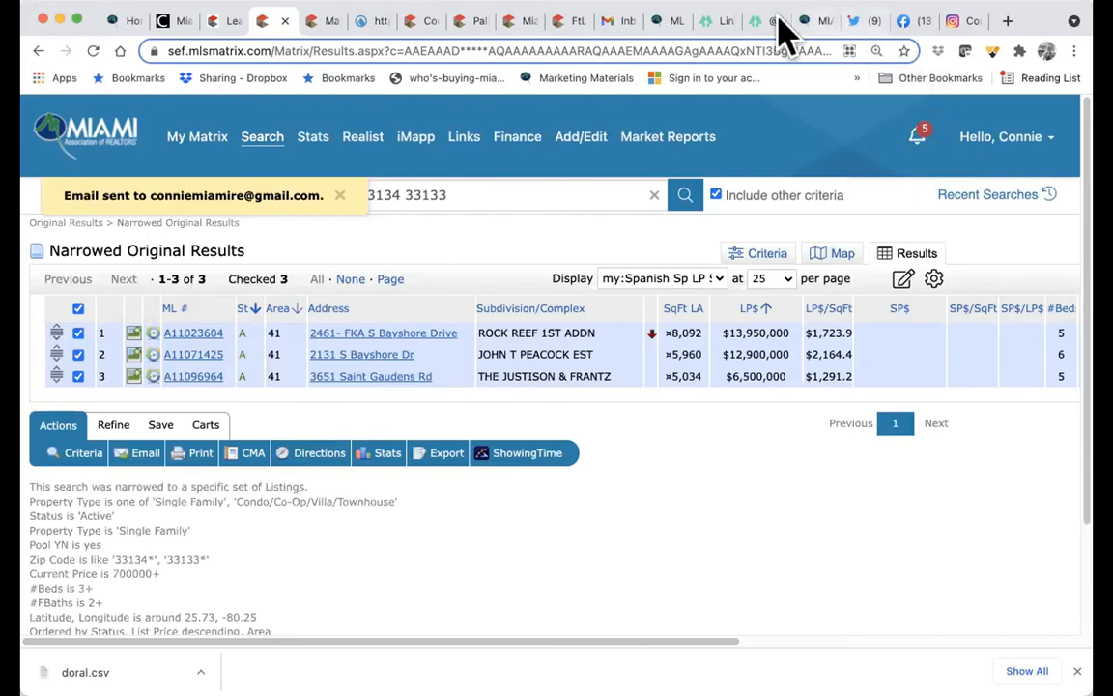
{"action": "left_click", "coordinate": [619, 21]}
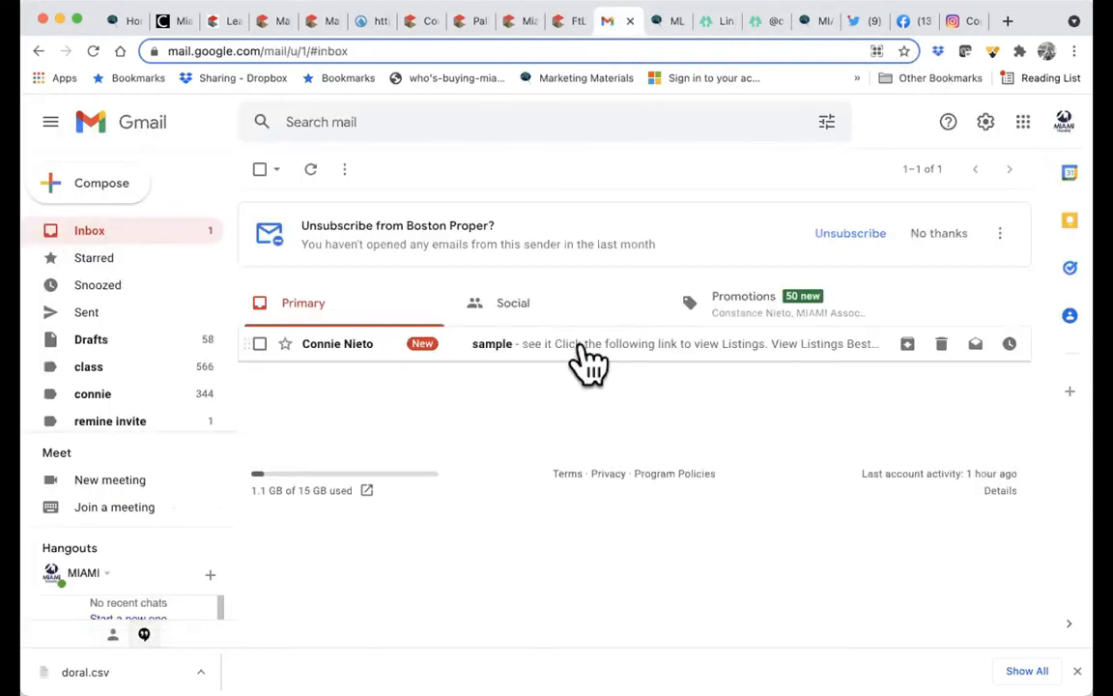
- Open the 'sample' email in Gmail and follow VIEW LISTINGS to the OneHome portal
{"action": "left_click", "coordinate": [584, 352]}
{"action": "scroll", "coordinate": [621, 417], "scroll_direction": "down", "scroll_amount": 3}
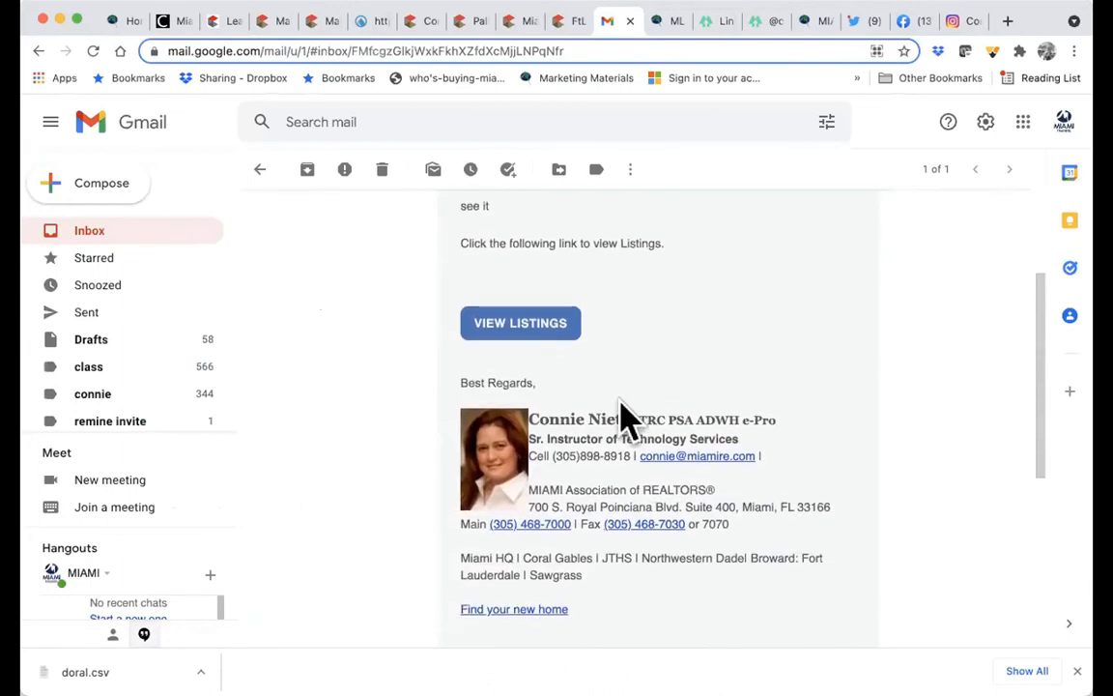
{"action": "scroll", "coordinate": [623, 419], "scroll_direction": "up", "scroll_amount": 2}
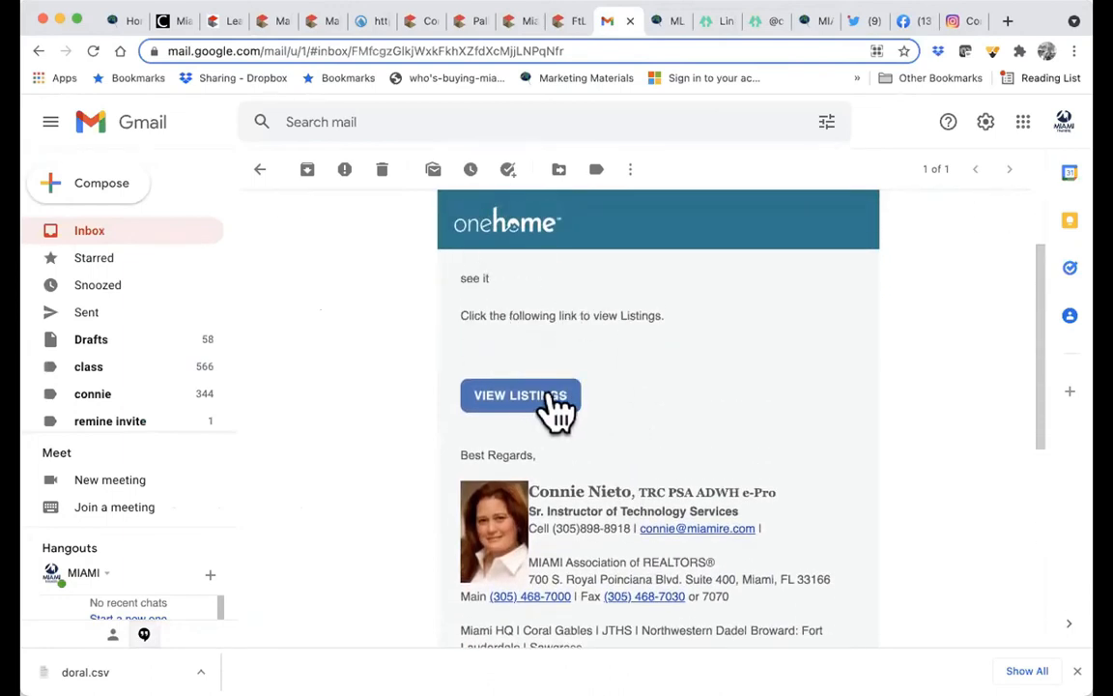
{"action": "scroll", "coordinate": [575, 473], "scroll_direction": "down", "scroll_amount": 3}
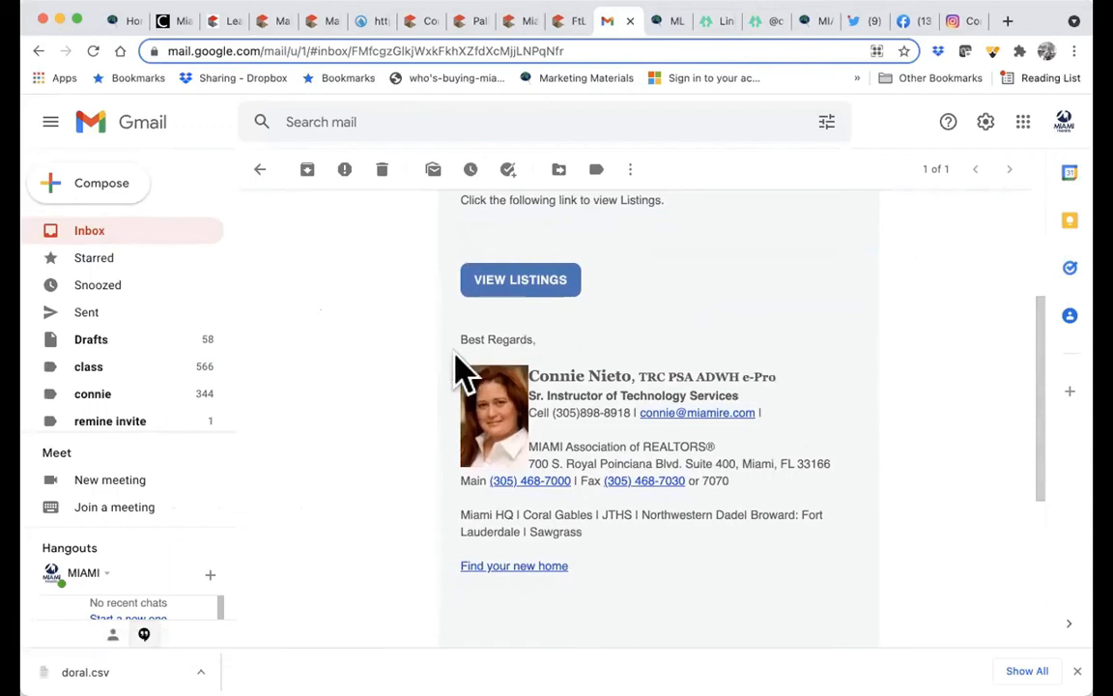
{"action": "scroll", "coordinate": [698, 363], "scroll_direction": "up", "scroll_amount": 3}
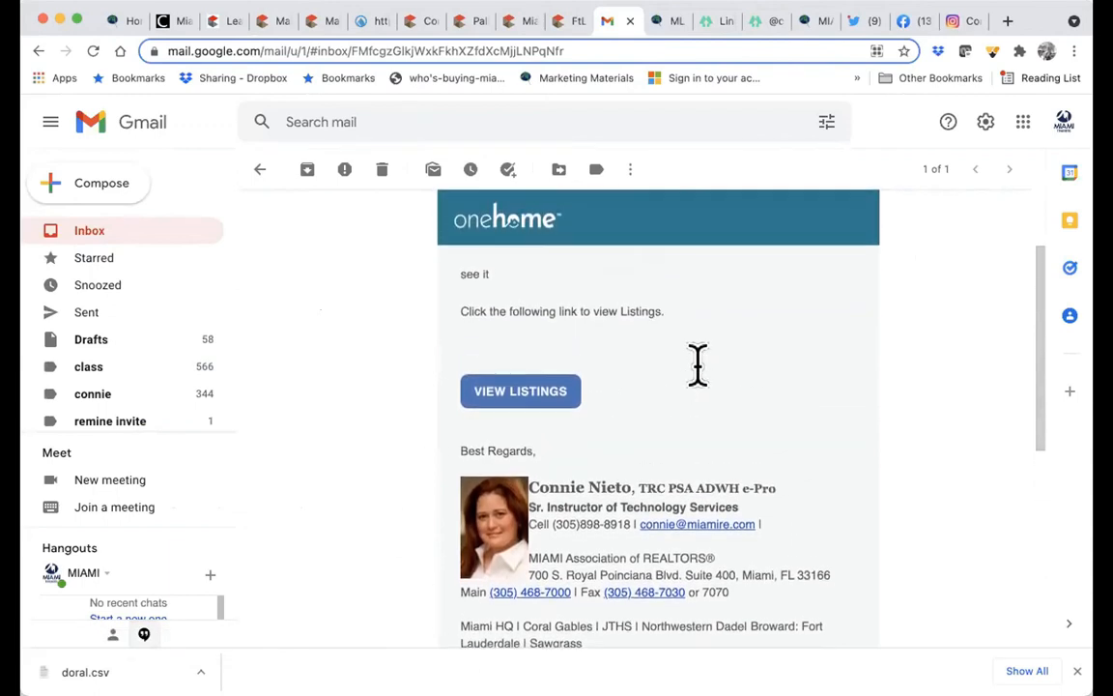
{"action": "left_click", "coordinate": [495, 392]}
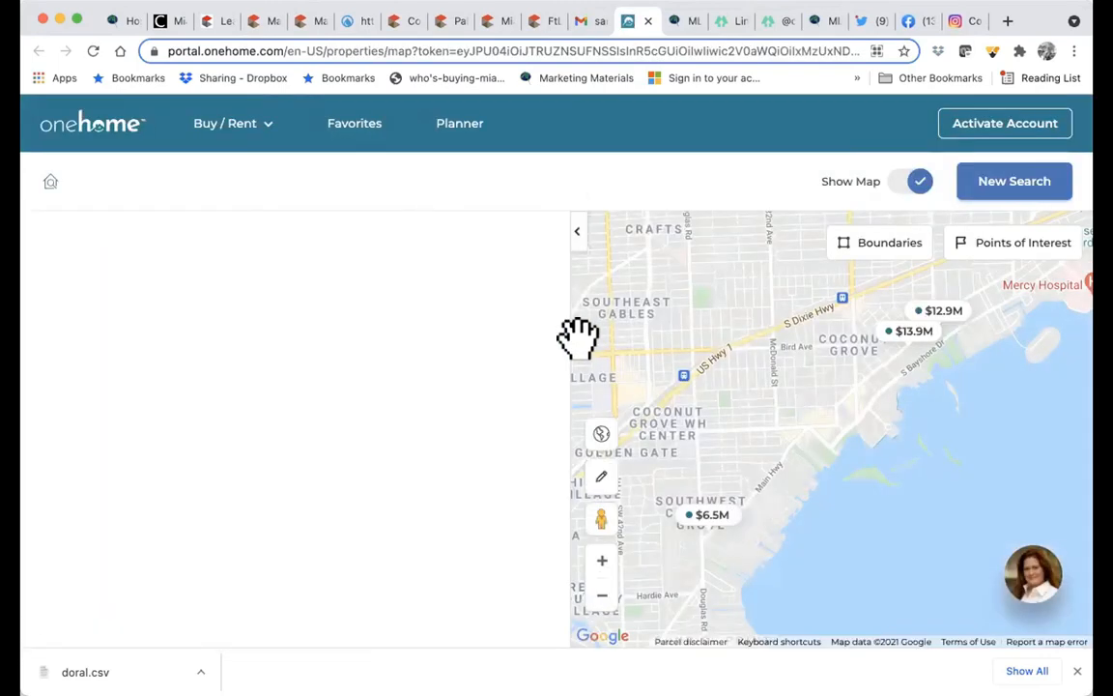
- Review the OneHome listing cards ($12.9M and $13.95M homes), then go back to Matrix
{"action": "scroll", "coordinate": [454, 492], "scroll_direction": "down", "scroll_amount": 5}
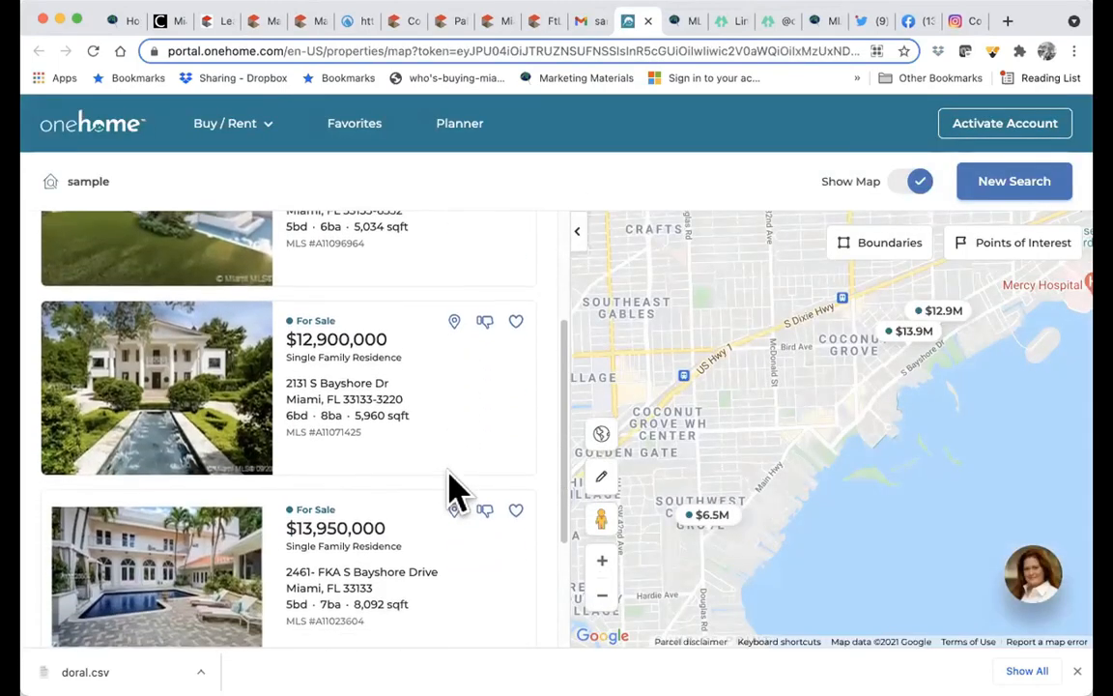
{"action": "scroll", "coordinate": [454, 492], "scroll_direction": "up", "scroll_amount": 3}
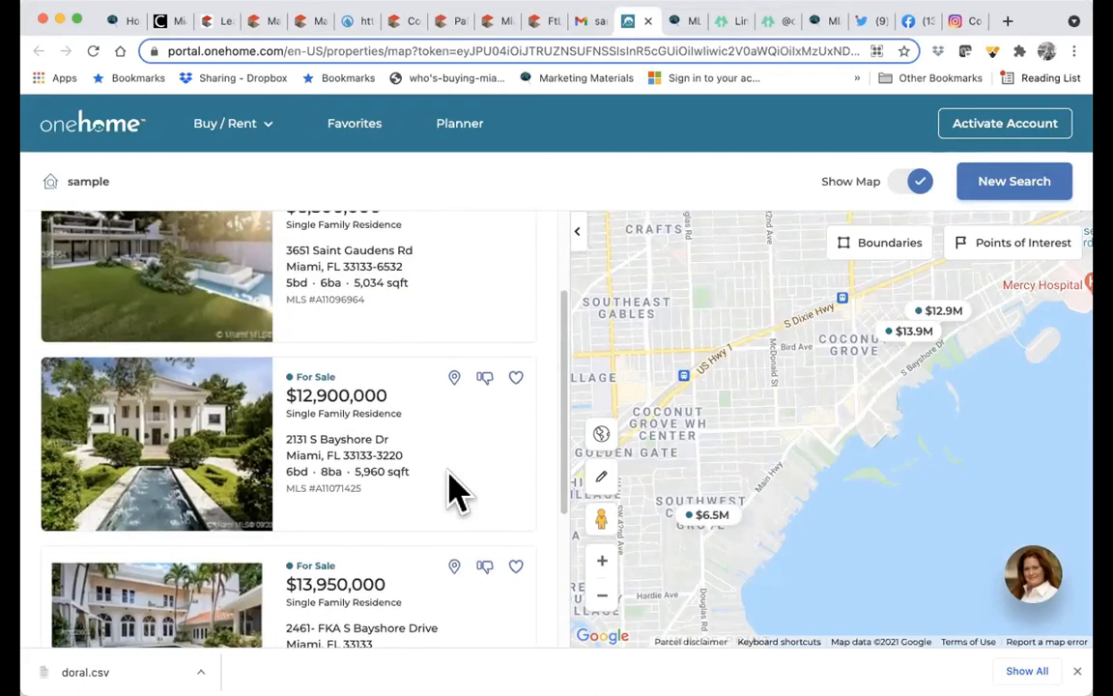
{"action": "left_click", "coordinate": [262, 23]}
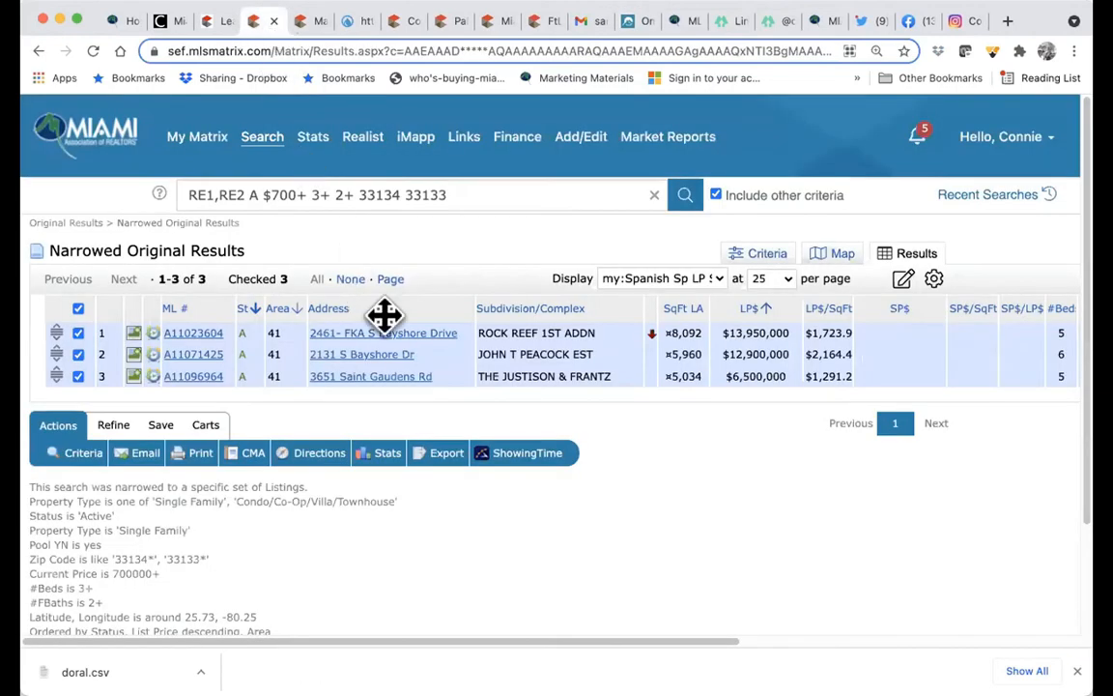
- Start a new residential rental search limited to Miami-Dade County
{"action": "scroll", "coordinate": [385, 314], "scroll_direction": "down", "scroll_amount": 1}
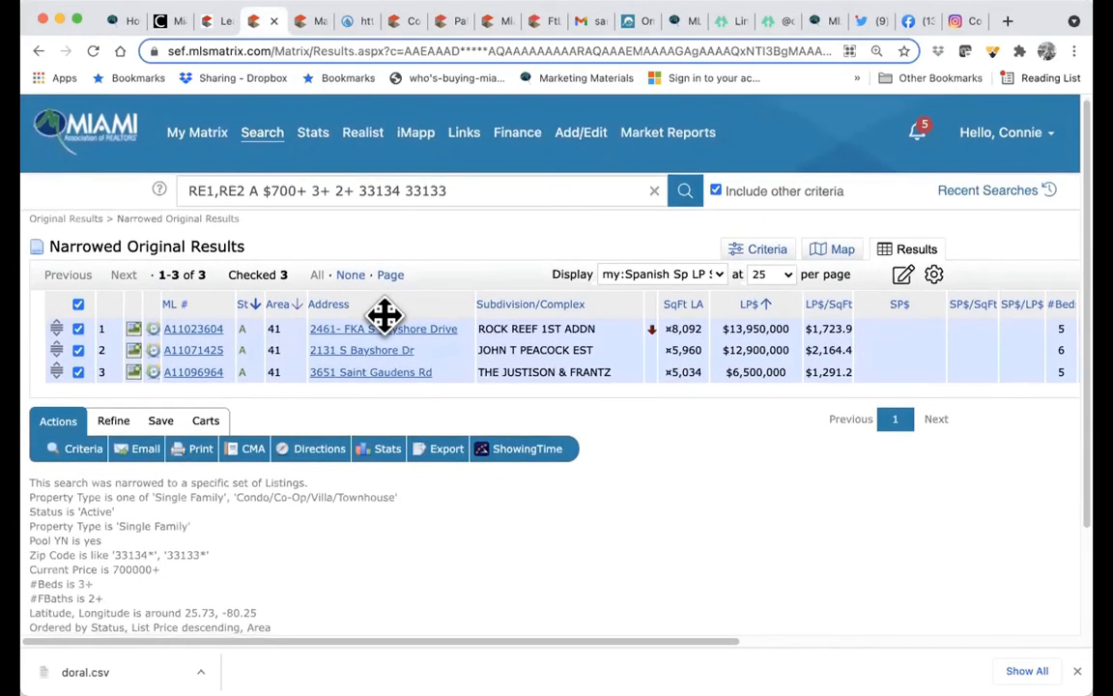
{"action": "mouse_move", "coordinate": [261, 142]}
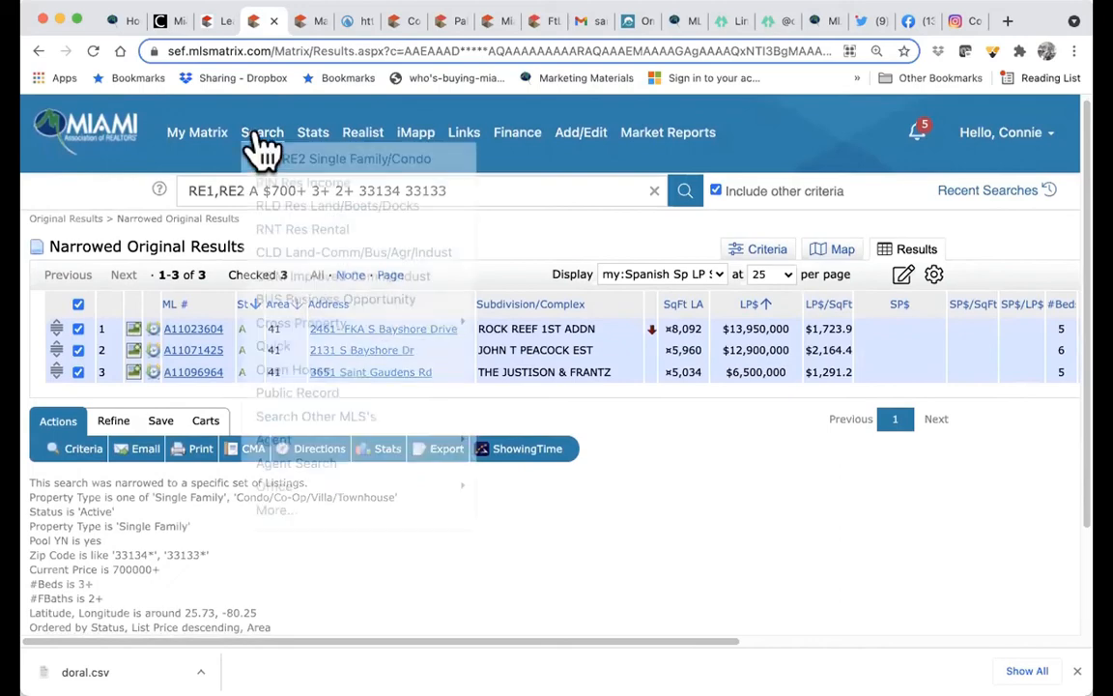
{"action": "left_click", "coordinate": [297, 240]}
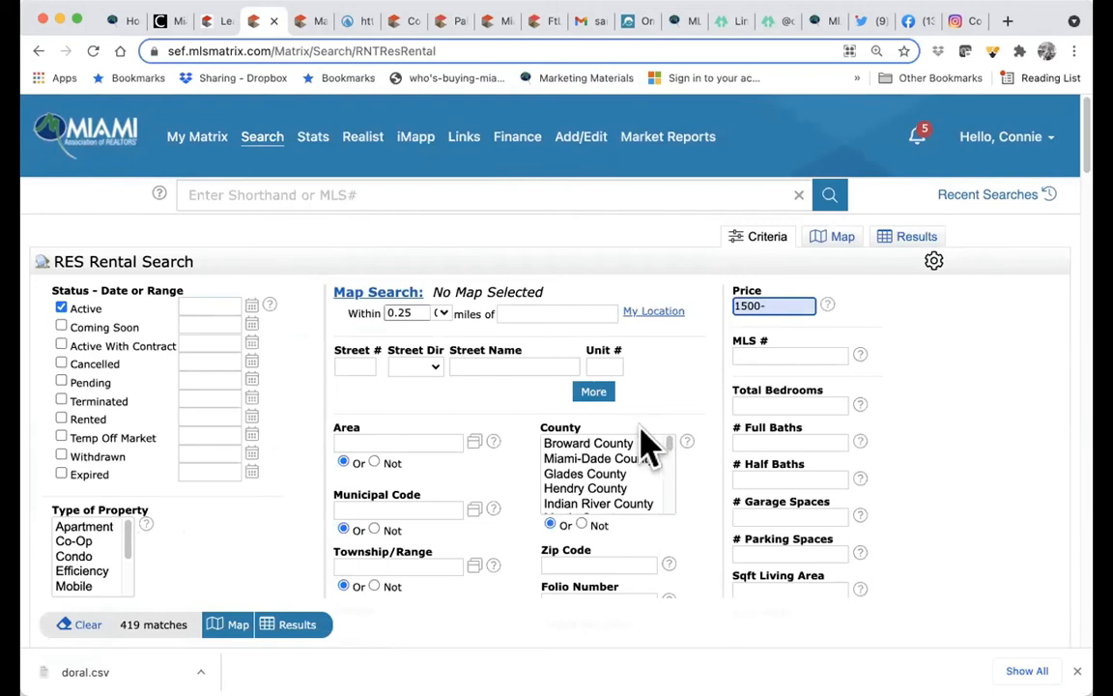
{"action": "left_click", "coordinate": [620, 461]}
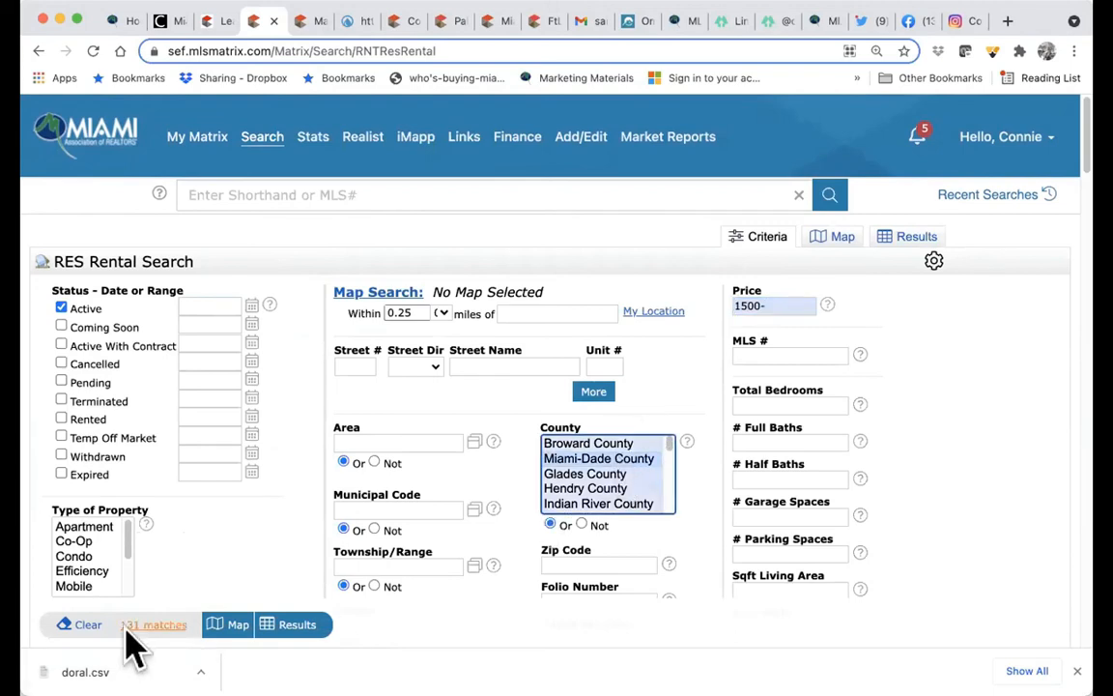
- Set Pets Allowed to Yes, bringing the rental search to 39 matches
{"action": "scroll", "coordinate": [293, 494], "scroll_direction": "down", "scroll_amount": 3}
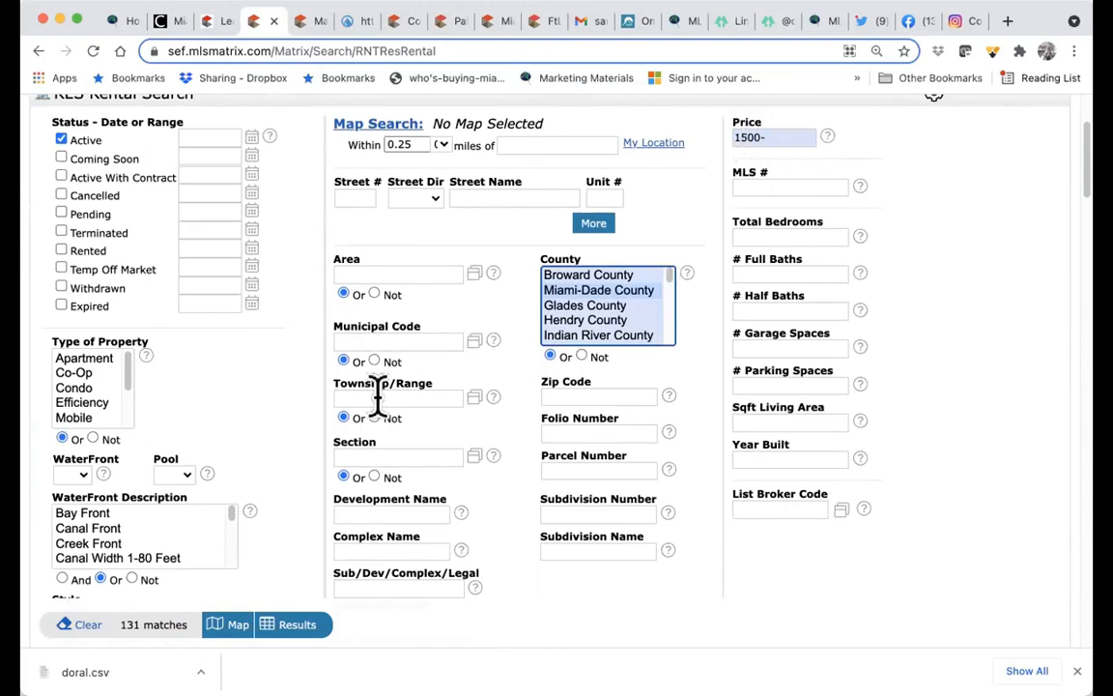
{"action": "scroll", "coordinate": [378, 427], "scroll_direction": "down", "scroll_amount": 5}
{"action": "scroll", "coordinate": [367, 409], "scroll_direction": "down", "scroll_amount": 2}
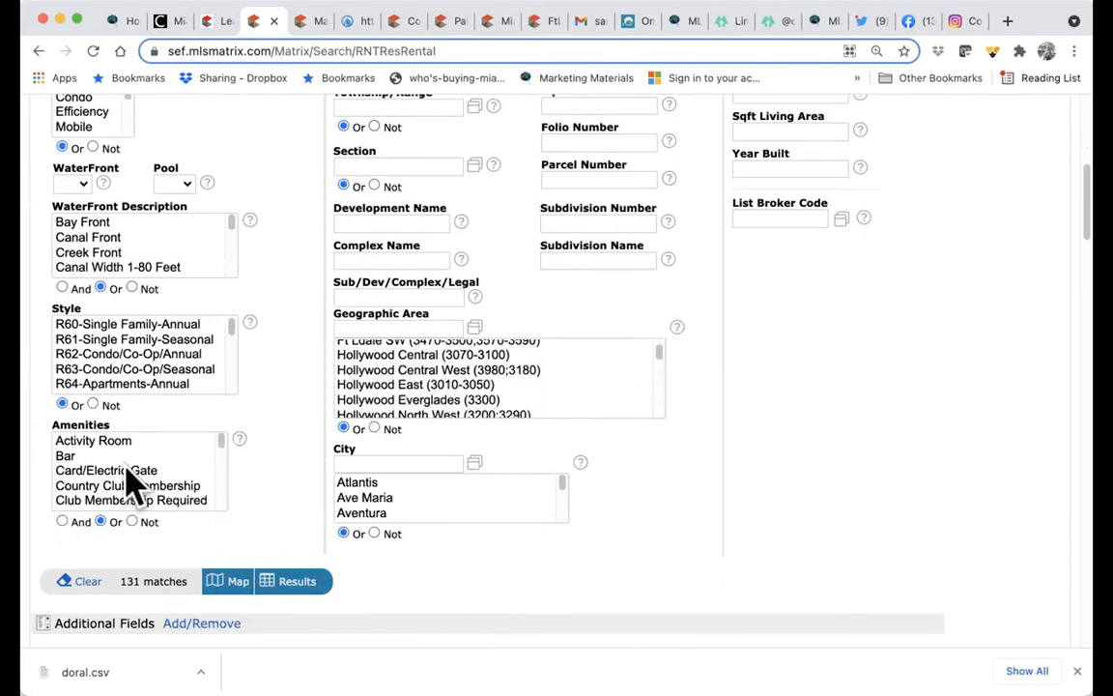
{"action": "scroll", "coordinate": [293, 547], "scroll_direction": "down", "scroll_amount": 5}
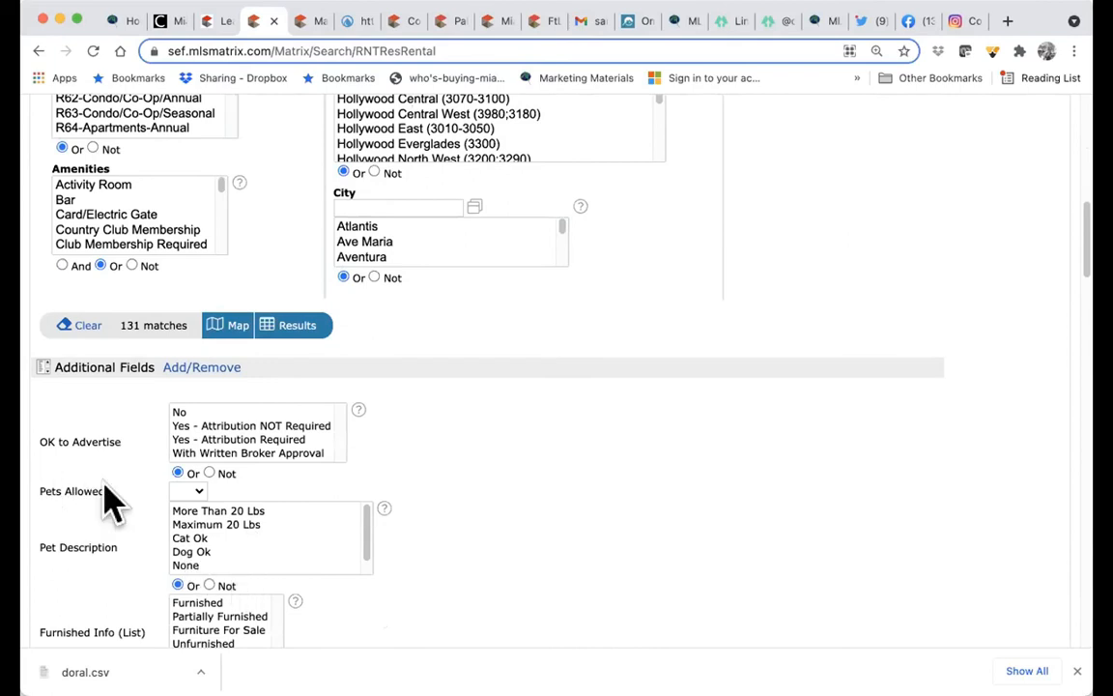
{"action": "scroll", "coordinate": [96, 522], "scroll_direction": "down", "scroll_amount": 1}
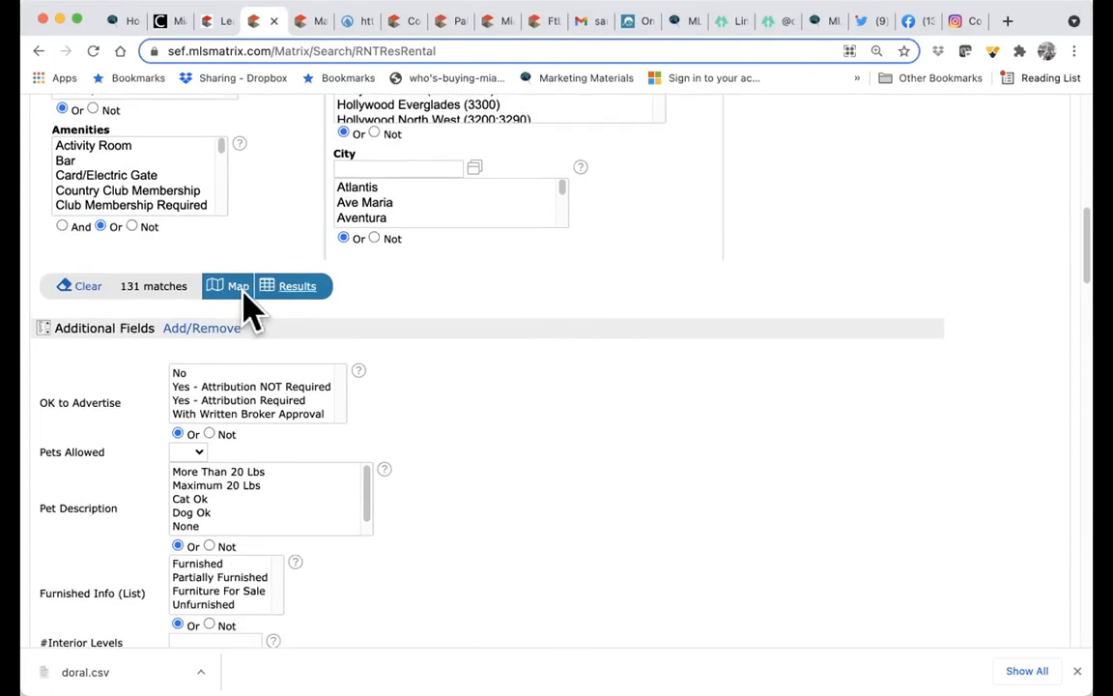
{"action": "left_click", "coordinate": [185, 451]}
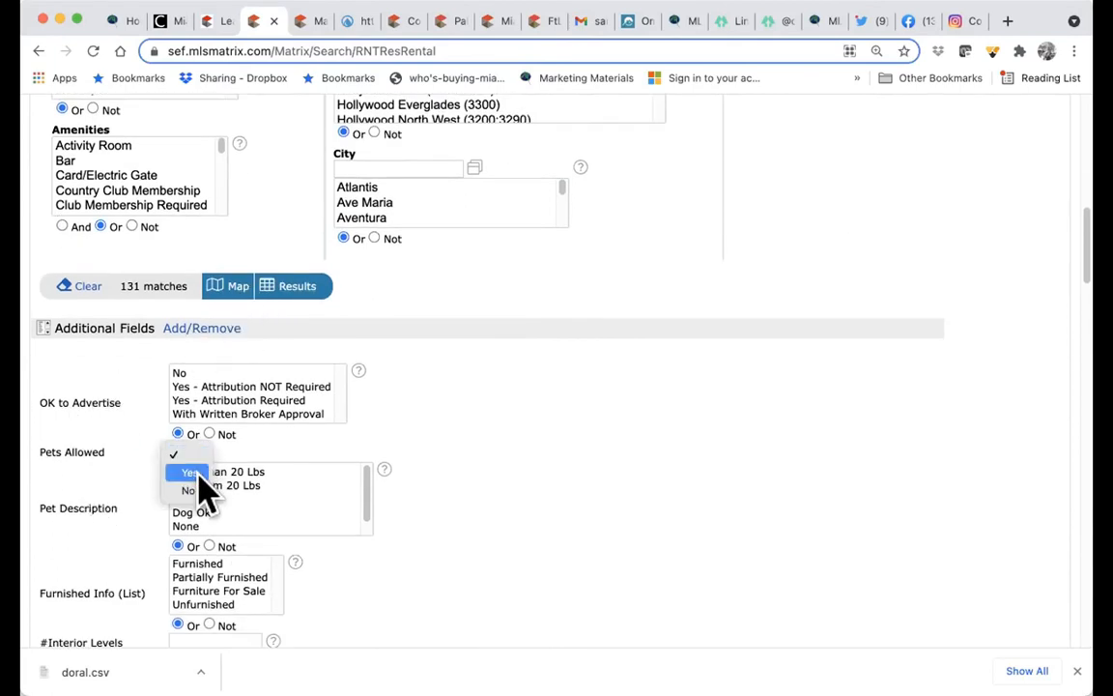
{"action": "left_click", "coordinate": [191, 472]}
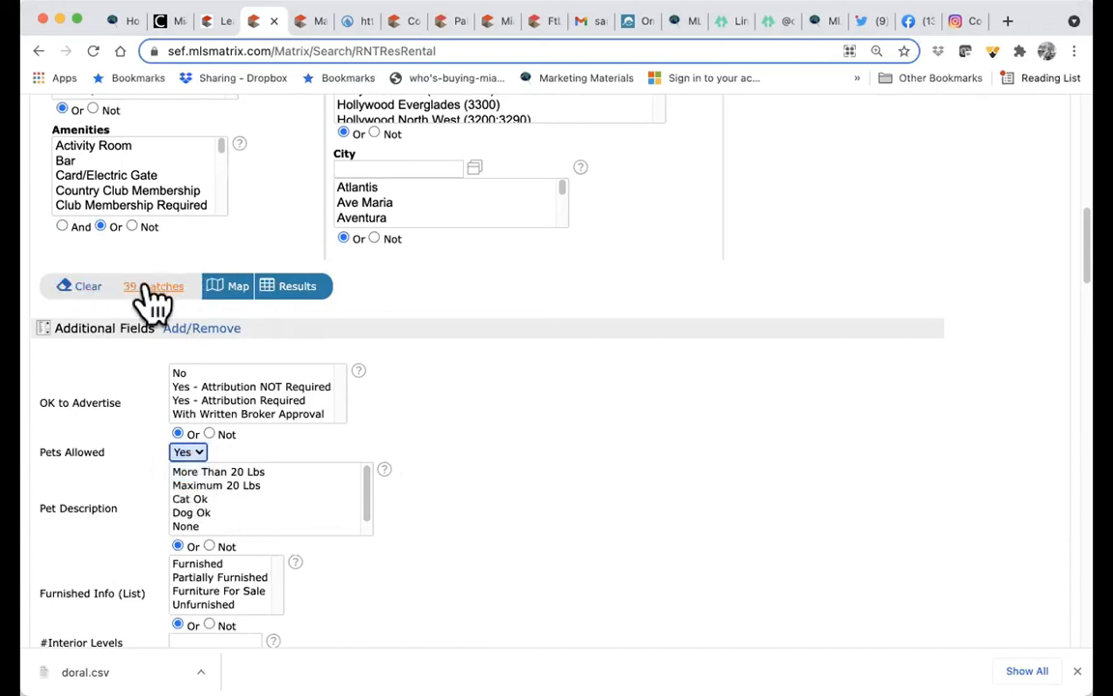
{"action": "scroll", "coordinate": [360, 499], "scroll_direction": "down", "scroll_amount": 1}
{"action": "scroll", "coordinate": [358, 580], "scroll_direction": "down", "scroll_amount": 3}
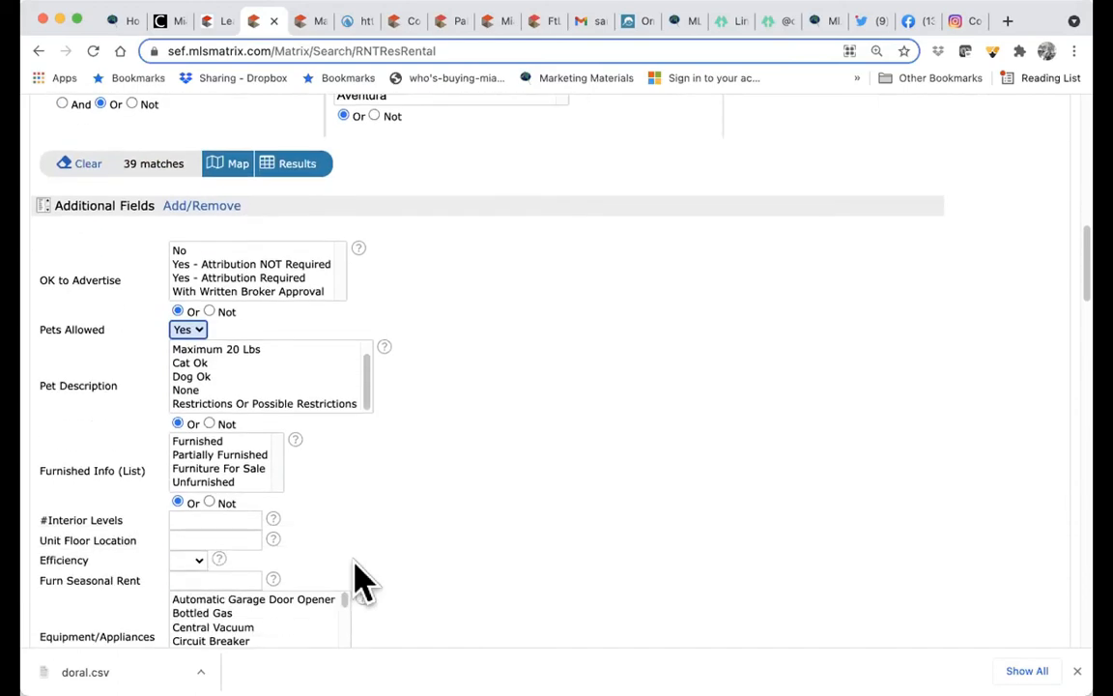
{"action": "scroll", "coordinate": [154, 530], "scroll_direction": "down", "scroll_amount": 10}
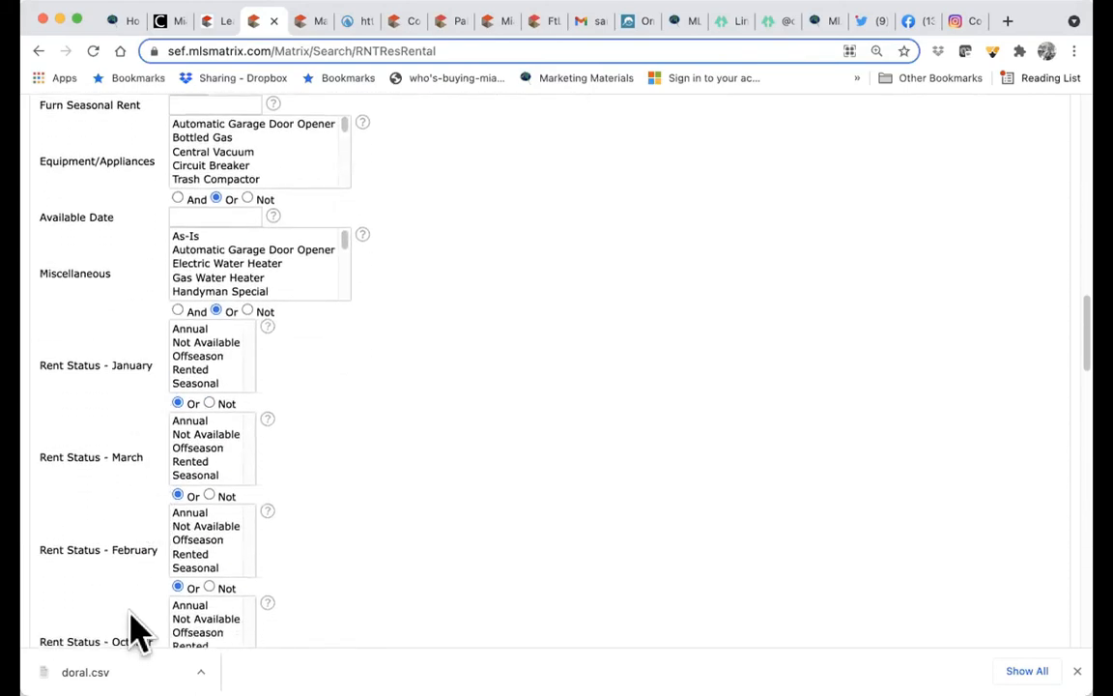
{"action": "scroll", "coordinate": [136, 633], "scroll_direction": "down", "scroll_amount": 5}
{"action": "scroll", "coordinate": [140, 632], "scroll_direction": "down", "scroll_amount": 1}
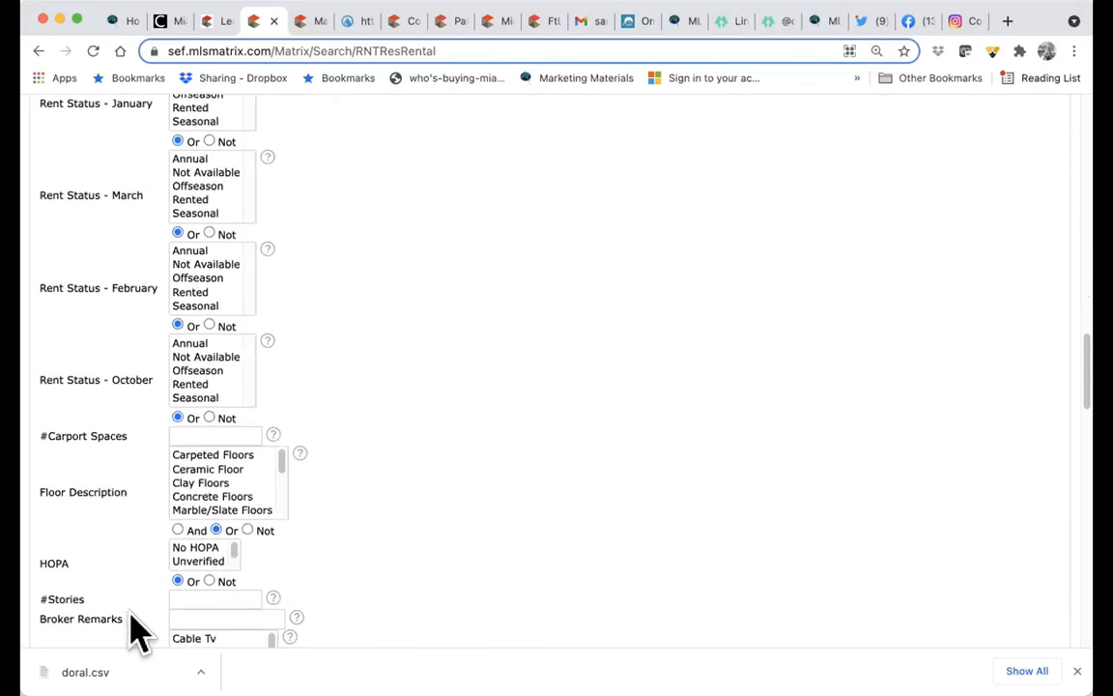
{"action": "scroll", "coordinate": [135, 633], "scroll_direction": "up", "scroll_amount": 2}
{"action": "scroll", "coordinate": [135, 633], "scroll_direction": "down", "scroll_amount": 6}
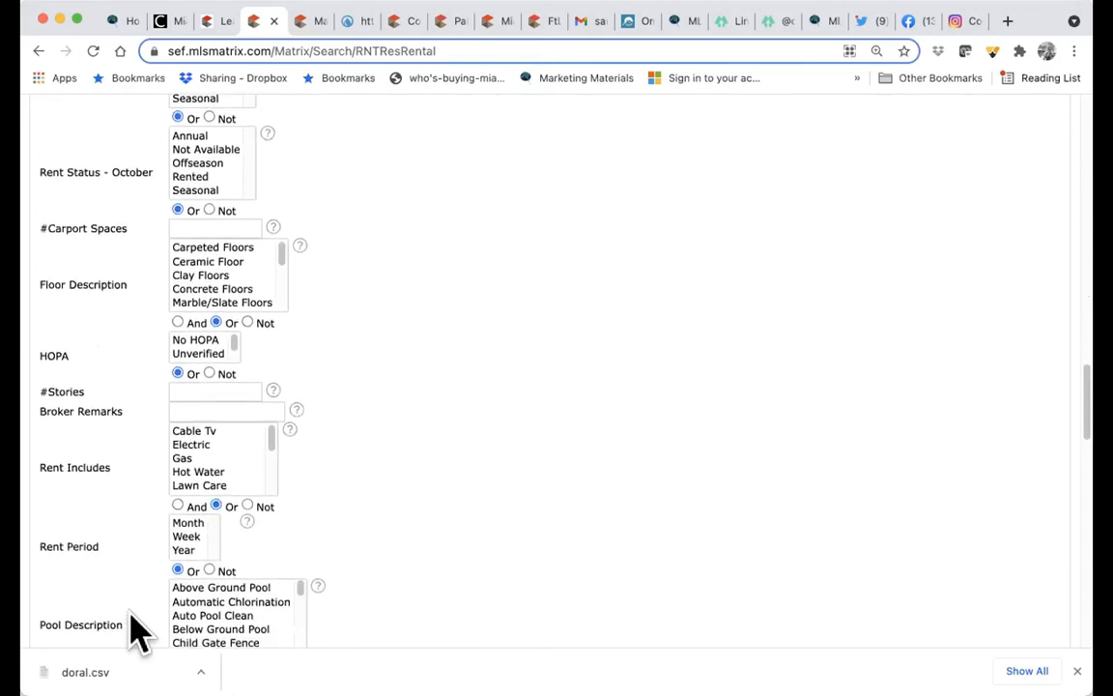
{"action": "scroll", "coordinate": [136, 633], "scroll_direction": "up", "scroll_amount": 20}
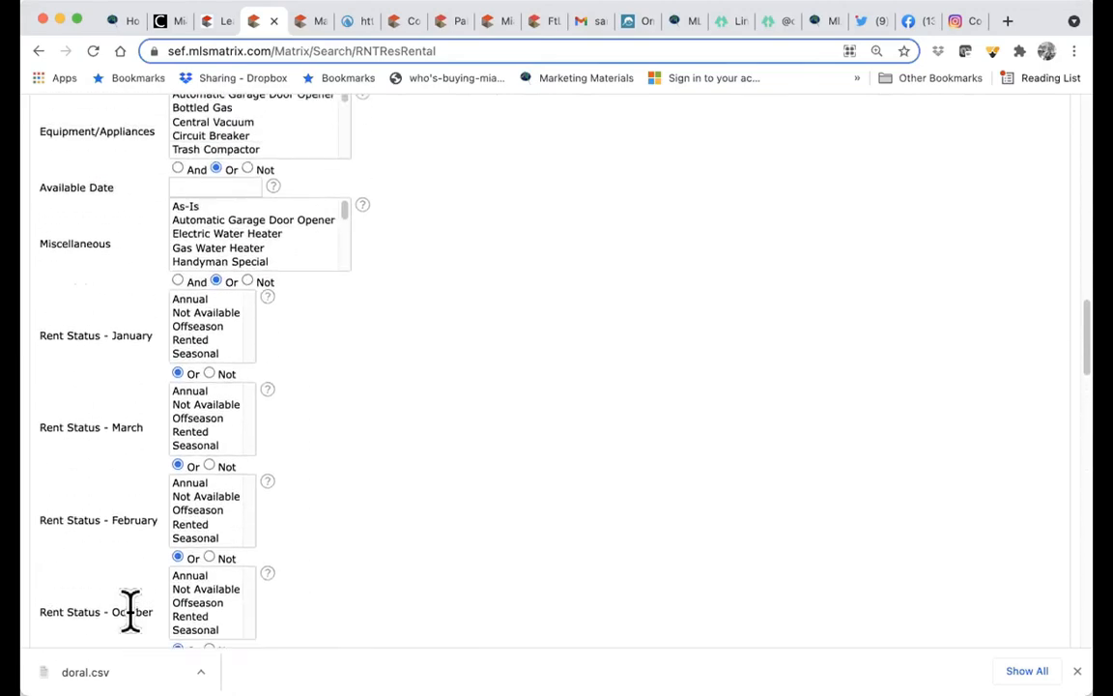
{"action": "scroll", "coordinate": [136, 633], "scroll_direction": "up", "scroll_amount": 5}
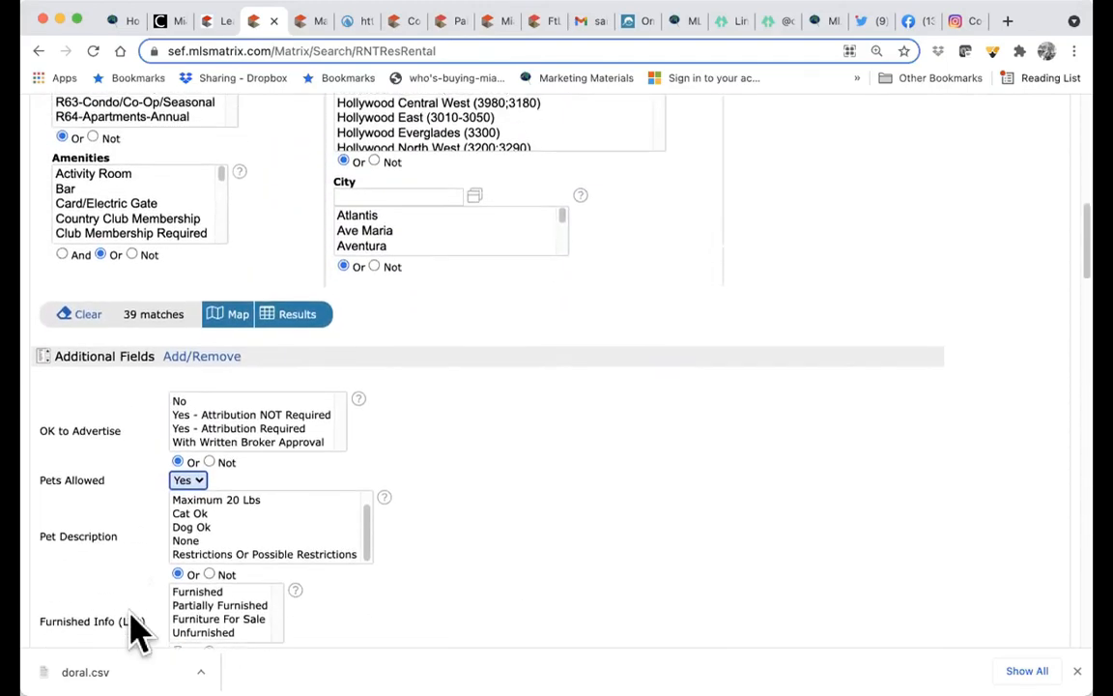
{"action": "left_click", "coordinate": [298, 375]}
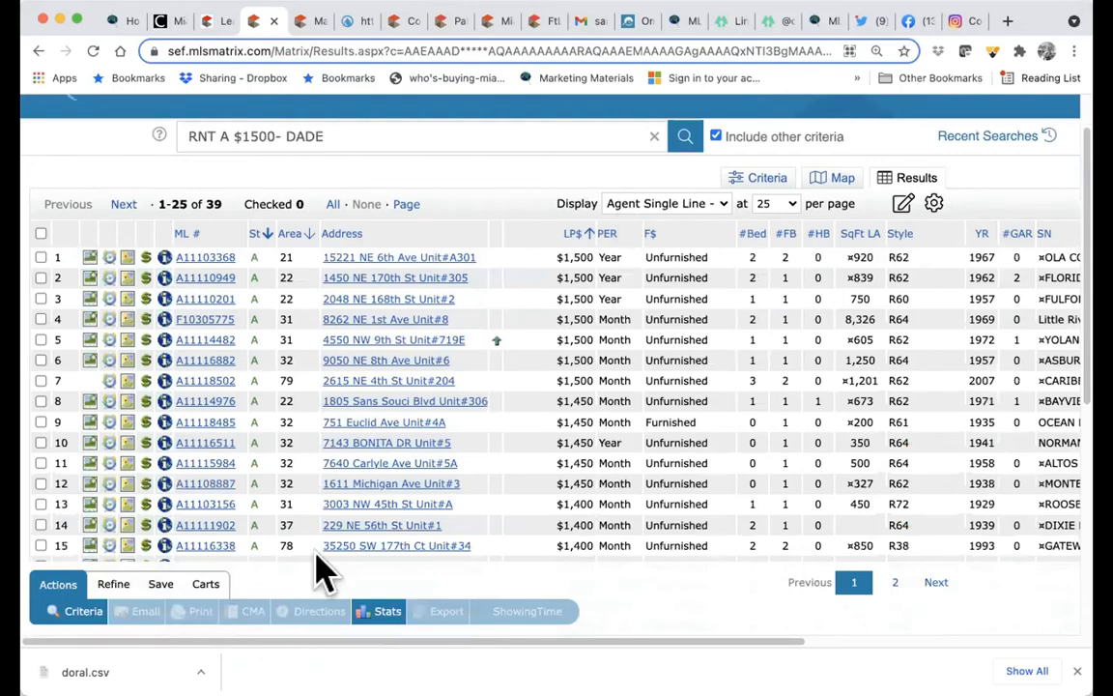
{"action": "left_click", "coordinate": [206, 259]}
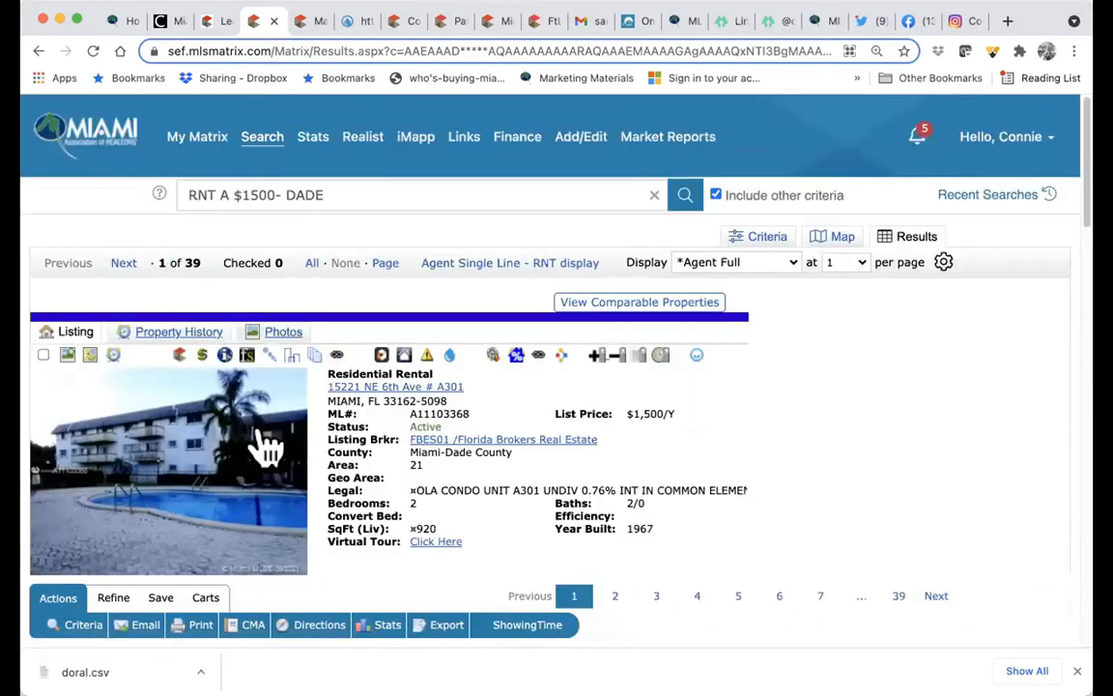
{"action": "left_click", "coordinate": [290, 483]}
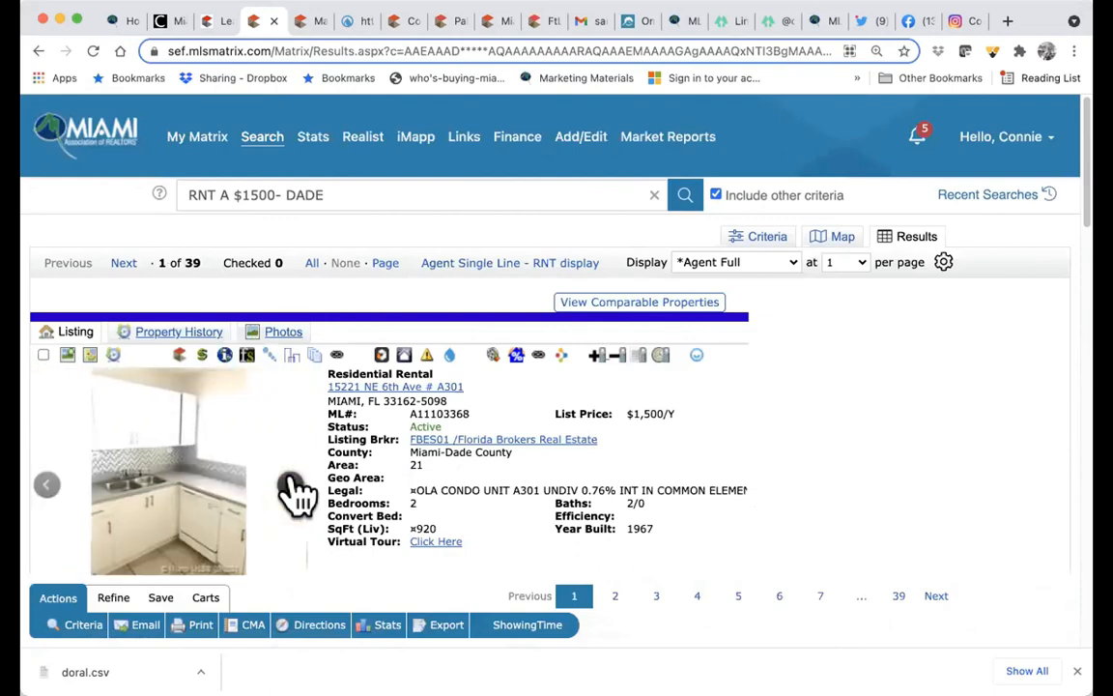
{"action": "left_click", "coordinate": [293, 486]}
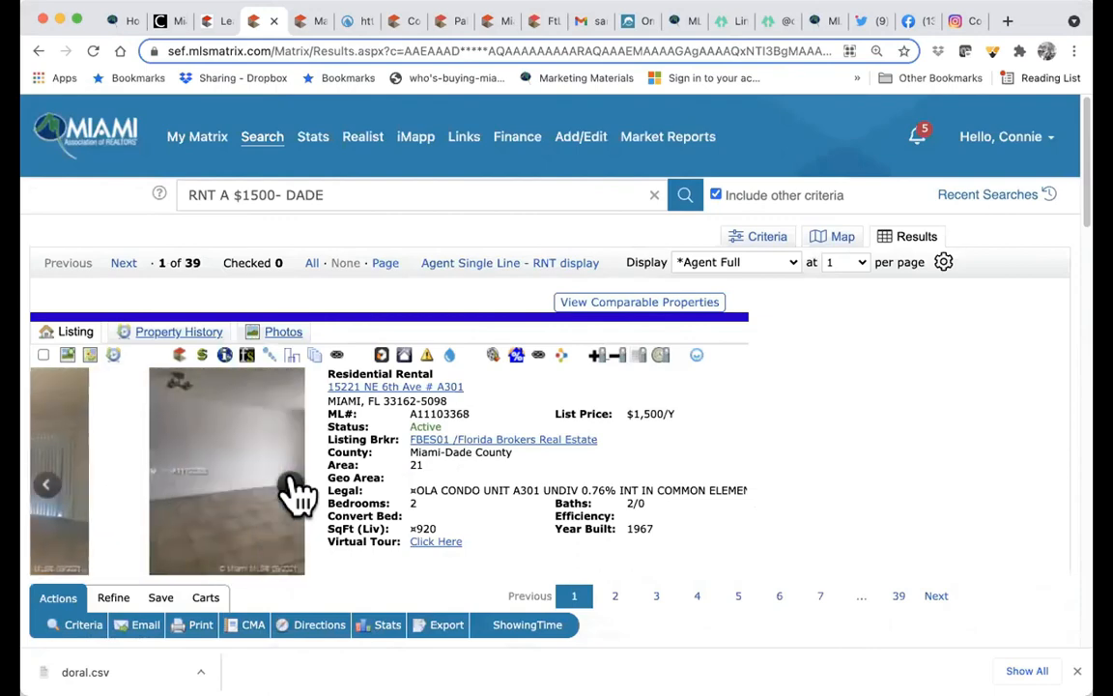
{"action": "left_click", "coordinate": [44, 356]}
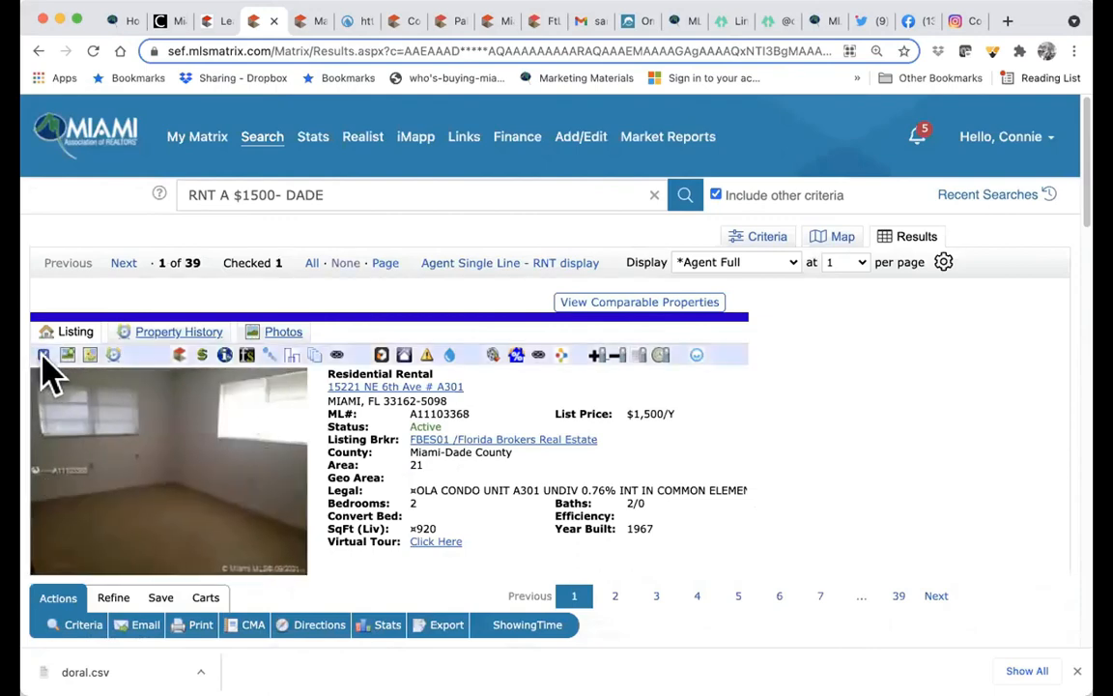
{"action": "left_click", "coordinate": [124, 265]}
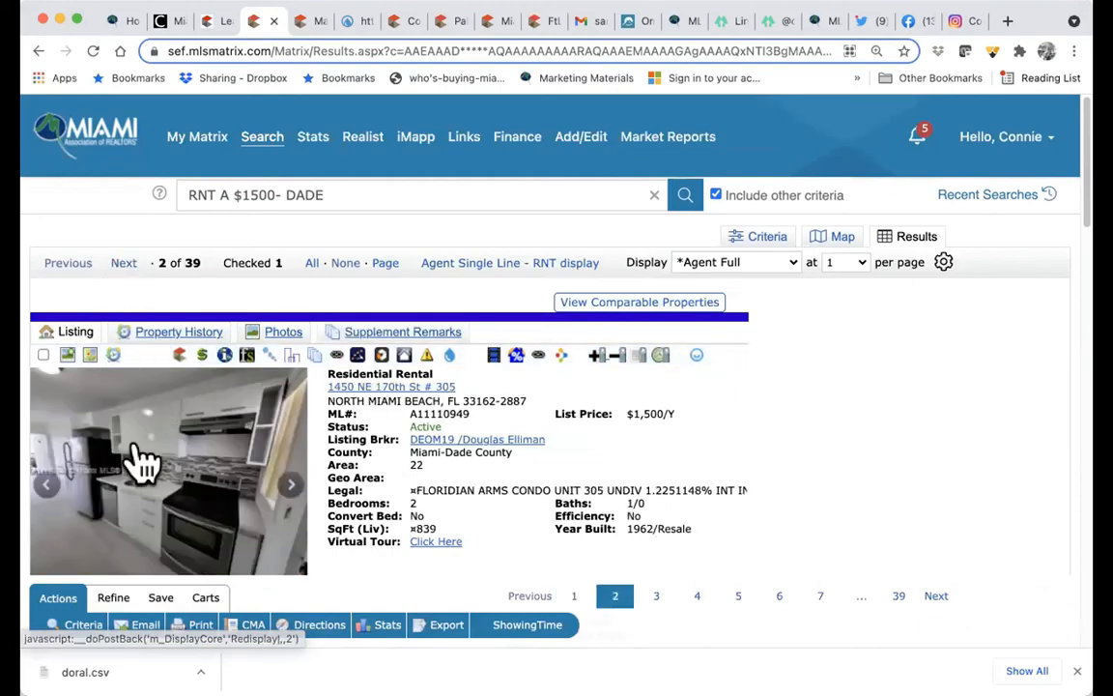
{"action": "left_click", "coordinate": [43, 356]}
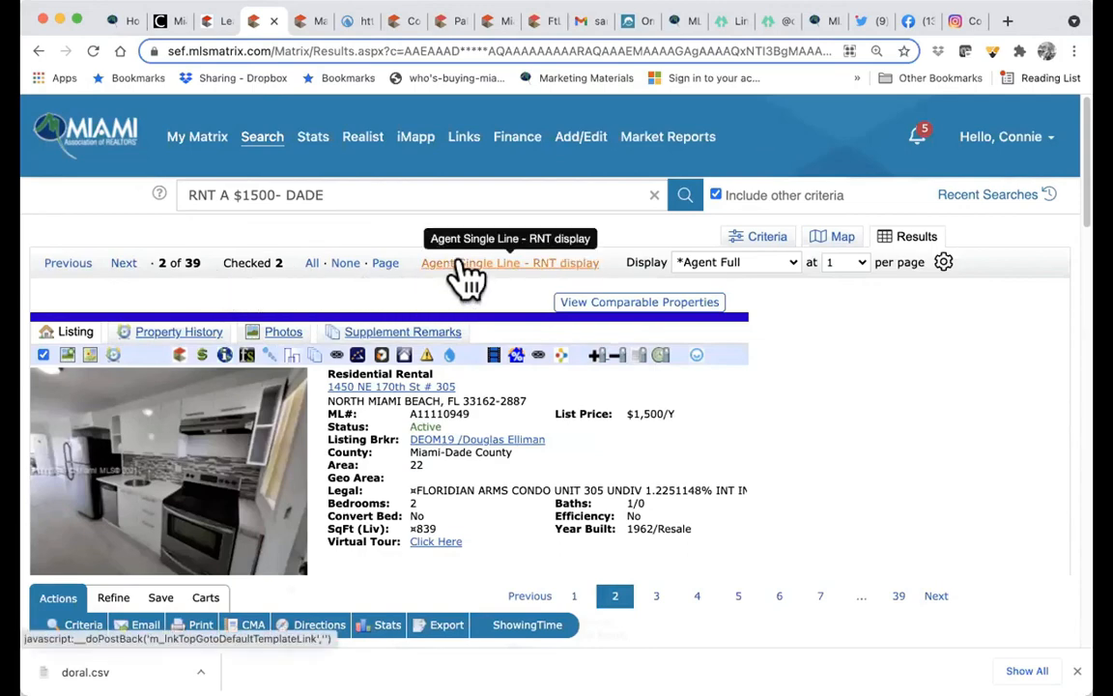
{"action": "scroll", "coordinate": [280, 534], "scroll_direction": "down", "scroll_amount": 3}
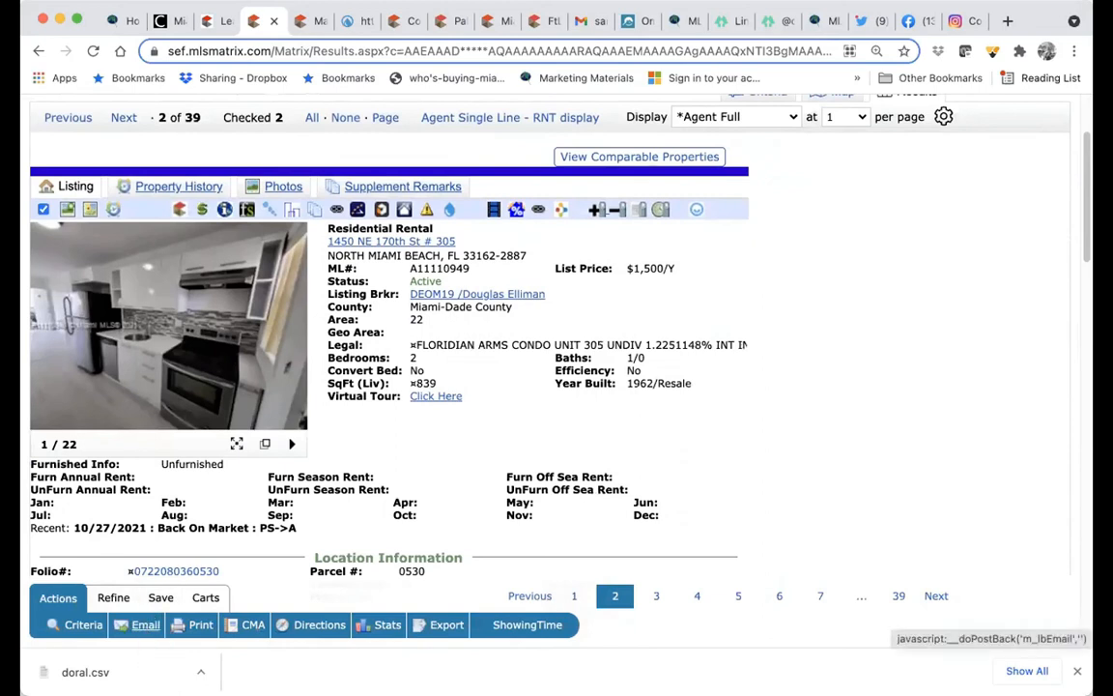
- Preview the two checked $1,500 rentals in the *Client 8 Photo print format
{"action": "left_click", "coordinate": [145, 624]}
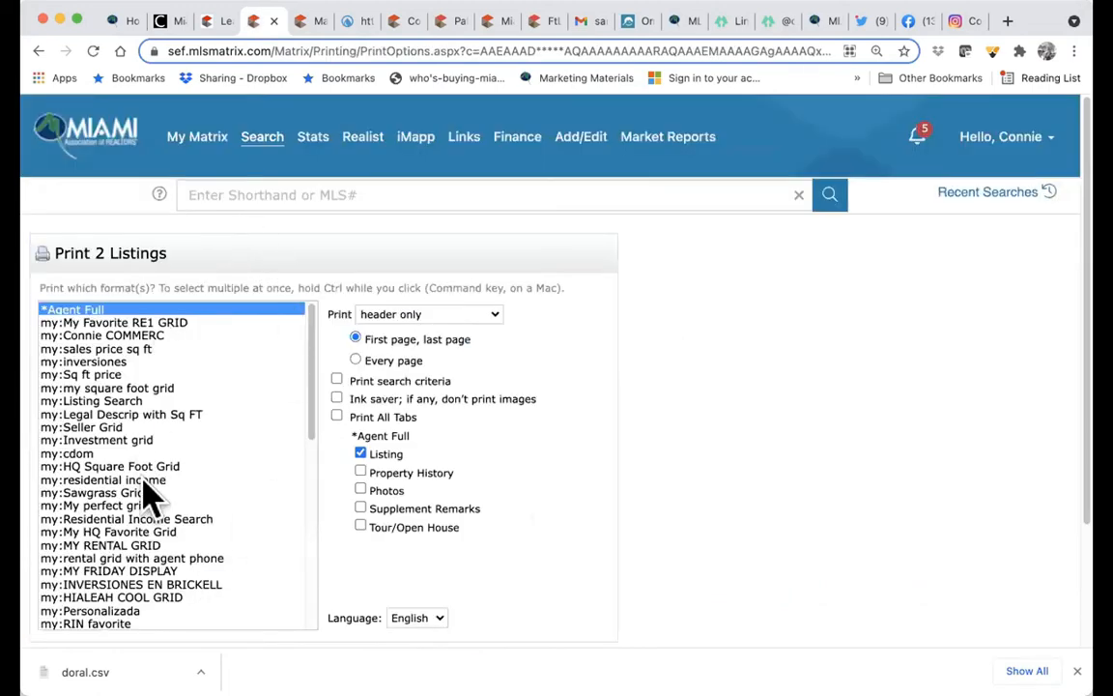
{"action": "scroll", "coordinate": [184, 497], "scroll_direction": "down", "scroll_amount": 15}
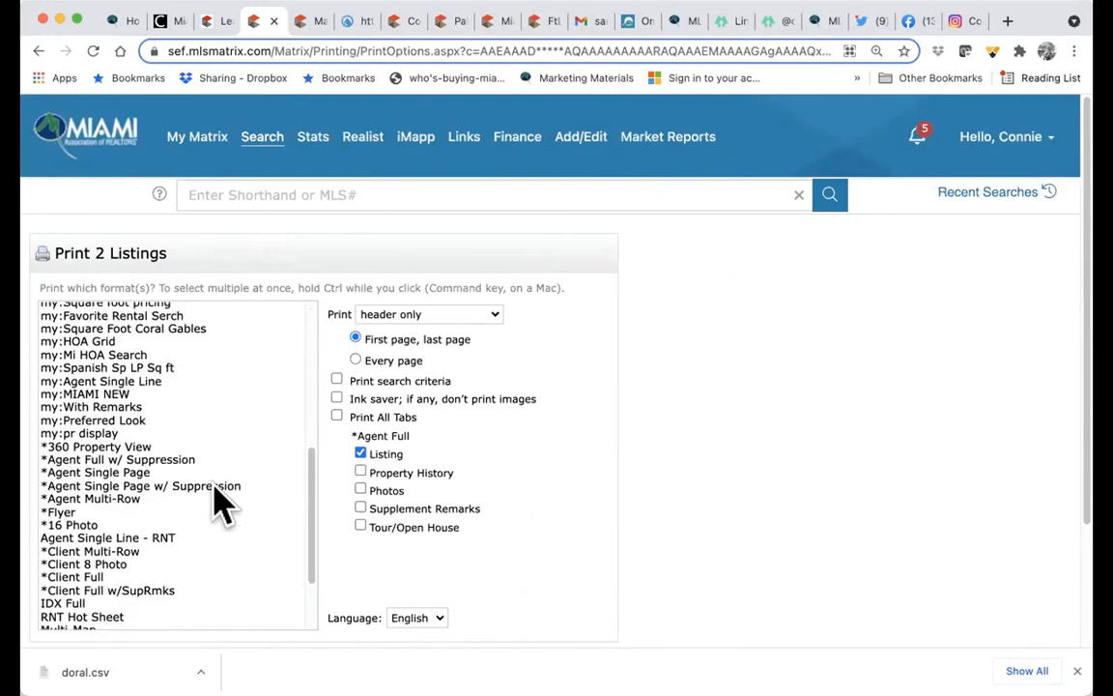
{"action": "scroll", "coordinate": [215, 488], "scroll_direction": "down", "scroll_amount": 3}
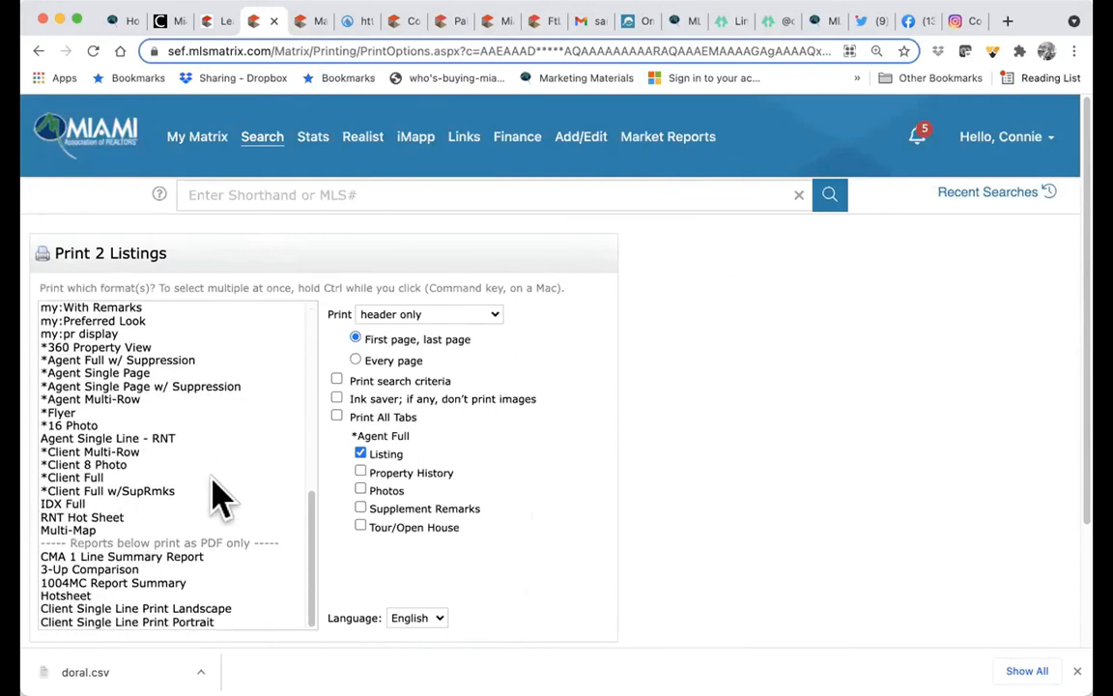
{"action": "left_click", "coordinate": [106, 466]}
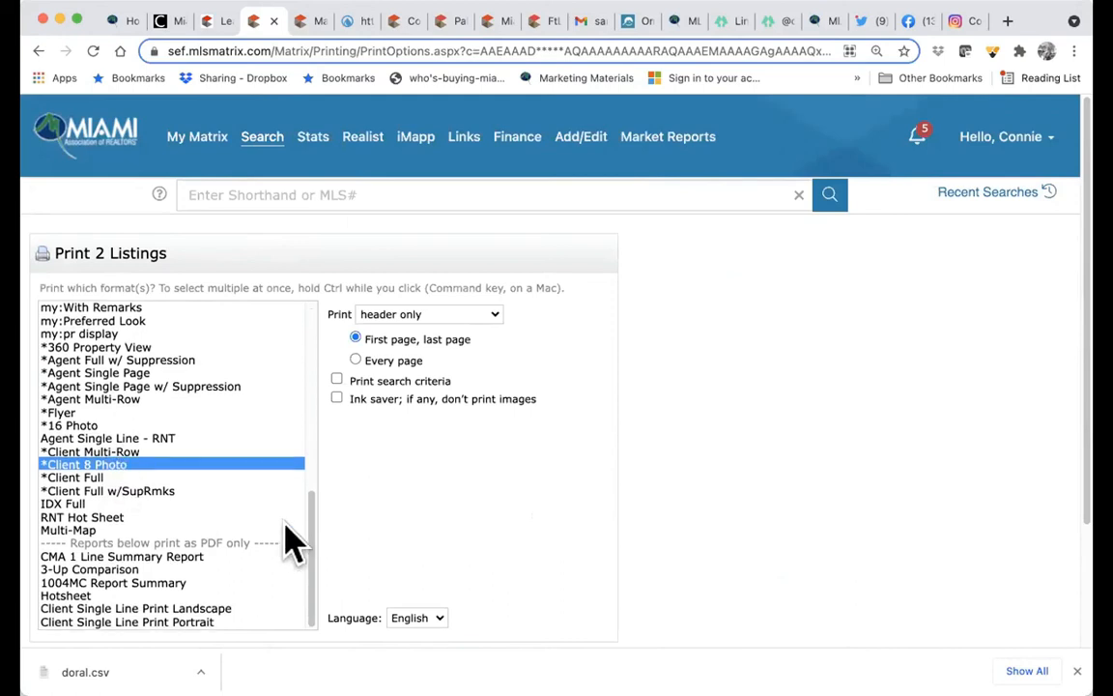
{"action": "scroll", "coordinate": [444, 570], "scroll_direction": "down", "scroll_amount": 3}
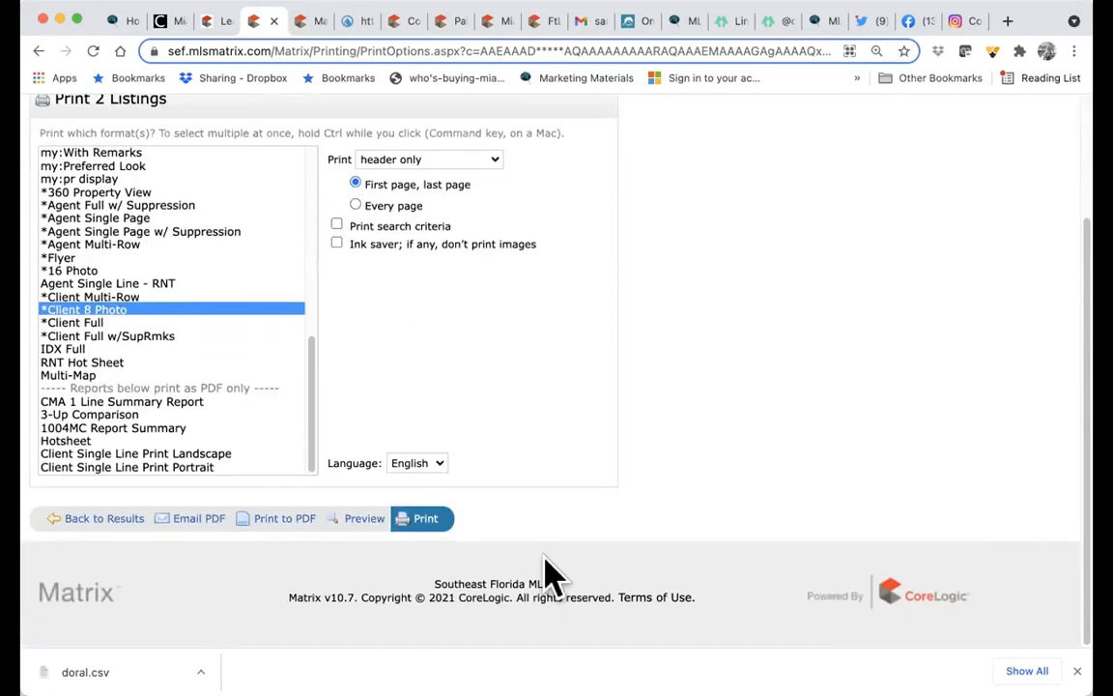
{"action": "left_click", "coordinate": [364, 522]}
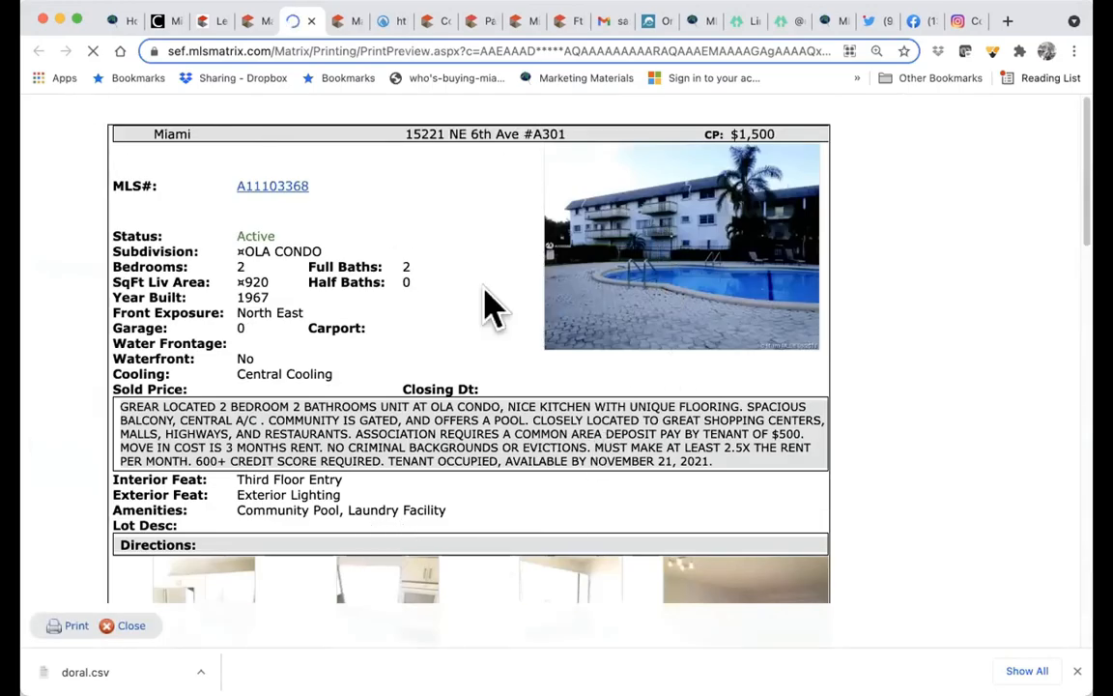
{"action": "scroll", "coordinate": [597, 454], "scroll_direction": "down", "scroll_amount": 8}
{"action": "scroll", "coordinate": [605, 475], "scroll_direction": "down", "scroll_amount": 4}
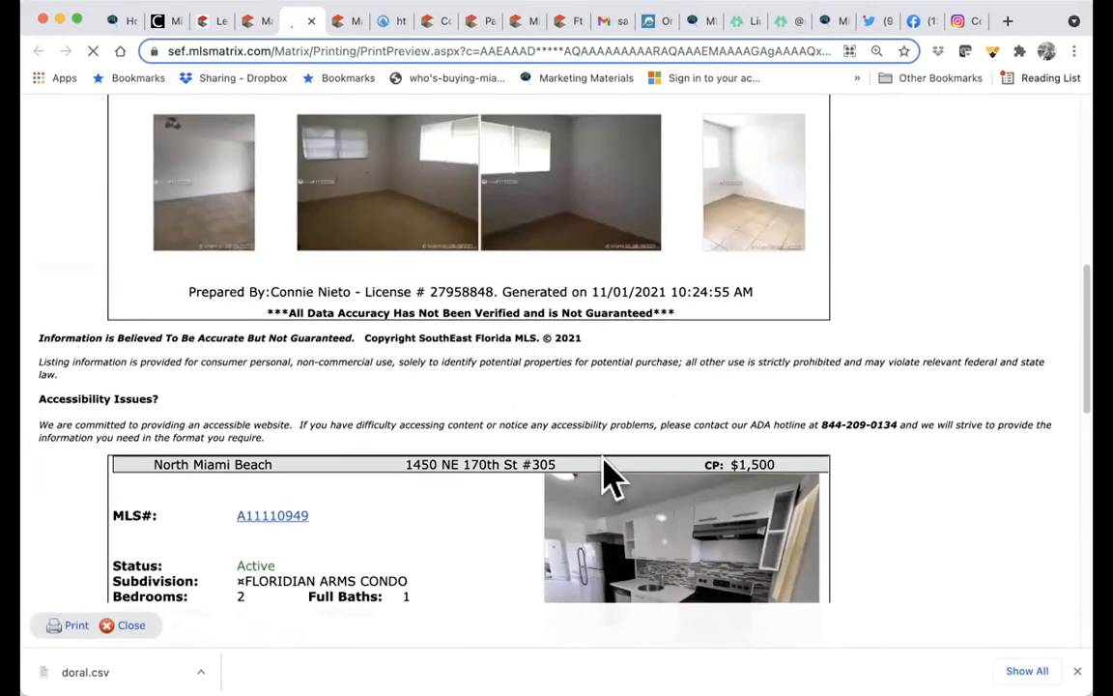
{"action": "scroll", "coordinate": [609, 473], "scroll_direction": "down", "scroll_amount": 7}
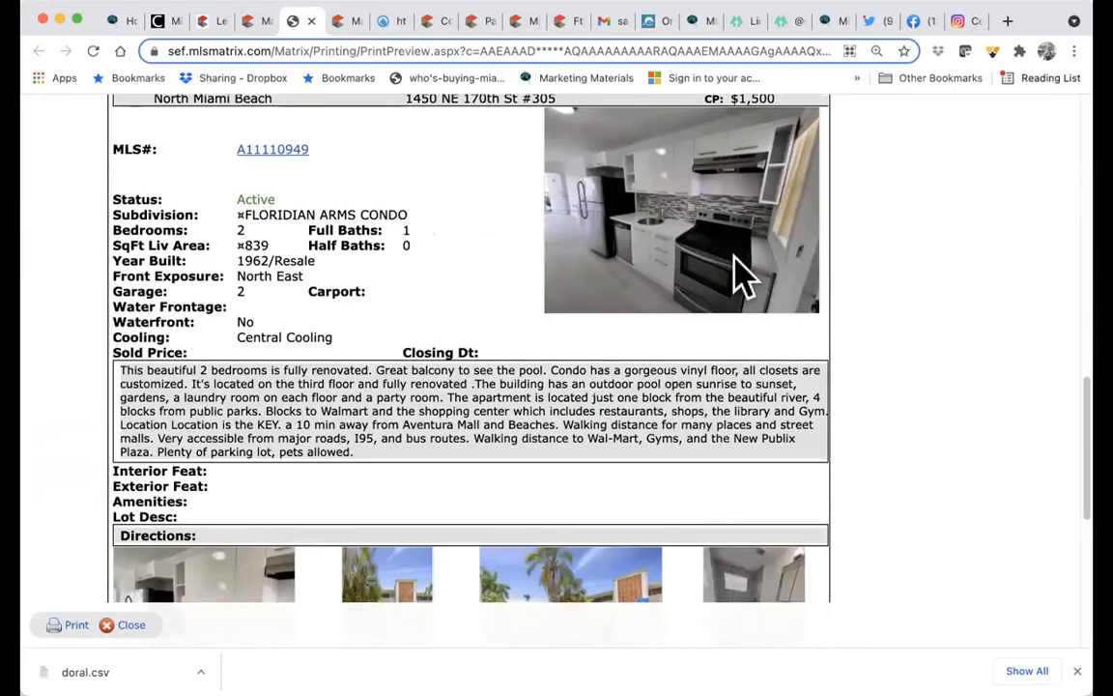
{"action": "scroll", "coordinate": [489, 517], "scroll_direction": "down", "scroll_amount": 9}
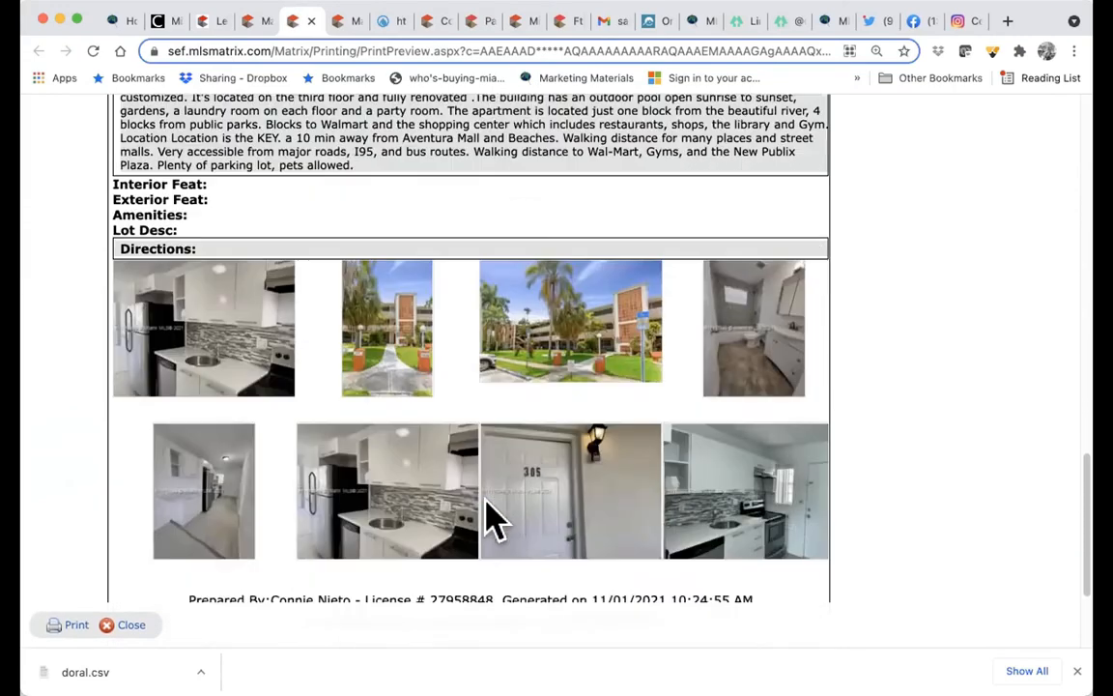
{"action": "scroll", "coordinate": [490, 518], "scroll_direction": "up", "scroll_amount": 8}
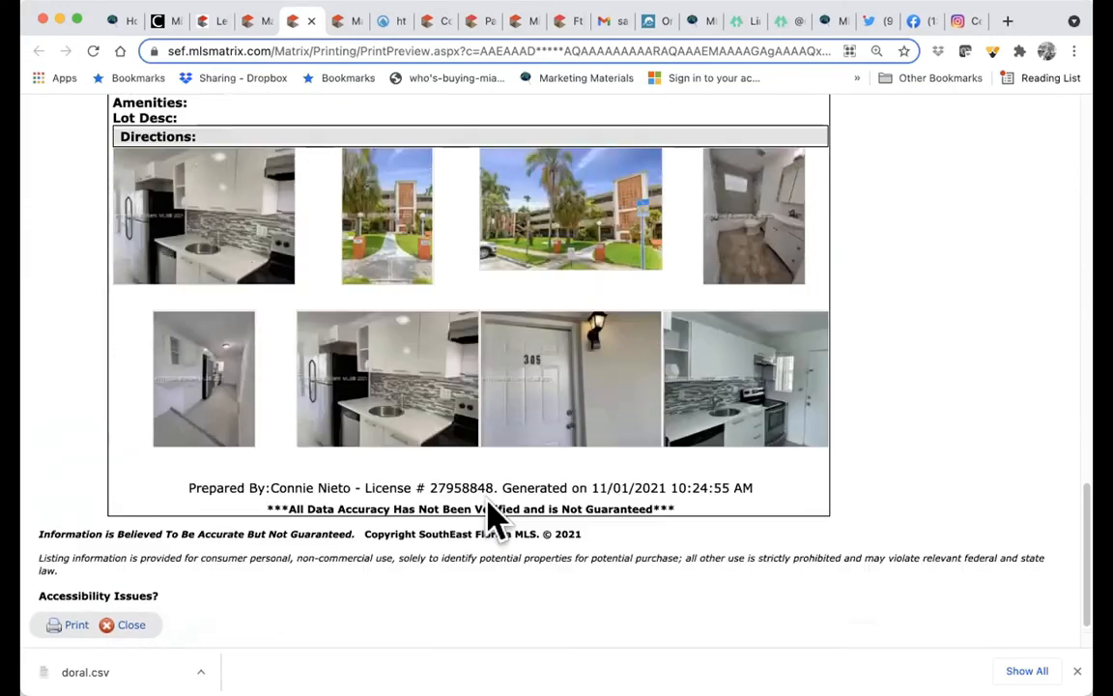
- Preview the two listings in Client Multi-Row format, then switch the print format to Client Full
{"action": "left_click", "coordinate": [263, 22]}
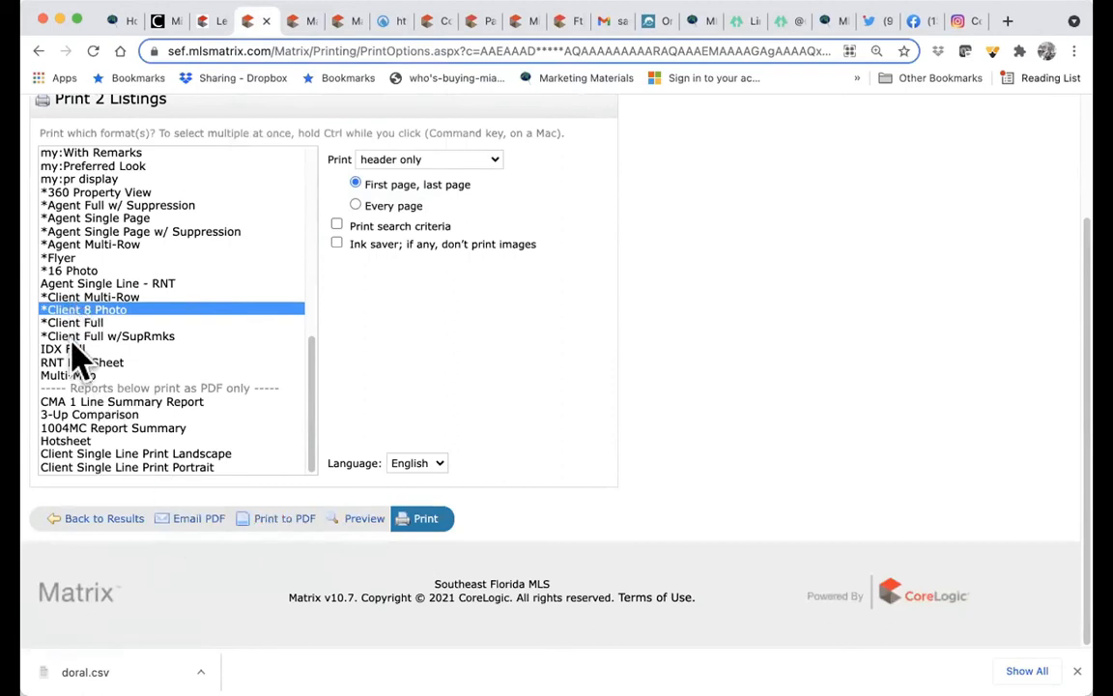
{"action": "left_click", "coordinate": [97, 296]}
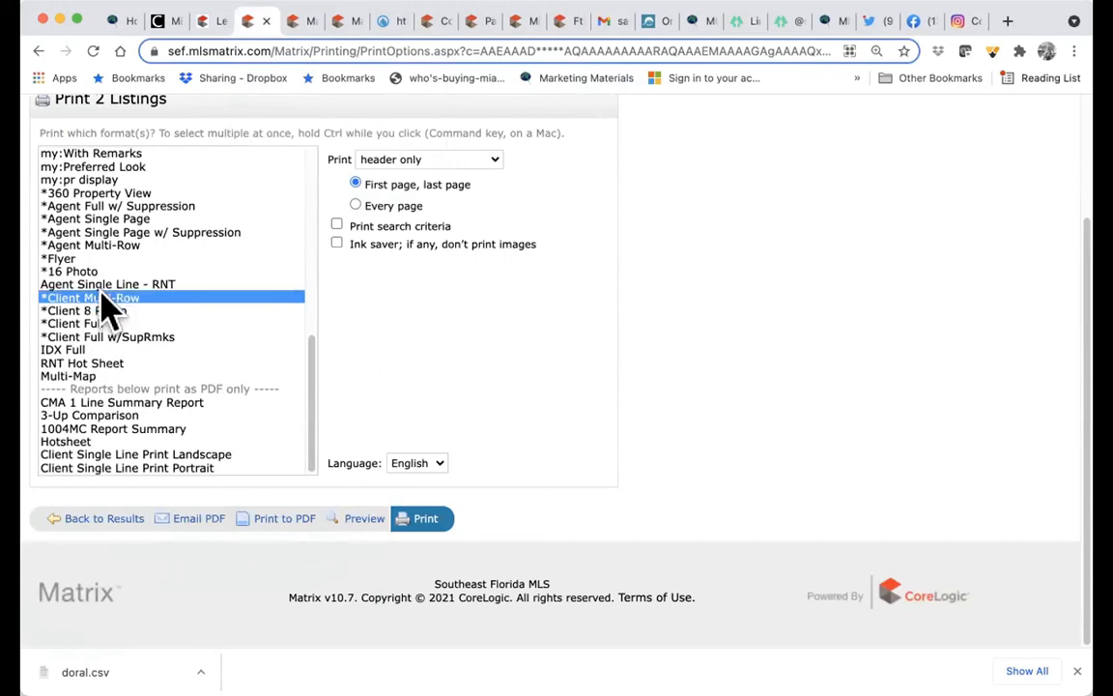
{"action": "left_click", "coordinate": [368, 530]}
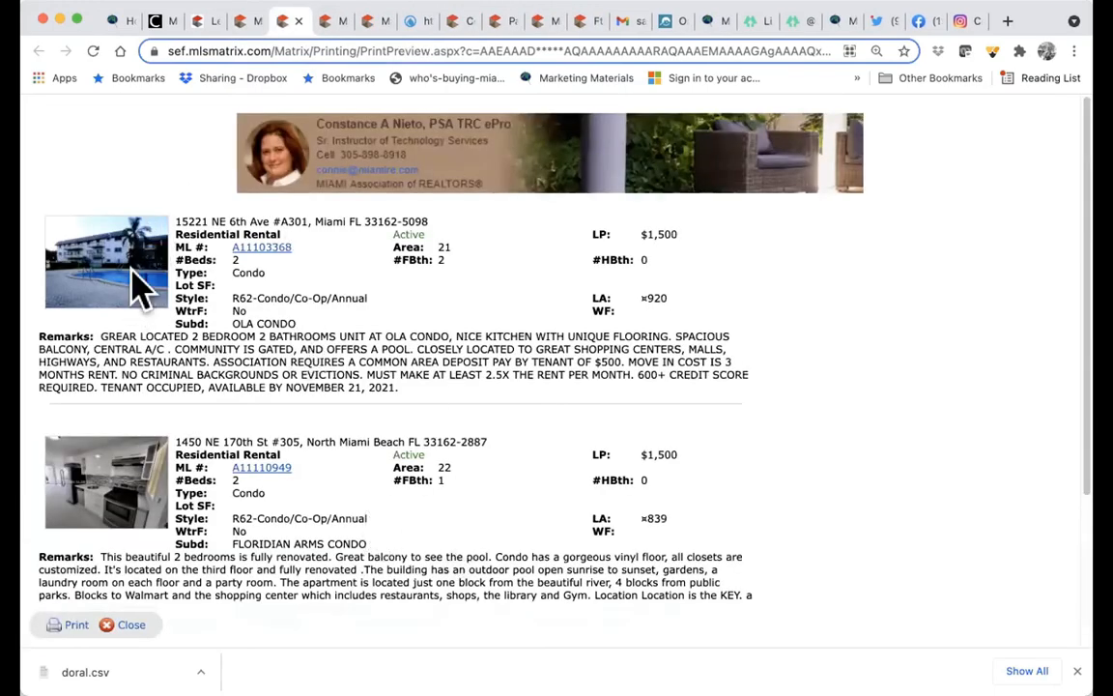
{"action": "scroll", "coordinate": [377, 569], "scroll_direction": "down", "scroll_amount": 3}
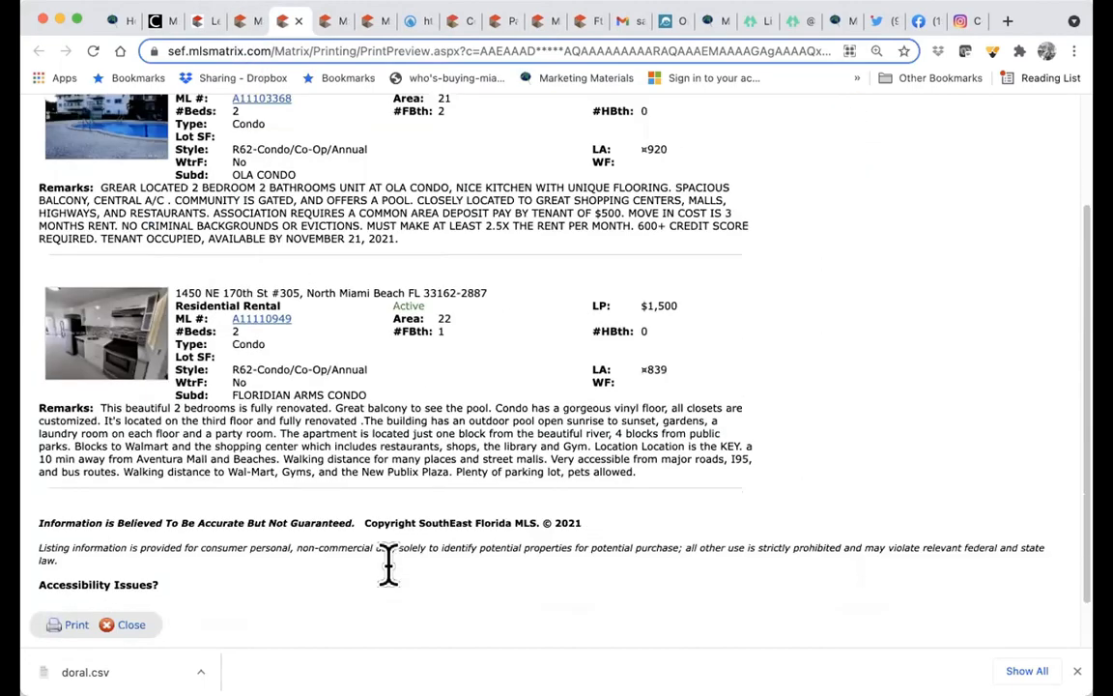
{"action": "scroll", "coordinate": [372, 463], "scroll_direction": "up", "scroll_amount": 3}
{"action": "left_click", "coordinate": [248, 23]}
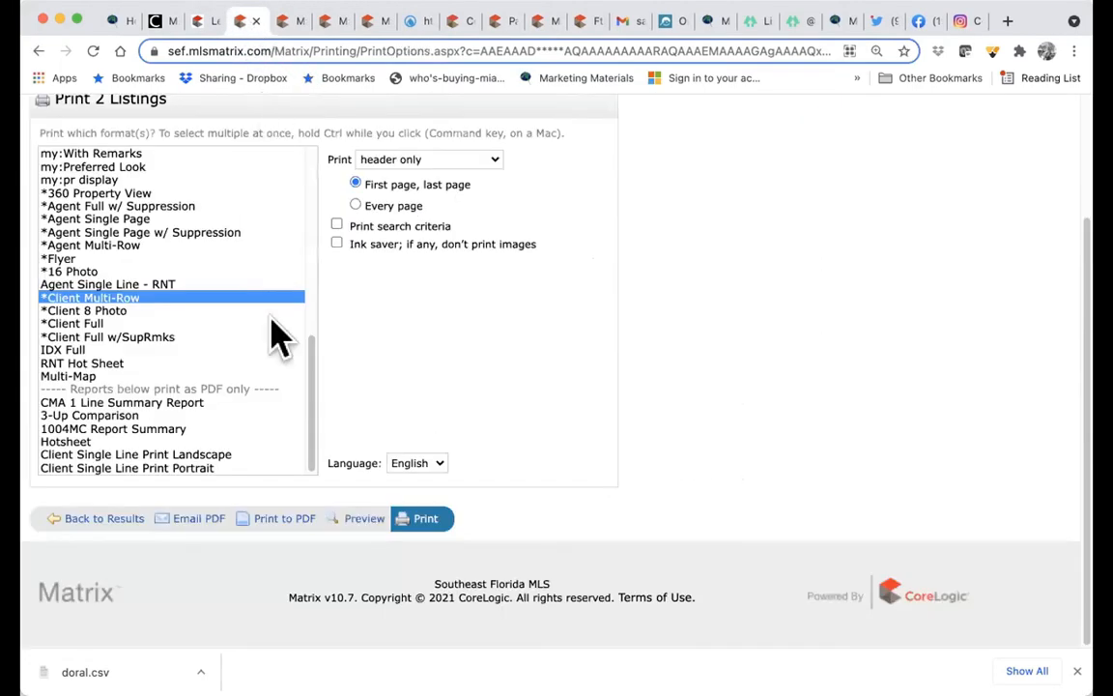
{"action": "left_click", "coordinate": [128, 325]}
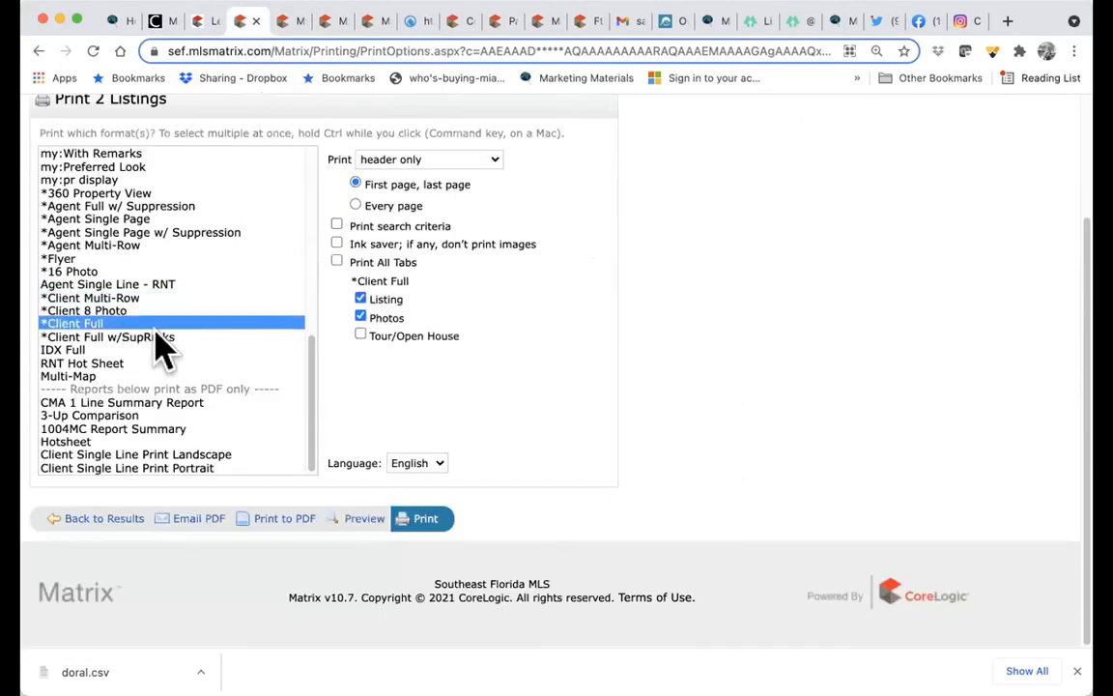
- Preview the two listings in the Client Full format
{"action": "left_click", "coordinate": [349, 519]}
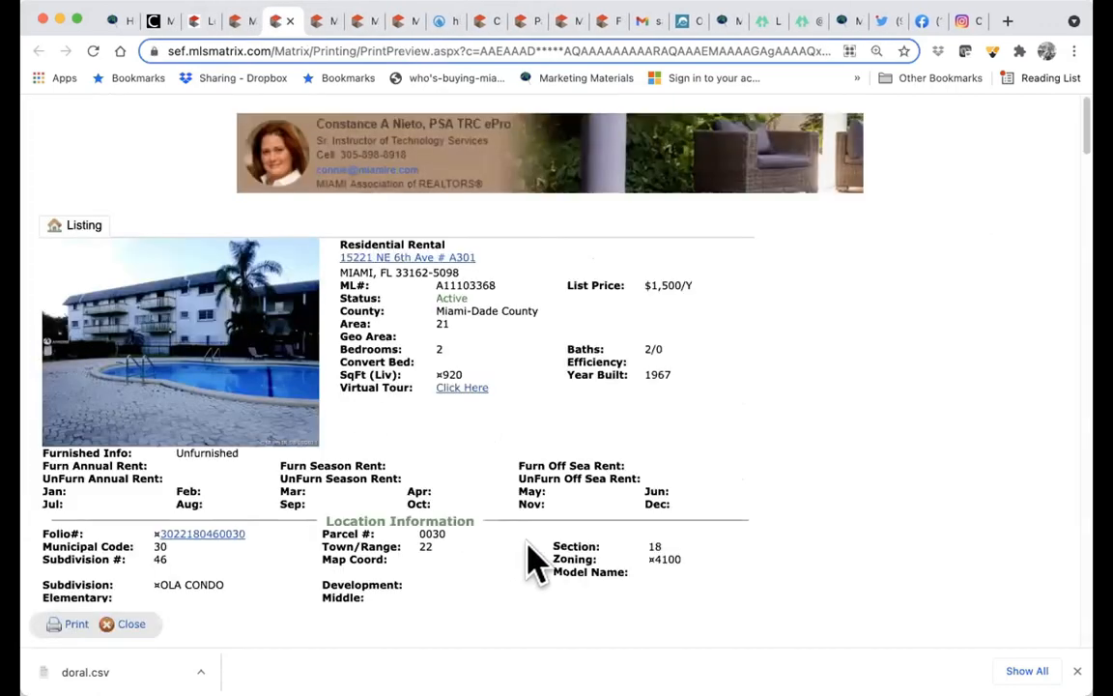
{"action": "scroll", "coordinate": [532, 560], "scroll_direction": "down", "scroll_amount": 20}
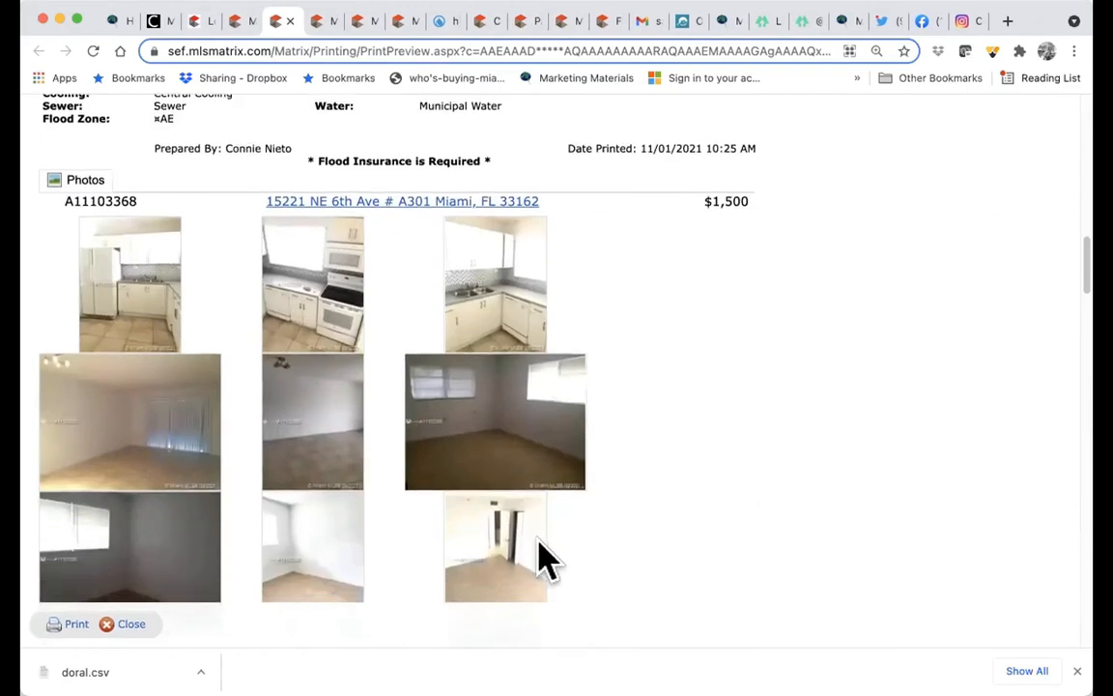
{"action": "scroll", "coordinate": [541, 561], "scroll_direction": "down", "scroll_amount": 10}
{"action": "left_click", "coordinate": [237, 22]}
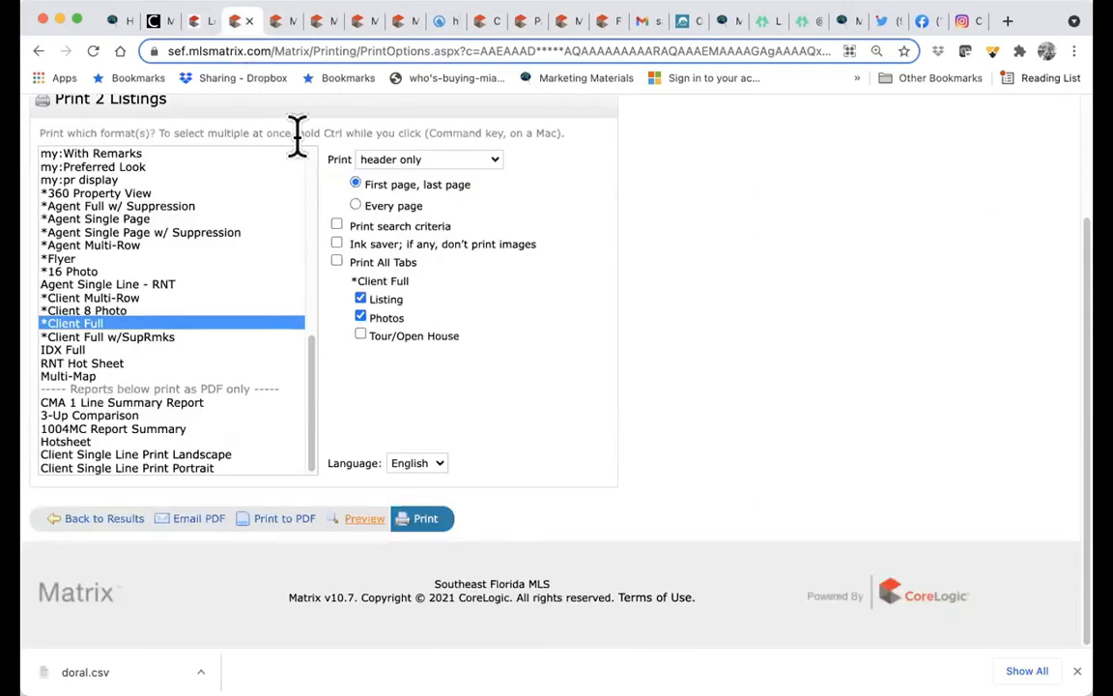
- Keep printing with header only and preview the Client Full w/SupRmks format
{"action": "left_click", "coordinate": [430, 163]}
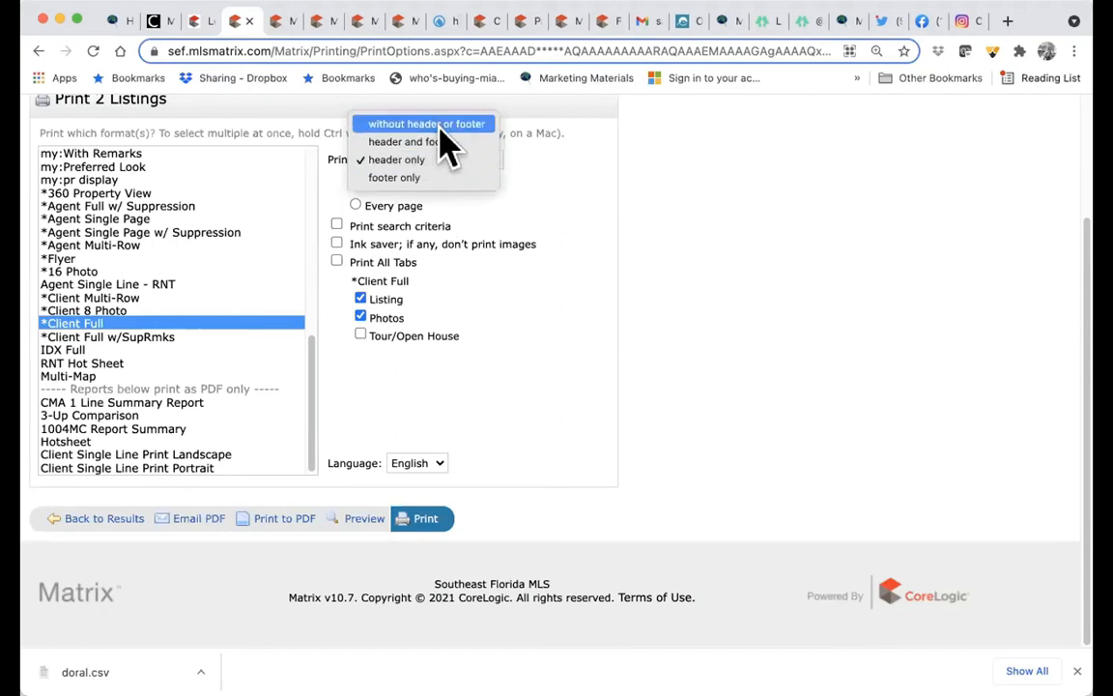
{"action": "left_click", "coordinate": [432, 156]}
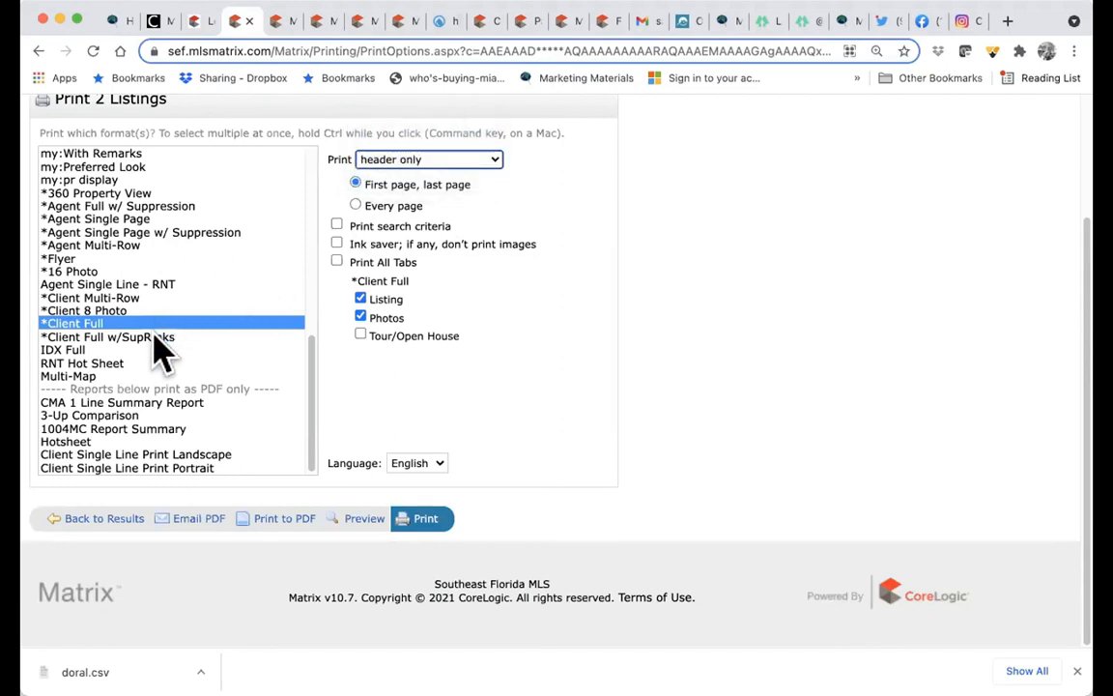
{"action": "left_click", "coordinate": [155, 338]}
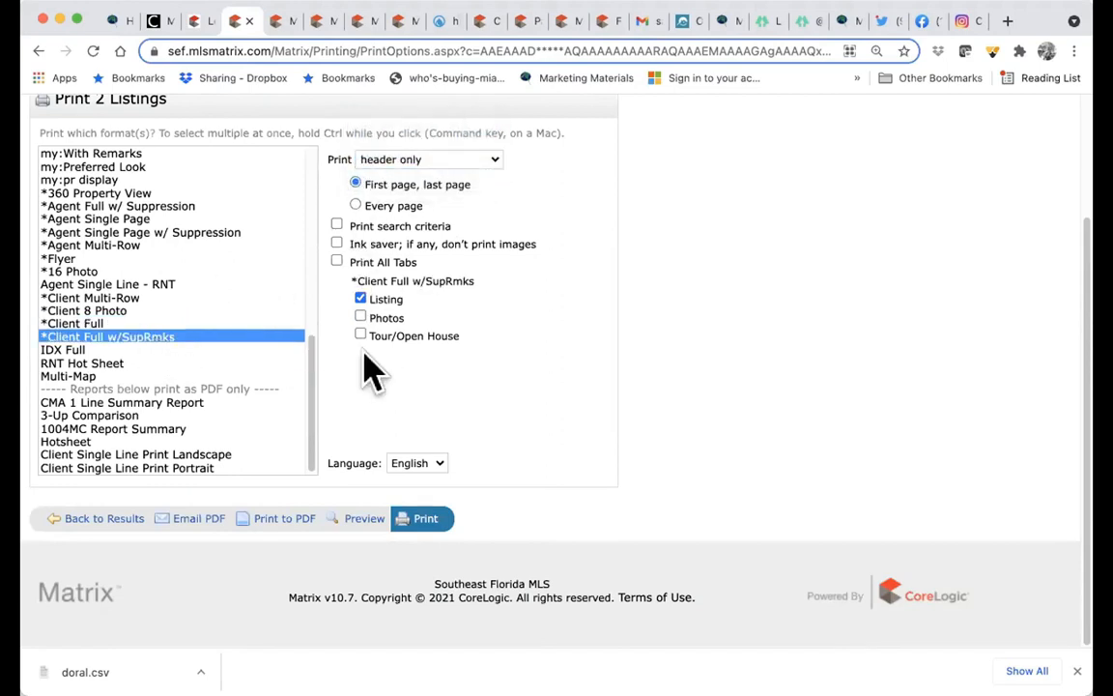
{"action": "left_click", "coordinate": [359, 521]}
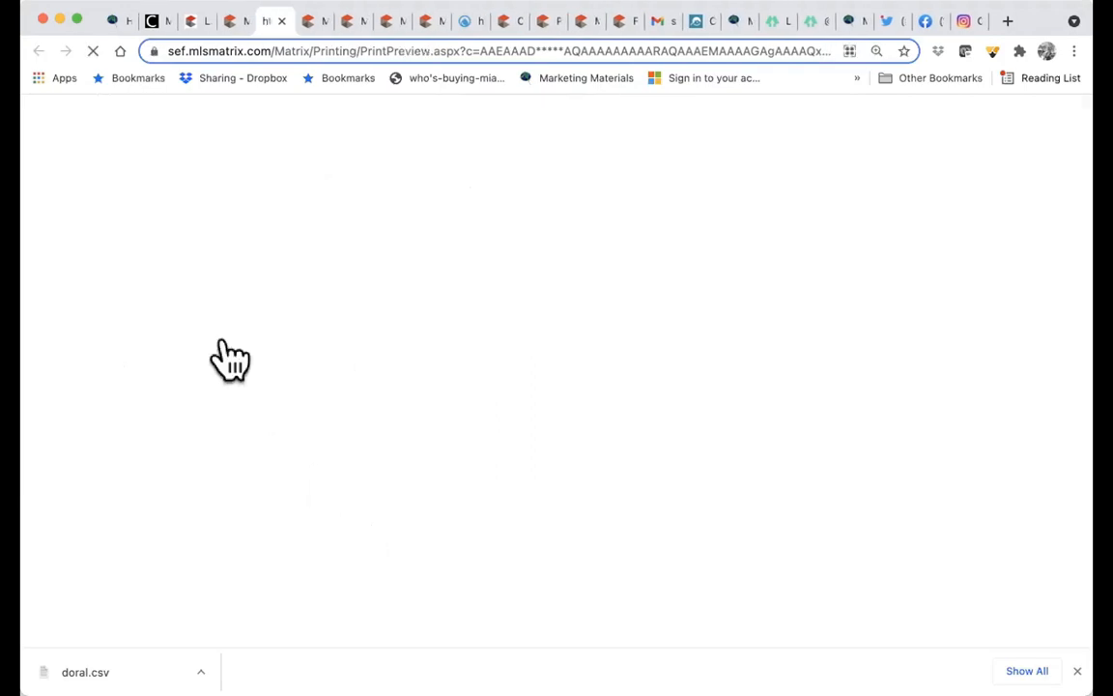
{"action": "scroll", "coordinate": [619, 469], "scroll_direction": "down", "scroll_amount": 15}
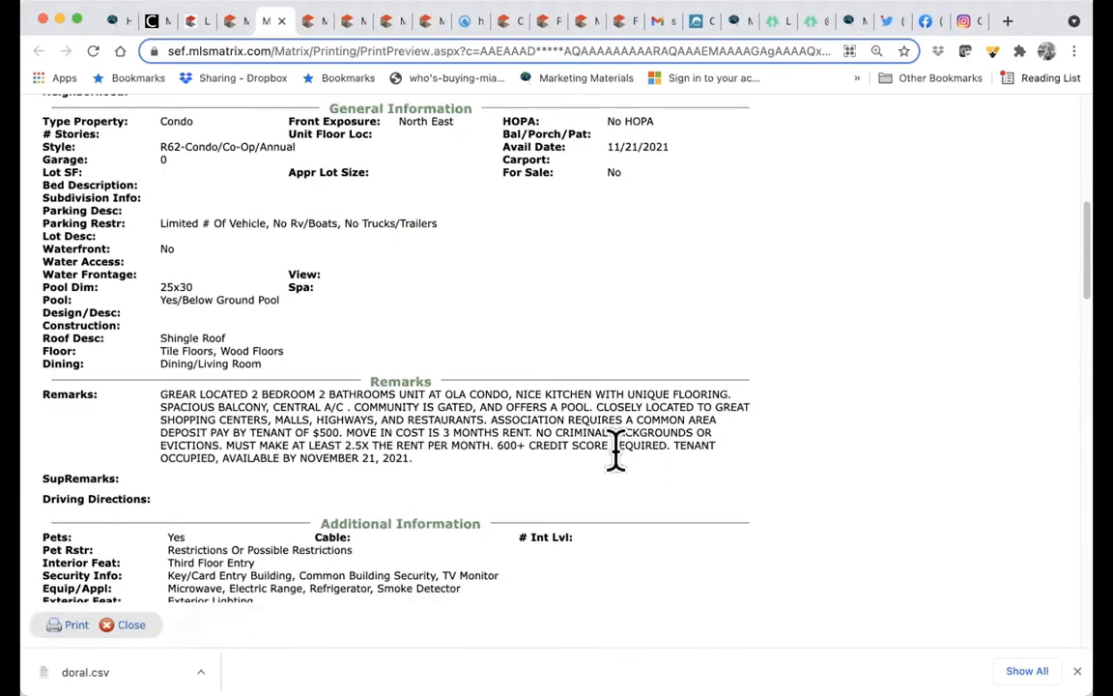
{"action": "scroll", "coordinate": [628, 468], "scroll_direction": "down", "scroll_amount": 10}
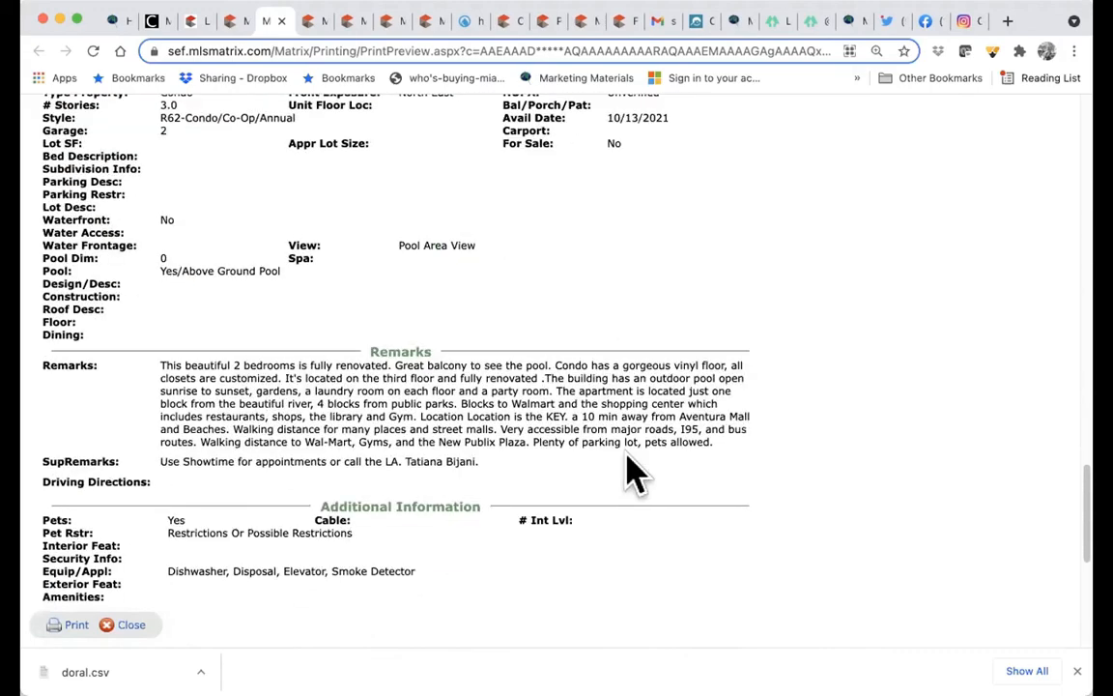
{"action": "left_click", "coordinate": [226, 21]}
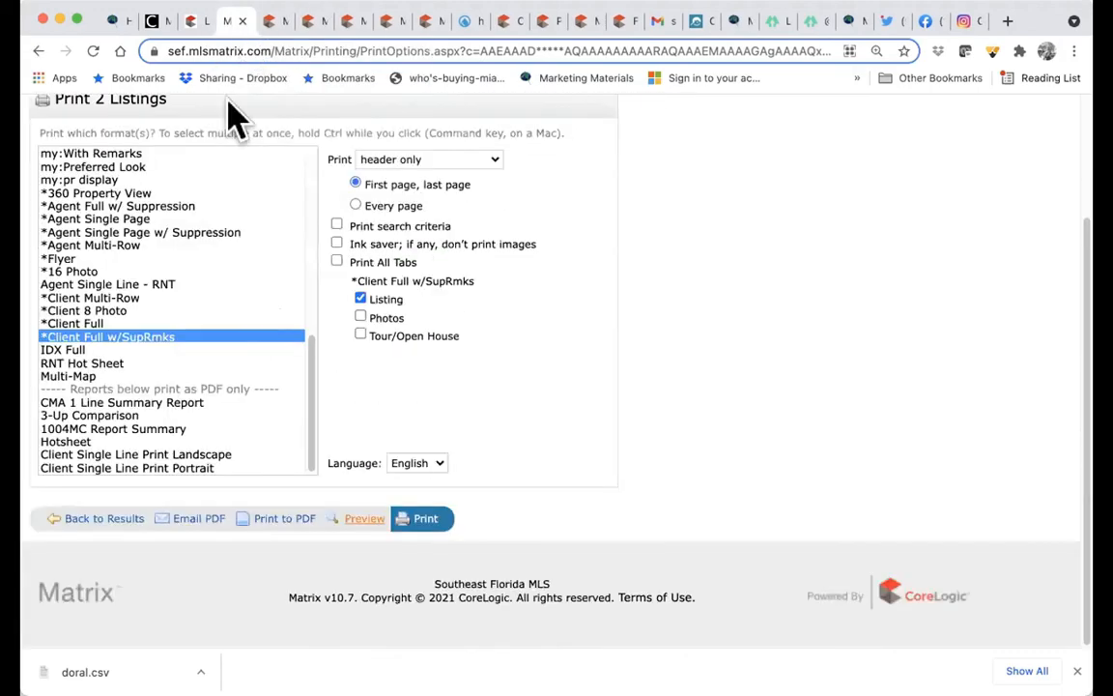
- Choose and preview the Client 8 Photo format, then return to print options
{"action": "left_click", "coordinate": [153, 310]}
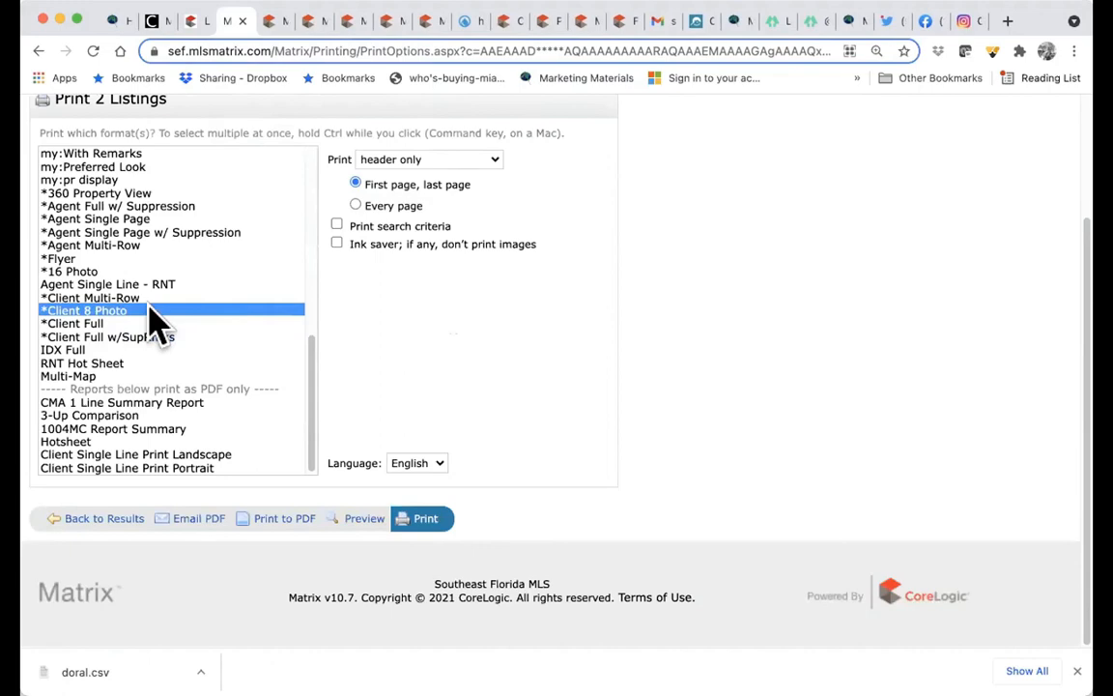
{"action": "left_click", "coordinate": [364, 518]}
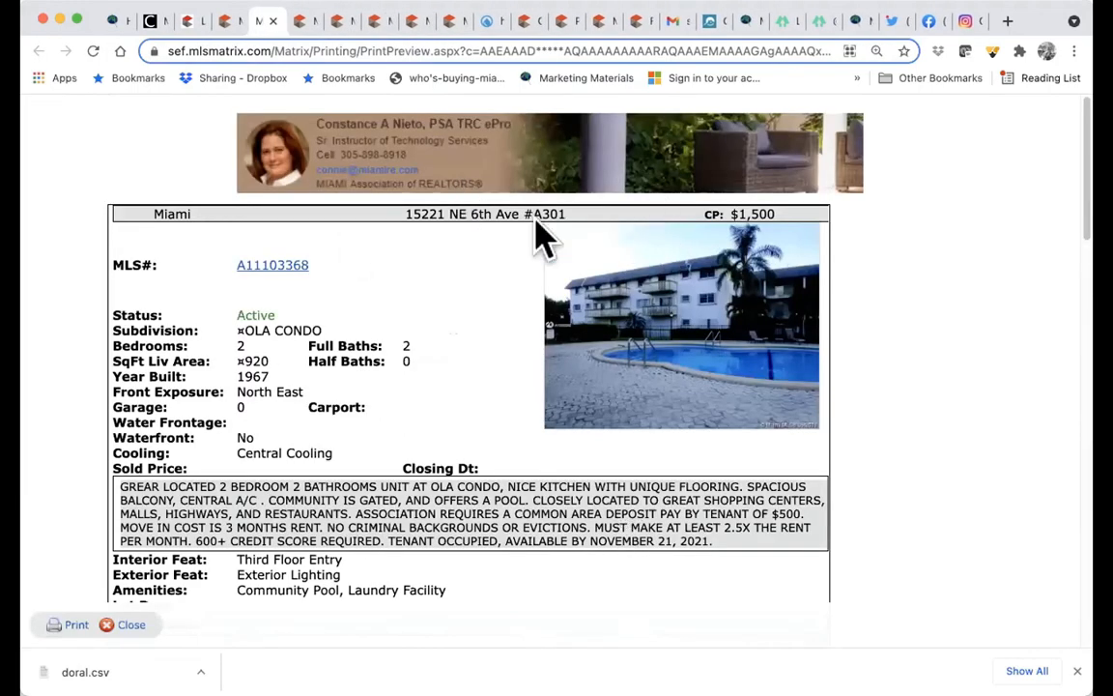
{"action": "scroll", "coordinate": [473, 462], "scroll_direction": "down", "scroll_amount": 10}
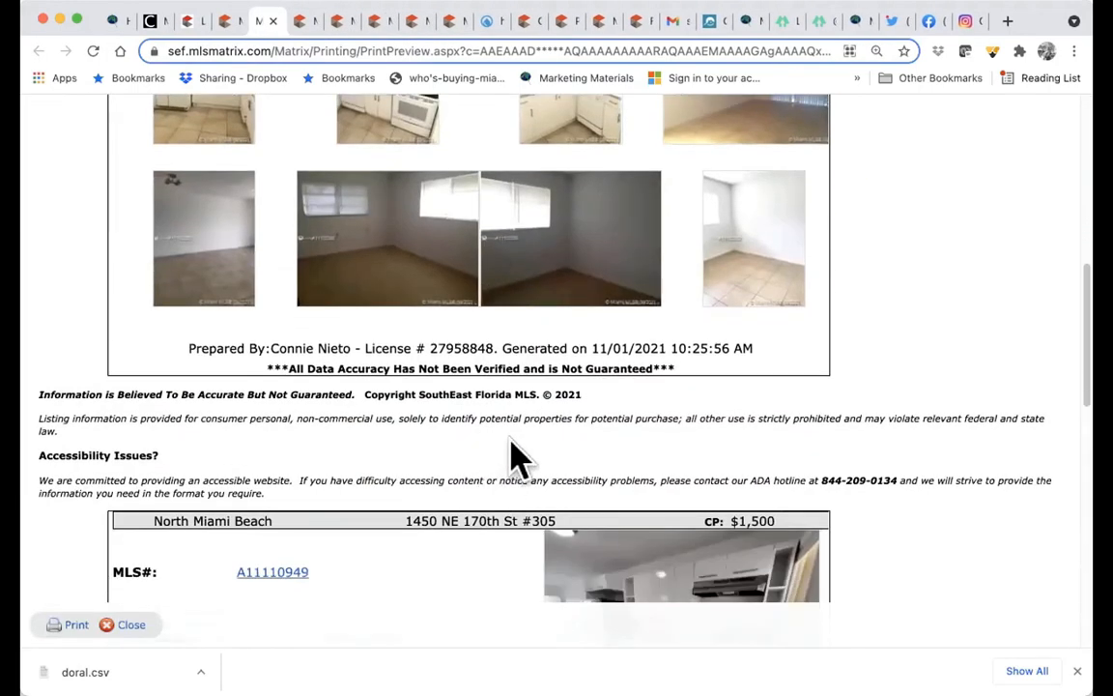
{"action": "left_click", "coordinate": [230, 20]}
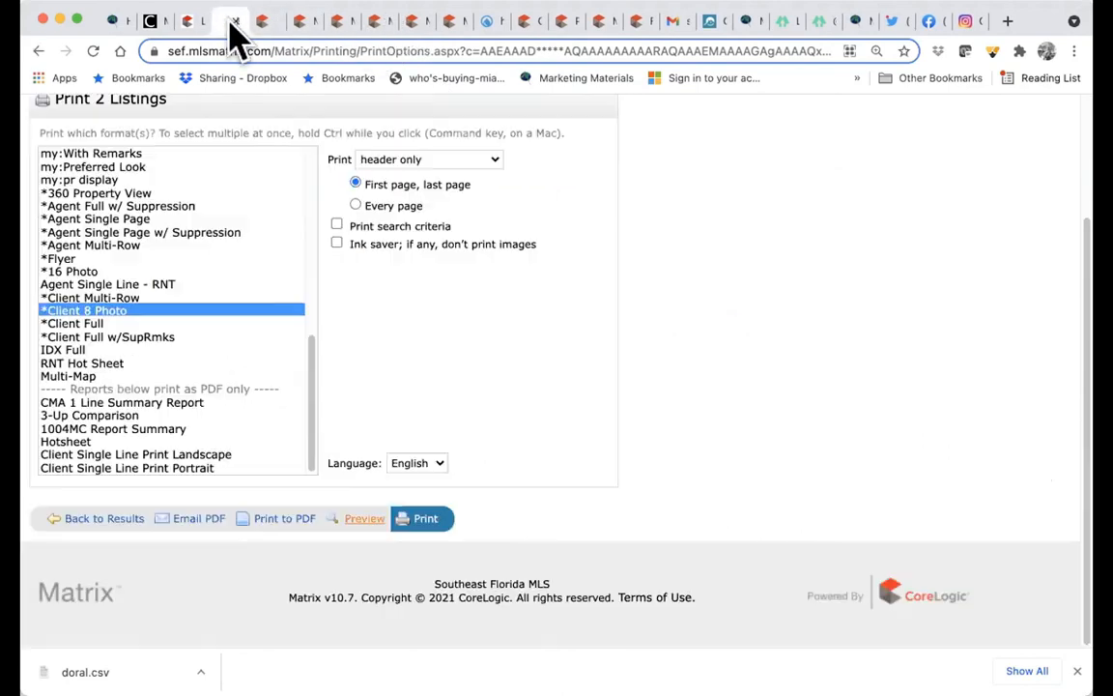
- Start emailing the two listings as a PDF, addressed to the recipient's e-mail address
{"action": "left_click", "coordinate": [198, 526]}
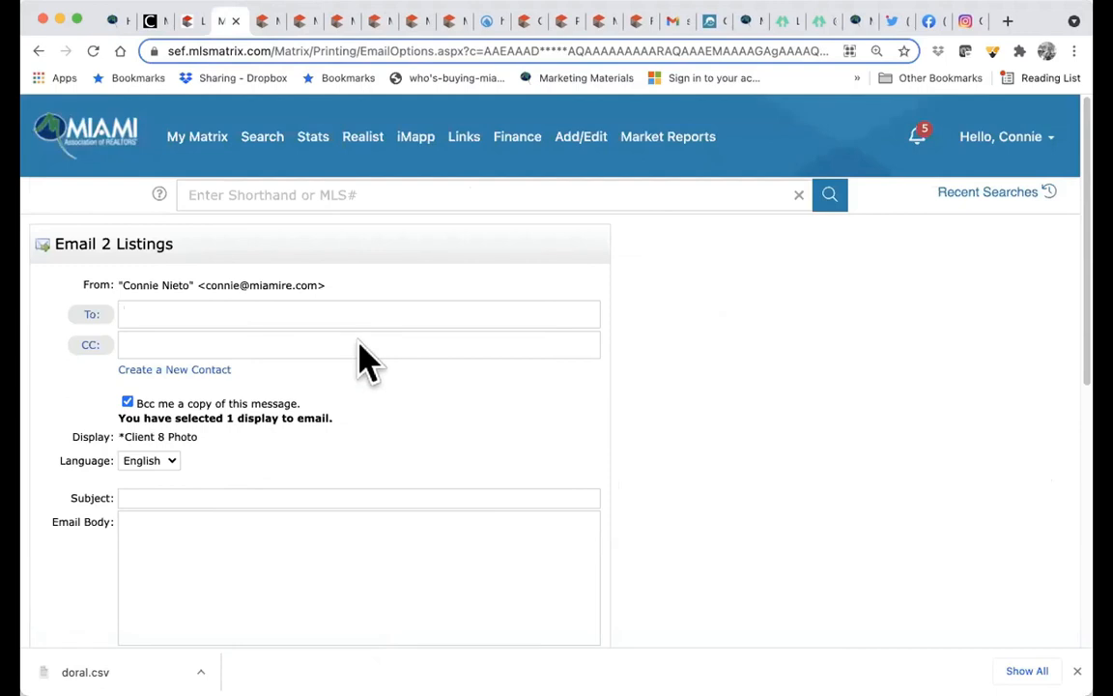
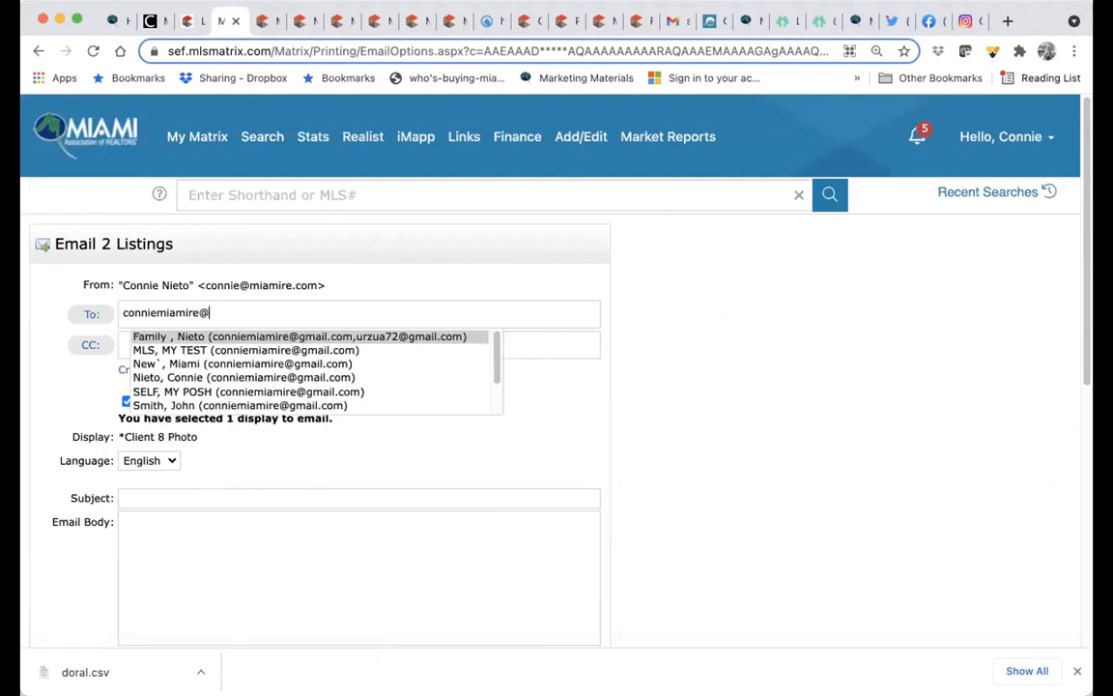
{"action": "key", "text": "Down"}
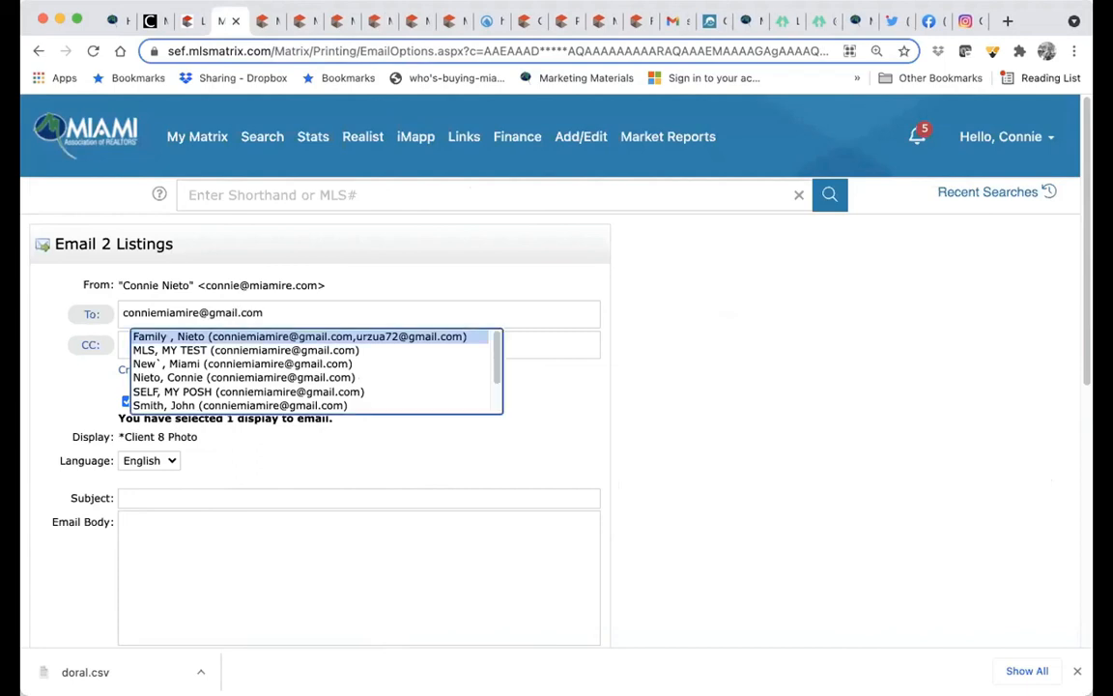
- Send the email with subject 'rentals in MIAMI Dade' and body 'Just for You!'
{"action": "left_click", "coordinate": [268, 497]}
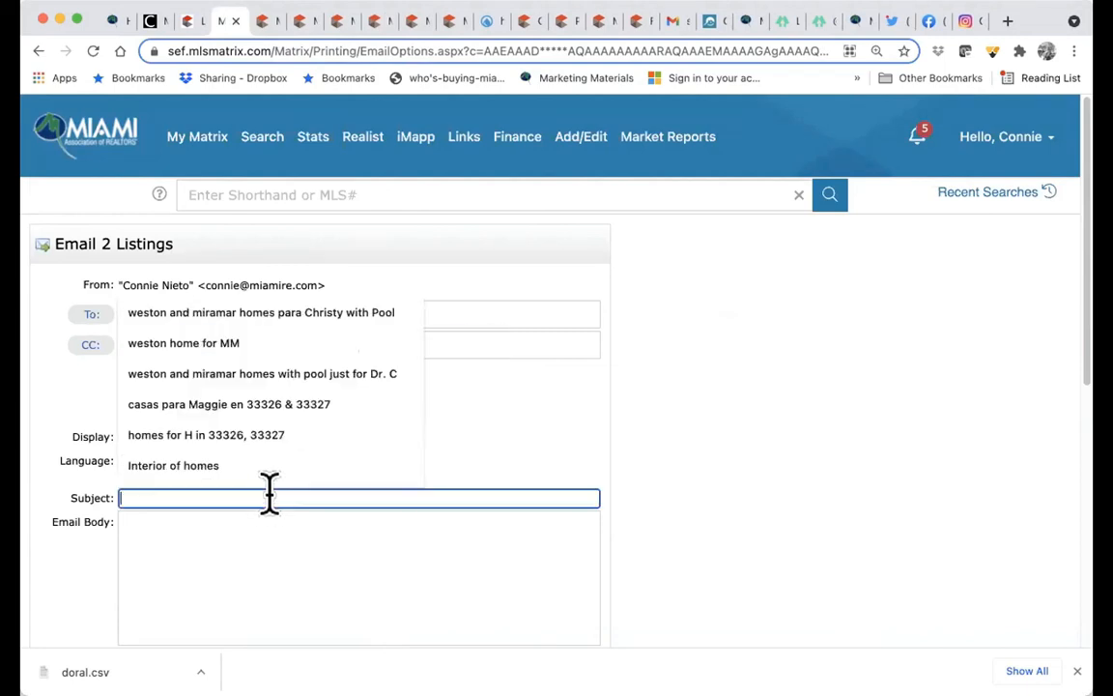
{"action": "type", "text": "rentals "}
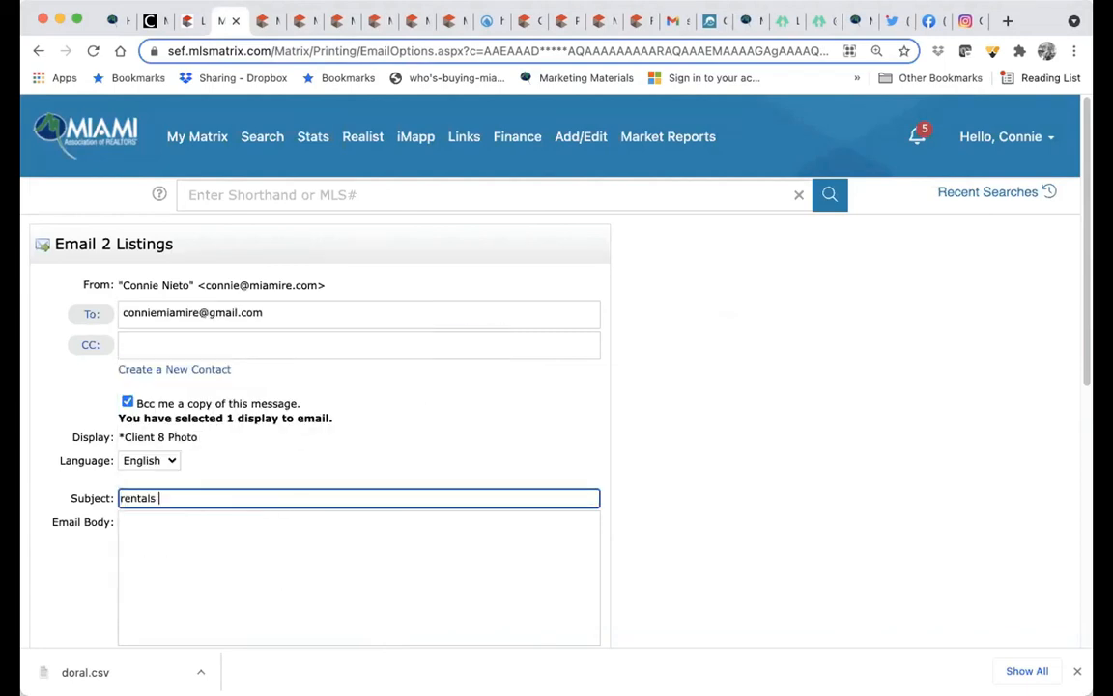
{"action": "type", "text": "in MIAMI Dade"}
{"action": "key", "text": "Tab"}
{"action": "type", "text": "Just for "}
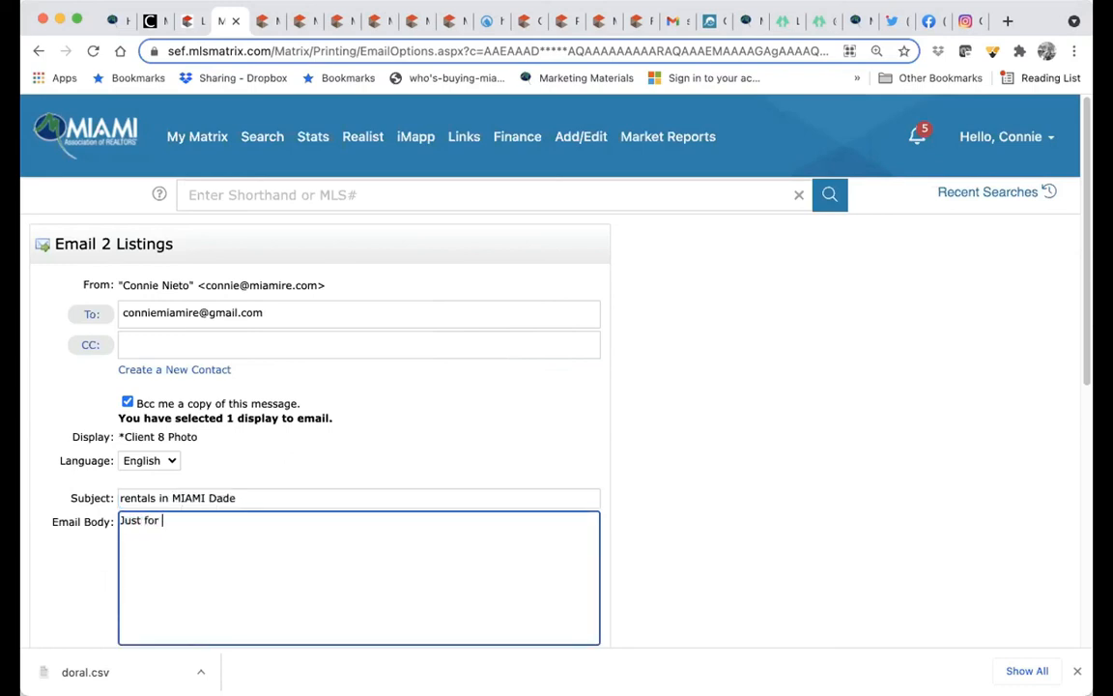
{"action": "type", "text": "You!"}
{"action": "scroll", "coordinate": [400, 474], "scroll_direction": "down", "scroll_amount": 2}
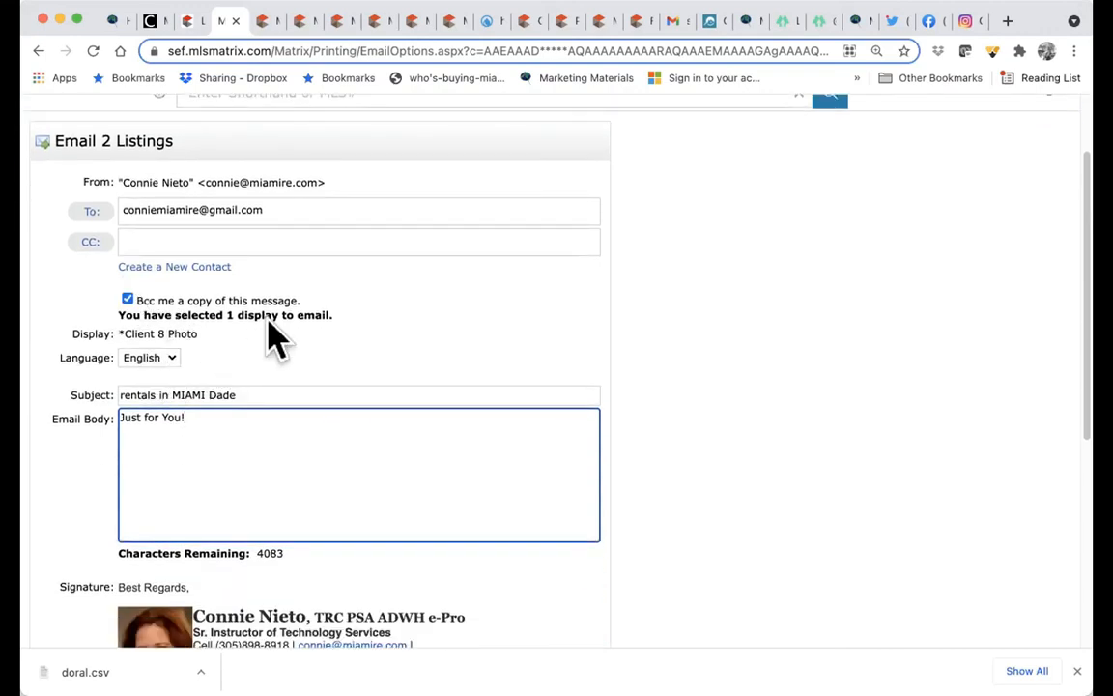
{"action": "scroll", "coordinate": [489, 534], "scroll_direction": "down", "scroll_amount": 3}
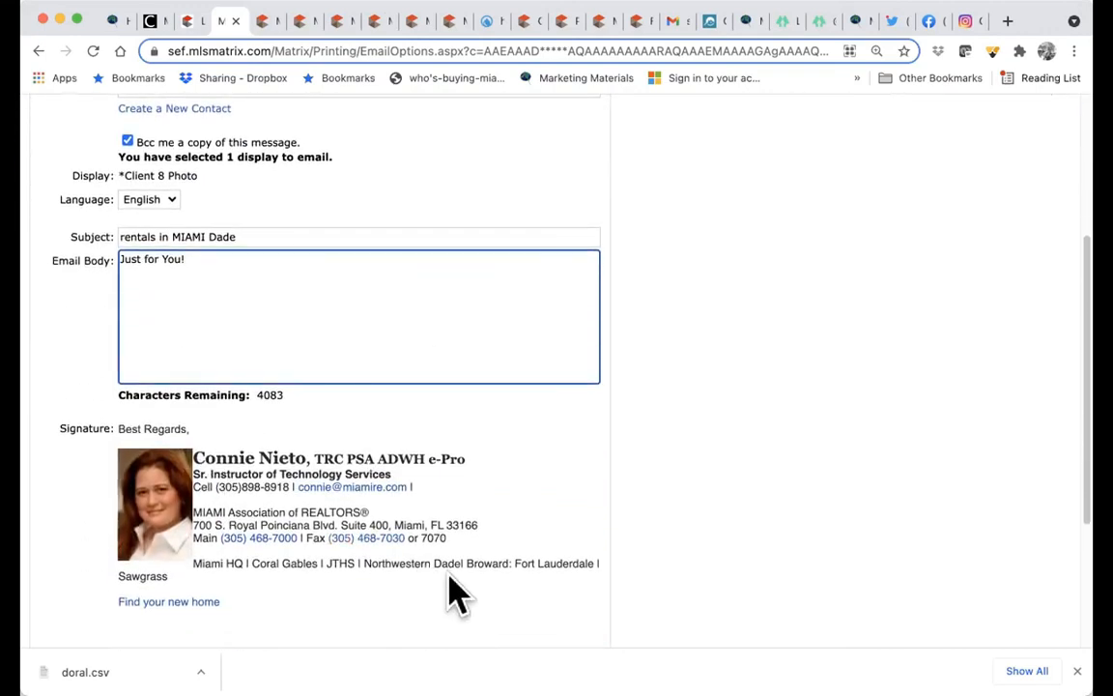
{"action": "scroll", "coordinate": [455, 590], "scroll_direction": "down", "scroll_amount": 4}
{"action": "left_click", "coordinate": [143, 521]}
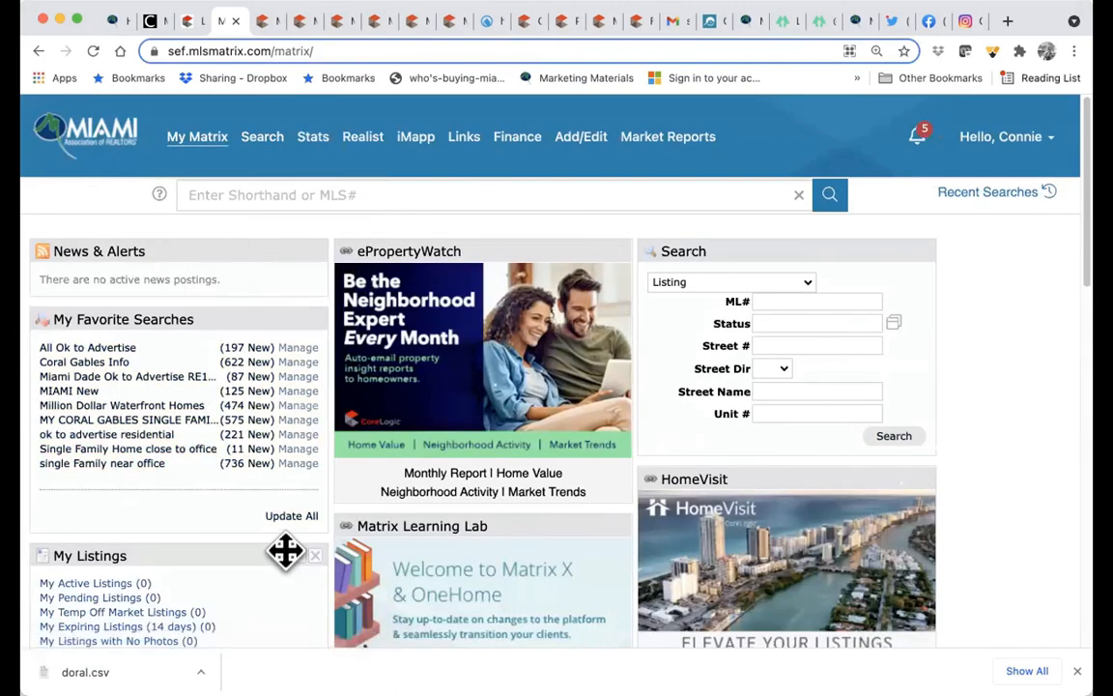
{"action": "scroll", "coordinate": [290, 555], "scroll_direction": "down", "scroll_amount": 3}
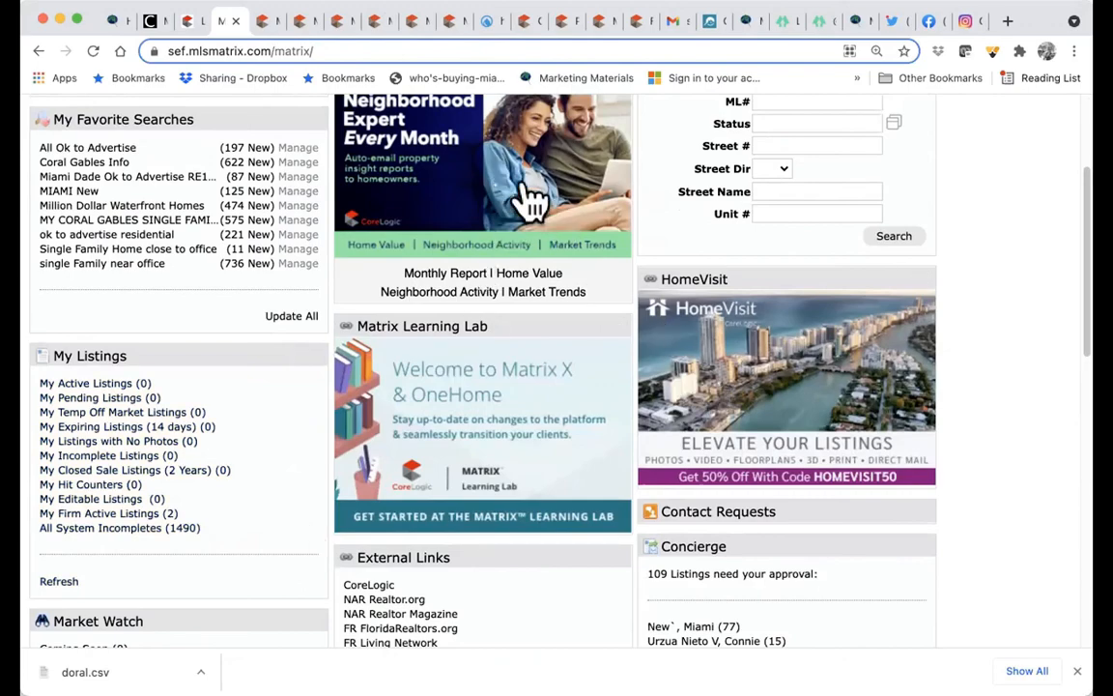
{"action": "scroll", "coordinate": [759, 396], "scroll_direction": "down", "scroll_amount": 3}
{"action": "scroll", "coordinate": [766, 404], "scroll_direction": "down", "scroll_amount": 2}
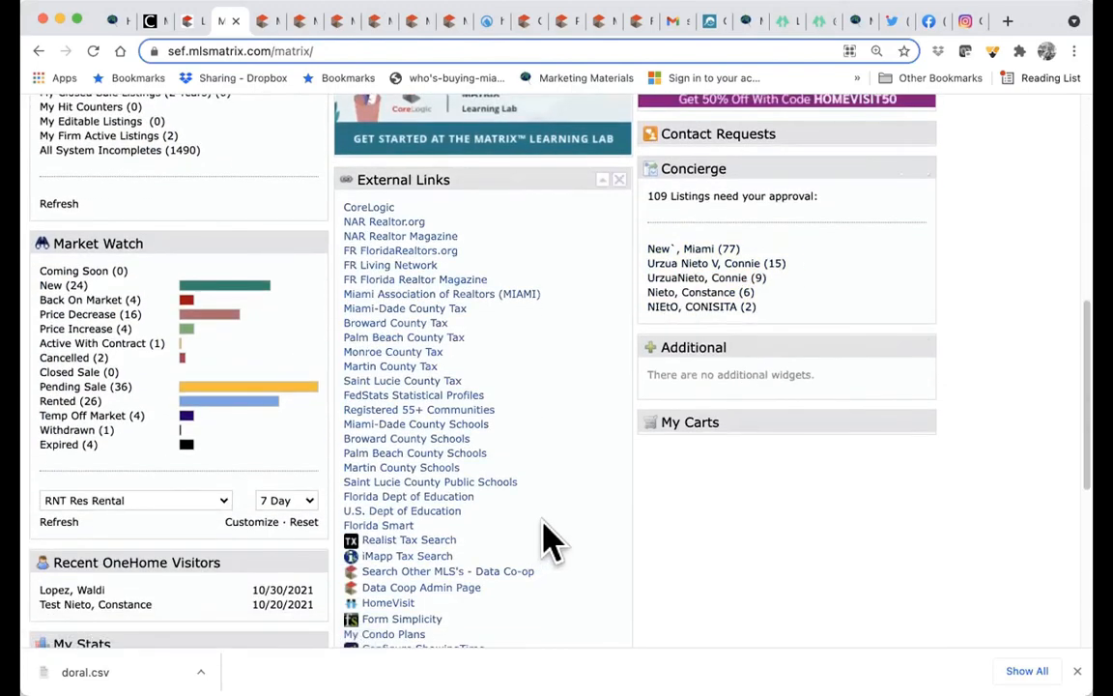
{"action": "scroll", "coordinate": [547, 539], "scroll_direction": "up", "scroll_amount": 5}
{"action": "scroll", "coordinate": [546, 539], "scroll_direction": "up", "scroll_amount": 3}
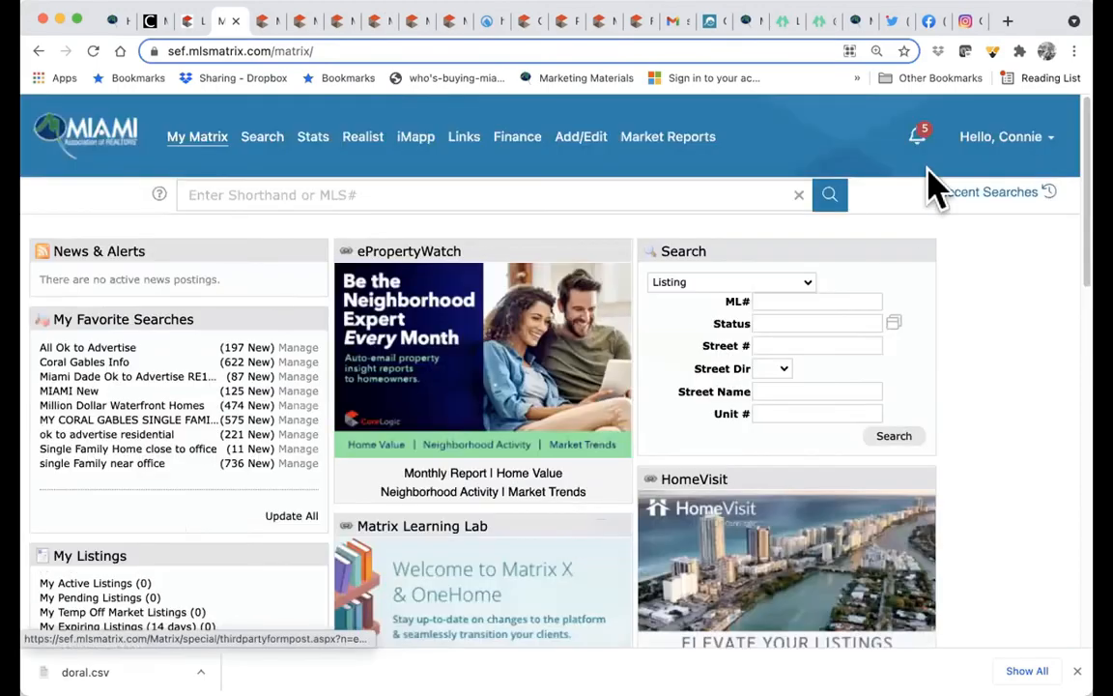
- Look over the Help page from the account menu, then open the Settings page
{"action": "left_click", "coordinate": [1013, 156]}
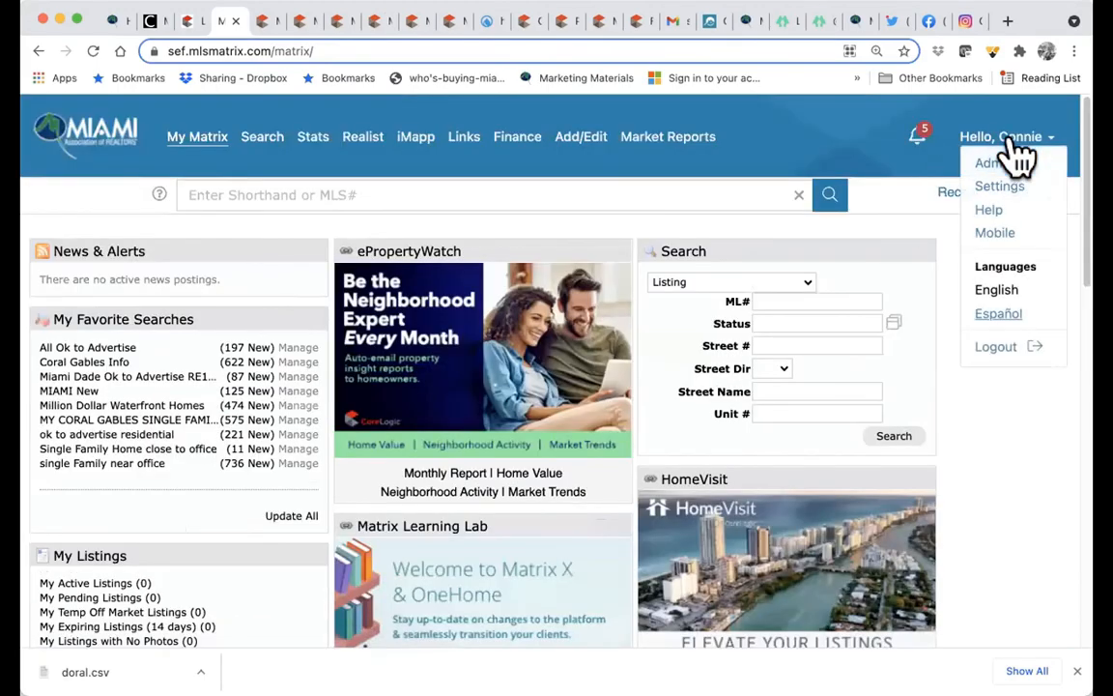
{"action": "left_click", "coordinate": [1005, 211]}
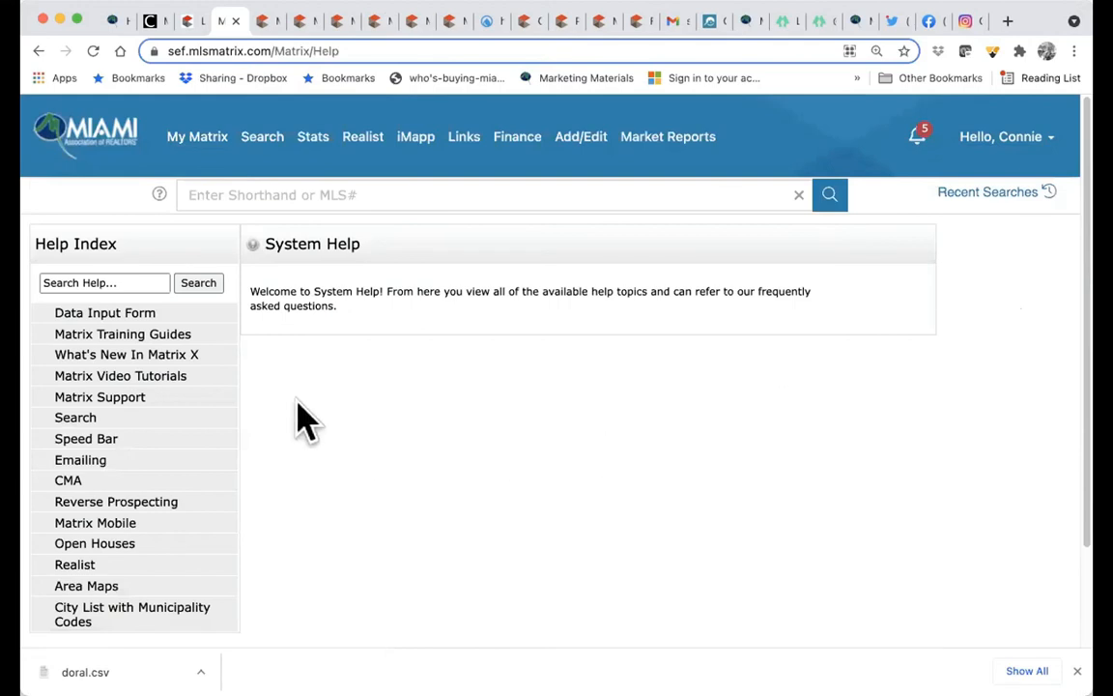
{"action": "scroll", "coordinate": [232, 471], "scroll_direction": "down", "scroll_amount": 1}
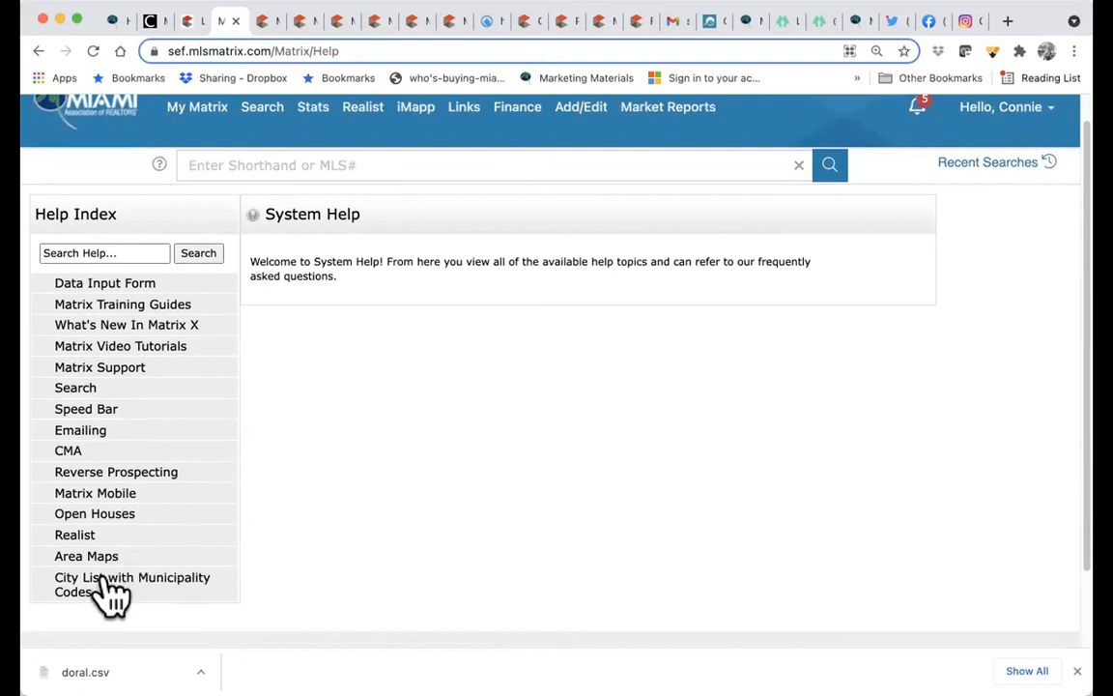
{"action": "left_click", "coordinate": [1007, 108]}
{"action": "left_click", "coordinate": [1005, 158]}
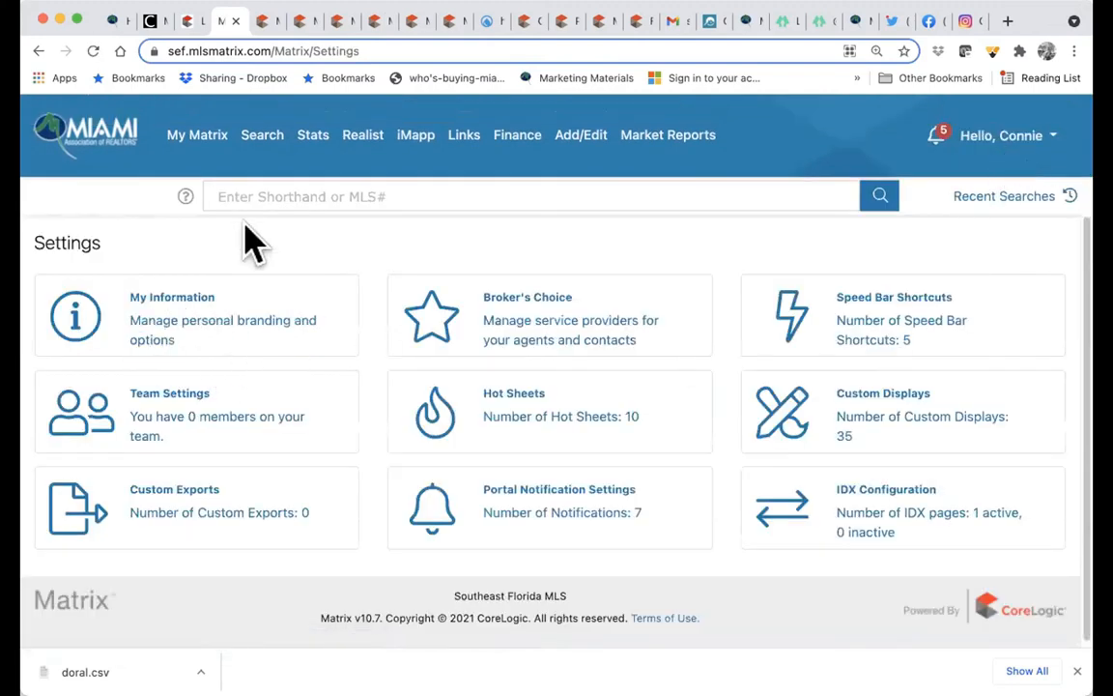
- Glance at My Information settings, go back, and open Portal Notification Settings
{"action": "left_click", "coordinate": [136, 307]}
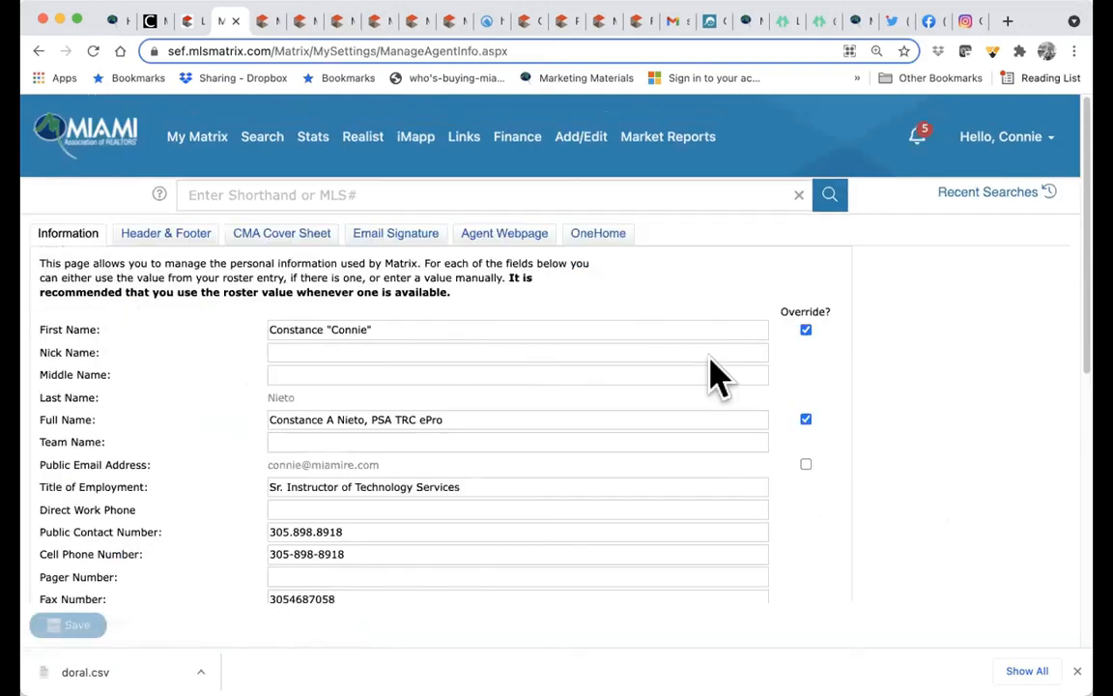
{"action": "left_click", "coordinate": [38, 50]}
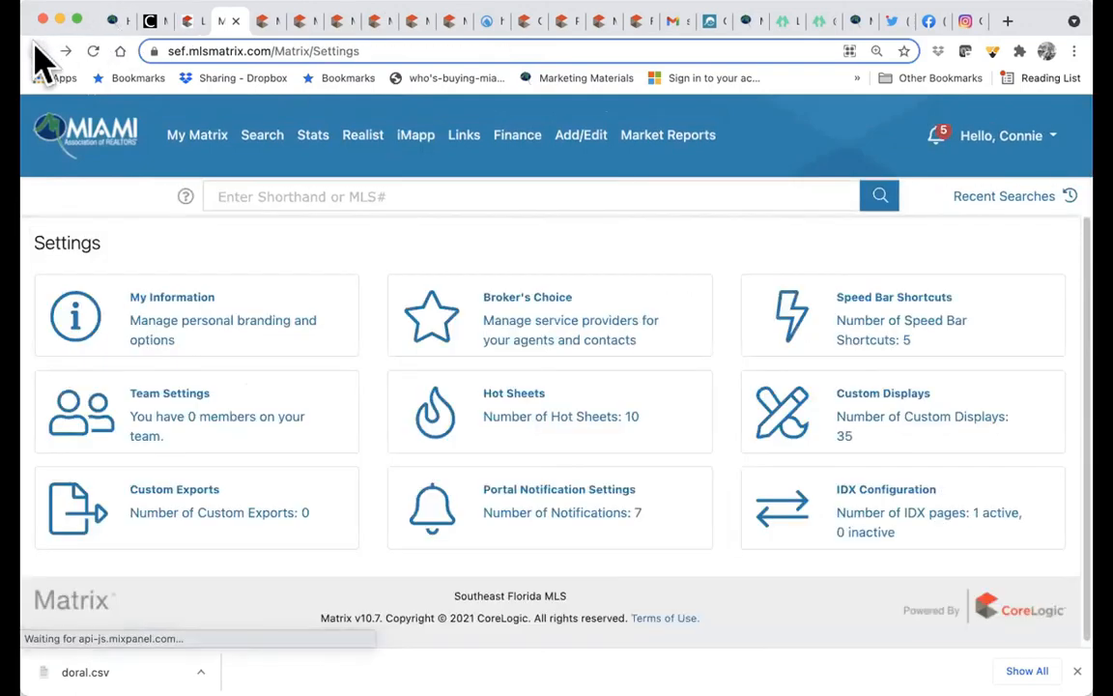
{"action": "left_click", "coordinate": [599, 515]}
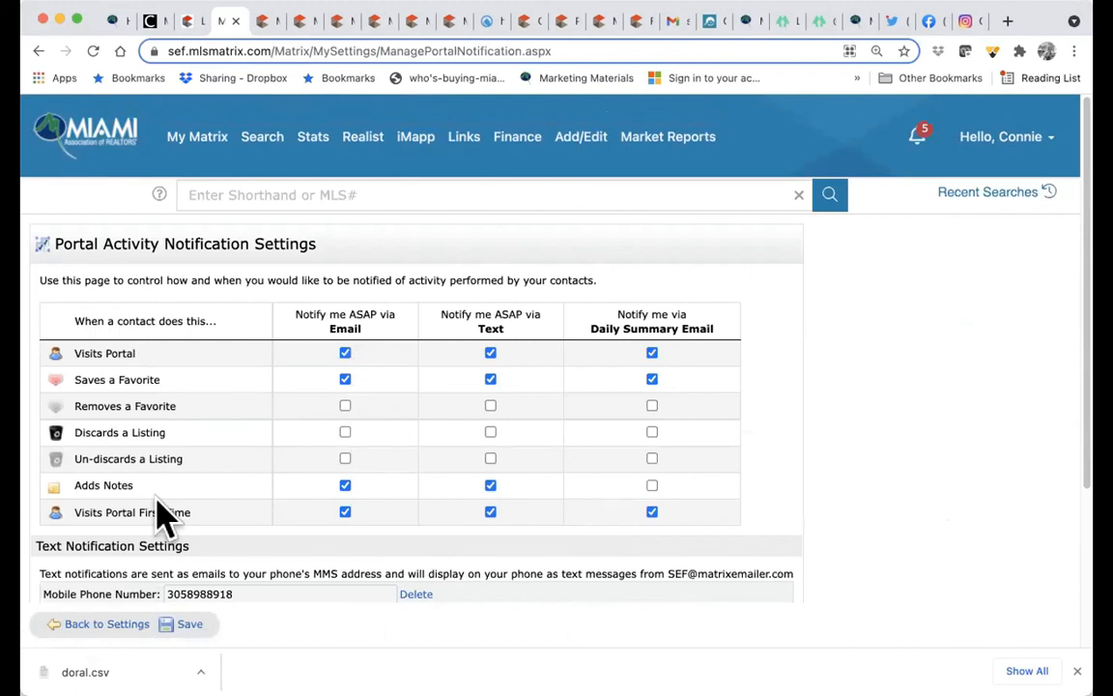
{"action": "mouse_move", "coordinate": [261, 155]}
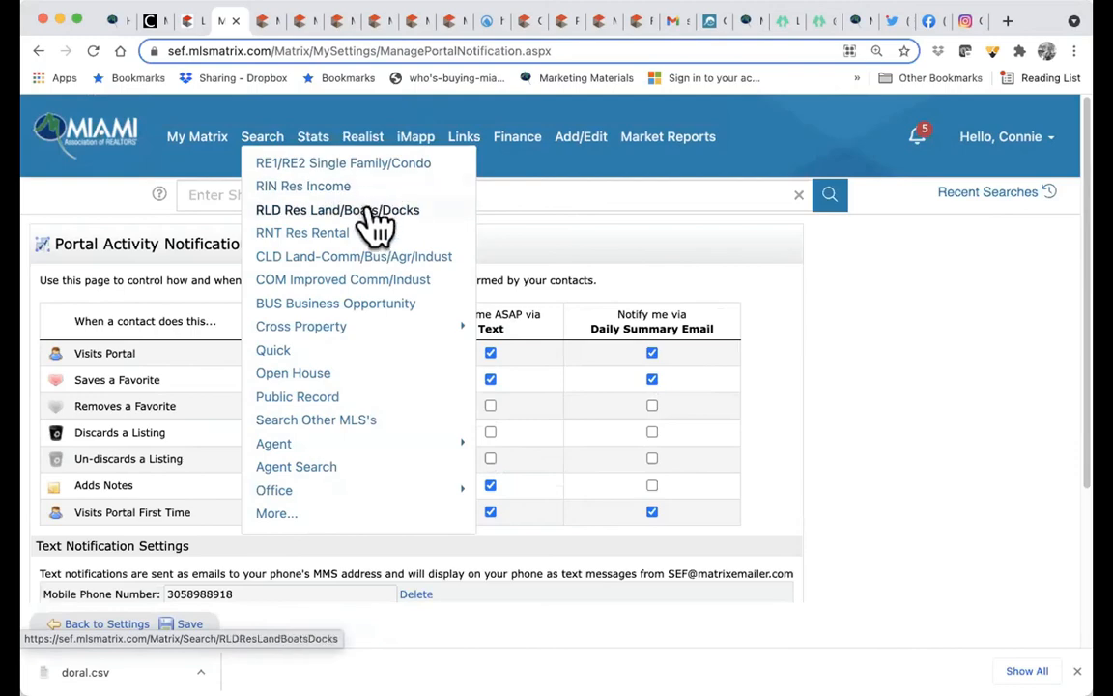
- Rerun the recent Pool YN search, then the Pets Allowed Residential Rental search
{"action": "left_click", "coordinate": [969, 198]}
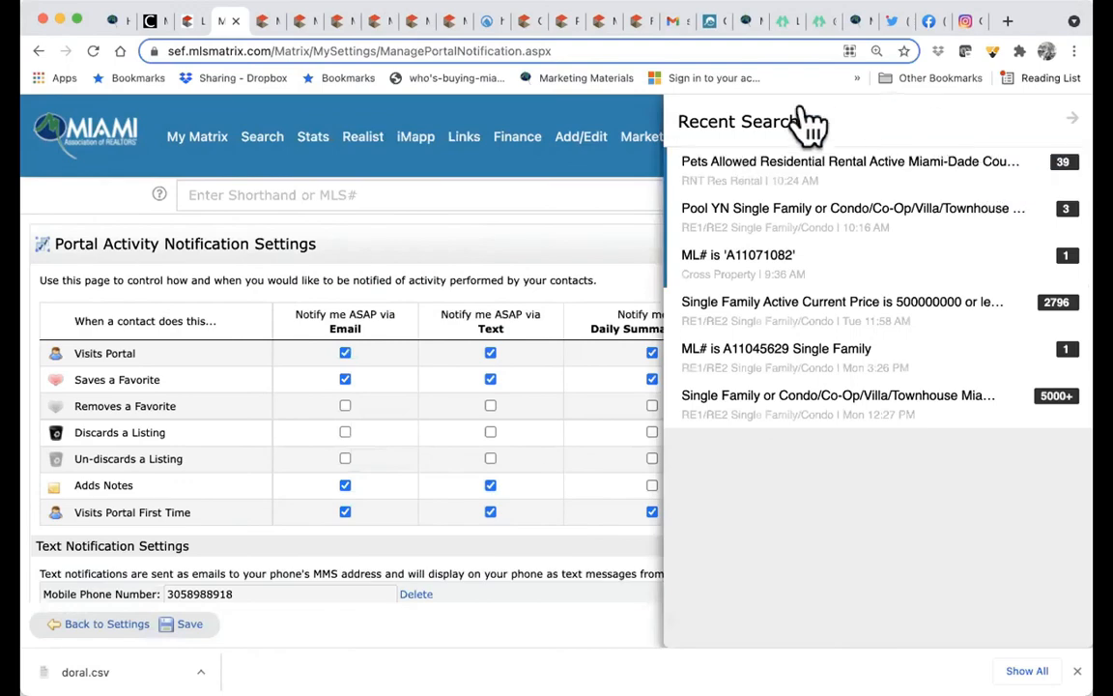
{"action": "left_click", "coordinate": [829, 249]}
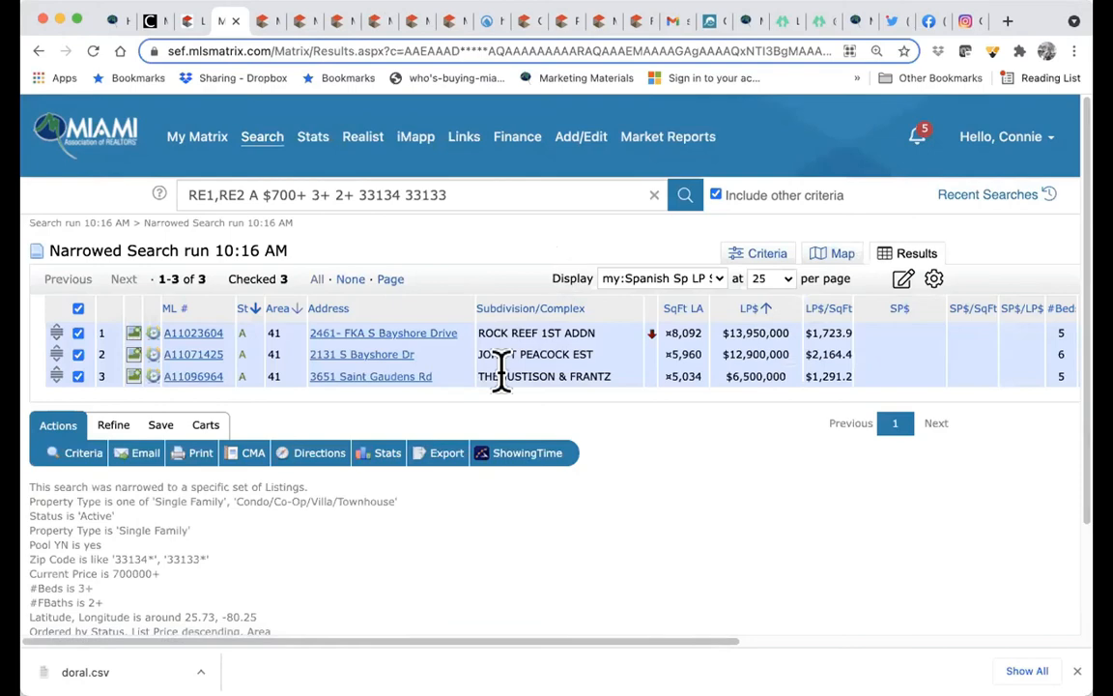
{"action": "left_click", "coordinate": [1010, 204]}
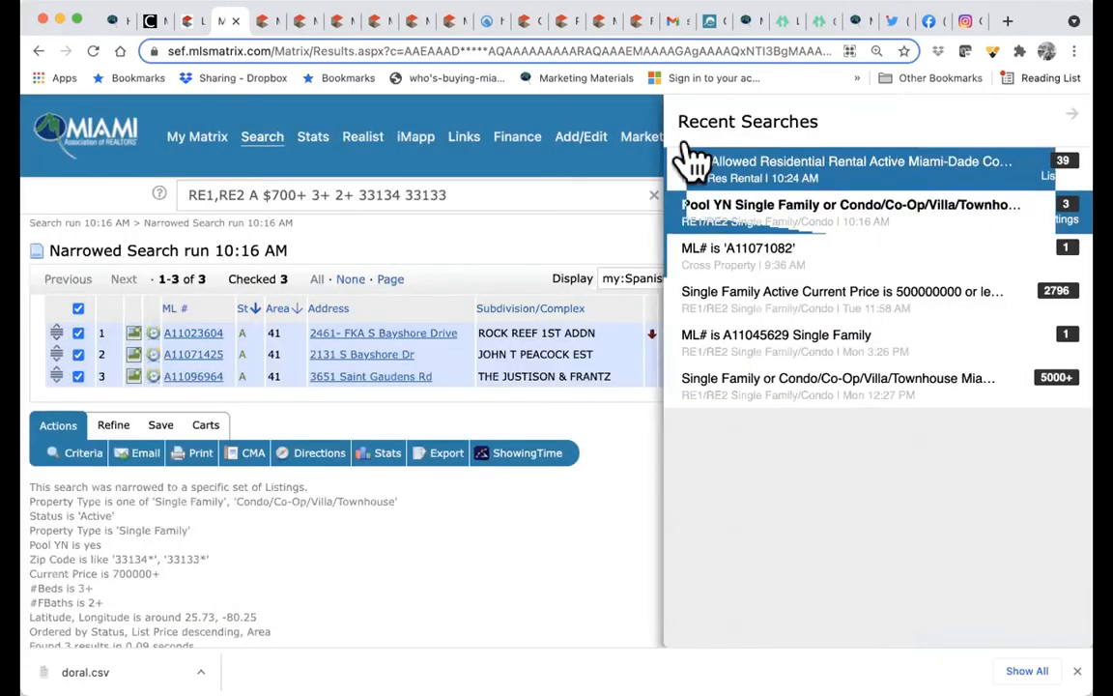
{"action": "left_click", "coordinate": [760, 184]}
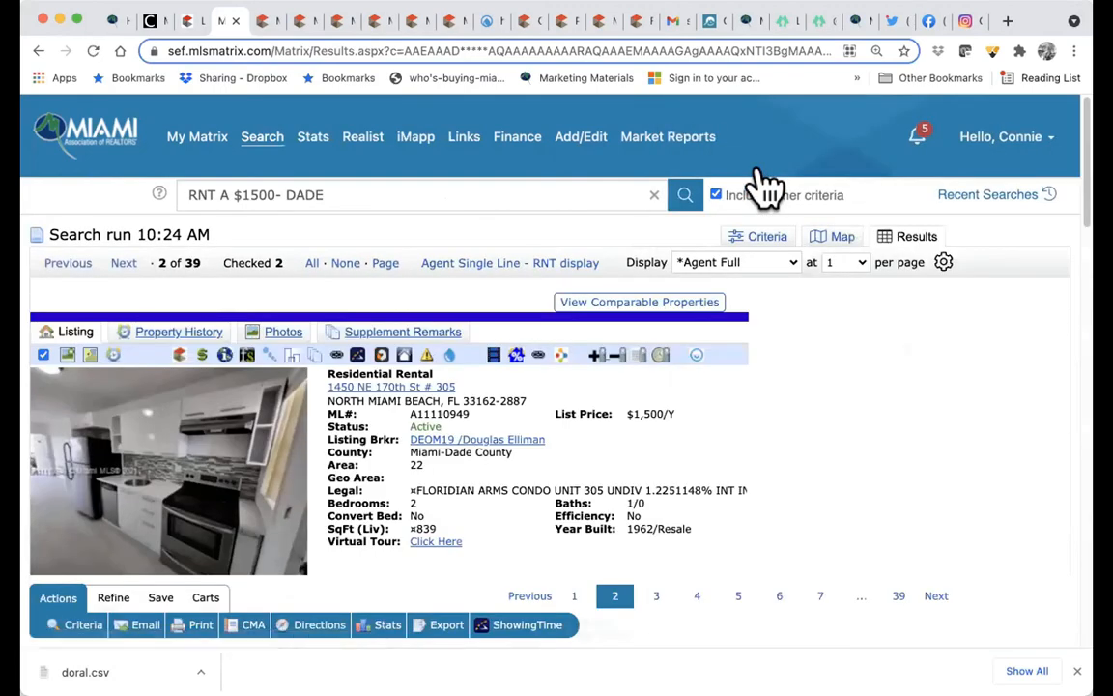
- In Gmail, open the 'rentals in MIAMI Dade' email and view its listing report PDF
{"action": "left_click", "coordinate": [676, 24]}
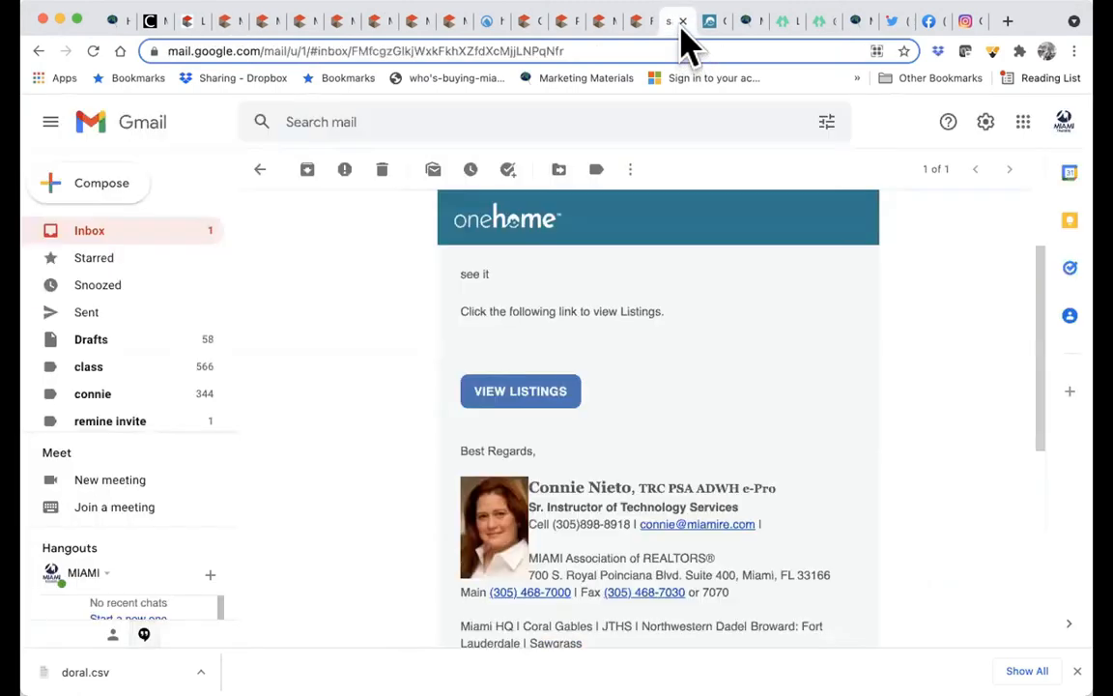
{"action": "left_click", "coordinate": [106, 234]}
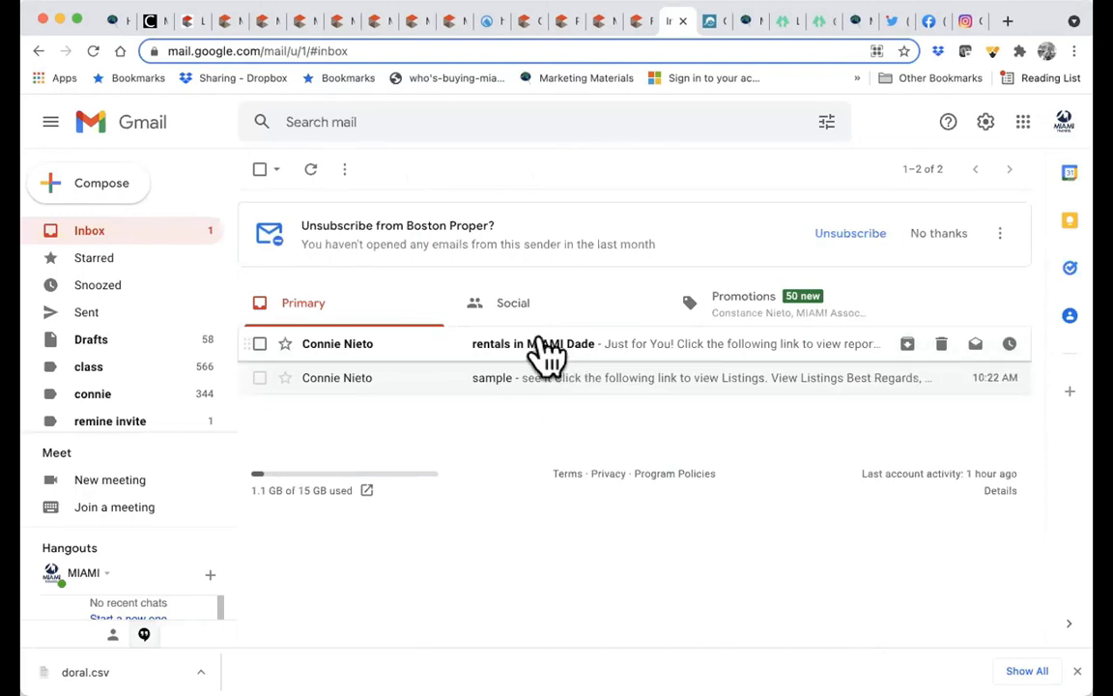
{"action": "left_click", "coordinate": [558, 360]}
{"action": "scroll", "coordinate": [691, 448], "scroll_direction": "down", "scroll_amount": 2}
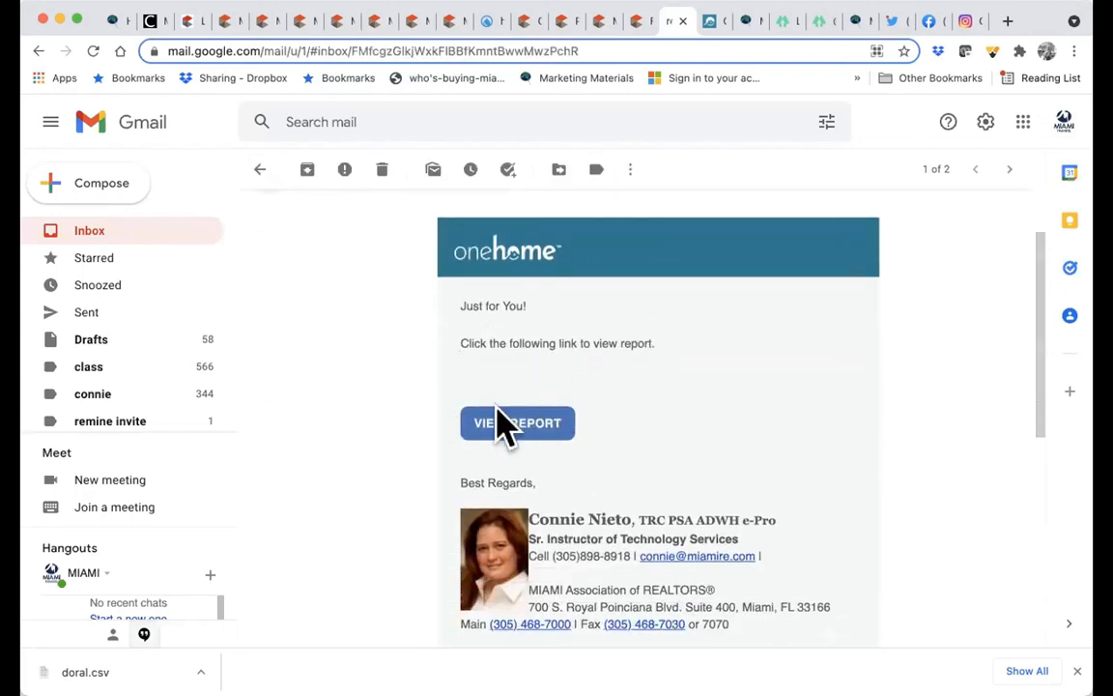
{"action": "left_click", "coordinate": [501, 425]}
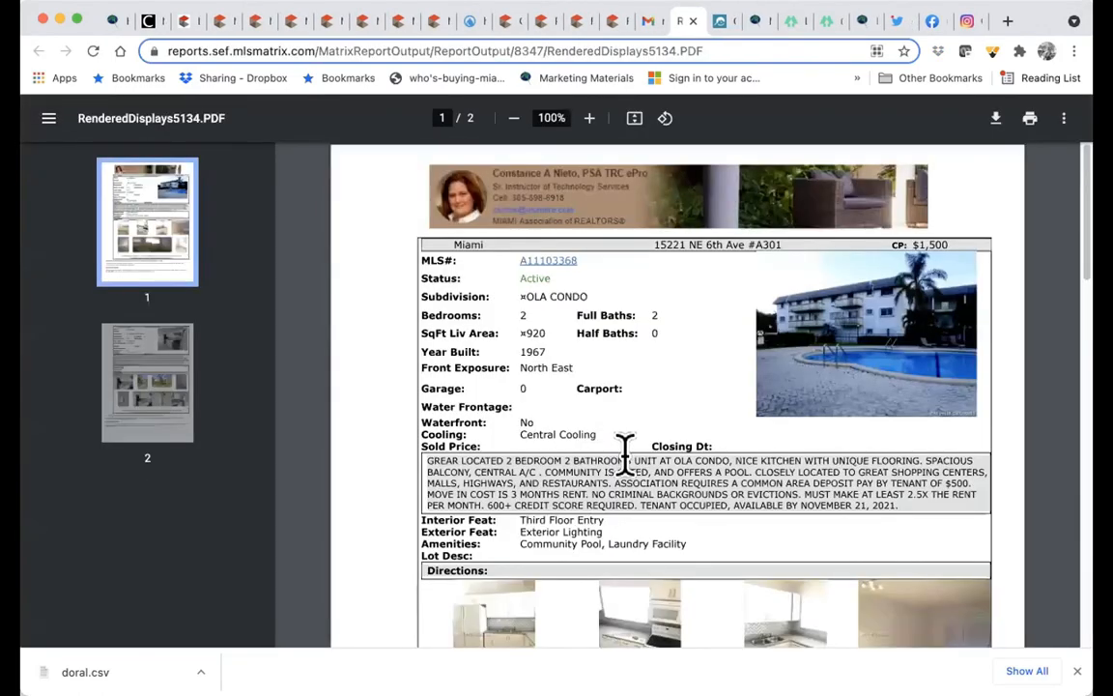
- Flip between pages 1 and 2 of the report PDF, then return to the Gmail email
{"action": "left_click", "coordinate": [174, 372]}
{"action": "left_click", "coordinate": [182, 265]}
{"action": "left_click", "coordinate": [174, 375]}
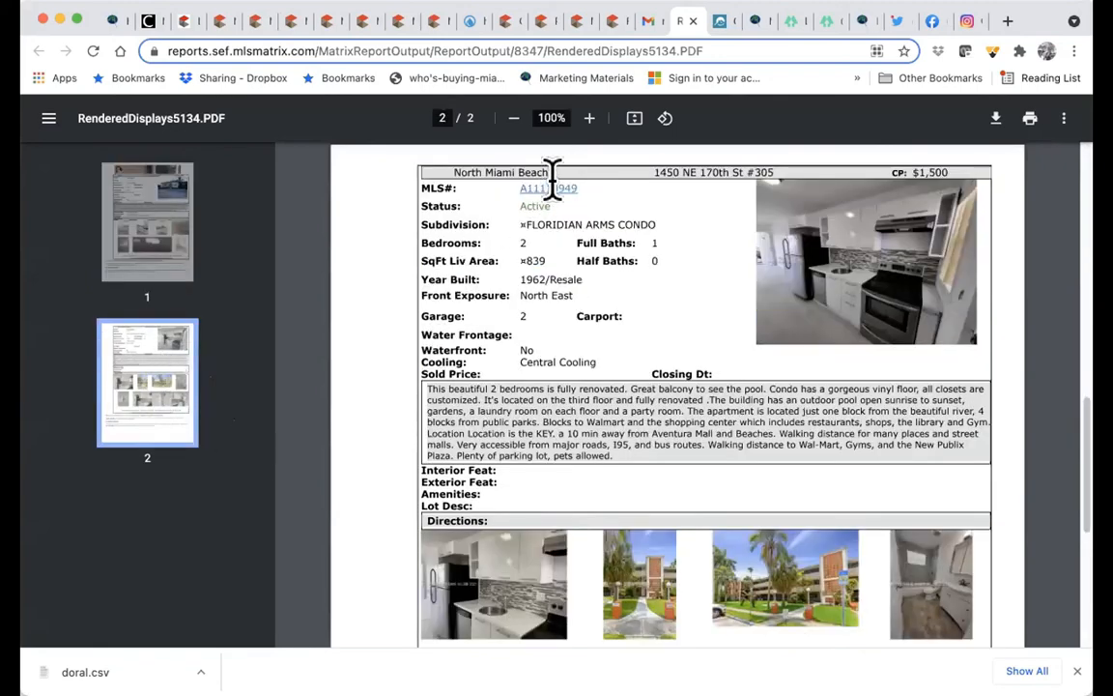
{"action": "left_click", "coordinate": [655, 25]}
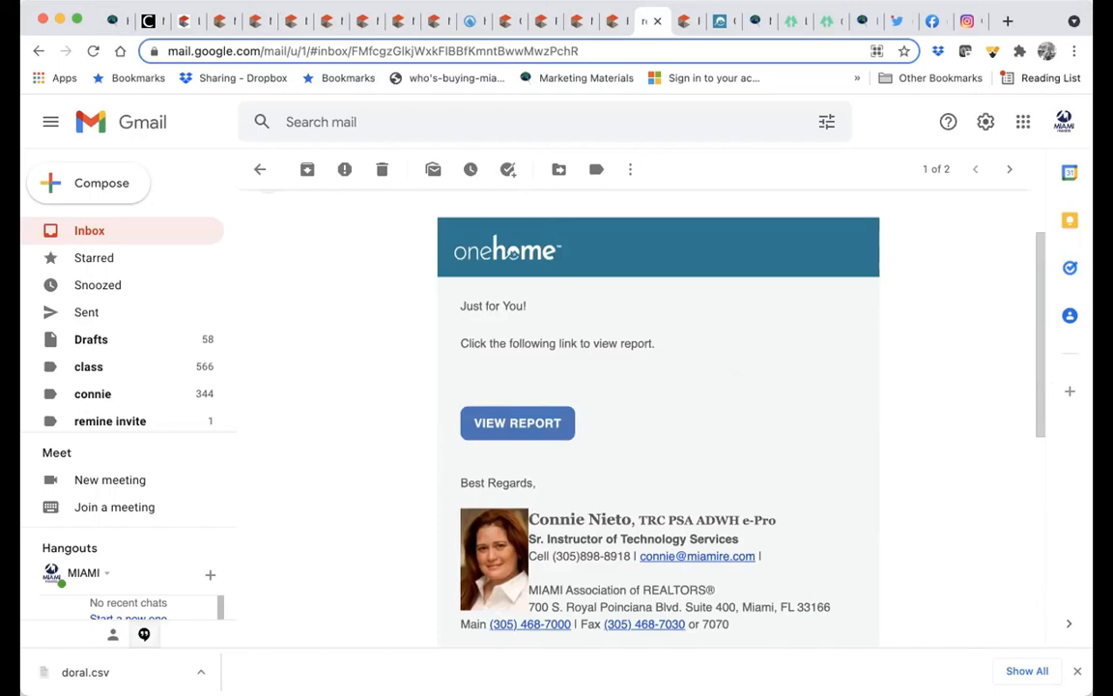
- Back in Matrix, show the rental results in the Agent Single Line - RNT display
{"action": "left_click", "coordinate": [193, 23]}
{"action": "left_click", "coordinate": [227, 23]}
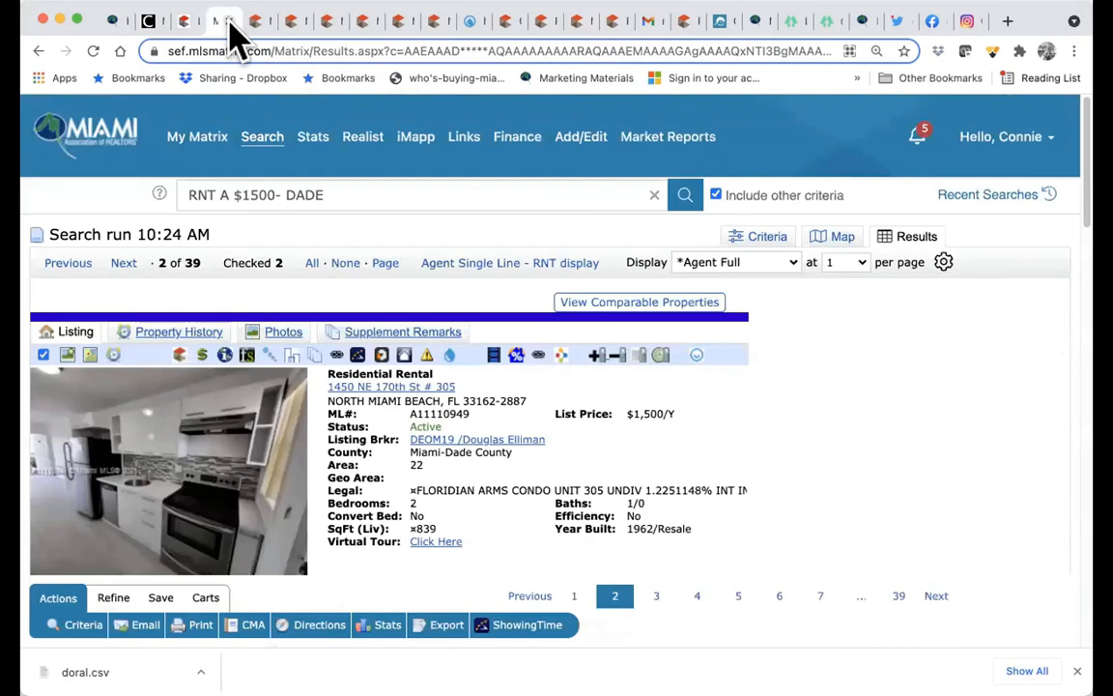
{"action": "left_click", "coordinate": [517, 261]}
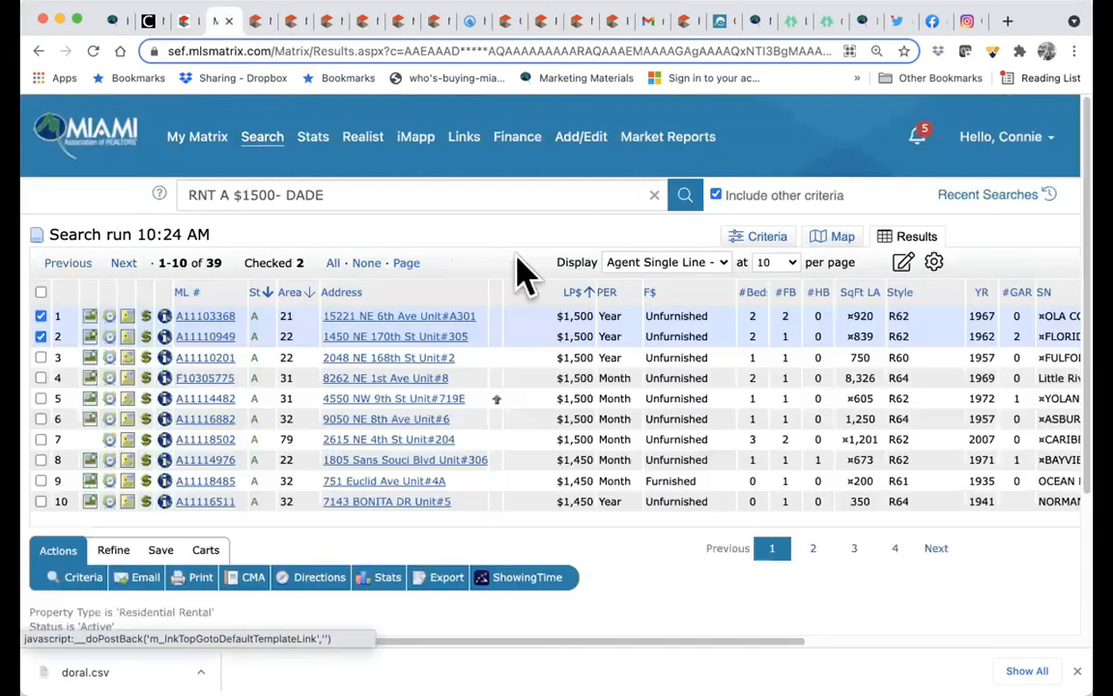
{"action": "scroll", "coordinate": [522, 274], "scroll_direction": "down", "scroll_amount": 2}
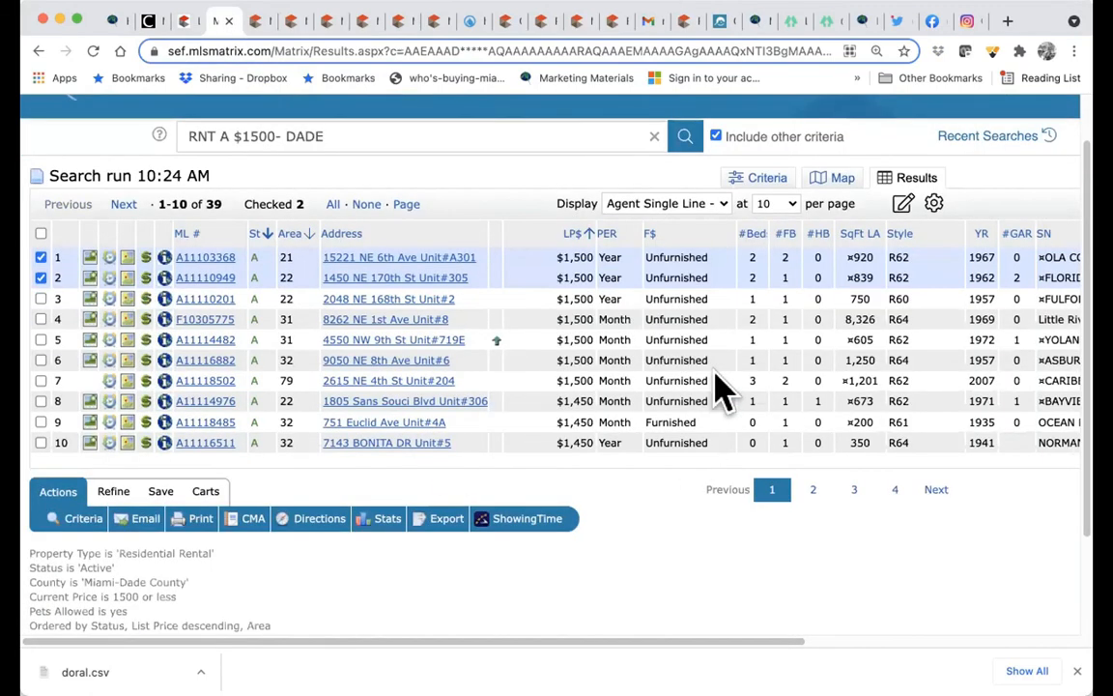
{"action": "left_click", "coordinate": [720, 207]}
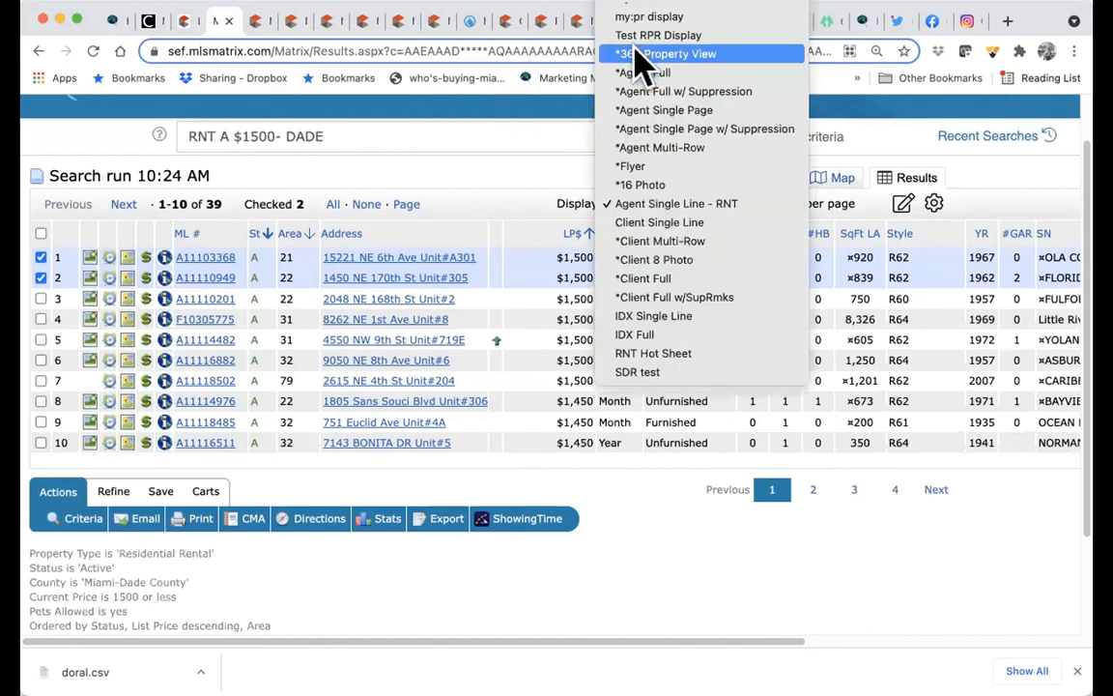
{"action": "left_click", "coordinate": [652, 478]}
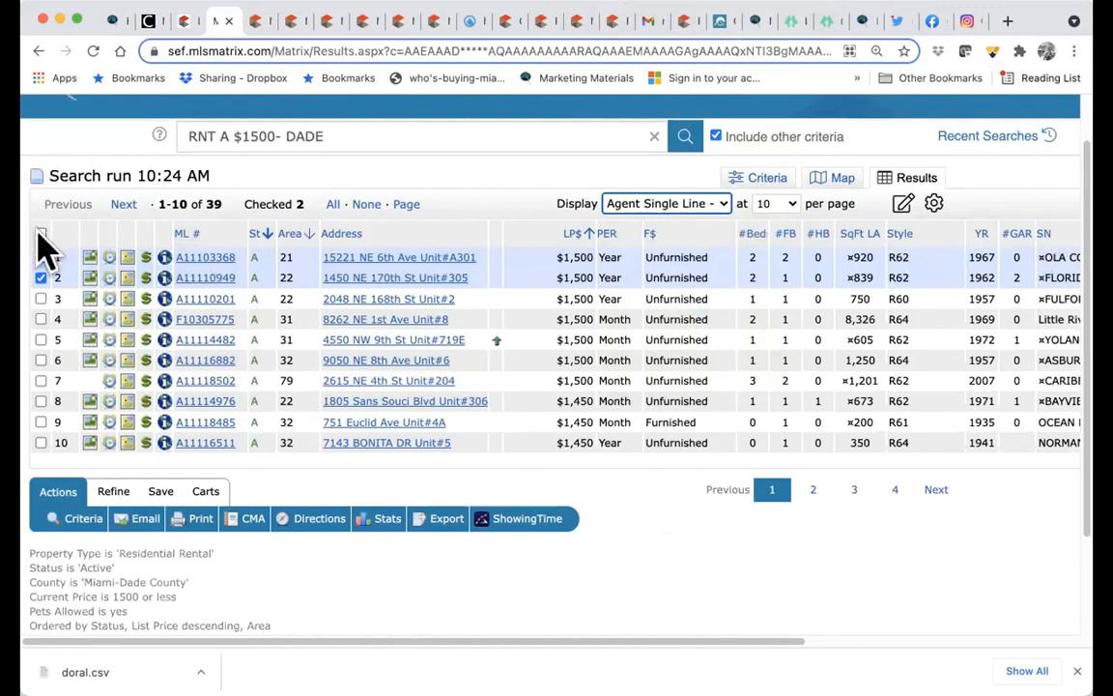
{"action": "left_click", "coordinate": [338, 204]}
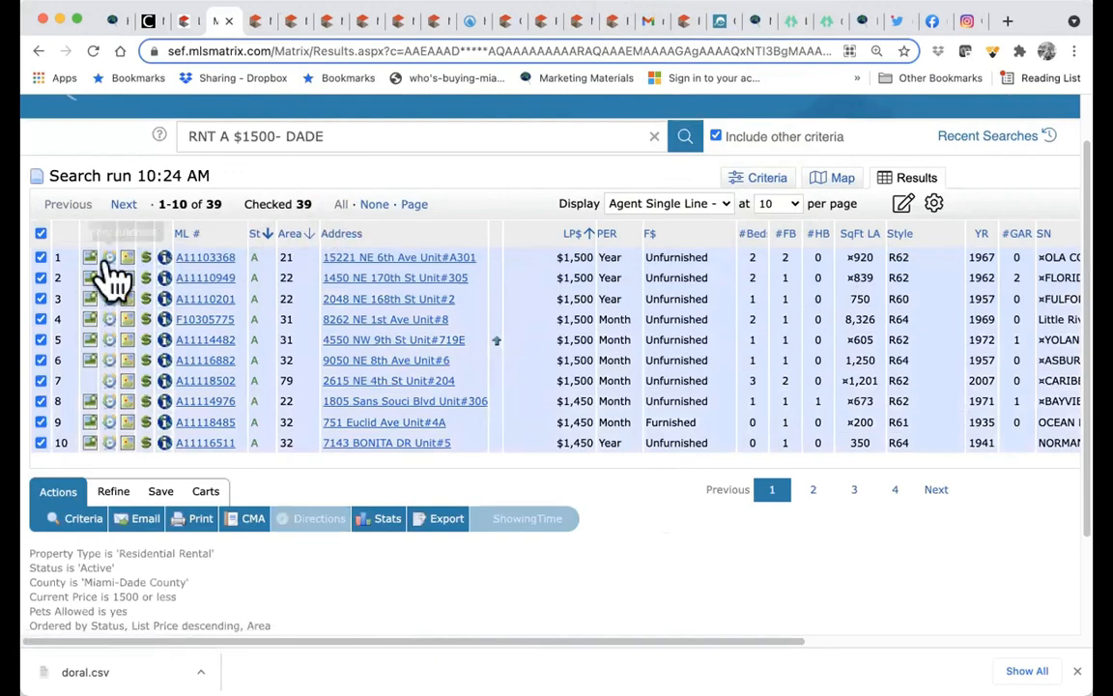
{"action": "left_click", "coordinate": [373, 205]}
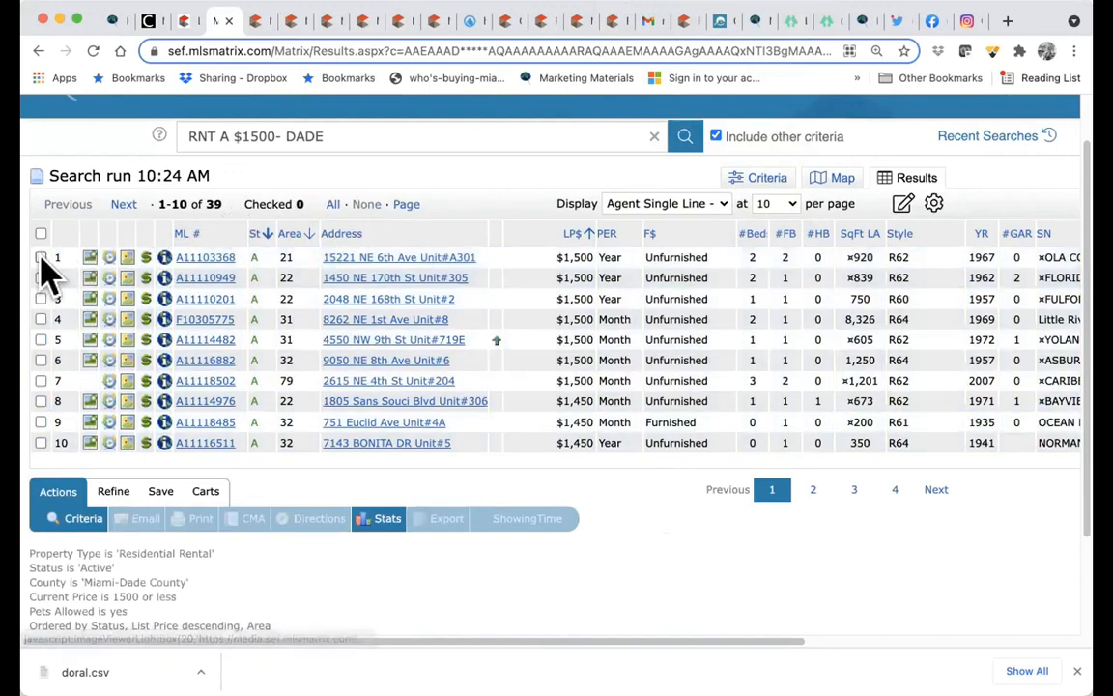
{"action": "left_click", "coordinate": [41, 257]}
{"action": "left_click", "coordinate": [40, 277]}
{"action": "left_click", "coordinate": [40, 298]}
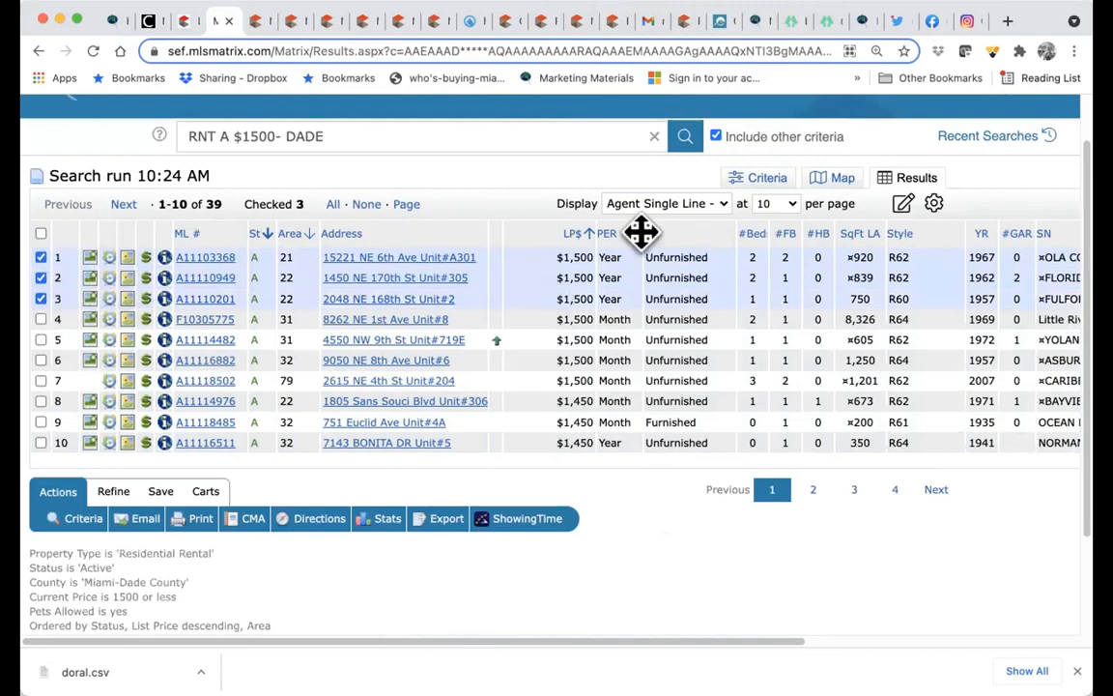
{"action": "left_click", "coordinate": [429, 519]}
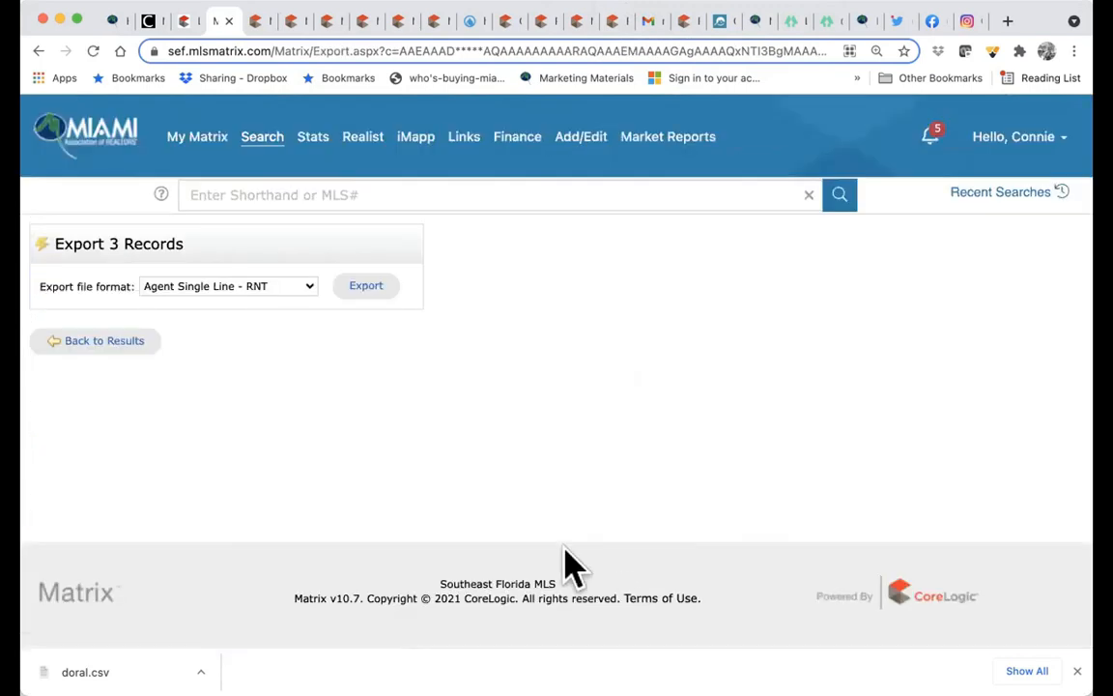
- Export the three rentals as a CSV download and go back to the results
{"action": "left_click", "coordinate": [356, 294]}
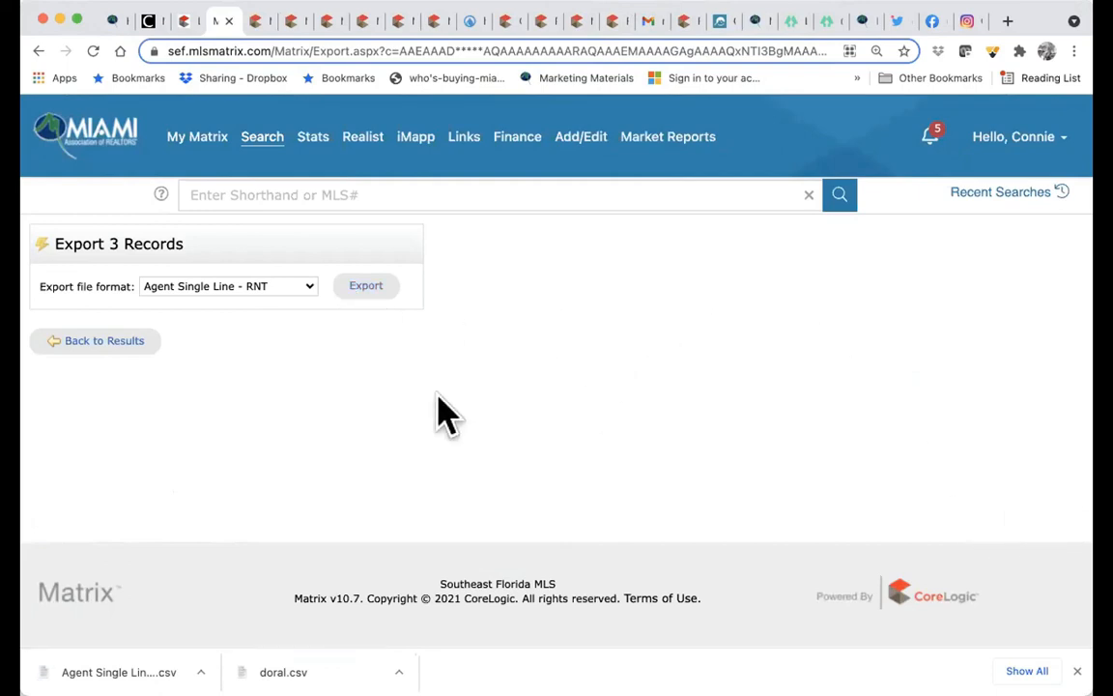
{"action": "left_click", "coordinate": [97, 342]}
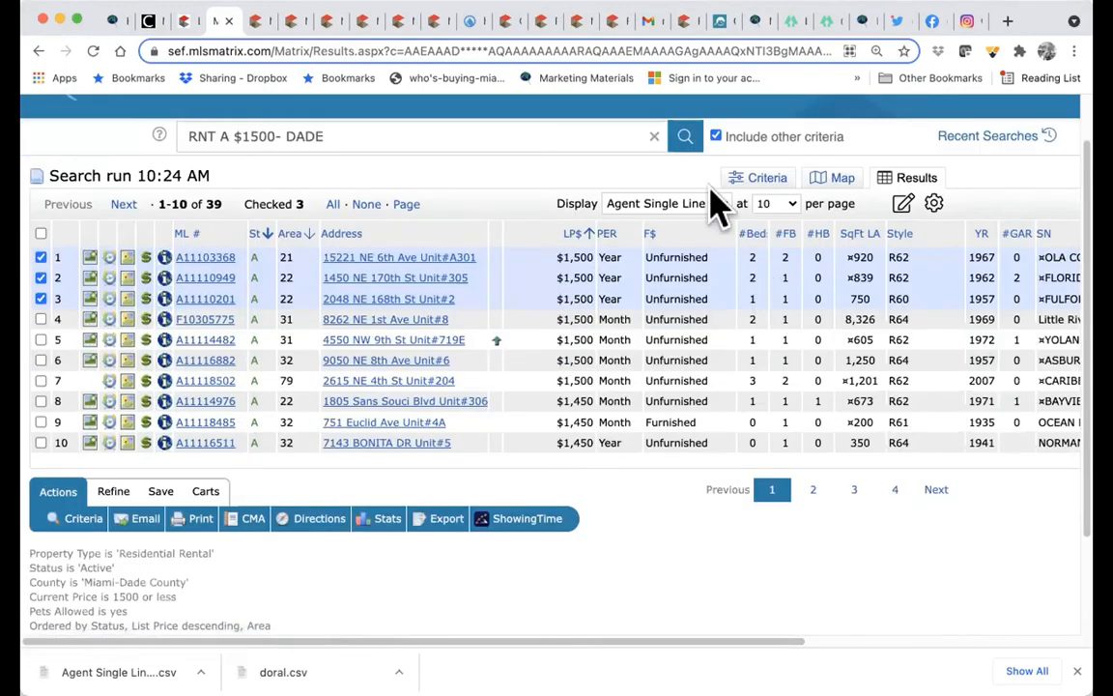